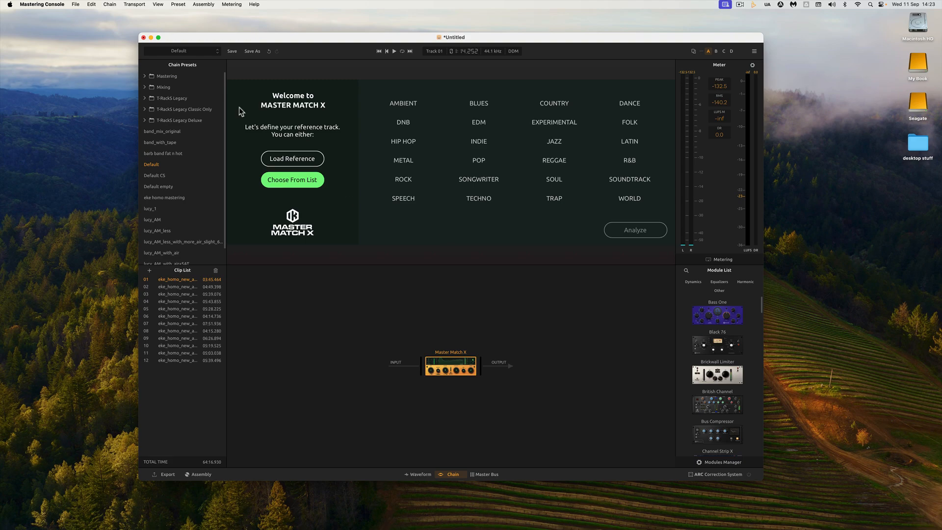
Open the presets browser and check the type, instrument type, character and genre options in the save-as form for the A New Touch mastering preset.
left_click(179, 51)
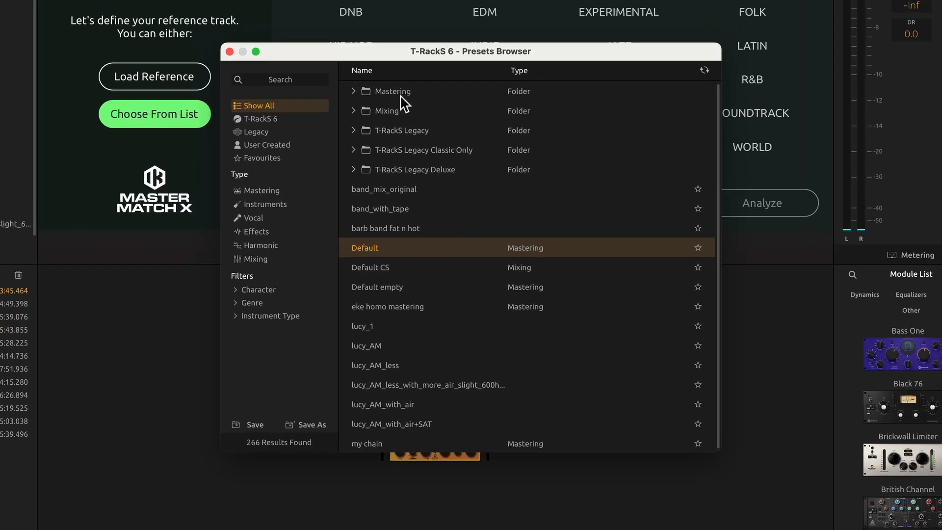
left_click(354, 91)
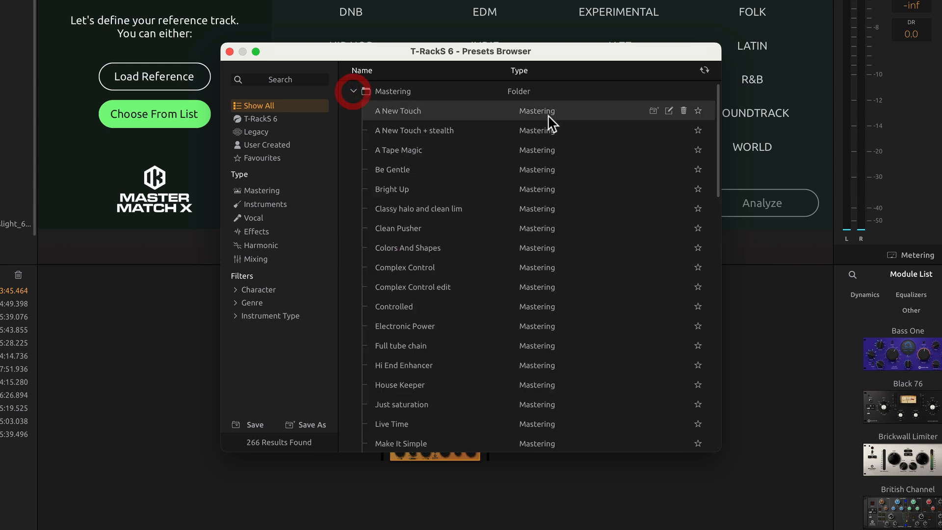
left_click(654, 111)
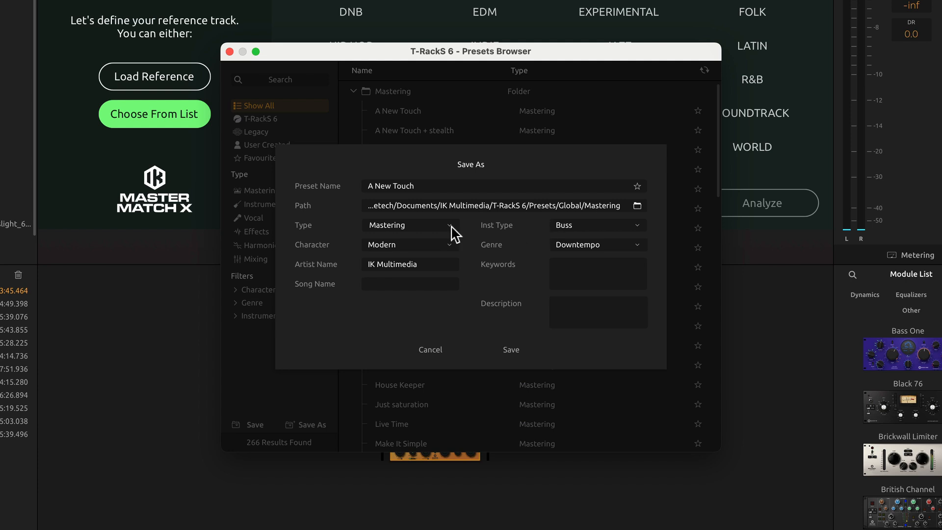
left_click(451, 227)
left_click(576, 229)
left_click(578, 227)
left_click(448, 244)
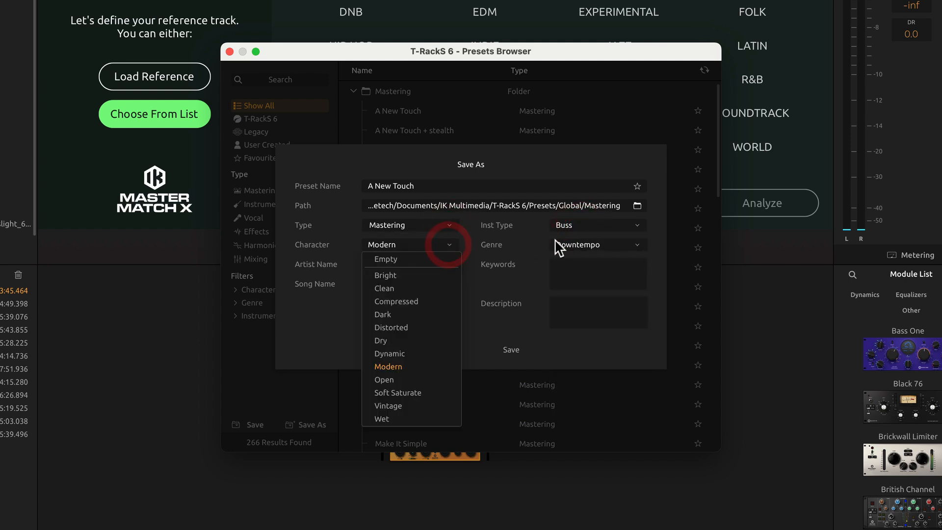
left_click(565, 246)
left_click(521, 250)
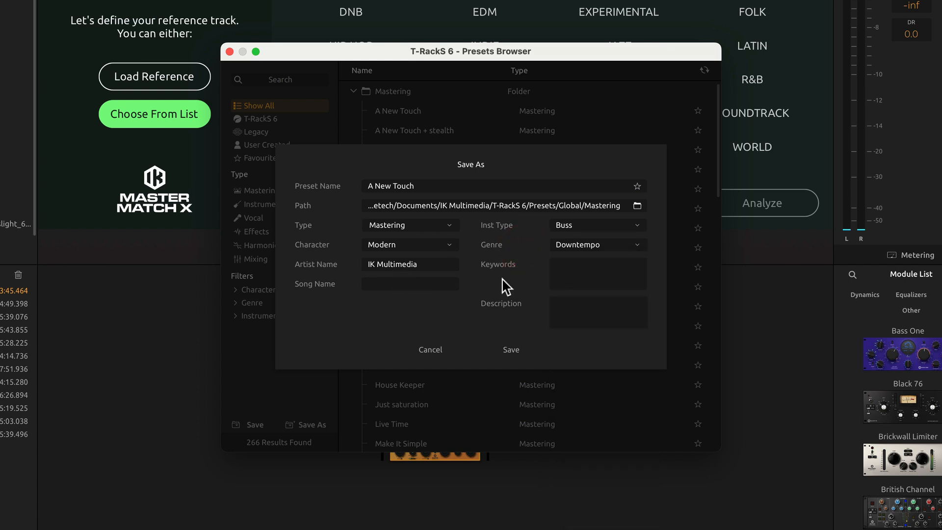
Mark the A New Touch preset as a favourite, clear the mark, and close the presets browser without saving.
left_click(637, 187)
left_click(637, 186)
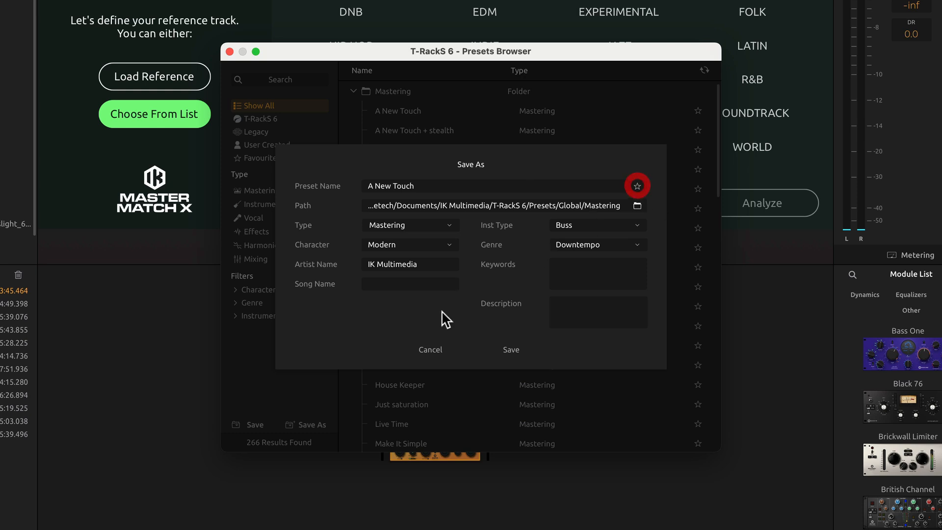
left_click(431, 350)
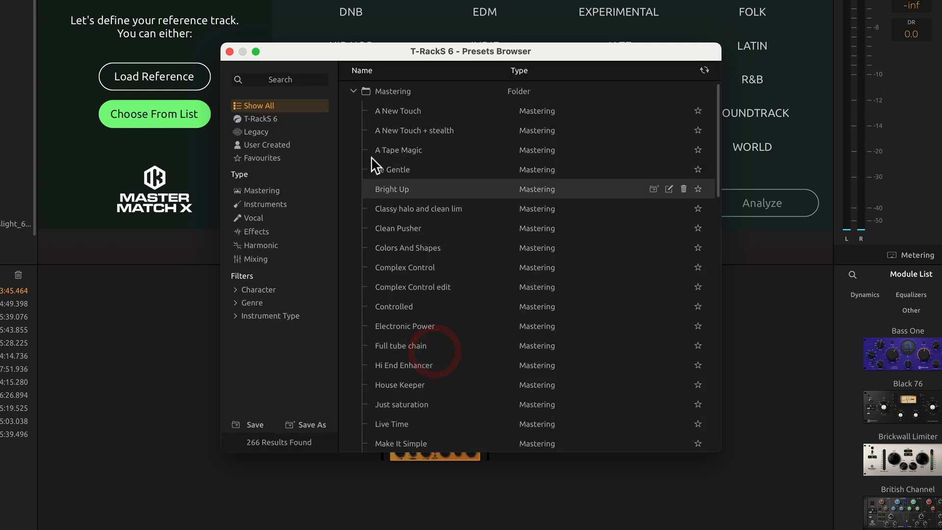
left_click(353, 92)
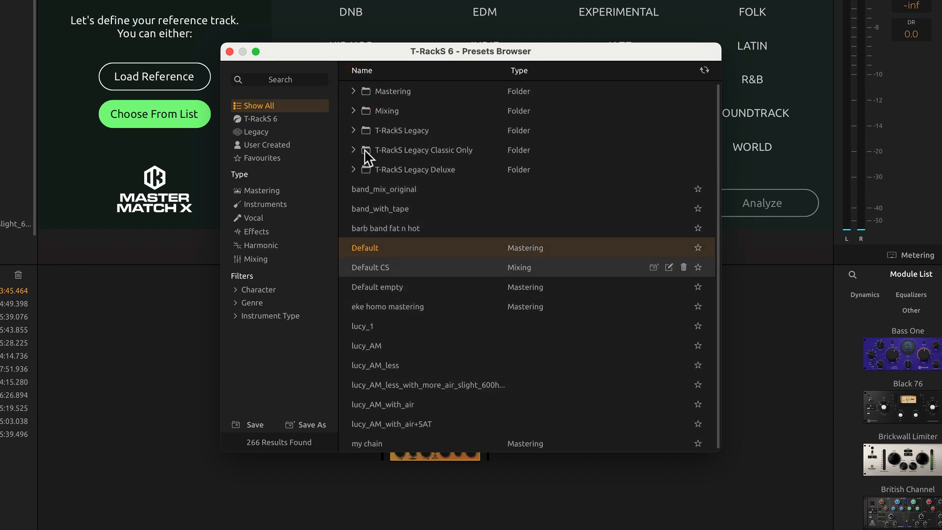
left_click(229, 52)
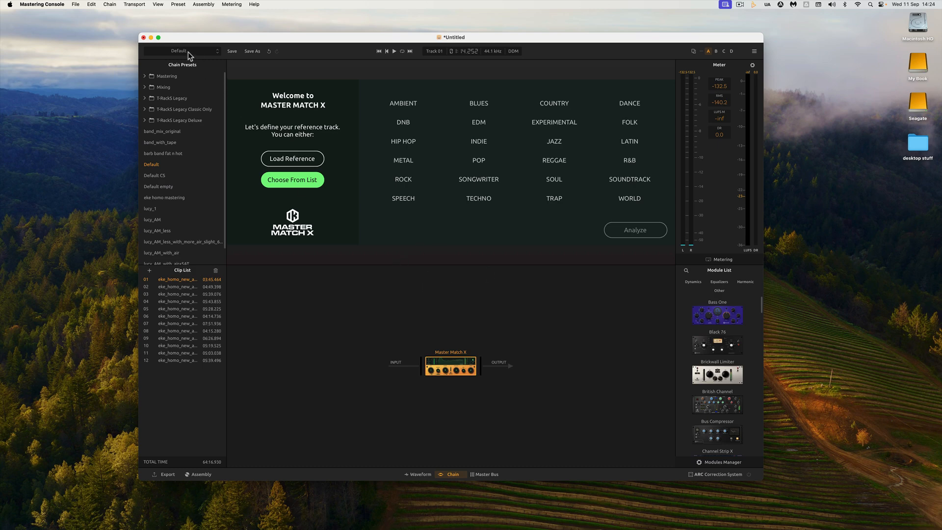
Open the Modules Manager, enlarge its window to look through the module list, and close it.
left_click(719, 462)
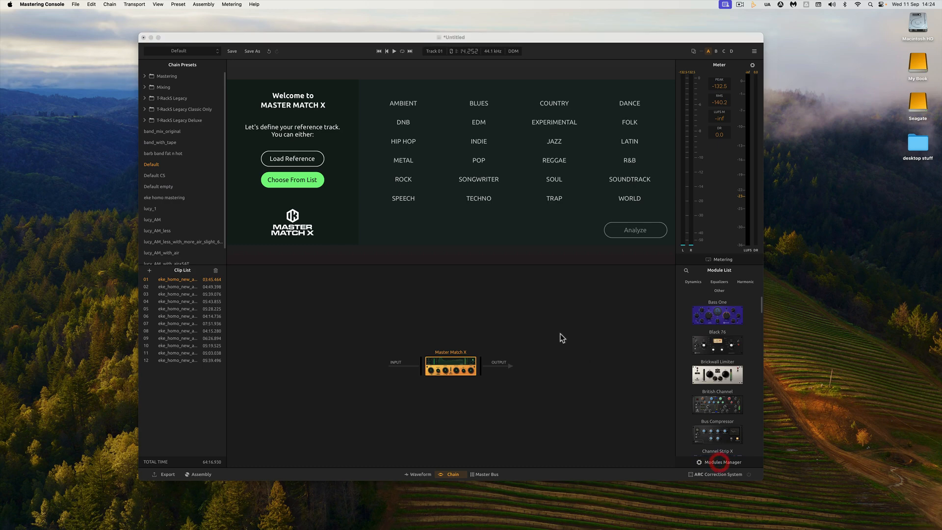
left_click_drag(462, 157, 438, 78)
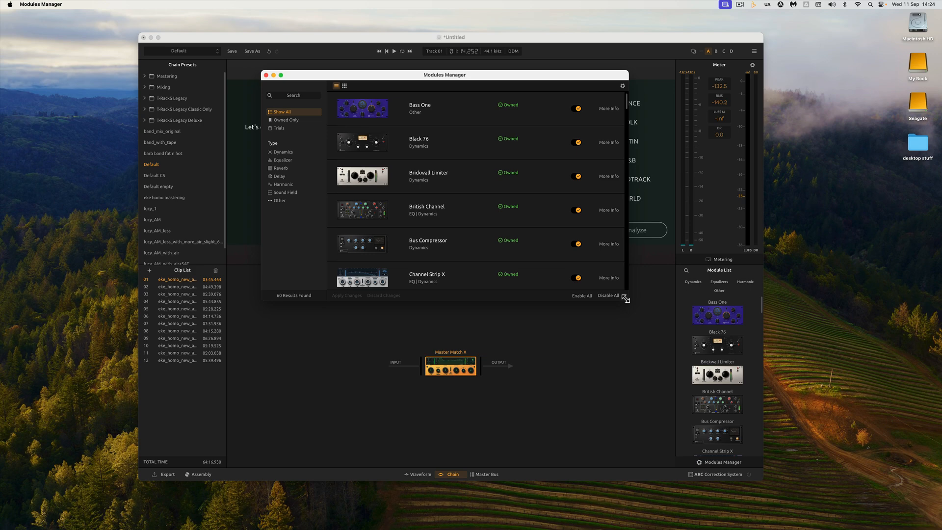
left_click_drag(622, 297, 629, 503)
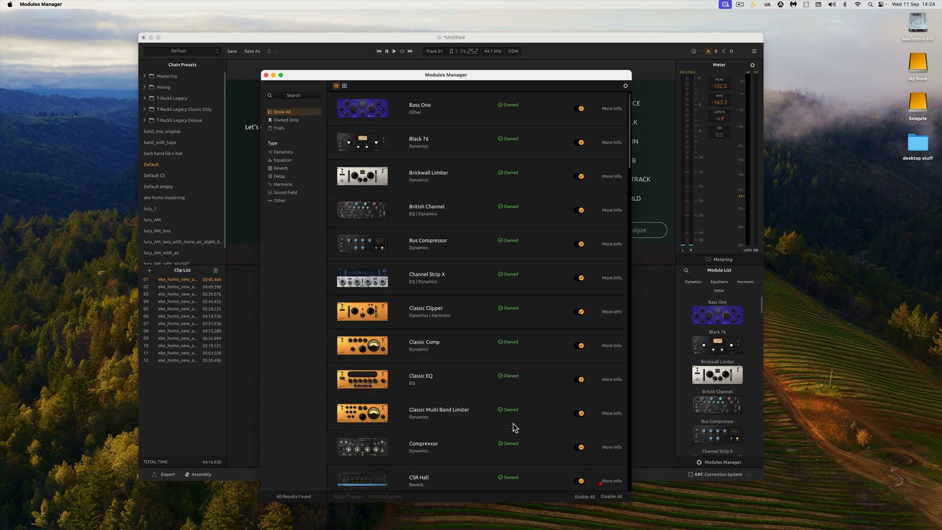
scroll(357, 260, "down", 5)
scroll(357, 260, "up", 5)
left_click(266, 75)
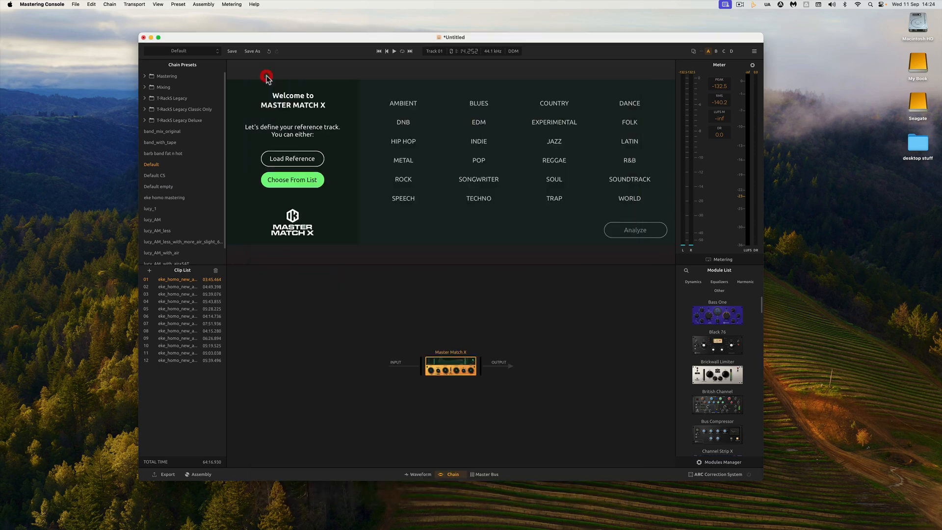
On the master bus, try Equal Gain with Master Bypass and the Mono output, restoring bypass off and Stereo.
left_click(484, 475)
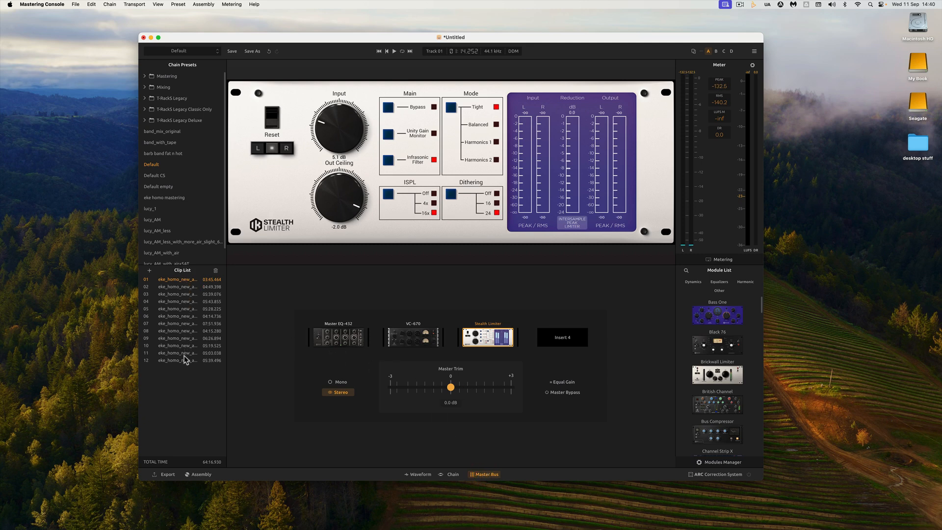
mouse_move(341, 341)
left_click(558, 381)
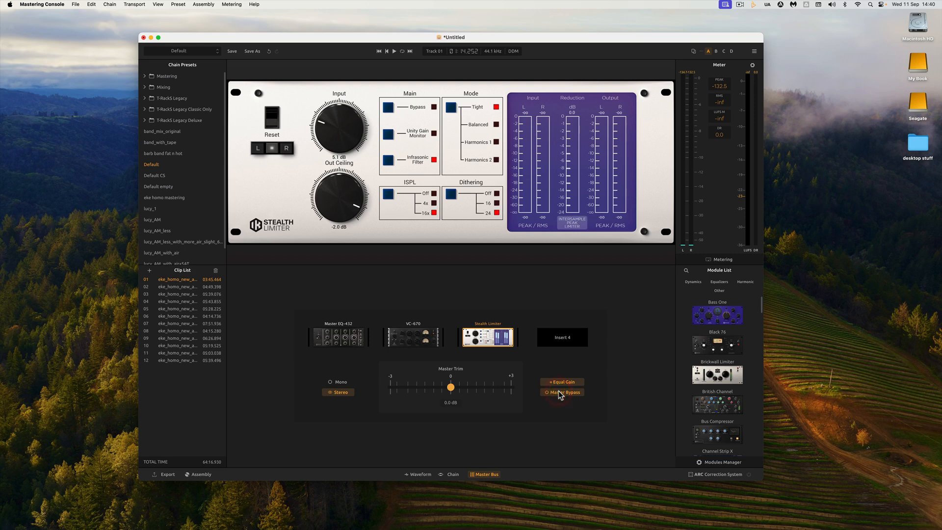
left_click(559, 390)
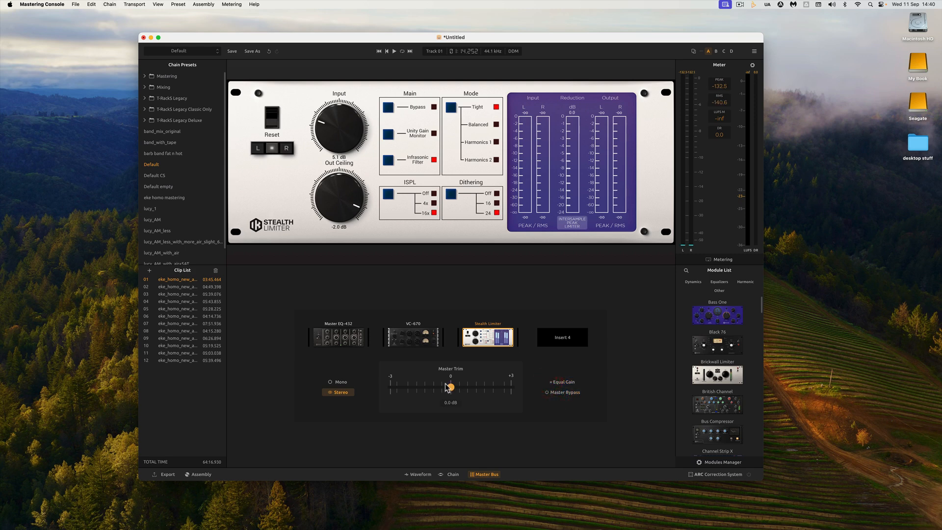
left_click(345, 384)
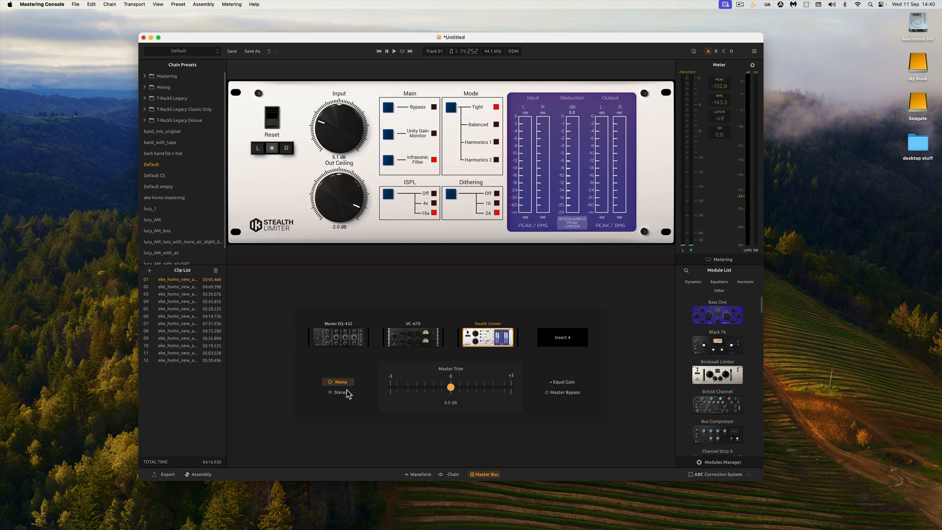
left_click(347, 393)
Audition clip 01 from the master bus view and clip 02 from its own chain view.
key("space")
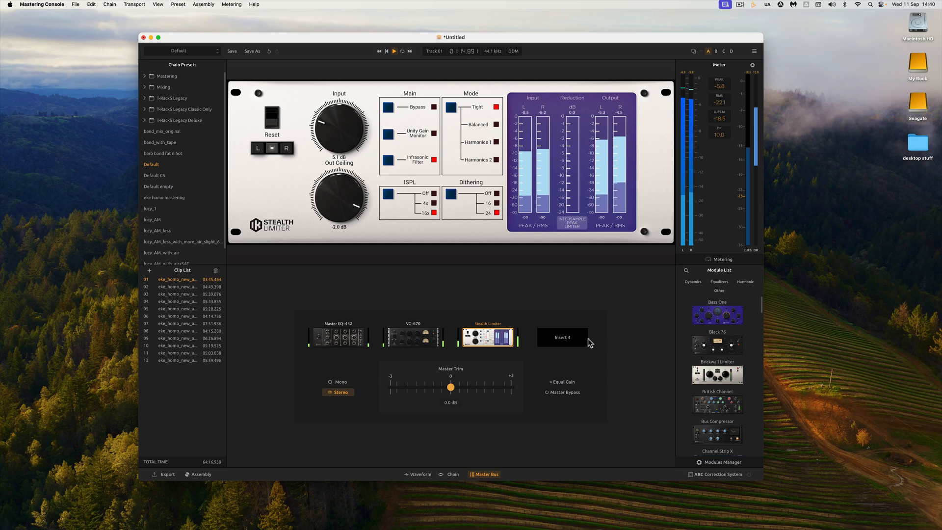
key("space")
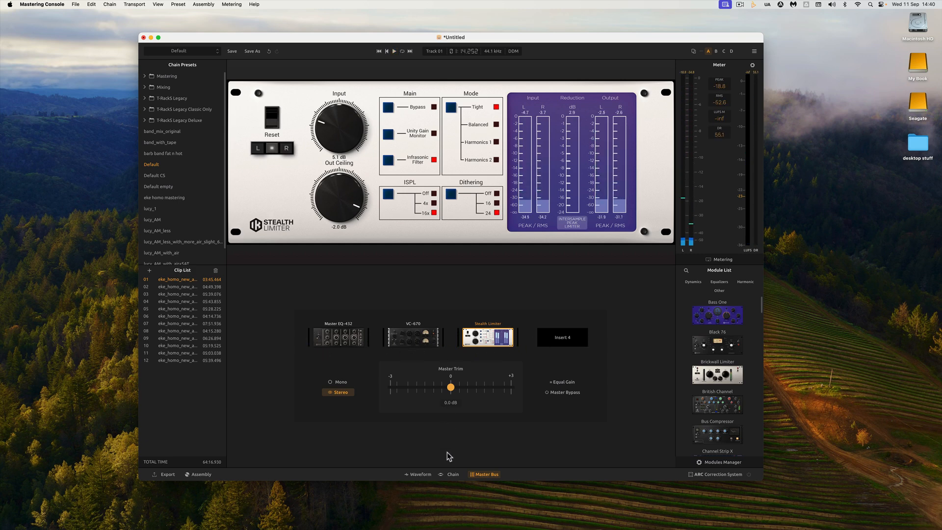
left_click(452, 472)
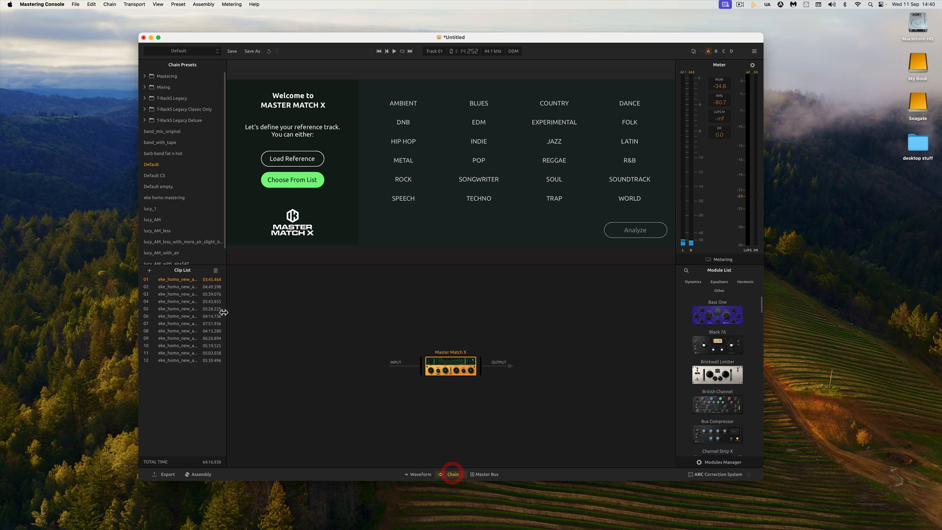
left_click(195, 287)
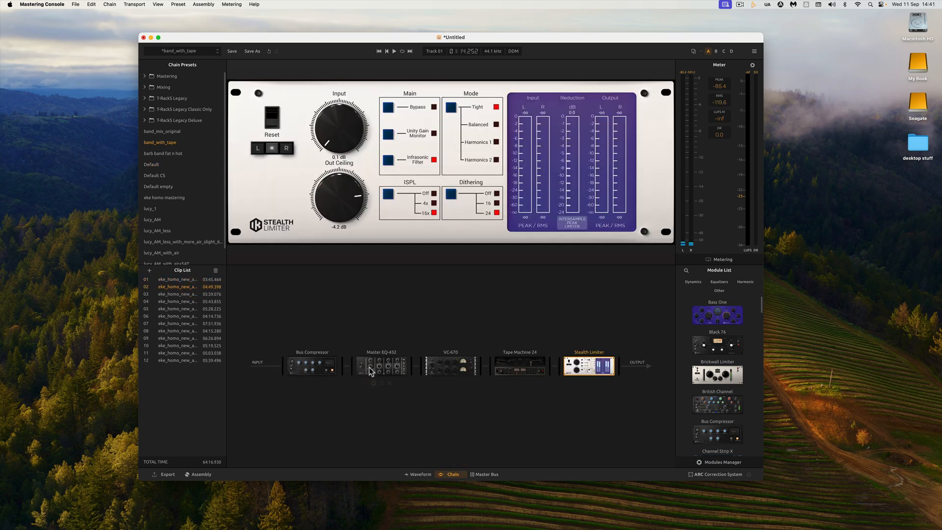
key("space")
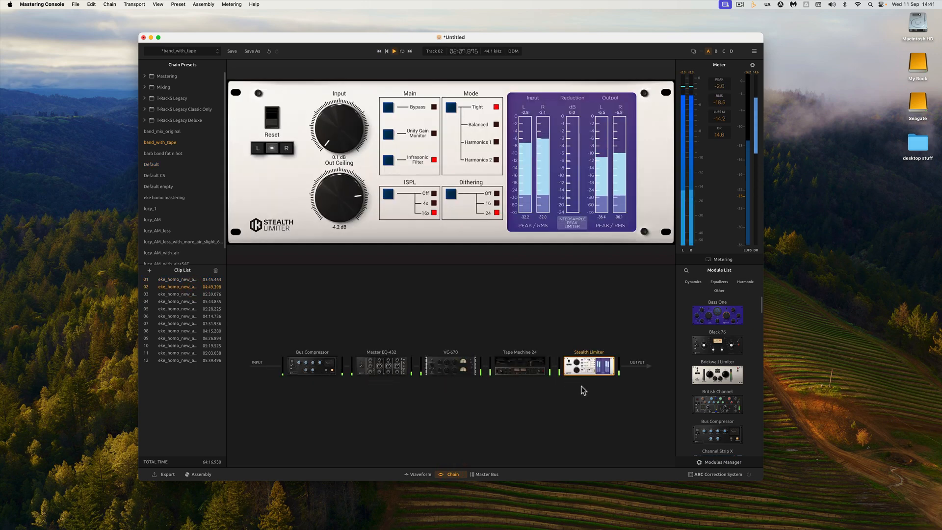
key("space")
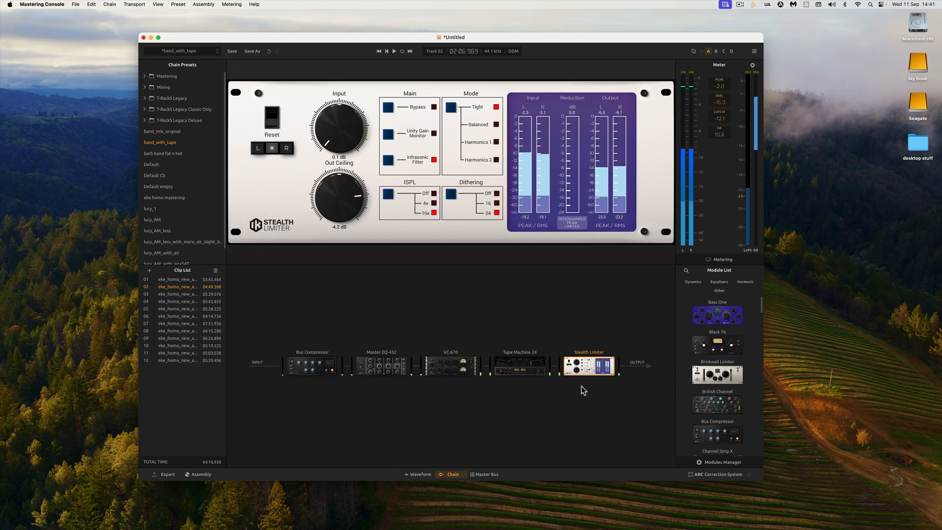
Compare clip 02's processing chain with the modules on the shared master bus.
left_click(487, 478)
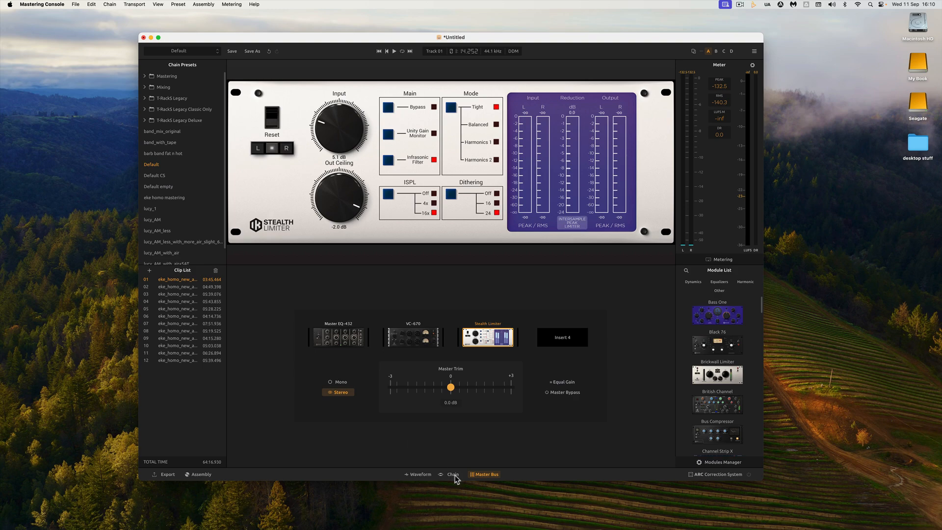
left_click(186, 285)
left_click(450, 474)
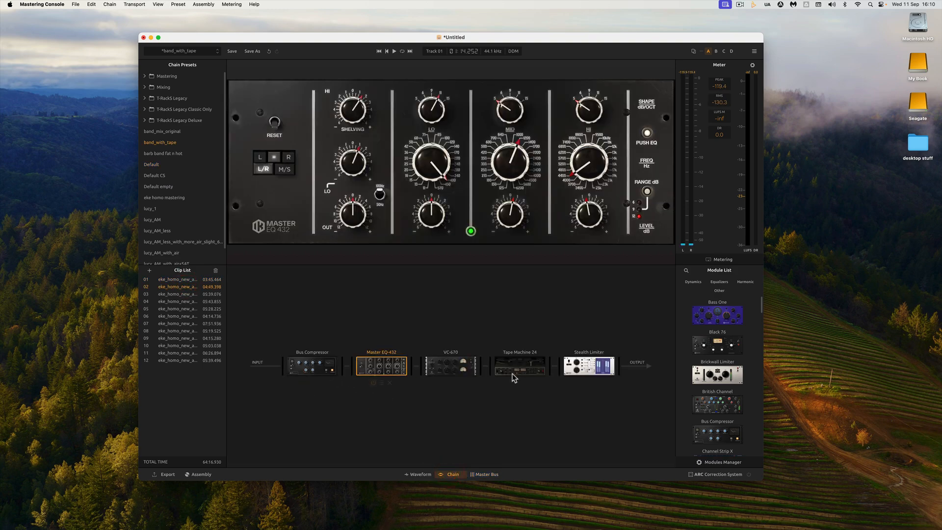
mouse_move(514, 373)
left_click(490, 474)
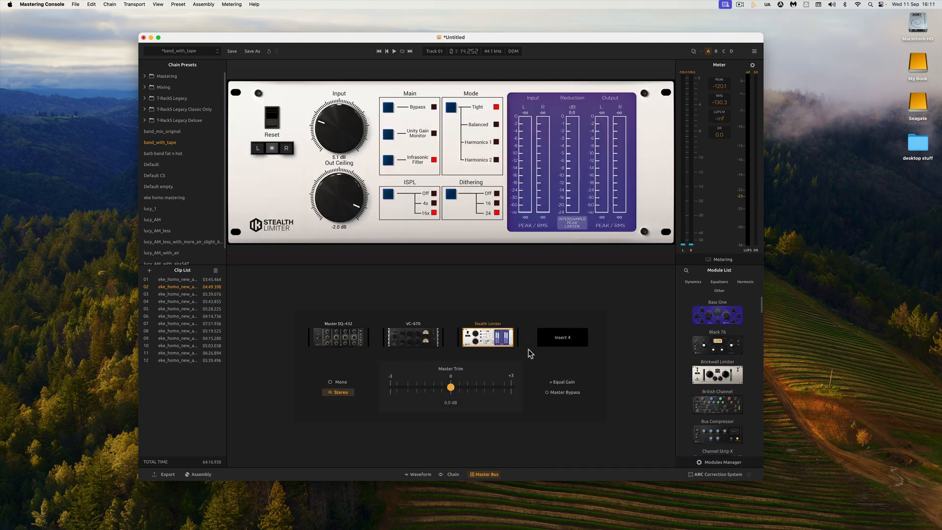
Select clip 03 and compare its chain with the shared master bus.
left_click(180, 295)
left_click(452, 474)
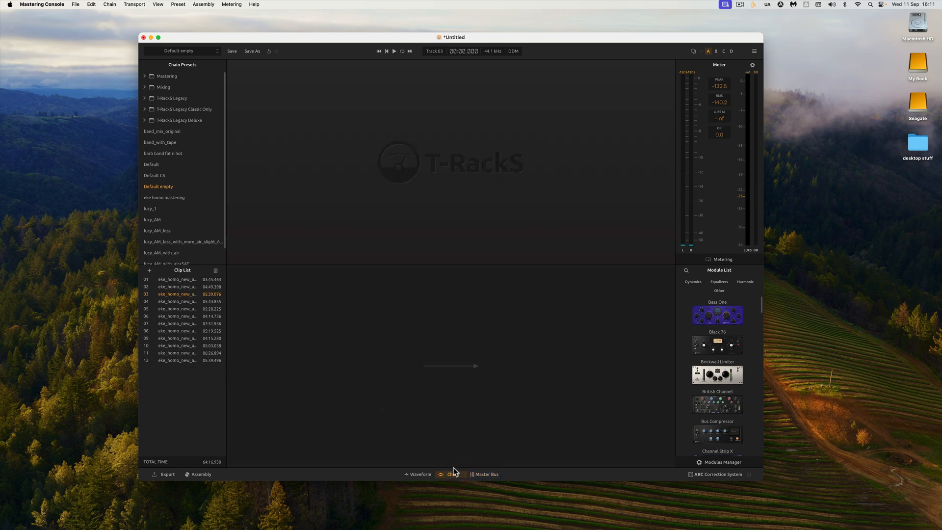
left_click(494, 475)
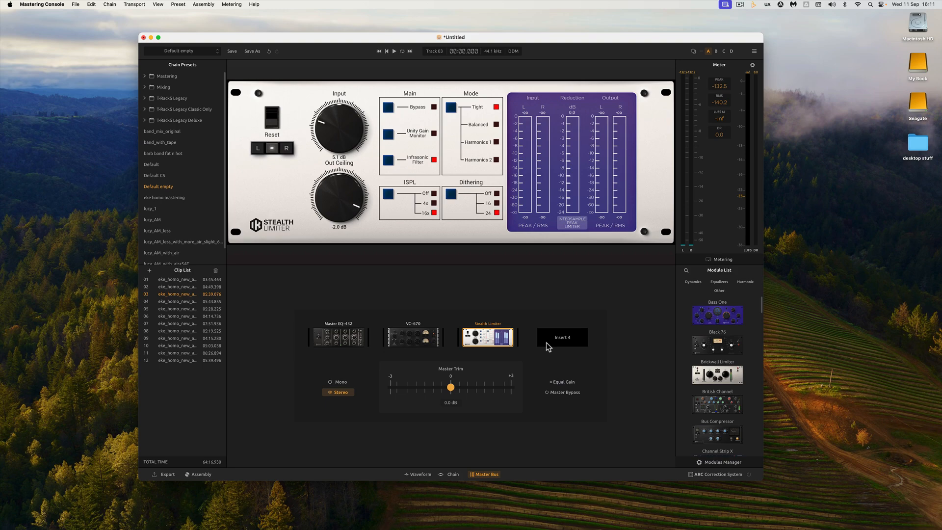
left_click(453, 475)
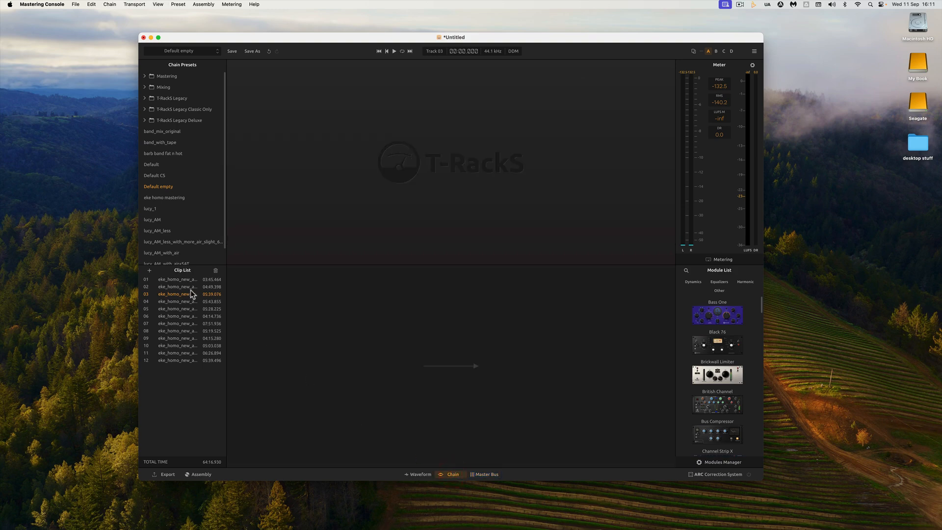
Inspect clip 02's chain again, and browse the module list from the master bus view for modules that could fill Insert 4.
left_click(189, 287)
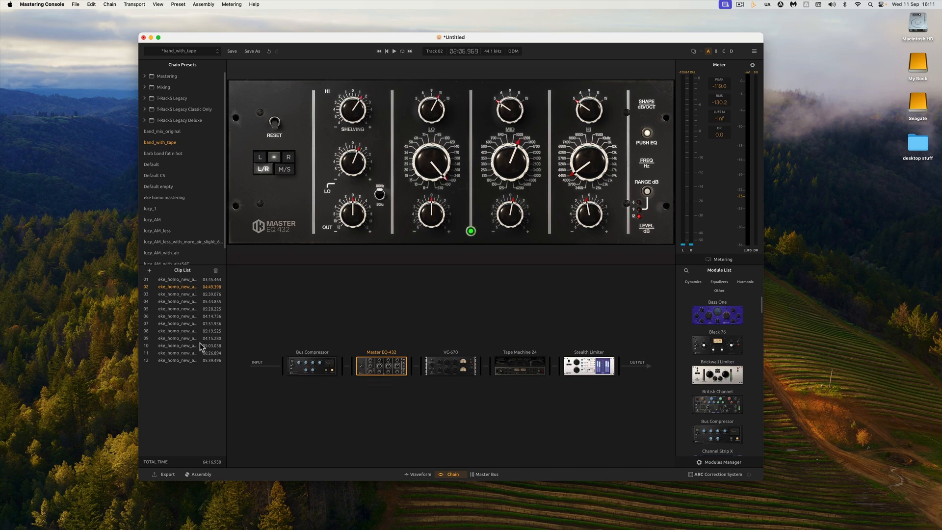
mouse_move(325, 369)
left_click(491, 475)
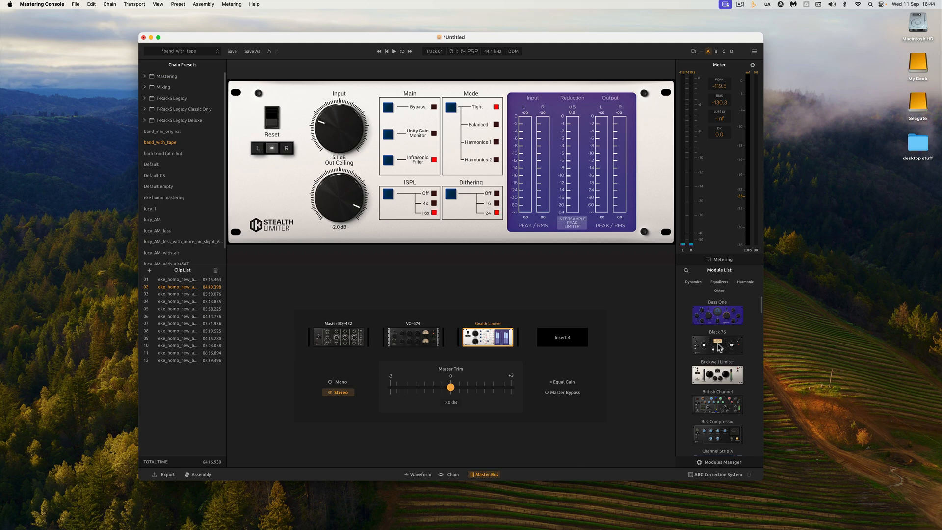
scroll(719, 346, "down", 5)
scroll(719, 346, "down", 8)
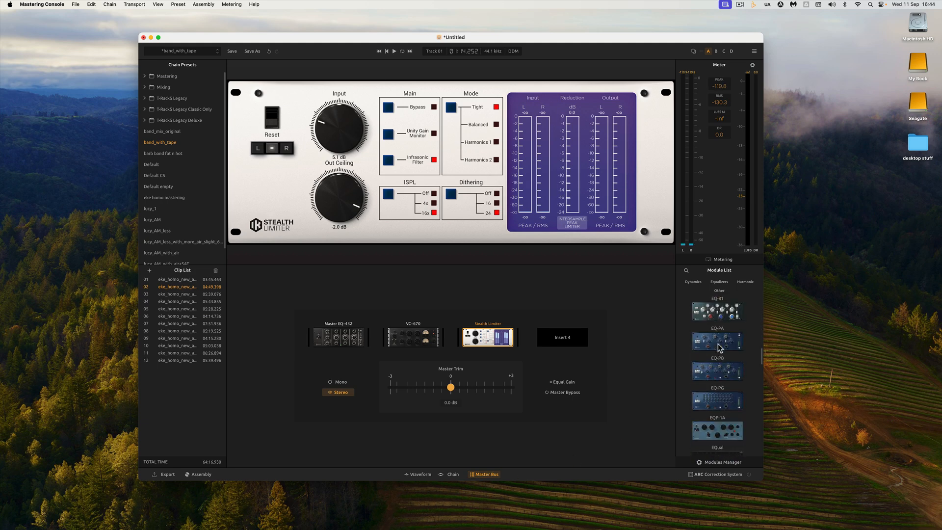
scroll(718, 347, "up", 13)
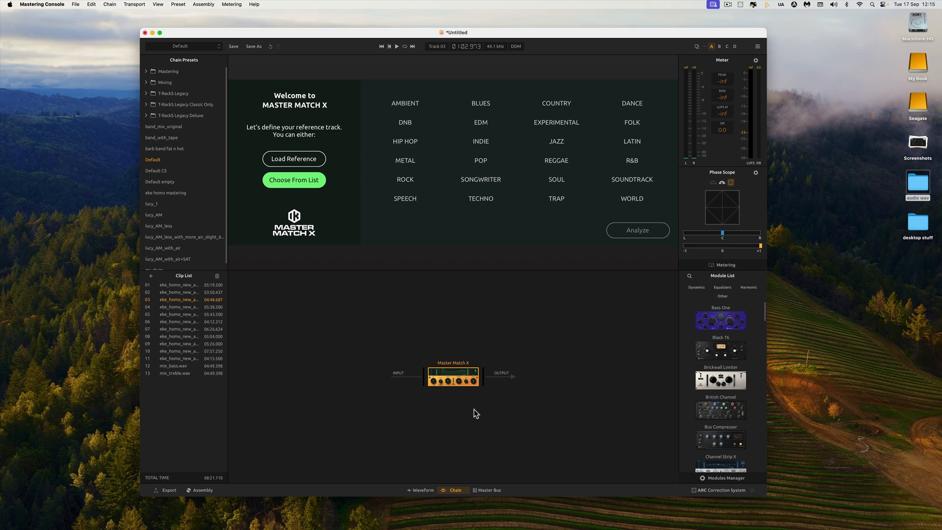
Switch Master Match X to loading reference files, check the Track 2 slot and select the Track 3 slot.
left_click(301, 158)
left_click(505, 100)
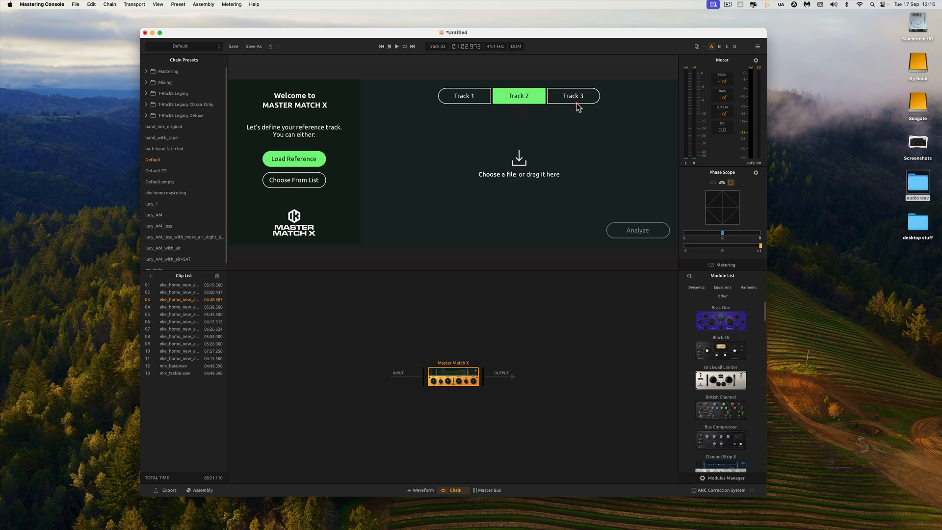
left_click(572, 99)
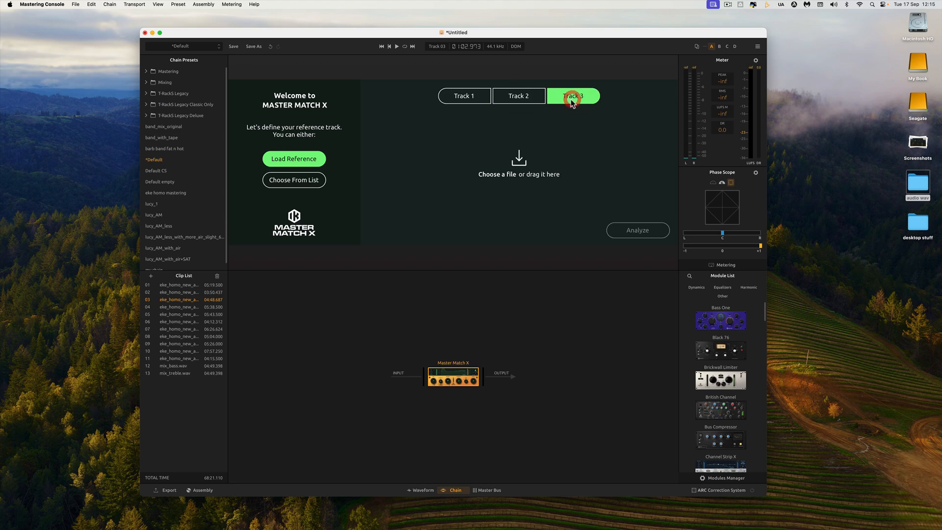
Cycle repeatedly through the Track 1, Track 2 and Track 3 reference slots in Master Match X, leaving Track 1 selected.
left_click(479, 100)
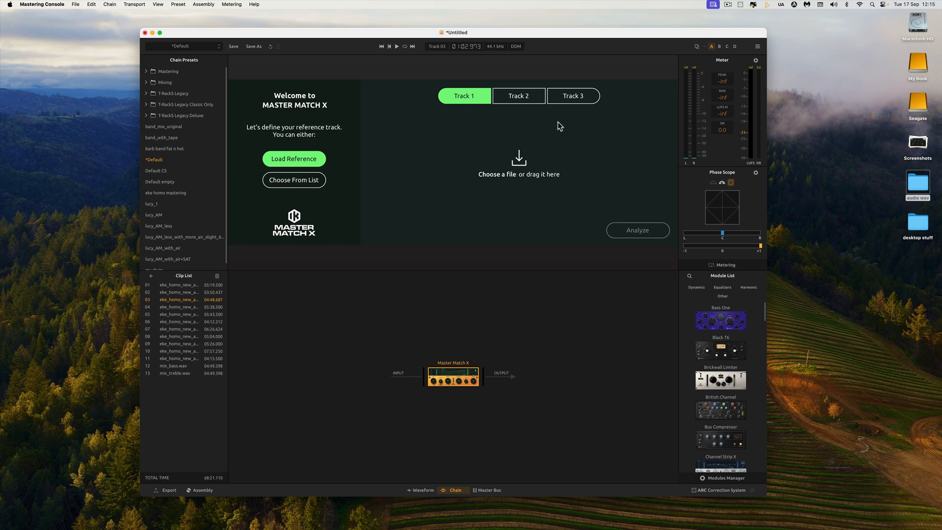
left_click(526, 99)
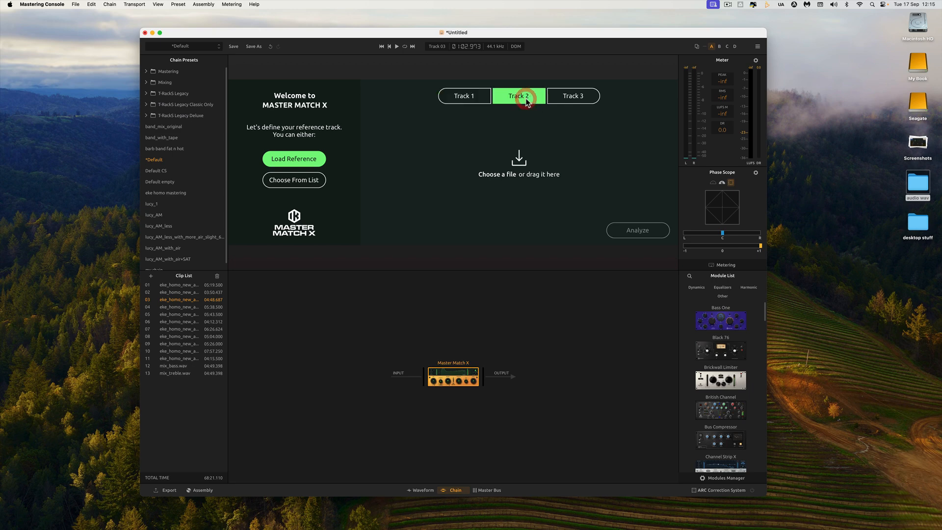
left_click(570, 100)
left_click(526, 101)
left_click(475, 95)
left_click(514, 97, "shift")
left_click(568, 97)
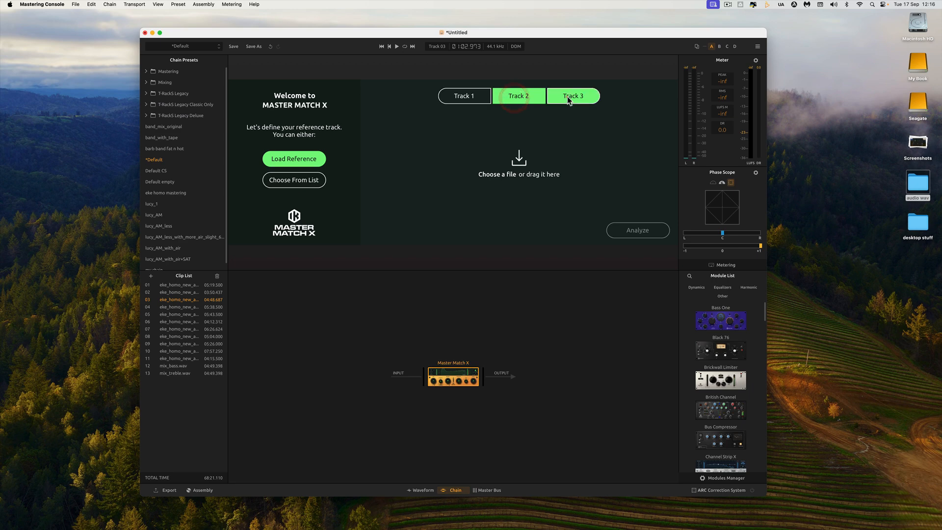
left_click(518, 97)
left_click(488, 97)
left_click(543, 98)
left_click(568, 97)
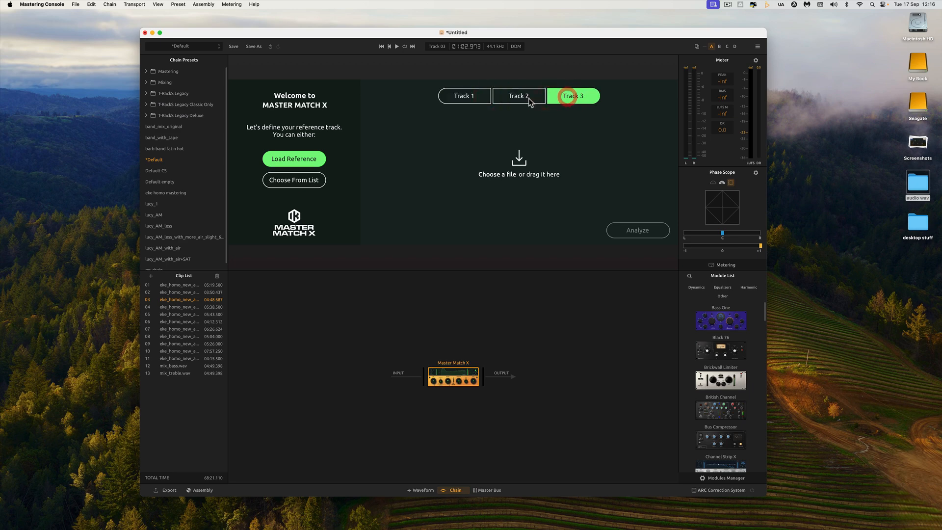
left_click(527, 98)
left_click(468, 98)
left_click(546, 99)
left_click(569, 101)
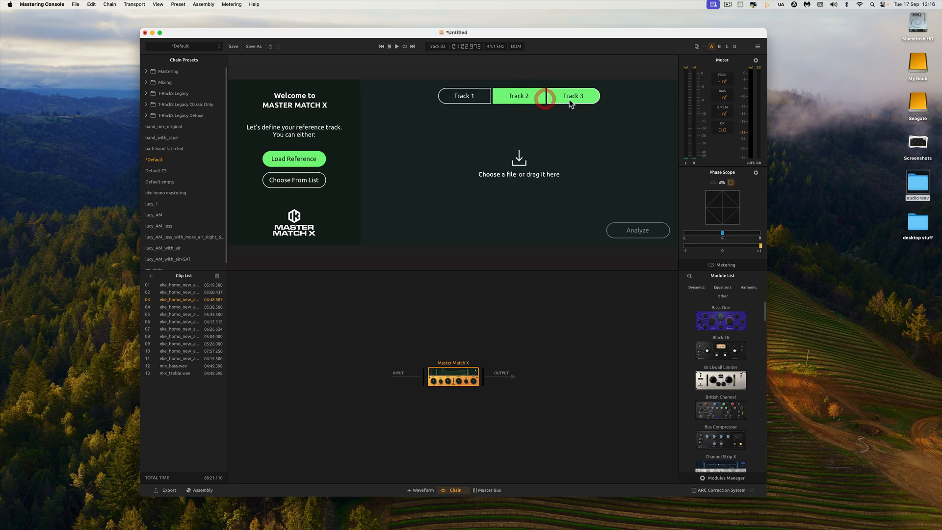
left_click(476, 97)
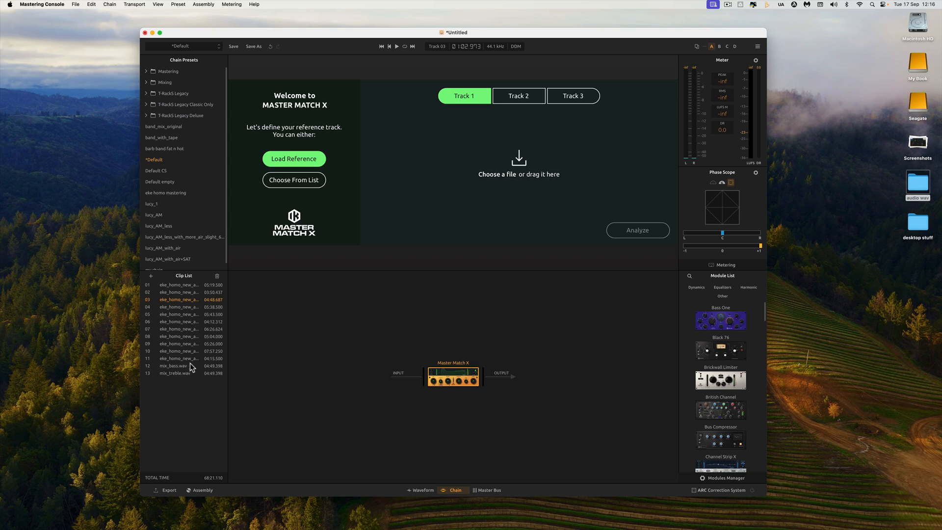
Show clip 03's waveform and play a few seconds of it from the current position.
left_click(423, 490)
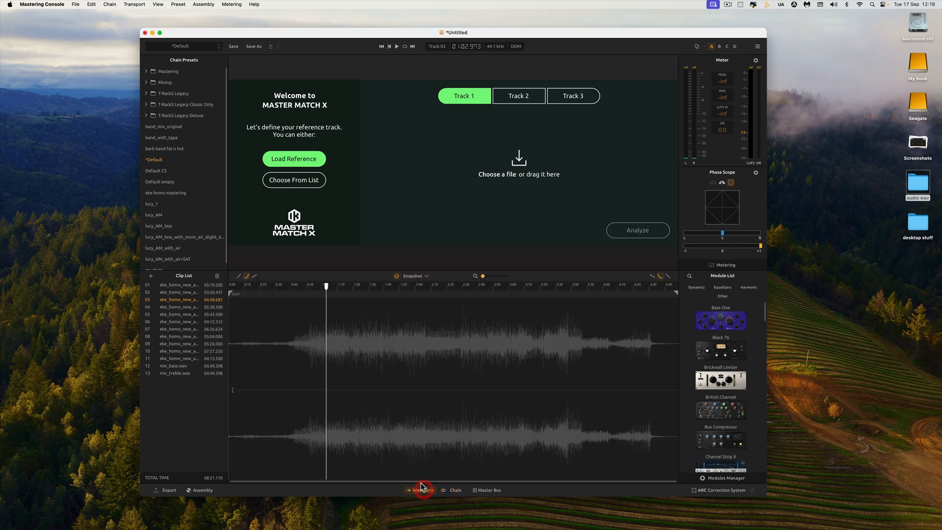
key("space")
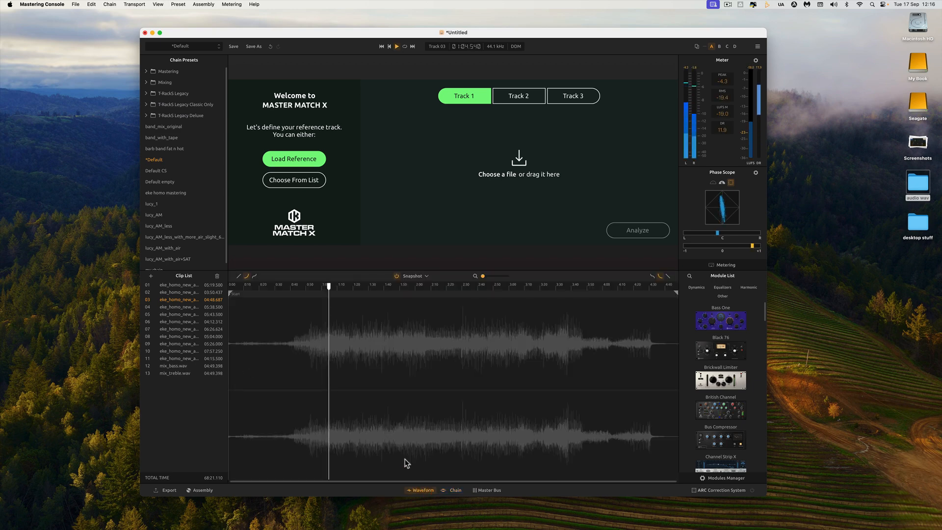
key("space")
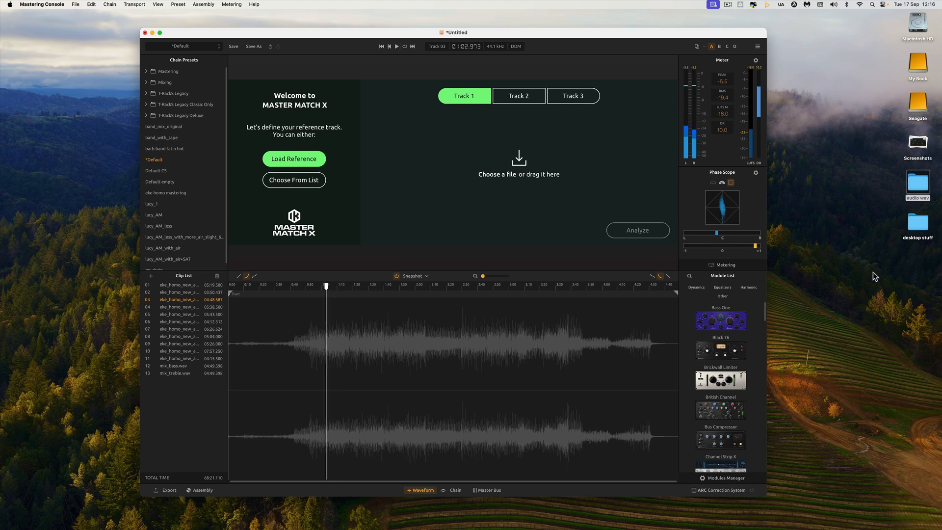
Switch to Finder, open the desktop's audio wav folder, move its window beside the console and select mix_bass.wav.
double_click(915, 188)
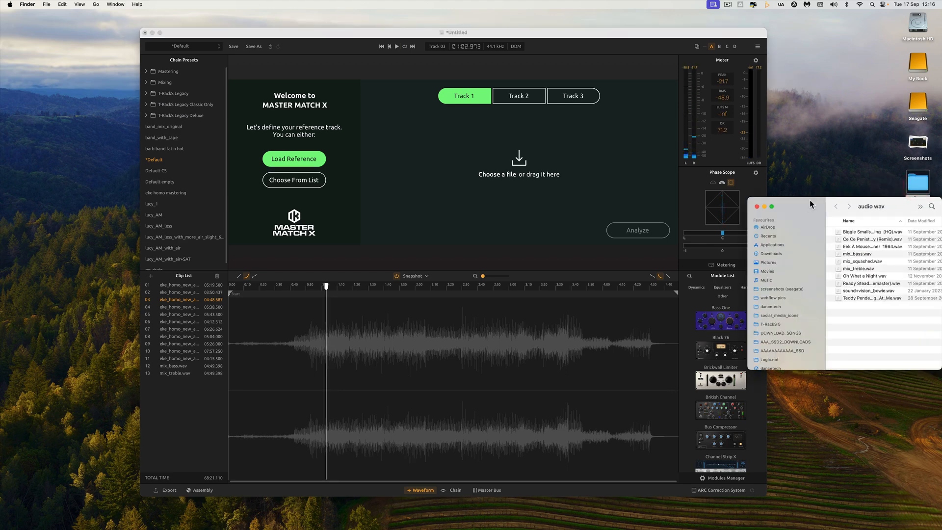
left_click_drag(810, 202, 824, 183)
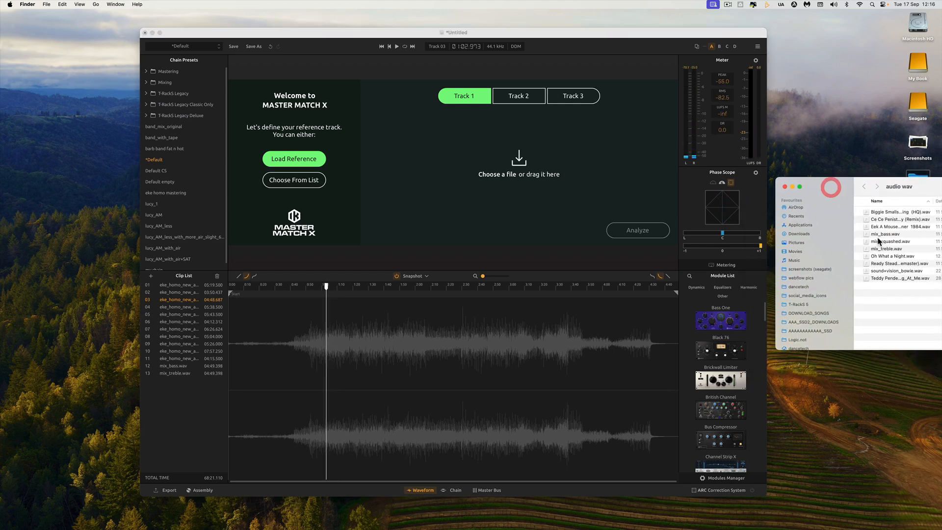
left_click(868, 235)
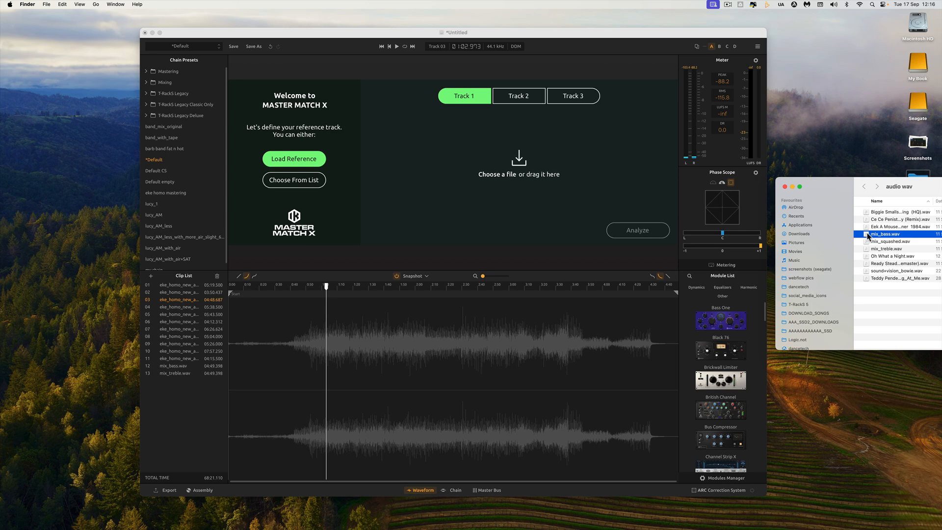
Open a Quick Look preview of mix_bass.wav, move it clear of the console and audition the file from about 1:05.
key("space")
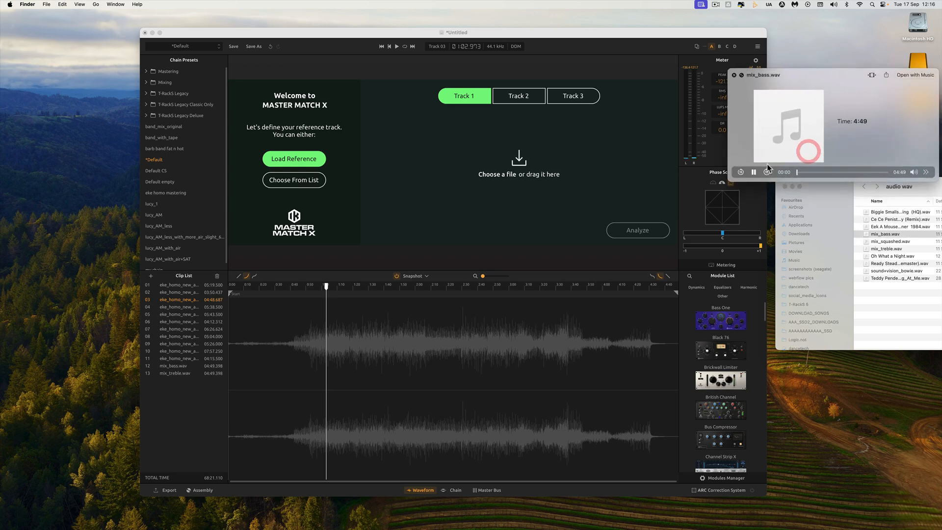
left_click(754, 171)
left_click(816, 172)
left_click_drag(791, 78, 839, 63)
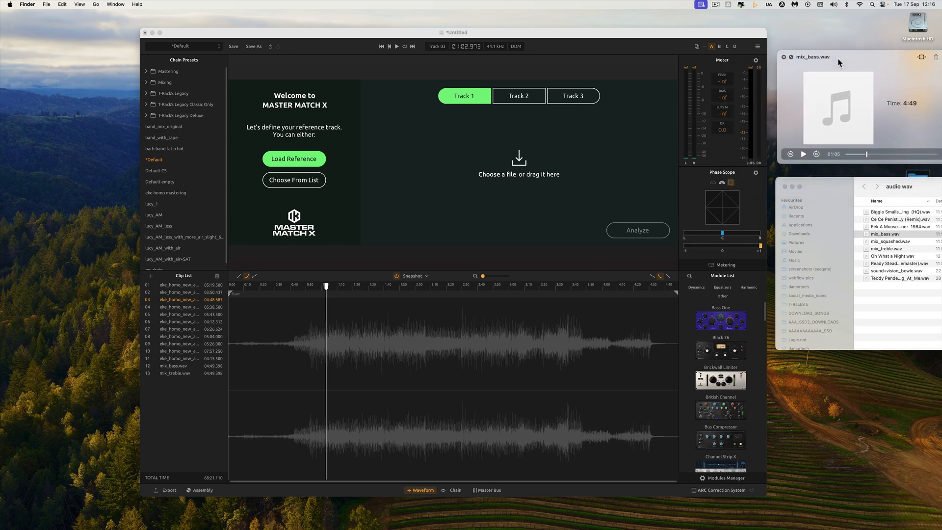
left_click(803, 154)
left_click(803, 154)
Play clip 03 in Mastering Console, and audition mix_bass.wav again in its preview to compare their sound.
left_click(455, 276)
key("space")
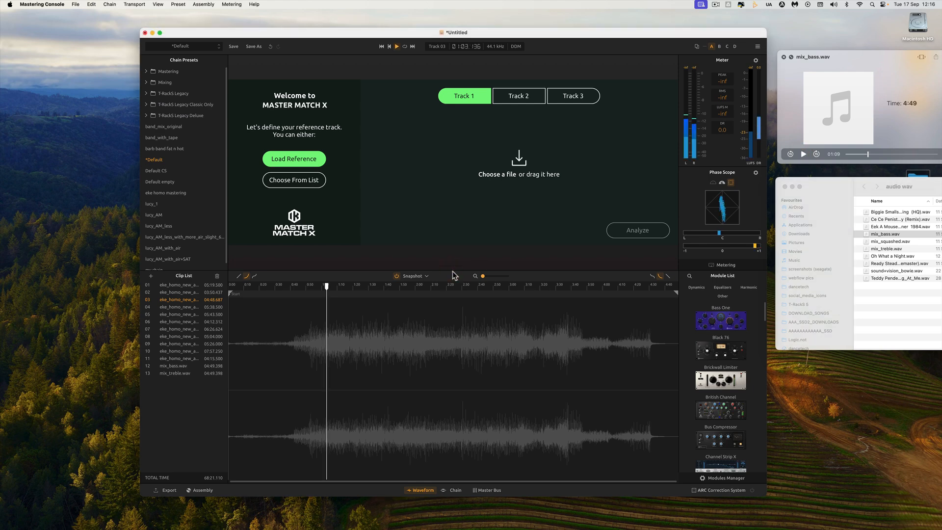
key("space")
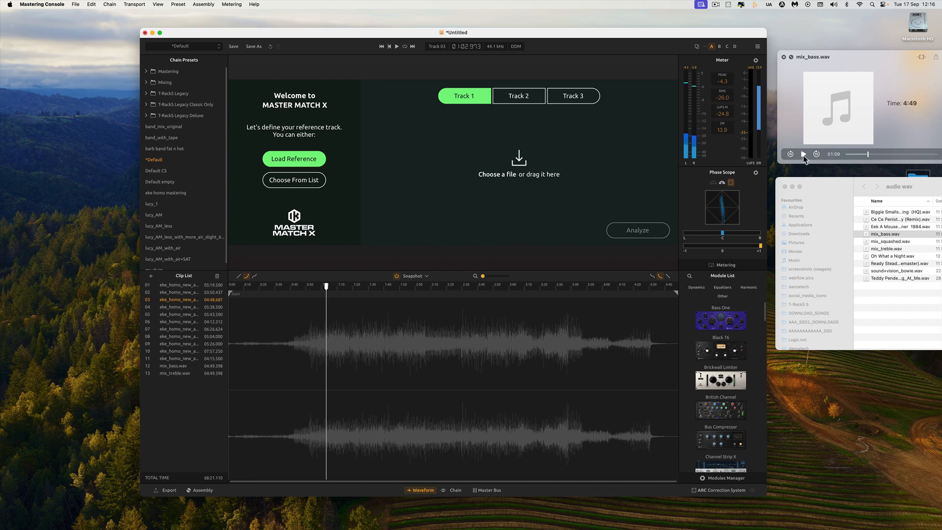
left_click(803, 154)
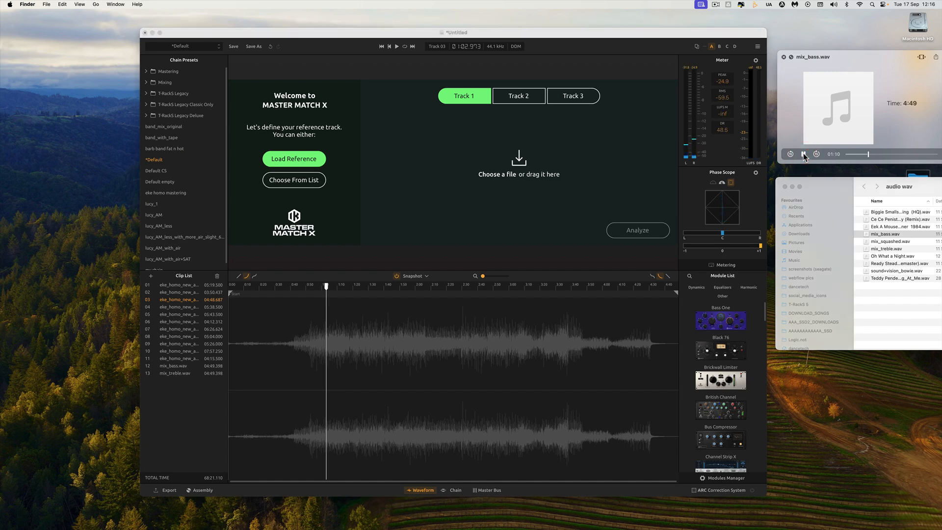
left_click(803, 154)
Load mix_bass.wav into the Track 1 reference slot and narrow its region to a short section of the early loud part.
left_click_drag(885, 238, 514, 164)
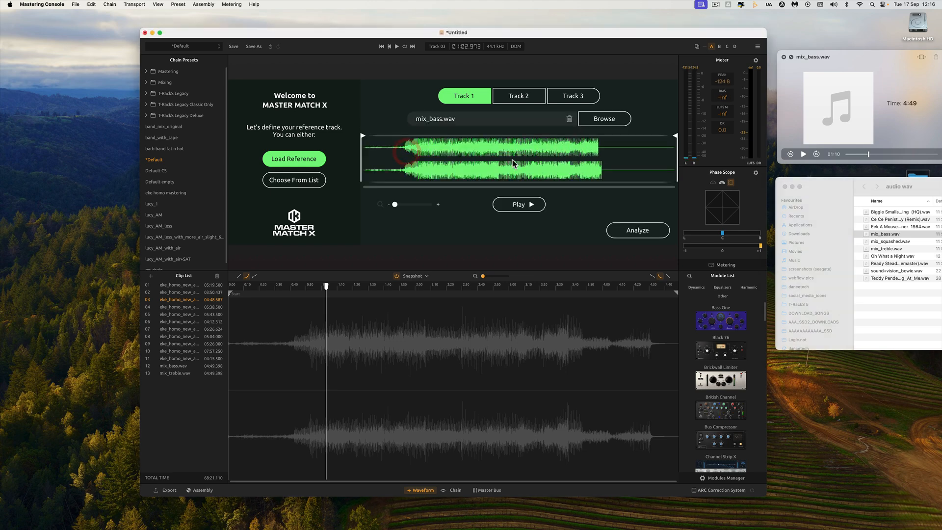
left_click_drag(384, 141, 431, 140)
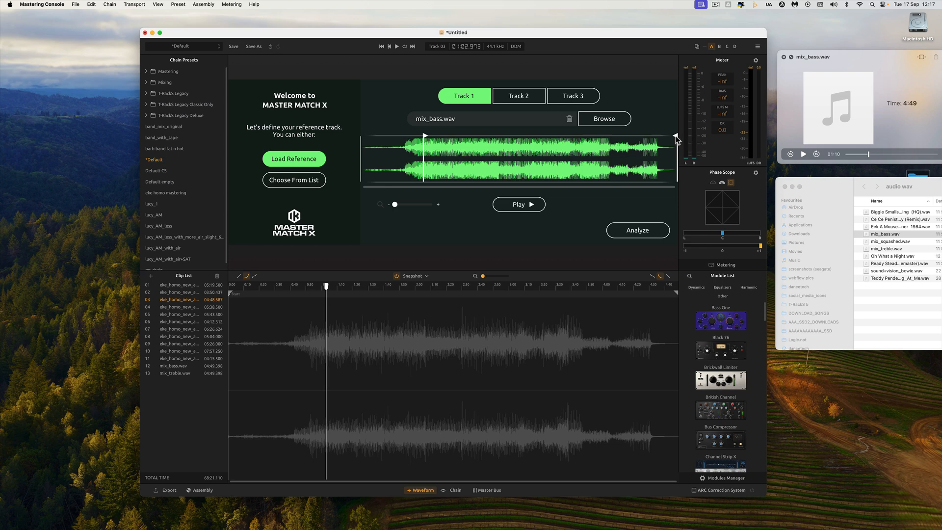
mouse_move(677, 139)
left_mouse_down()
mouse_move(441, 148)
mouse_move(426, 136)
mouse_move(438, 137)
left_mouse_up()
Analyze the reference, play clip 03 for comparison and match it in Master Match X.
left_click(643, 236)
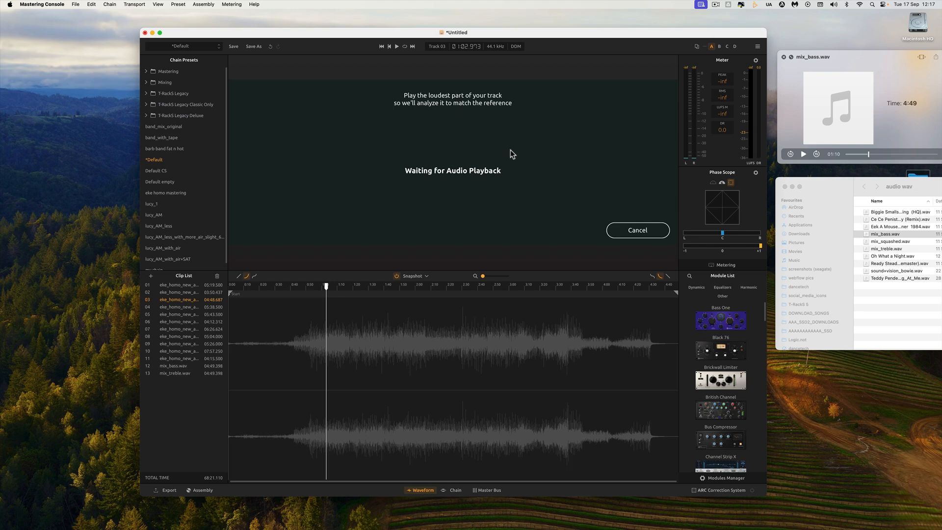
key("space")
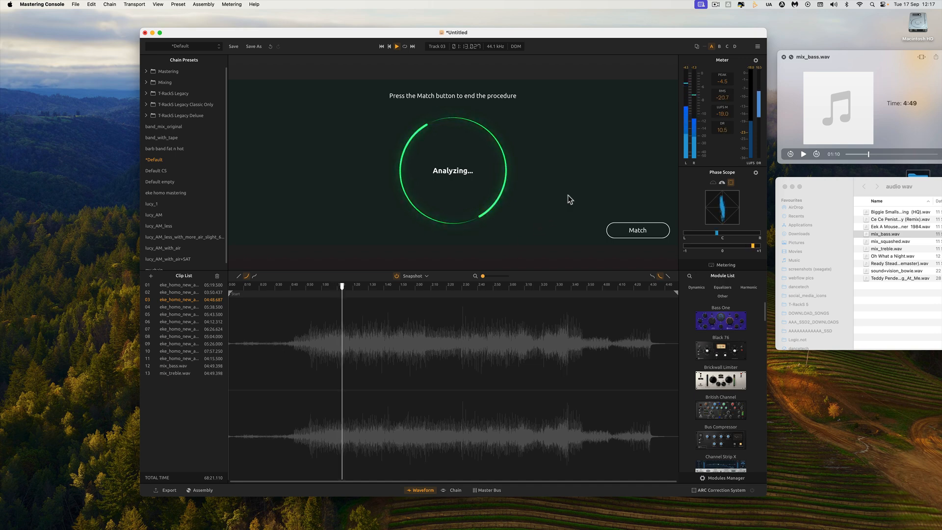
left_click(642, 234)
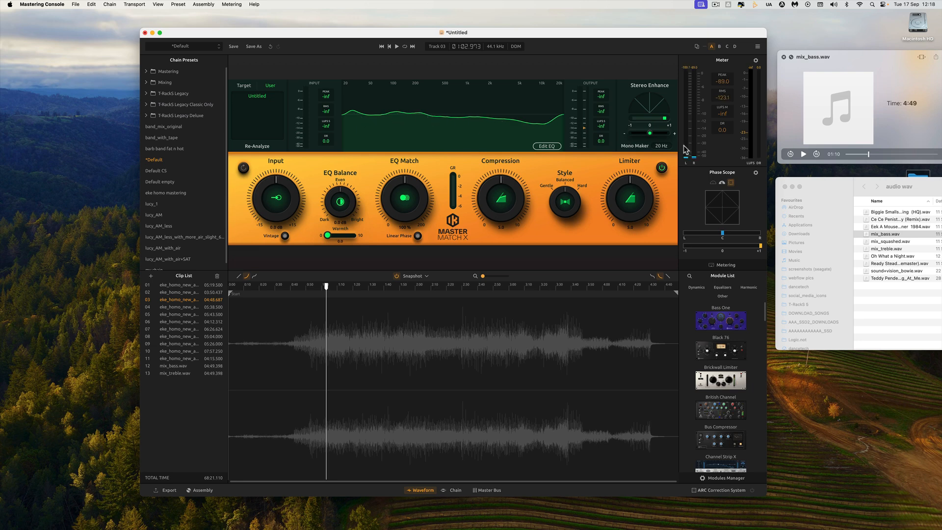
Move the mix_bass.wav preview to about 1:07 and audition the reference from there.
left_click(867, 155)
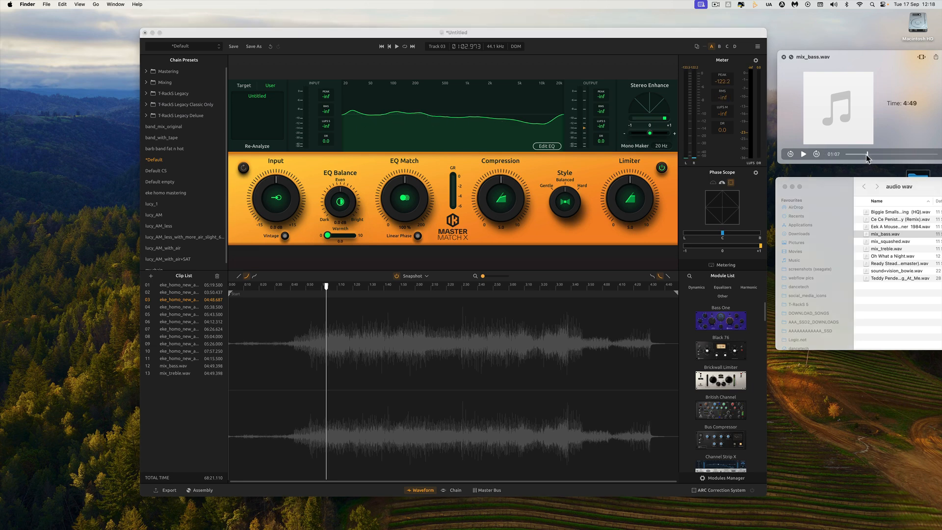
left_click(803, 155)
left_click(803, 155)
Play the same passage of clip 03 with Master Match X bypassed and with it enabled to compare the match.
left_click(404, 212)
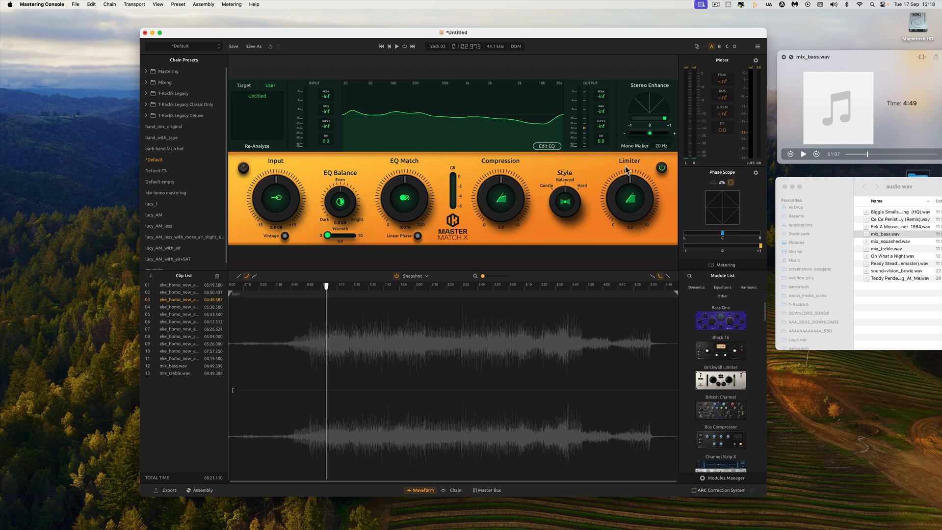
key("space")
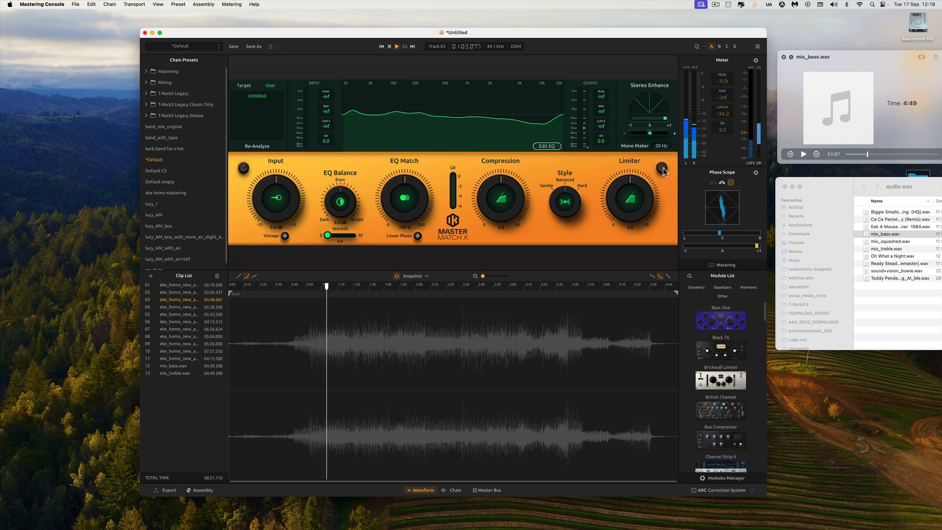
key("space")
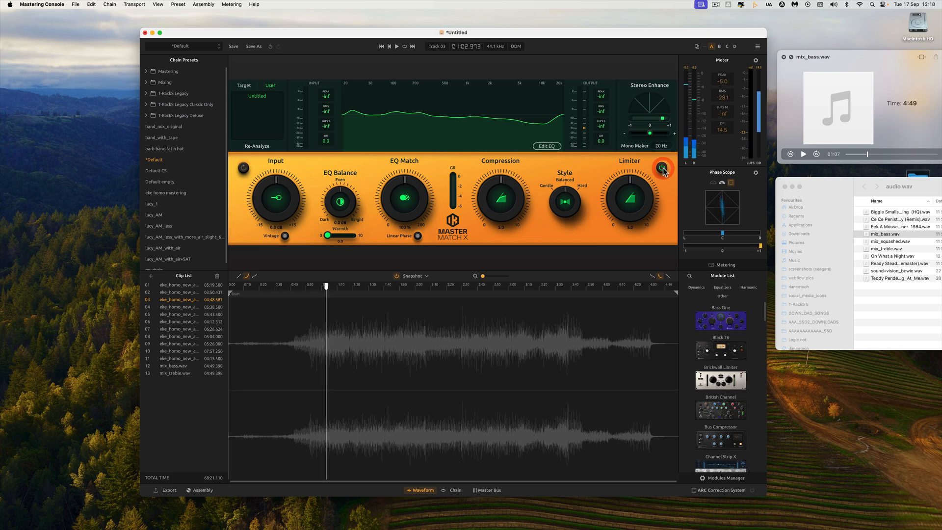
key("space")
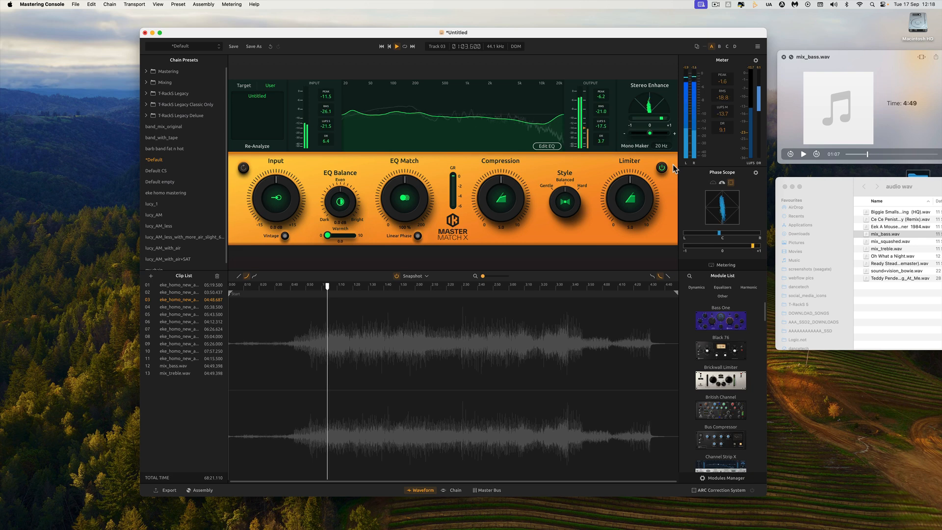
key("space")
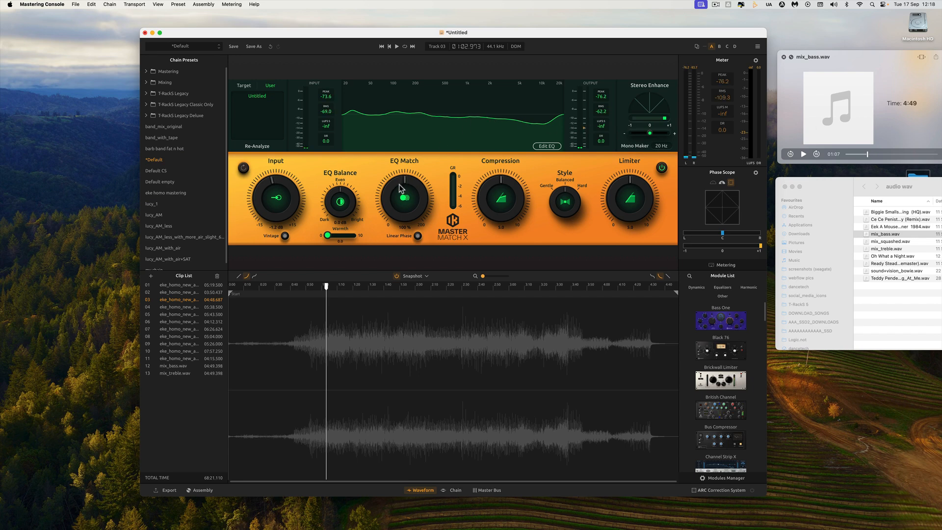
Raise EQ Match to 194 % and Input to 0.6 dB in Master Match X while auditioning clip 03.
mouse_move(399, 184)
left_mouse_down()
mouse_move(400, 160)
mouse_move(401, 184)
left_mouse_up()
left_click_drag(401, 186, 399, 127)
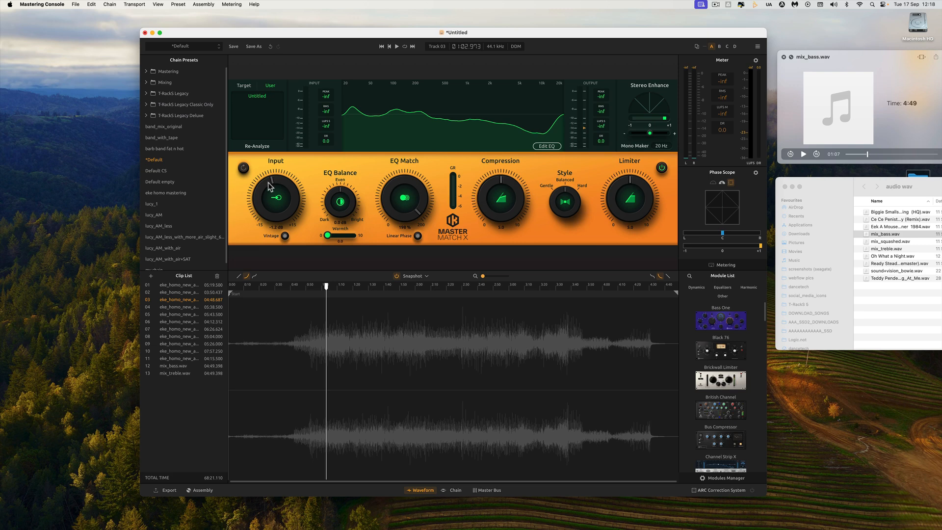
key("space")
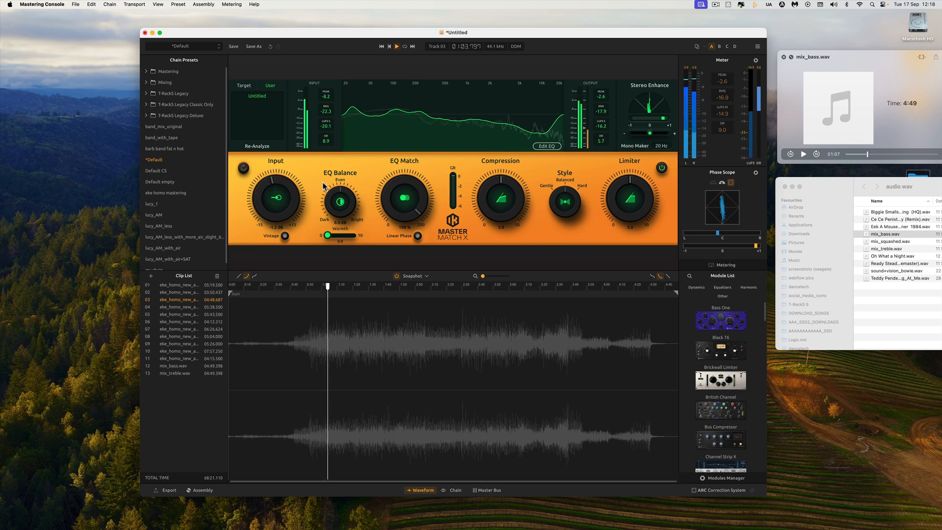
left_click_drag(291, 185, 288, 181)
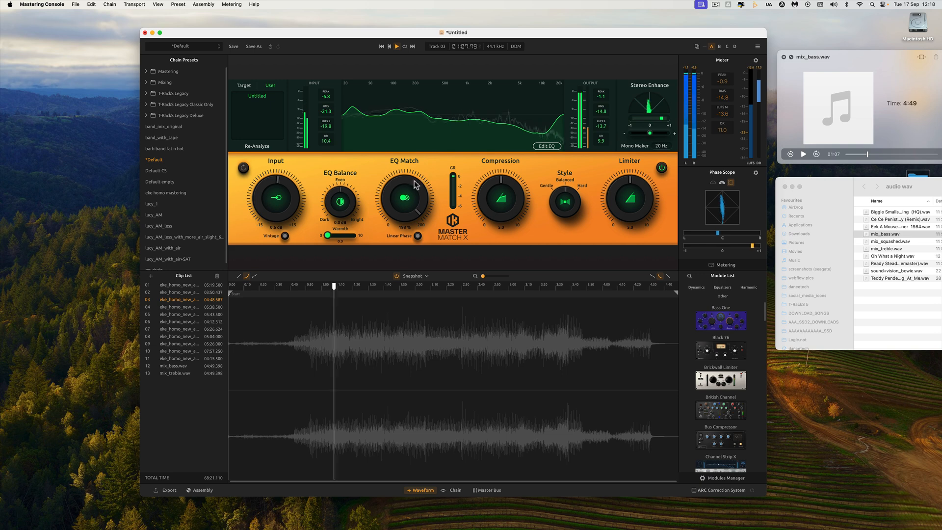
key("space")
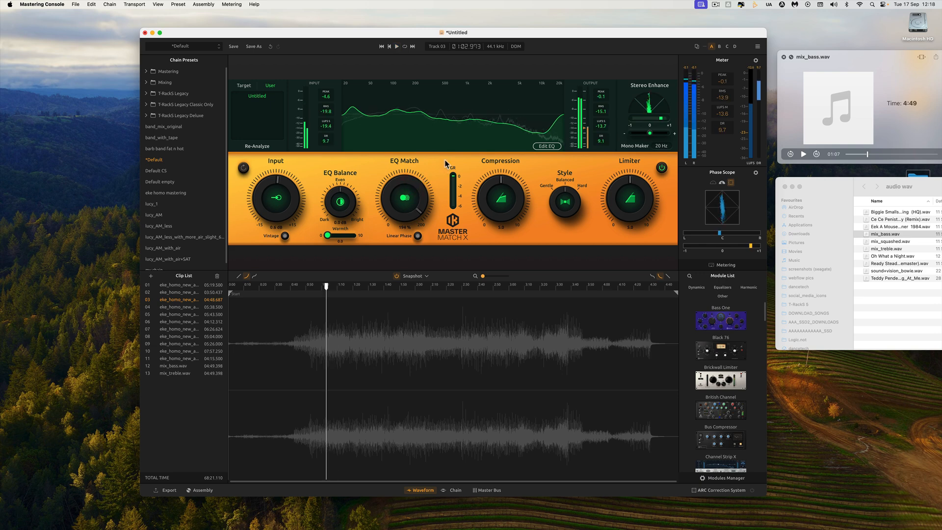
Audition mix_bass.wav against clip 03 again, raising Input slightly and EQ Match to 200 % during the clip's playback.
left_click(804, 154)
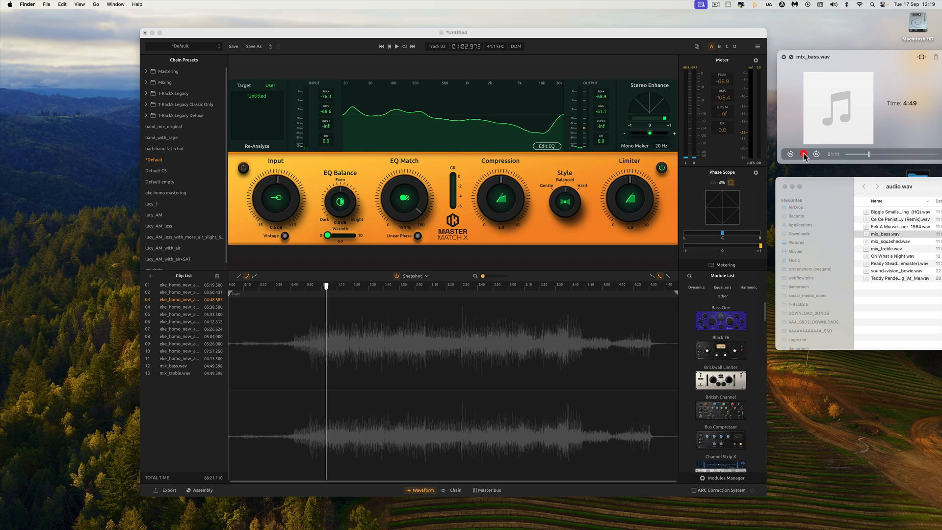
left_click(804, 154)
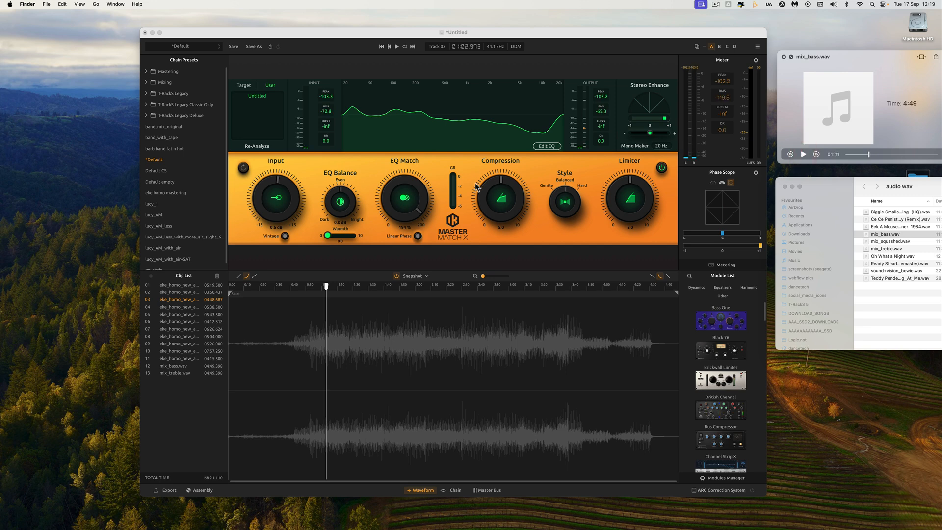
left_click(418, 188)
key("space")
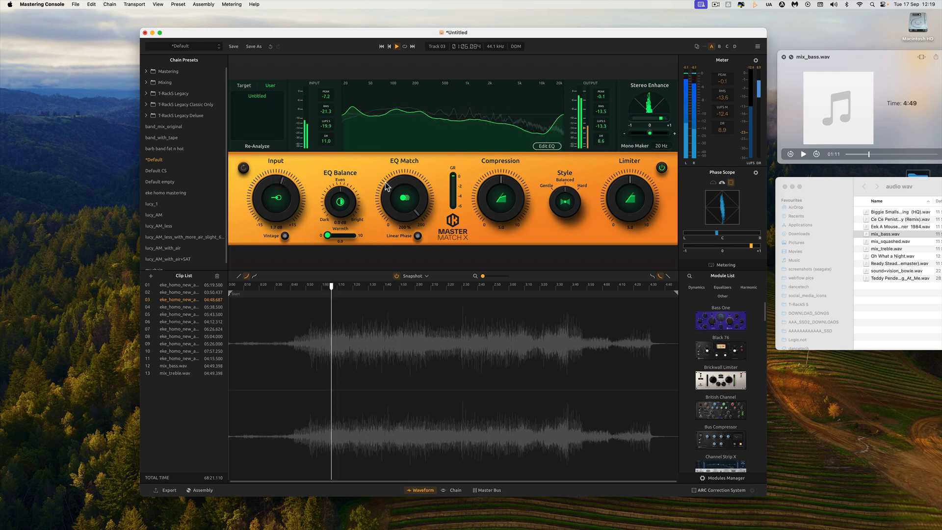
Stop clip 03, close the mix_bass.wav preview, and rename the Untitled user reference preset as Bass heavy.
key("space")
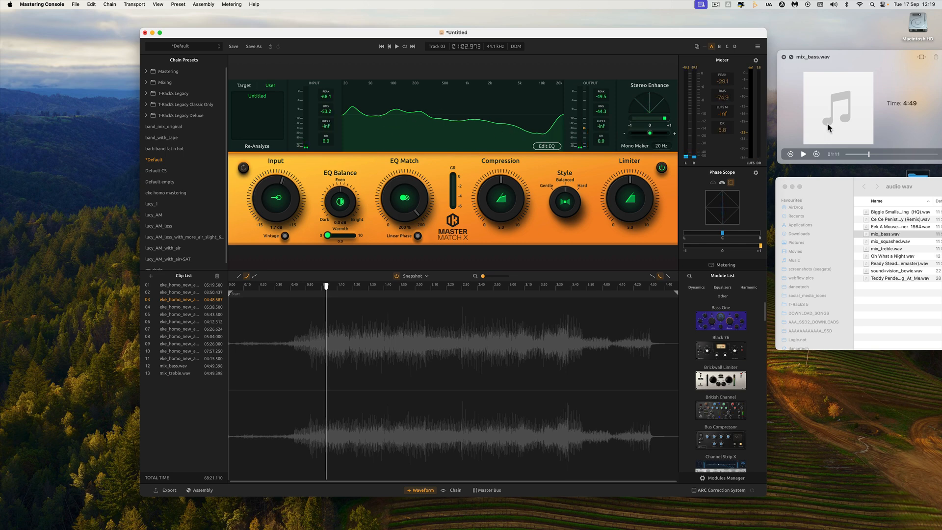
left_click(784, 57)
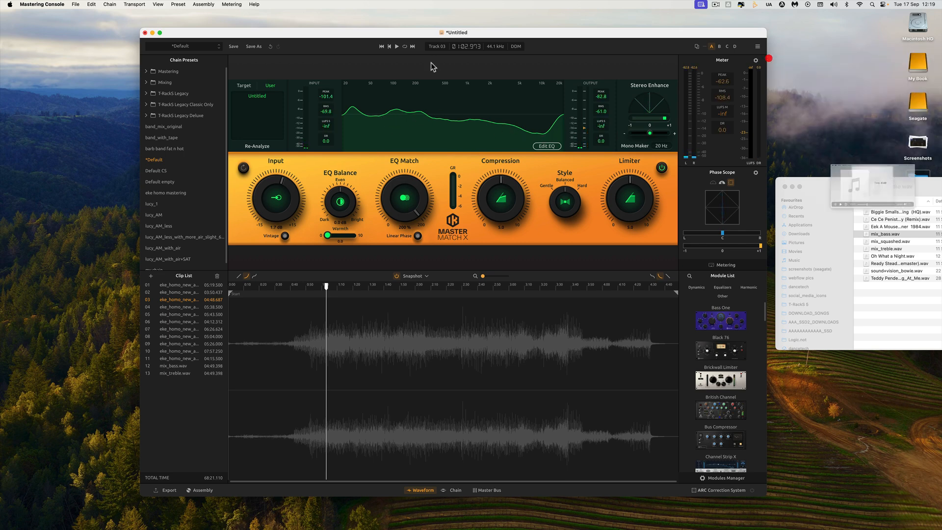
left_click(267, 85)
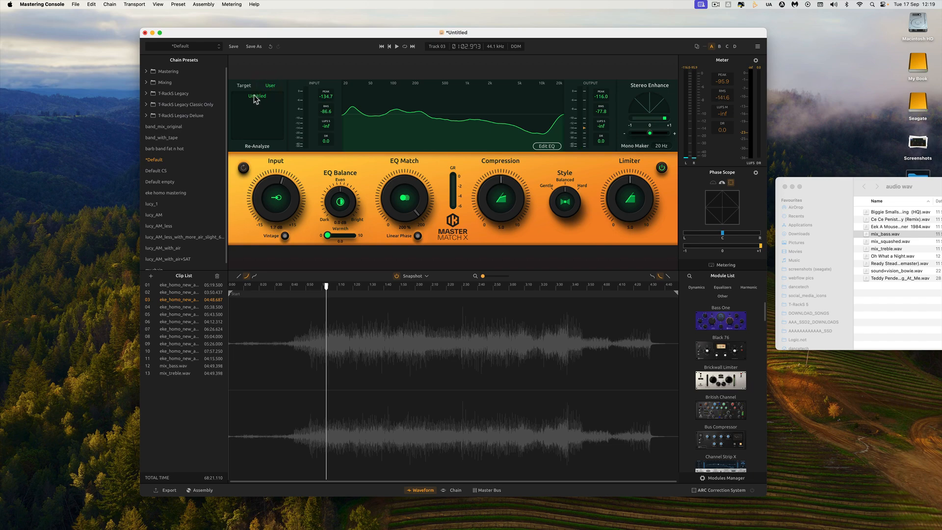
right_click(258, 97)
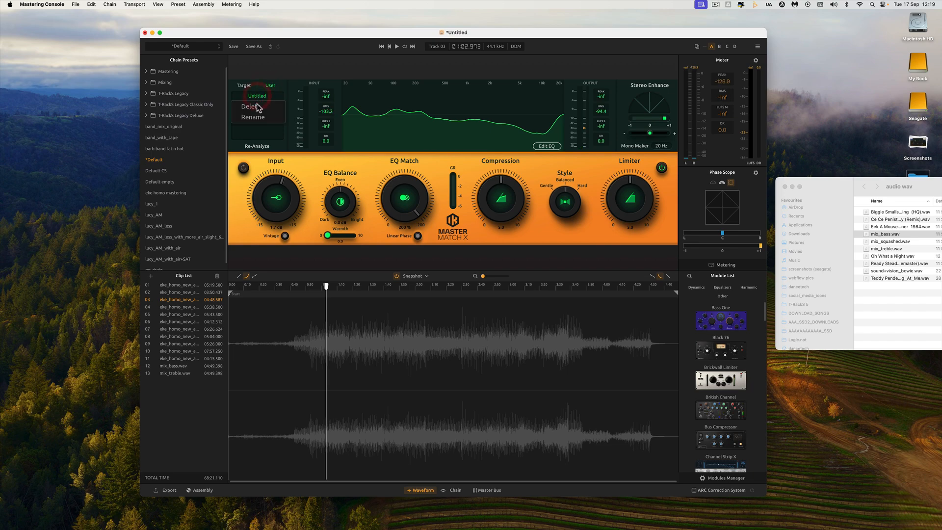
left_click(260, 118)
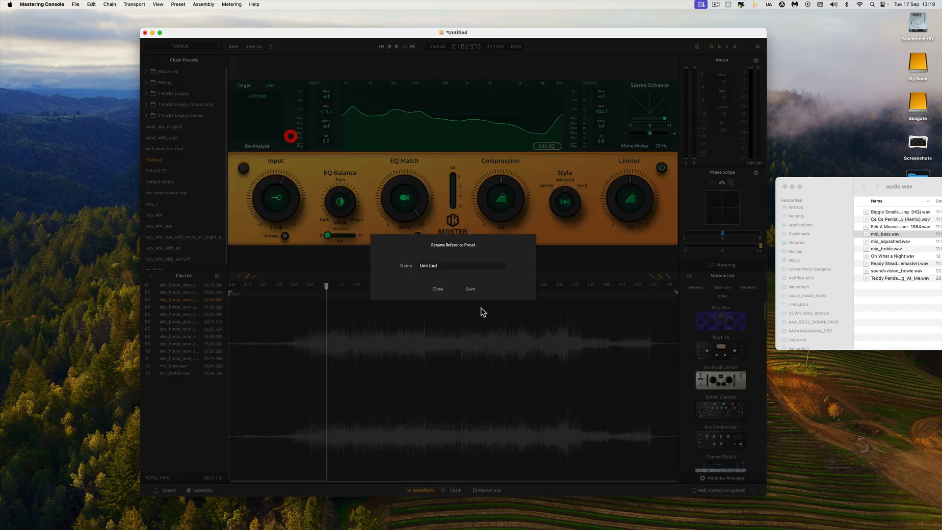
double_click(435, 266)
type("Bass heavy")
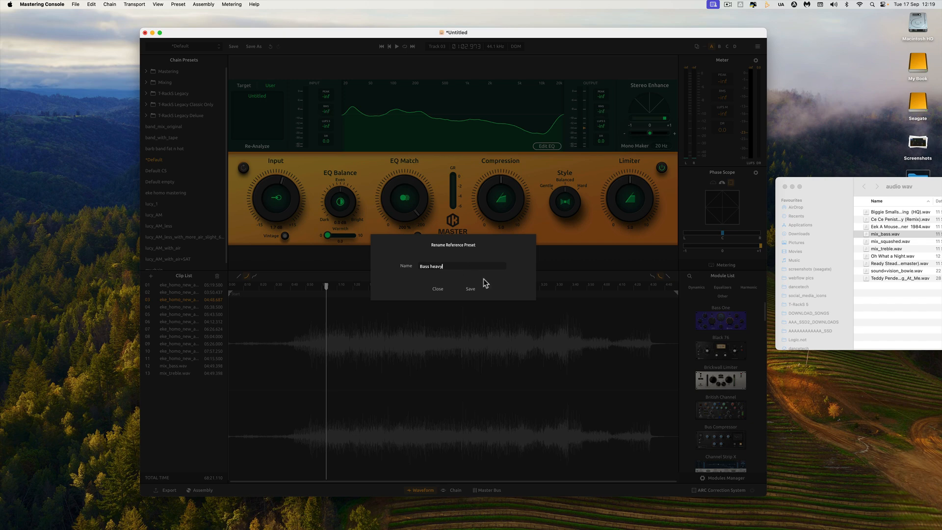
left_click(470, 289)
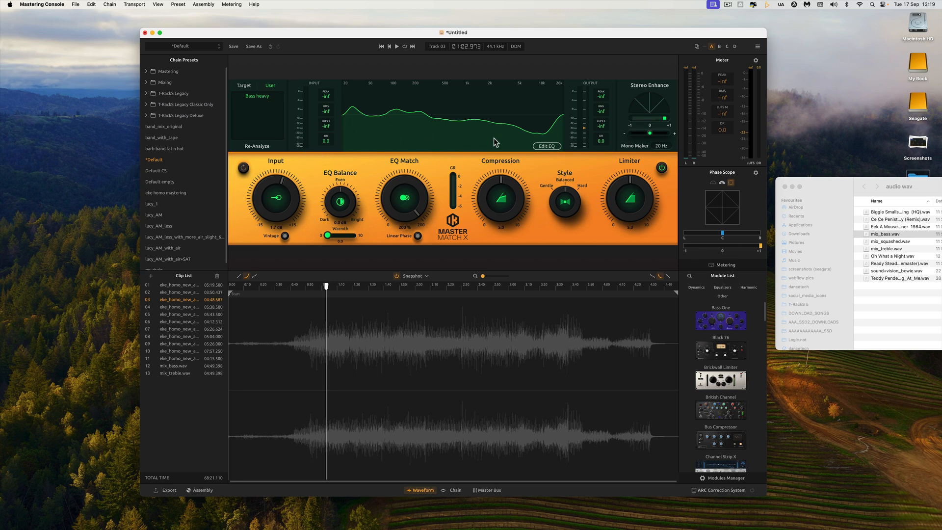
Restart the reference setup in Master Match X for clip 03 and load mix_treble.wav as the Track 1 reference.
left_click(257, 147)
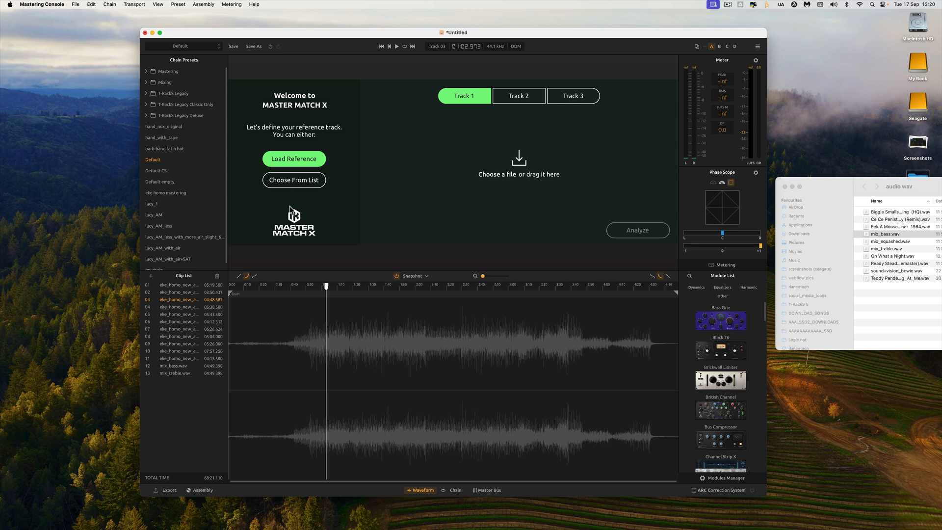
left_click(186, 306)
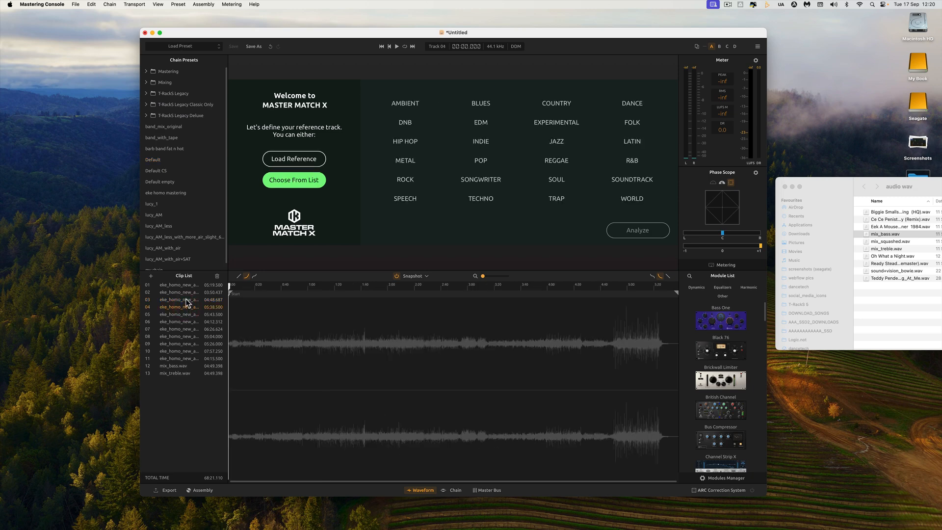
left_click(186, 300)
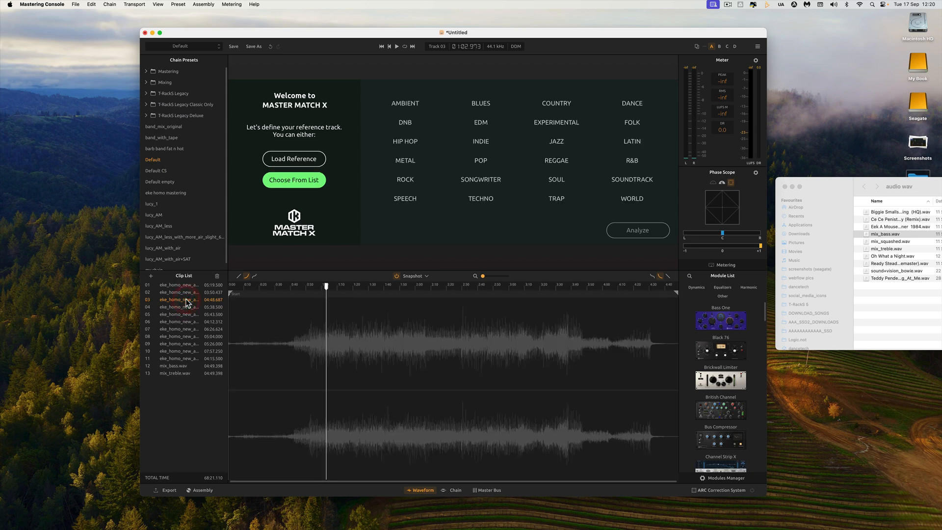
left_click(298, 159)
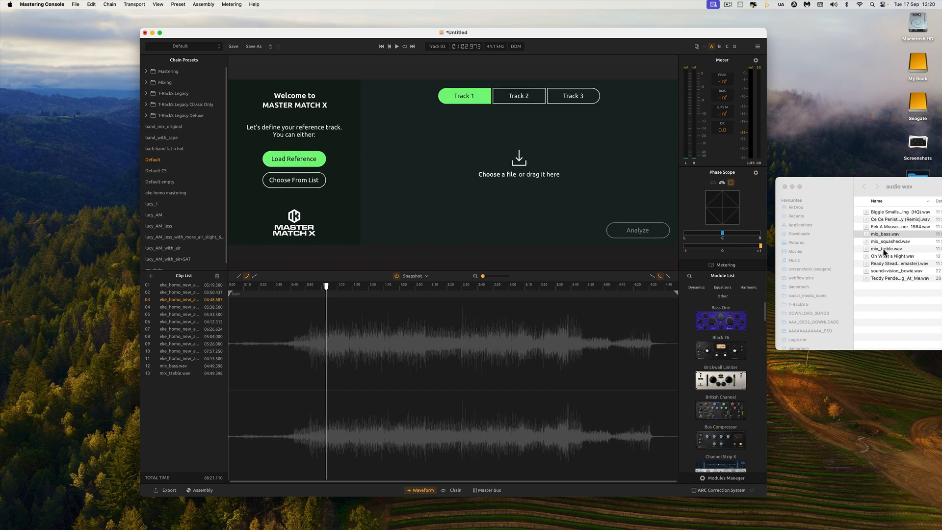
left_click_drag(883, 250, 509, 147)
Limit the mix_treble.wav reference to a short region where the loud section begins and audition that region.
left_click_drag(364, 139, 429, 139)
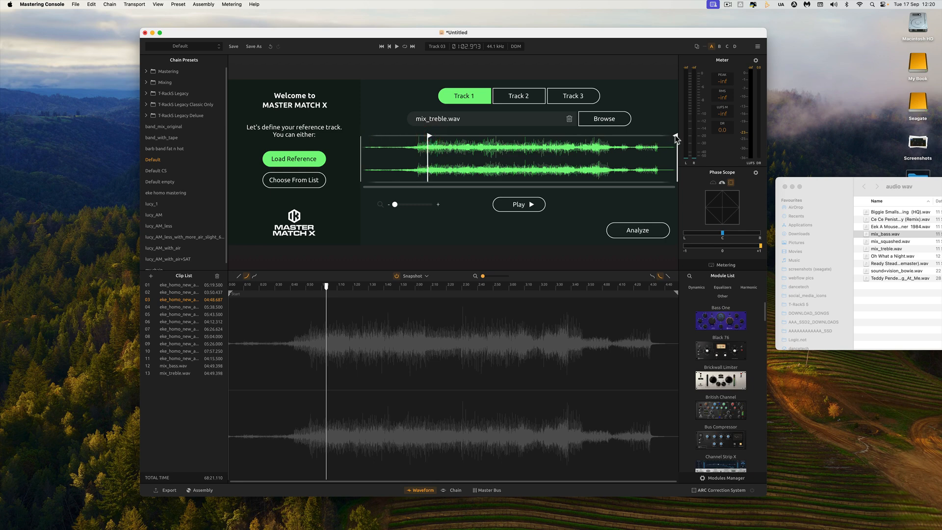
mouse_move(676, 138)
left_mouse_down()
mouse_move(445, 149)
mouse_move(432, 140)
left_mouse_up()
left_click(520, 204)
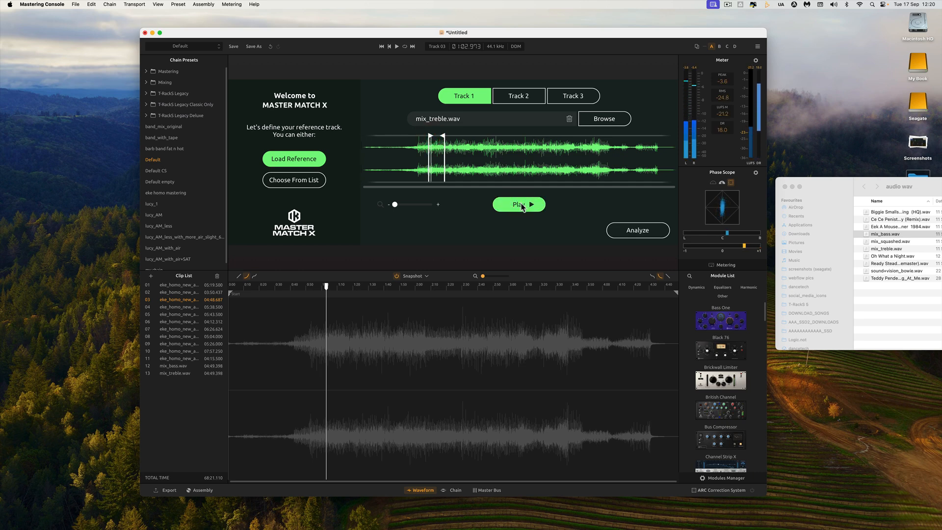
left_click(521, 205)
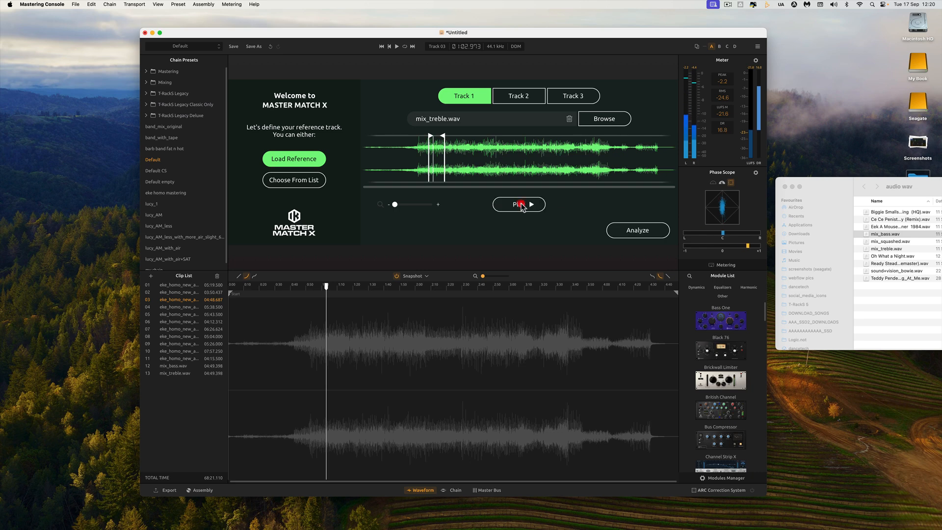
Open a preview of mix_treble.wav from Finder, cue it to about 1:02, and park it paused beside the console.
left_click(878, 235)
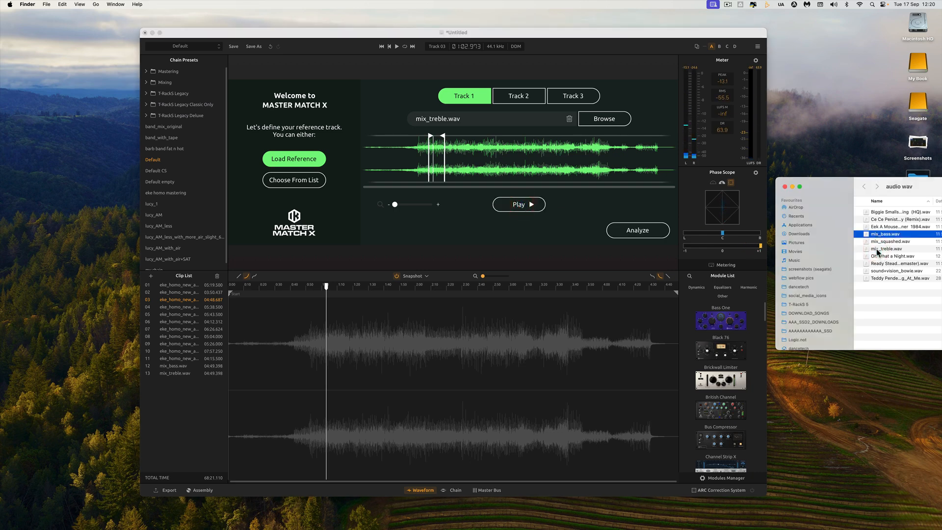
left_click(878, 249)
key("space")
left_click(816, 152)
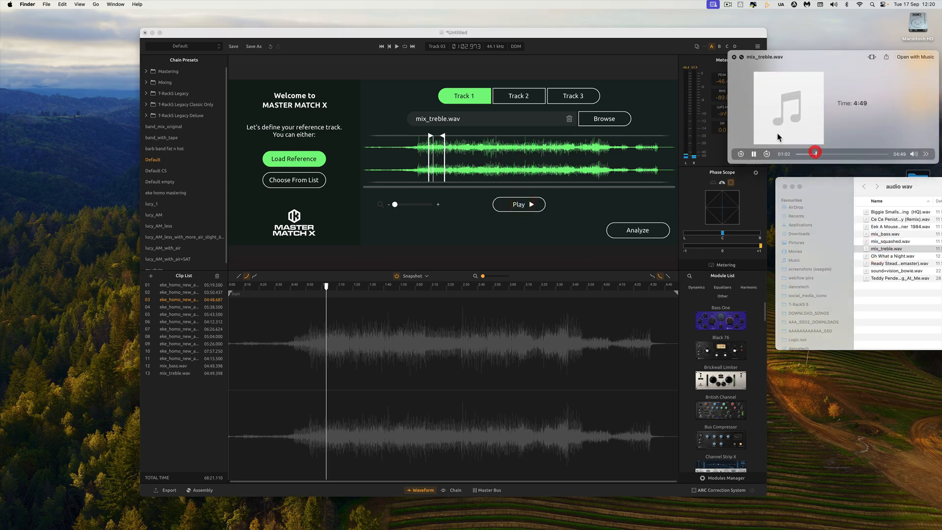
left_click(754, 154)
left_click_drag(795, 58, 849, 62)
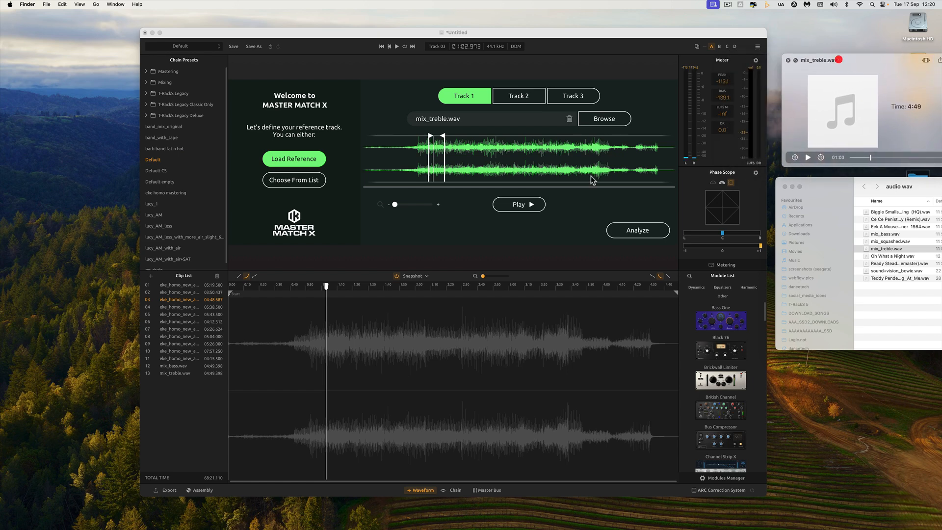
Analyze the mix_treble.wav reference region and match clip 03 to it by playing the clip's loud passage.
left_click(643, 231)
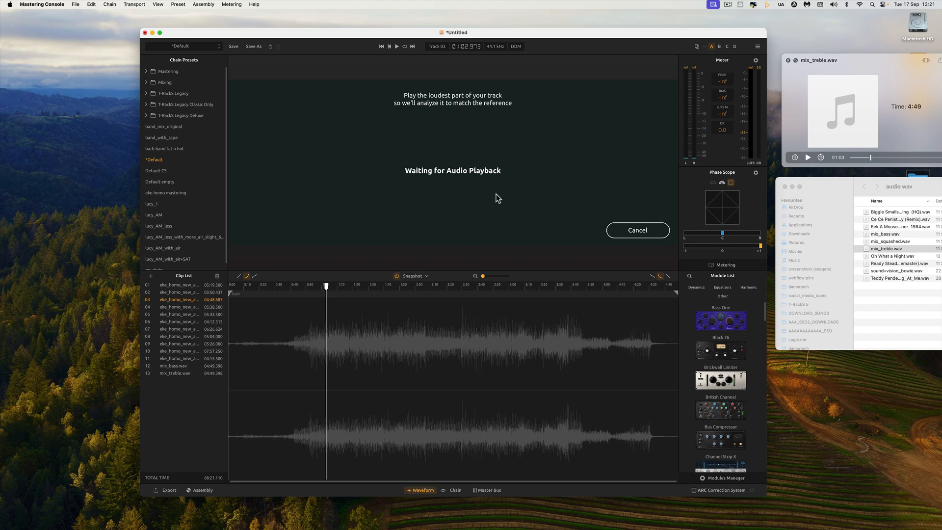
key("space")
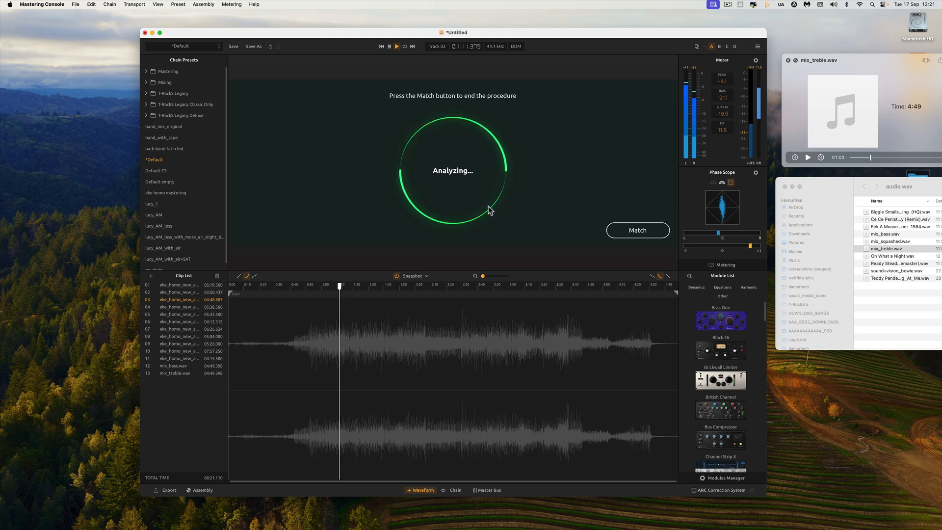
left_click(637, 230)
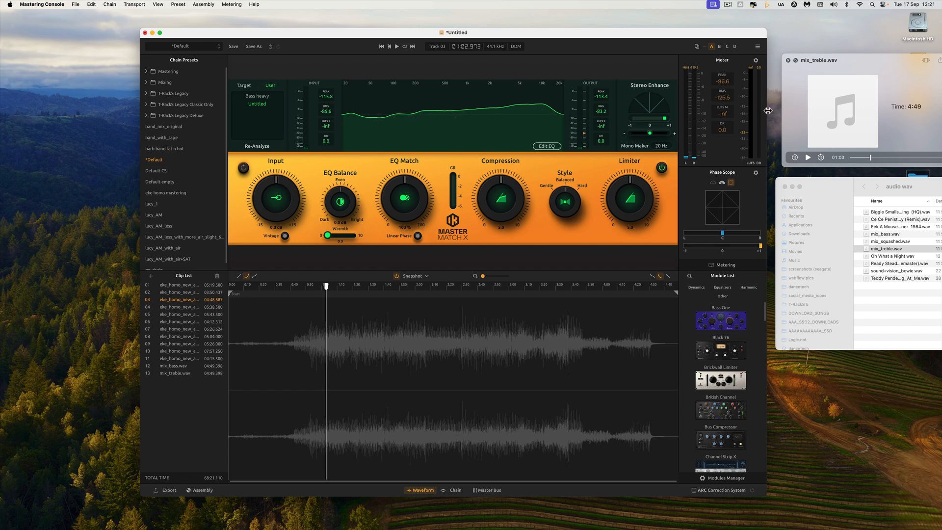
Audition mix_treble.wav briefly and set EQ Match to 193 % and Input to about -5.2 dB in Master Match X.
left_click(807, 158)
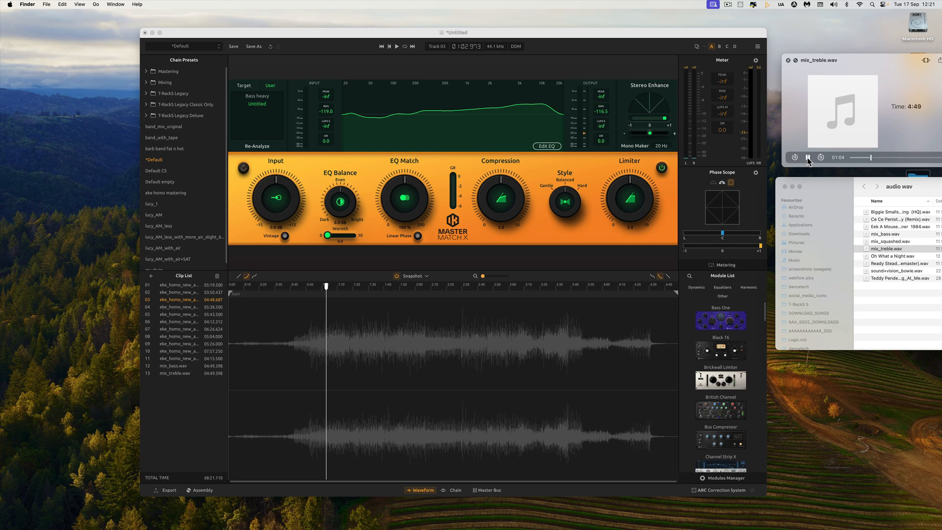
left_click(808, 157)
left_click_drag(403, 192, 387, 160)
left_click_drag(274, 181, 290, 201)
Audition mix_treble.wav against the matched clip 03, raising Input to about -4.3 dB during the clip's playback.
left_click(808, 158)
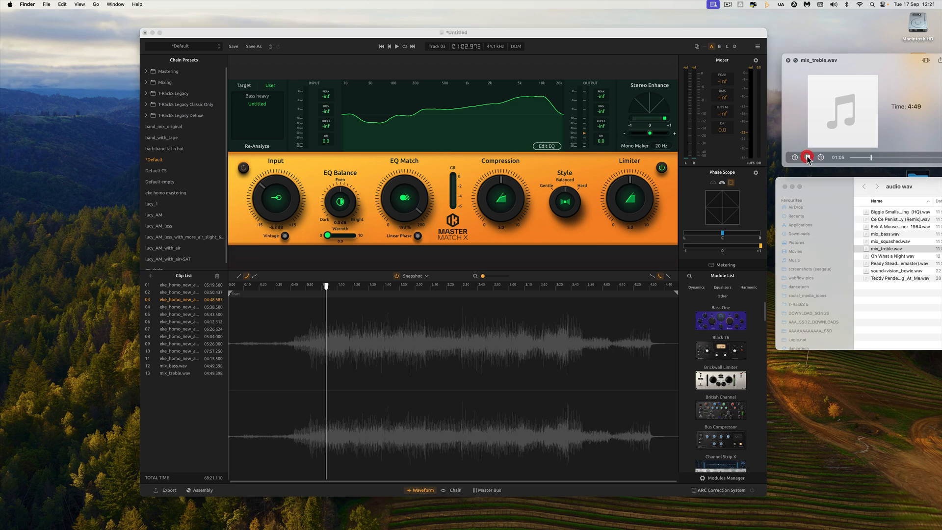
left_click(808, 158)
left_click(440, 167)
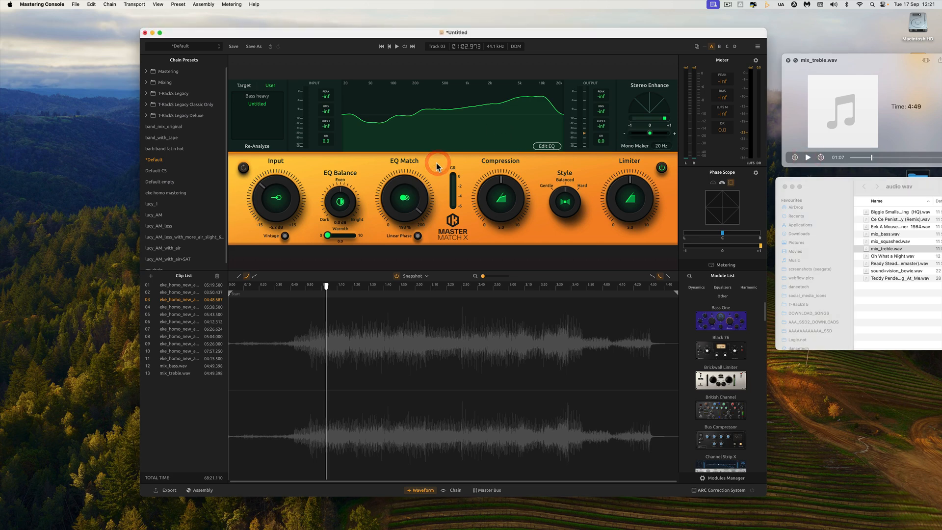
key("space")
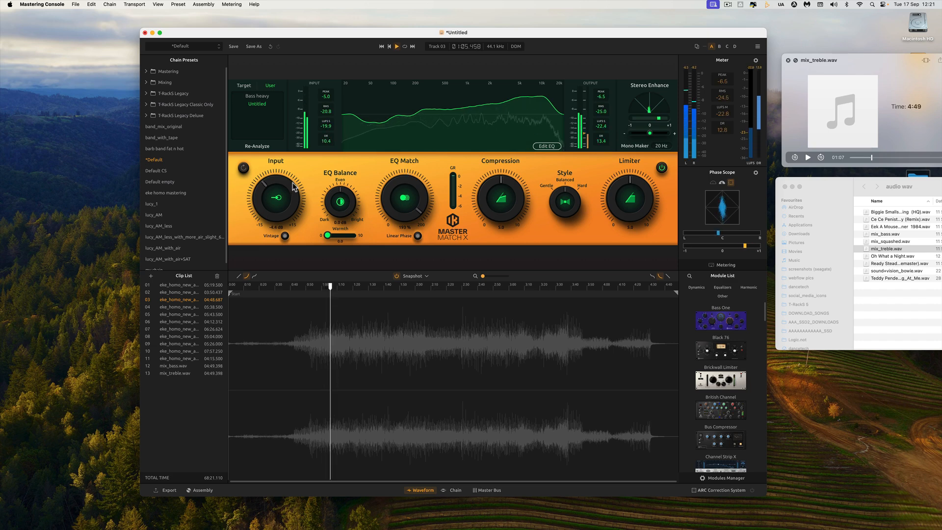
key("space")
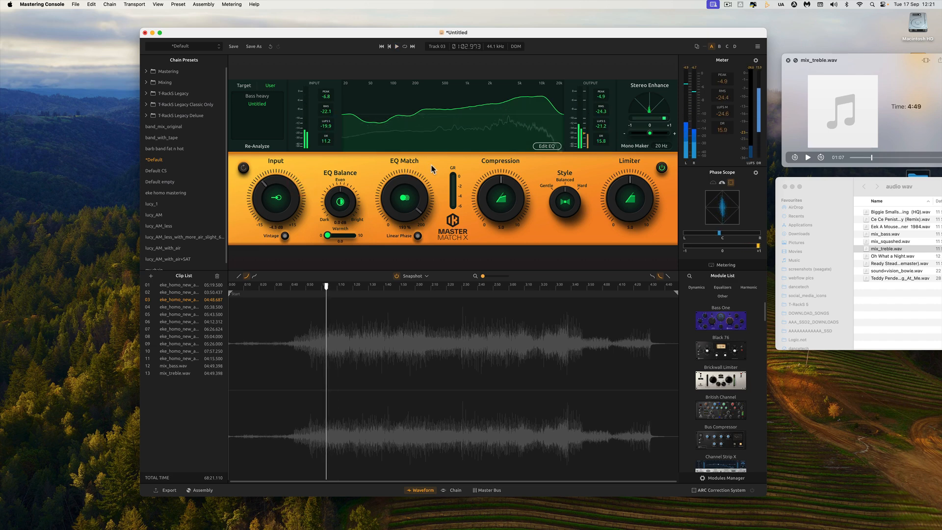
left_click(808, 157)
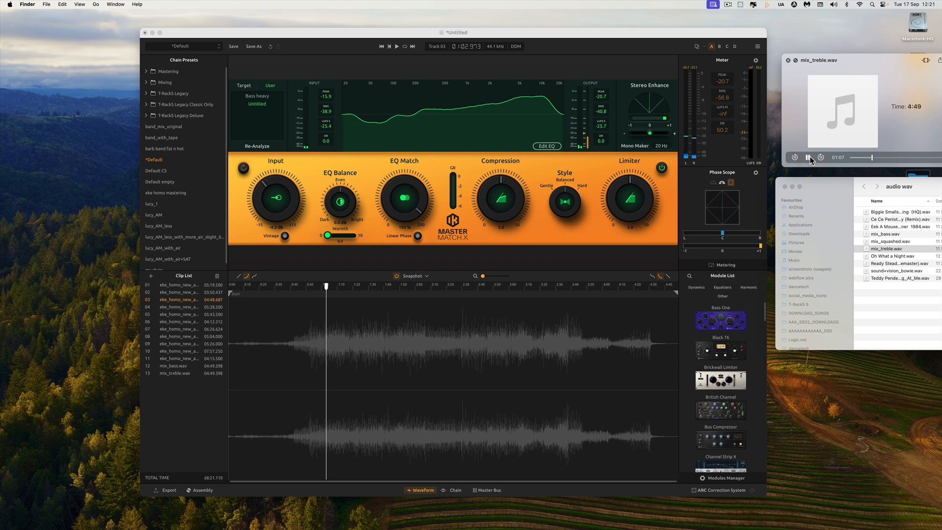
left_click(809, 157)
Rename the Untitled user reference preset below Bass heavy as Treble heavy.
left_click(258, 106)
right_click(257, 106)
left_click(260, 130)
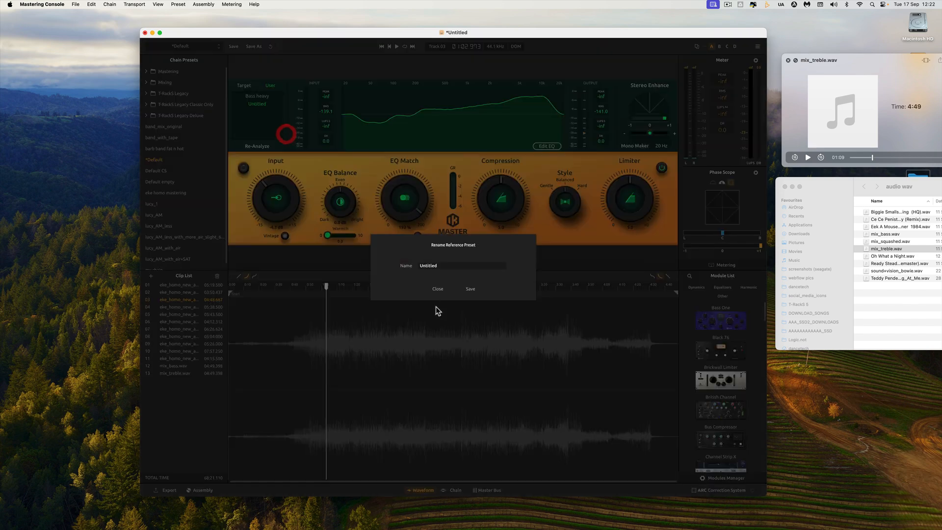
double_click(427, 266)
left_click(472, 289)
Apply the Bass heavy reference preset and play clip 03 with Input raised to about -1.4 dB.
left_click(256, 97)
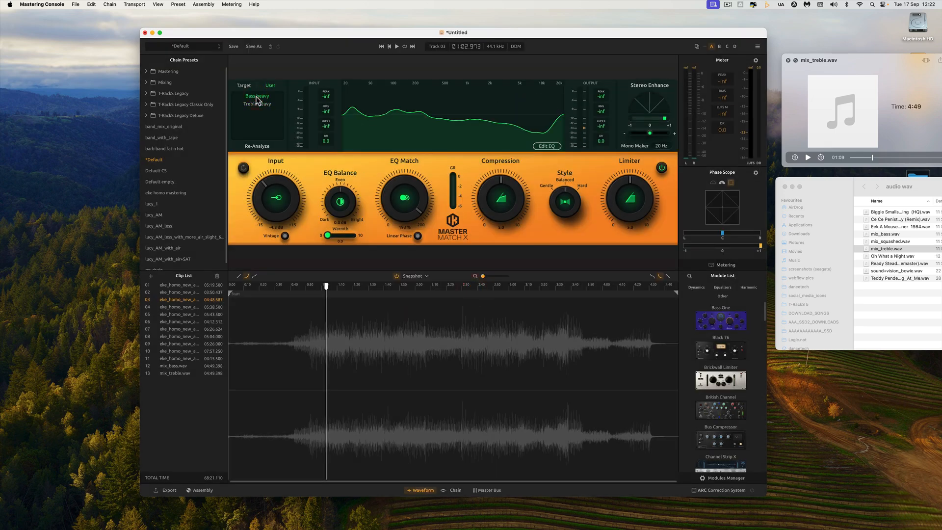
left_click_drag(279, 186, 278, 172)
key("space")
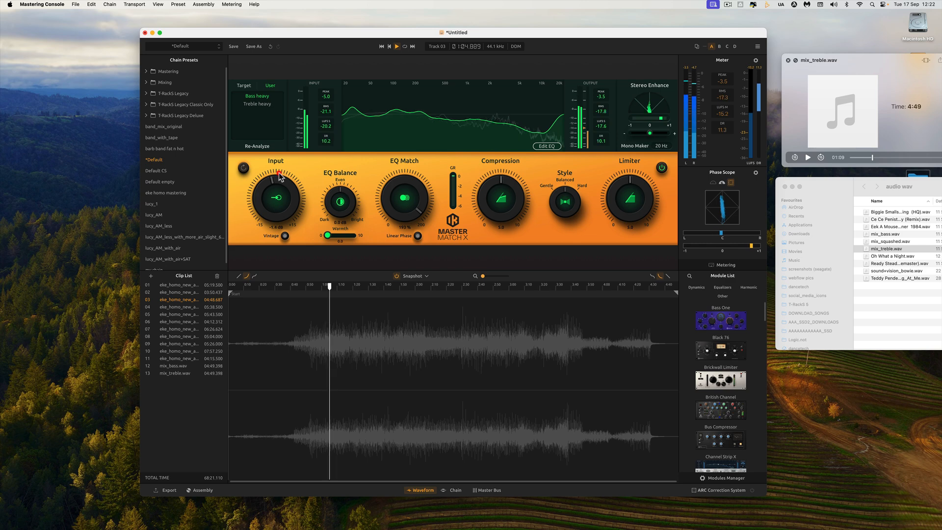
key("space")
Switch to the Treble heavy reference preset and play clip 03 with Input lowered to about -4.1 dB.
left_click(258, 104)
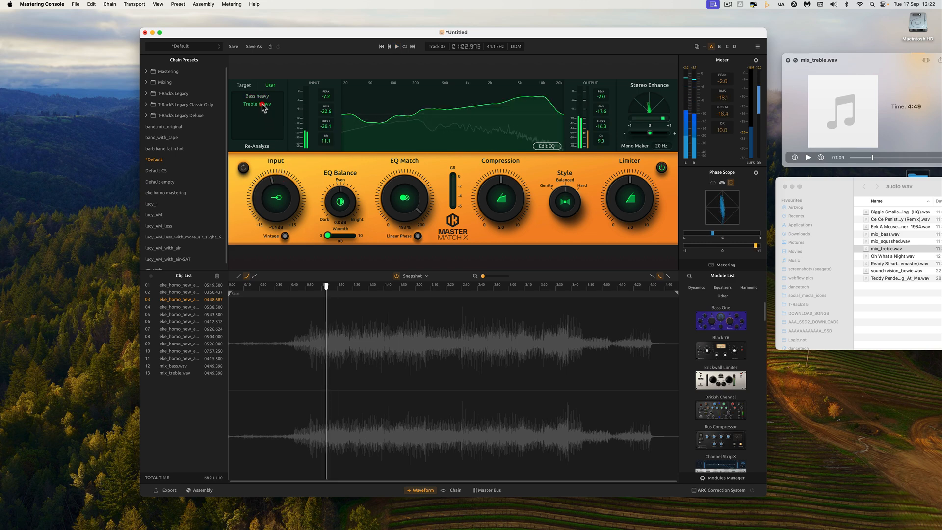
left_click_drag(273, 182, 273, 194)
key("space")
key("space")
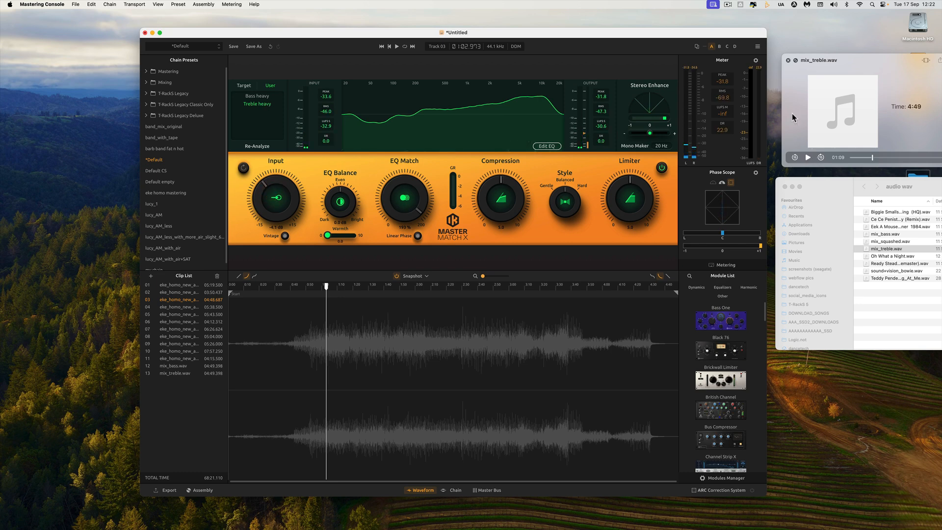
Close the mix_treble.wav preview and the audio wav folder window.
left_click(788, 61)
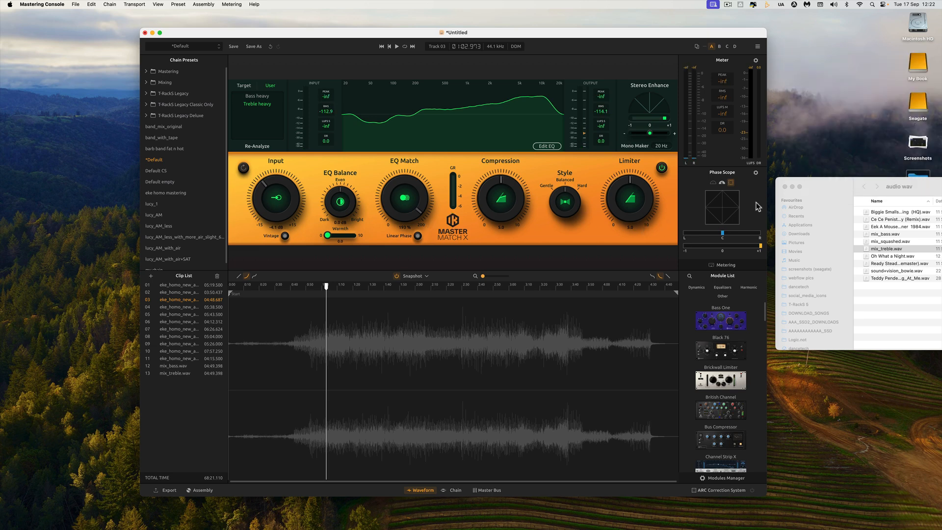
left_click(785, 187)
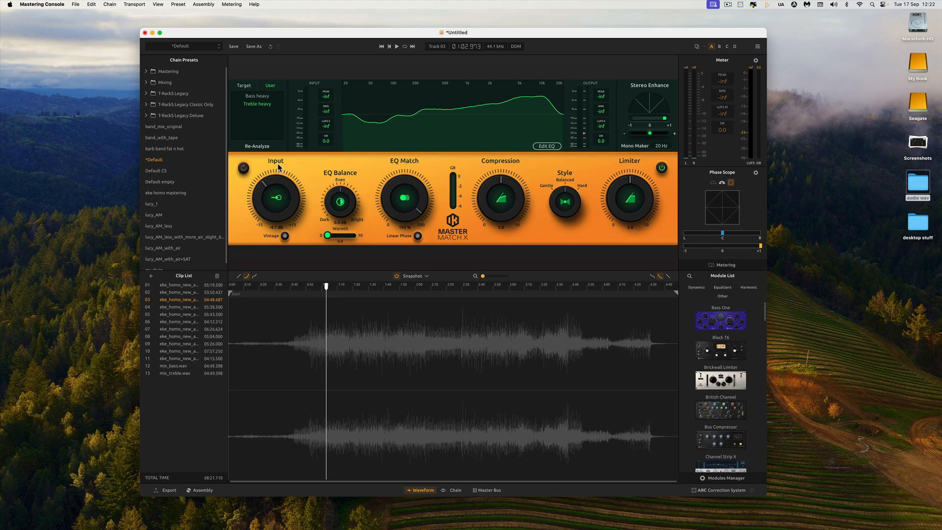
Re-analyze clip 03 against the built-in Indie reference, playing its loud section before applying the match.
left_click(260, 146)
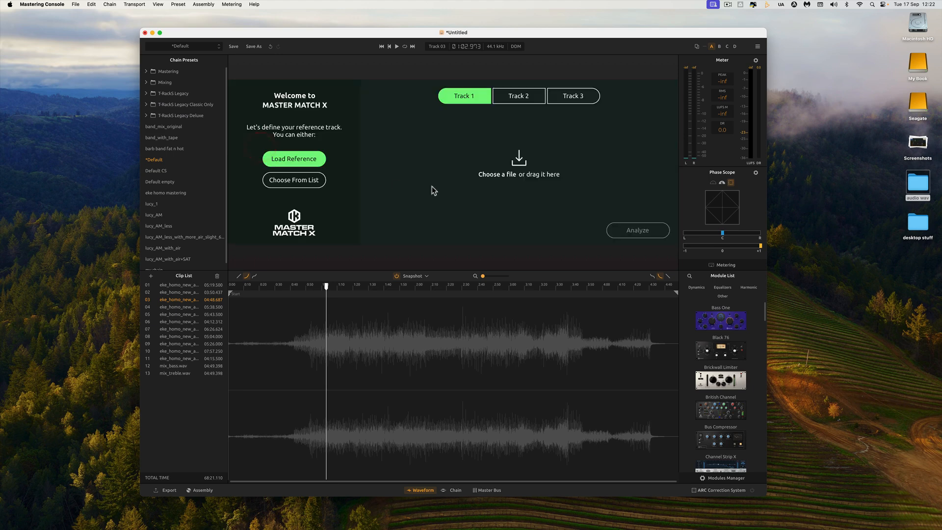
left_click(307, 181)
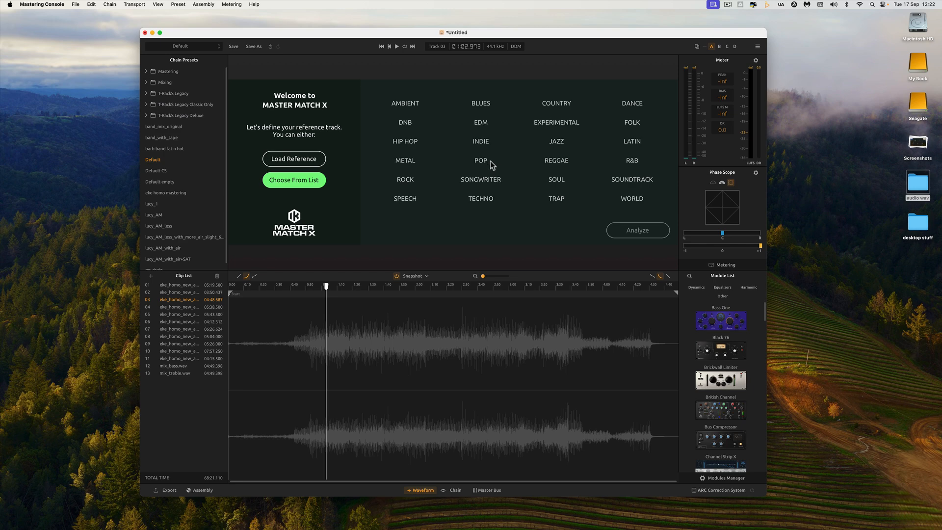
left_click(483, 143)
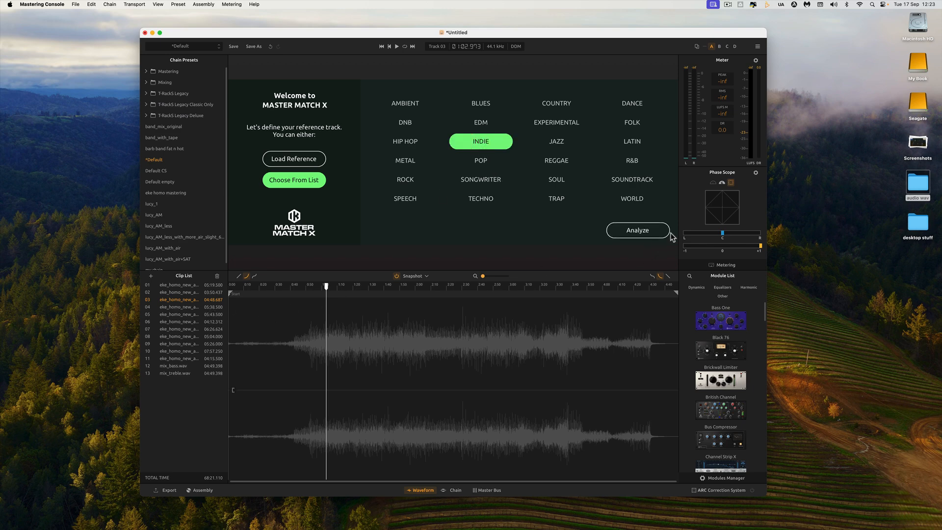
left_click(638, 230)
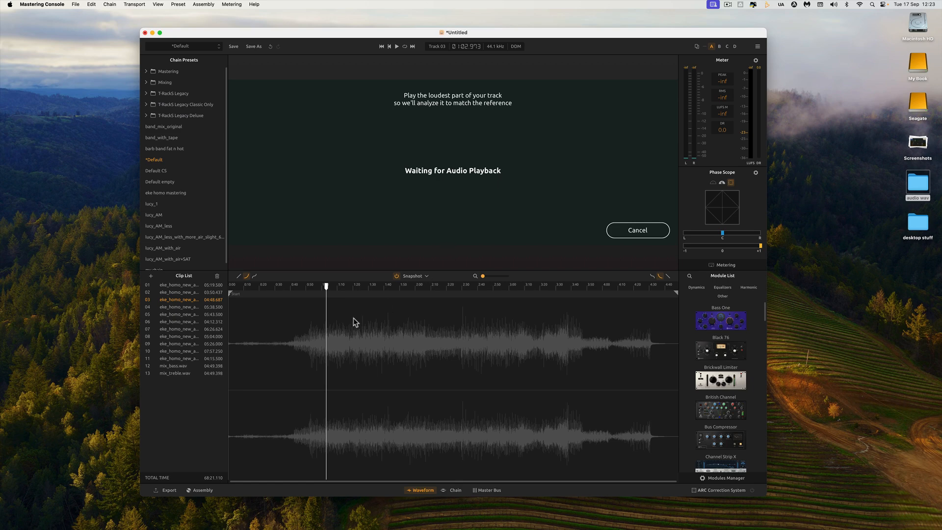
key("space")
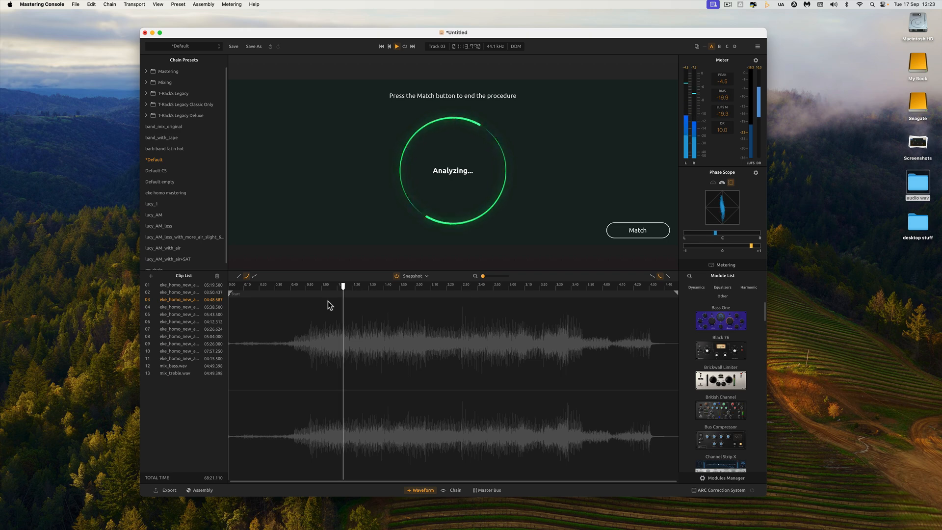
key("space")
left_click(640, 234)
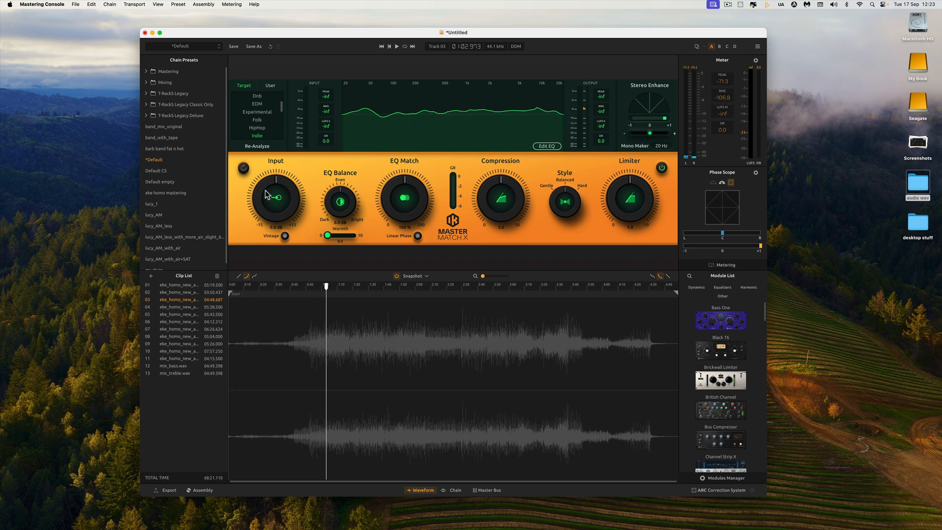
Lower clip 03's Input to about -5.5 dB and play the Indie-matched result.
left_click_drag(269, 191, 269, 218)
key("space")
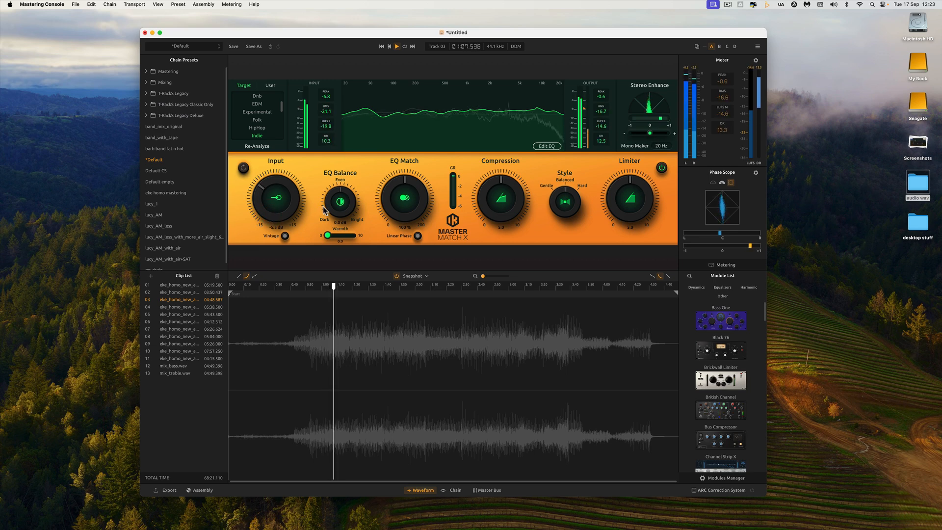
key("space")
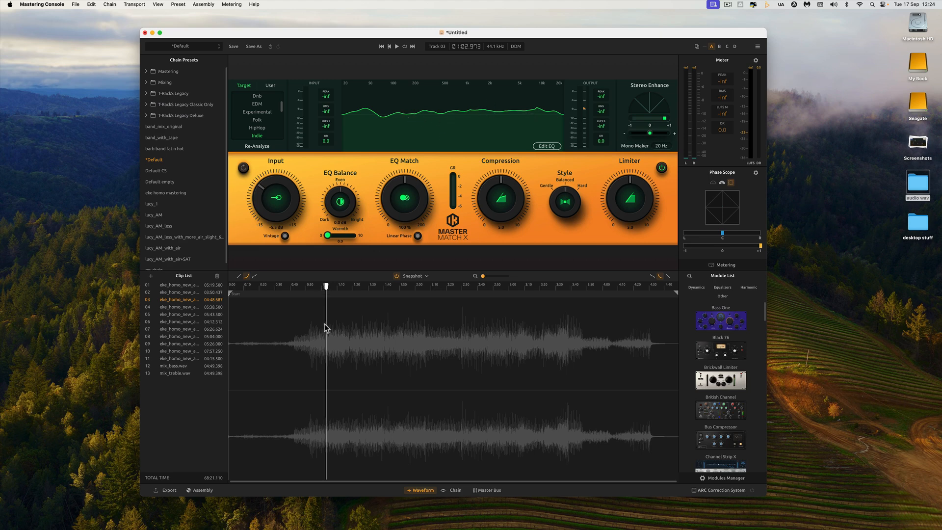
Switch to clip 12, mix_bass.wav, and play it unprocessed from its loud section.
left_click(181, 367)
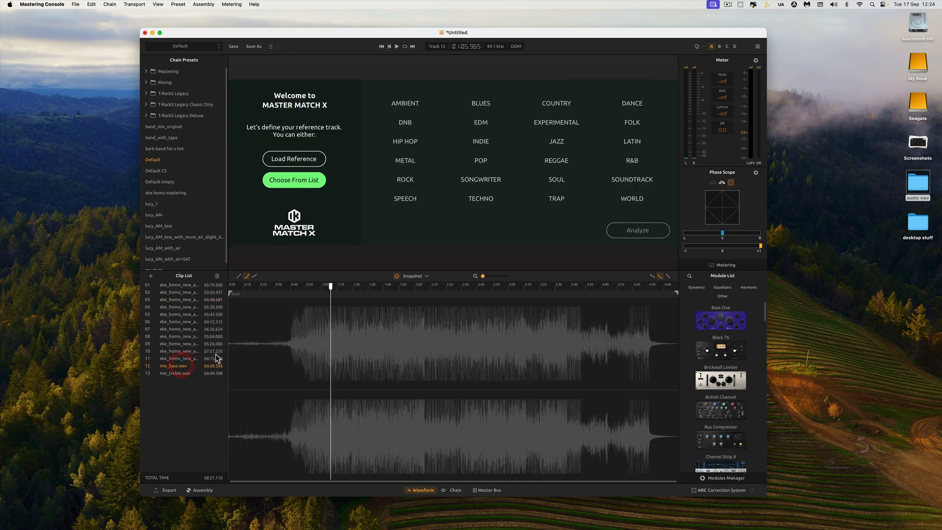
left_click_drag(331, 287, 331, 288)
key("space")
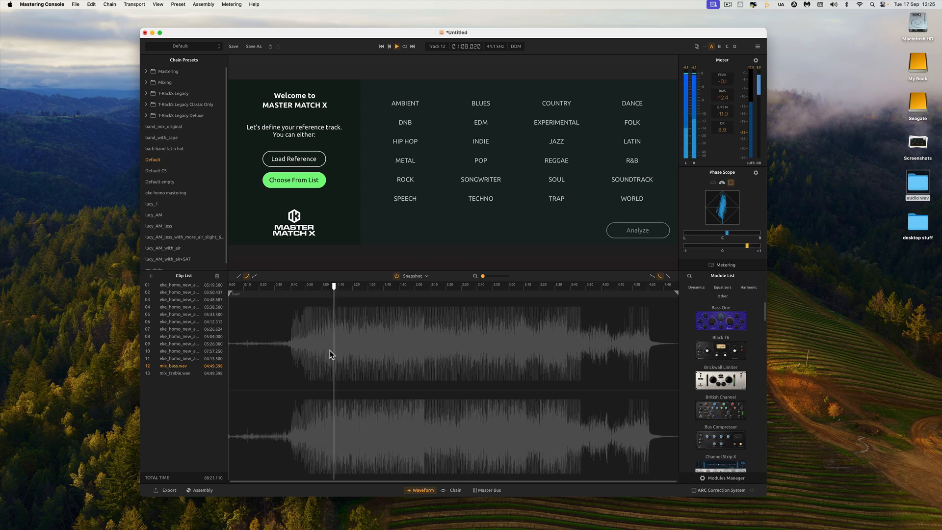
key("space")
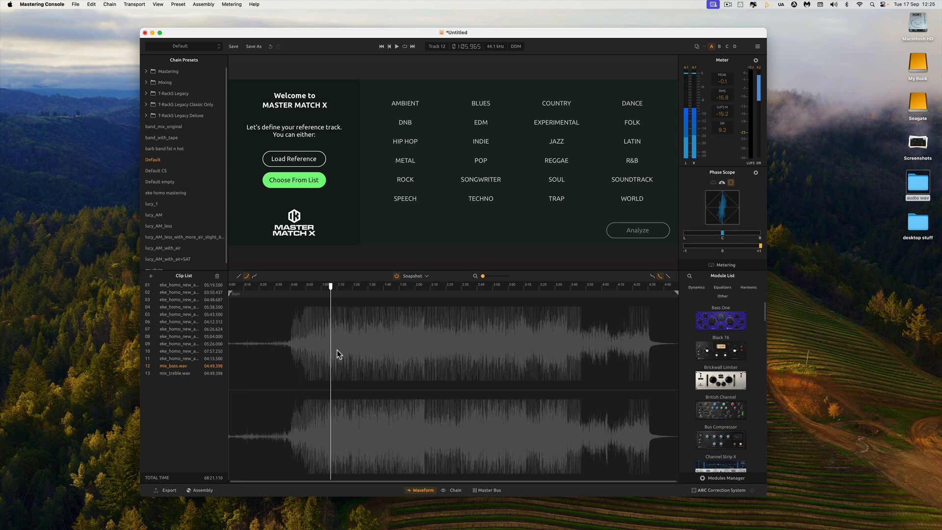
Analyze mix_bass.wav against the built-in Indie reference and apply the match.
left_click(483, 142)
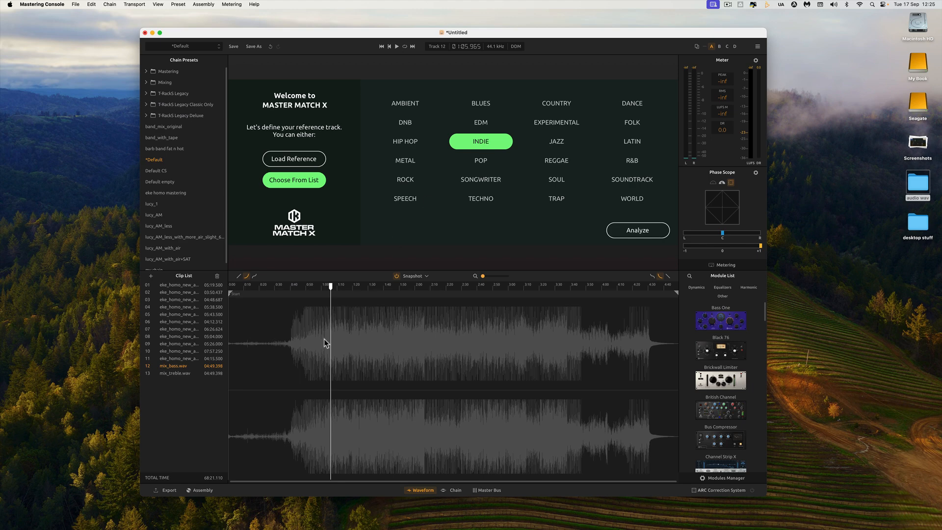
left_click(646, 232)
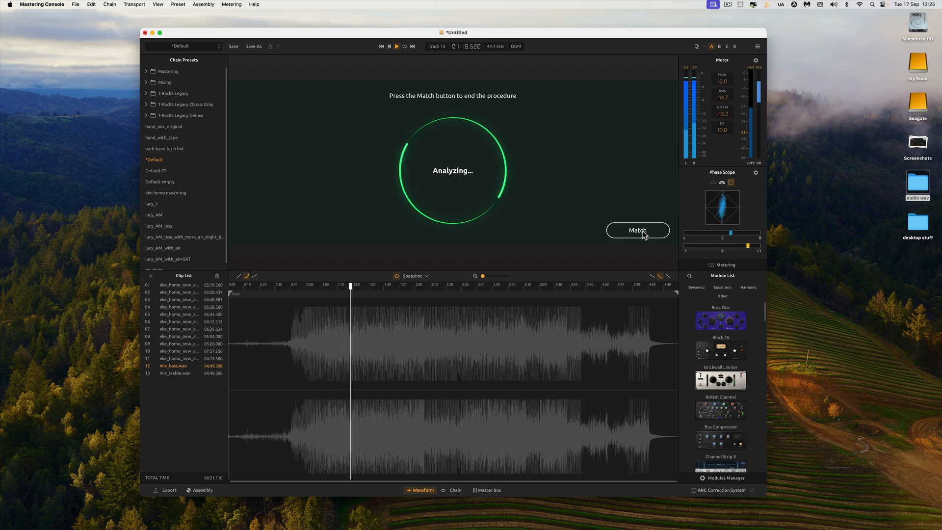
left_click(643, 234)
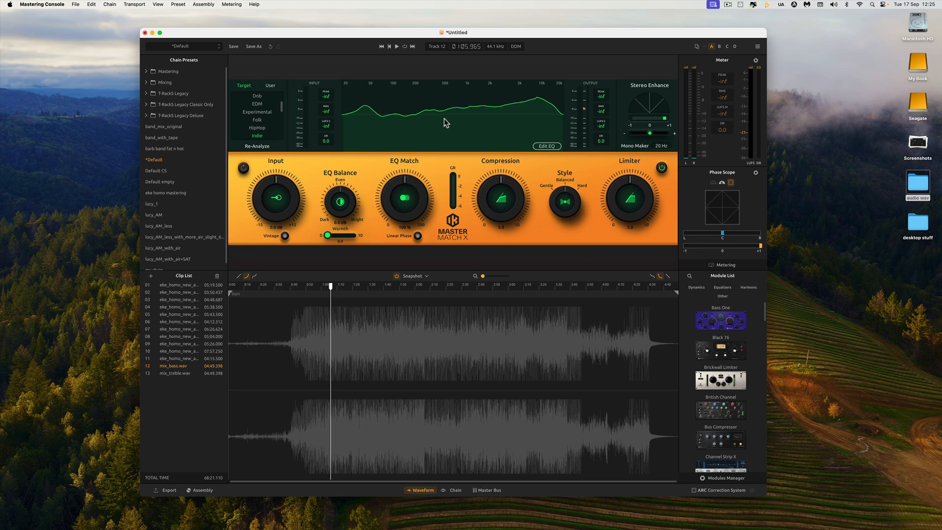
Raise EQ Match to about 174 % and lower Input to about -6.0 dB for mix_bass.wav, playing the result.
left_click_drag(397, 187, 382, 143)
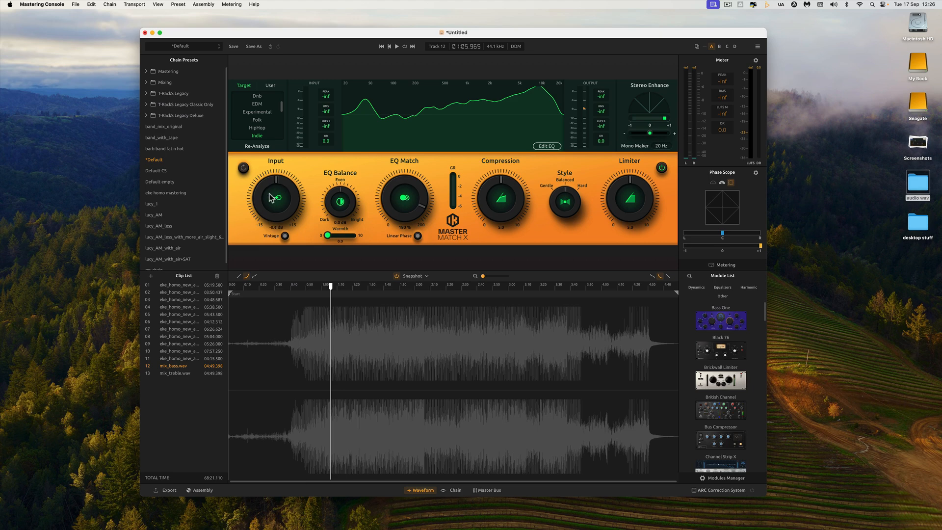
mouse_move(270, 198)
left_mouse_down()
mouse_move(273, 212)
mouse_move(265, 207)
left_mouse_up()
key("space")
left_click_drag(397, 202, 397, 205)
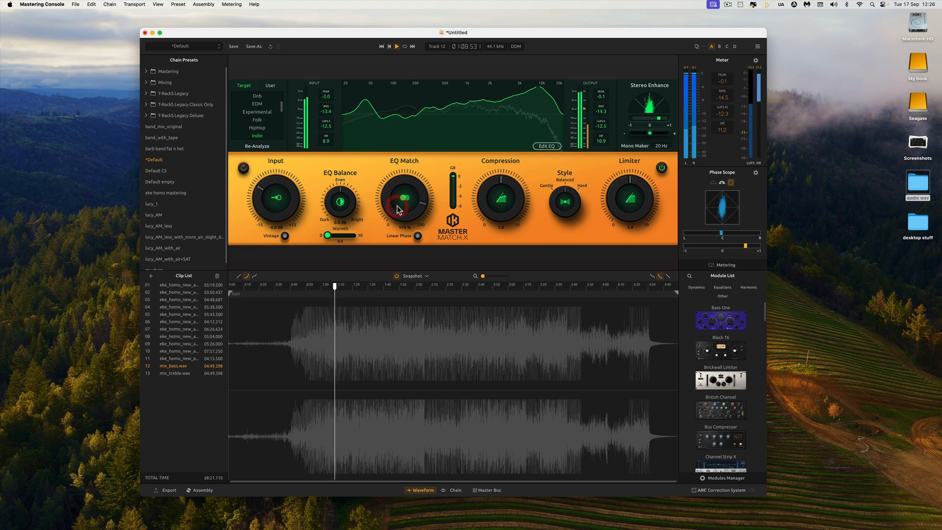
key("space")
Play mix_bass.wav with Master Match X bypassed, then re-enabled, to compare the sound.
left_click(662, 168)
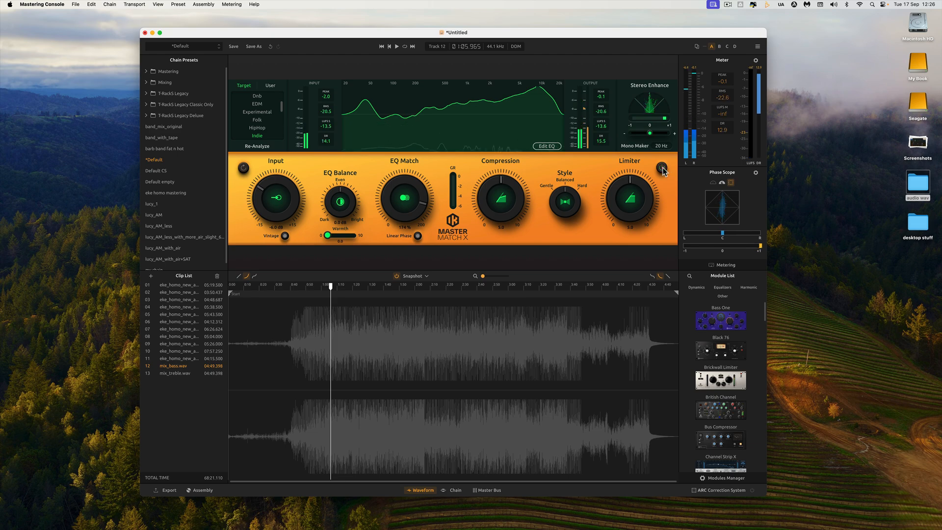
key("space")
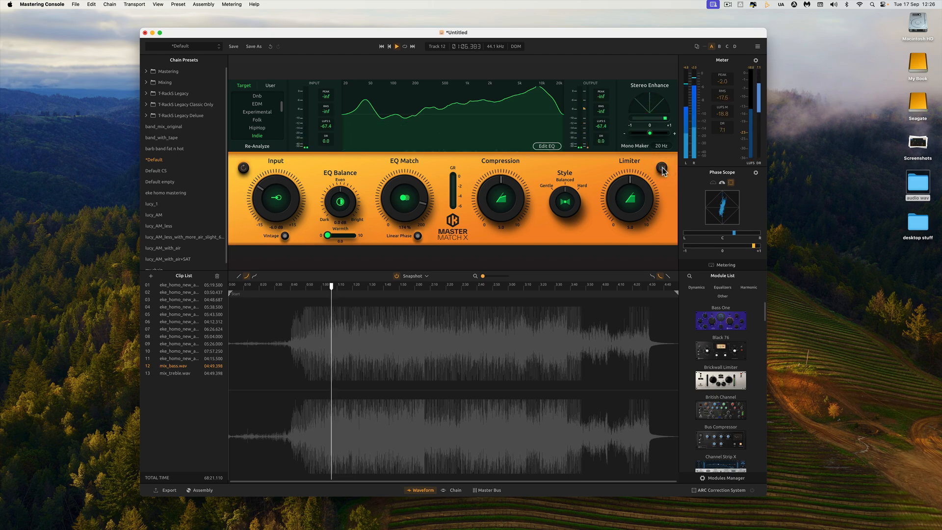
left_click(662, 168)
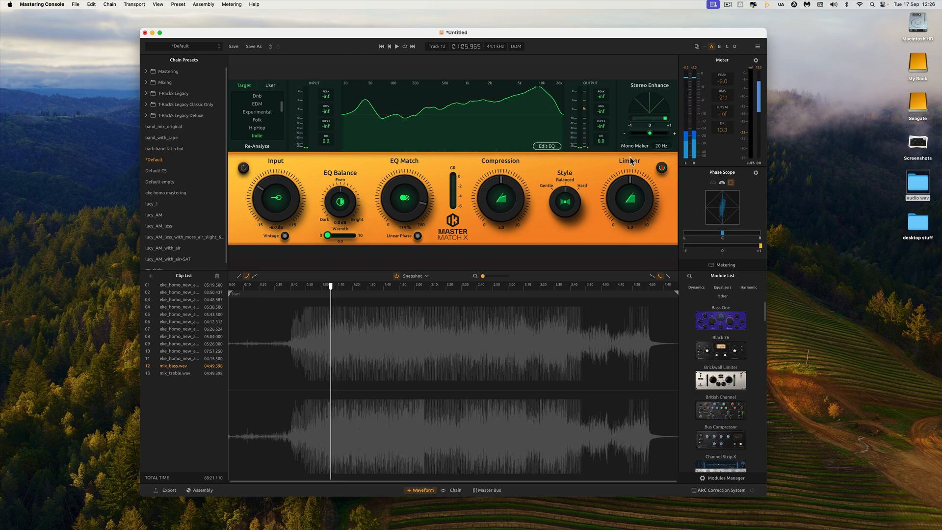
key("space")
key("space")
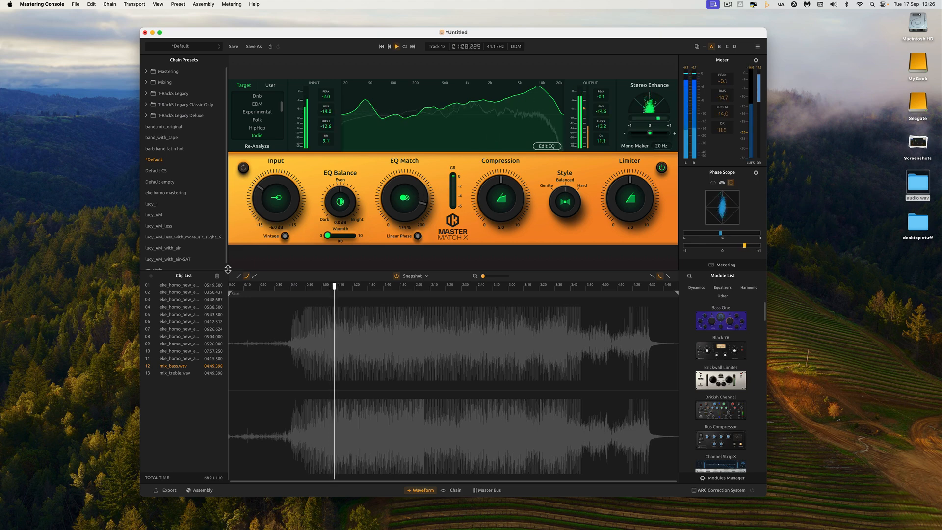
Switch to clip 03, play it with Master Match X bypassed, and re-enable the module.
left_click(193, 300)
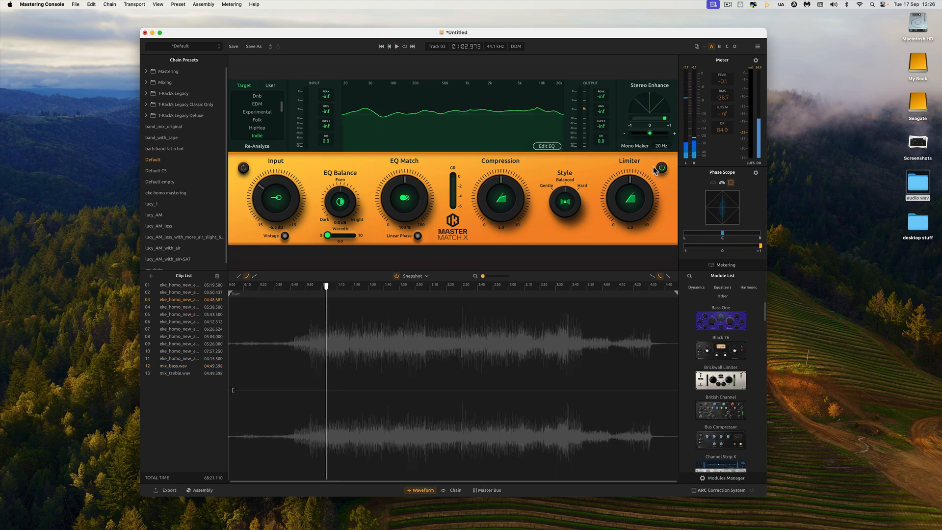
left_click(662, 168)
key("space")
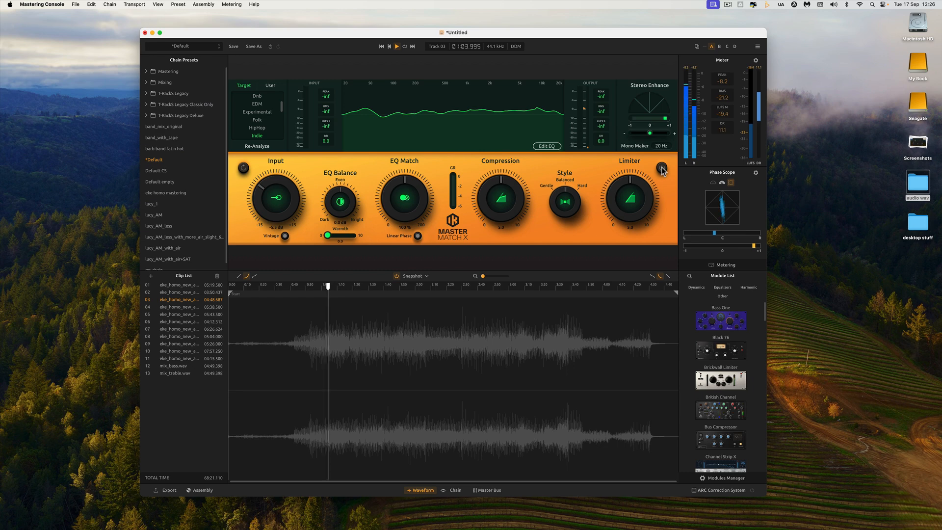
key("space")
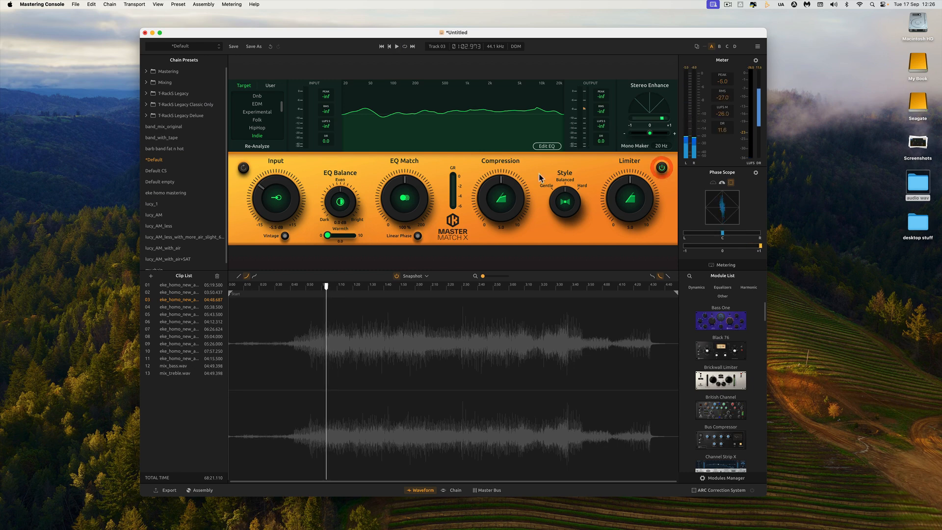
left_click(662, 168)
Play the processed clip 03 while raising its Input to about -4.7 dB.
key("space")
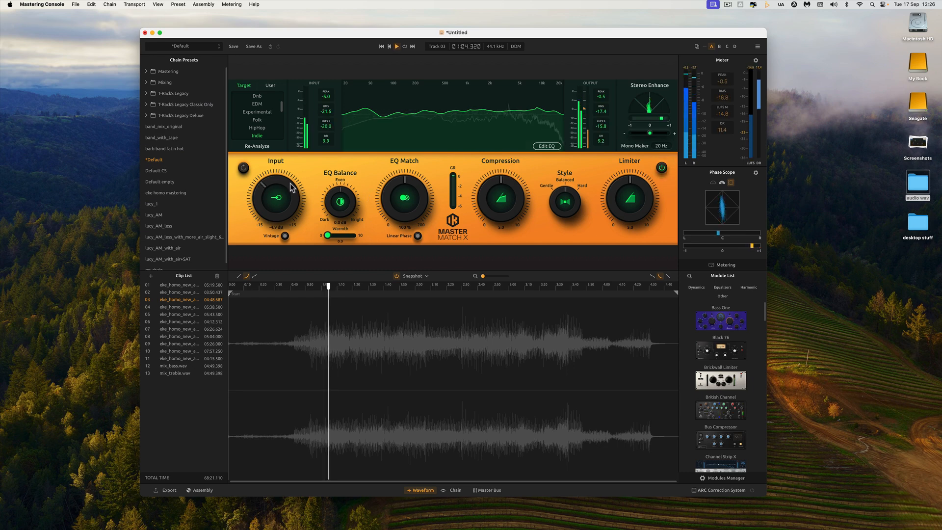
scroll(292, 191, "up", 3)
key("space")
Return to mix_bass.wav and lower its EQ Match to about 164 % during playback.
left_click(177, 366)
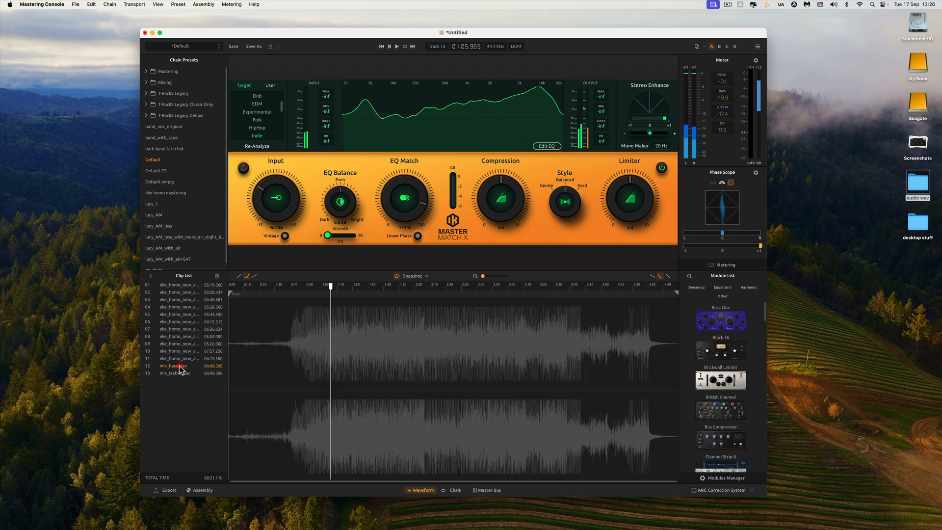
key("space")
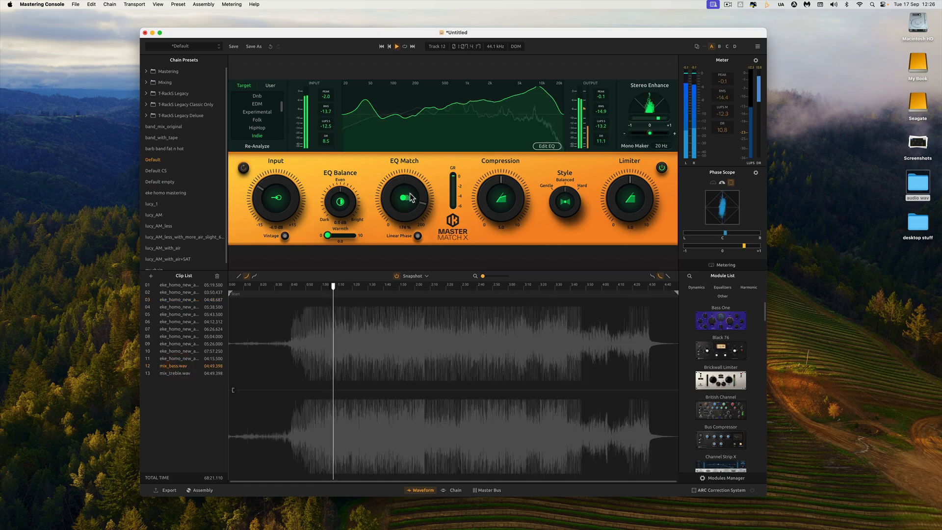
scroll(405, 205, "down", 2)
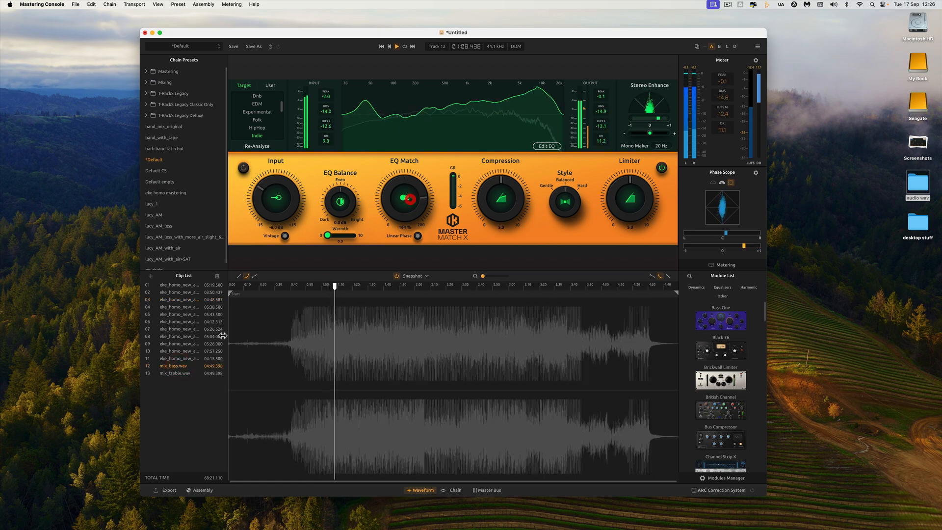
Alternate playback between clip 03 and mix_bass.wav, setting the Input of mix_bass.wav to about -5.6 dB.
left_click(187, 300)
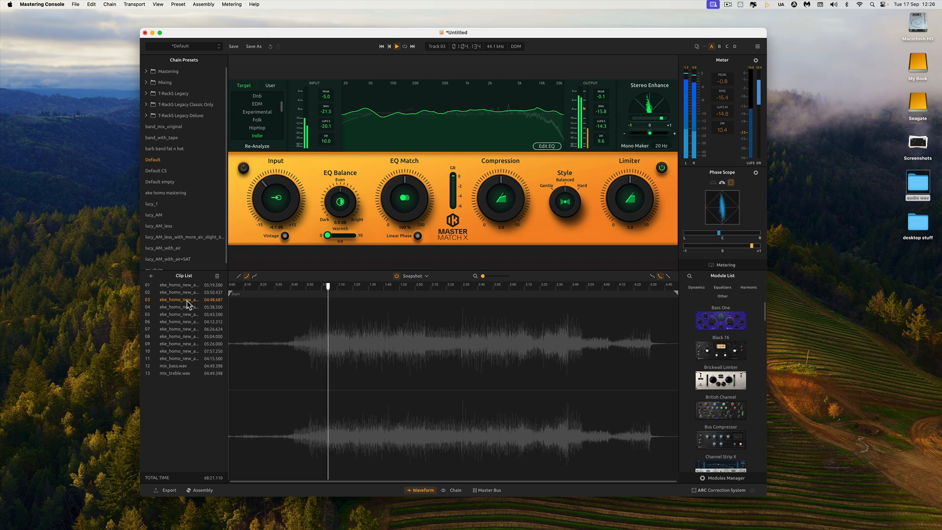
left_click(182, 366)
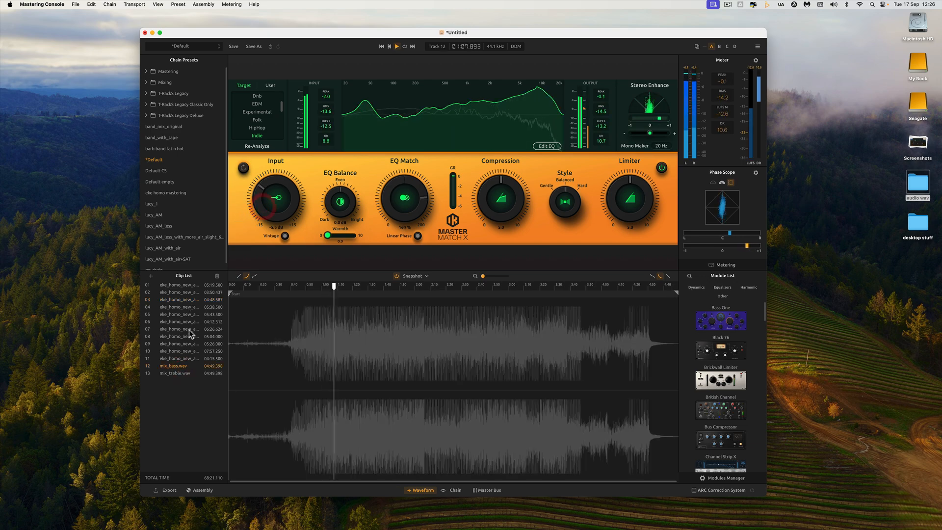
left_click(189, 301)
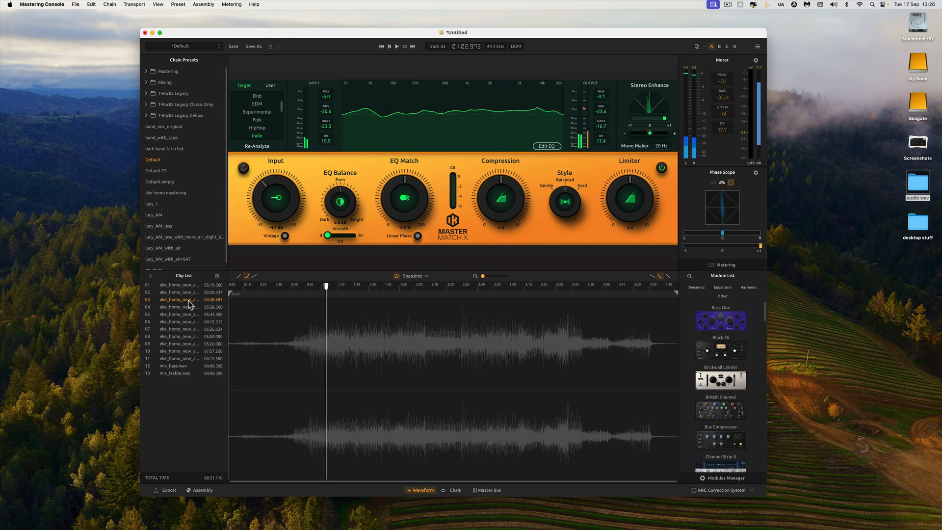
left_click(185, 366)
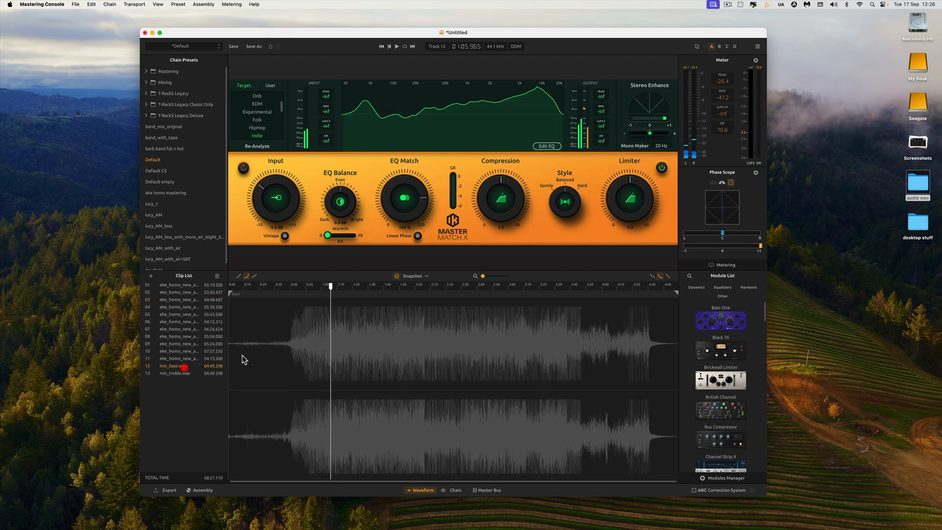
Compare the bypassed mix_bass.wav with its Indie-matched version by toggling Master Match X between playbacks.
left_click(661, 168)
key("space")
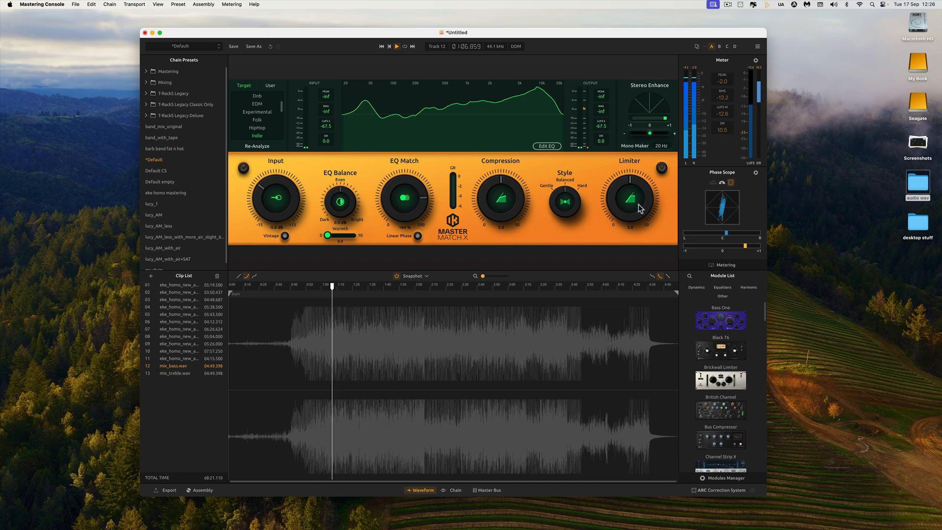
key("space")
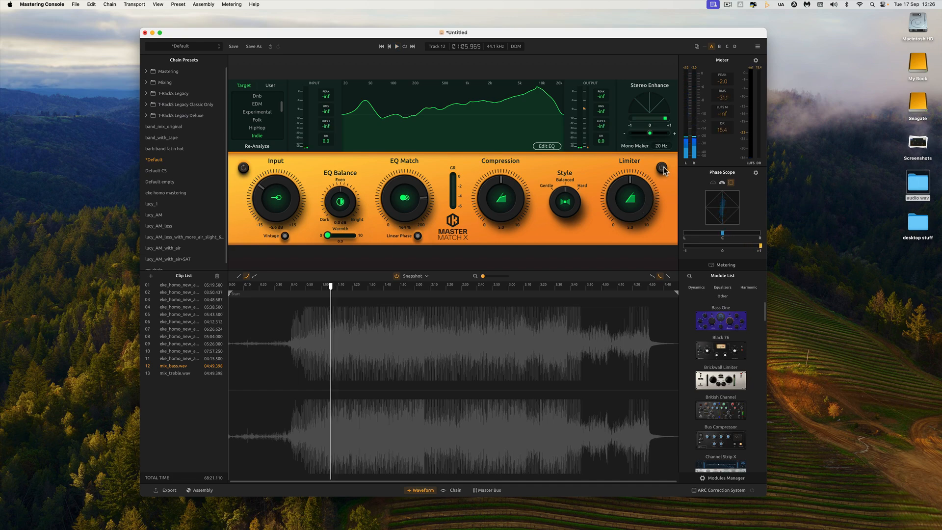
left_click(662, 168)
key("space")
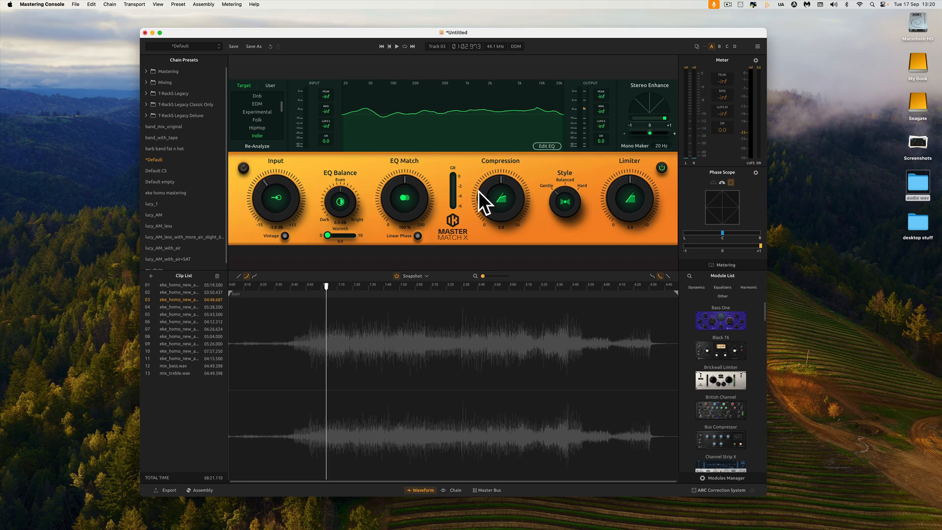
Adjust clip 03's Input to about -3.3 dB and play the result.
mouse_move(292, 200)
left_mouse_down()
mouse_move(288, 193)
mouse_move(284, 207)
left_mouse_up()
key("space")
key("space")
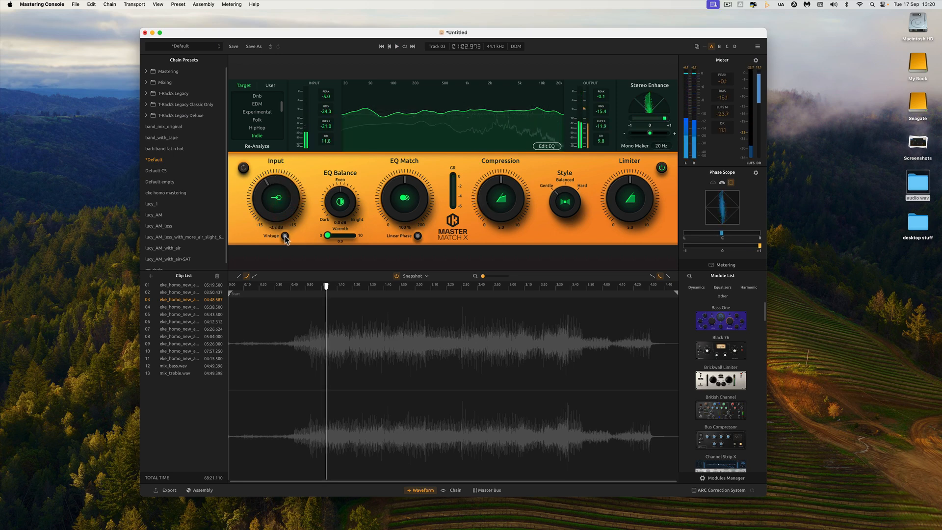
Compare clip 03 with Vintage on and off during playback while raising the Input, and reset the Input to 0.0 dB.
left_click(285, 236)
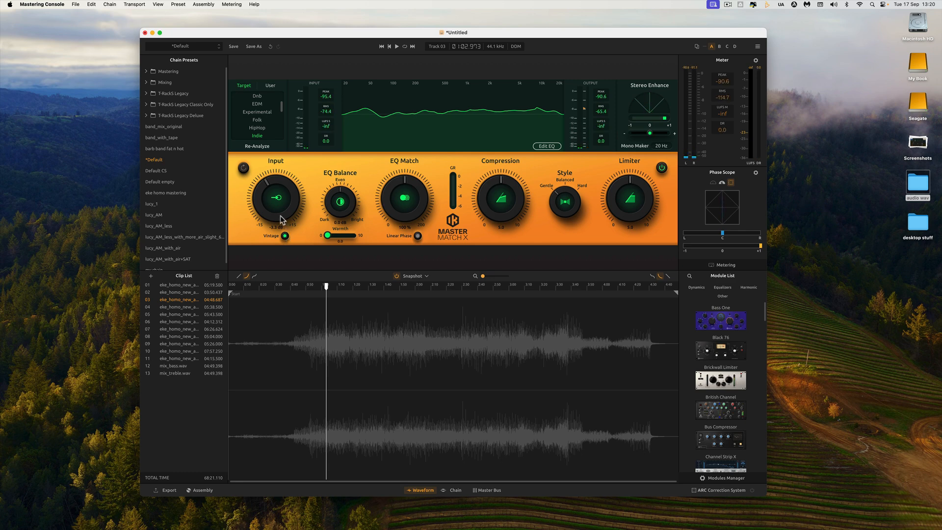
key("space")
left_click_drag(282, 219, 278, 202)
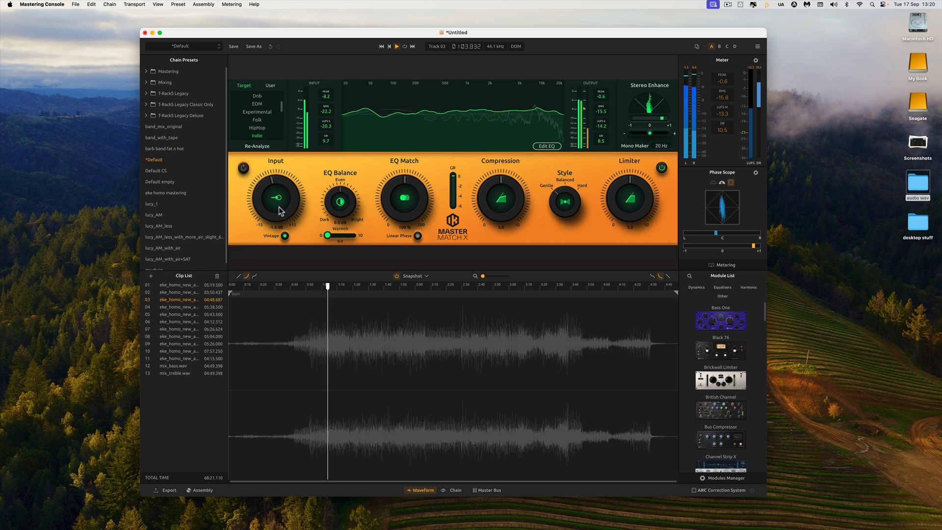
left_click(285, 237)
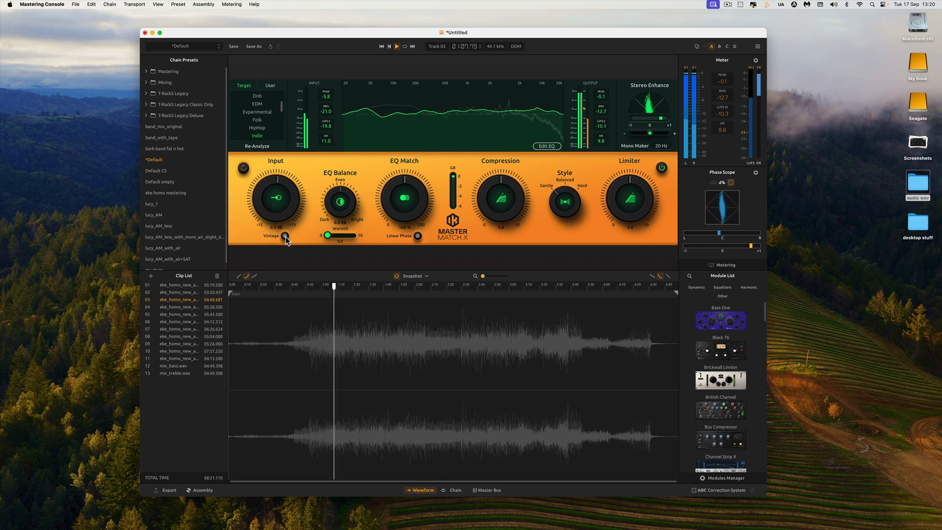
left_click(286, 236)
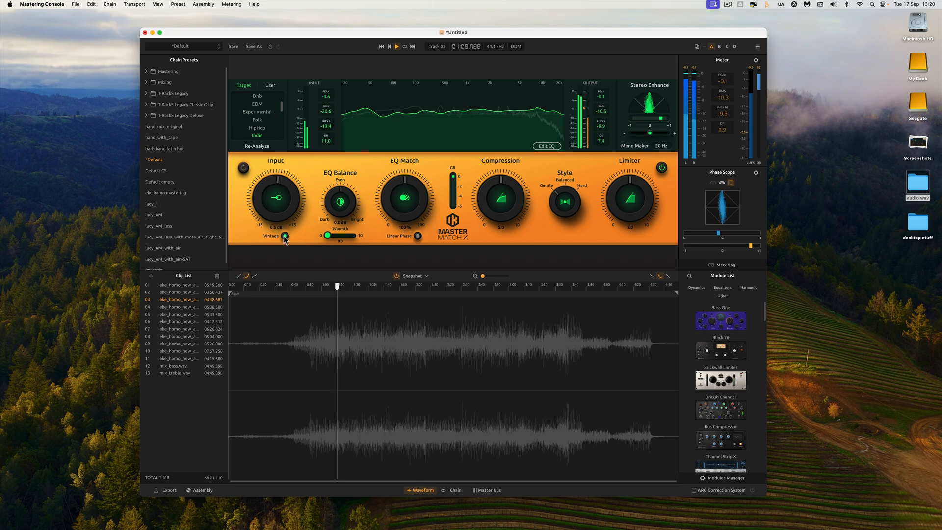
left_click(285, 237)
double_click(278, 211)
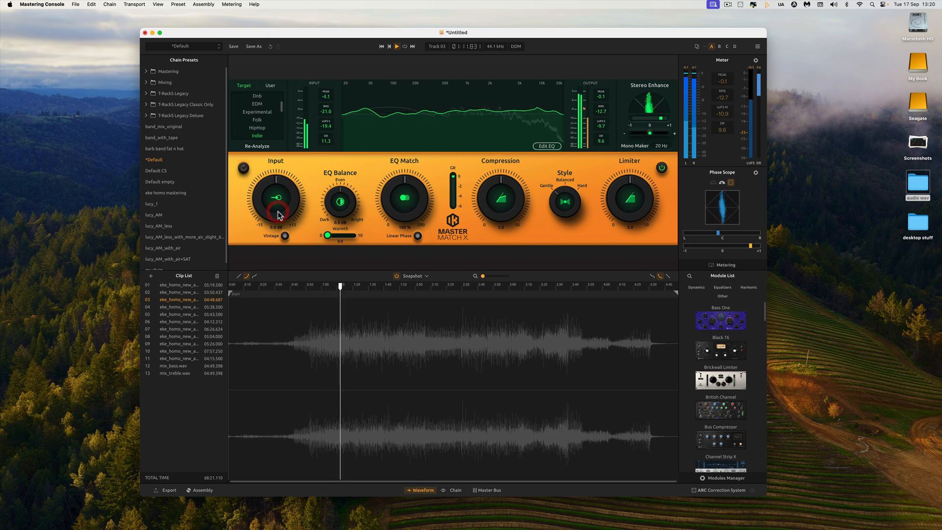
key("space")
Raise EQ Match to about 136 % and sweep the EQ Balance between dark and bright.
left_click_drag(405, 194, 399, 162)
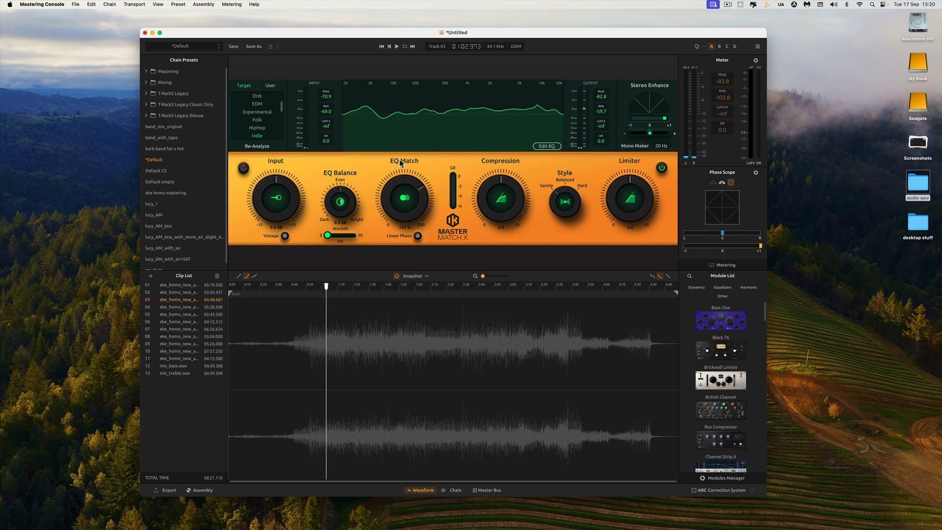
left_click_drag(403, 196, 396, 164)
left_click_drag(350, 197, 353, 240)
left_click_drag(340, 147, 354, 217)
left_click_drag(414, 173, 407, 175)
mouse_move(404, 176)
left_mouse_down()
mouse_move(411, 213)
mouse_move(403, 184)
left_mouse_up()
Try brighter and darker EQ Balance settings on clip 03, playing it briefly and testing the Warmth slider.
mouse_move(345, 193)
left_mouse_down()
mouse_move(353, 220)
mouse_move(341, 174)
left_mouse_up()
left_click_drag(328, 132, 337, 191)
key("space")
key("space")
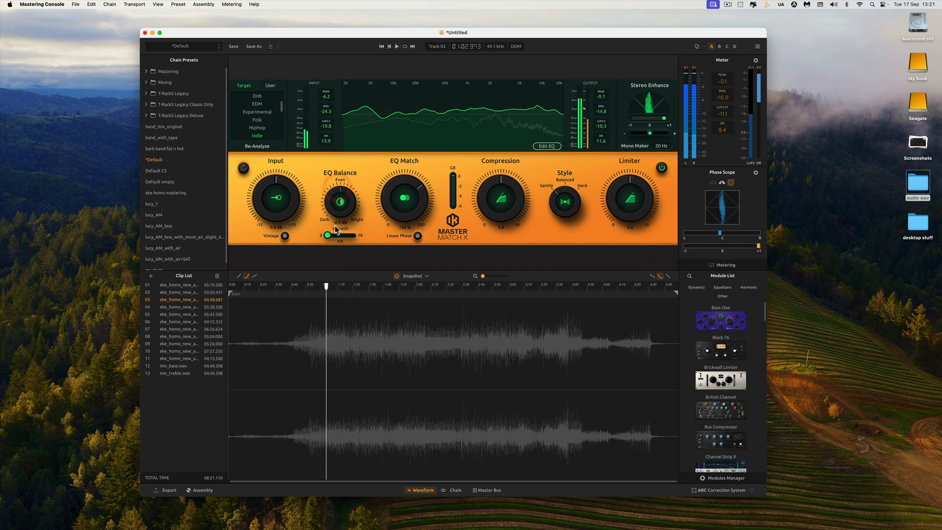
mouse_move(327, 236)
left_mouse_down()
mouse_move(356, 239)
mouse_move(325, 239)
left_mouse_up()
left_click_drag(334, 194, 343, 240)
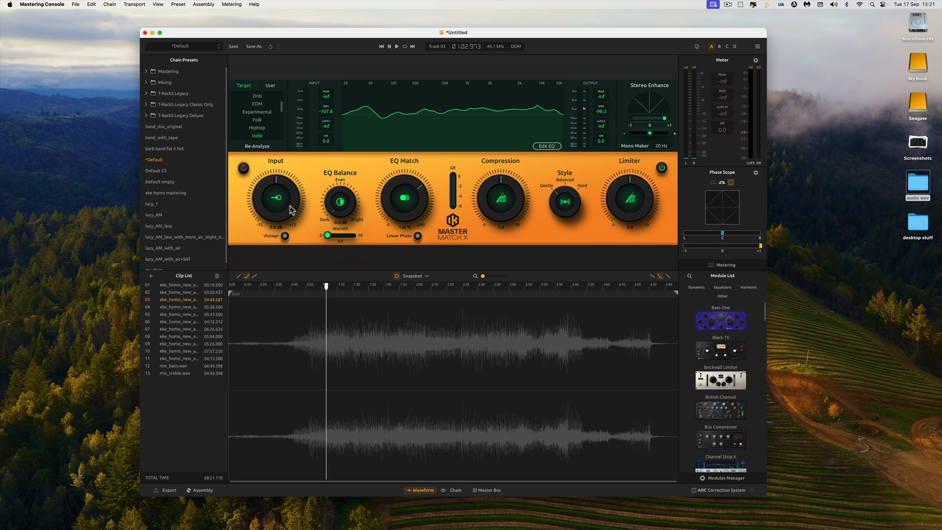
Try an Input of about 1.5 dB and move the Warmth slider during playback, and reset the Input to 0.0 dB.
left_click_drag(290, 210, 295, 201)
mouse_move(328, 236)
left_mouse_down()
mouse_move(349, 236)
mouse_move(322, 236)
left_mouse_up()
key("space")
left_click_drag(328, 237, 259, 235)
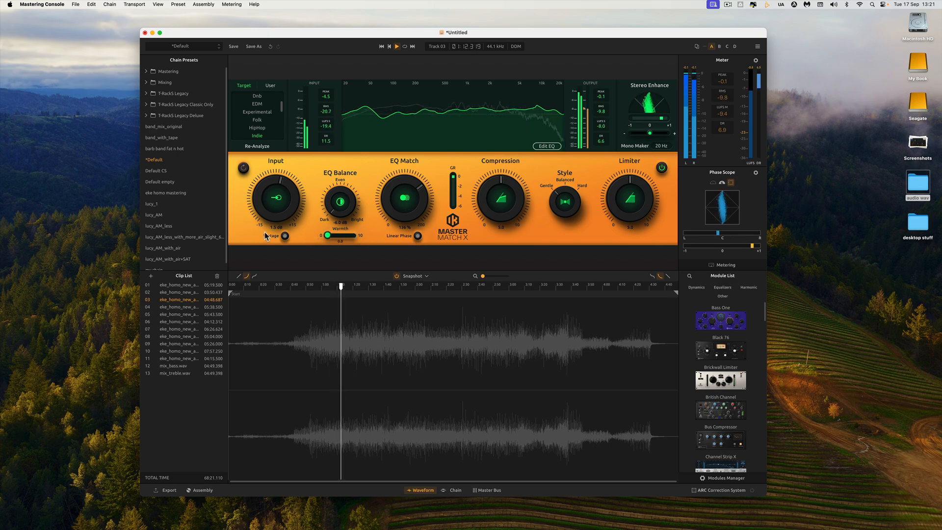
key("space")
left_click_drag(269, 233, 300, 236)
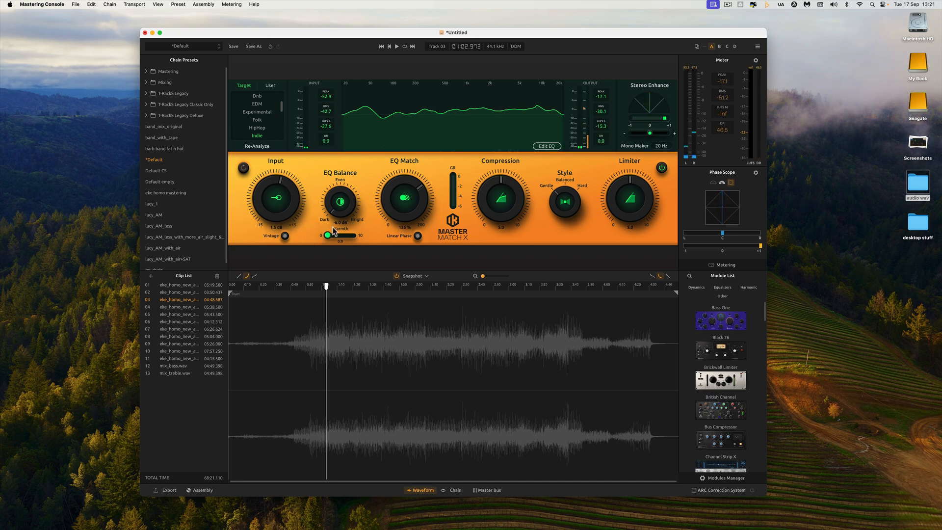
double_click(291, 205)
Try more Compression on clip 03 during playback and vary its Style between gentle and hard.
left_click(416, 237)
left_click_drag(491, 189, 493, 181)
key("space")
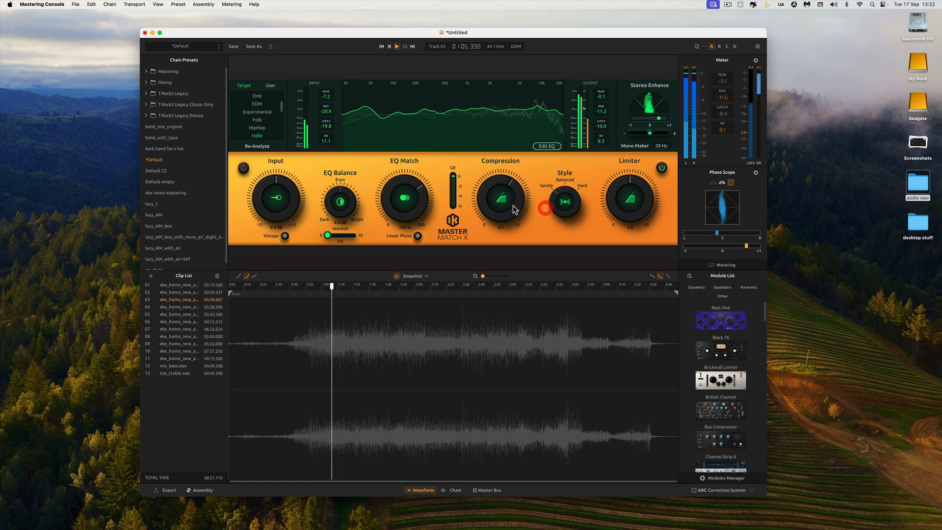
left_click_drag(513, 205, 517, 198)
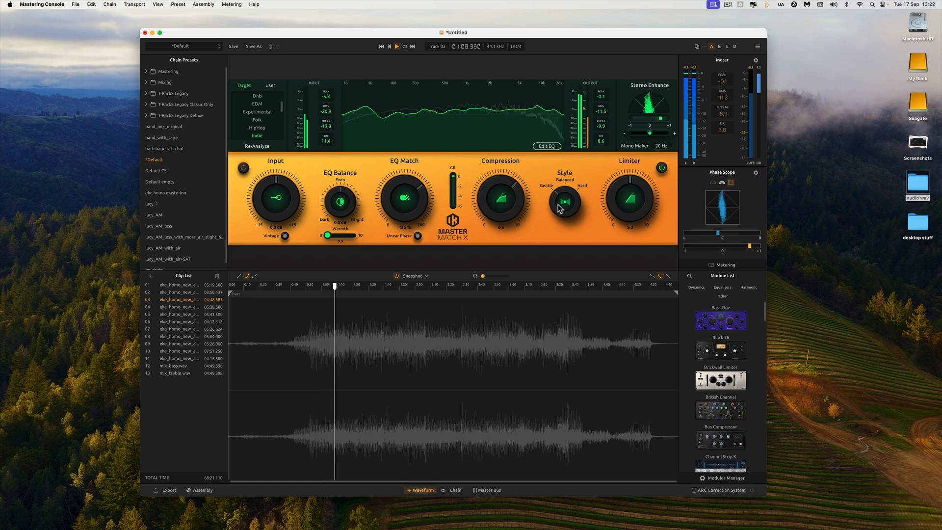
left_click(560, 184)
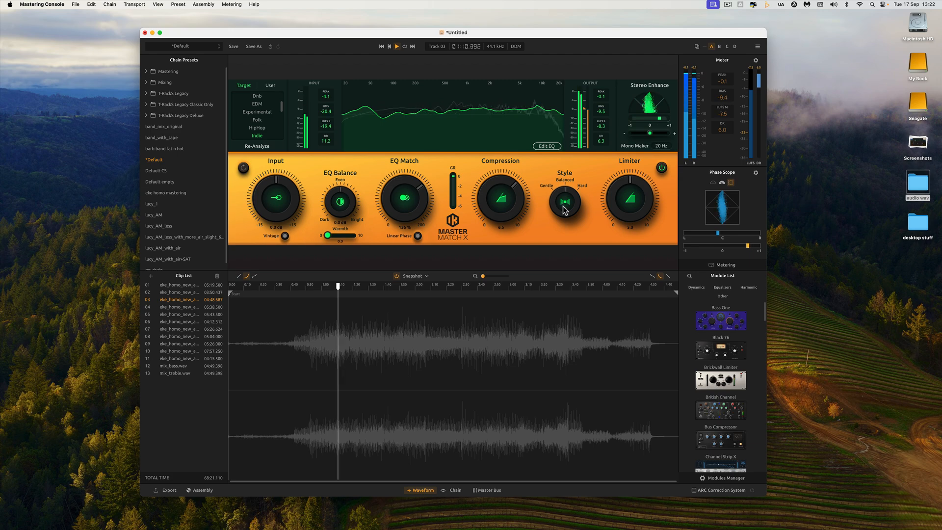
left_click_drag(563, 206, 561, 163)
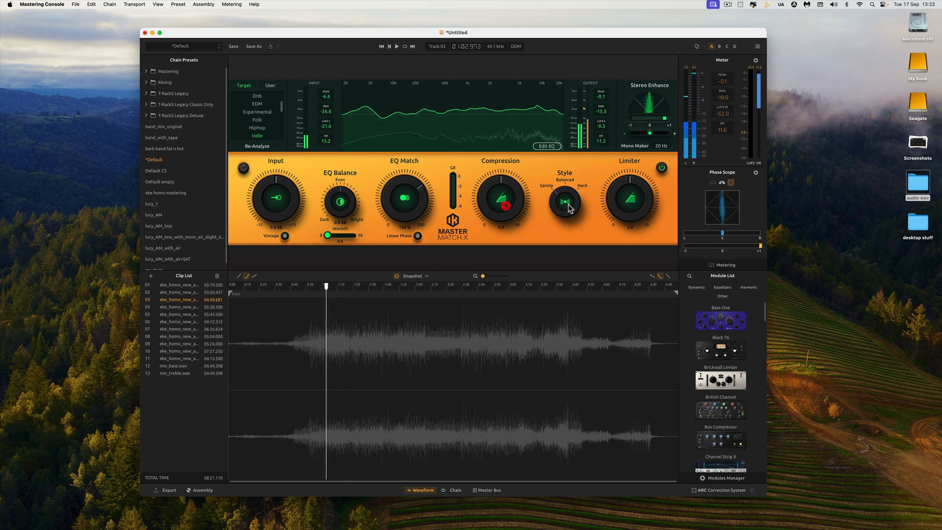
Try the Limiter at 10.0 and at lower amounts while playing clip 03, and reset it to 0.0.
left_click_drag(621, 202, 626, 146)
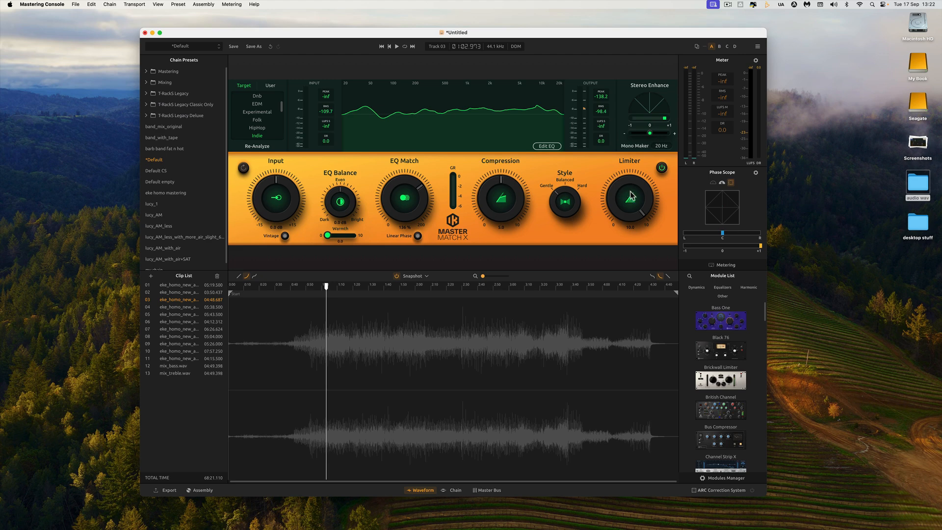
key("space")
left_click_drag(624, 184, 638, 286)
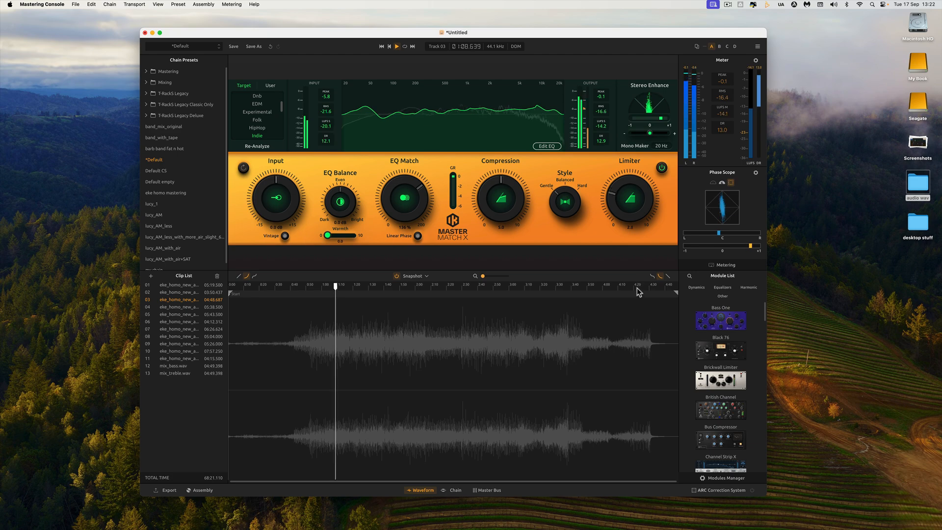
left_click_drag(622, 220, 625, 207)
key("space")
double_click(624, 208)
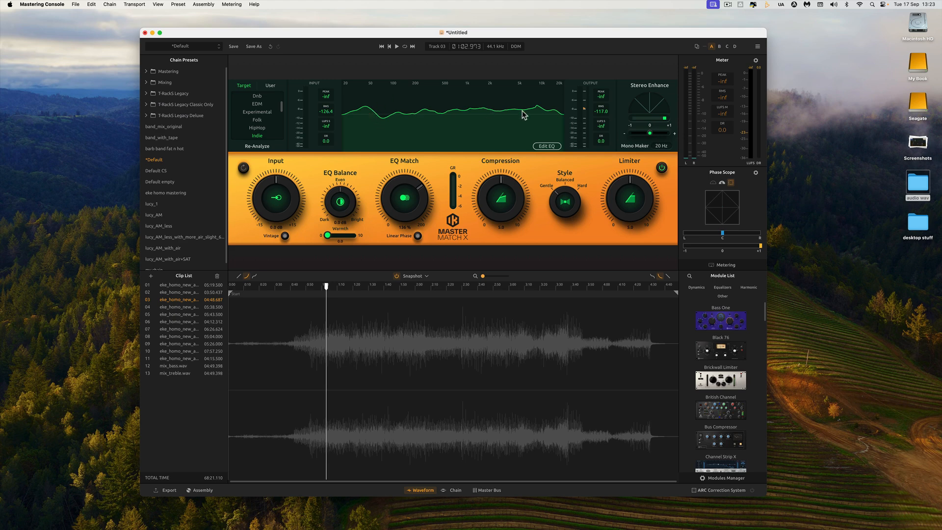
Play clip 03 with Master Match X bypassed and re-enabled to compare the levels.
left_click(662, 169)
key("space")
left_click(662, 169)
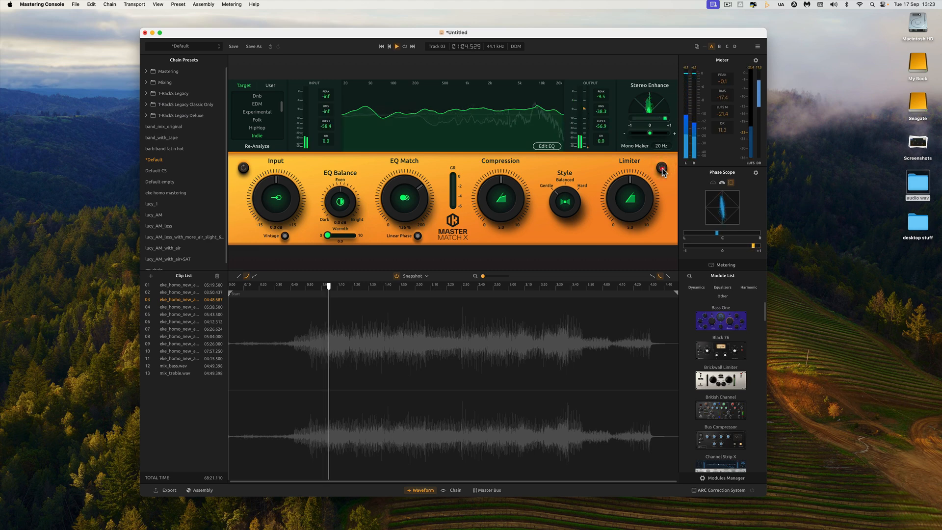
left_click(662, 169)
key("space")
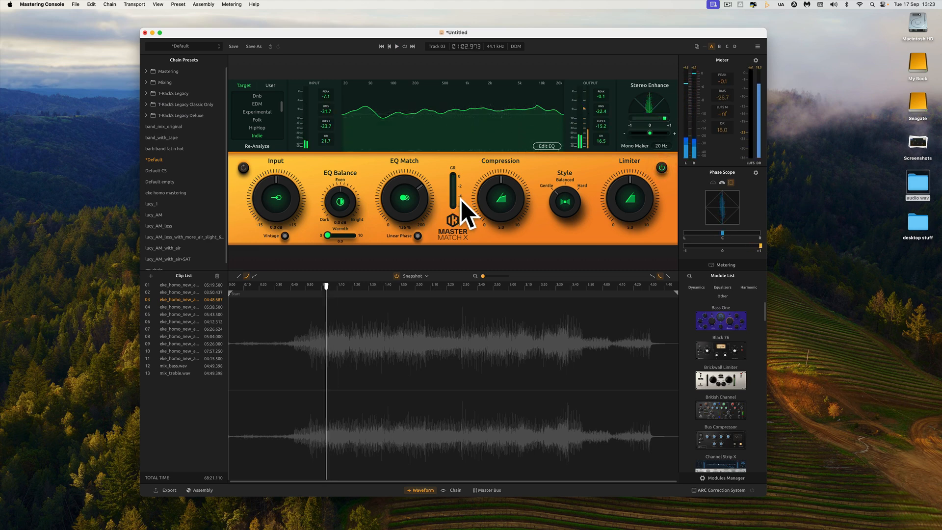
Show the Master Bus, switch Equal Gain on and back off, and go to the Chain view.
left_click(491, 490)
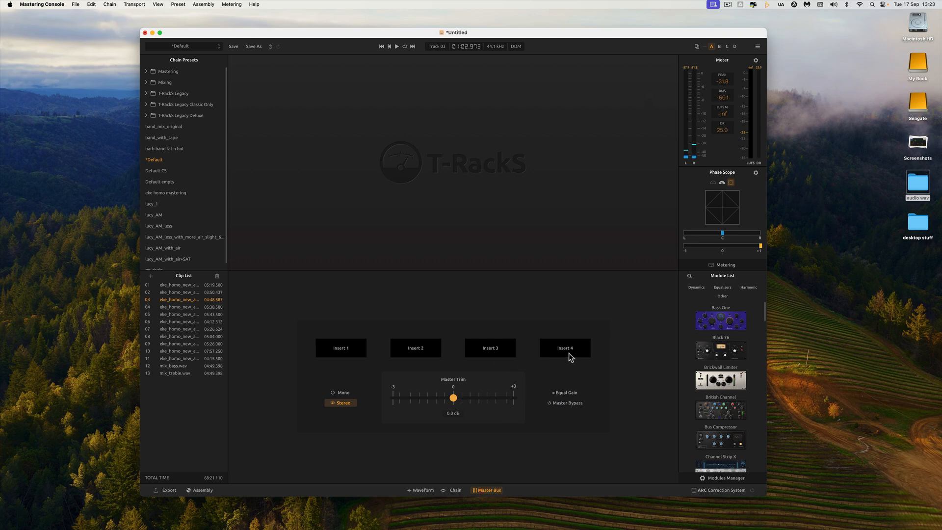
left_click(563, 392)
left_click(563, 393)
left_click(456, 491)
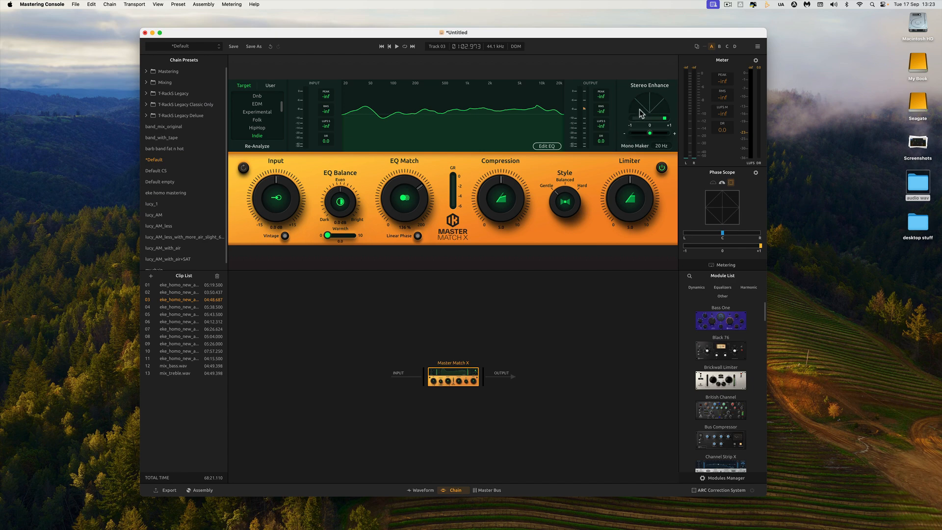
Try narrowing the Stereo Enhance width, restore its centre, and play clip 03 with Mono Maker at 100 Hz.
double_click(659, 146)
double_click(660, 146)
left_click(660, 85)
left_click_drag(651, 131, 635, 132)
double_click(657, 132)
mouse_move(659, 147)
left_mouse_down()
mouse_move(662, 277)
mouse_move(665, 196)
left_mouse_up()
double_click(659, 145)
key("space")
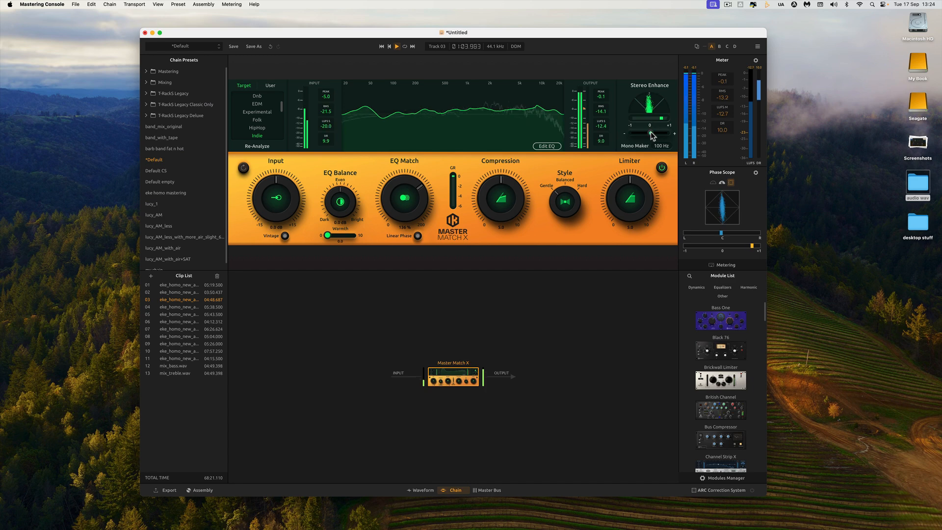
Audition Stereo Enhance at its narrowest width during playback and reset Mono Maker to 20 Hz.
mouse_move(652, 136)
left_mouse_down()
mouse_move(670, 136)
mouse_move(650, 132)
left_mouse_up()
key("space")
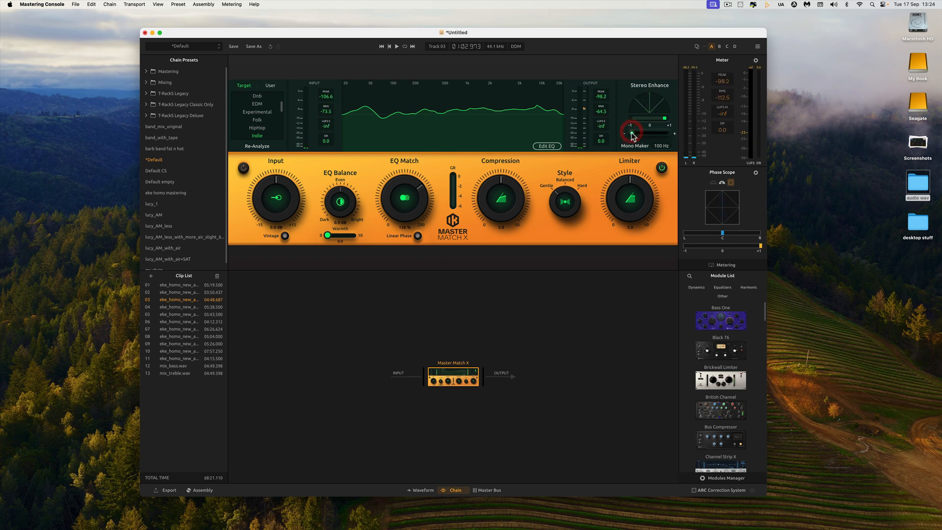
key("space")
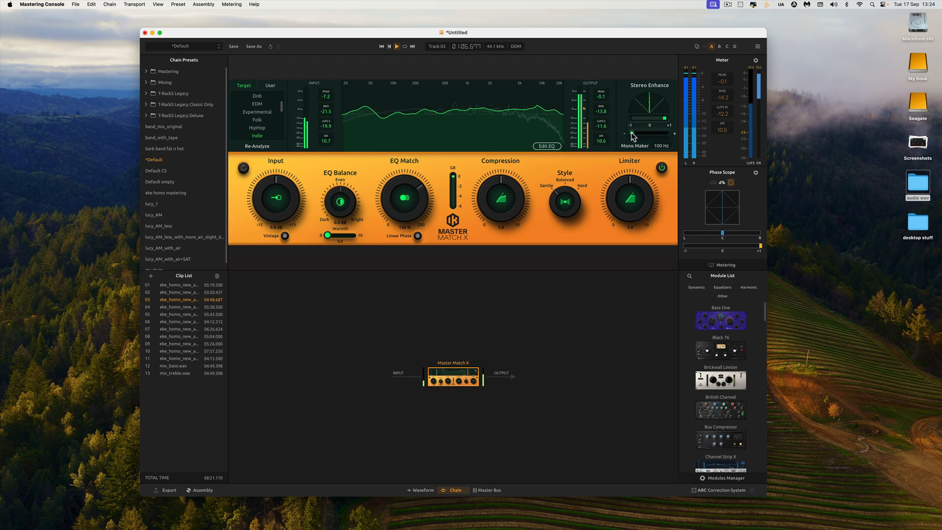
key("space")
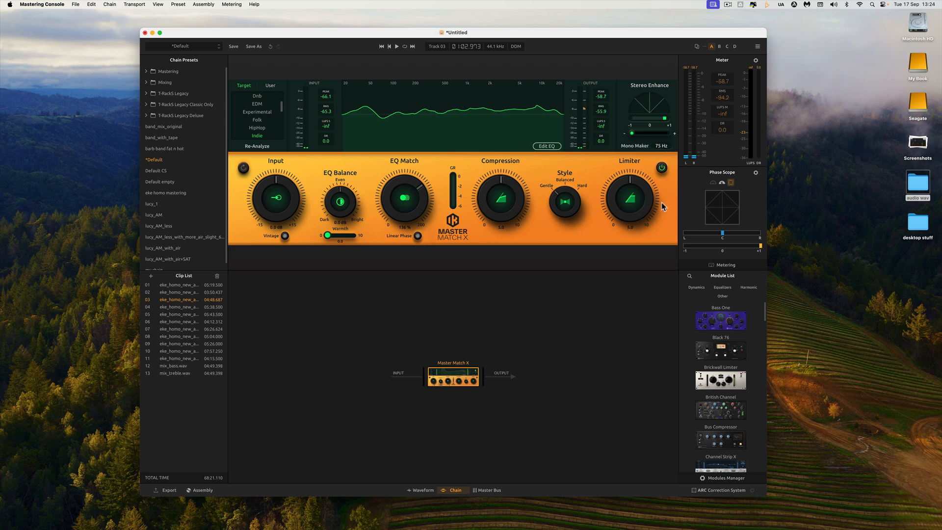
left_click(658, 146)
Open the match EQ for editing and narrow its range to about 54 Hz through 5.8 kHz.
left_click(547, 146)
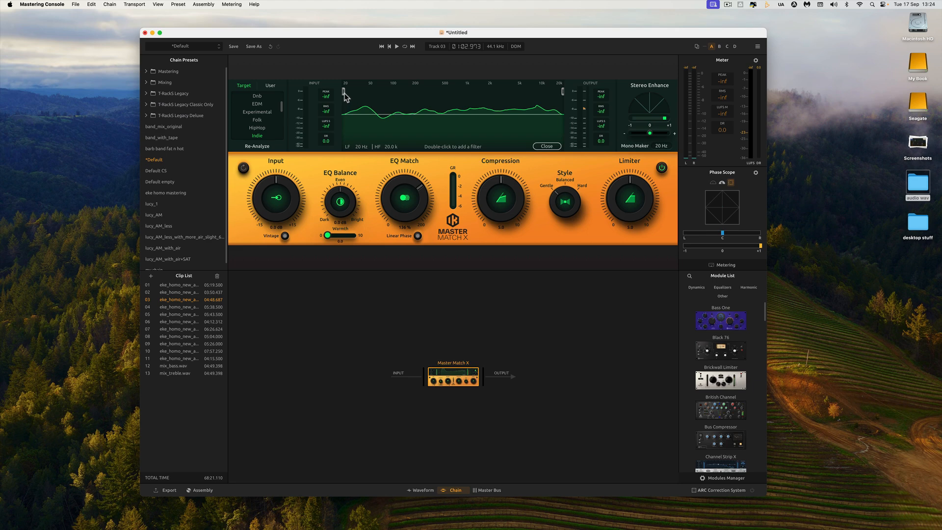
left_click_drag(344, 93, 375, 92)
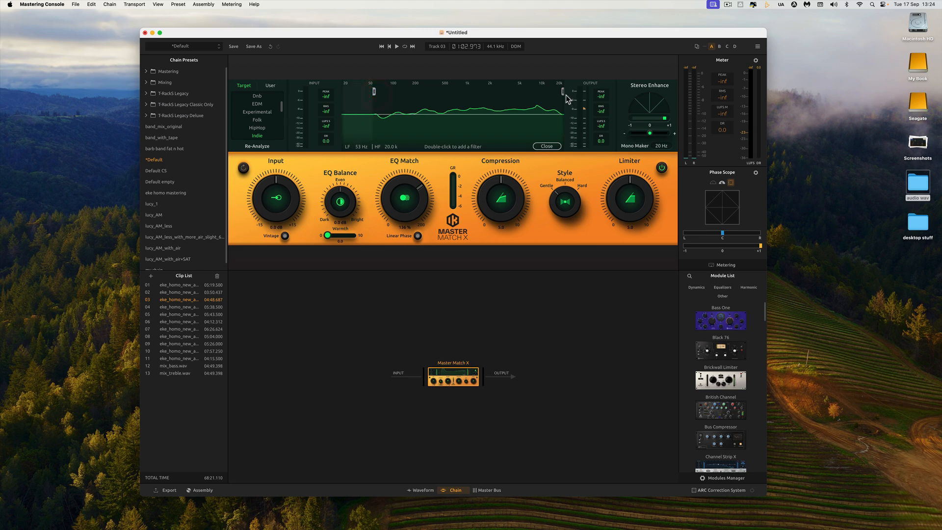
left_click_drag(536, 93, 523, 93)
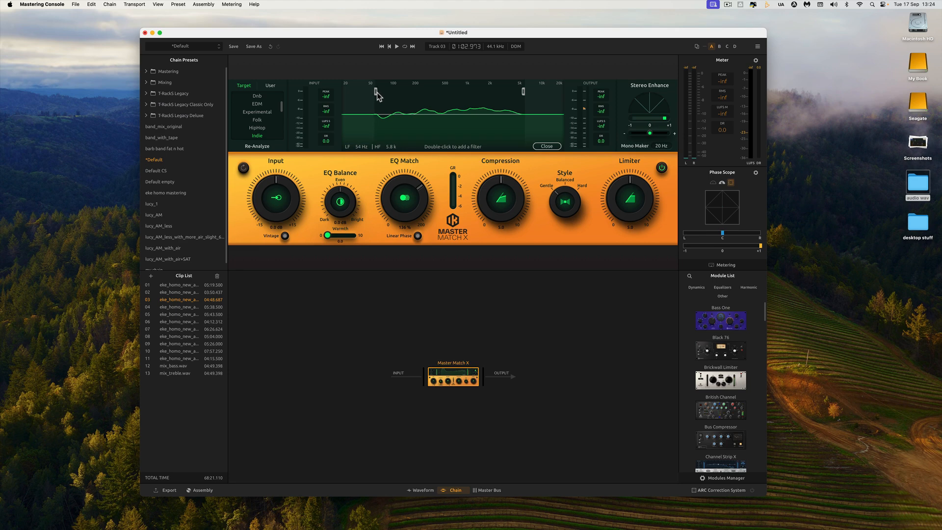
left_click_drag(377, 92, 377, 92)
Raise EQ Match to about 189 % and restore the matching range to 20 Hz through 20 kHz.
left_click_drag(408, 180, 400, 146)
left_click_drag(377, 92, 335, 95)
left_click_drag(524, 93, 558, 107)
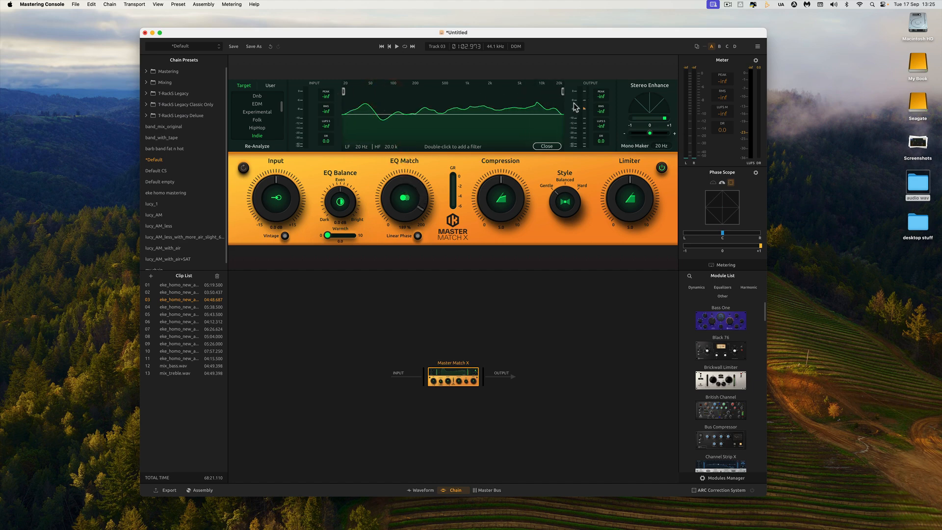
Add eight filters along the EQ curve between about 100 Hz and 3.2 kHz, and nudge the last one.
double_click(393, 116)
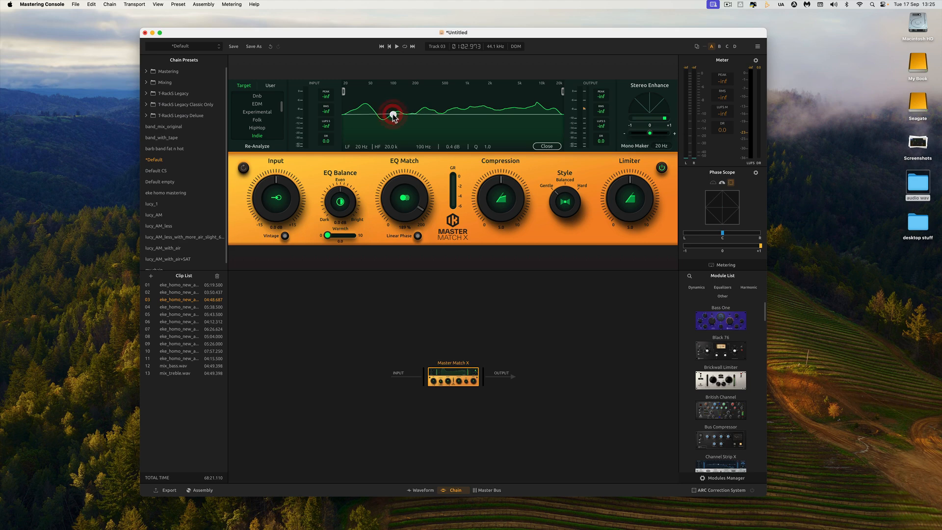
double_click(403, 116)
double_click(420, 114)
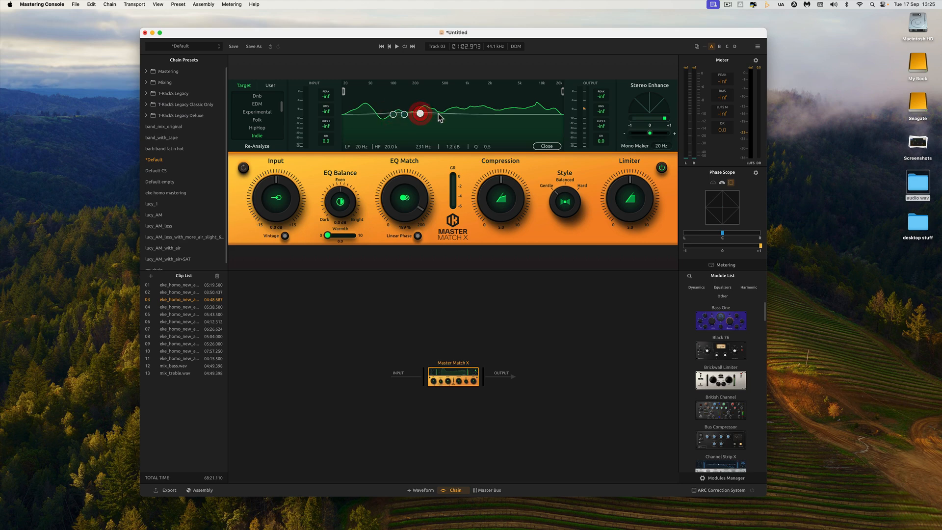
double_click(440, 114)
double_click(457, 114)
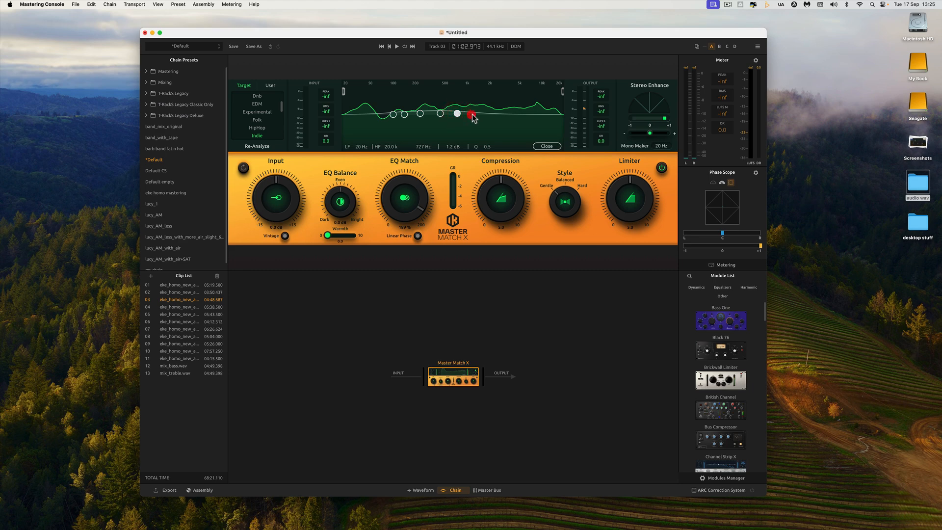
double_click(471, 115)
double_click(489, 115)
double_click(504, 115)
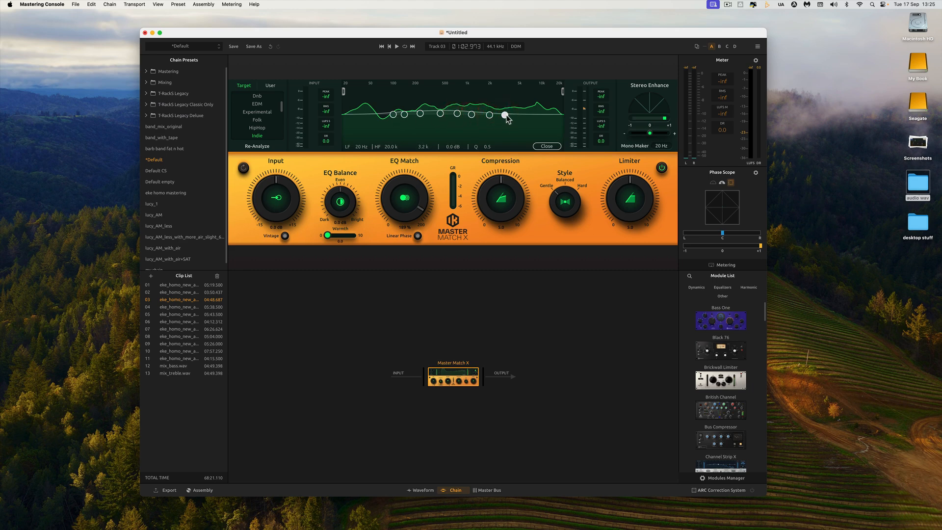
left_click_drag(506, 116, 515, 117)
Remove the higher filters from the EQ curve, keeping only the two lowest-frequency ones.
double_click(471, 114)
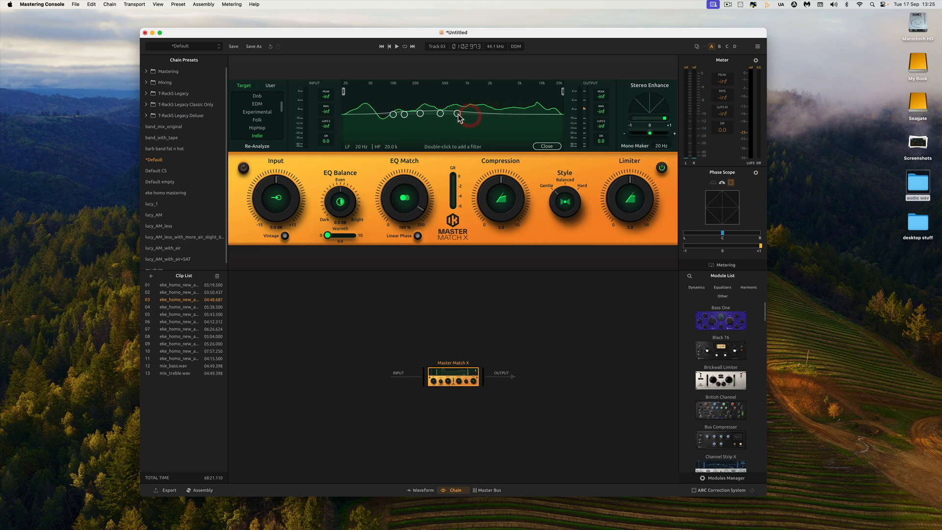
double_click(458, 113)
double_click(440, 114)
double_click(420, 114)
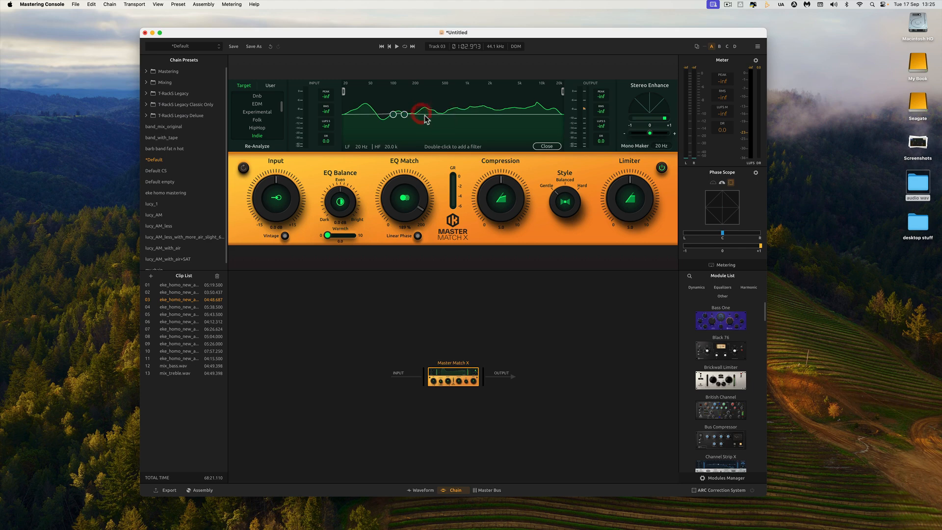
Move one remaining filter to 1.9 kHz at 0.0 dB, lower EQ Match to about 153 %, and shift the other filter to about 263 Hz.
left_click_drag(404, 115, 490, 196)
left_click_drag(489, 130, 490, 115)
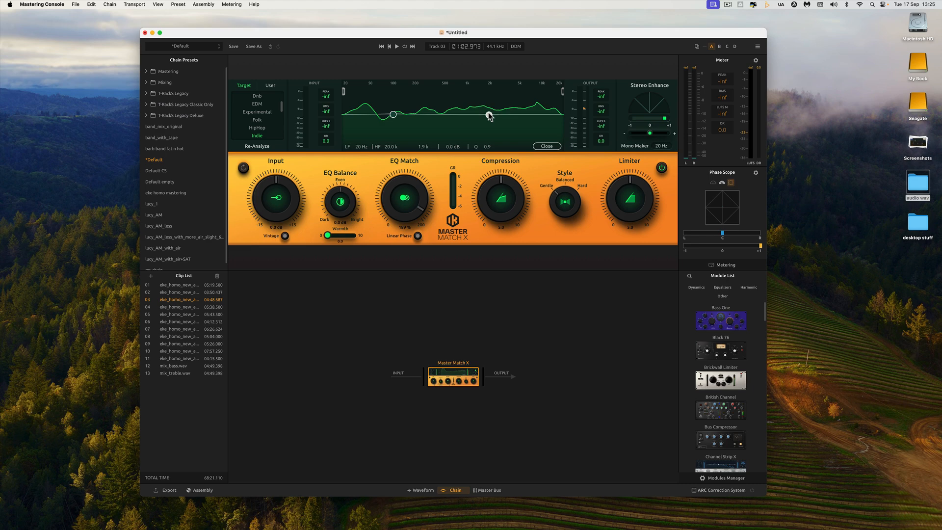
left_click_drag(404, 181, 408, 204)
left_click_drag(394, 116, 418, 117)
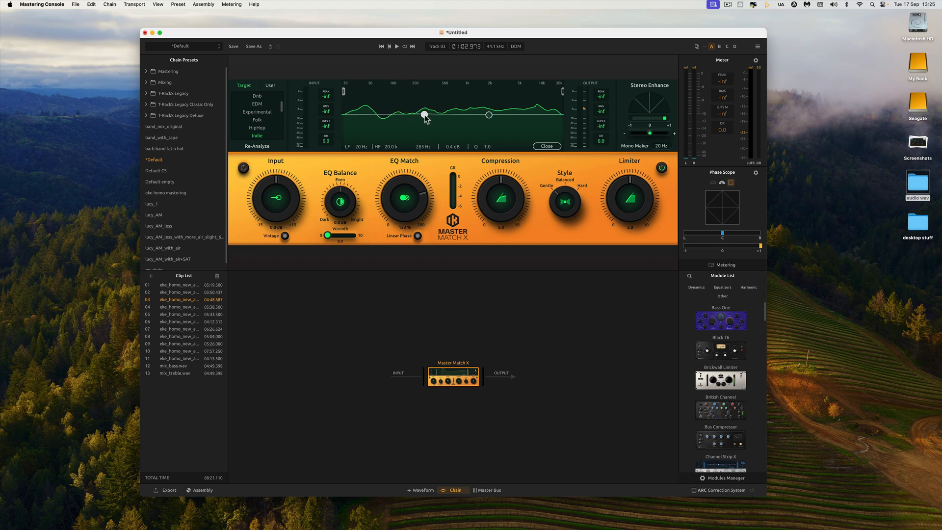
Lower the low filter to about -3.3 dB at 272 Hz and adjust its Q.
left_click_drag(426, 118, 427, 118)
left_click_drag(425, 117, 425, 120)
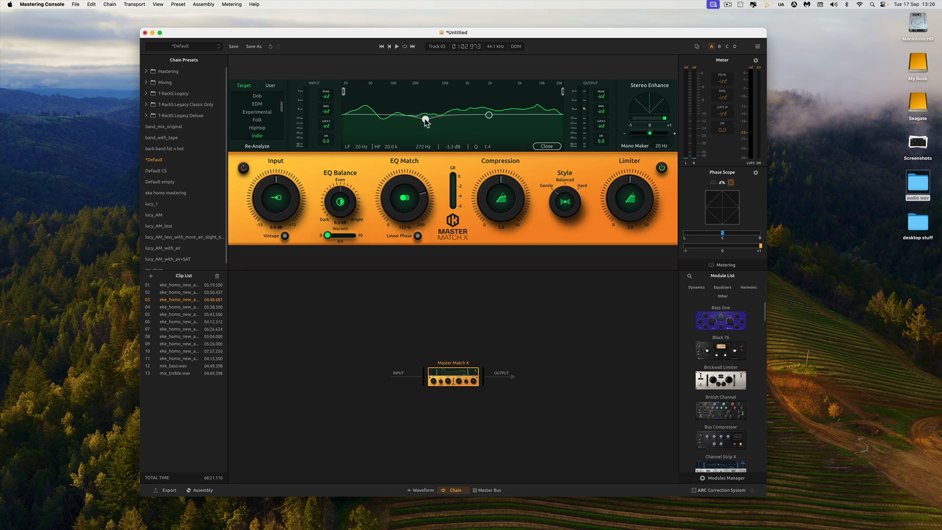
left_click(454, 138)
left_click_drag(486, 151, 488, 146)
Shape the low filter into a -10.0 dB cut at 199 Hz and the other into a boost near 2.7 kHz, and close EQ editing.
mouse_move(426, 120)
left_mouse_down()
mouse_move(427, 104)
mouse_move(420, 128)
left_mouse_up()
left_click_drag(489, 115, 500, 112)
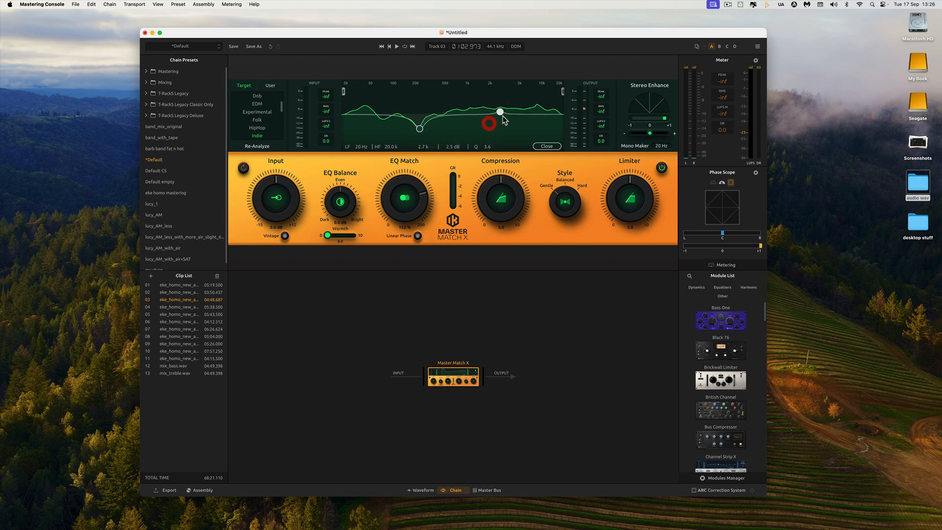
left_click_drag(501, 113, 503, 103)
left_click_drag(420, 128, 416, 127)
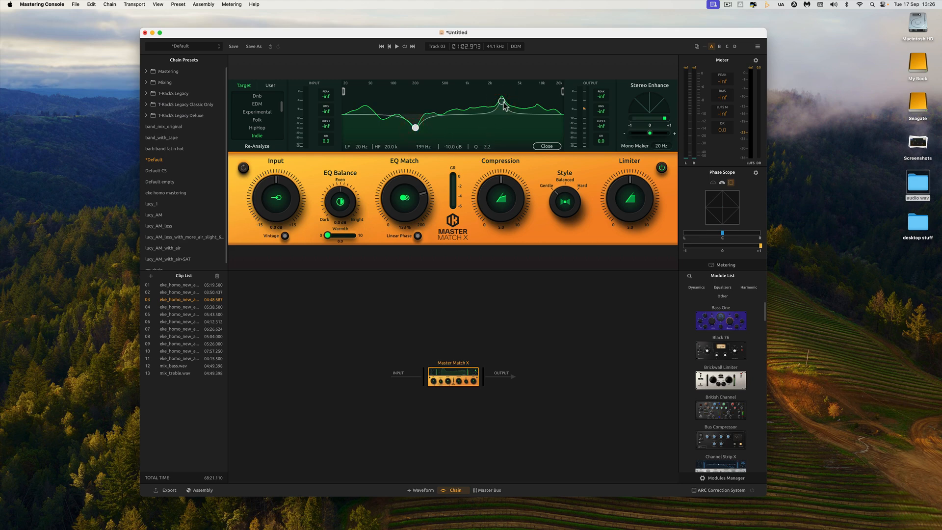
left_click(545, 147)
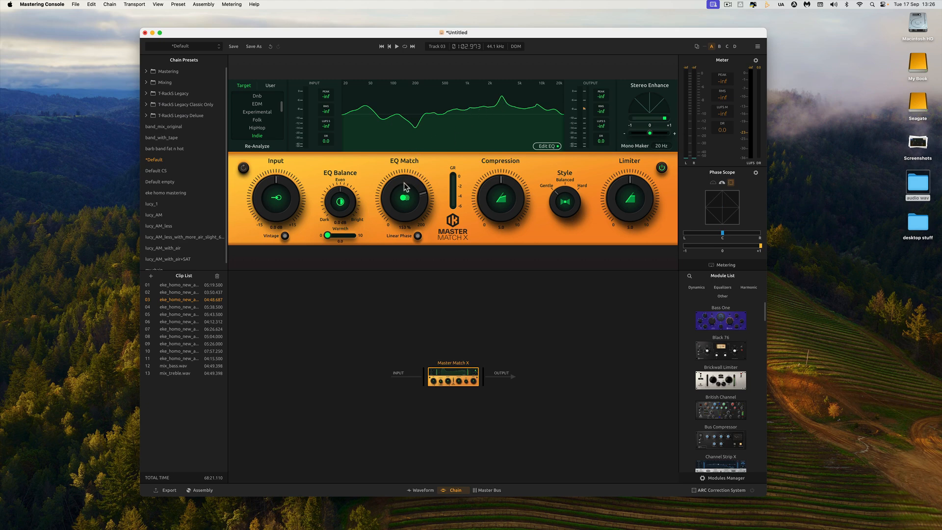
Set EQ Match to 0 %, reopen EQ editing and flatten the low filter to about 158 Hz and 0.4 dB.
scroll(404, 183, "down", 5)
left_click_drag(401, 183, 426, 295)
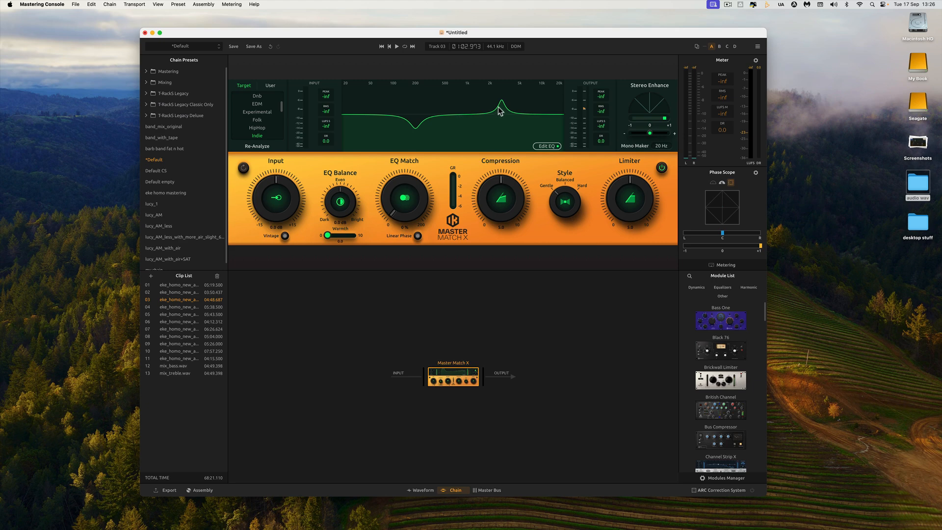
left_click(542, 146)
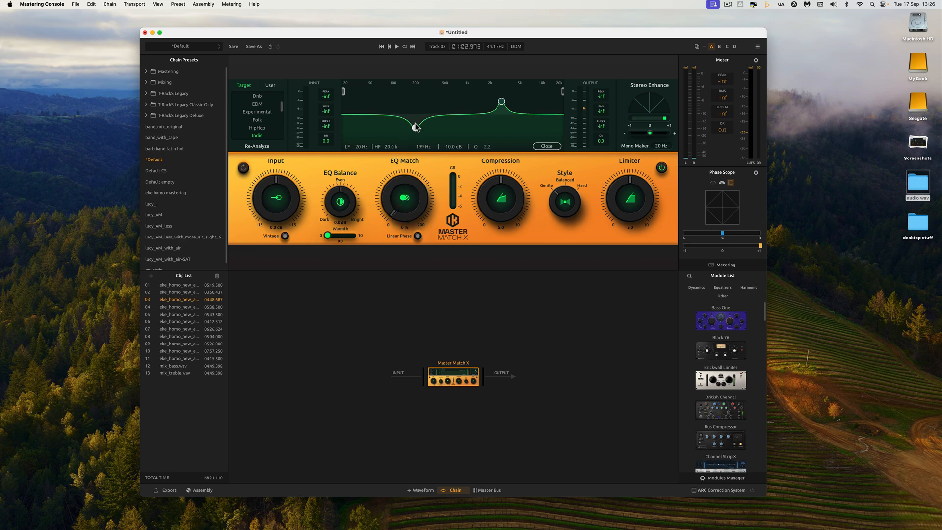
left_click_drag(417, 128, 367, 116)
Add another filter on the EQ curve just below 50 Hz and try adjusting its parameters.
left_click(363, 115)
double_click(365, 115)
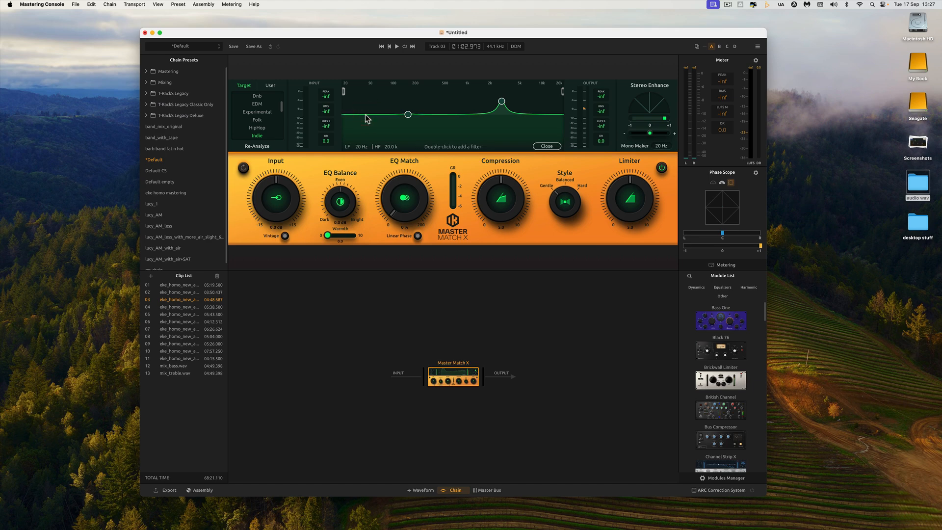
double_click(365, 115)
left_click(480, 147)
left_click(423, 146)
left_click_drag(366, 116, 367, 118)
double_click(367, 117)
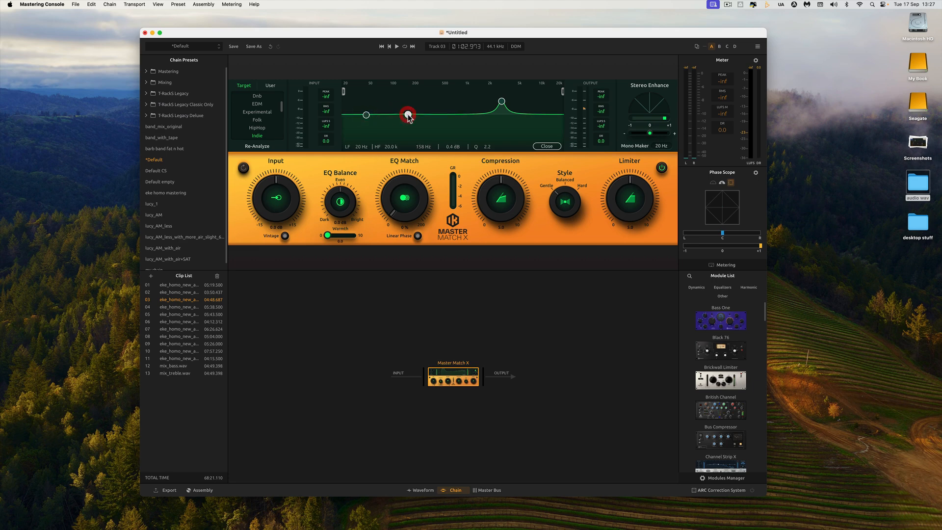
Delete all the remaining EQ filters, close EQ editing and set EQ Match to about 121 %.
double_click(408, 115)
double_click(367, 115)
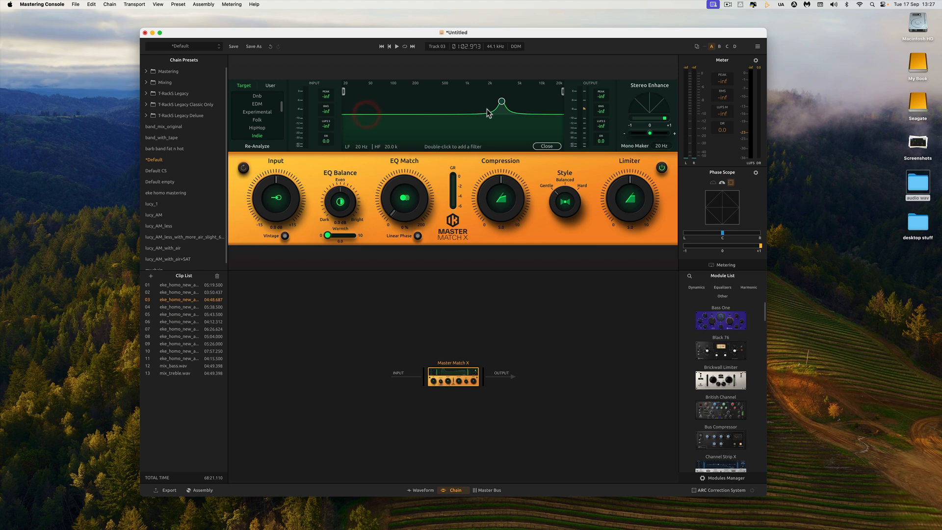
double_click(500, 105)
left_click_drag(408, 188, 399, 99)
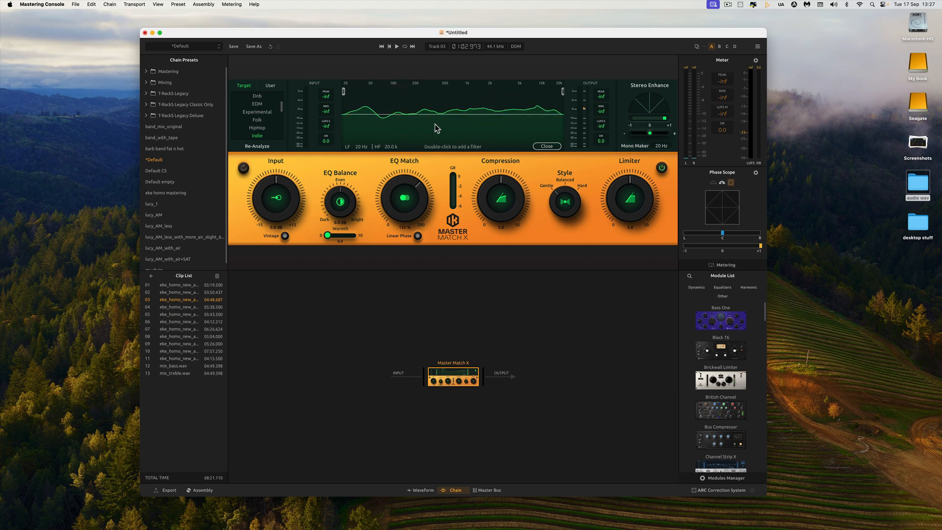
left_click(546, 146)
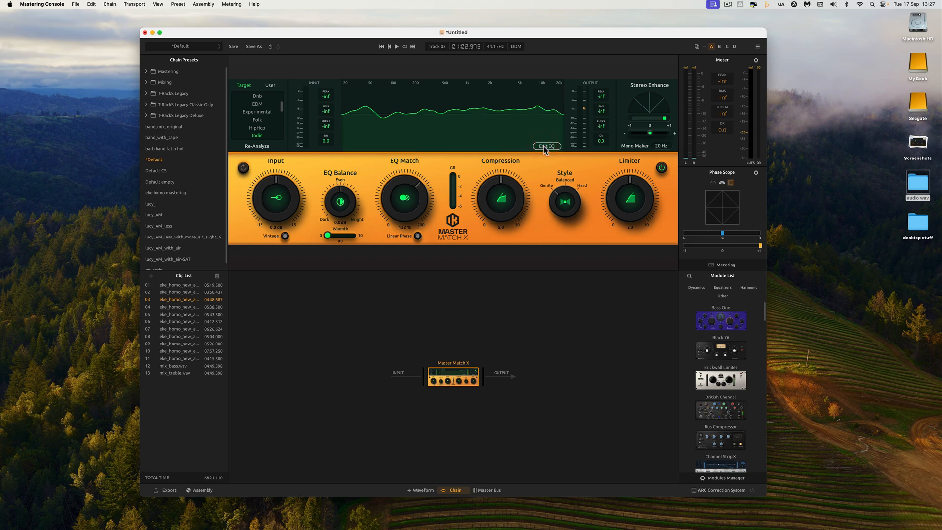
left_click_drag(420, 191, 421, 199)
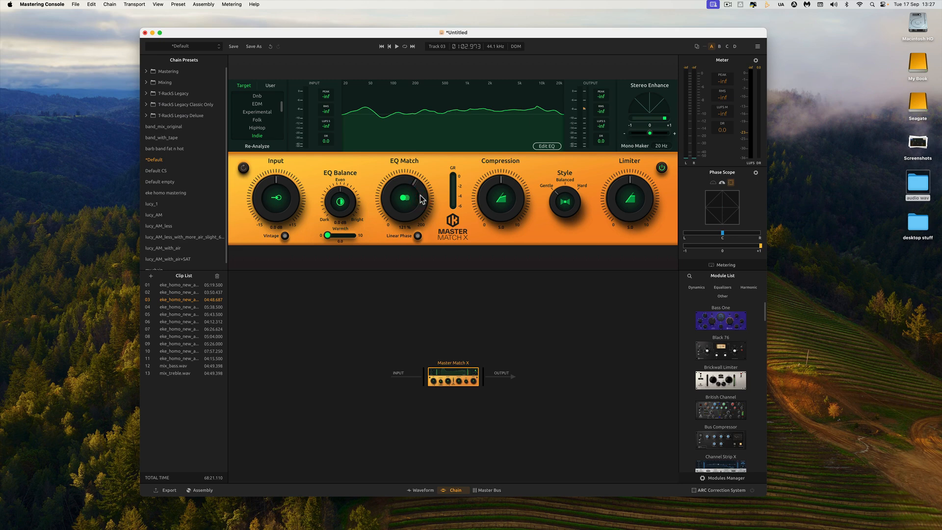
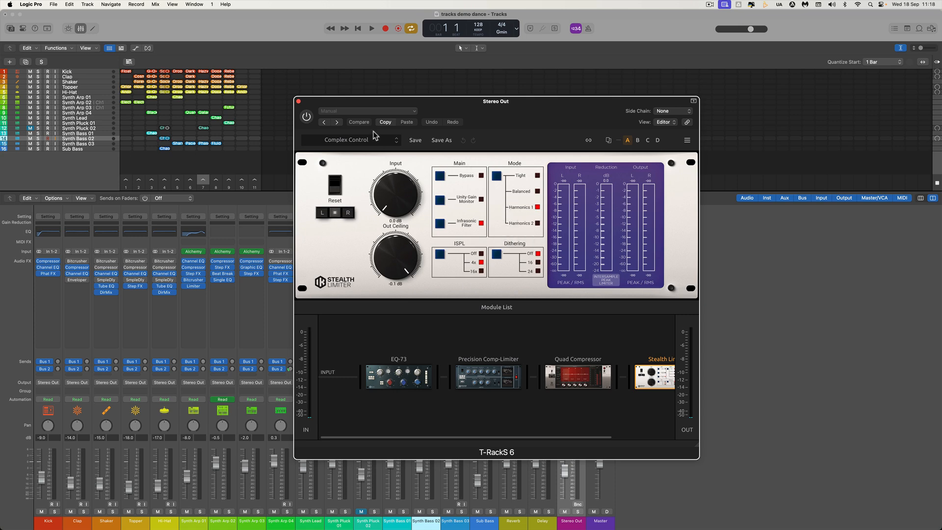
In Logic Pro, close the Stealth Limiter window and open the Filter Fusion plug-in on the Stereo Out channel.
left_click(299, 101)
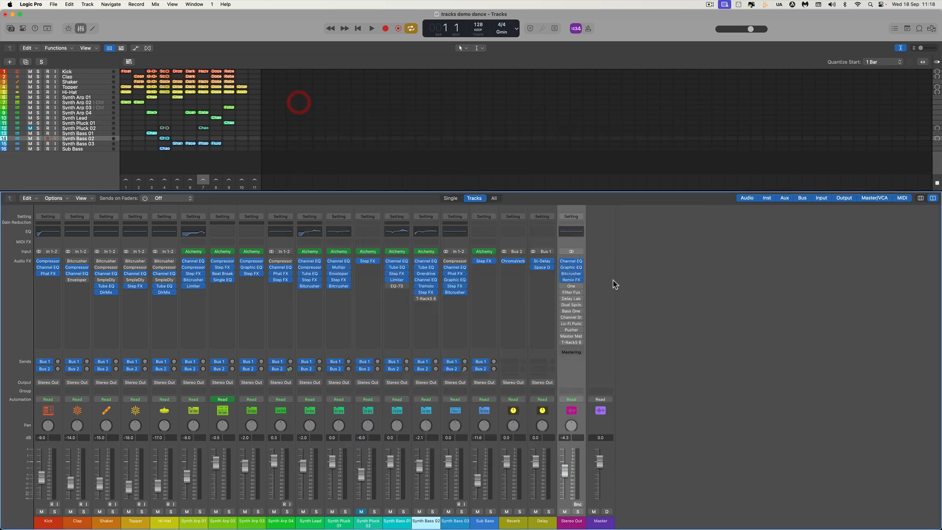
left_click(571, 293)
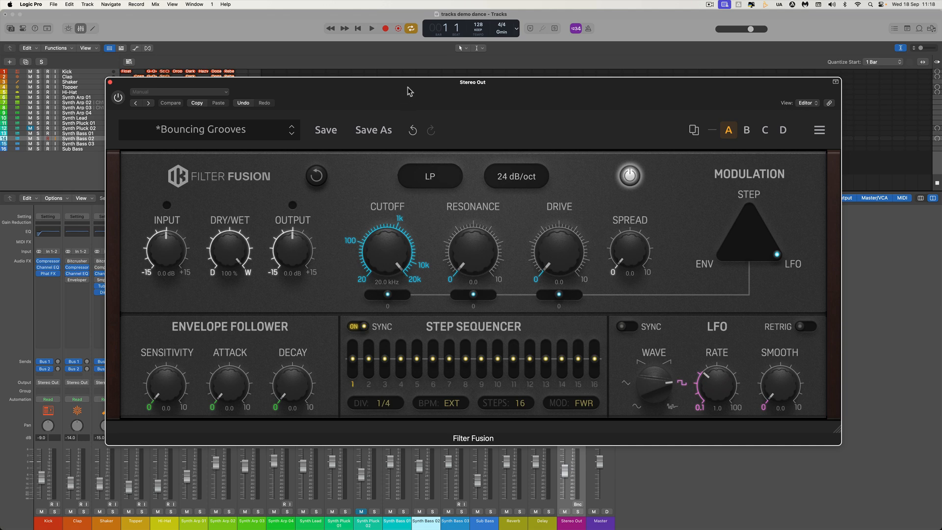
left_click_drag(406, 90, 423, 111)
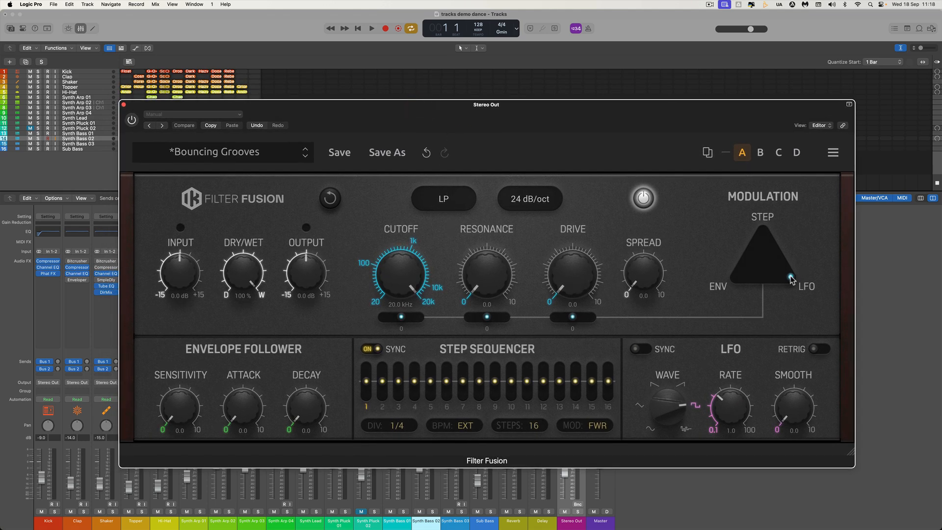
Keep the filter type at LP with modulation at the LFO corner, and set the slope to 6 dB/oct and cutoff to about 741 Hz.
mouse_move(791, 278)
left_mouse_down()
mouse_move(777, 237)
mouse_move(736, 287)
mouse_move(808, 289)
mouse_move(761, 271)
mouse_move(753, 249)
mouse_move(801, 264)
mouse_move(757, 290)
mouse_move(754, 235)
mouse_move(800, 283)
left_mouse_up()
left_click(444, 199)
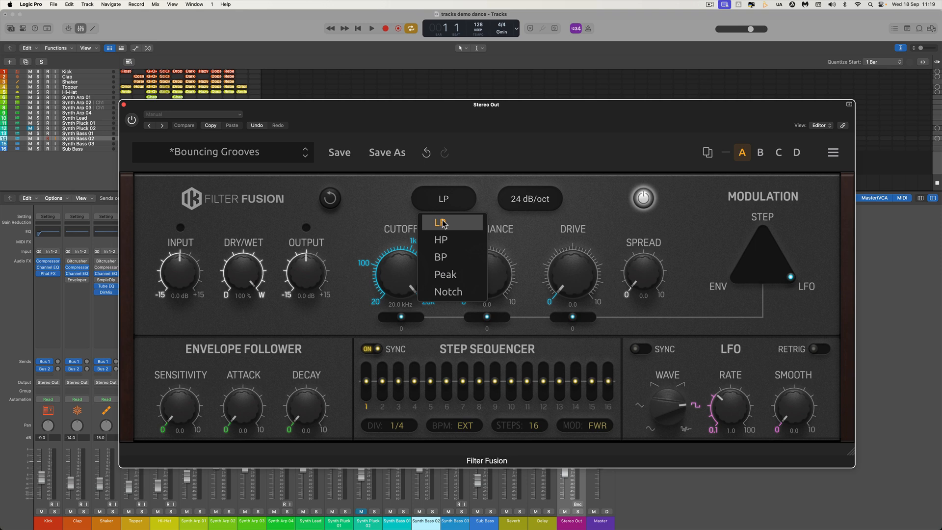
left_click(532, 199)
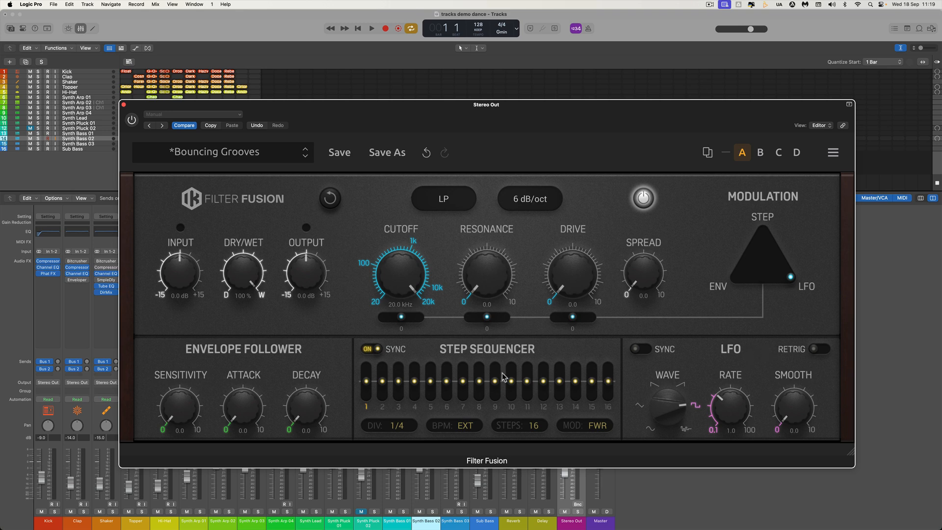
left_click_drag(399, 275, 431, 385)
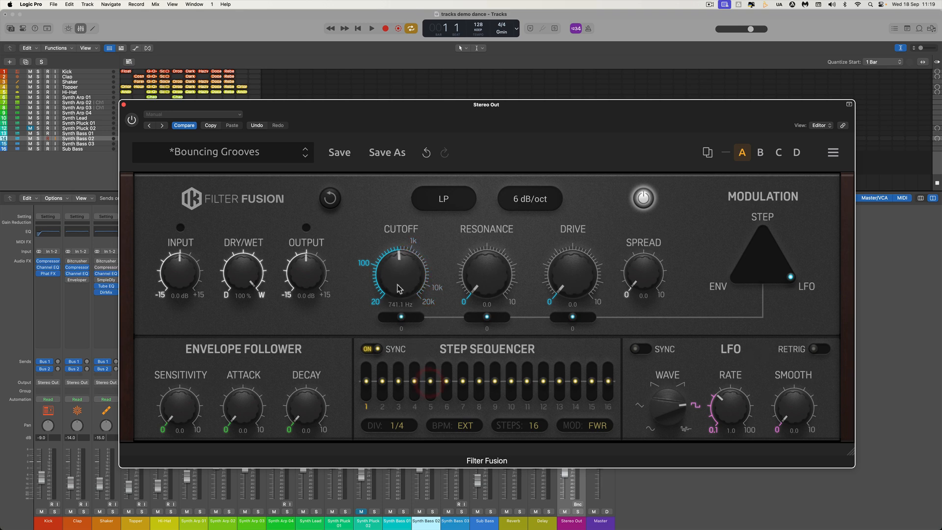
left_click_drag(652, 276, 642, 300)
left_click_drag(402, 115, 407, 118)
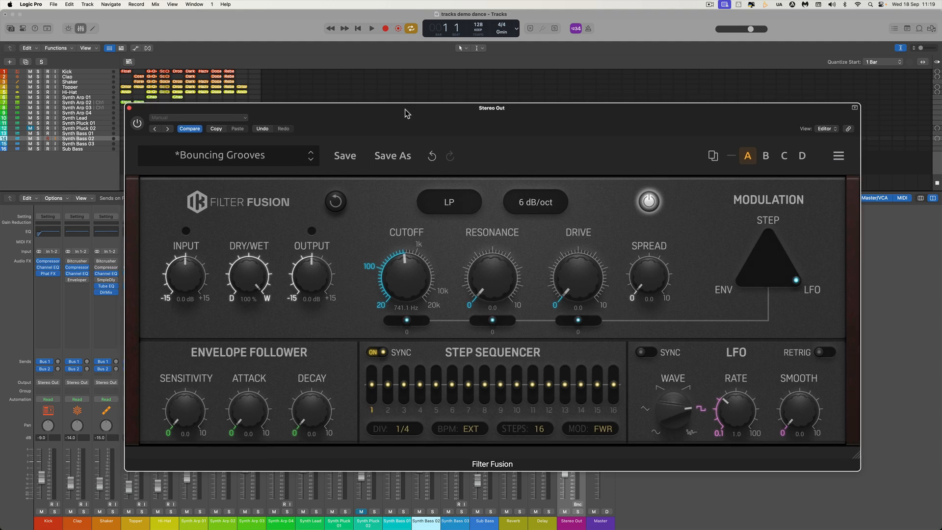
Start playback, enable Filter Fusion and bring the cutoff to about 1.6 kHz with resonance at about 2.1.
key("space")
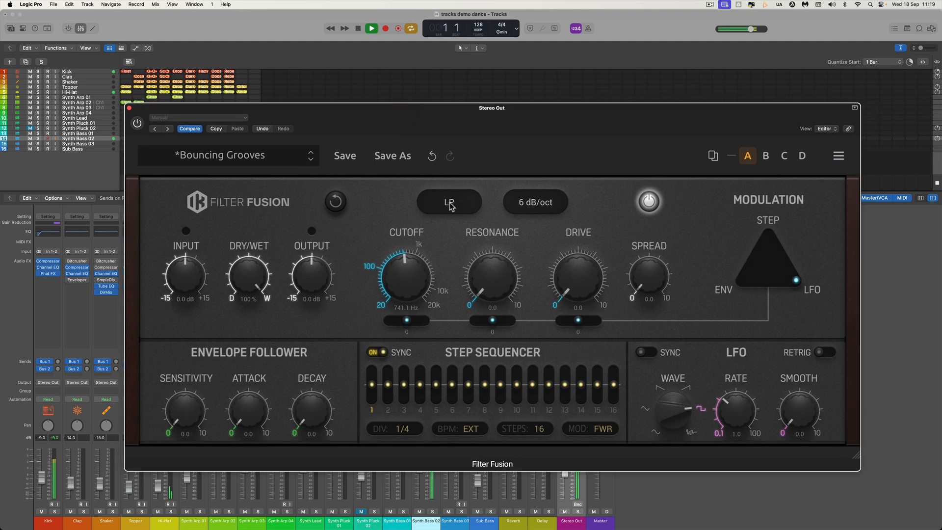
left_click(137, 123)
left_click_drag(492, 275, 486, 177)
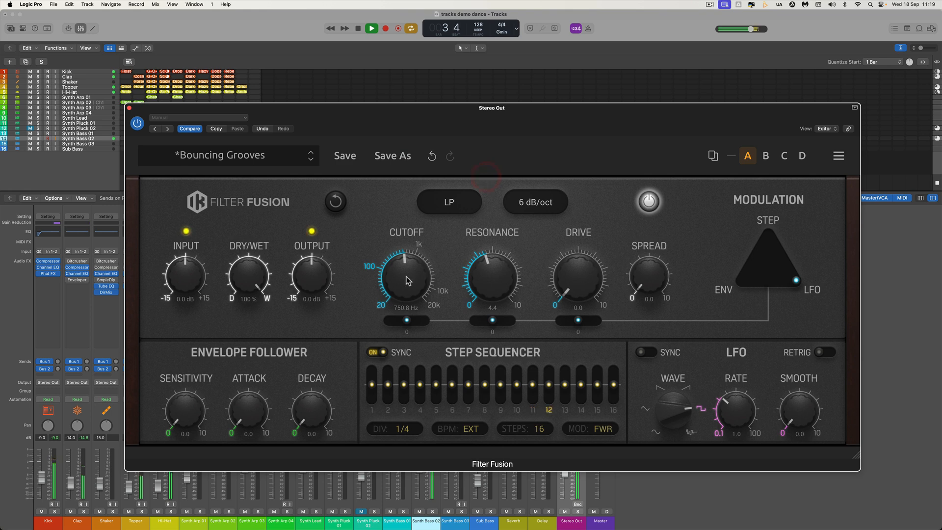
left_click_drag(406, 276, 416, 255)
left_click_drag(475, 263, 472, 307)
mouse_move(419, 293)
left_mouse_down()
mouse_move(426, 332)
mouse_move(422, 279)
left_mouse_up()
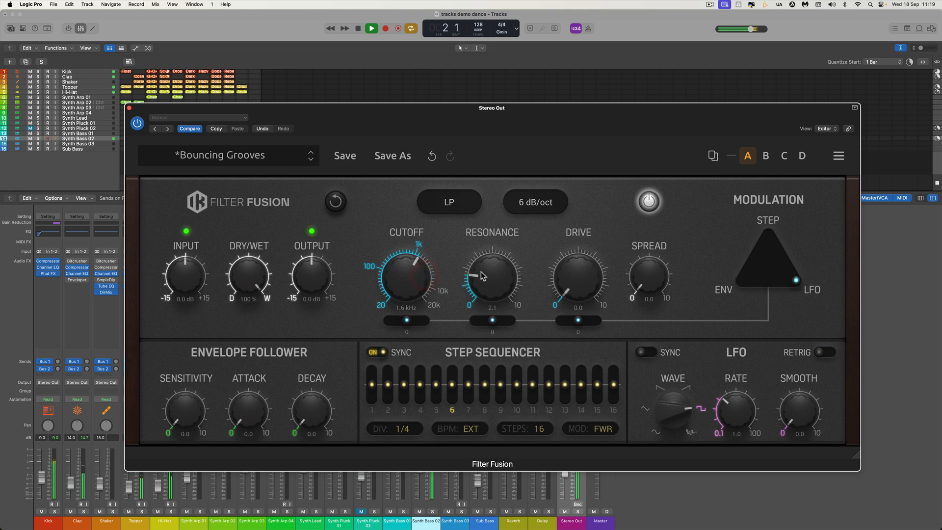
During playback, set resonance to about 3.5, cutoff to about 1.9 kHz and drive to about 2.4.
left_click_drag(478, 276, 474, 192)
left_click_drag(423, 264, 420, 244)
left_click_drag(555, 284, 542, 193)
left_click_drag(494, 267, 499, 319)
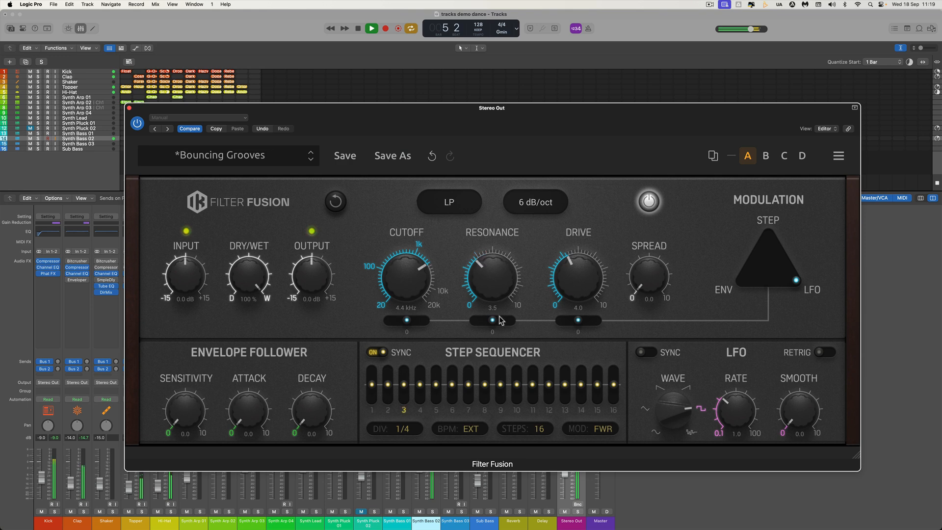
left_click_drag(418, 281, 421, 305)
left_click_drag(572, 284, 578, 320)
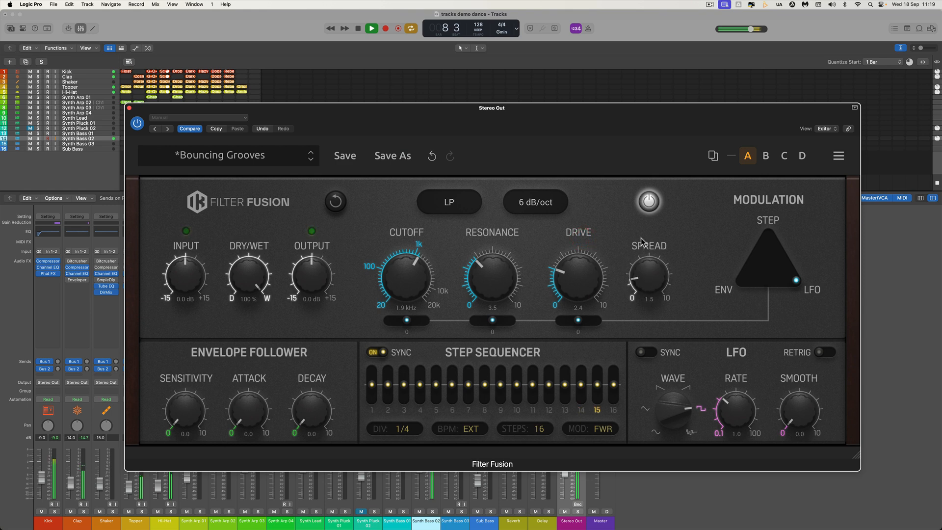
Raise Spread to about 7.3, lower the cutoff to about 731.5 Hz and set resonance to 4.3.
left_click_drag(634, 283, 613, 68)
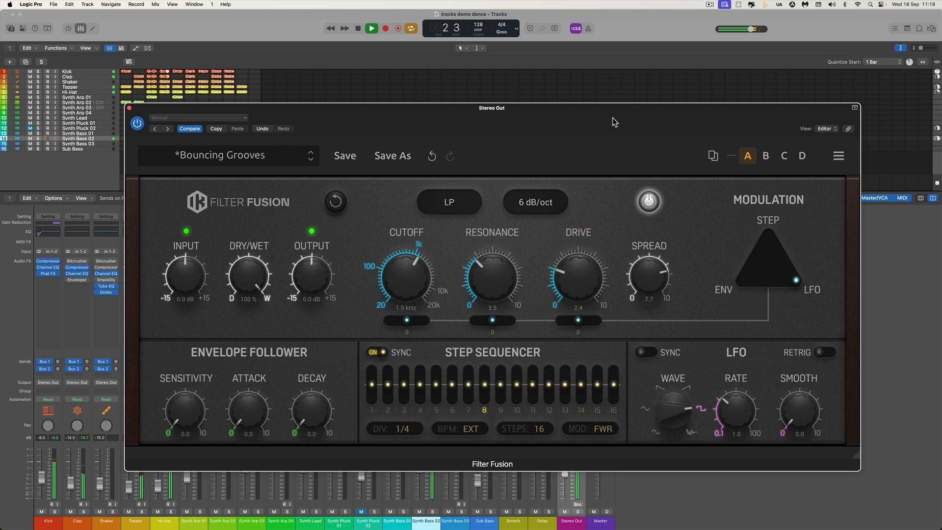
left_click_drag(411, 275, 422, 297)
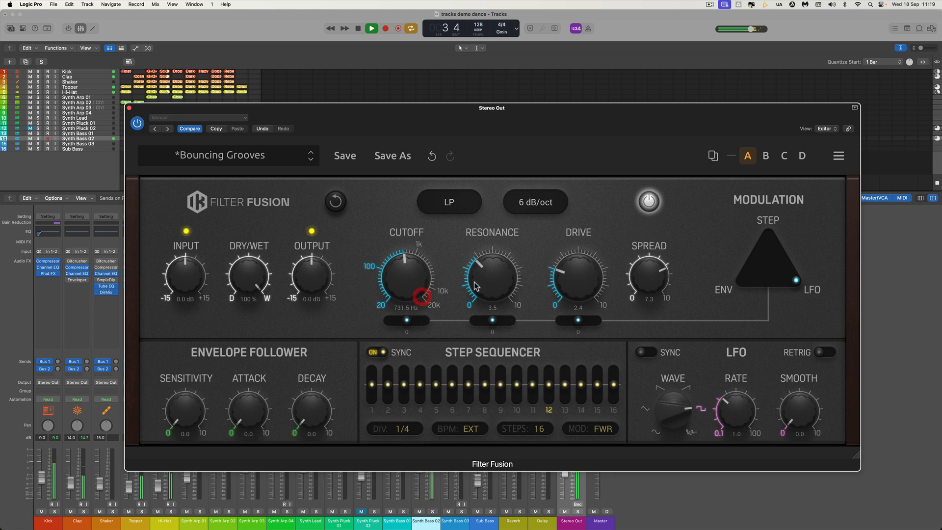
left_click_drag(481, 280, 487, 261)
Reset Spread to 0, stop playback, and trim the cutoff to about 647.5 Hz and drive to 2.1.
left_click_drag(652, 273, 672, 434)
left_click_drag(658, 351, 651, 459)
key("space")
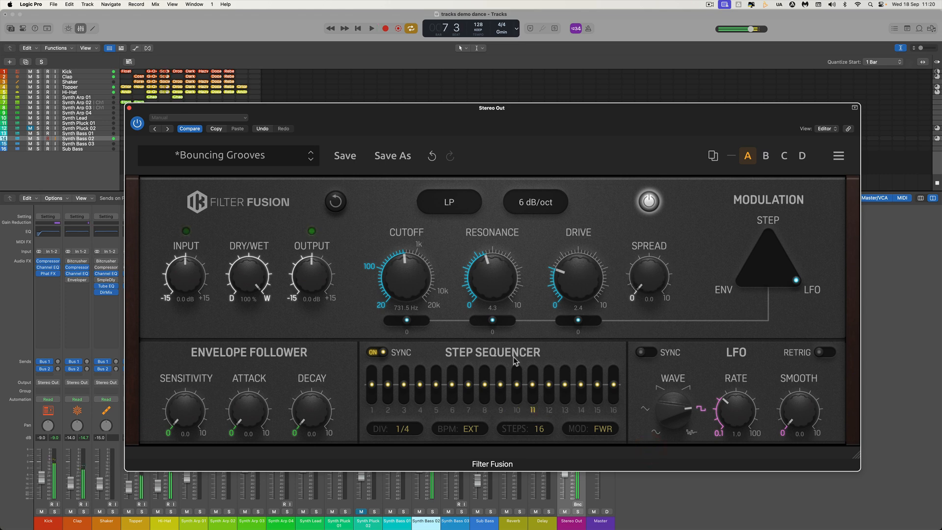
left_click_drag(416, 283, 417, 284)
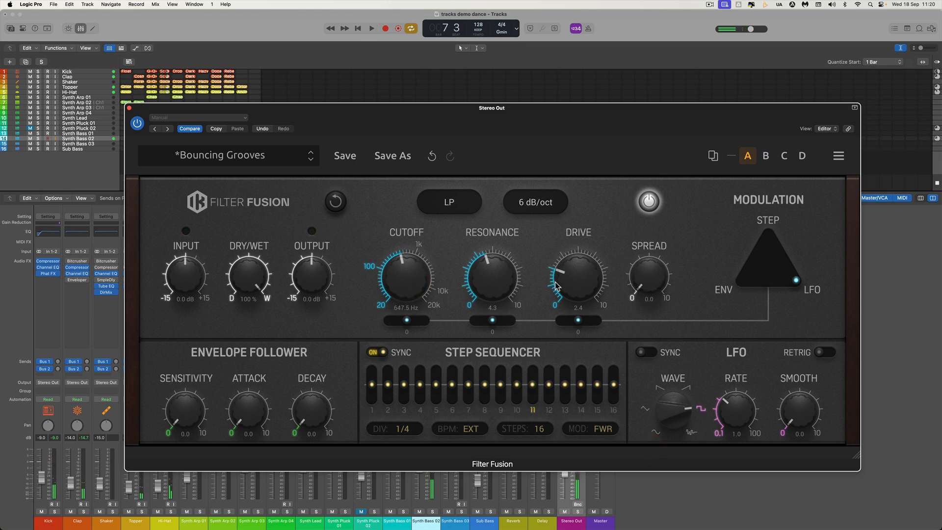
left_click_drag(588, 274, 588, 284)
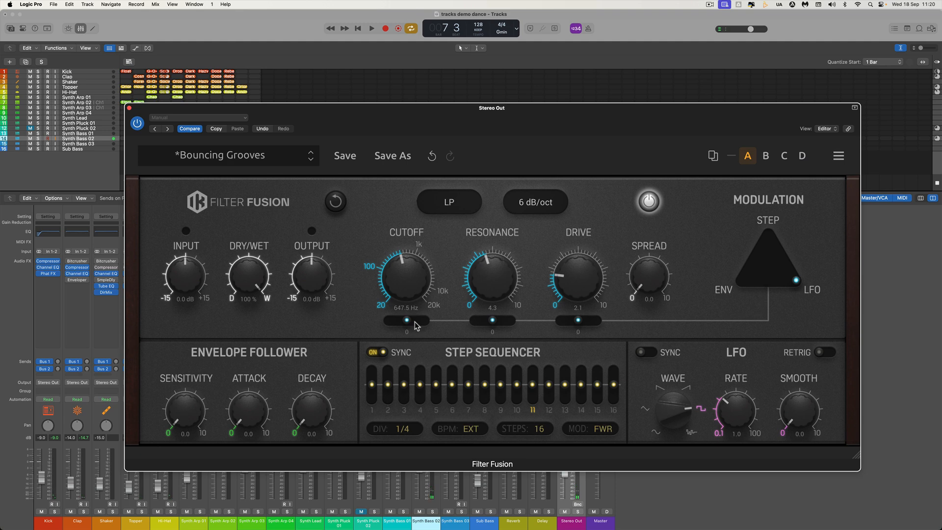
Try shifting the modulation mix away from the LFO corner, and sync the LFO with its rate at 1/4.
left_click_drag(798, 281, 778, 265)
left_click(652, 353)
left_click_drag(735, 414, 732, 372)
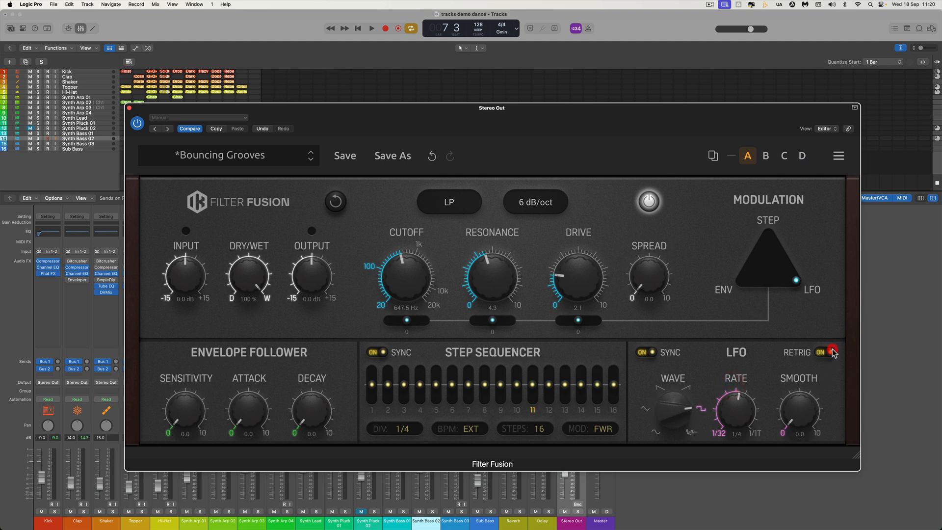
Set the LFO smoothing to 1.8 and the cutoff modulation amount to +32, and start playback.
left_click_drag(806, 406, 797, 383)
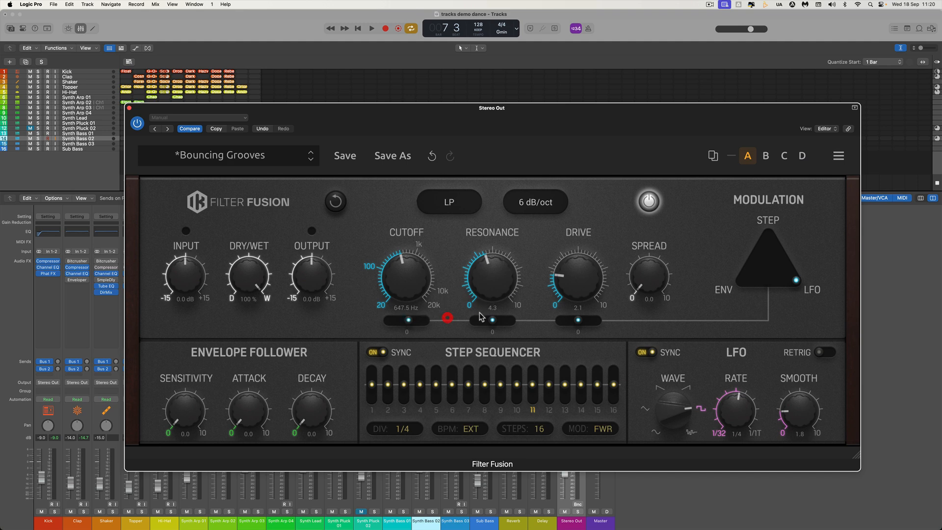
left_click_drag(407, 322, 430, 321)
key("space")
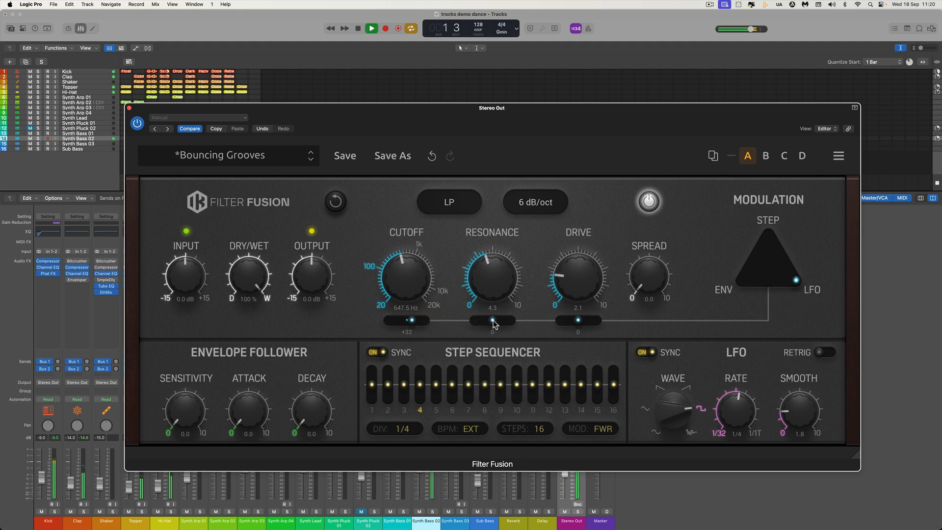
Try resonance modulation amounts of +25, +16 and +58, stopping playback along the way.
left_click_drag(493, 321, 520, 321)
key("space")
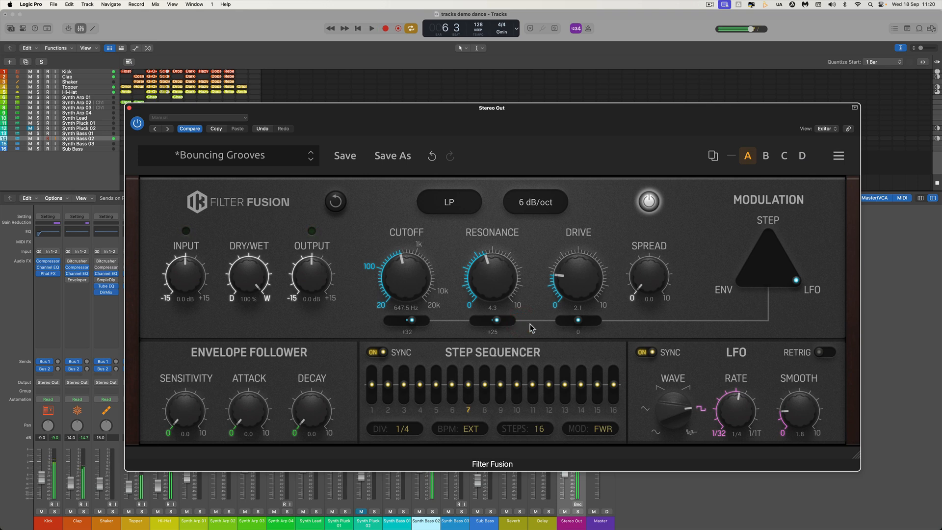
mouse_move(500, 323)
left_mouse_down()
mouse_move(465, 324)
mouse_move(488, 323)
left_mouse_up()
left_click(485, 262)
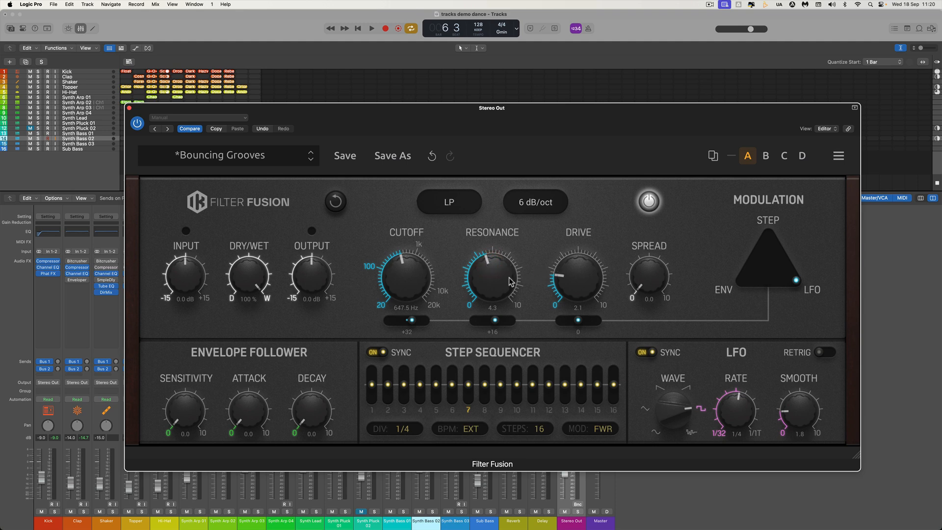
left_click_drag(494, 322, 509, 291)
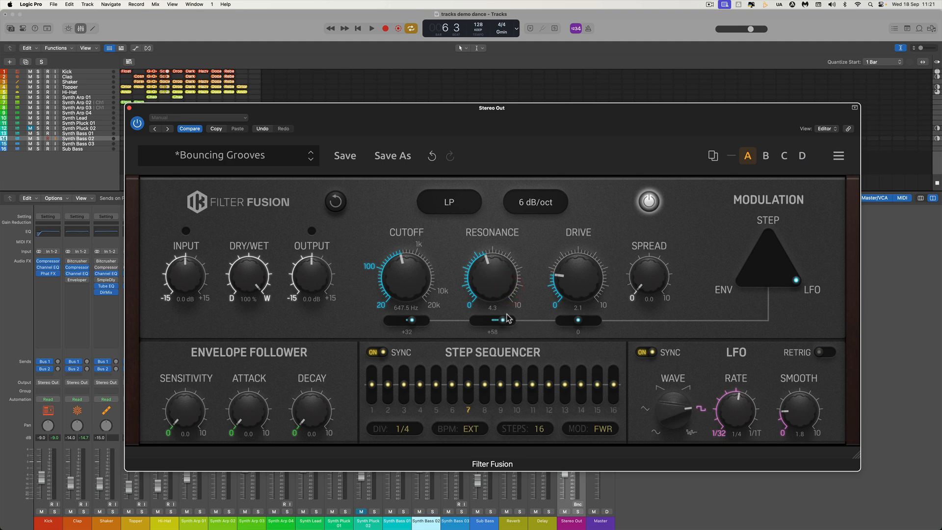
Lower the resonance modulation amount to +29 while auditioning the mix in short playback passes.
left_click_drag(506, 325, 576, 329)
key("space")
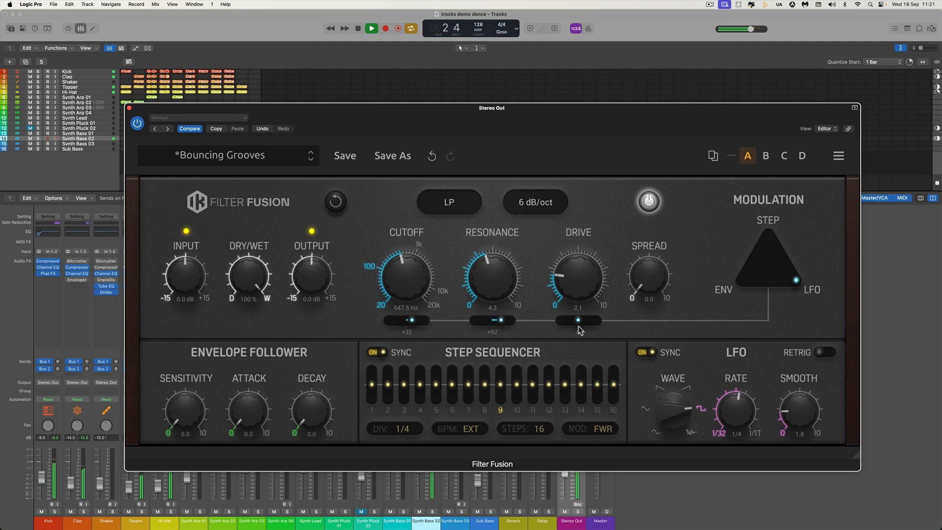
key("space")
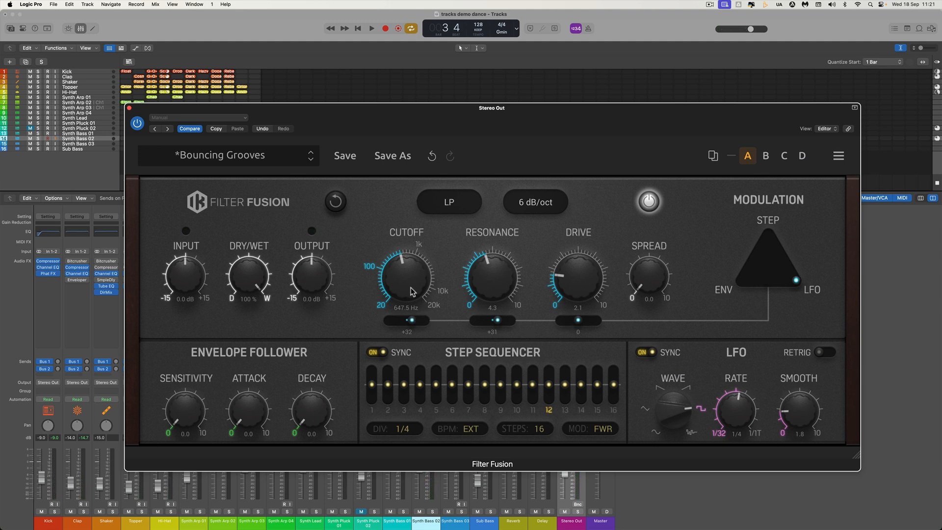
key("space")
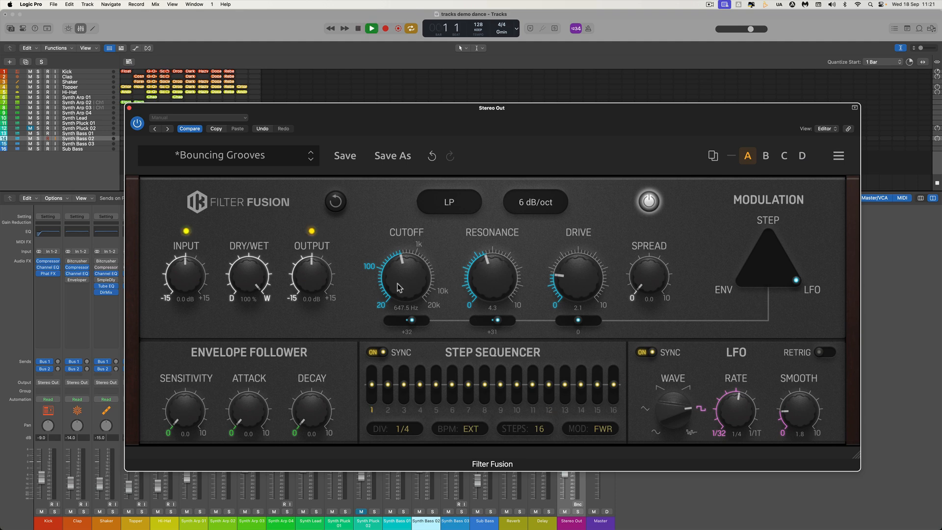
left_click_drag(498, 324, 496, 324)
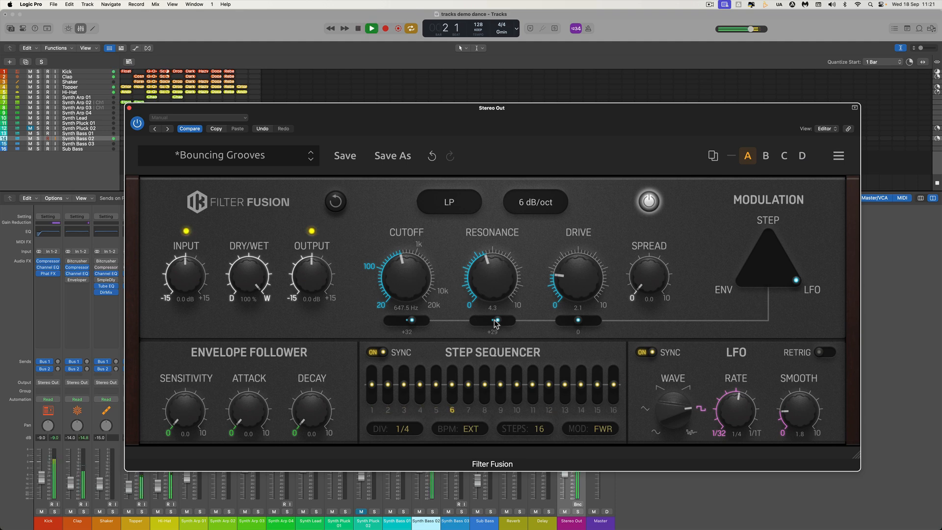
key("space")
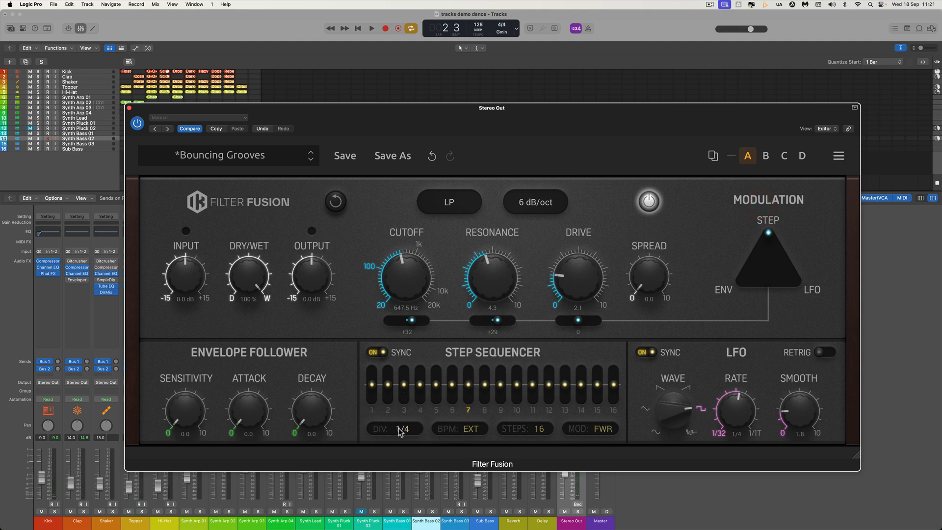
Try toggling the step sequencer's sync and switching its mode to BWR, returning to sync on and FWR.
left_click(375, 353)
left_click(383, 352)
left_click(609, 423)
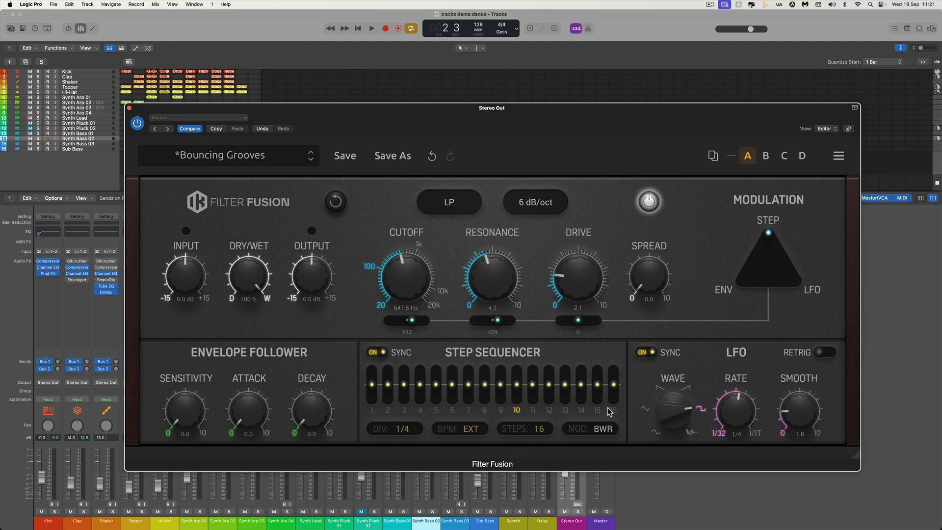
left_click_drag(607, 404, 527, 457)
Audition step sequencer divisions of 1/16, 1/32 and 1/8, and settle on 1/32.
left_click_drag(405, 431, 405, 411)
key("space")
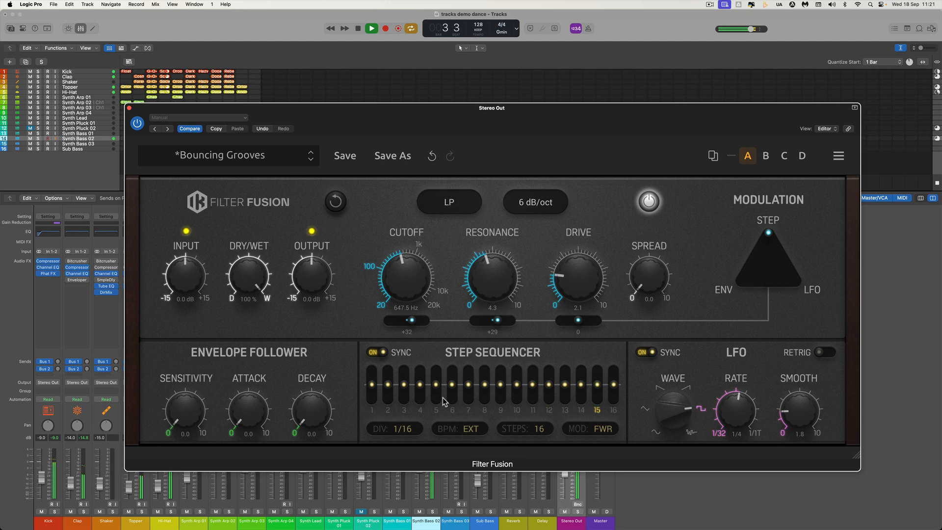
key("space")
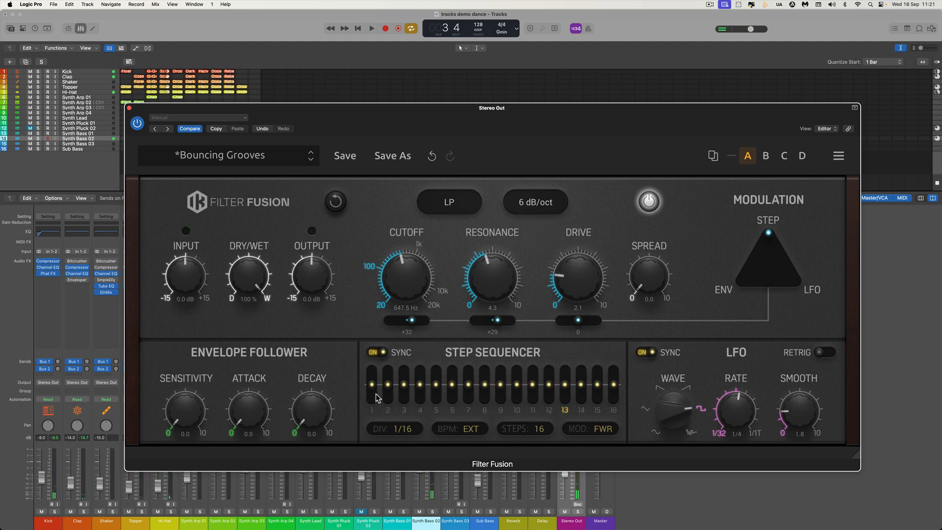
left_click_drag(415, 433, 414, 419)
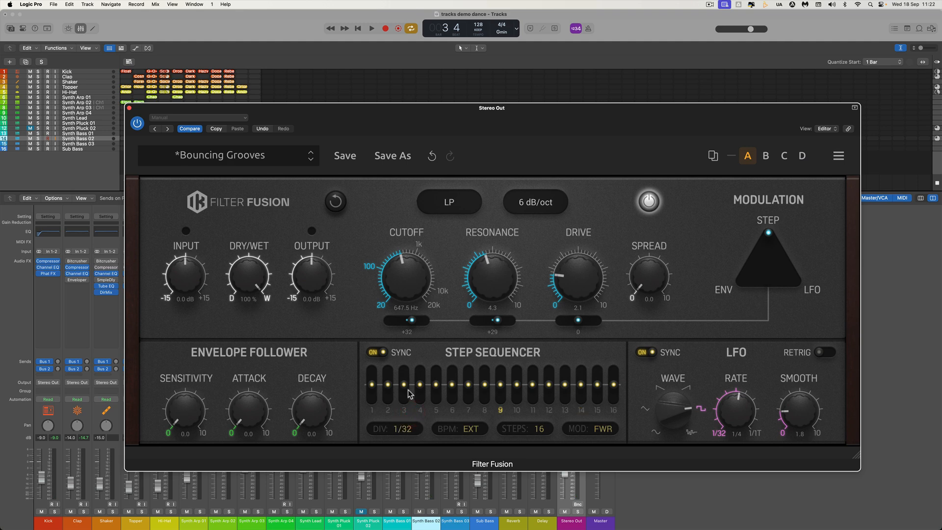
key("space")
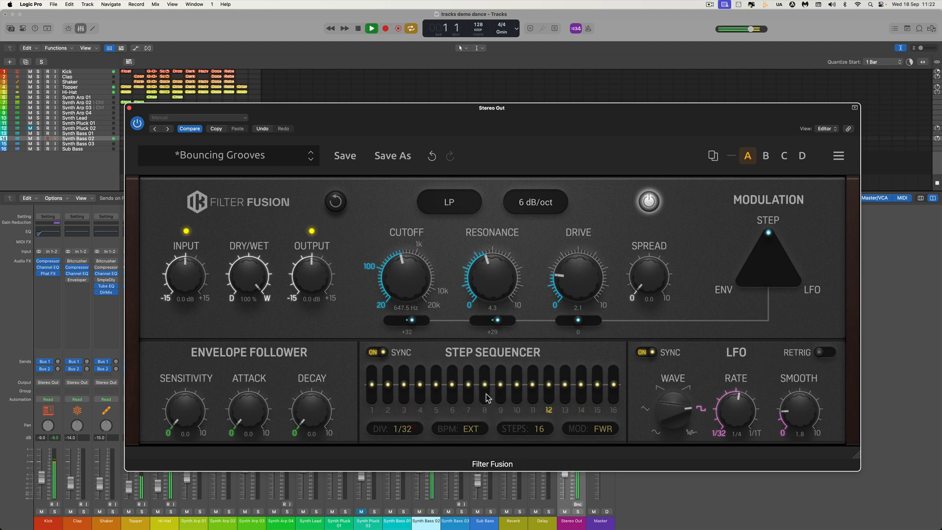
key("space")
left_click_drag(408, 429, 411, 445)
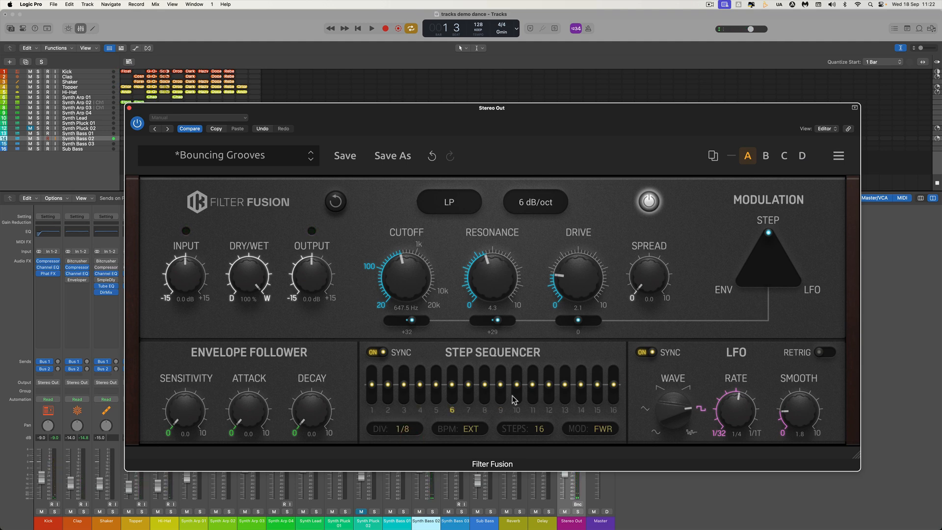
key("space")
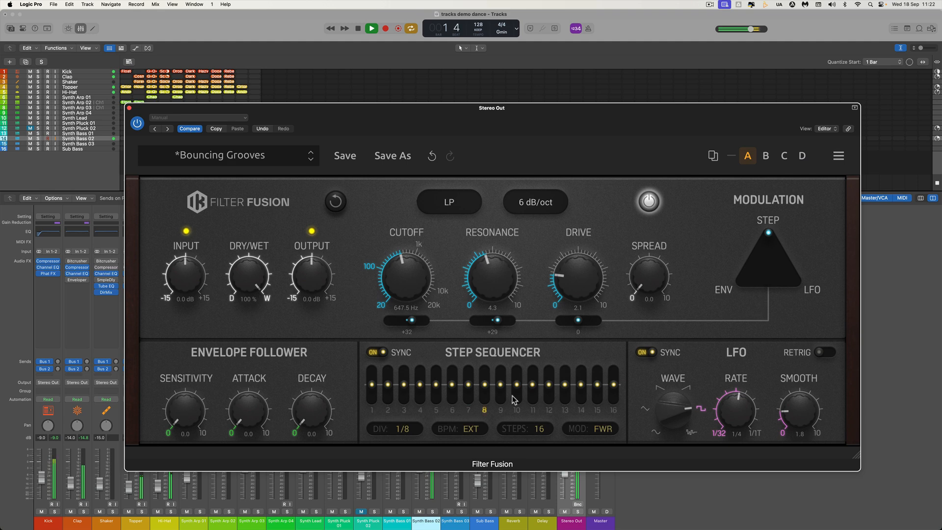
key("space")
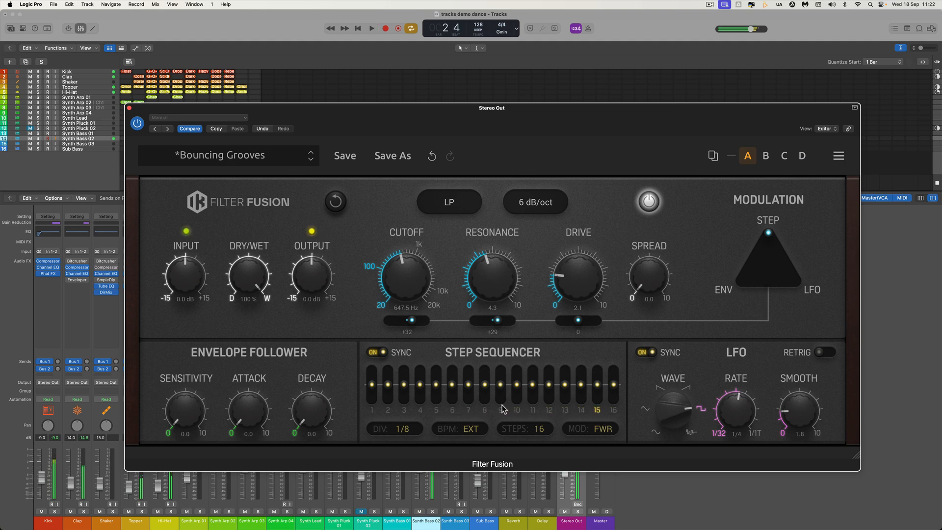
left_click_drag(405, 428, 408, 412)
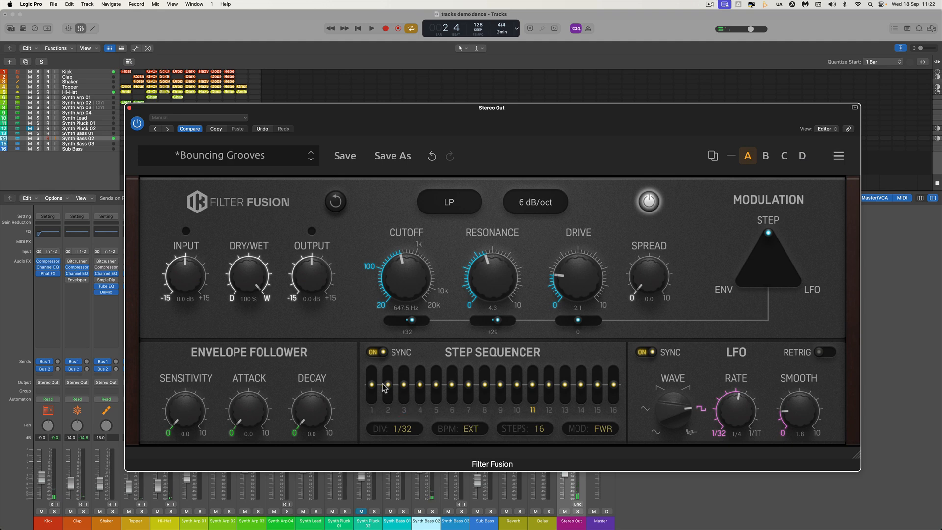
Shape the 16 sequencer steps into an alternating pattern, with odd steps raised and even steps lowered.
left_click_drag(373, 383, 373, 343)
left_click_drag(390, 389, 391, 409)
left_click(370, 380)
left_click_drag(389, 390, 404, 378)
left_click_drag(402, 329, 403, 328)
left_click_drag(422, 391, 425, 427)
left_click_drag(437, 387, 436, 342)
left_click_drag(453, 388, 460, 425)
left_click_drag(470, 374, 468, 341)
mouse_move(485, 388)
left_mouse_down()
mouse_move(488, 423)
mouse_move(500, 352)
left_mouse_up()
mouse_move(518, 387)
left_mouse_down()
mouse_move(522, 416)
mouse_move(533, 341)
left_mouse_up()
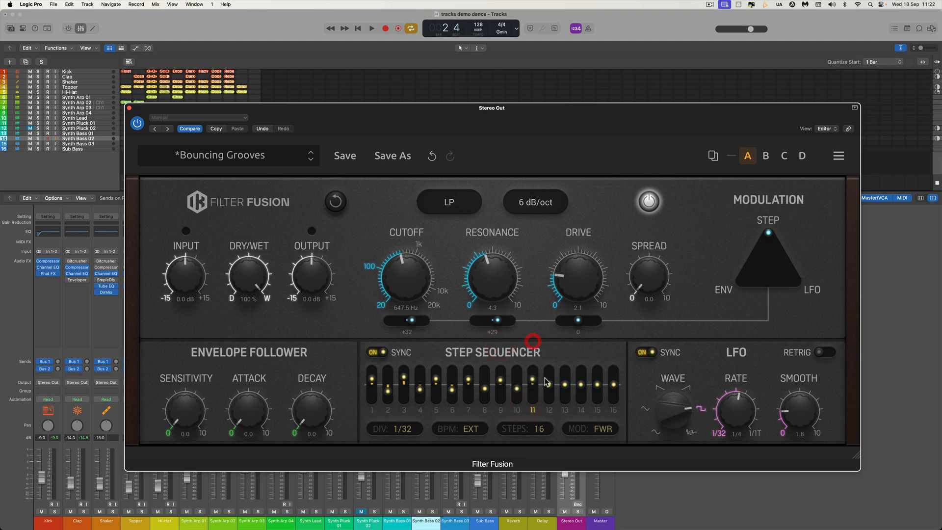
mouse_move(550, 388)
left_mouse_down()
mouse_move(554, 420)
mouse_move(566, 339)
left_mouse_up()
mouse_move(583, 384)
left_mouse_down()
mouse_move(589, 419)
mouse_move(598, 415)
mouse_move(598, 338)
left_mouse_up()
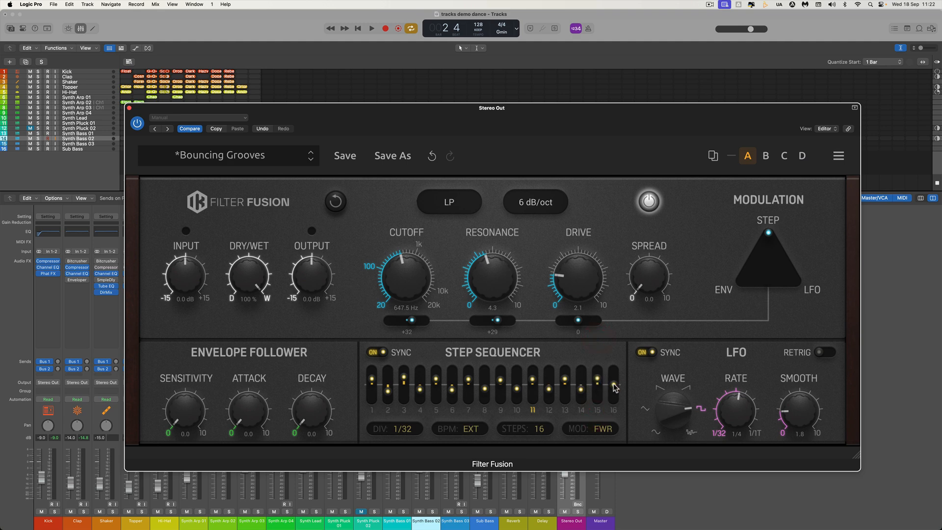
left_click_drag(614, 385, 616, 419)
Audition the alternating step pattern with the modulation mix fully at the Step corner.
left_click(761, 214)
key("space")
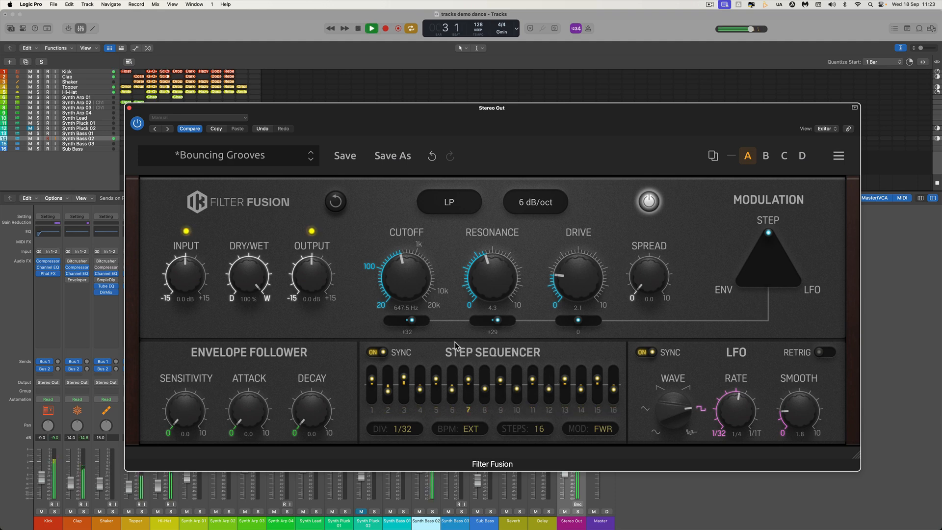
key("space")
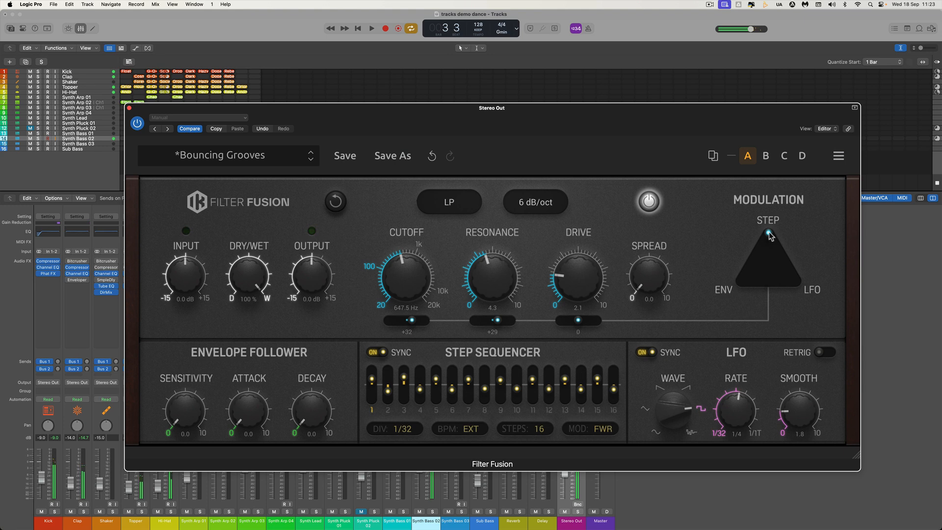
Move the modulation mix to the LFO corner and, during playback, blend it to about midway between Step and LFO.
left_click_drag(768, 233, 801, 255)
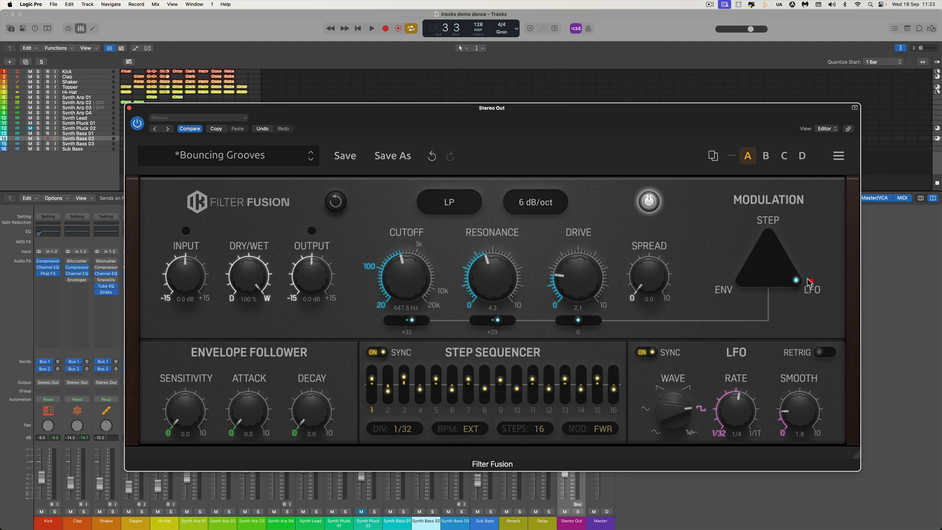
key("space")
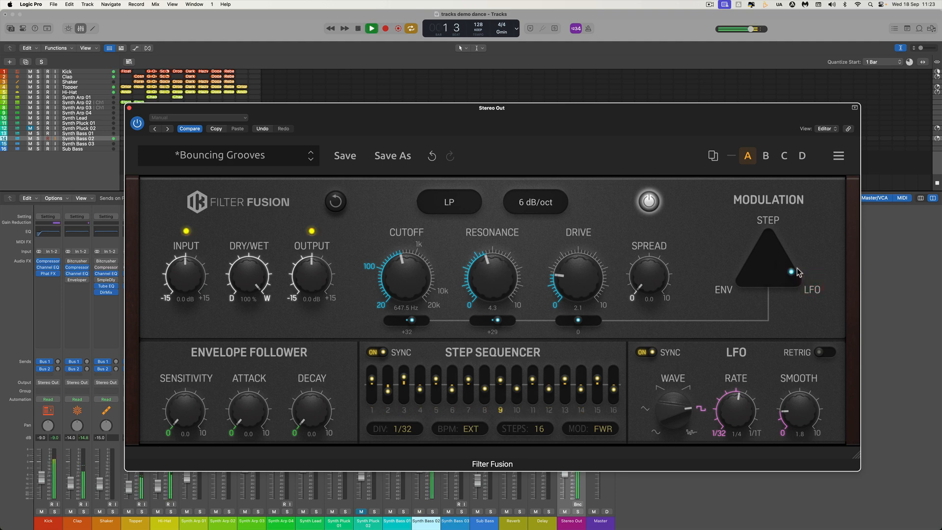
left_click_drag(796, 268, 798, 263)
left_click(788, 264)
key("space")
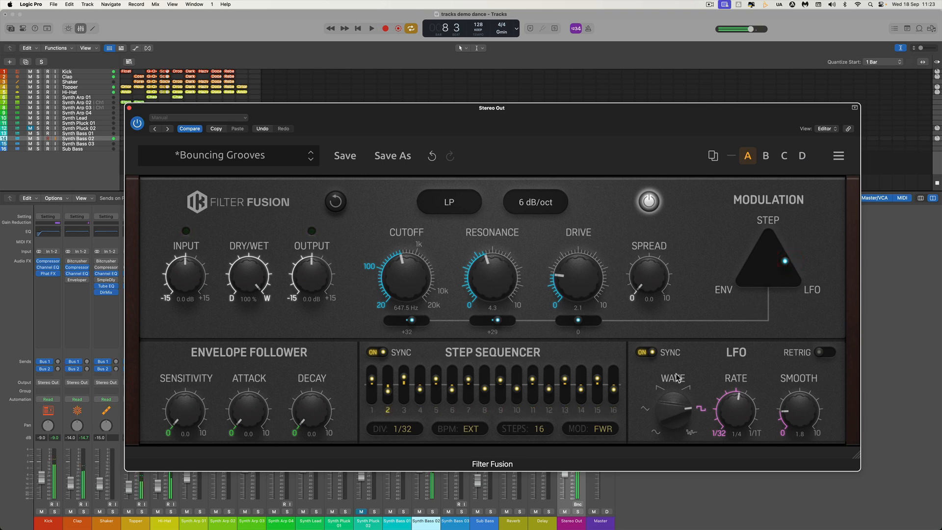
Switch the step sequencer mode to BWR and audition it with the blended modulation.
left_click(604, 427)
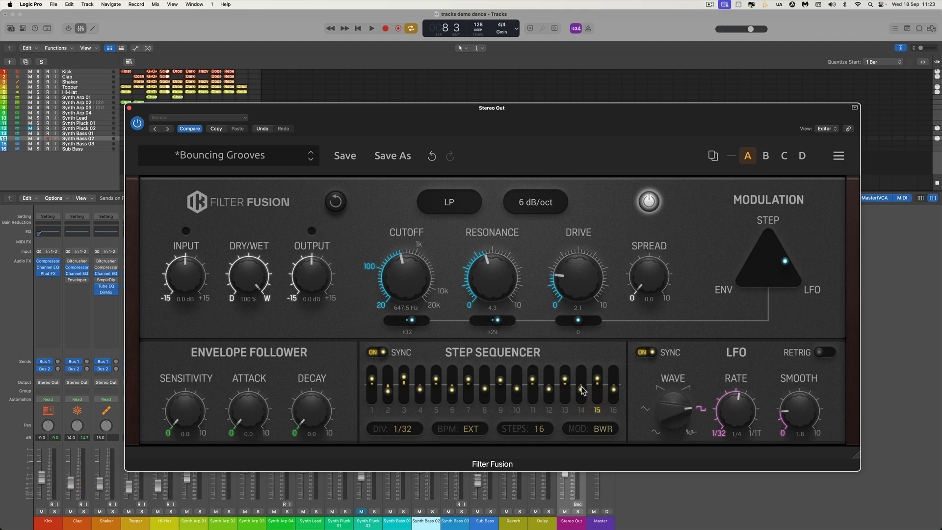
key("space")
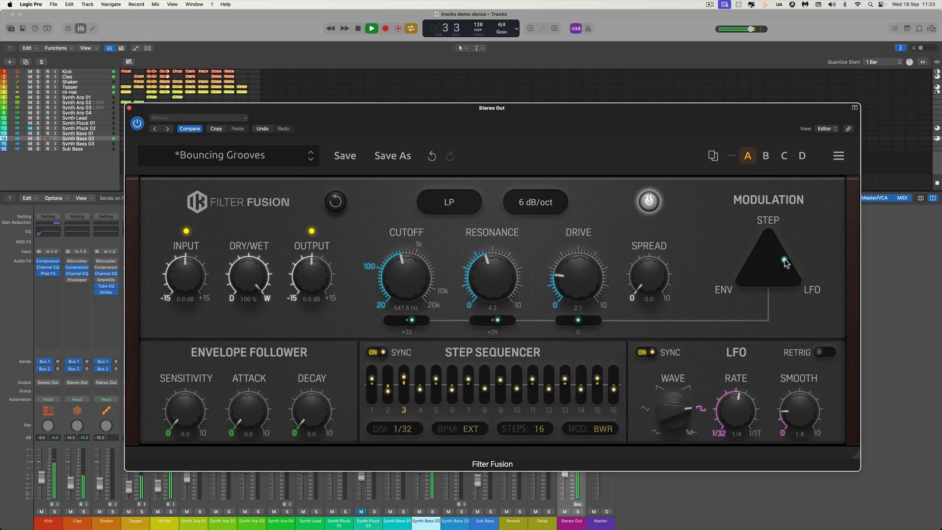
key("space")
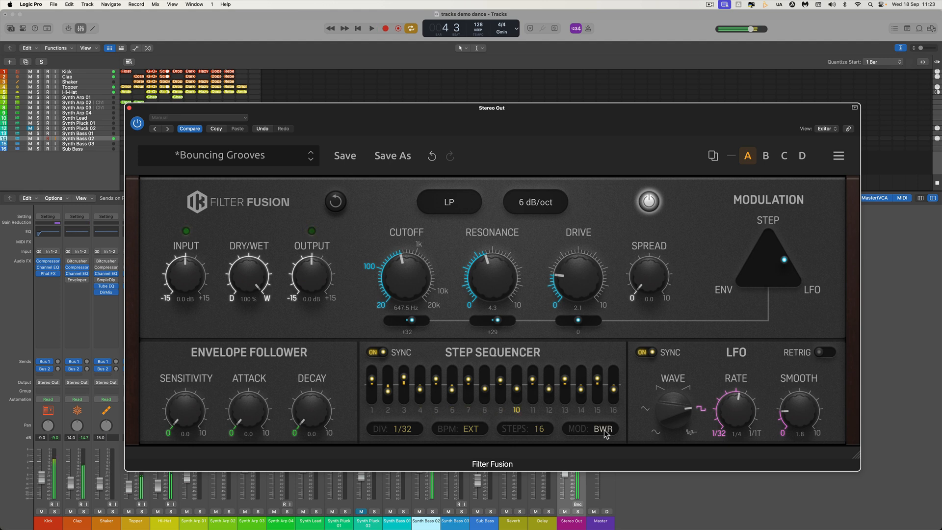
Change the step sequencer mode to BNF and audition it in a short playback pass.
left_click(605, 430)
left_click_drag(604, 430, 606, 437)
left_click(603, 452)
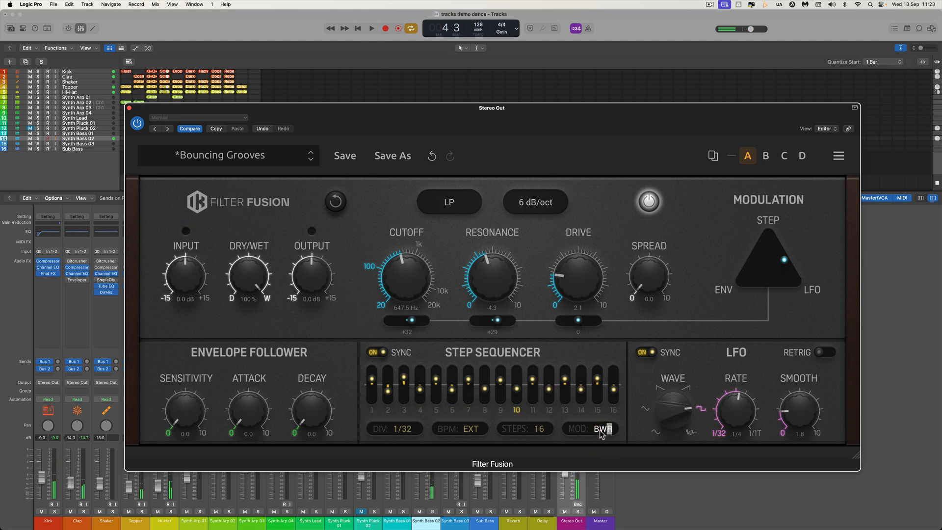
left_click(588, 430)
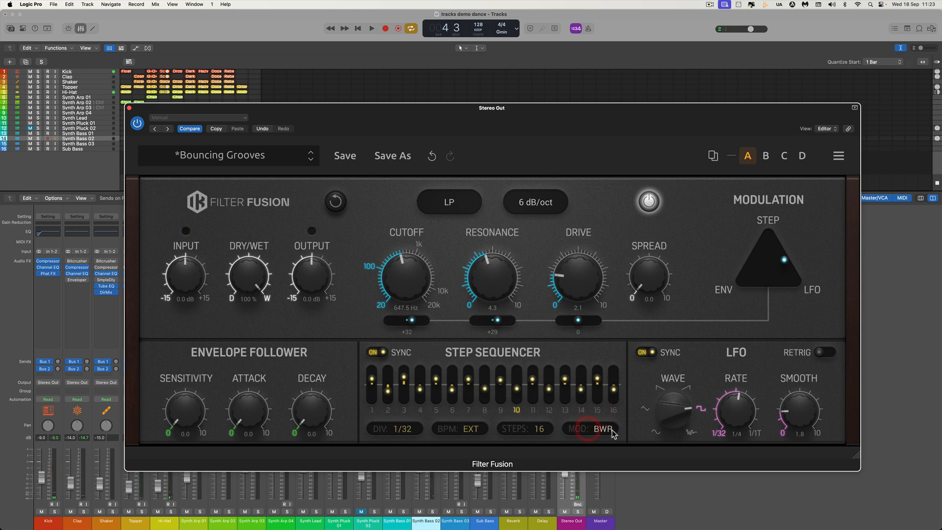
left_click_drag(612, 426, 612, 410)
key("space")
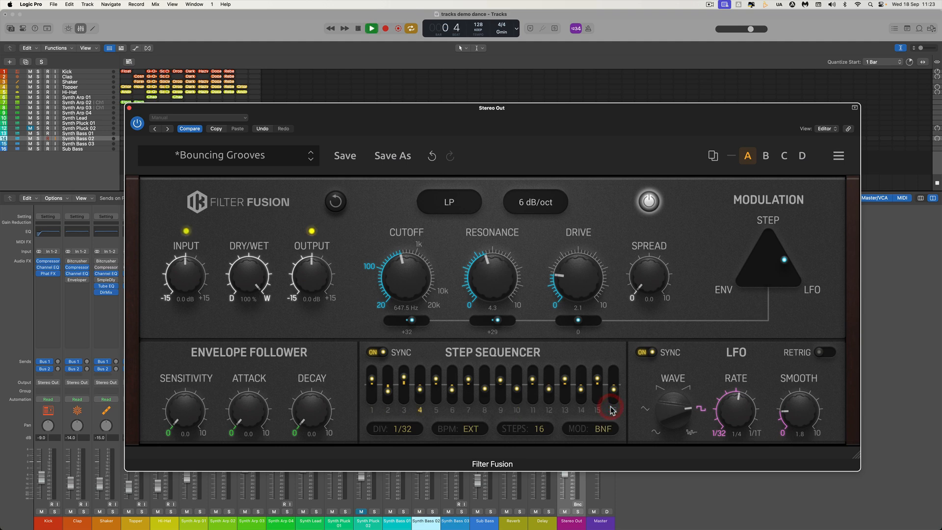
key("space")
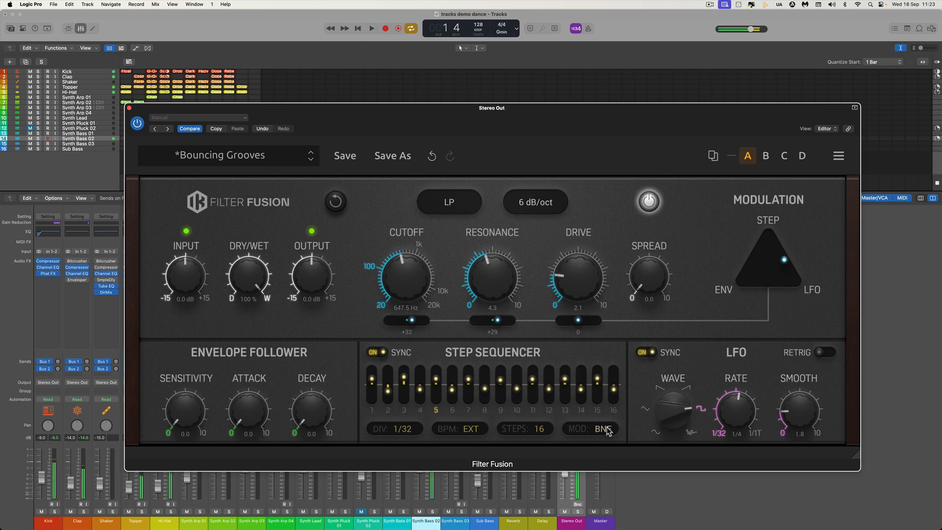
Set the step sequencer mode to RND and audition the random step order.
left_click_drag(607, 427, 608, 396)
key("space")
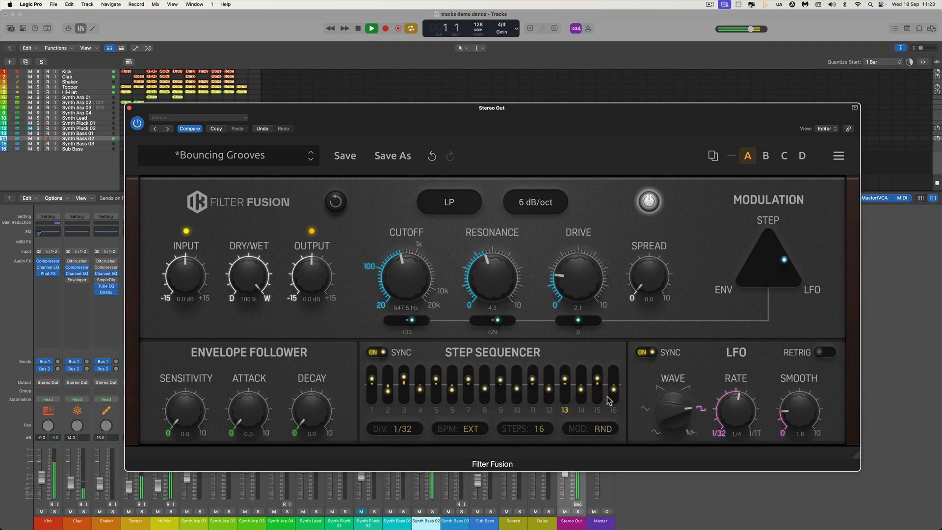
key("space")
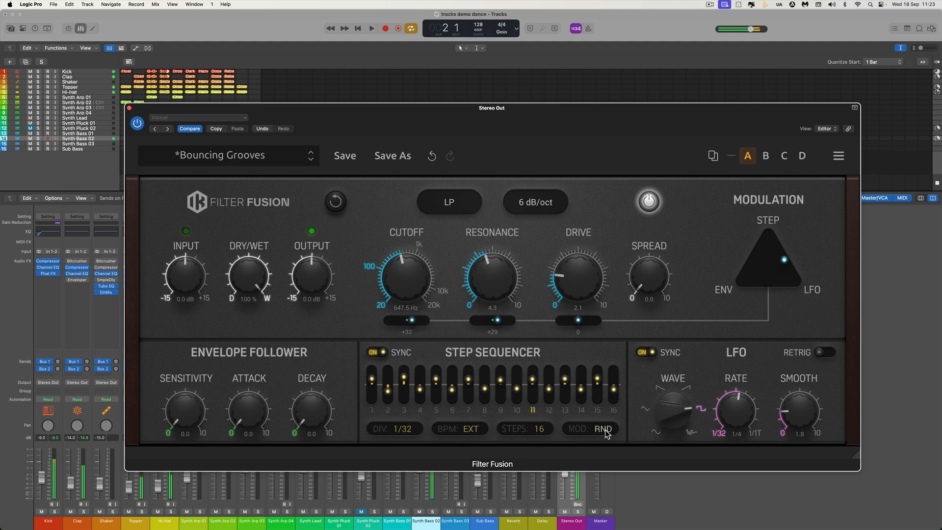
Return the step sequencer mode to FWR and move the modulation mix to the ENV corner.
left_click_drag(607, 429, 607, 479)
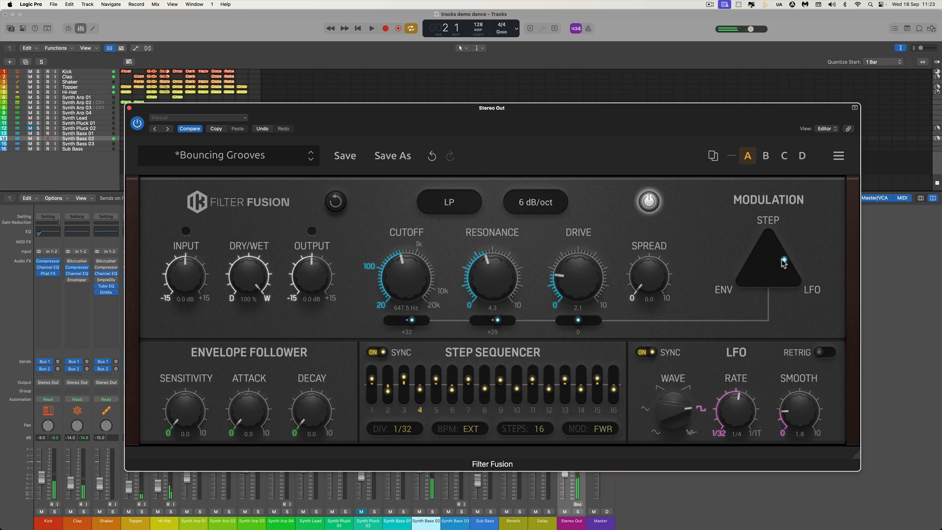
left_click_drag(784, 260, 724, 289)
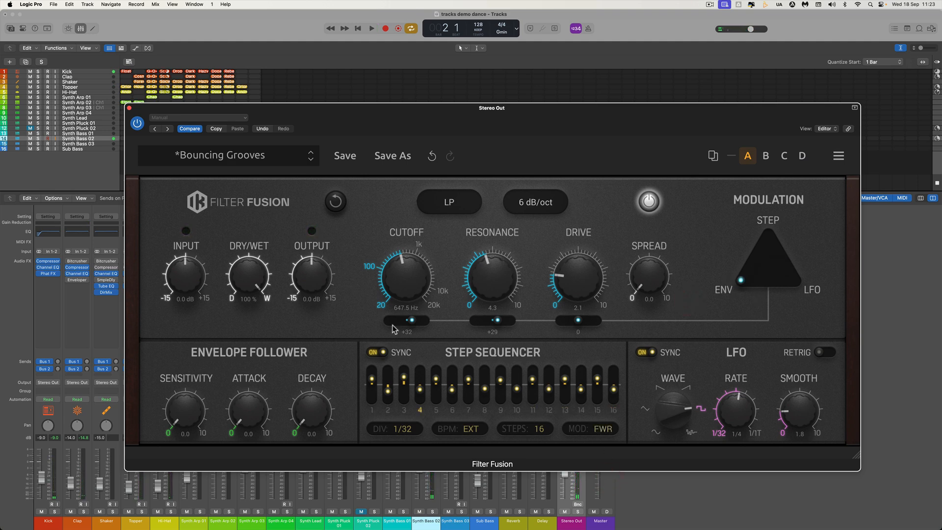
During playback, adjust the envelope follower to sensitivity 6.5, attack 3.4 and decay 1.9.
left_click_drag(178, 405, 159, 299)
key("space")
left_click_drag(247, 411, 236, 320)
left_click_drag(195, 407, 188, 360)
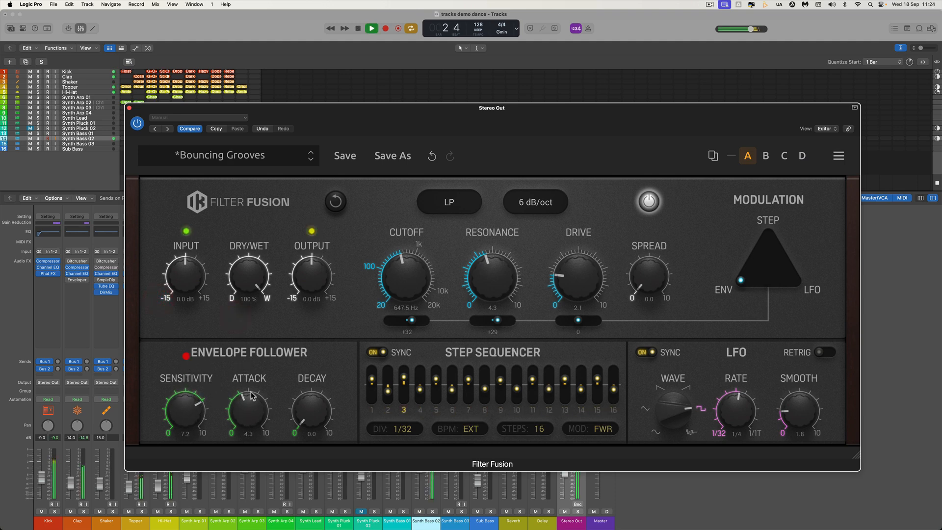
left_click_drag(251, 413, 249, 430)
left_click_drag(305, 416, 310, 381)
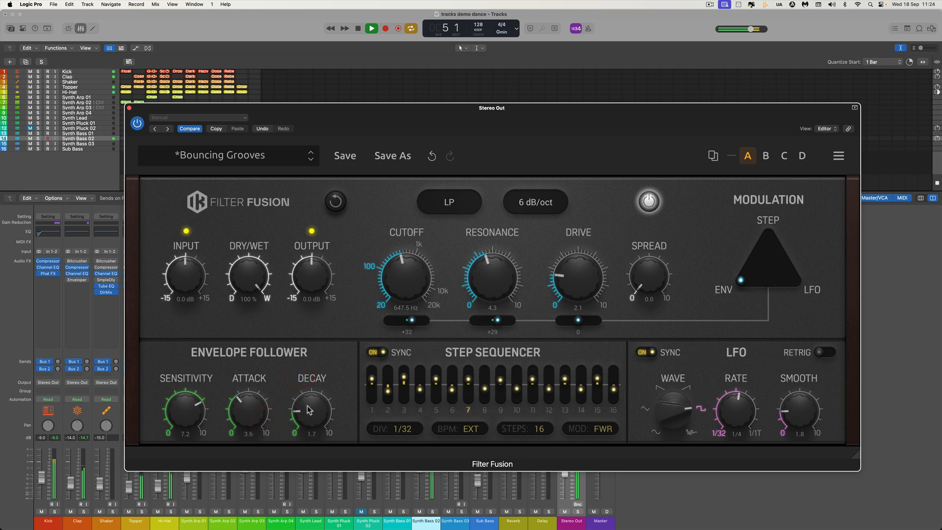
mouse_move(250, 411)
left_mouse_down()
mouse_move(196, 423)
mouse_move(257, 412)
left_mouse_up()
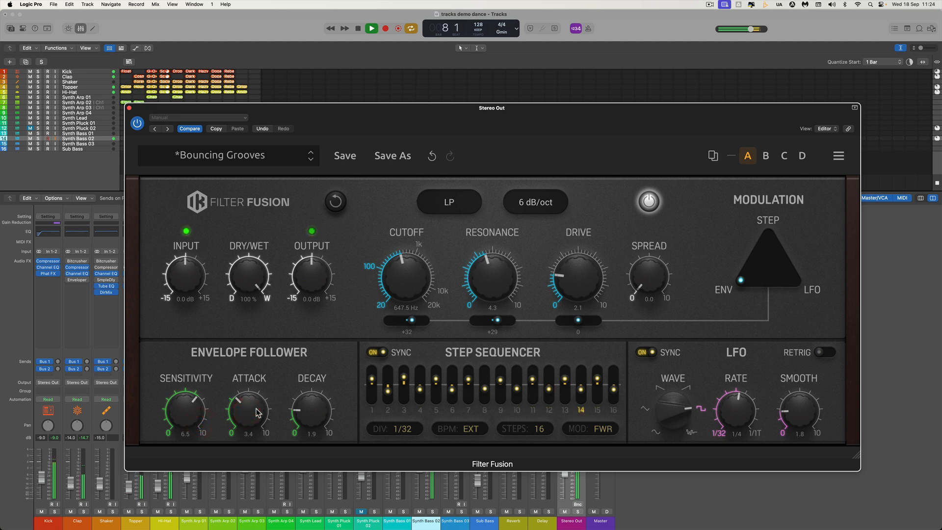
key("space")
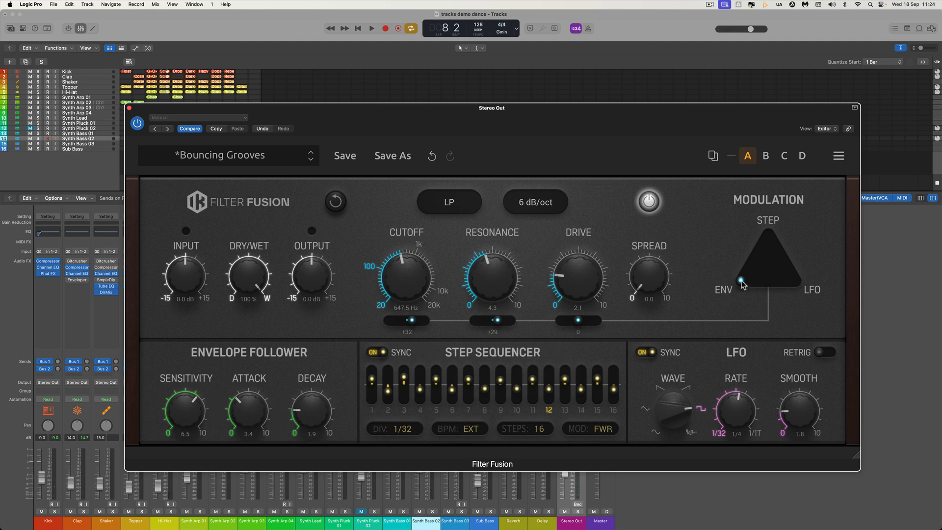
Blend the modulation mix to near the centre of the triangle and audition the combined sources.
mouse_move(743, 282)
left_mouse_down()
mouse_move(763, 282)
mouse_move(749, 277)
mouse_move(759, 247)
mouse_move(739, 282)
mouse_move(761, 283)
mouse_move(735, 266)
mouse_move(735, 252)
mouse_move(764, 269)
left_mouse_up()
key("space")
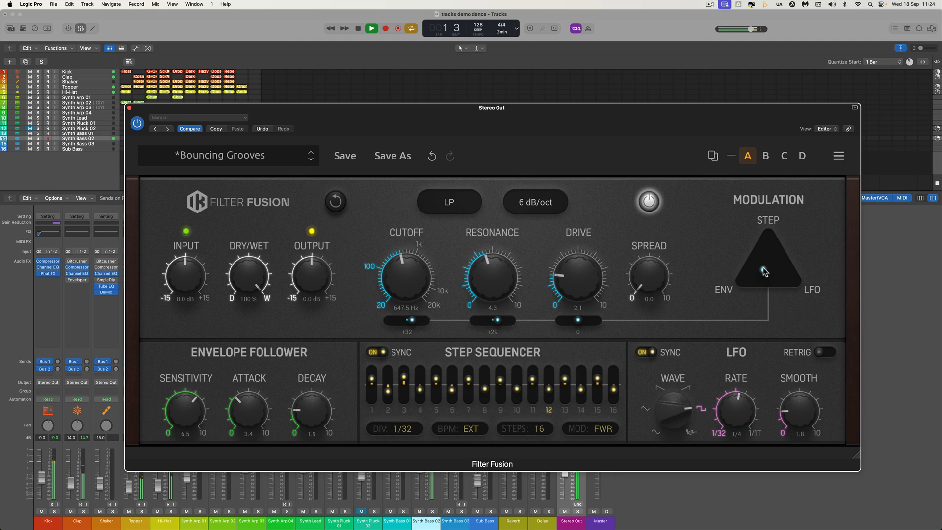
key("space")
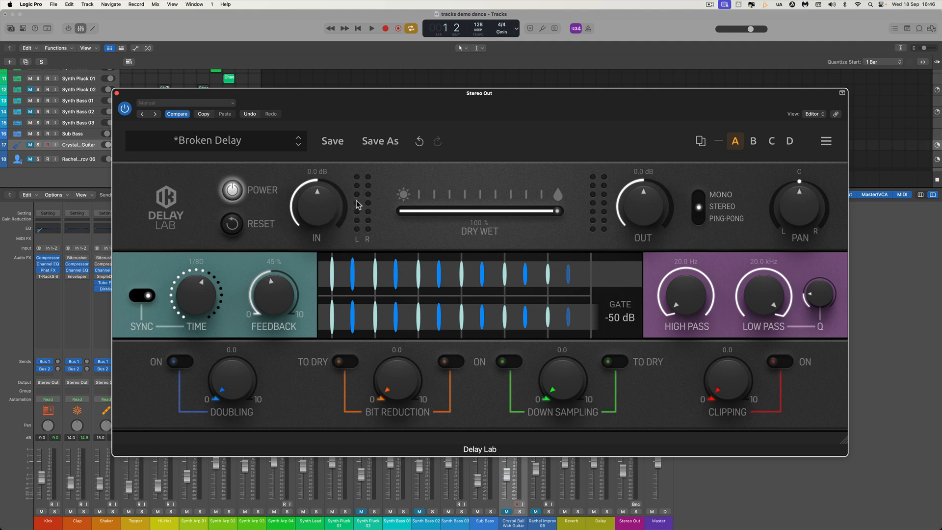
In Delay Lab, lower the dry/wet mix to 46 % and try Ping-Pong mode before returning to Stereo.
left_click_drag(559, 213, 471, 212)
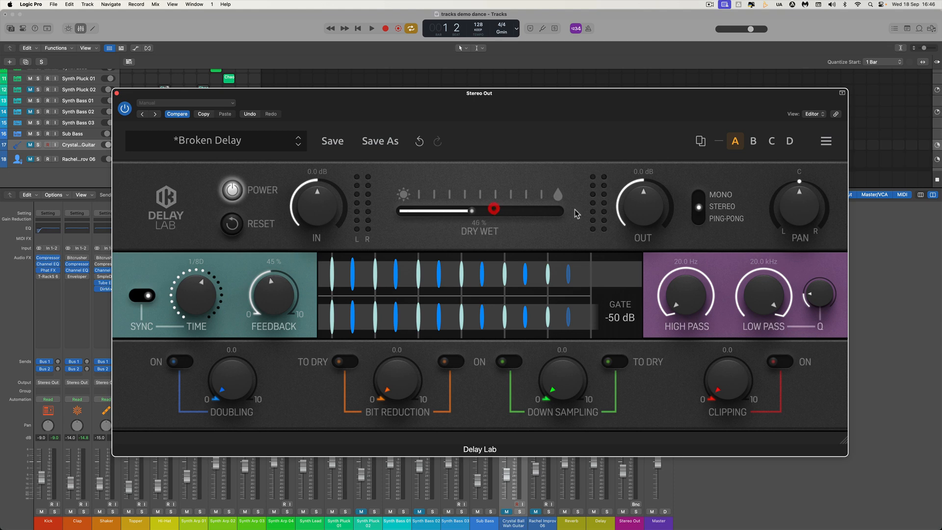
left_click(695, 220)
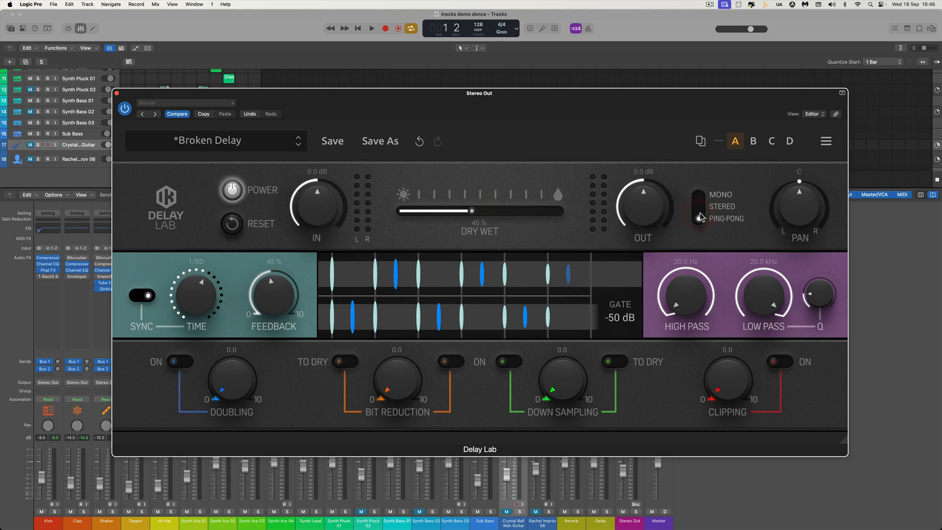
left_click(700, 213)
left_click(699, 208)
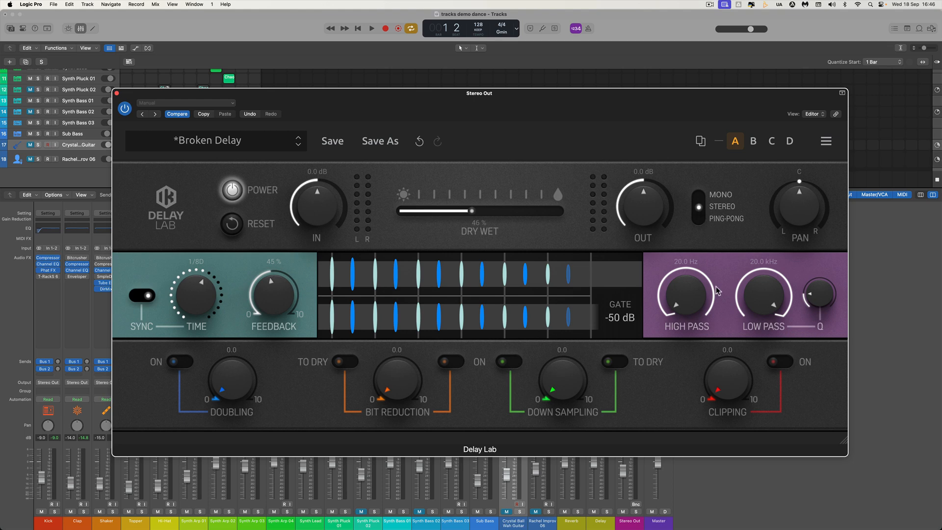
Sweep the delay's high pass up to 900 Hz and its low pass down, resetting each filter to its default.
left_click_drag(693, 320, 687, 287)
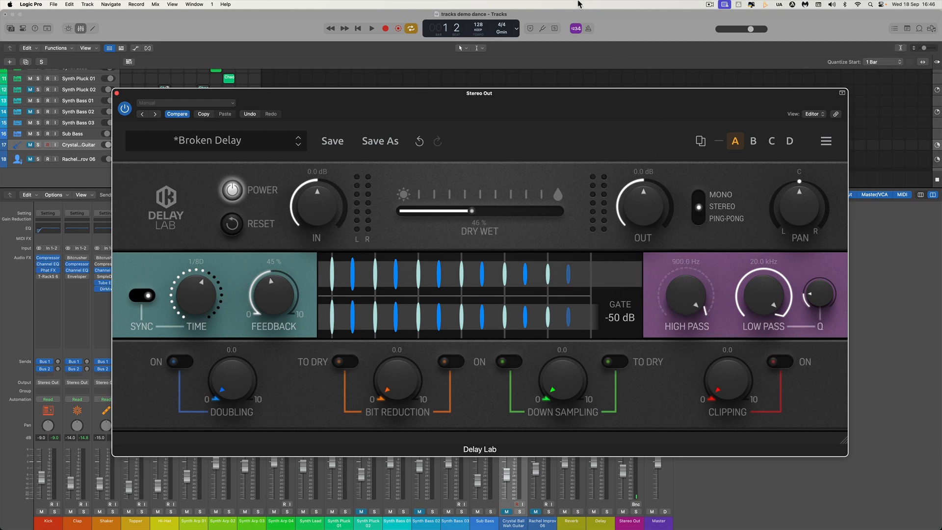
double_click(687, 287)
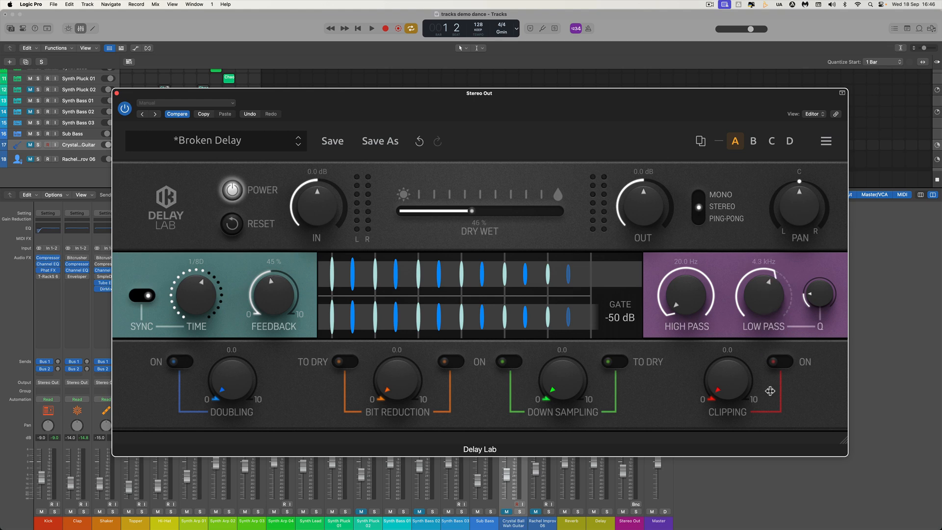
left_click_drag(768, 297, 775, 315)
double_click(767, 309)
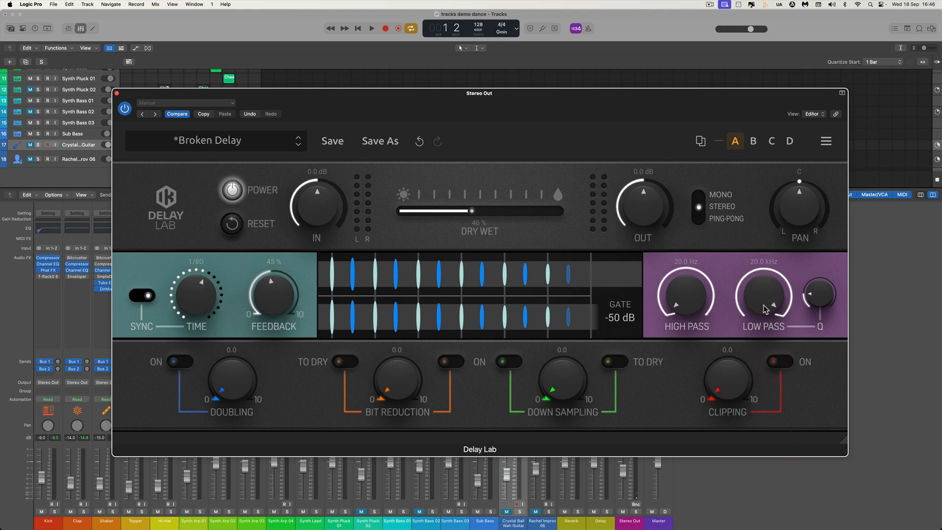
Enable the clipping effect, demonstrate its amount control and switch it off again.
left_click(781, 362)
left_click_drag(741, 369, 737, 452)
left_click(780, 362)
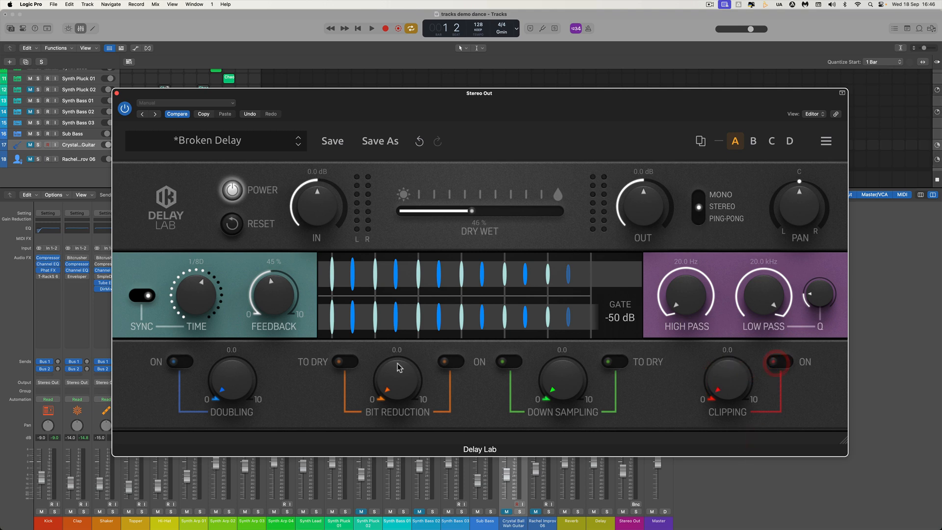
Try bit reduction and down sampling with their To Dry options, and switch both effects off again.
left_click(456, 362)
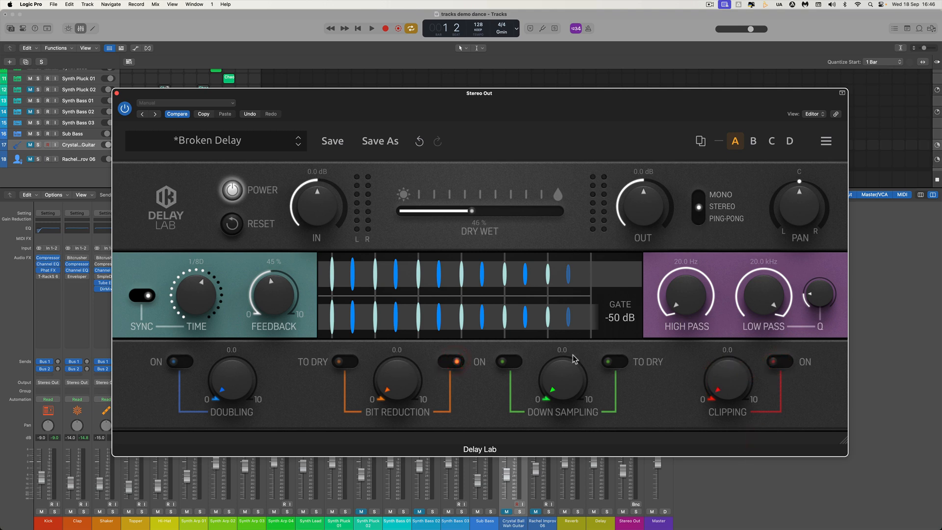
left_click(513, 362)
left_click(345, 362)
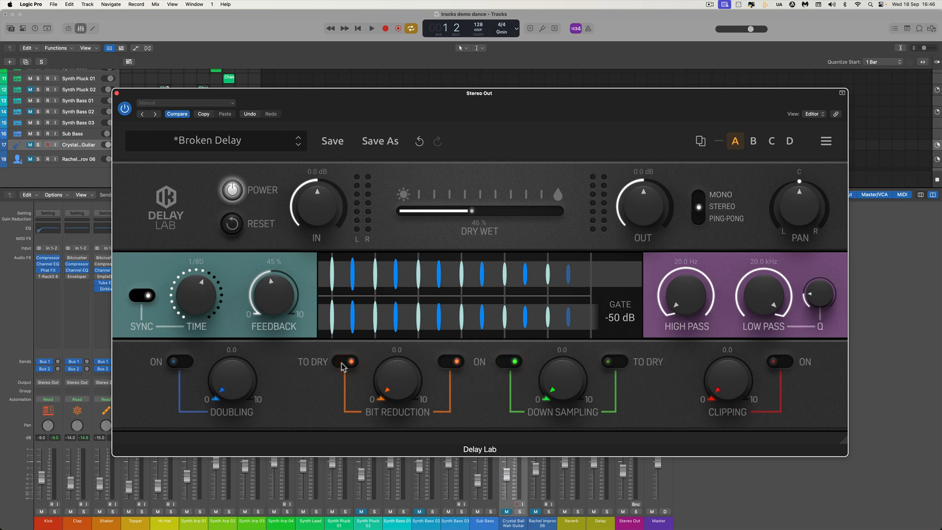
left_click(621, 362)
left_click(507, 366)
left_click(450, 361)
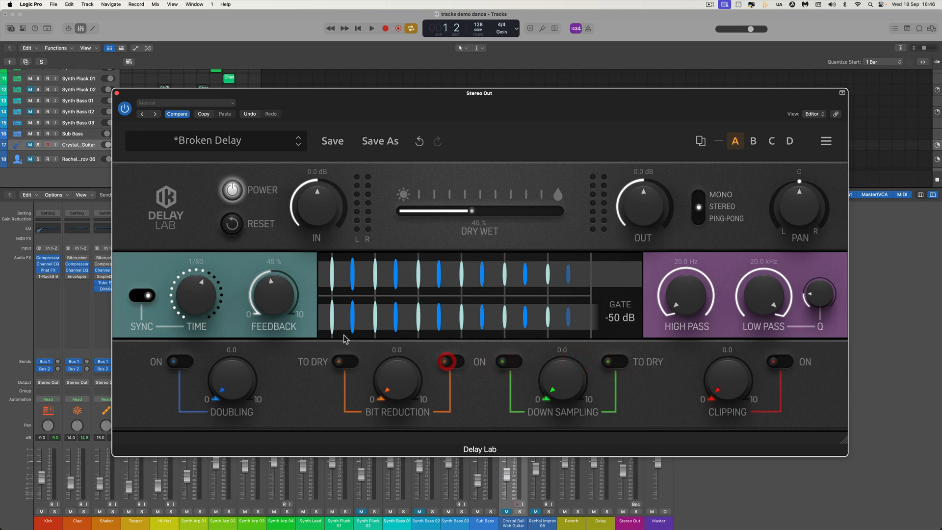
Toggle the delay's tempo sync off and on, and set the delay time to 1/8D.
left_click(144, 296)
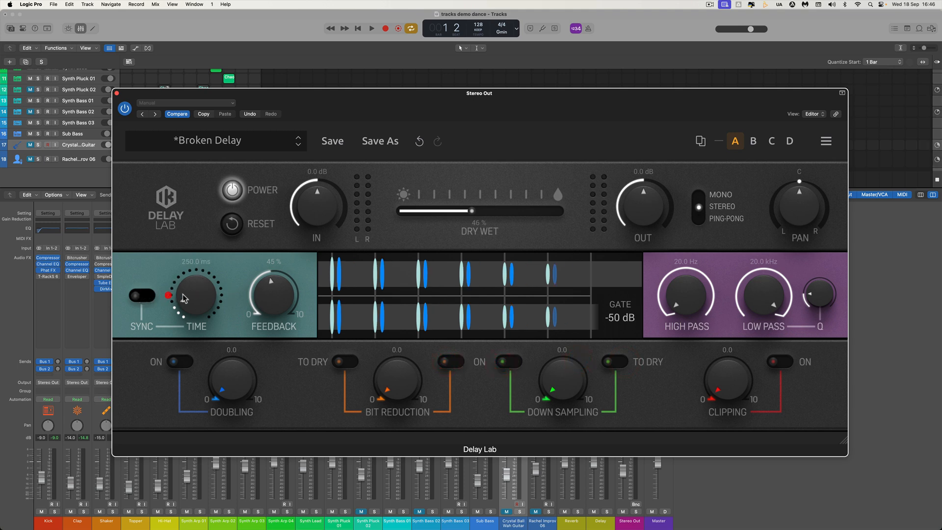
left_click(144, 297)
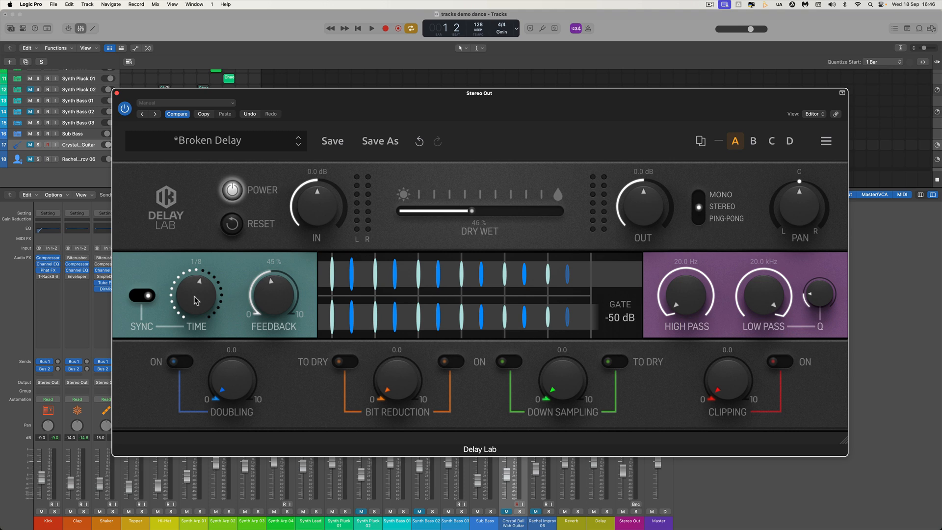
left_click_drag(196, 301, 196, 293)
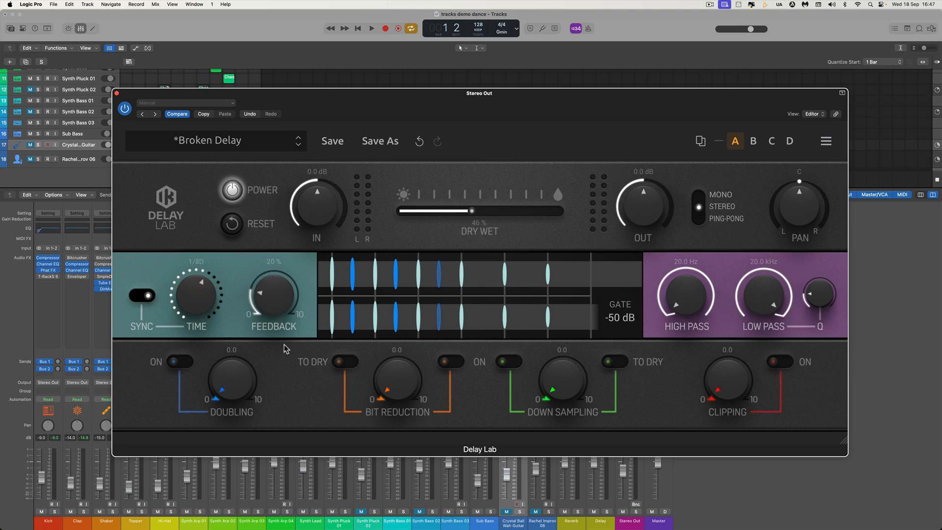
Set the delay feedback to about 30 %, and try doubling at 0.9 before disabling it.
left_click_drag(274, 301, 275, 329)
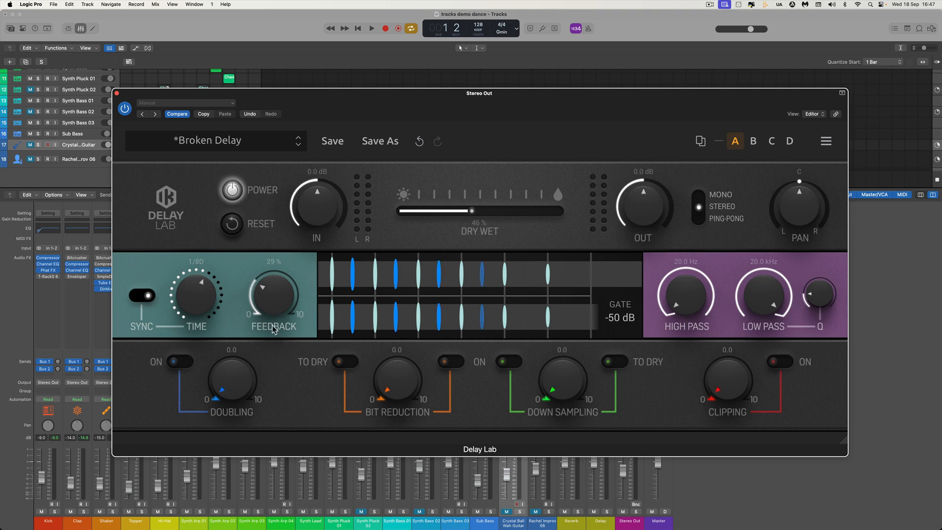
left_click(182, 365)
left_click_drag(238, 389, 227, 369)
left_click(175, 364)
Set the dry/wet mix to 28 % and the feedback to 26 %, and audition the delay on the mix.
left_click_drag(470, 214, 448, 216)
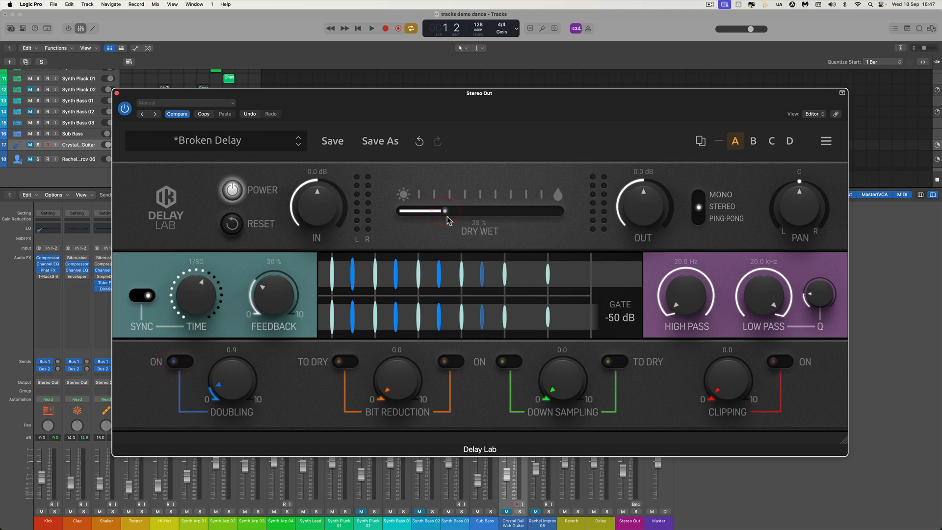
left_click_drag(271, 301, 272, 308)
key("space")
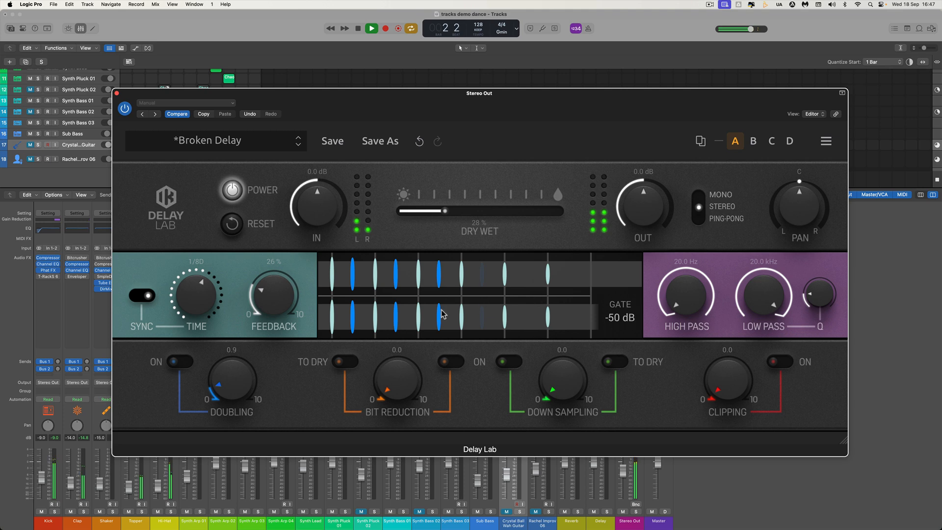
key("space")
Raise the gate to 0.0 dB, set dry/wet to 100 %, and lower the gate to -10 dB during playback.
left_click_drag(619, 322, 615, 216)
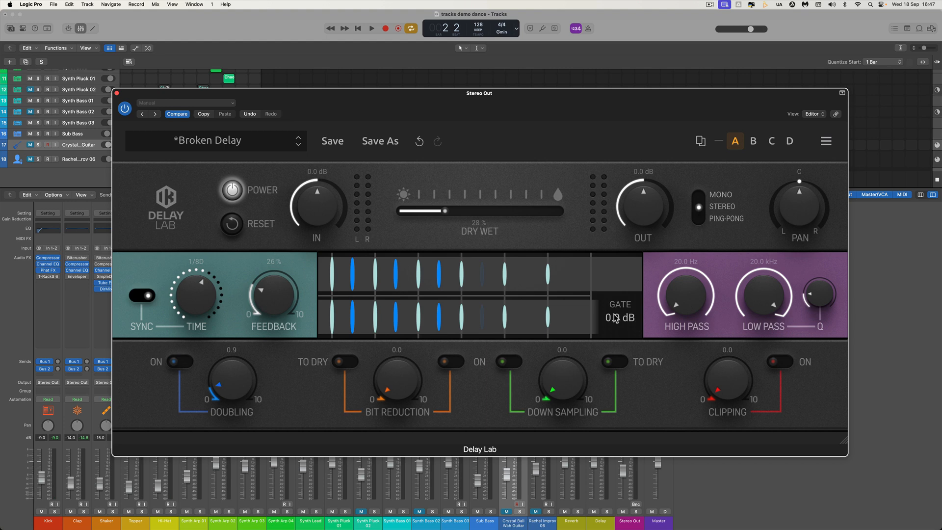
left_click_drag(449, 212, 606, 242)
key("space")
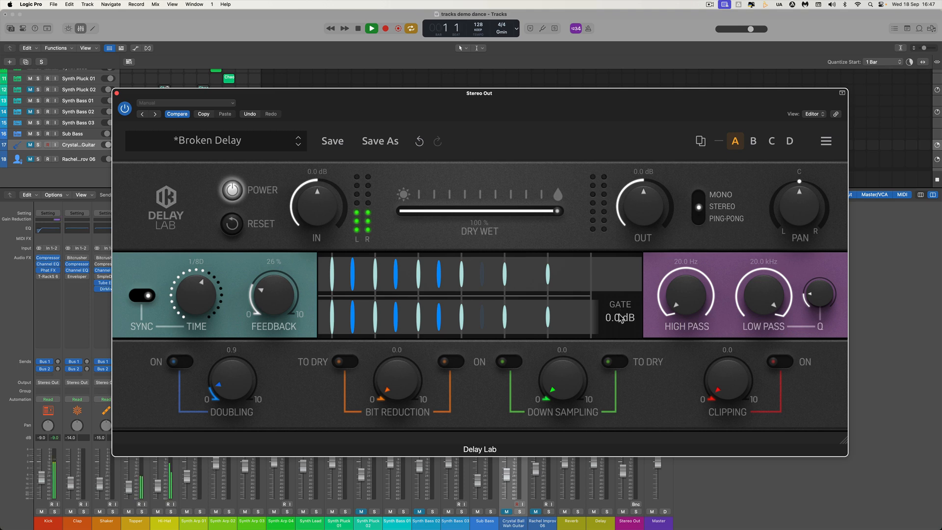
left_click_drag(622, 314, 617, 327)
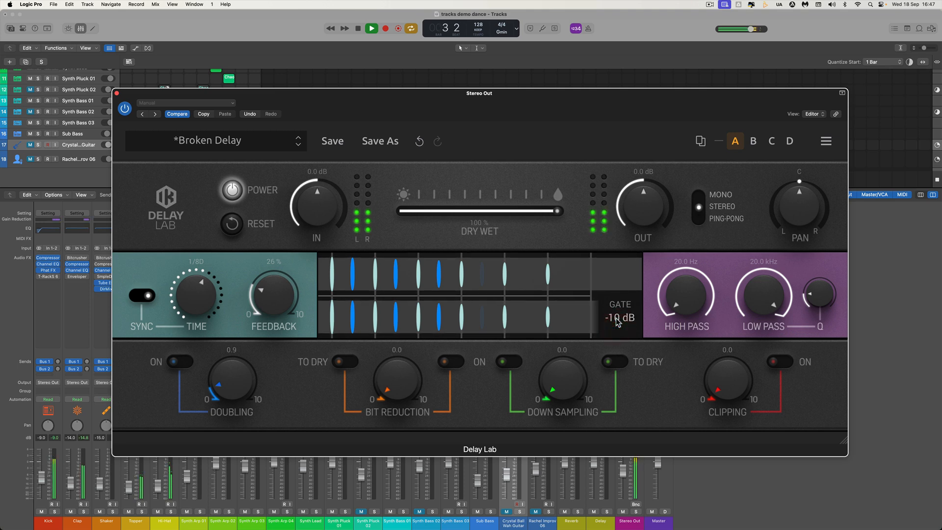
key("space")
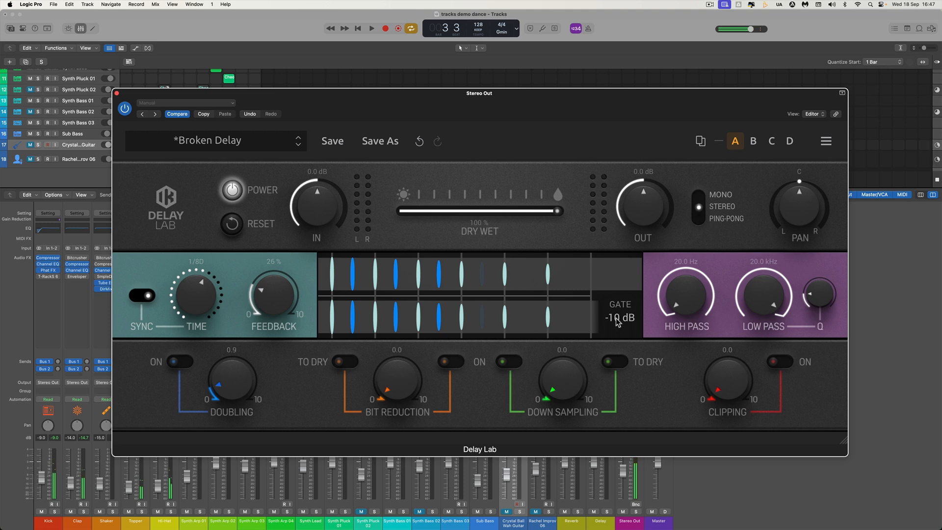
During playback, set the gate to -17 dB, the high pass to 218.5 Hz and the low pass to 3.9 kHz.
key("space")
left_click_drag(617, 322, 619, 324)
left_click_drag(678, 289, 679, 221)
left_click_drag(758, 305, 761, 363)
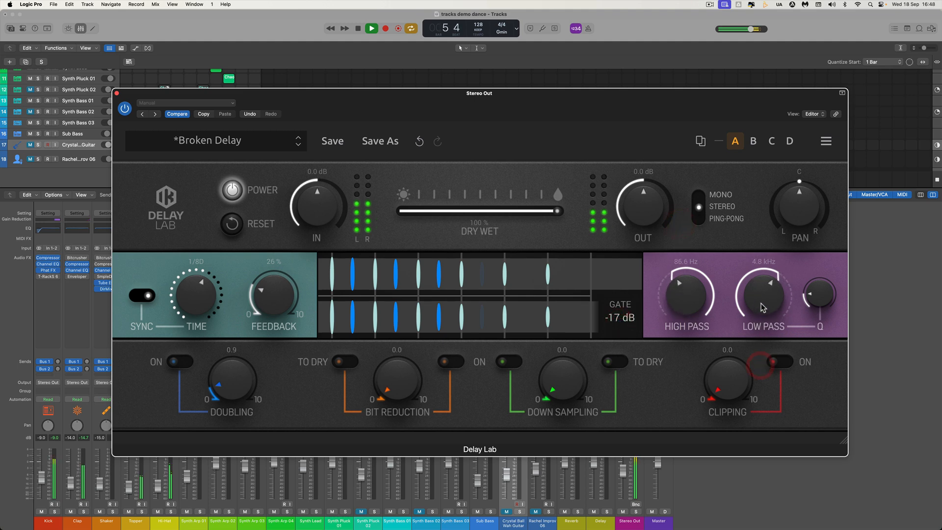
left_click_drag(761, 303, 760, 314)
left_click_drag(687, 299, 689, 252)
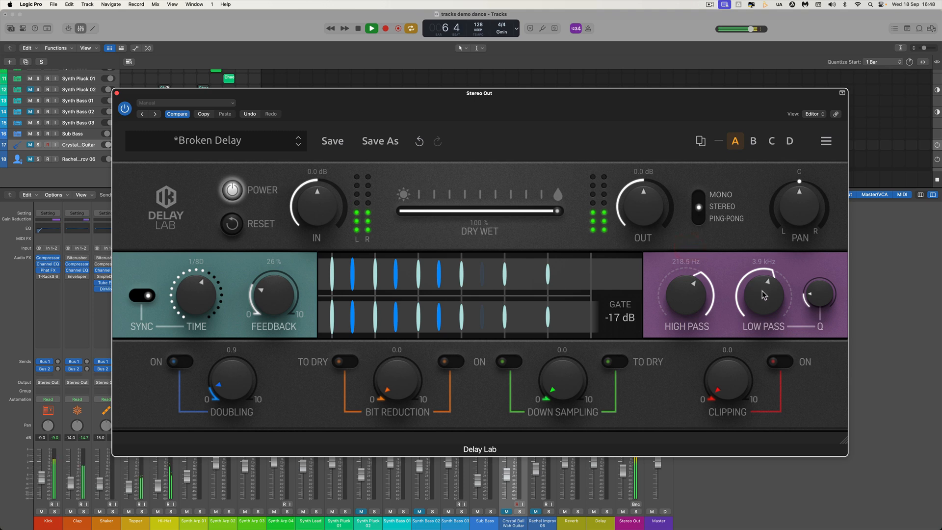
Lower the low pass to 2.2 kHz, raise the filter Q, set the gate to -18 dB and stop playback.
left_click_drag(764, 295, 764, 327)
left_click_drag(817, 304, 814, 248)
left_click_drag(620, 324, 620, 328)
key("space")
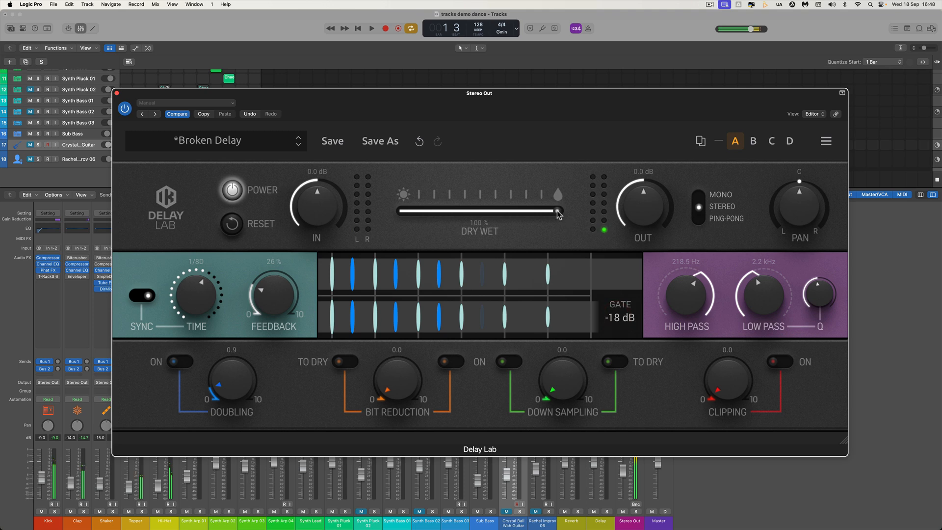
Reduce the dry/wet mix to 62 % and audition the gated, filtered delay against the dry signal.
left_click_drag(557, 212, 531, 216)
key("space")
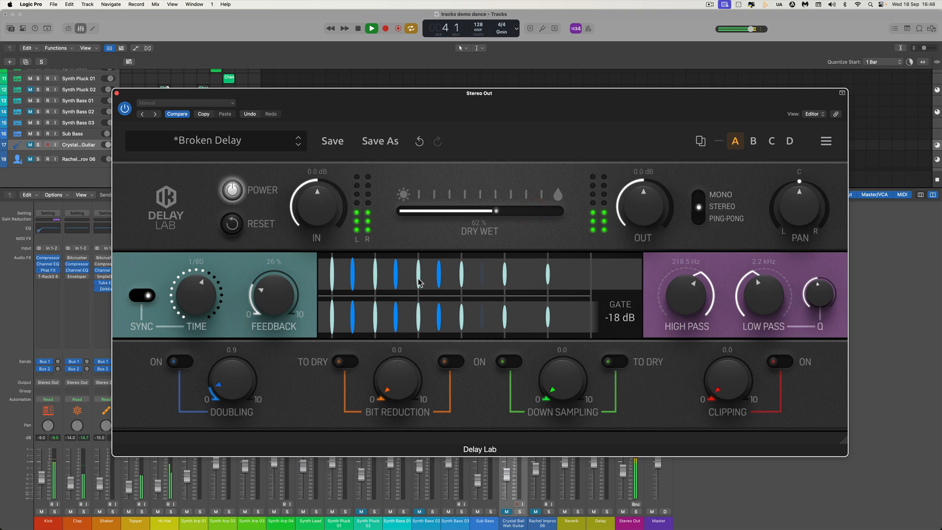
key("space")
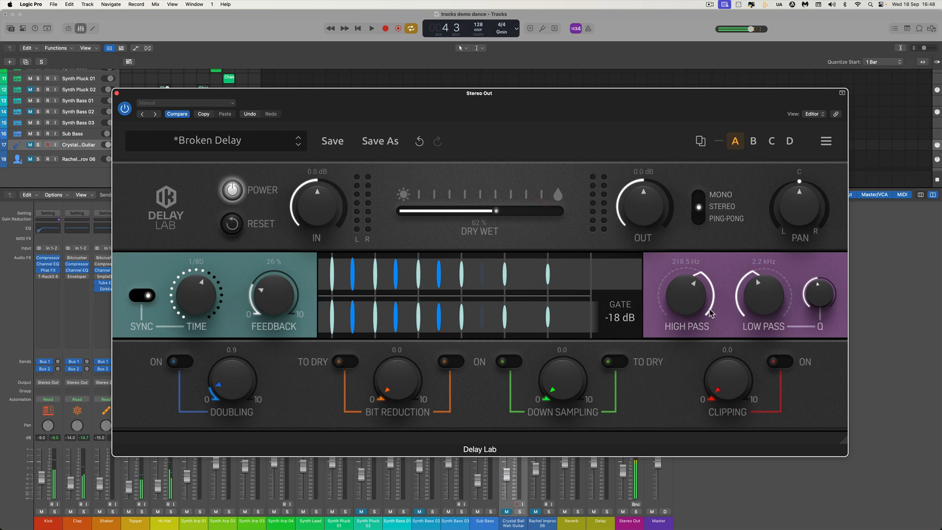
Set the high pass to 592.8 Hz and the low pass to 3.9 kHz, and start playback to audition them.
left_click_drag(752, 306, 753, 248)
left_click_drag(699, 297, 701, 279)
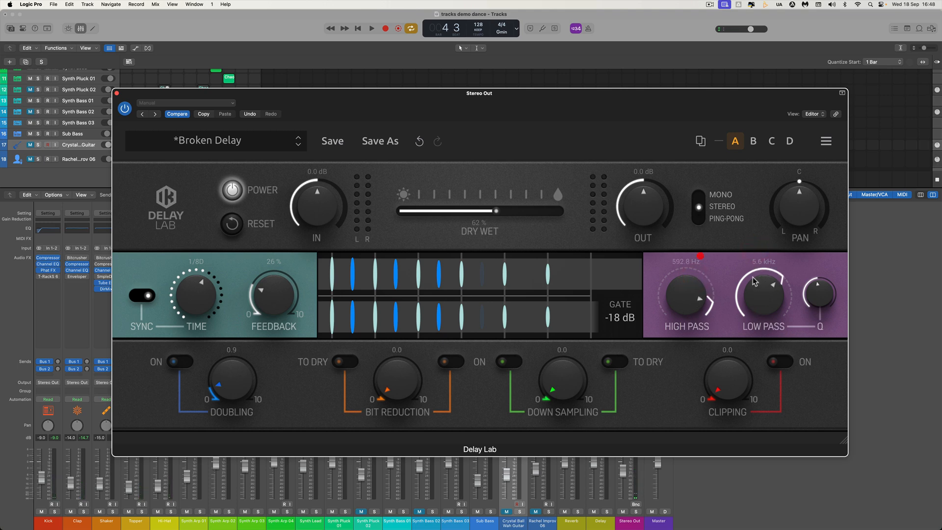
left_click_drag(767, 293, 768, 312)
key("space")
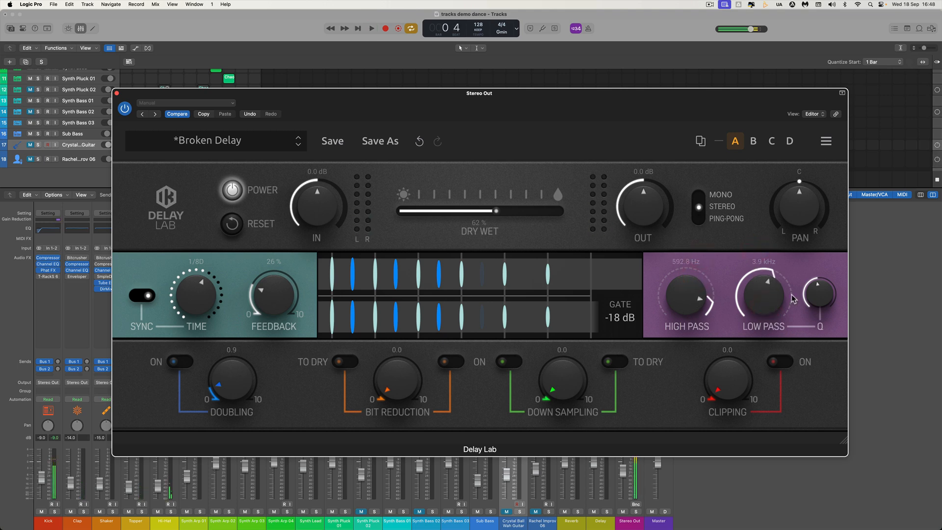
Play the mix, lower the high pass to 551.5 Hz, set the gate to -16 dB and stop playback.
key("space")
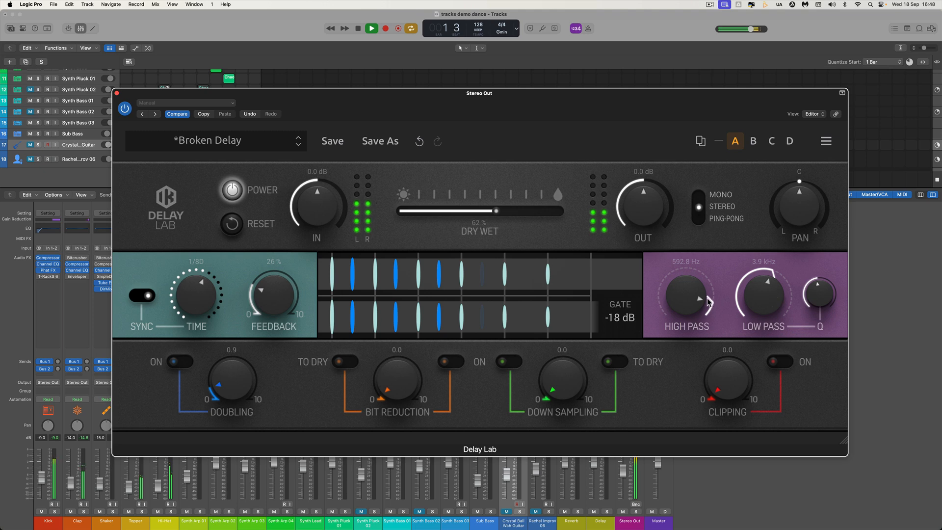
left_click_drag(698, 300, 698, 306)
key("space")
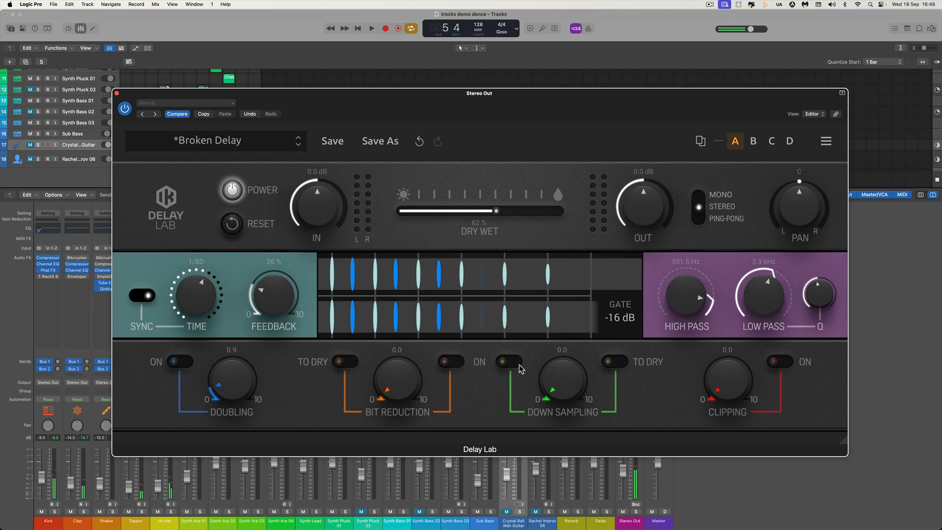
During playback, turn on down sampling, set it to 3.8 and raise the low pass to 4.2 kHz.
key("space")
left_click_drag(565, 380, 558, 309)
left_click_drag(567, 370, 563, 354)
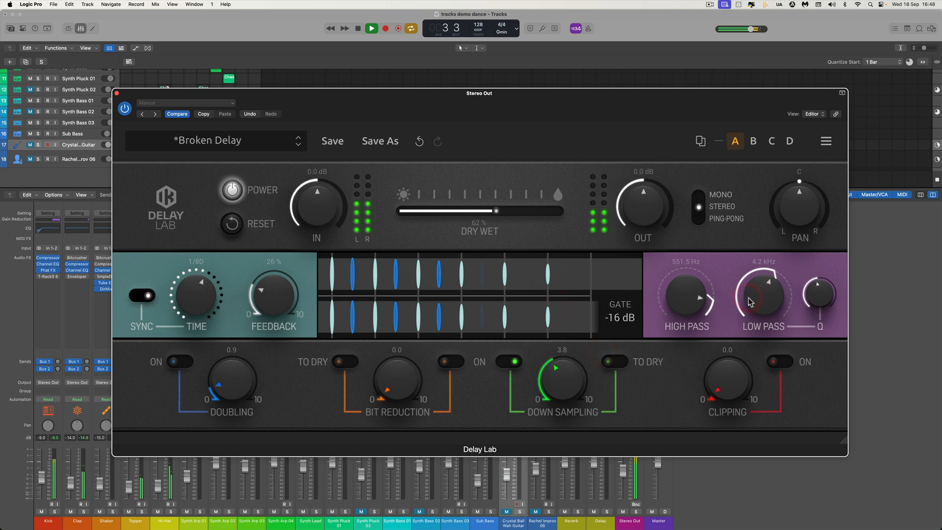
Audition different gate thresholds, settle on -17 dB with feedback at 29 %, and stop playback.
left_click_drag(621, 318, 621, 314)
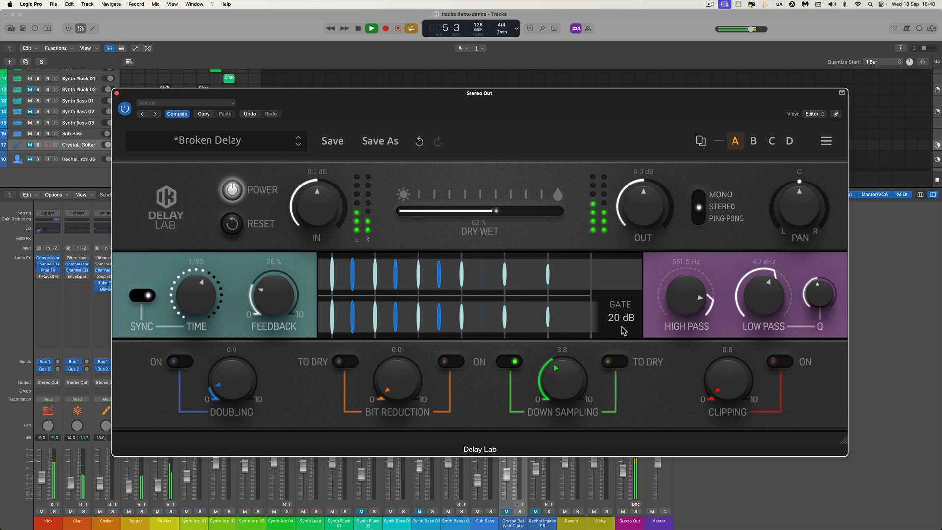
left_click_drag(623, 331, 622, 313)
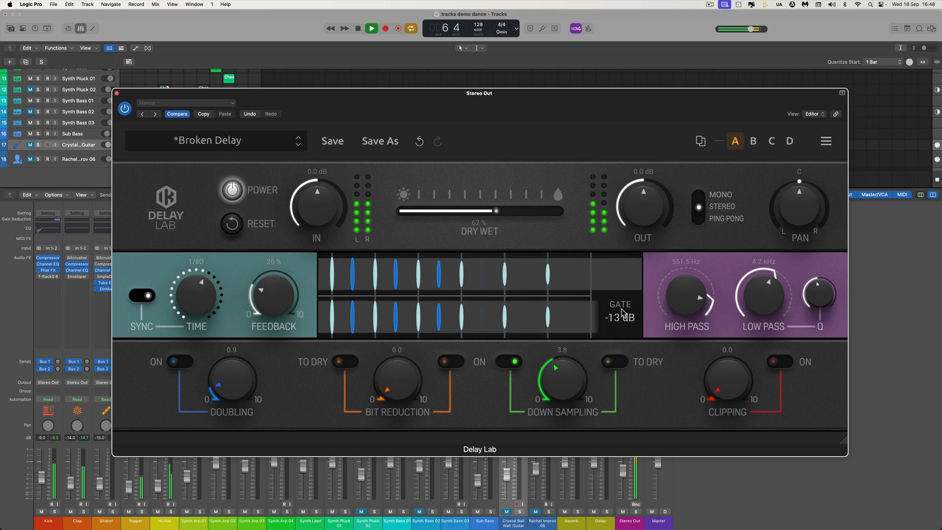
left_click_drag(285, 294, 284, 291)
left_click_drag(620, 314, 618, 319)
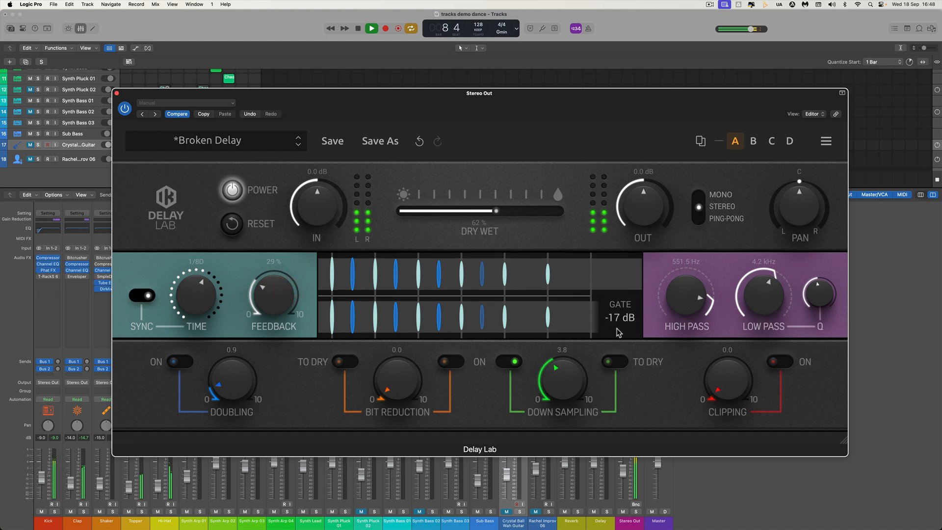
key("space")
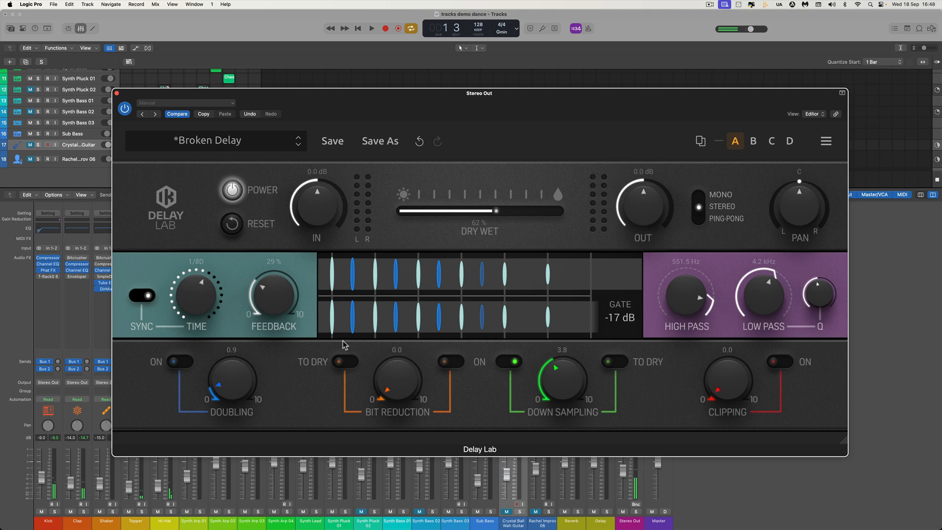
Mute the Kick through Hi-Hat tracks, unmute the Crystal Ball Wah Guitar track and start playback.
left_click(41, 512)
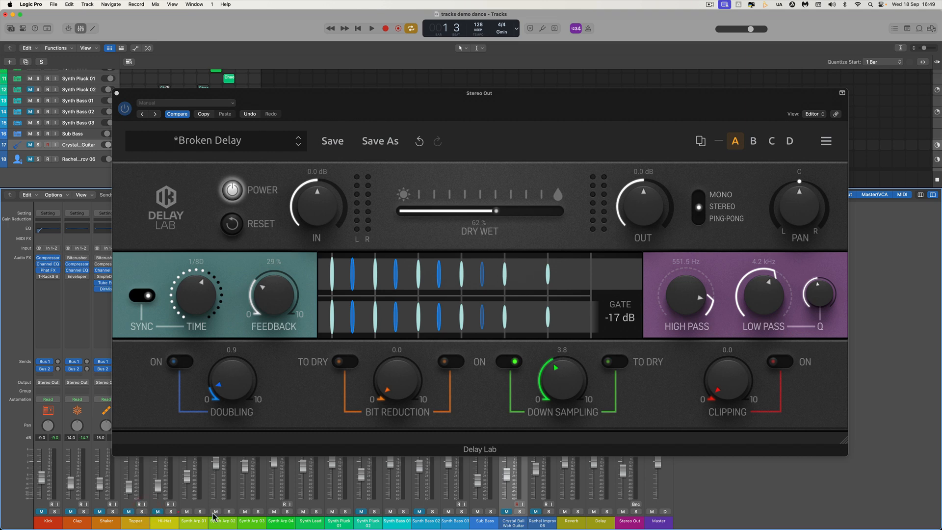
left_click(507, 513)
key("space")
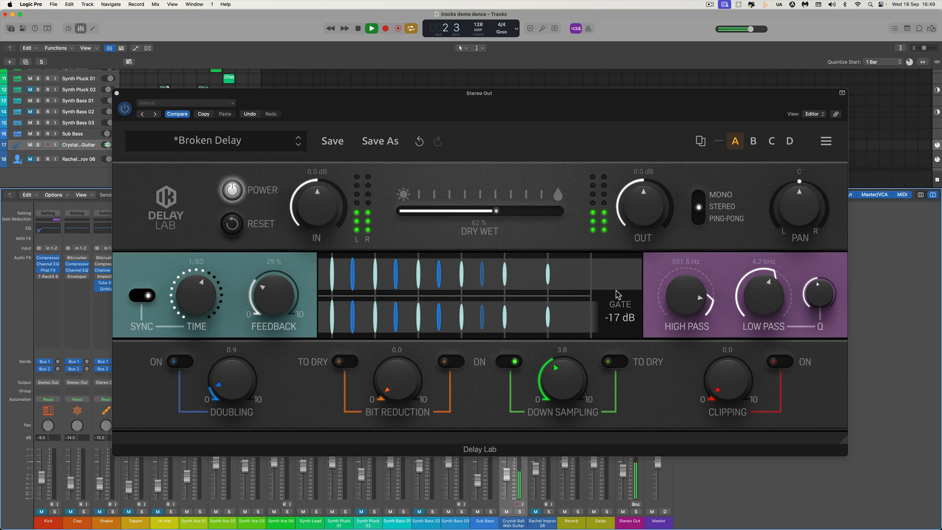
Lower the gate to -127 dB and turn off down sampling while the guitar plays.
left_click_drag(619, 304, 626, 407)
left_click_drag(618, 319, 626, 371)
left_click_drag(623, 325, 628, 367)
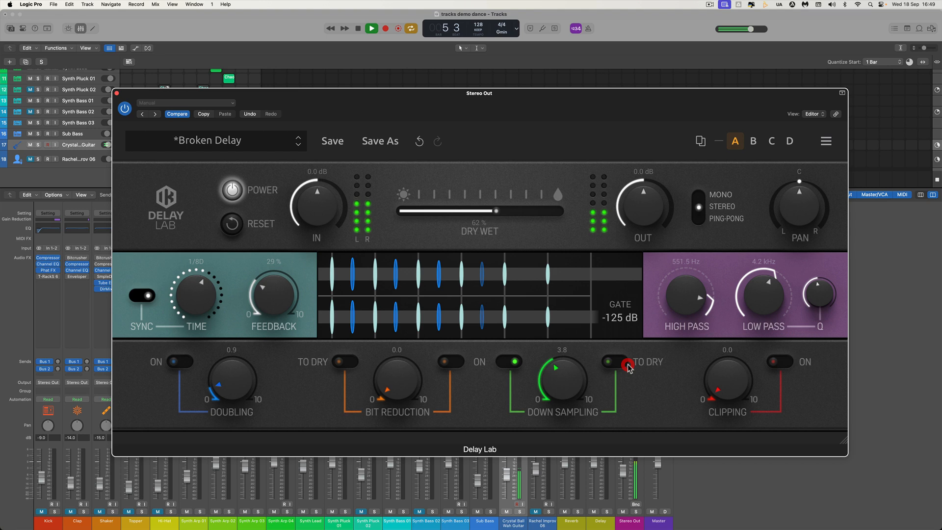
left_click(509, 364)
left_click_drag(615, 318, 620, 323)
Set the high pass to 109.3 Hz and the low pass to 1.3 kHz, stopping playback while adjusting.
left_click_drag(701, 281, 726, 343)
left_click_drag(759, 295, 766, 357)
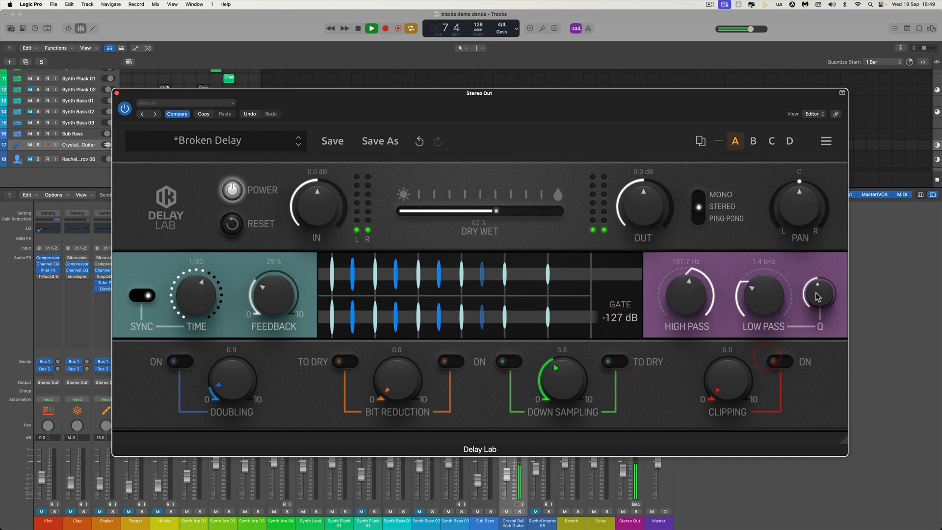
left_click_drag(682, 302, 759, 294)
key("space")
left_click_drag(690, 302, 690, 309)
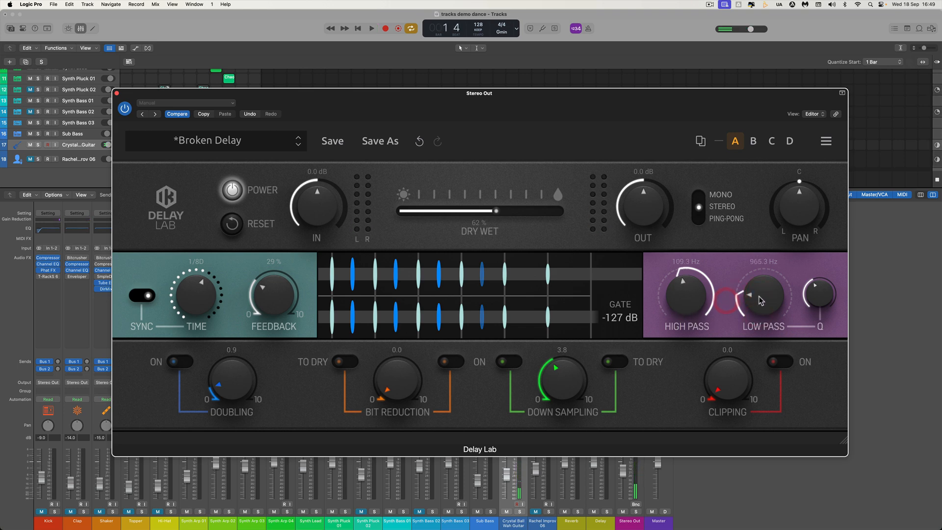
left_click_drag(761, 300, 761, 280)
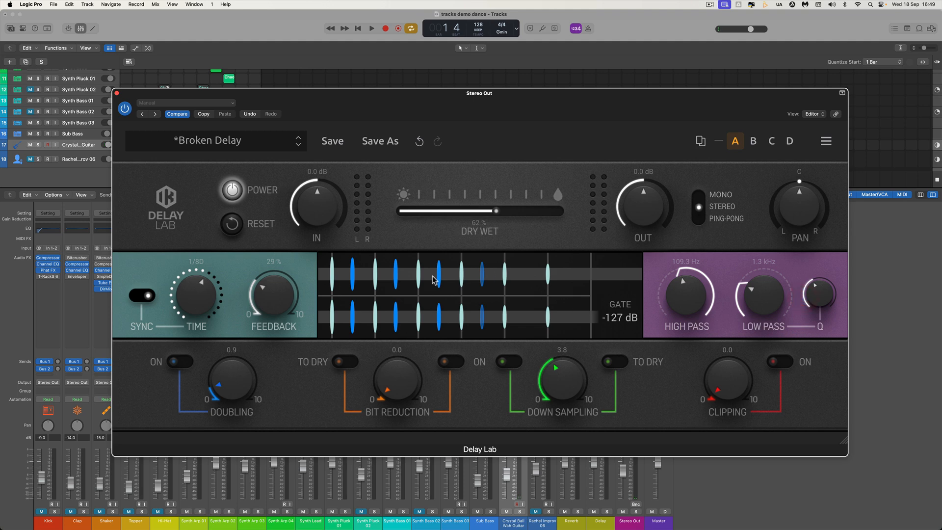
Set feedback to 28 %, turn on doubling, start playback and raise doubling to 3.6.
left_click_drag(276, 287, 276, 291)
left_click(186, 362)
key("space")
scroll(223, 370, "up", 2)
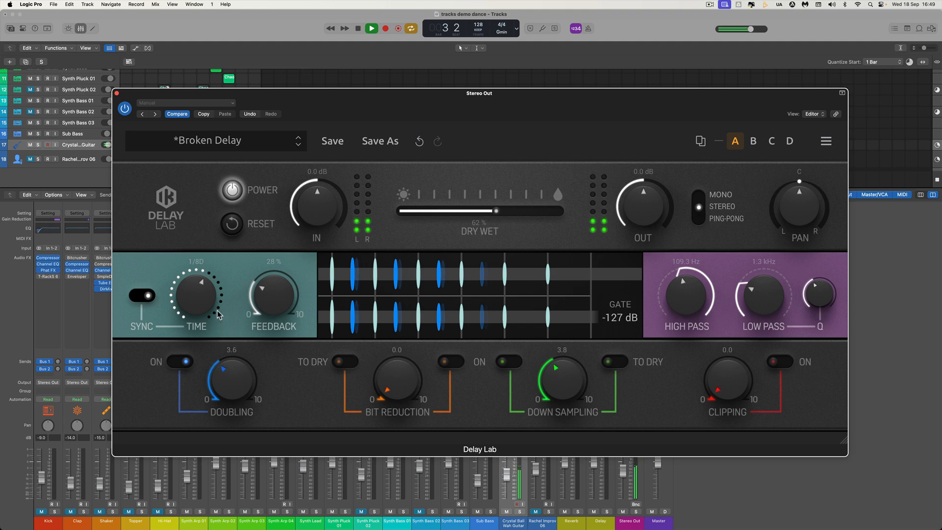
Reduce the dry/wet mix to 44 %, raise doubling to 6.9 and audition the doubled delay.
left_click_drag(485, 215, 467, 215)
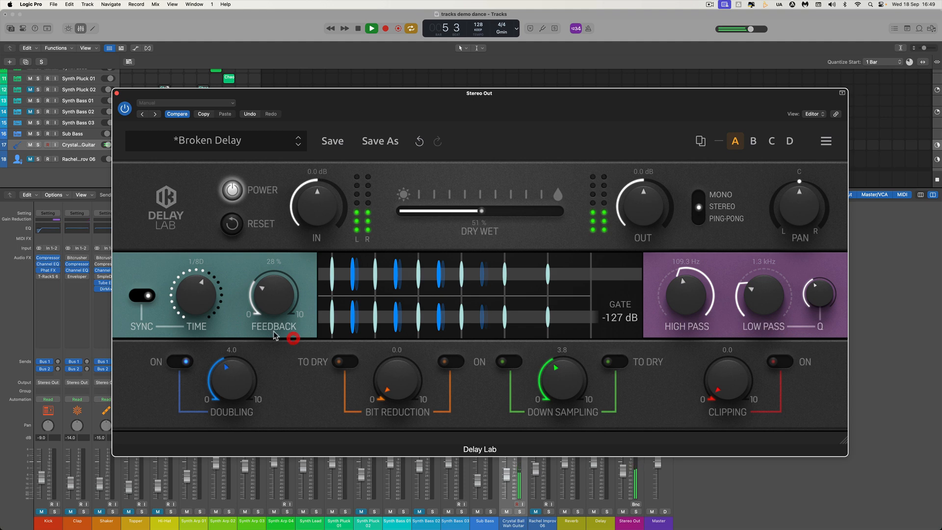
left_click_drag(242, 377, 233, 334)
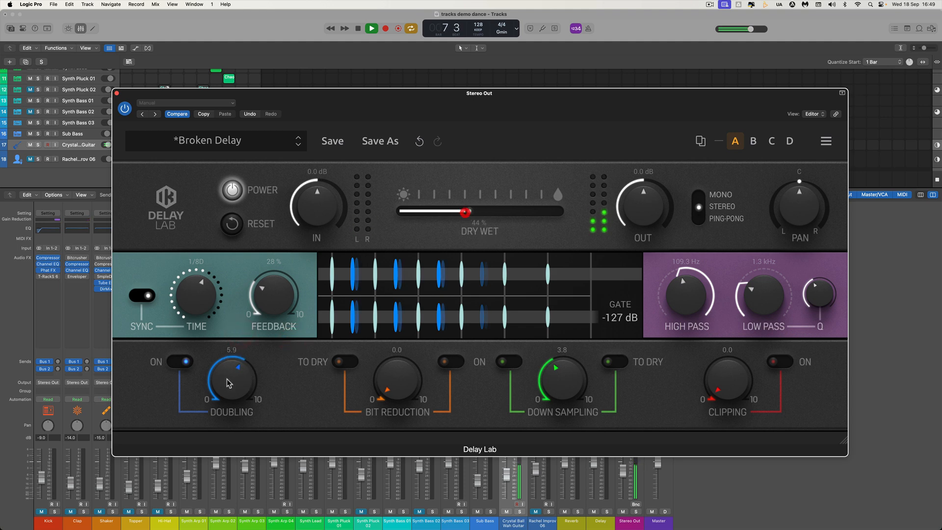
mouse_move(226, 383)
left_mouse_down()
mouse_move(217, 337)
mouse_move(224, 369)
left_mouse_up()
key("space")
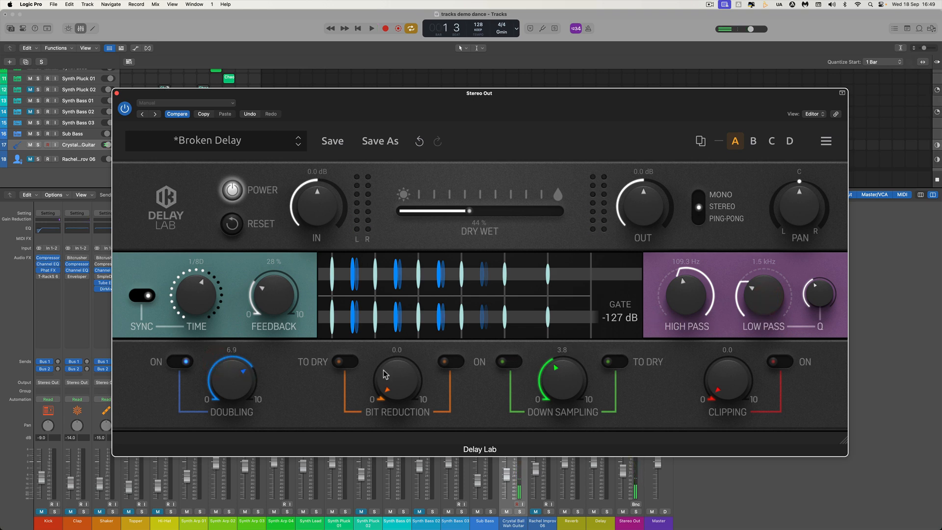
key("space")
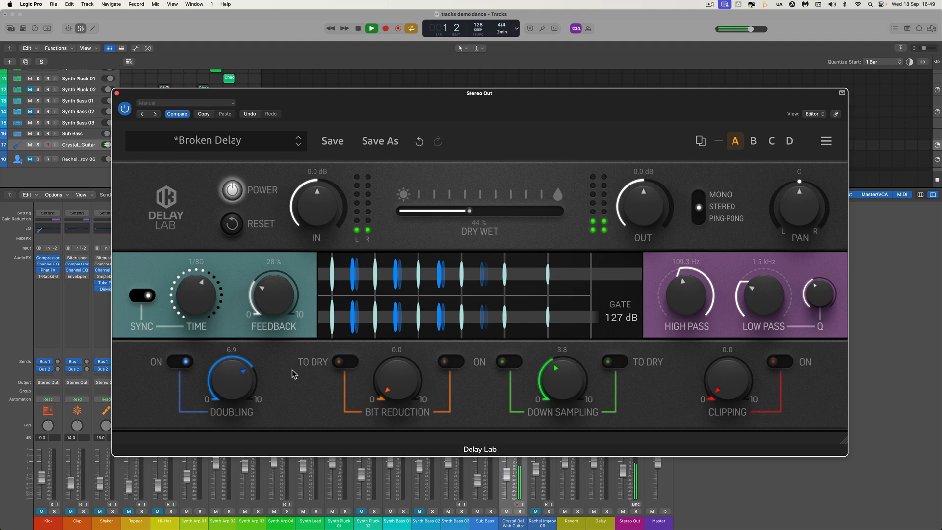
key("space")
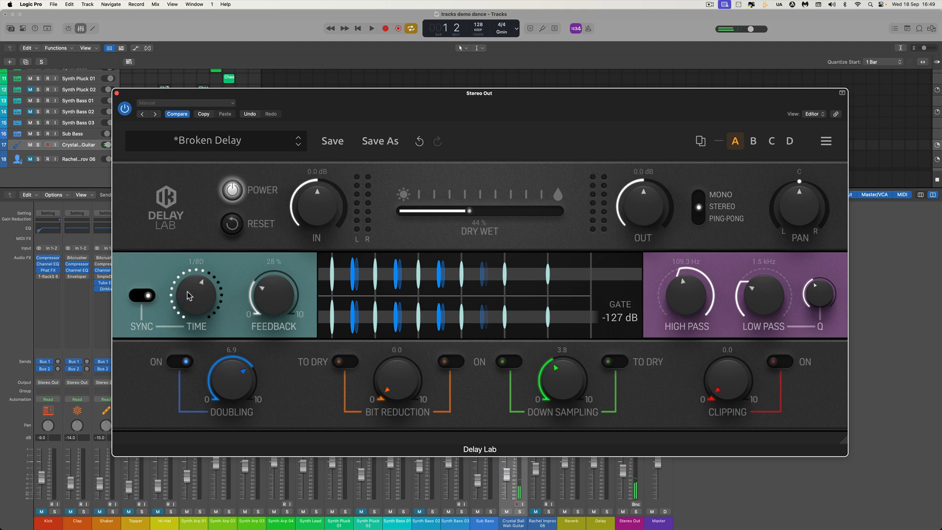
Set the delay time to 1/4, doubling to 8.2 and the dry/wet mix to 61 %, then audition.
left_click_drag(188, 296, 191, 286)
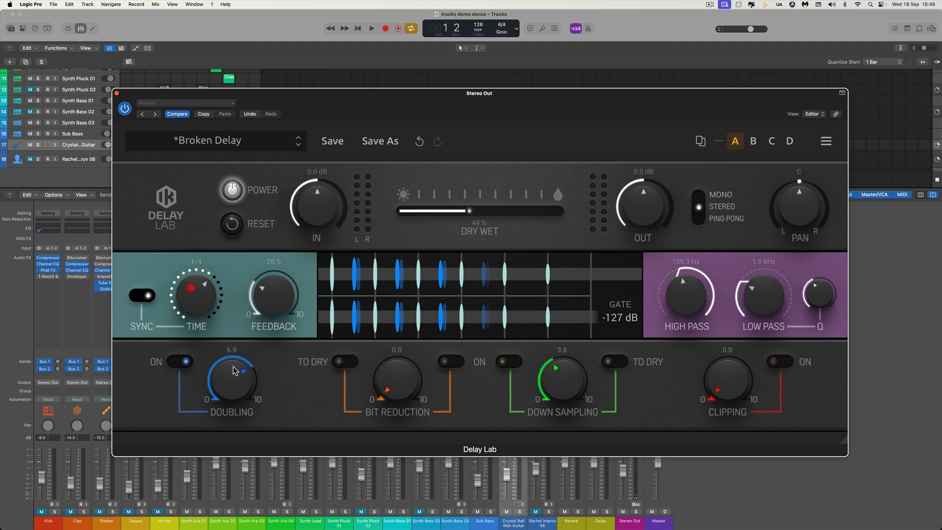
left_click_drag(237, 375, 233, 357)
key("space")
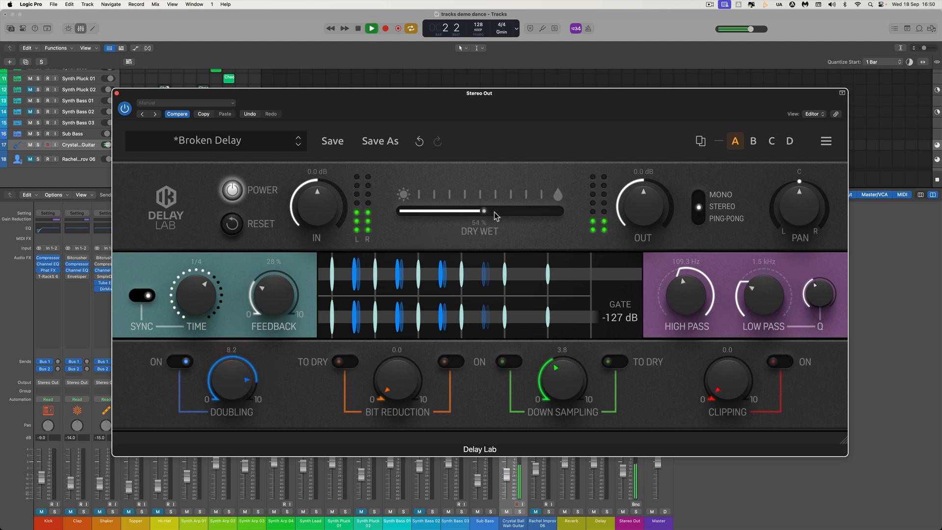
left_click_drag(494, 212, 506, 212)
Compare doubling off and on, set it to 8.5 with feedback at 23 %, stop playback and turn doubling off.
left_click(178, 362)
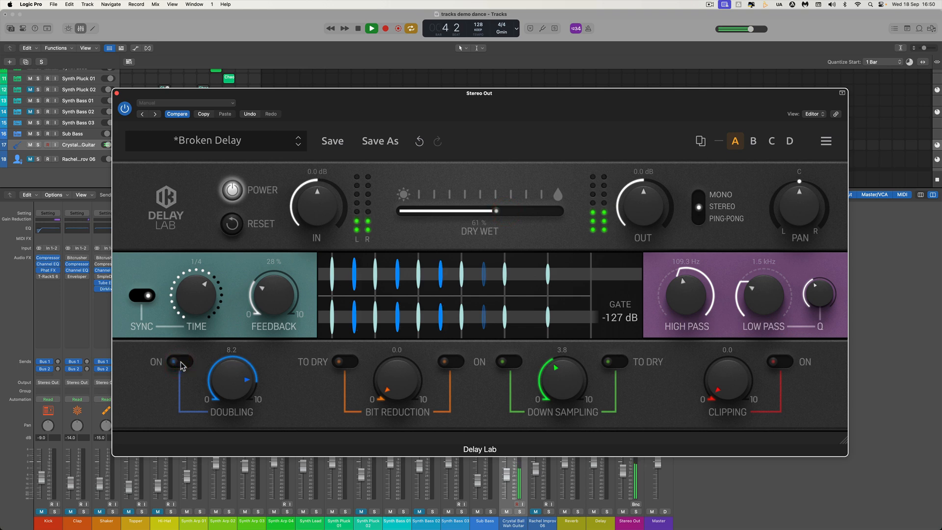
left_click(184, 364)
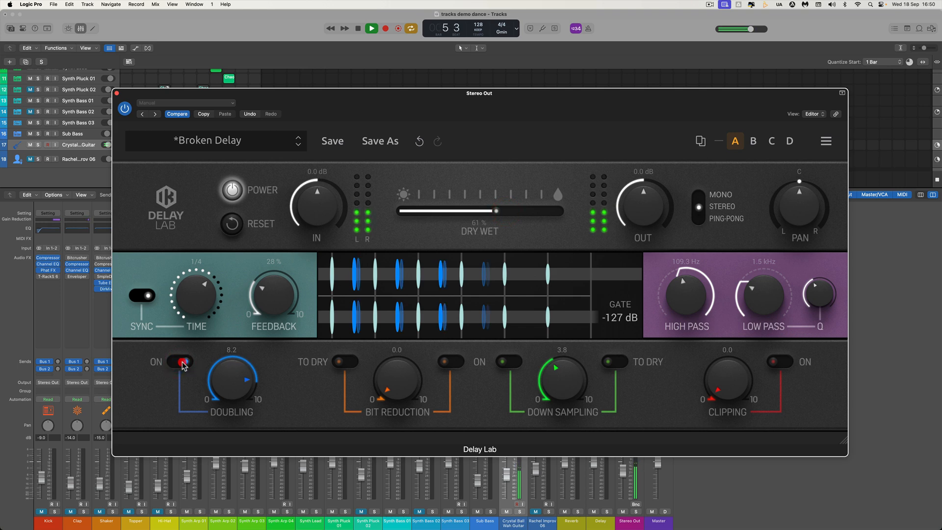
left_click_drag(226, 387, 228, 381)
left_click_drag(269, 306, 271, 316)
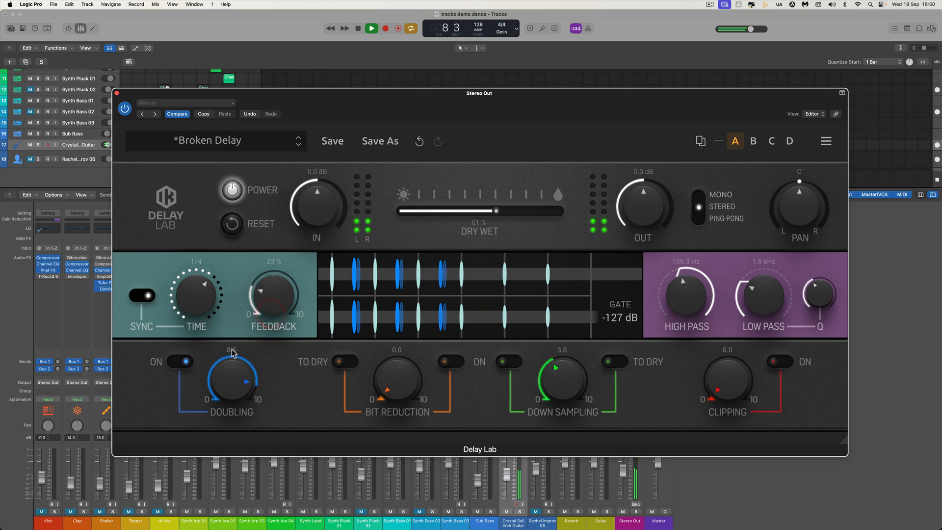
key("space")
left_click(175, 363)
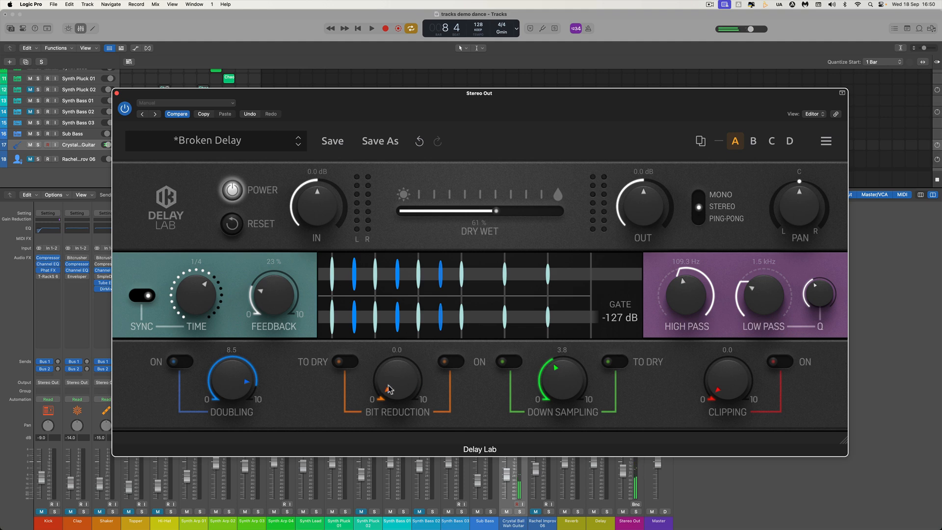
Start playback, turn on bit reduction and set it to 5.6.
key("space")
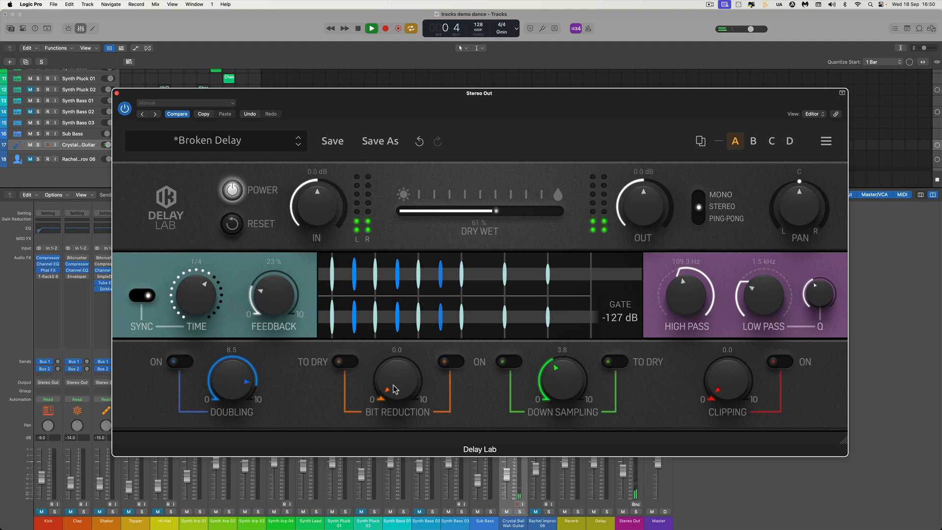
left_click(447, 363)
left_click_drag(397, 397, 360, 269)
left_click_drag(337, 227, 358, 270)
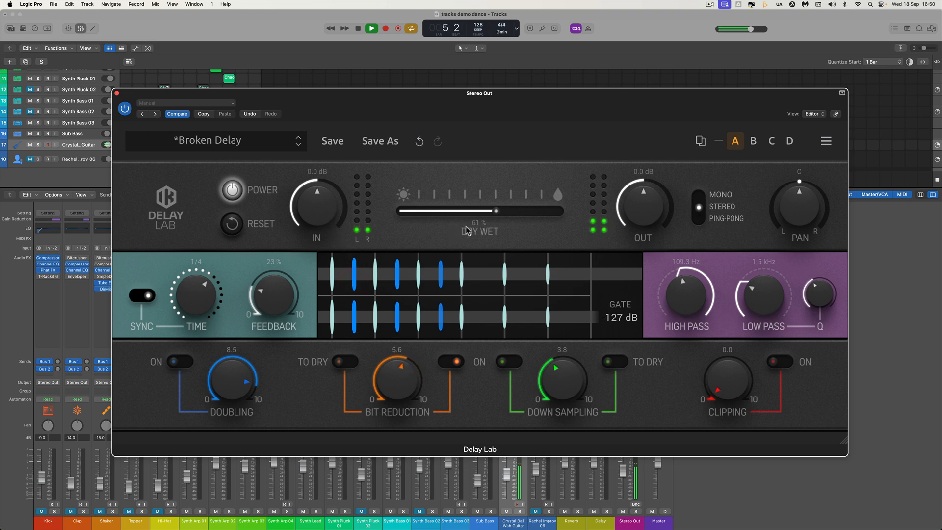
Set the low pass to 2.7 kHz and the high pass to 128.9 Hz, and audition the bit-reduced delay at 100 % wet.
left_click_drag(496, 211, 526, 214)
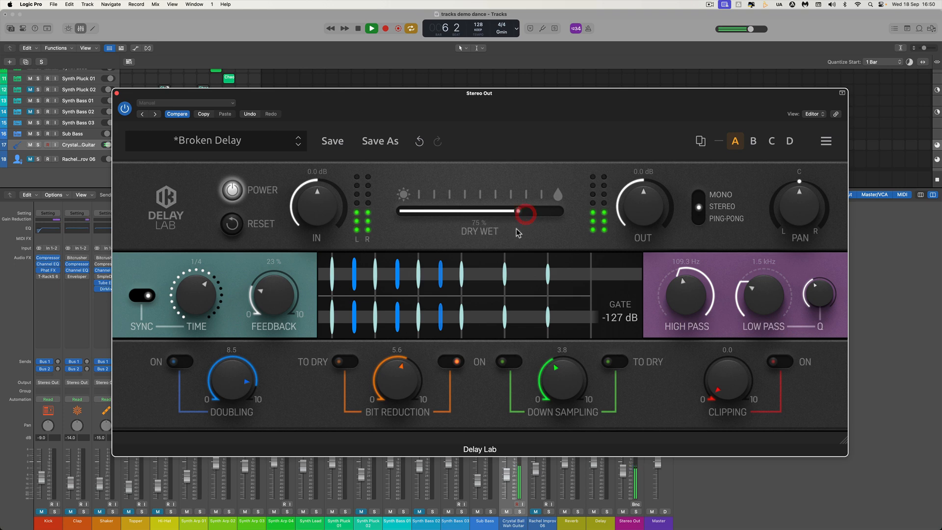
left_click_drag(772, 306, 772, 261)
left_click_drag(696, 290, 692, 275)
left_click_drag(540, 212, 572, 219)
key("space")
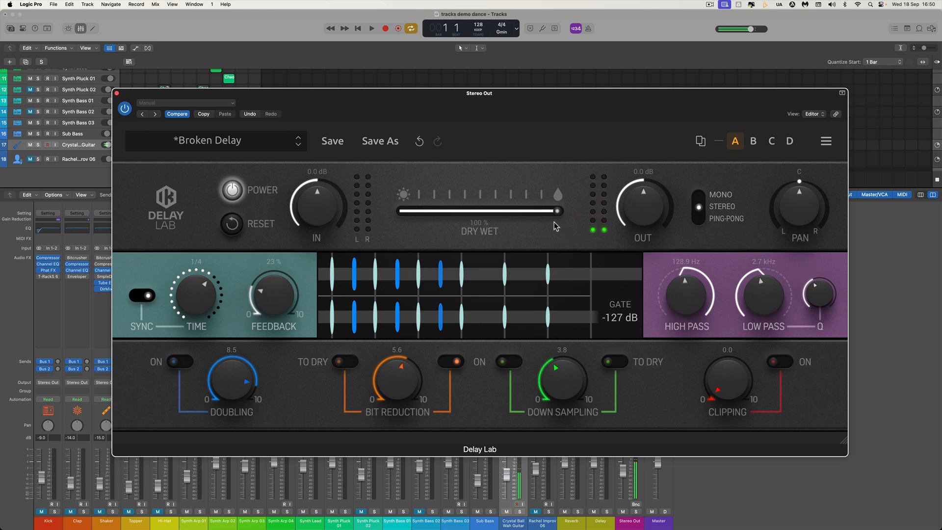
key("space")
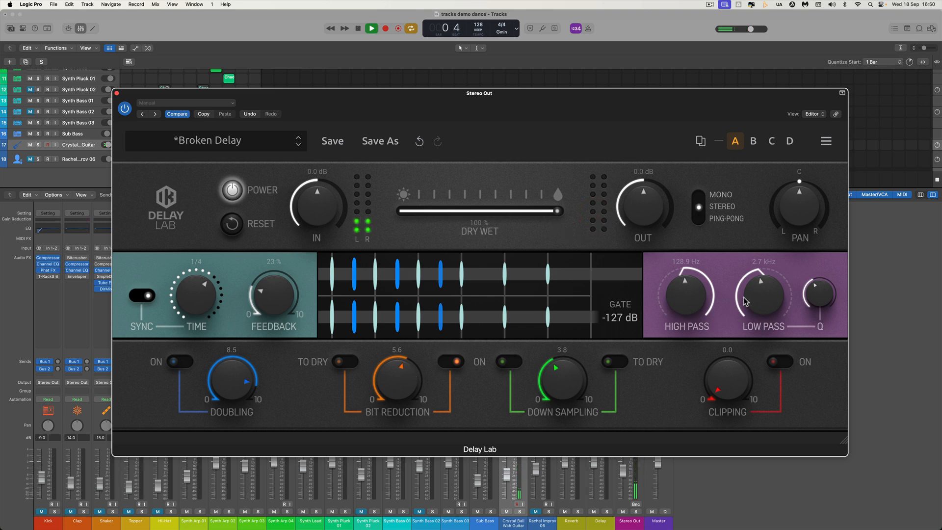
key("space")
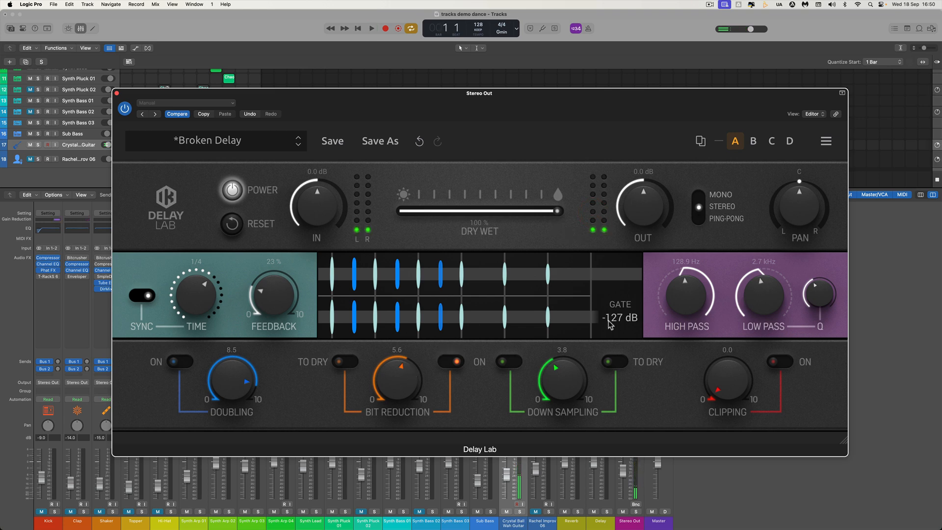
Reduce the dry/wet mix to 74 % and start playback.
left_click(285, 292)
left_click_drag(562, 220, 545, 220)
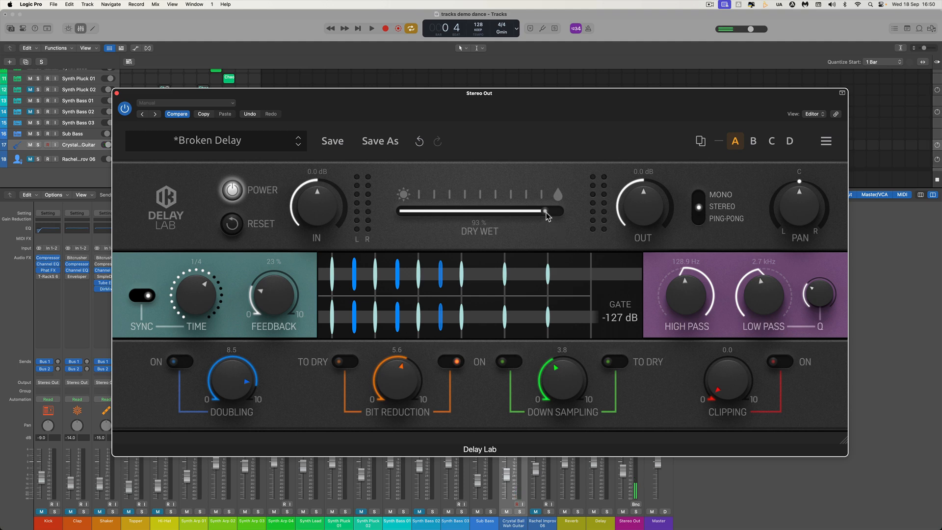
left_click_drag(546, 216, 520, 216)
key("space")
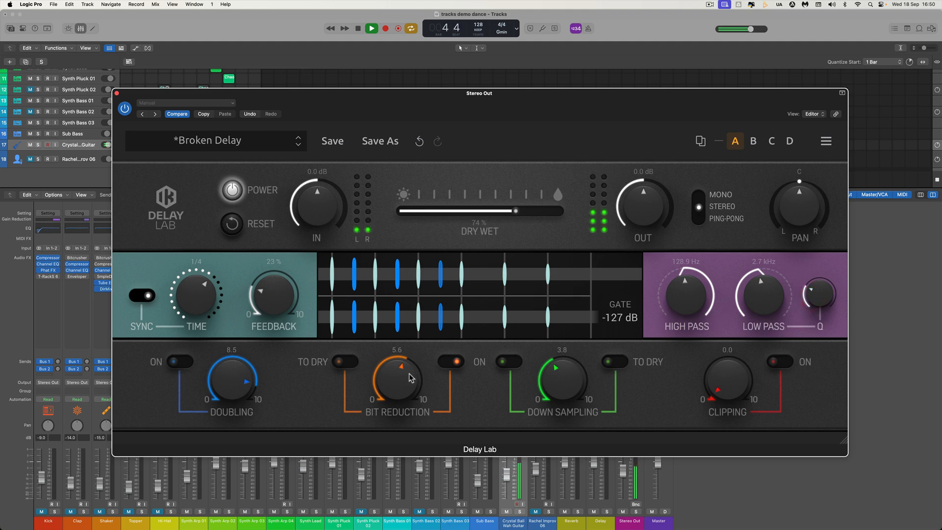
During playback, adjust bit reduction to 4.8, the low pass to 6.1 kHz and the high pass to 84.7 Hz.
left_click_drag(410, 378, 412, 363)
left_click_drag(751, 295, 746, 259)
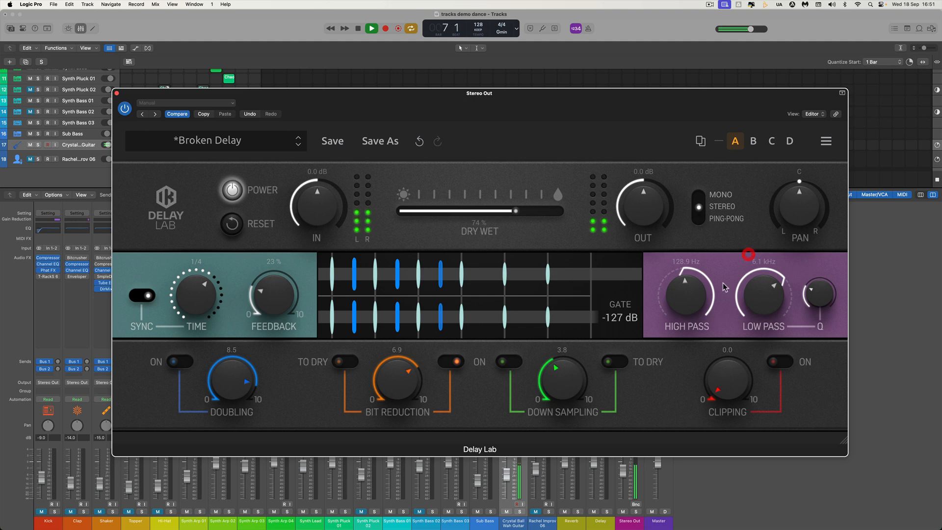
left_click_drag(700, 294, 701, 273)
left_click_drag(406, 374, 414, 423)
left_click_drag(693, 306, 693, 349)
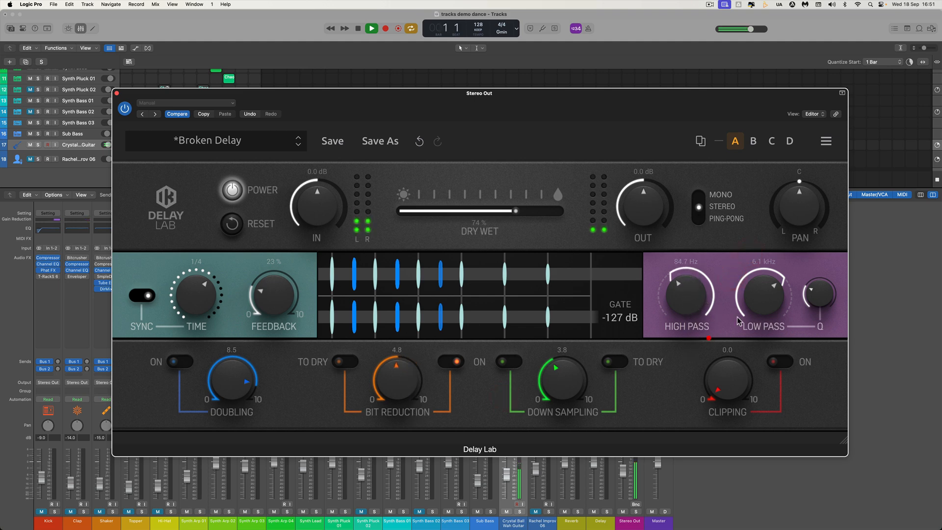
During playback, set the low pass to 1.5 kHz, bit reduction to 6.8 and the high pass to 114.0 Hz.
left_click_drag(759, 302, 768, 387)
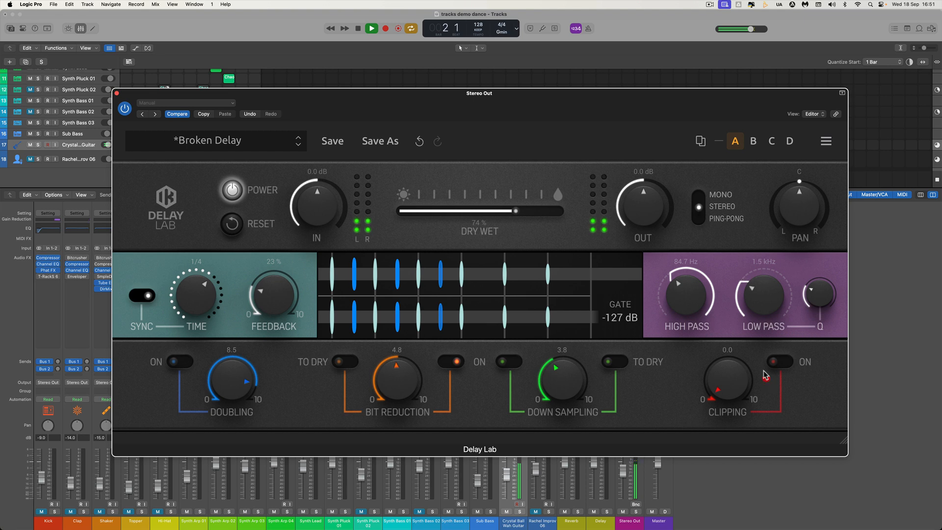
left_click_drag(395, 378, 385, 335)
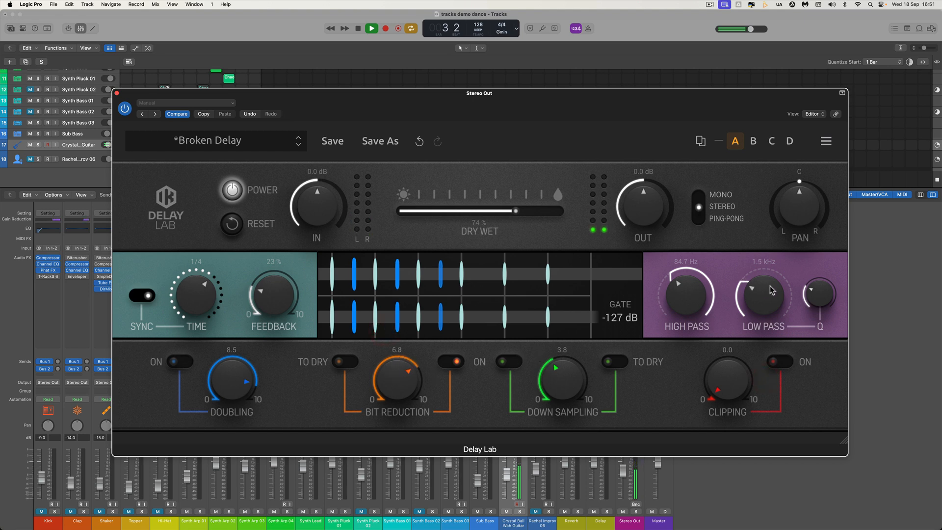
left_click_drag(694, 307, 692, 290)
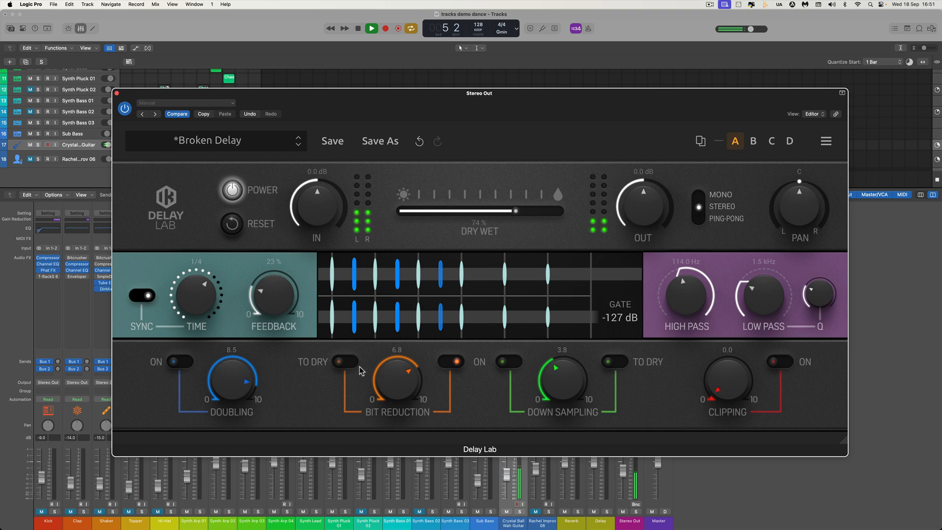
Turn off bit reduction, turn on down sampling and set it to 4.5 while playing from the start.
left_click(444, 364)
key("space")
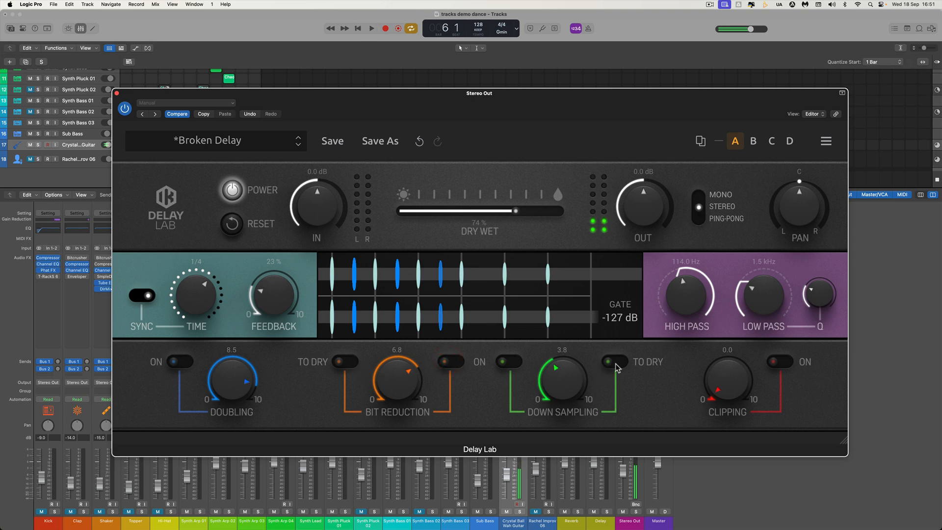
left_click(511, 362)
key("space")
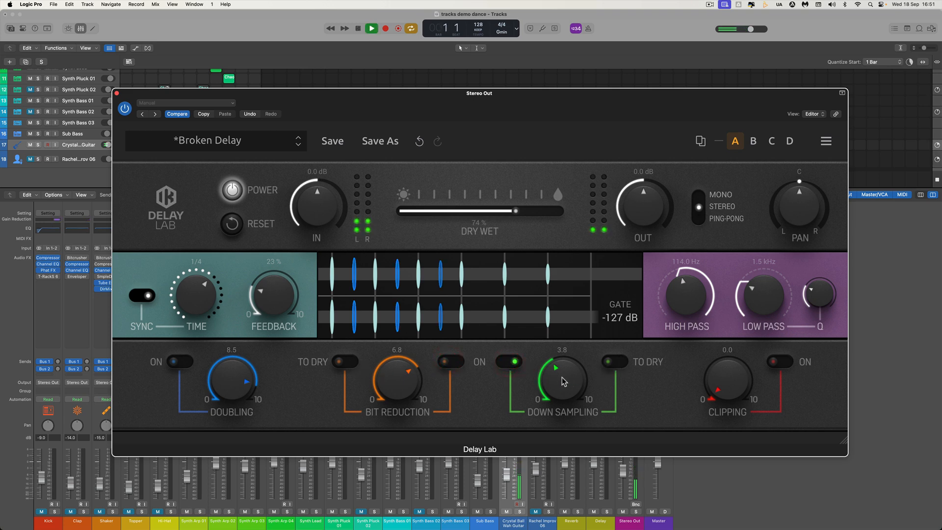
left_click_drag(563, 381, 561, 366)
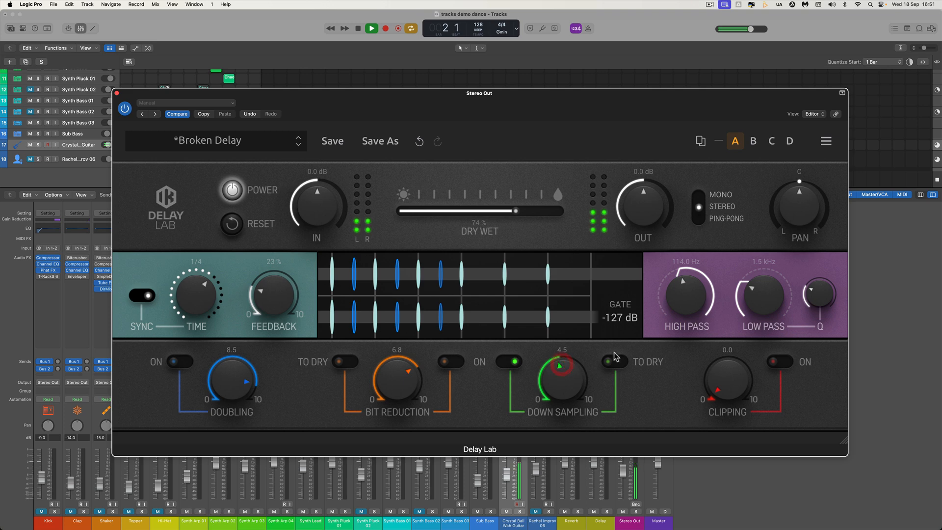
Shape the down-sampled delay with the high pass at 418.7 Hz and the low pass at 3.6 kHz.
left_click_drag(762, 328, 759, 242)
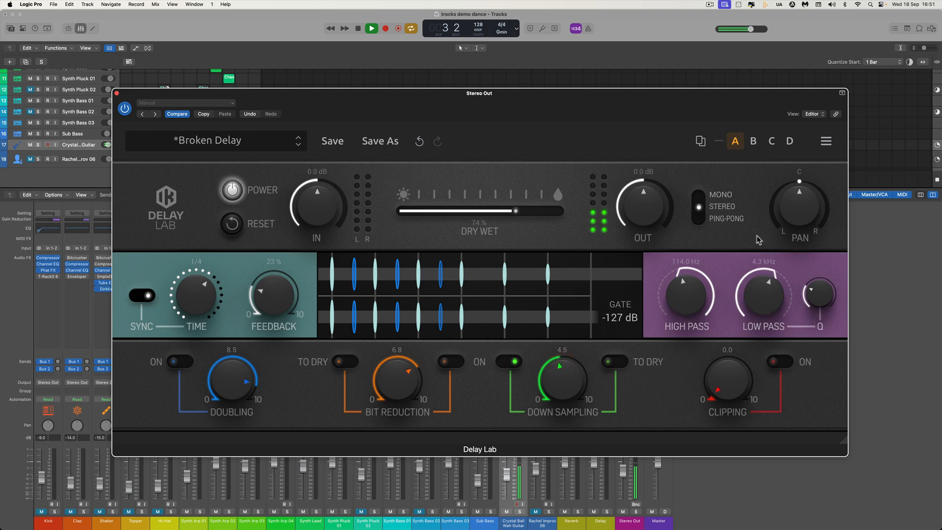
left_click_drag(785, 293, 788, 320)
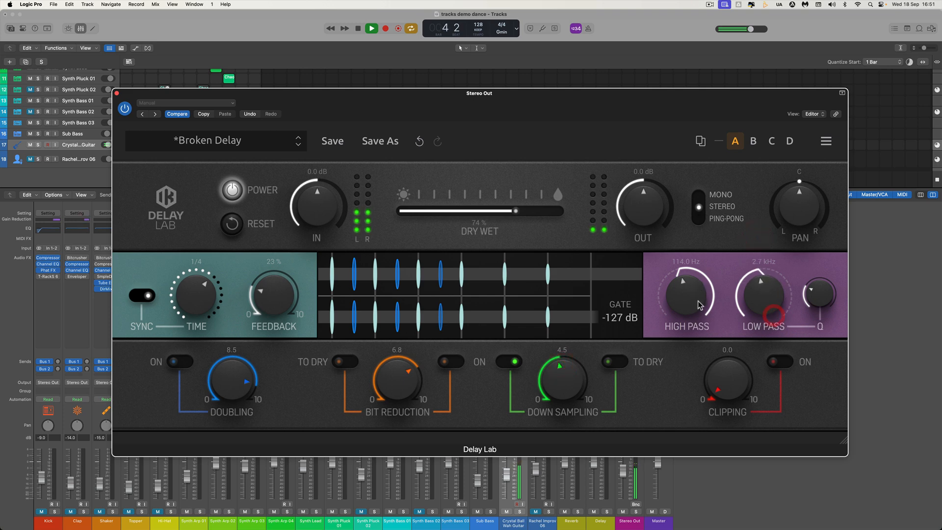
left_click_drag(701, 306, 698, 225)
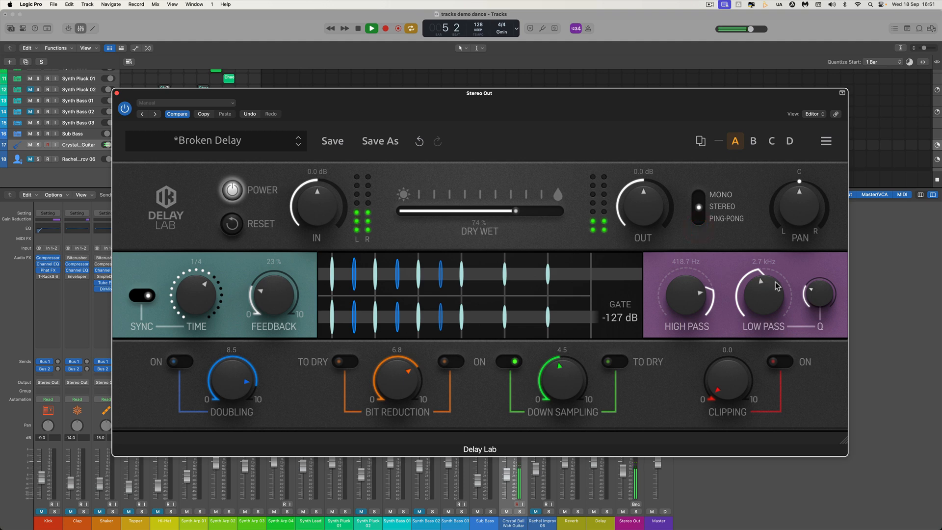
left_click_drag(775, 282, 776, 266)
left_click_drag(831, 286, 770, 282)
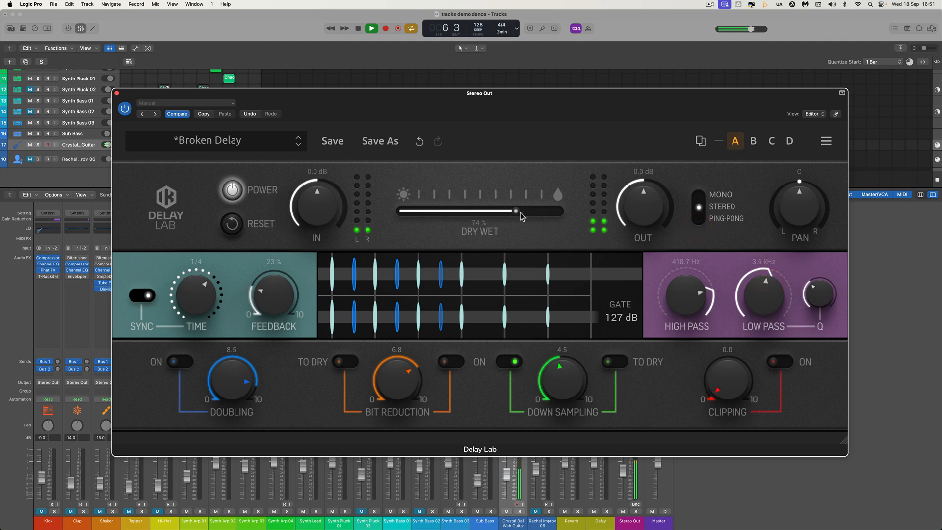
During playback, set dry/wet to 50 %, down sampling to 2.6, the high pass to 288.5 Hz and the low pass to 5.2 kHz.
left_click_drag(522, 216, 464, 211)
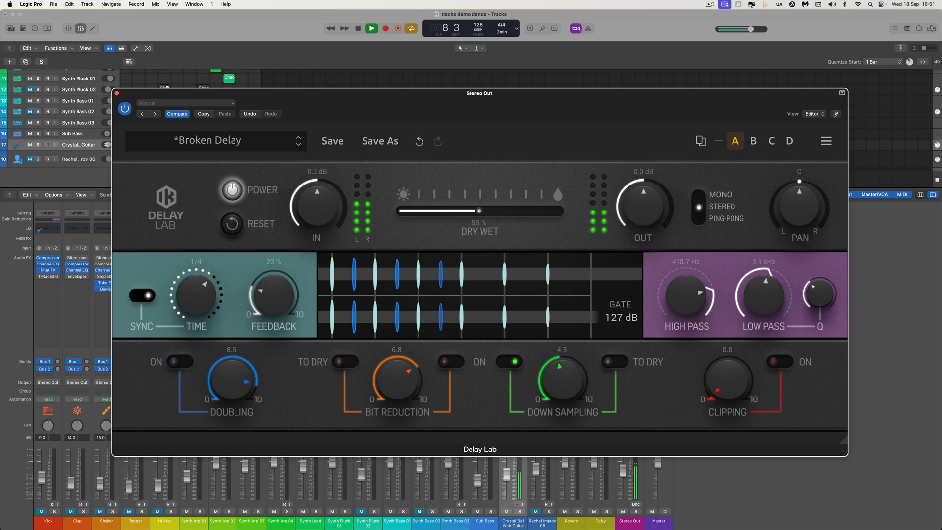
left_click_drag(565, 373, 564, 330)
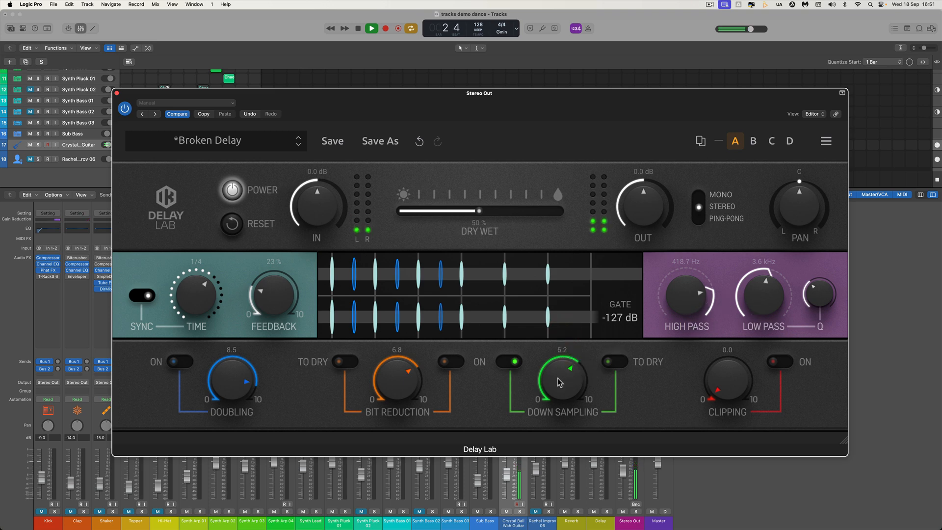
left_click_drag(561, 383, 579, 464)
left_click_drag(683, 298, 688, 316)
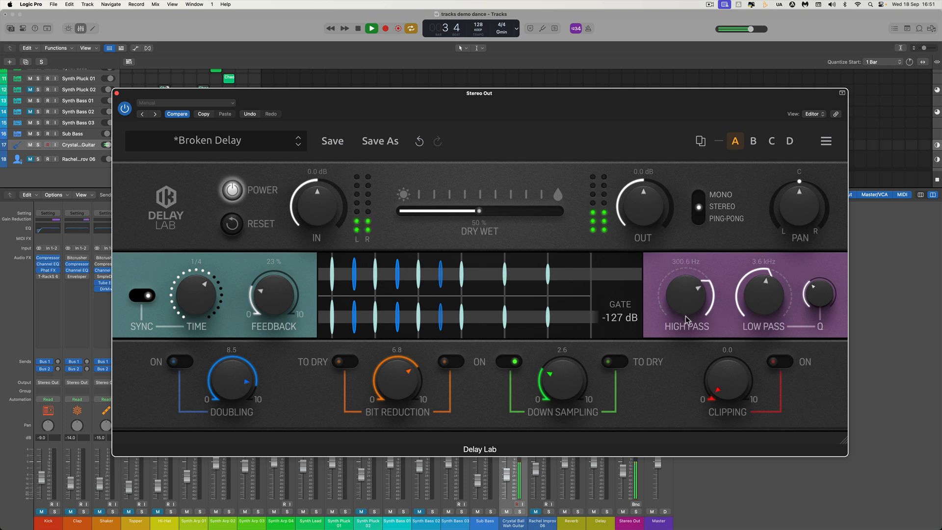
left_click_drag(764, 284, 766, 265)
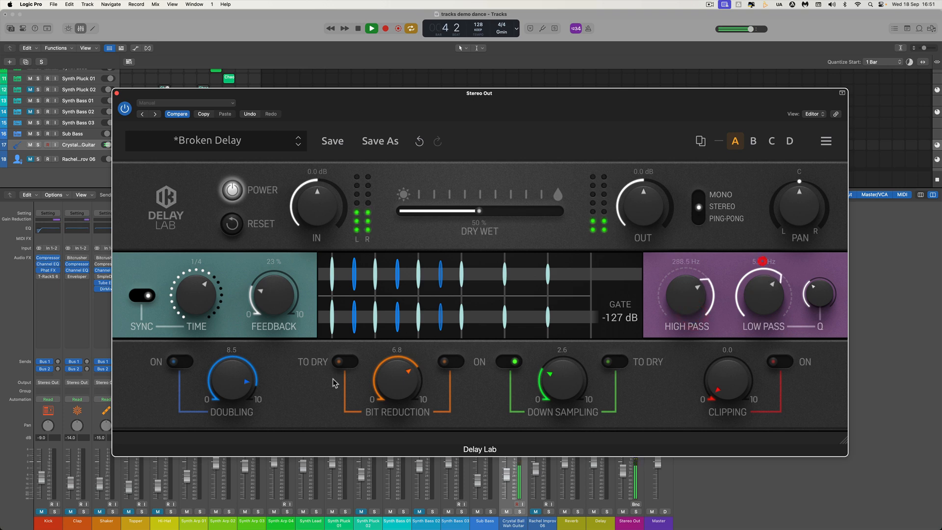
Audition the delay with doubling switched on and back off, and stop playback.
left_click(189, 364)
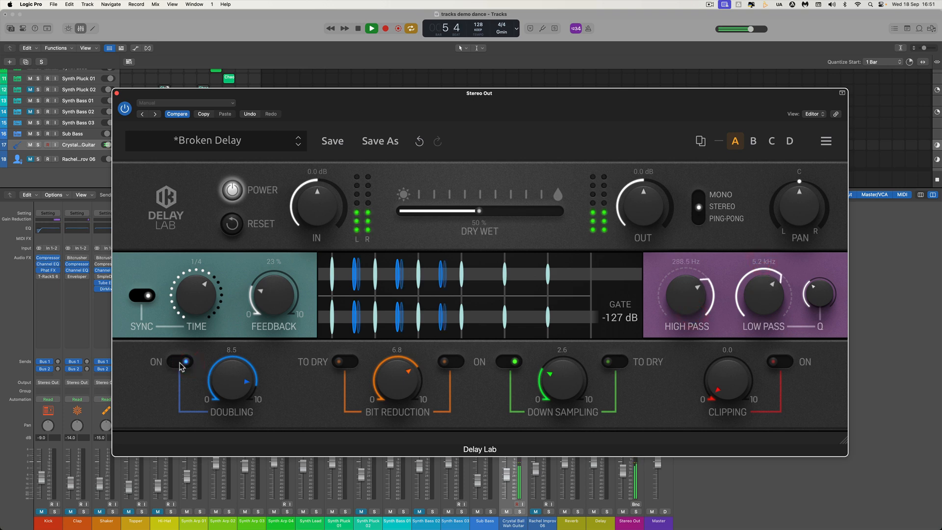
left_click(182, 363)
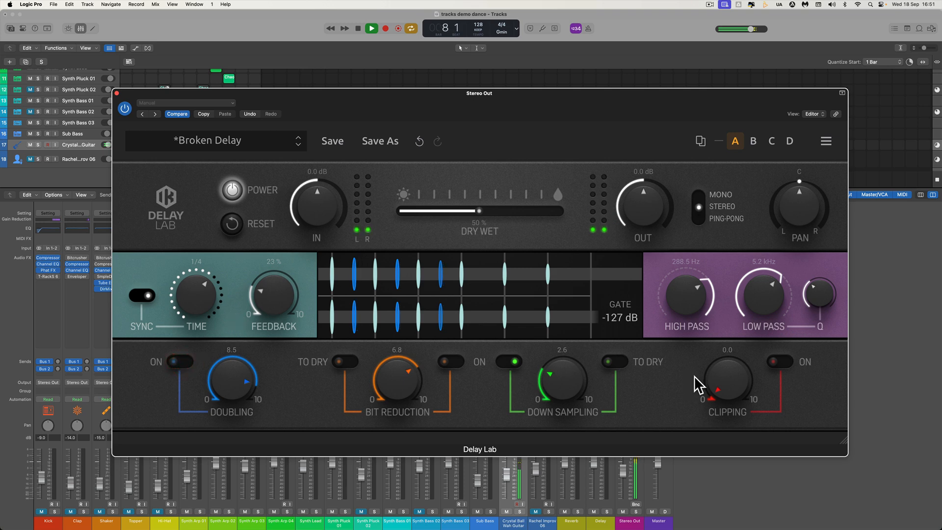
key("space")
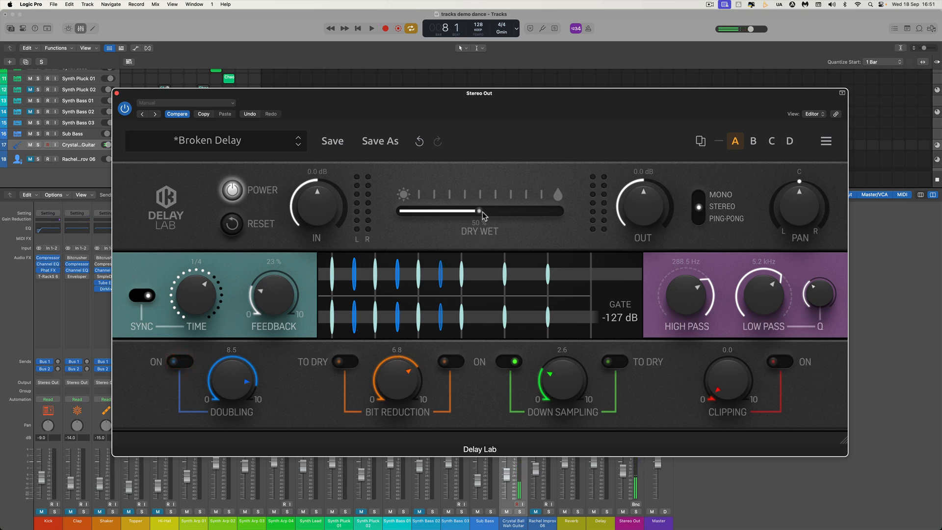
Raise the dry/wet mix to 100 %, turn on clipping and audition it at 2.0.
left_click_drag(484, 212, 677, 223)
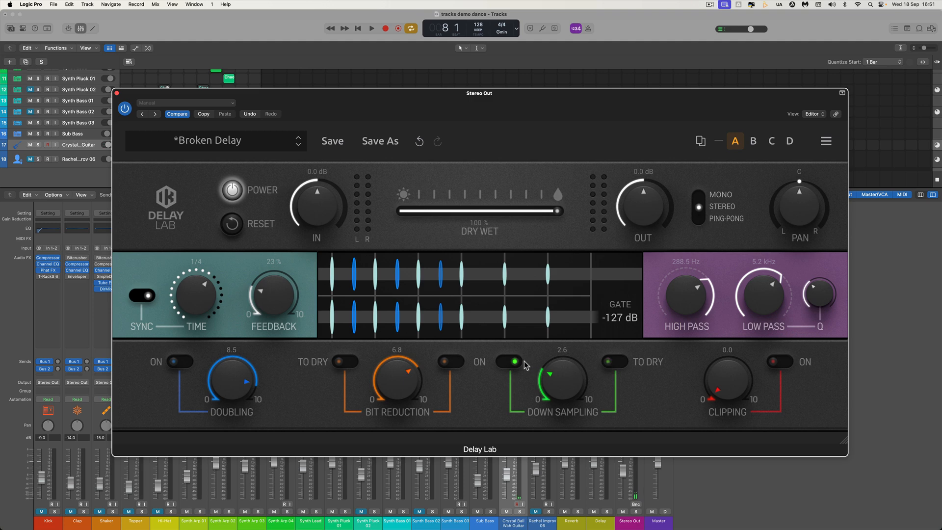
left_click(784, 364)
key("space")
left_click_drag(738, 389, 689, 359)
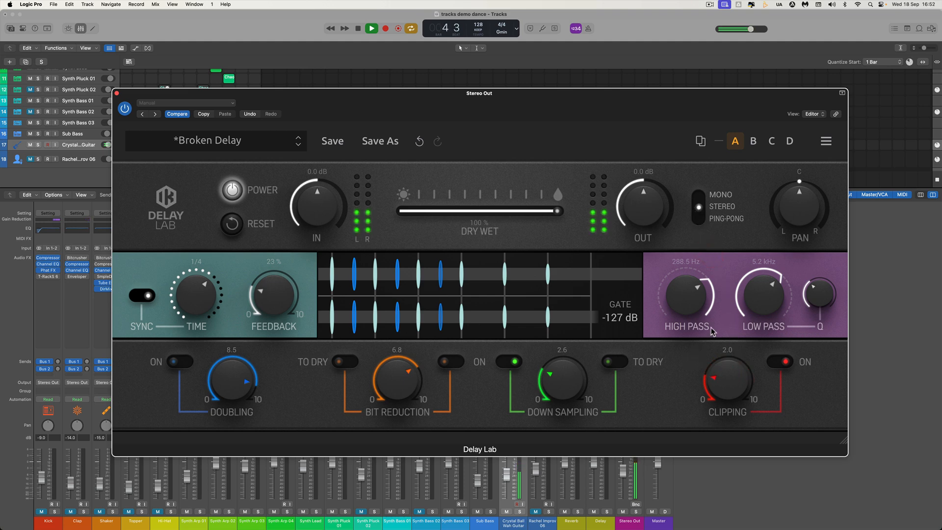
key("space")
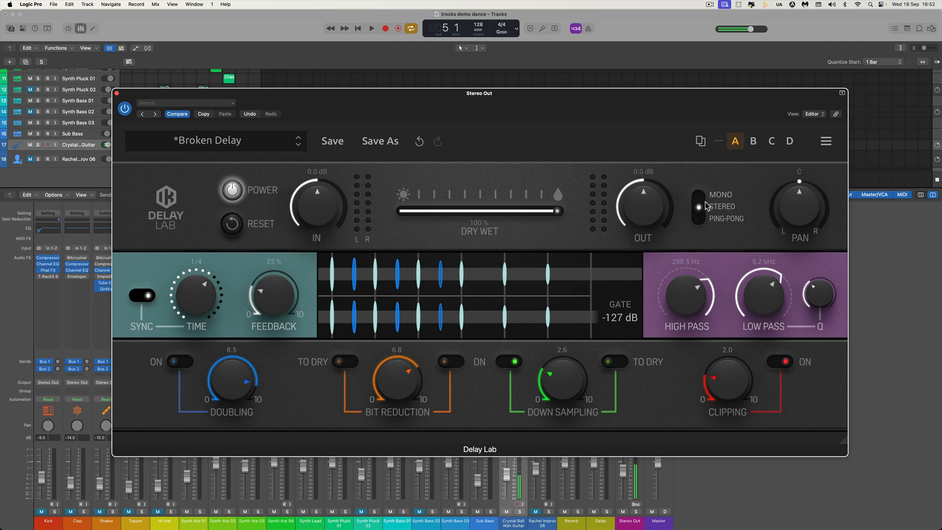
Switch the delay's channel mode from stereo to mono and start playback.
left_click(697, 214)
left_click(697, 214)
key("space")
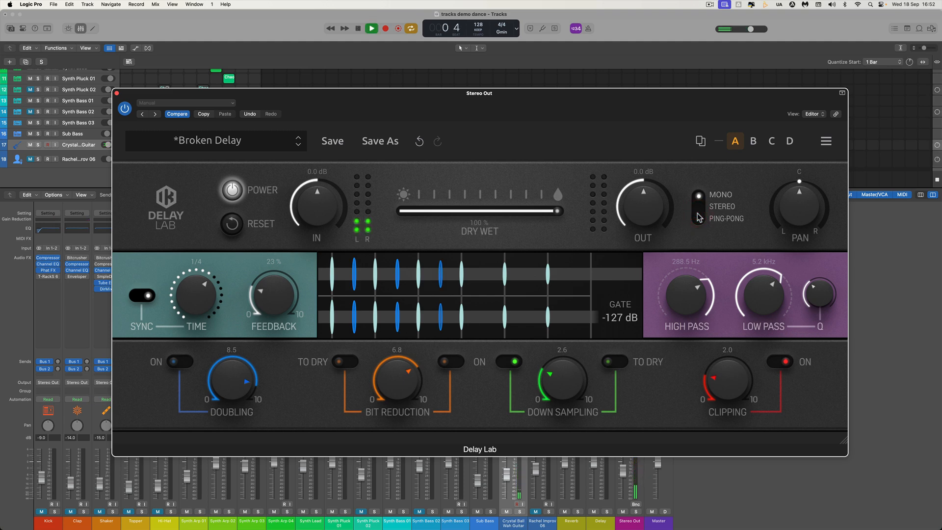
Set the dry/wet mix to 54 % and pan the mono delay to 5.0R during playback.
left_click_drag(774, 216, 776, 225)
left_click_drag(558, 212, 479, 215)
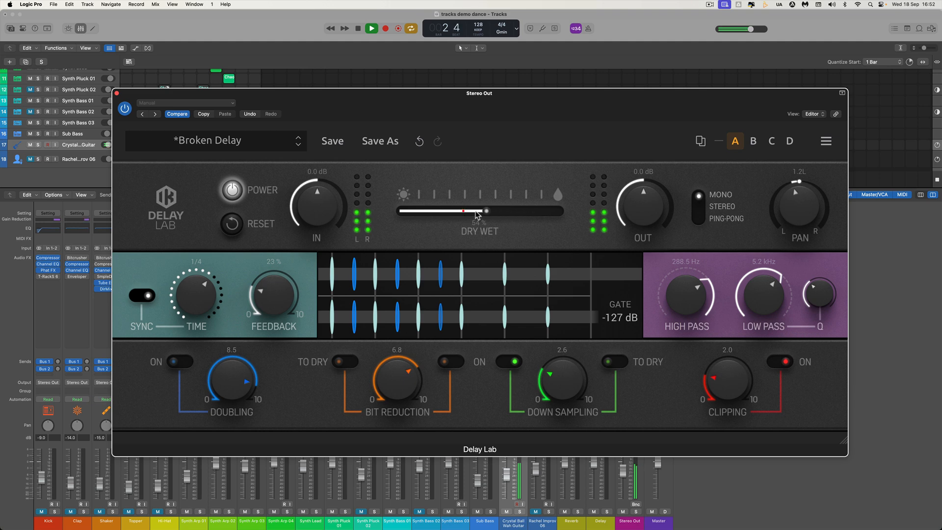
left_click_drag(803, 214, 764, 143)
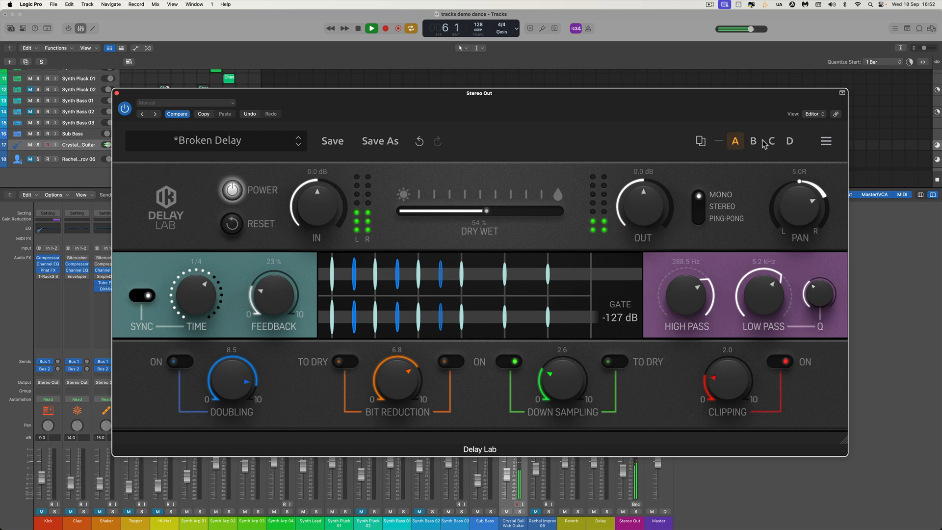
Lower the high pass to 161.2 Hz and the low pass to 1.9 kHz for the panned delay.
left_click_drag(698, 294, 700, 312)
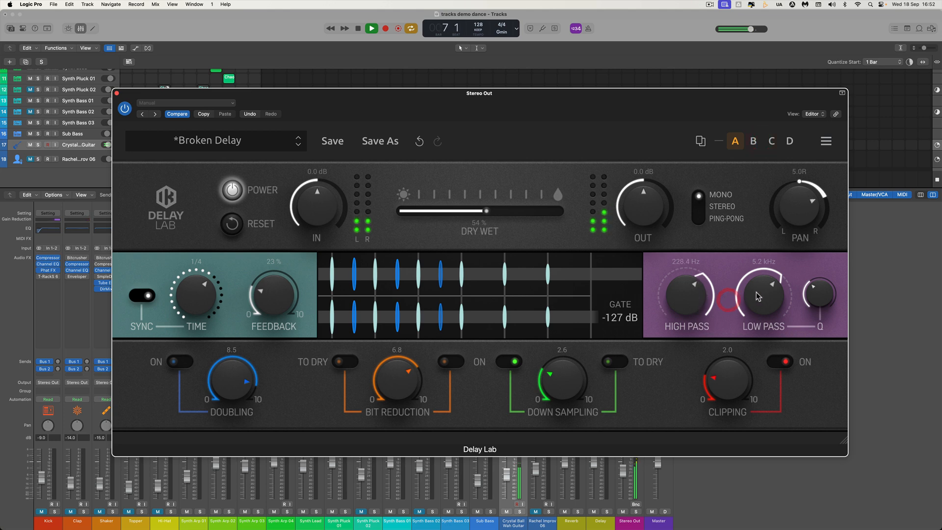
left_click_drag(759, 296, 759, 335)
left_click_drag(694, 294, 696, 318)
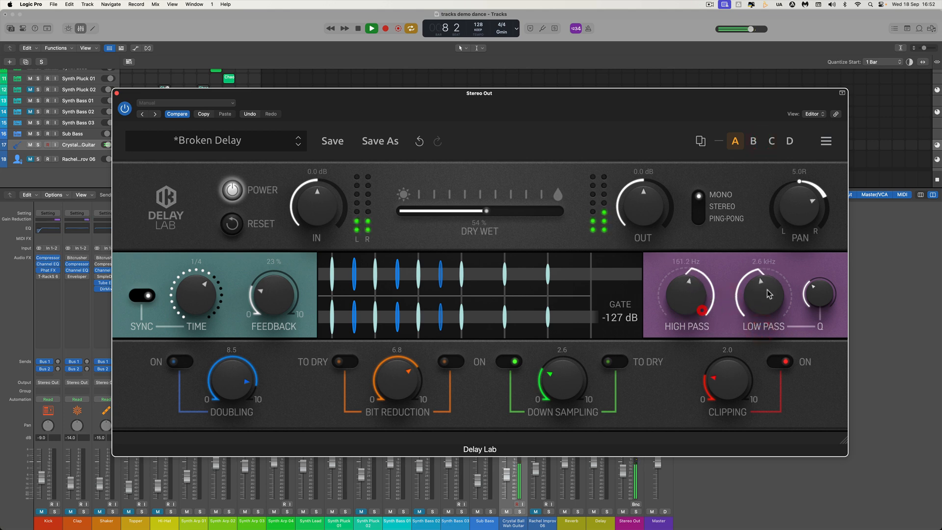
left_click_drag(770, 294, 774, 310)
Push the pan to 6.6R and reset it to centre, and switch the delay to ping-pong mode for playback.
mouse_move(798, 214)
left_mouse_down()
mouse_move(815, 361)
mouse_move(790, 197)
mouse_move(799, 203)
left_mouse_up()
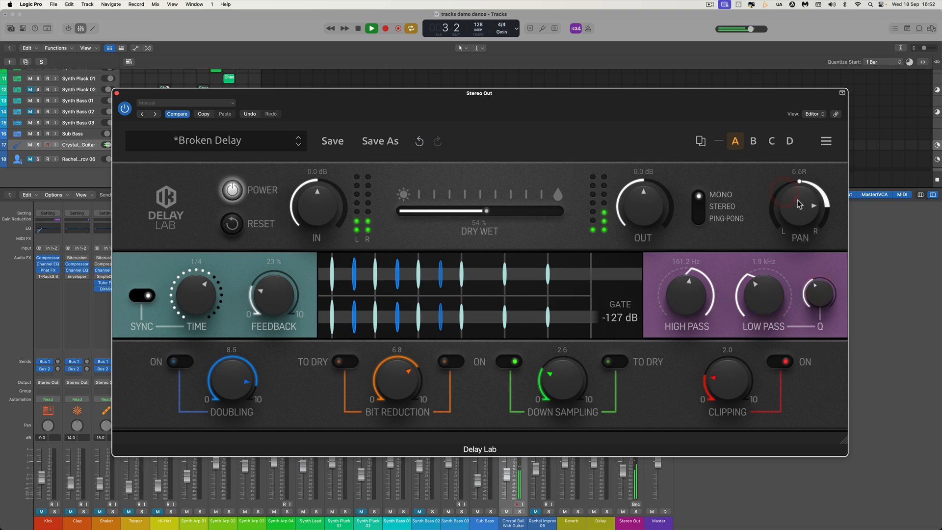
left_click(799, 204, "alt")
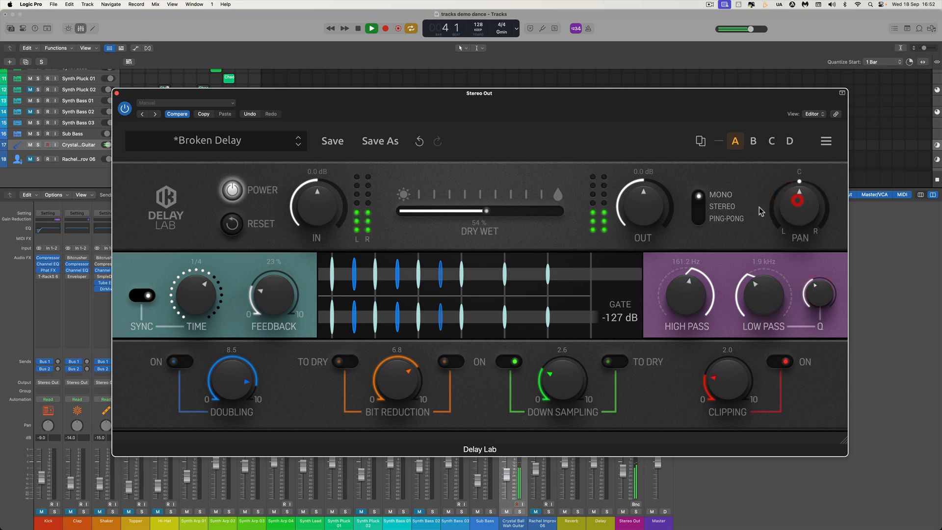
left_click(700, 218)
key("space")
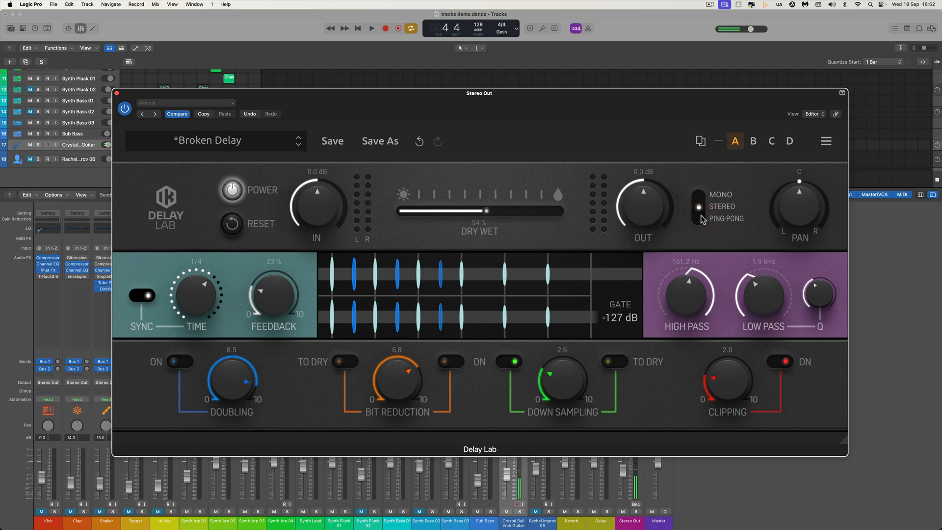
left_click(702, 218)
key("space")
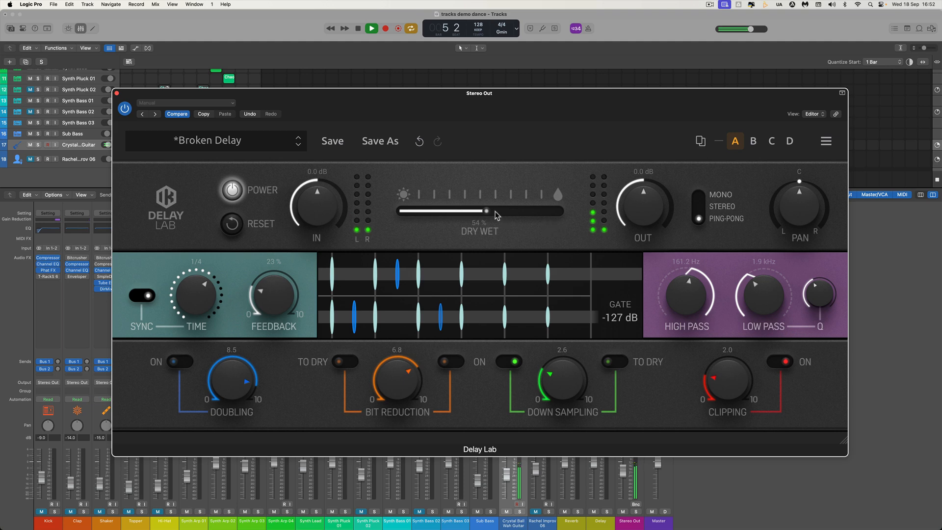
Set the dry/wet mix to 49 %, cycle the channel mode on from ping-pong through mono, and stop playback.
left_click_drag(487, 212, 479, 215)
left_click(699, 211)
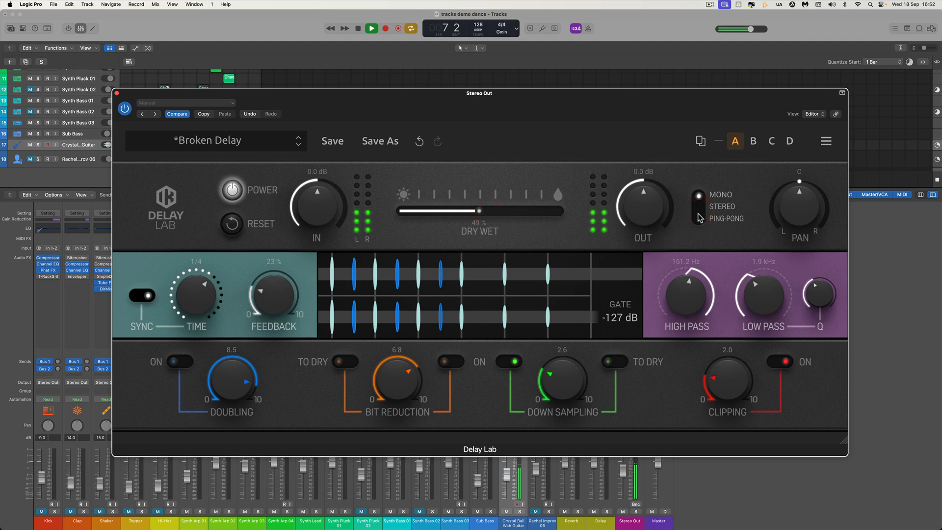
left_click(697, 215)
key("space")
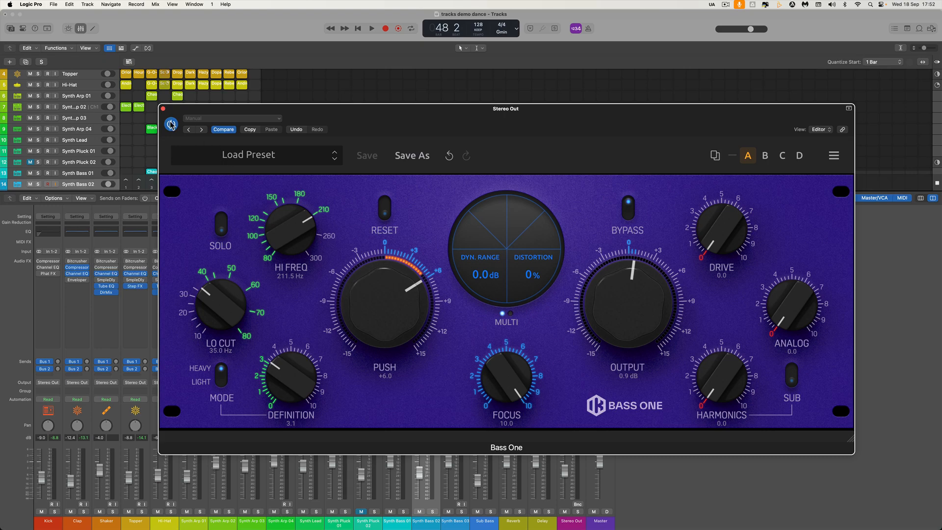
Close Bass One, look over the One mastering processor on the Stereo Out channel, and return to Bass One.
left_click(164, 109)
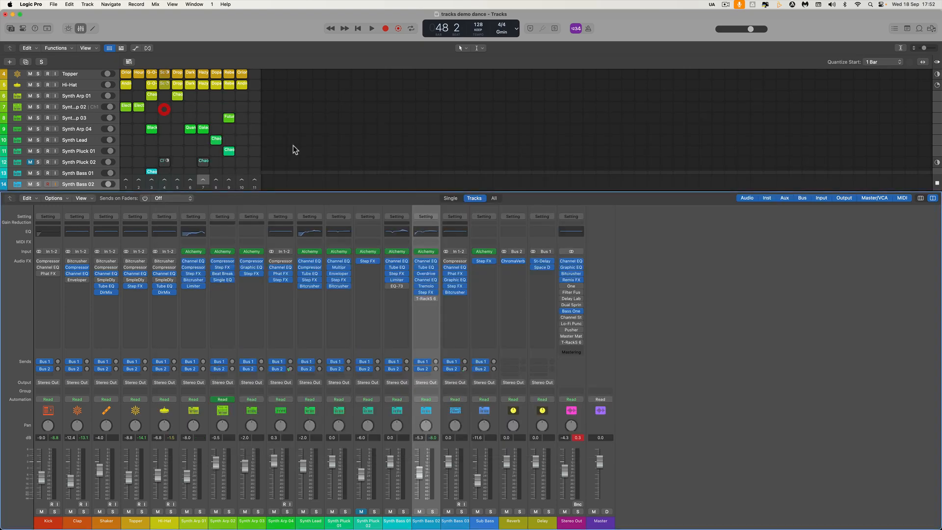
left_click(572, 287)
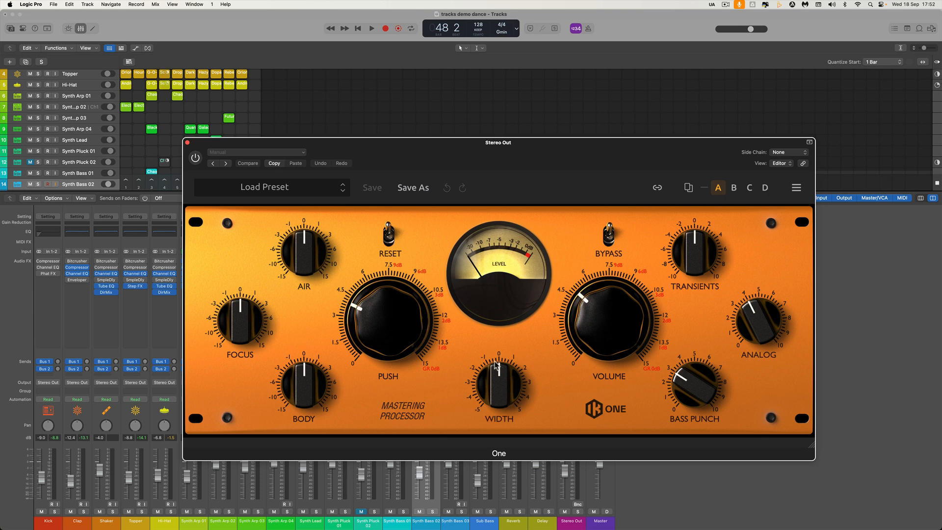
mouse_move(380, 323)
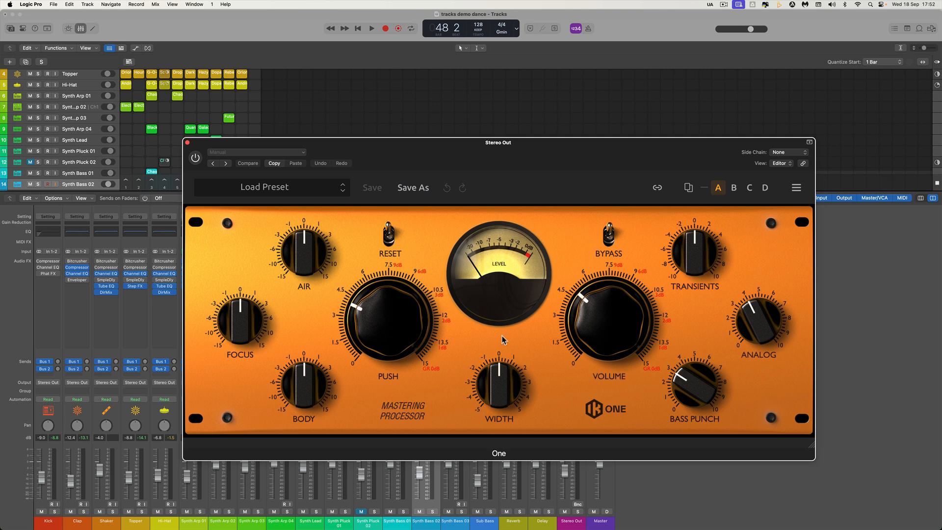
left_click(188, 143)
left_click(571, 312)
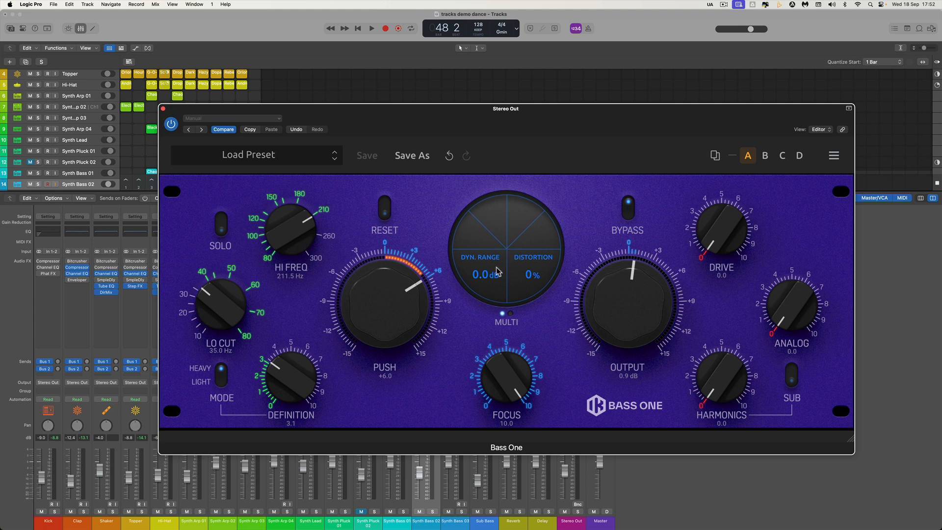
Lower the focus, reset Bass One's controls, and widen the bass range to a 10.0 Hz low cut and 300.0 Hz high frequency.
left_click_drag(503, 389, 499, 431)
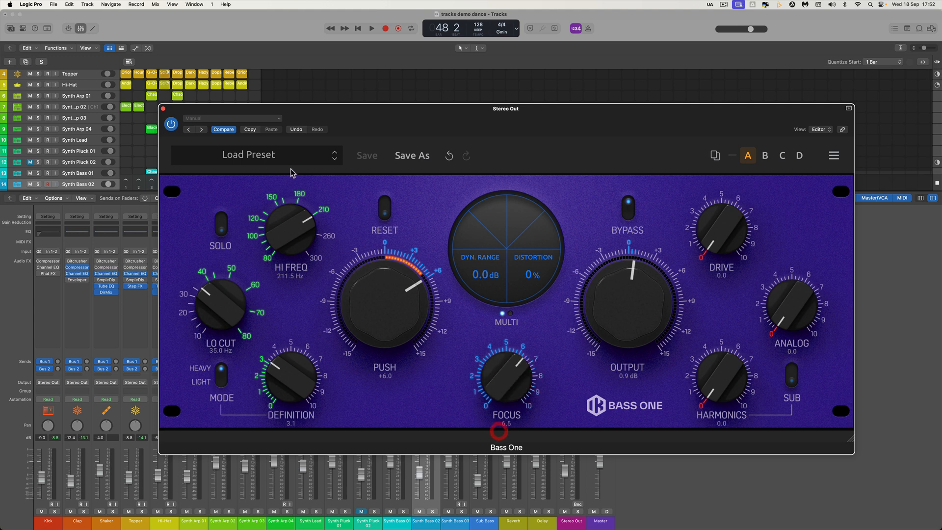
left_click(383, 207)
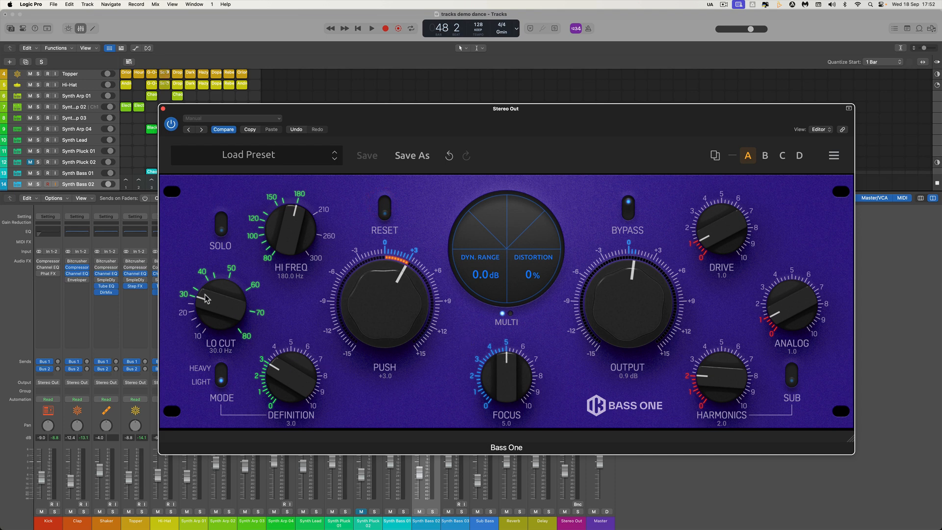
left_click_drag(205, 299, 218, 321)
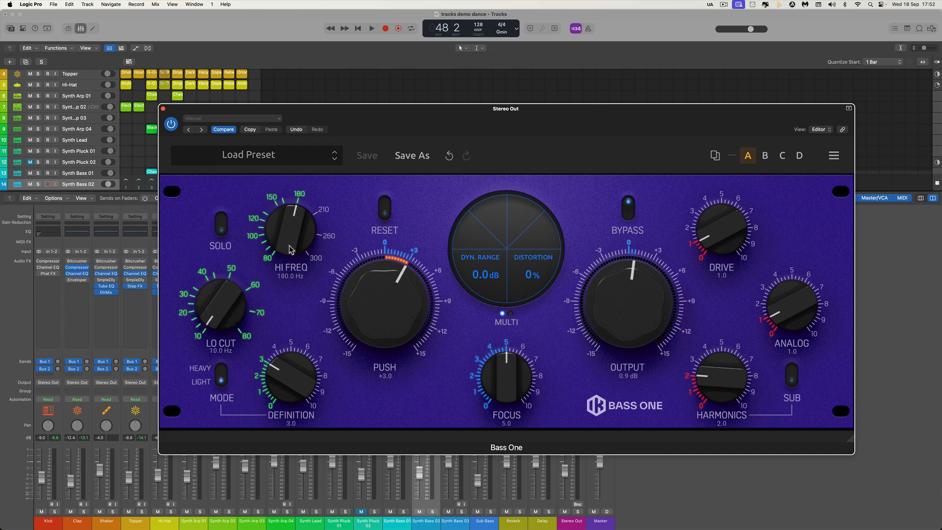
left_click_drag(289, 250, 261, 142)
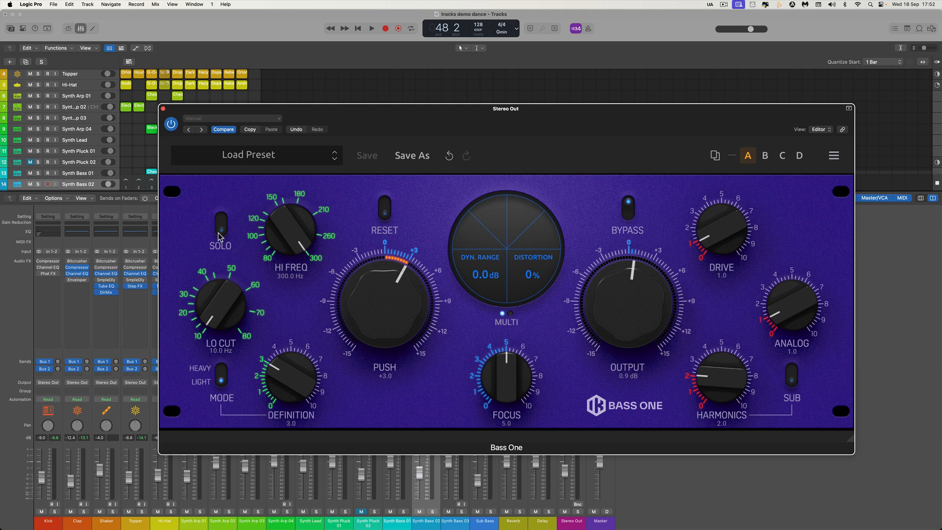
Narrow the range to 39.8 Hz low cut and 177.3 Hz high frequency, and return it to 10.0 Hz and 300.0 Hz.
left_click_drag(218, 298, 221, 217)
left_click_drag(277, 211, 287, 305)
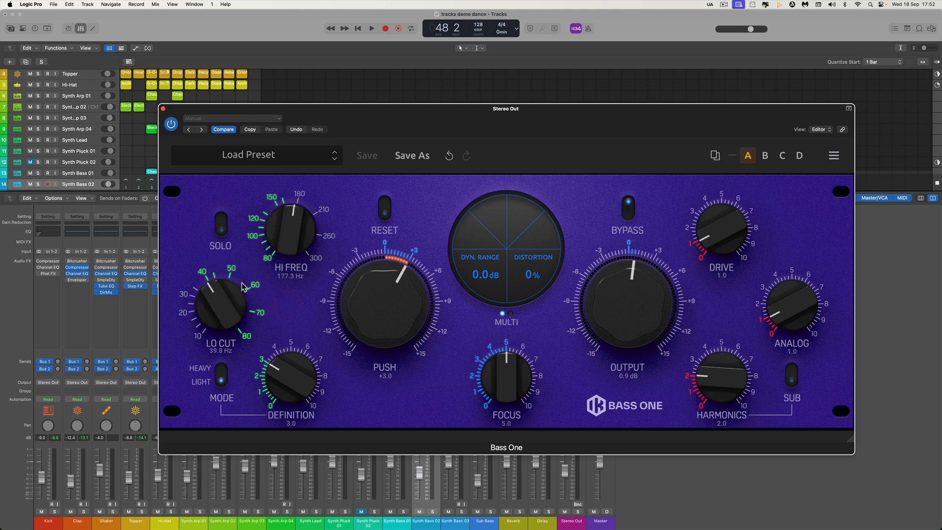
left_click_drag(212, 294, 243, 402)
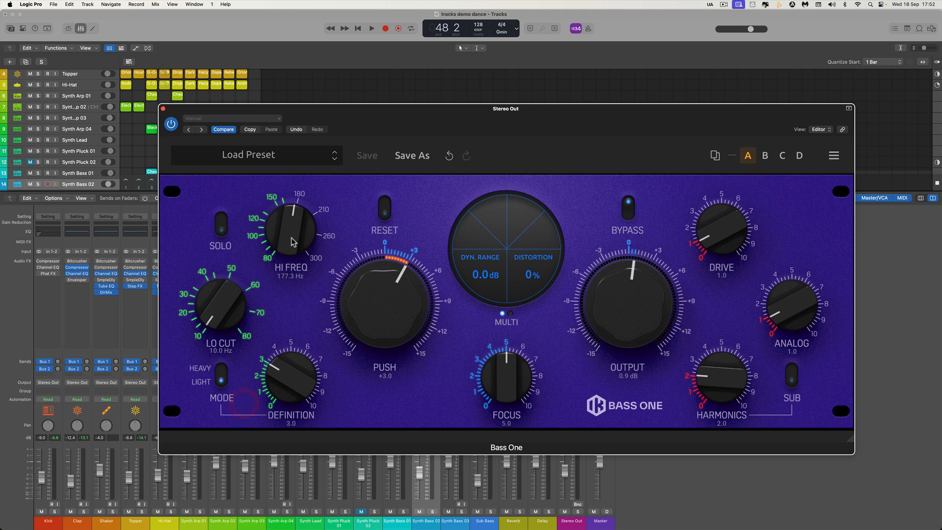
left_click_drag(294, 243, 253, 138)
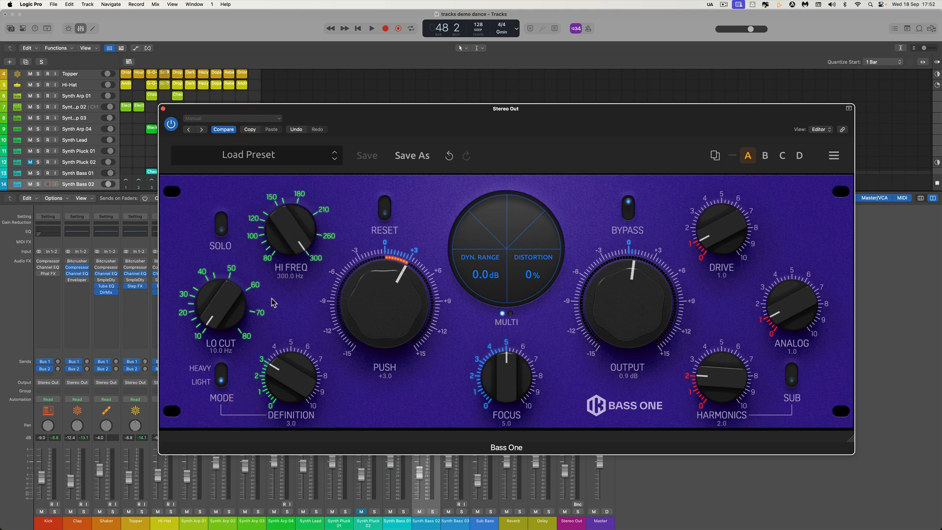
Swing the push down to -11.2 and back up to +2.3, and raise the focus to 10.0.
left_click_drag(376, 345, 382, 389)
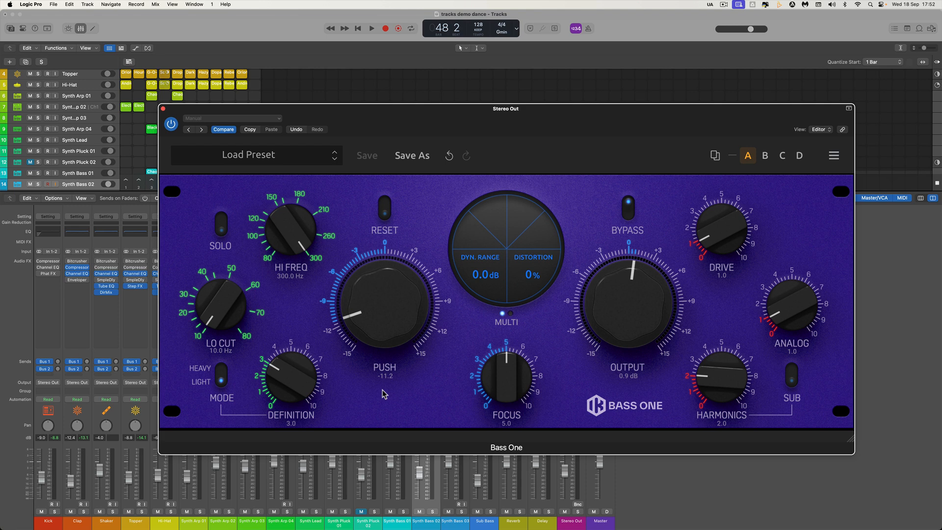
left_click_drag(382, 389, 381, 298)
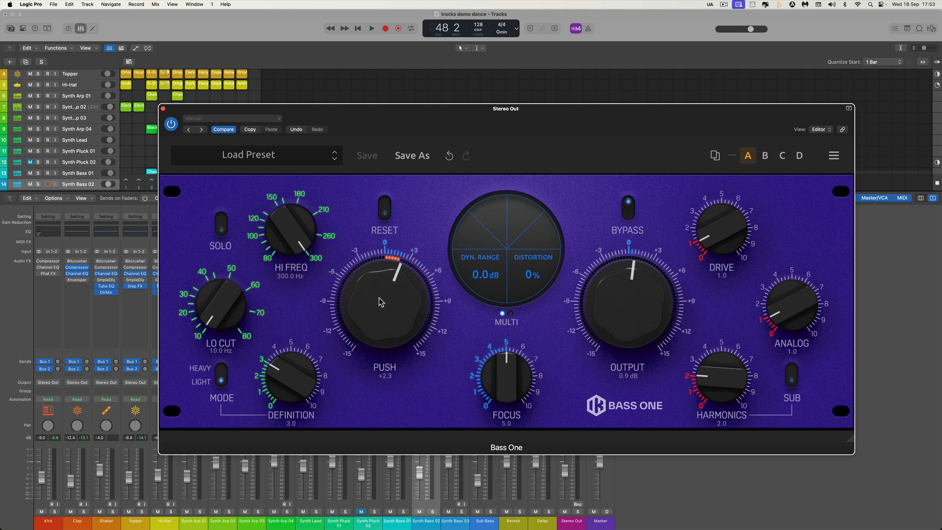
left_click_drag(506, 371, 455, 204)
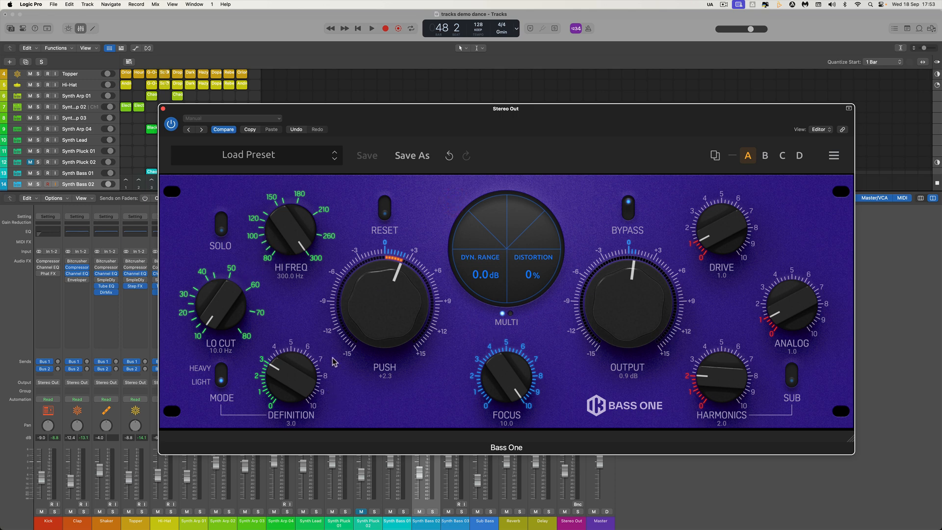
Try the definition's heavy mode and return to light, with push at +1.7, output at 3.0 dB and drive at 0.5.
left_click(220, 375)
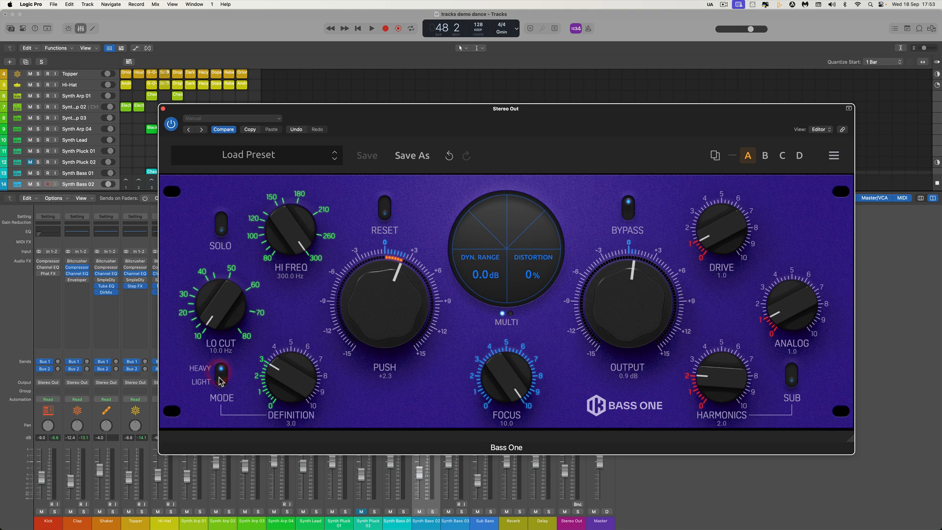
left_click_drag(363, 300, 530, 315)
mouse_move(614, 310)
left_mouse_down()
mouse_move(619, 289)
mouse_move(617, 299)
left_mouse_up()
left_click_drag(722, 239, 721, 248)
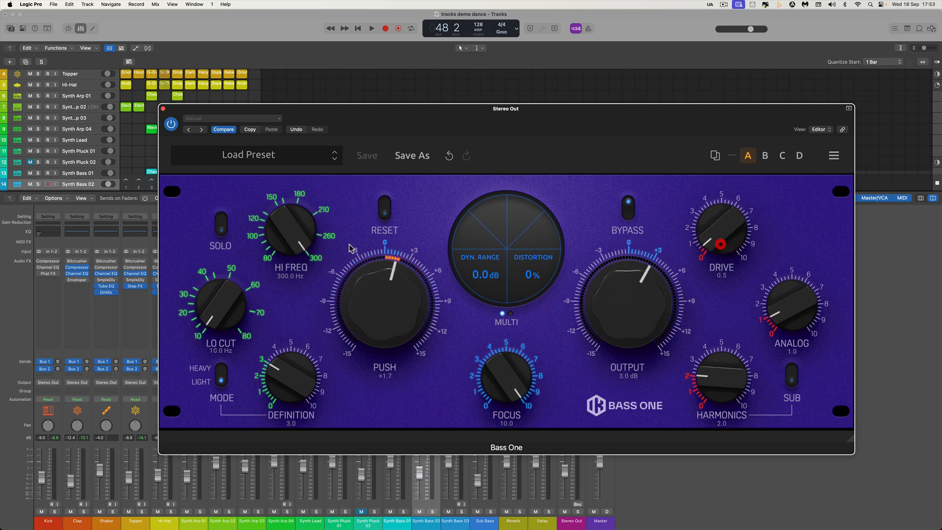
Raise the low cut to 80.0 Hz and solo the bass band, playing the track while setting the output to 7.0 dB.
left_click_drag(221, 306, 226, 221)
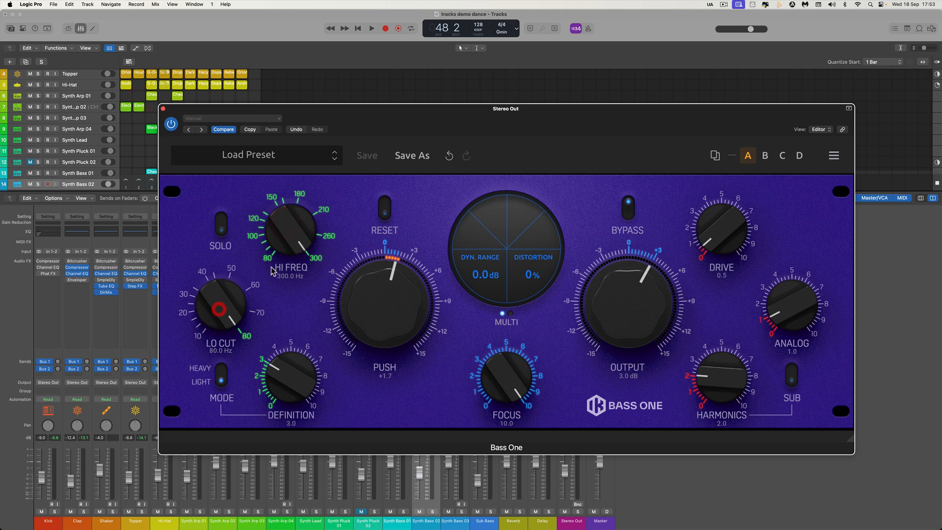
left_click(221, 223)
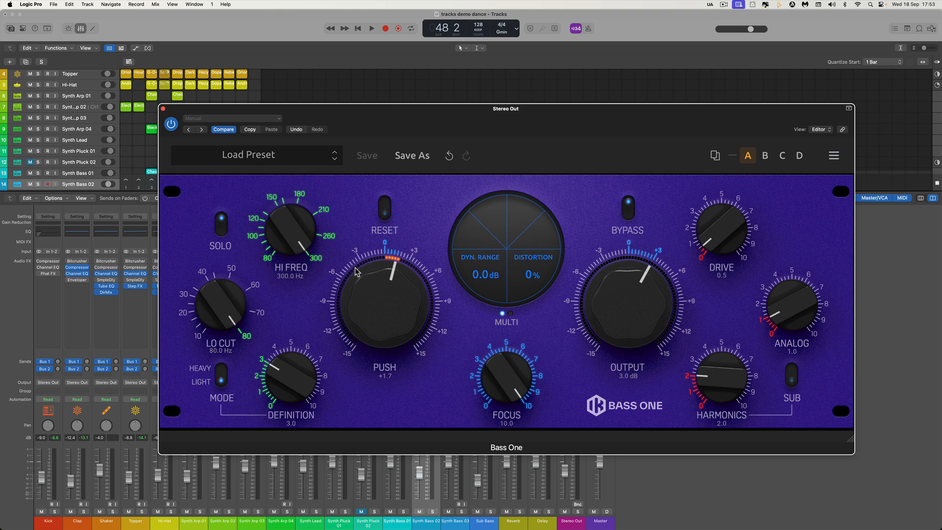
key("space")
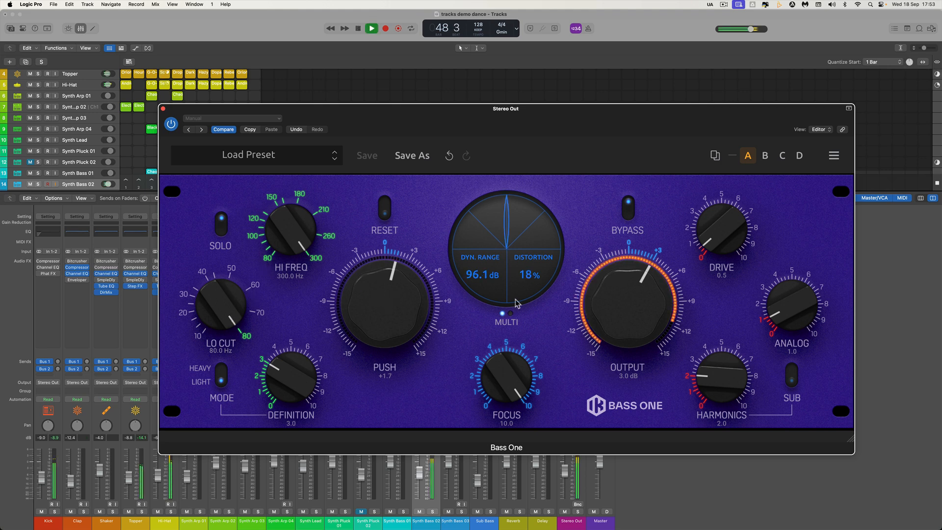
left_click_drag(620, 292, 622, 279)
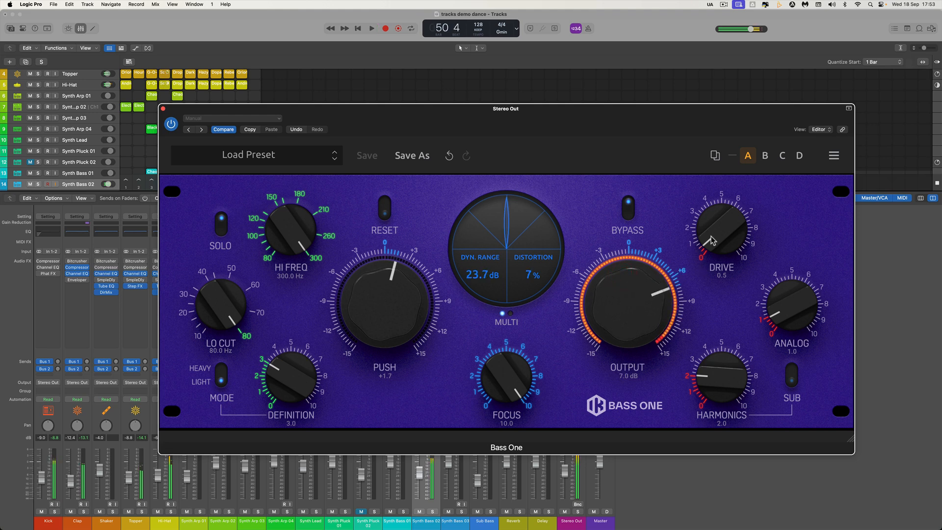
key("space")
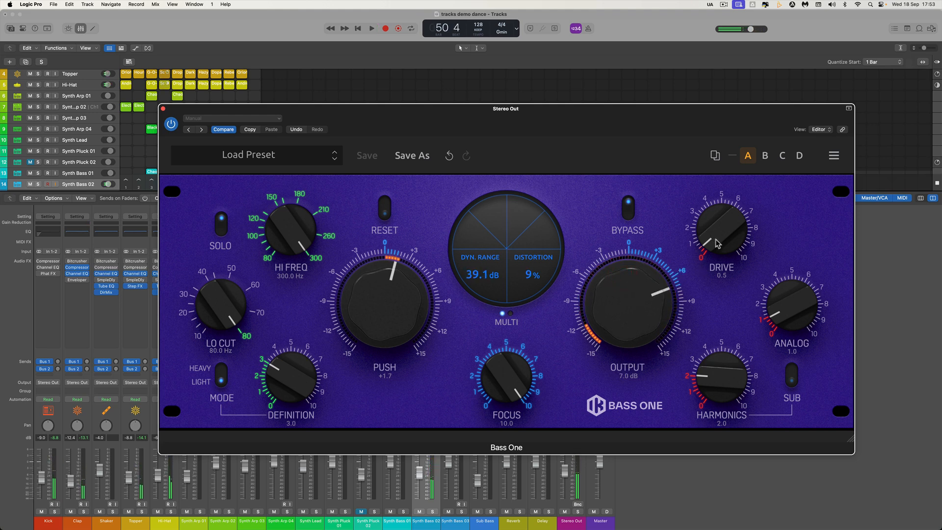
Zero harmonics and analog, and audition the bass while raising drive to 6.0 and harmonics to 2.2.
left_click_drag(716, 376, 723, 429)
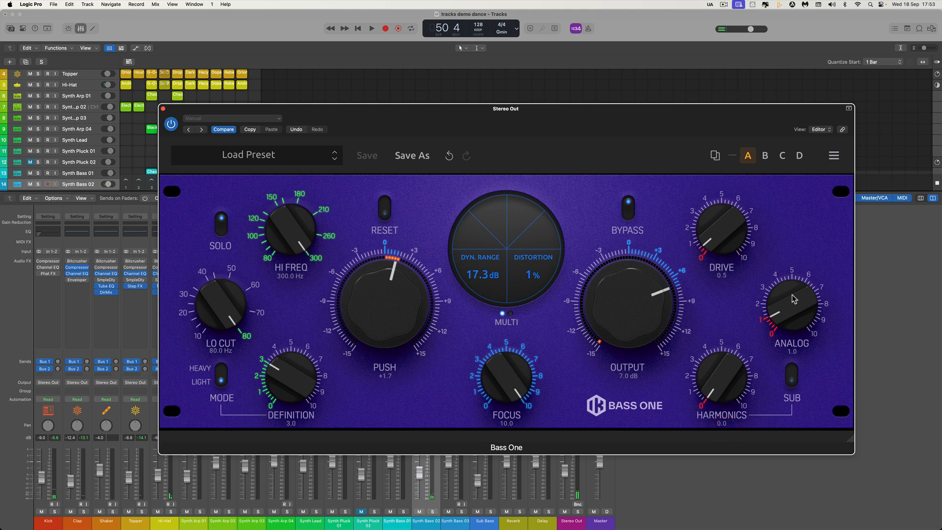
left_click_drag(791, 294, 789, 332)
key("space")
left_click_drag(743, 249, 692, 127)
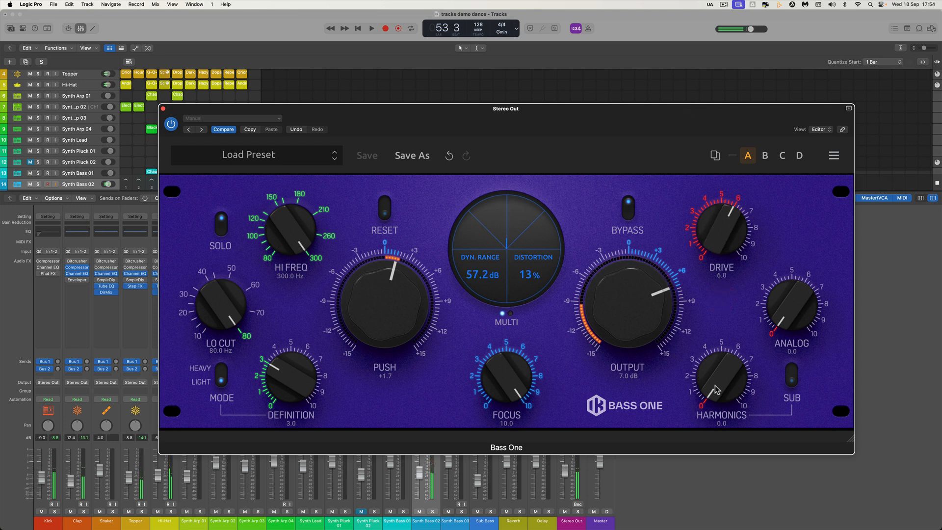
left_click_drag(717, 390, 699, 339)
key("space")
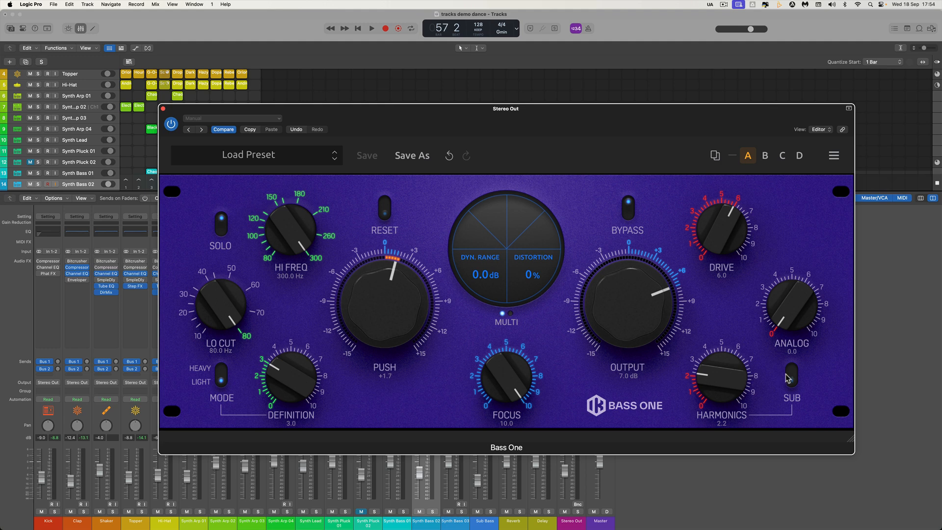
Enable the sub option and compare it on and off during playback while adjusting harmonics to 1.8.
left_click(788, 377)
left_click_drag(713, 383, 715, 388)
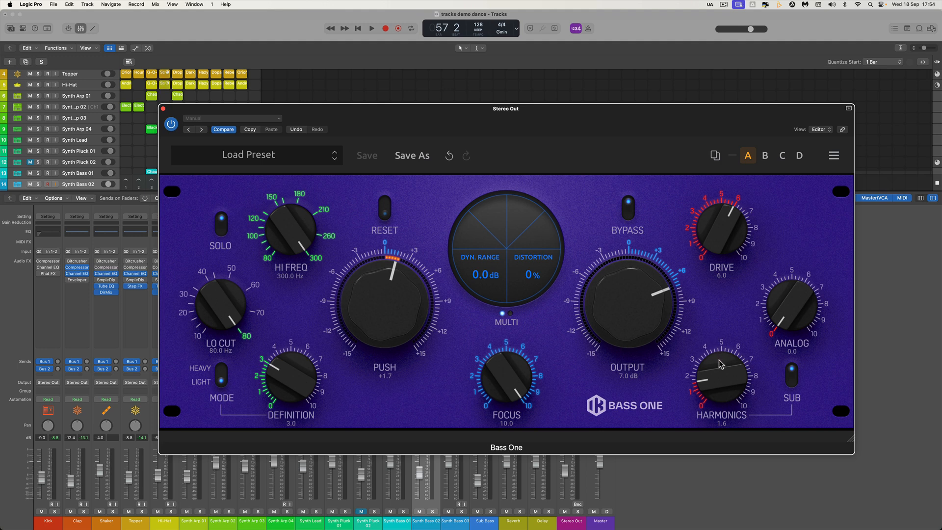
key("space")
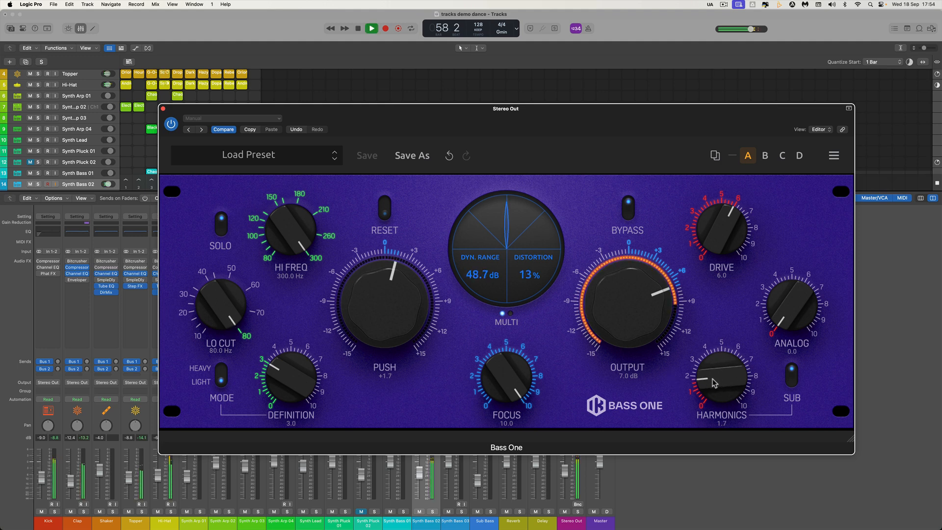
left_click_drag(713, 384, 715, 389)
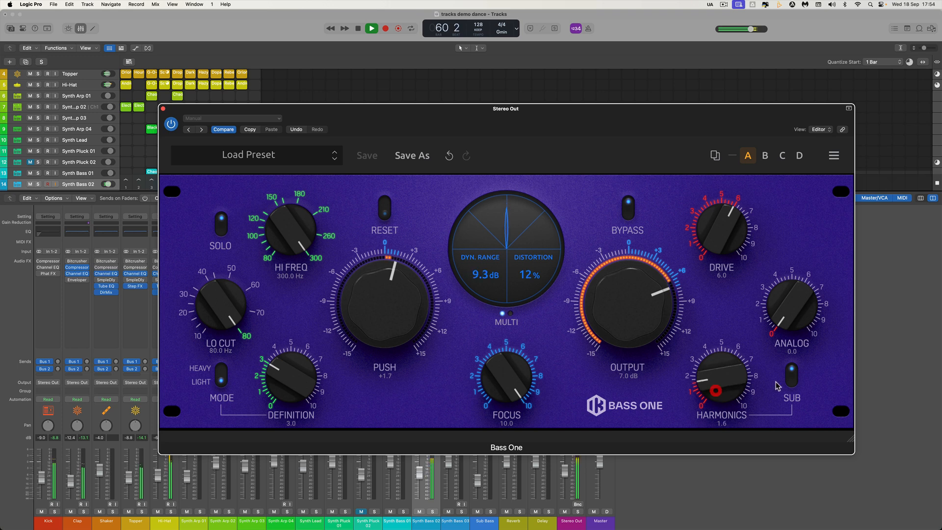
left_click(791, 381)
left_click_drag(700, 389, 703, 382)
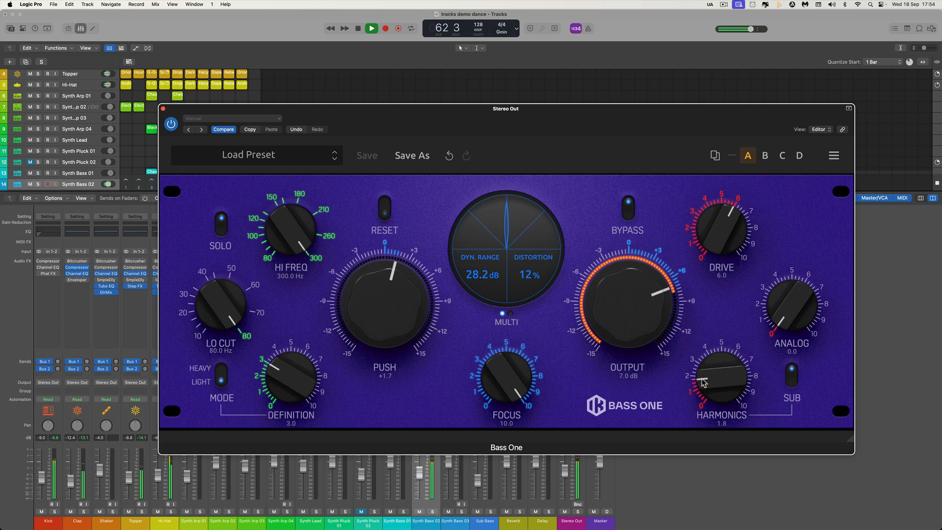
key("space")
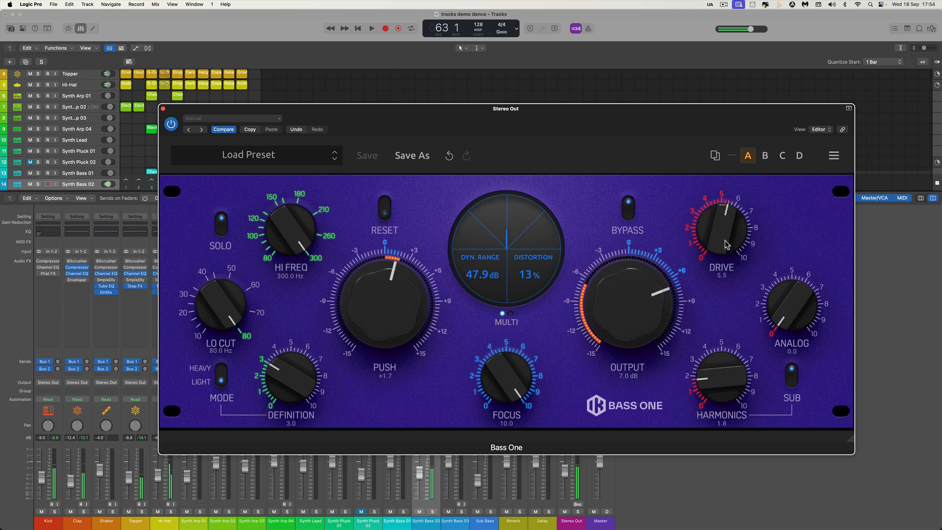
Turn off the sub option and reduce drive and harmonics to 0.0, with analog at 1.6.
left_click(792, 378)
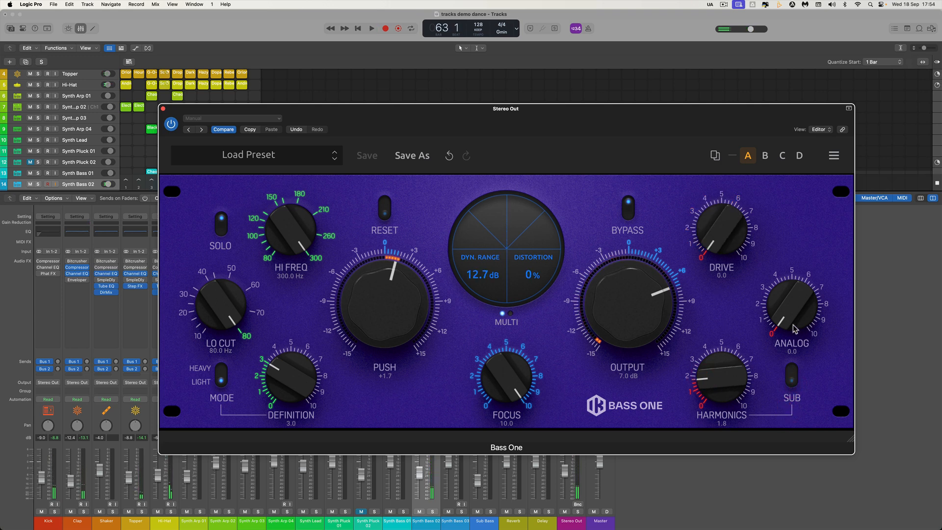
left_click_drag(789, 294, 795, 314)
left_click_drag(717, 389, 729, 422)
Play the track while raising analog to 7.3 and harmonics to 4.0, and stop playback.
key("space")
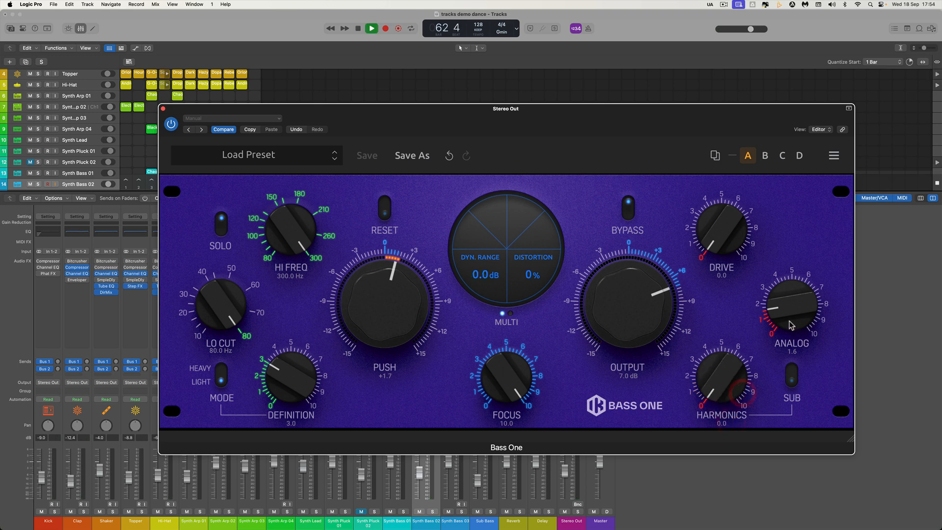
left_click_drag(791, 318, 772, 245)
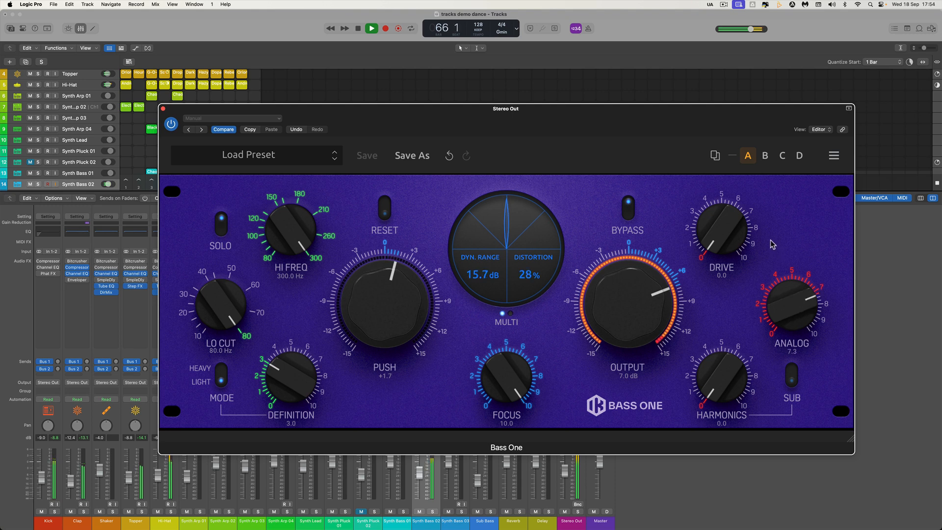
mouse_move(730, 365)
left_mouse_down()
mouse_move(715, 306)
mouse_move(673, 239)
mouse_move(721, 377)
mouse_move(722, 364)
left_mouse_up()
key("space")
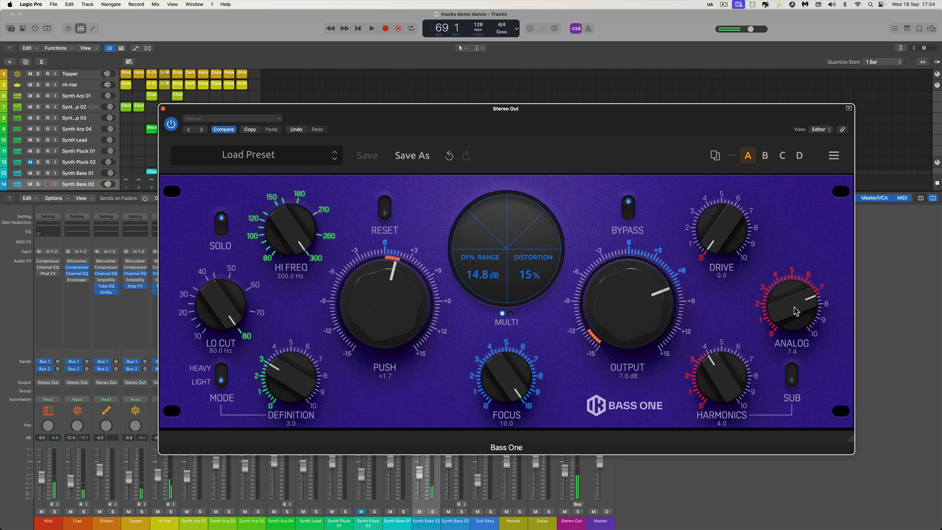
Set analog to 7.1 and toggle the sub option during playback, bringing harmonics down to 2.3.
left_click_drag(794, 309, 785, 299)
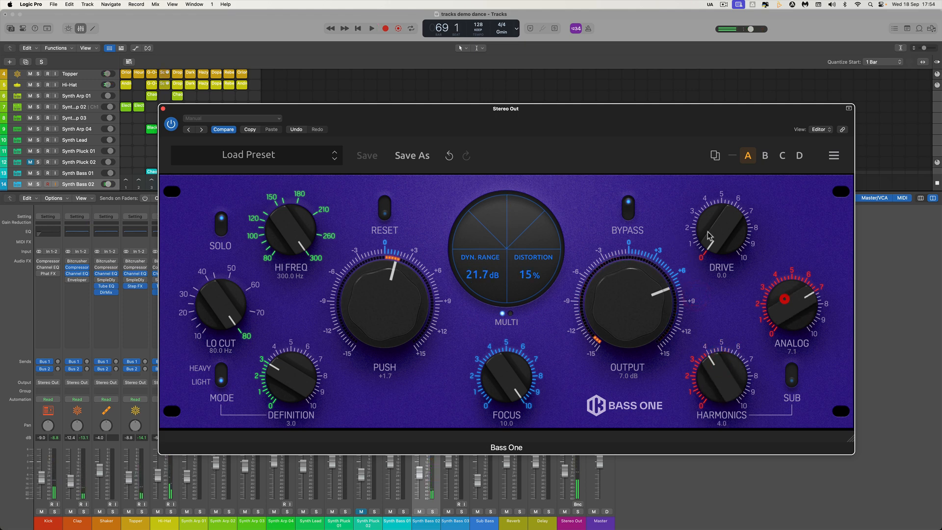
left_click(791, 376)
left_click_drag(711, 367, 722, 383)
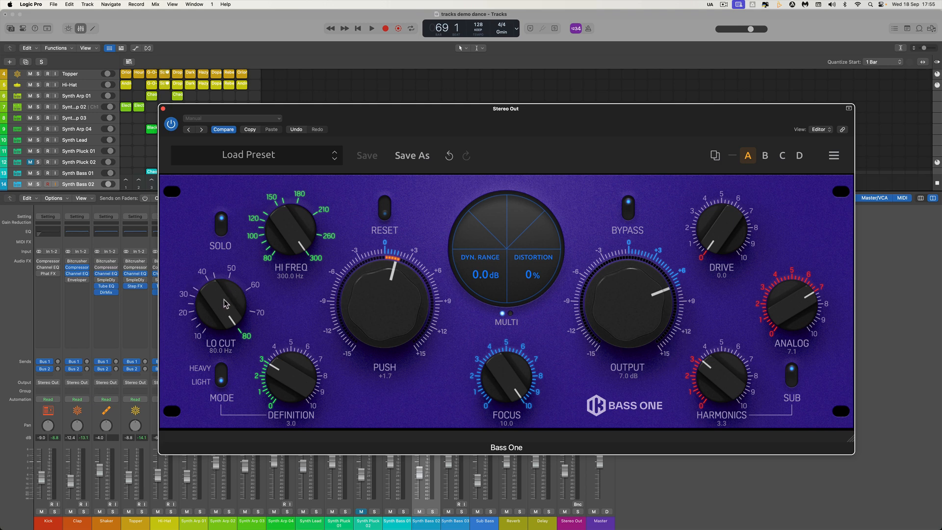
key("space")
mouse_move(716, 373)
left_mouse_down()
mouse_move(721, 402)
mouse_move(713, 376)
mouse_move(730, 379)
left_mouse_up()
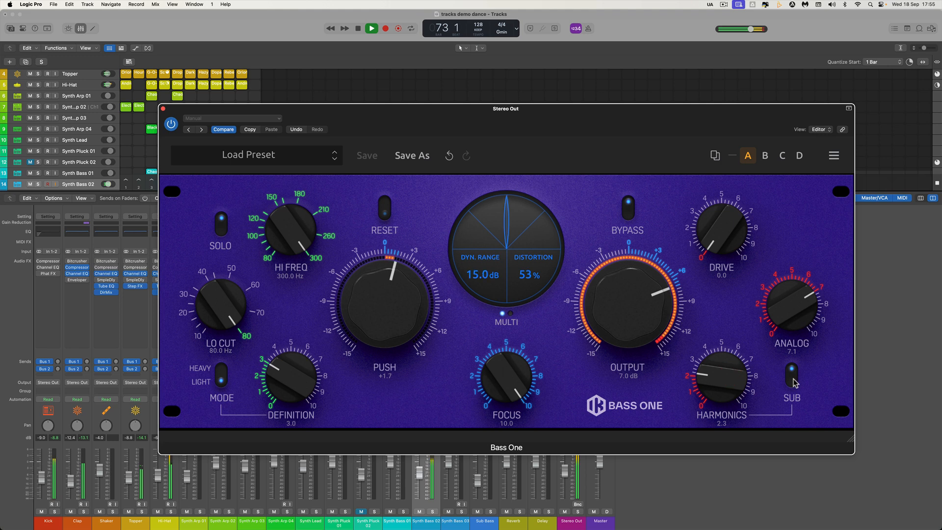
left_click(793, 382)
key("space")
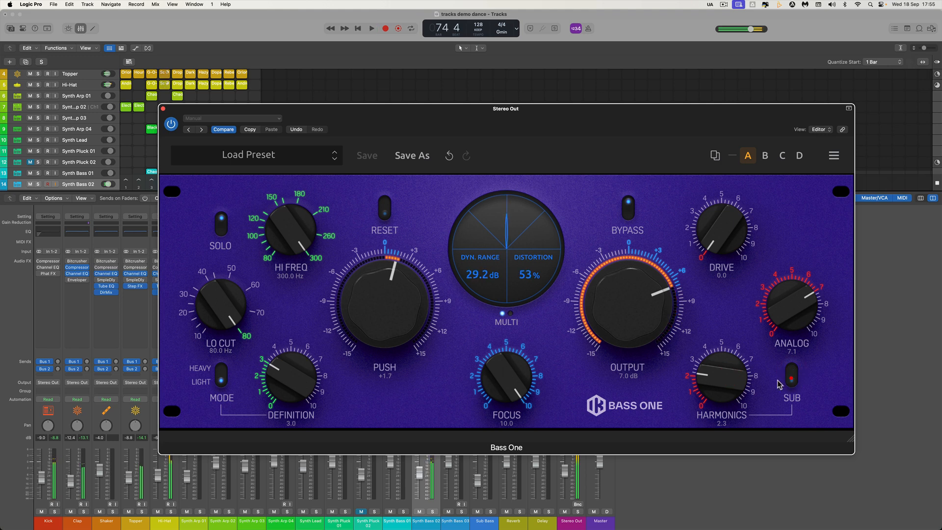
Leave the sub option off and bring both analog and harmonics down to 0.0.
left_click(792, 377)
left_click_drag(721, 381, 734, 389)
left_click_drag(793, 314, 794, 404)
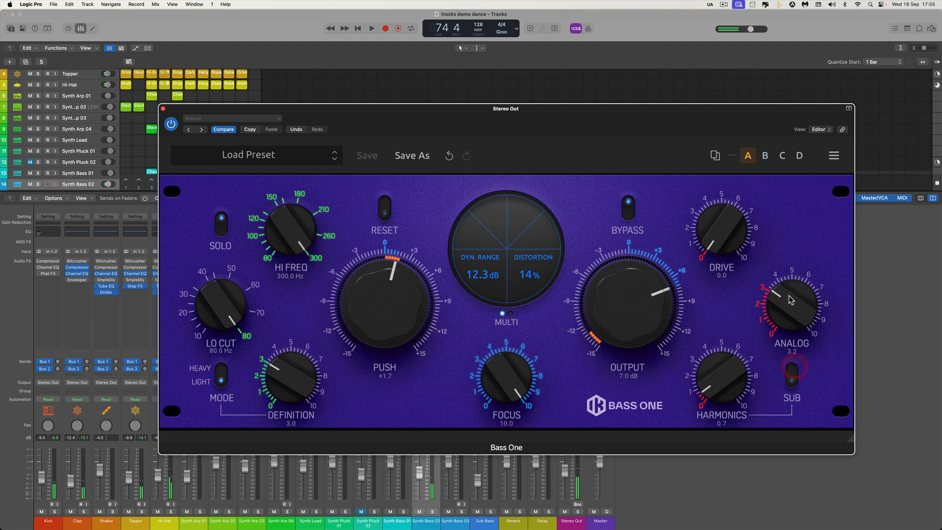
left_click_drag(791, 297, 803, 422)
left_click_drag(724, 391, 715, 431)
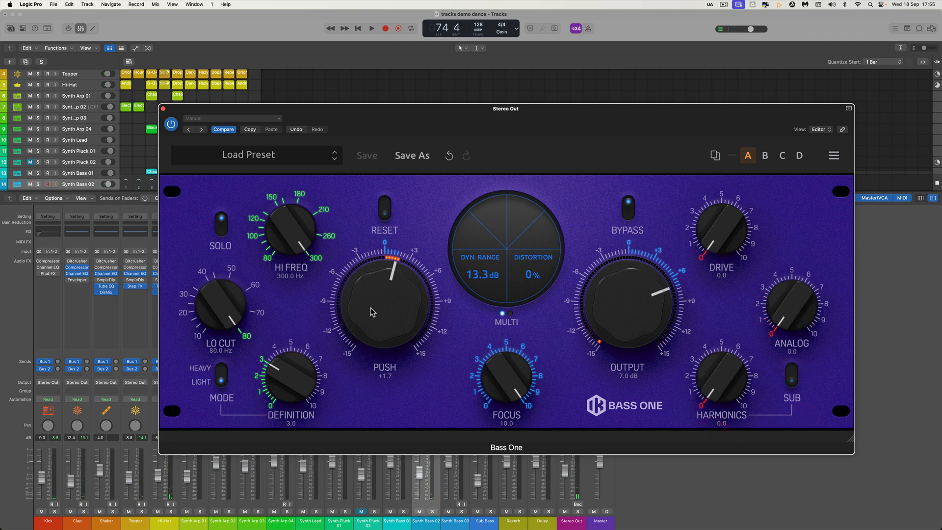
Lower the low cut to about 67 Hz.
left_click_drag(214, 294, 220, 346)
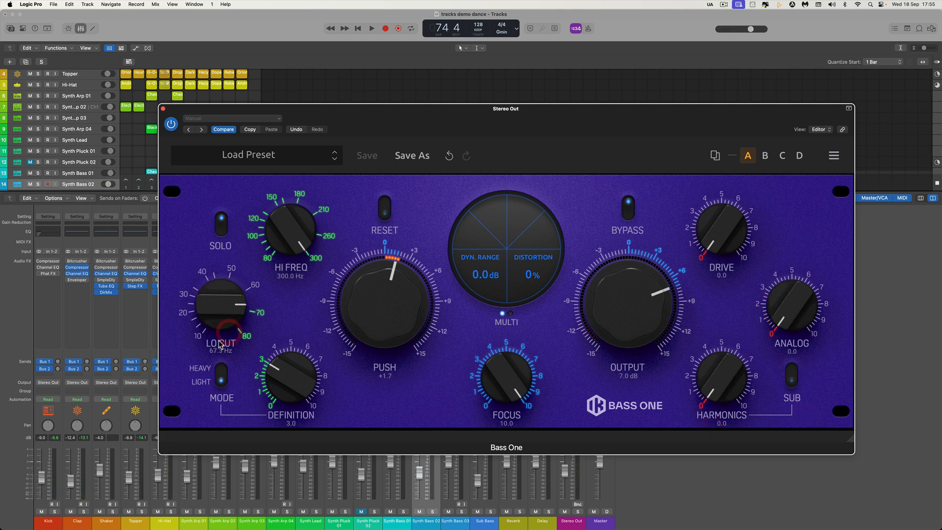
Set Bass One's Lo Cut to 35 Hz and its Hi Freq to 200 Hz.
double_click(220, 350)
key("Return")
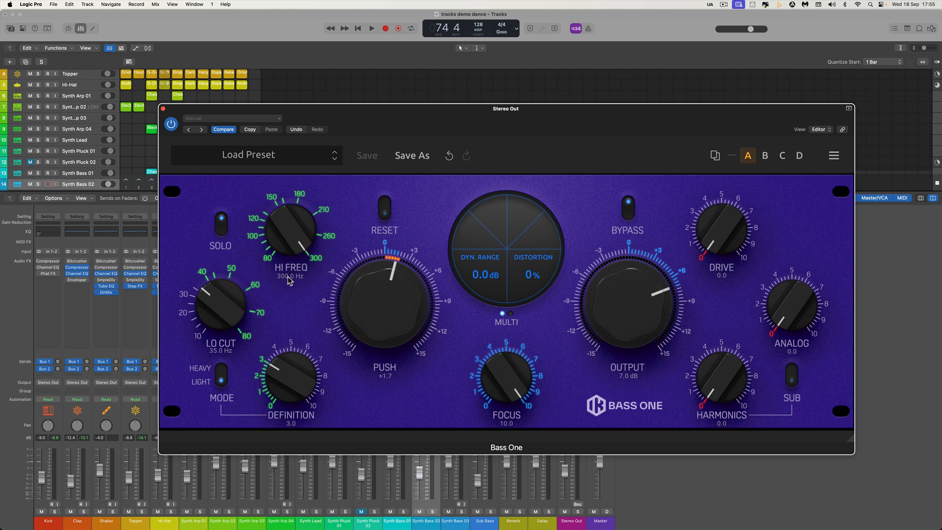
type("200")
key("Return")
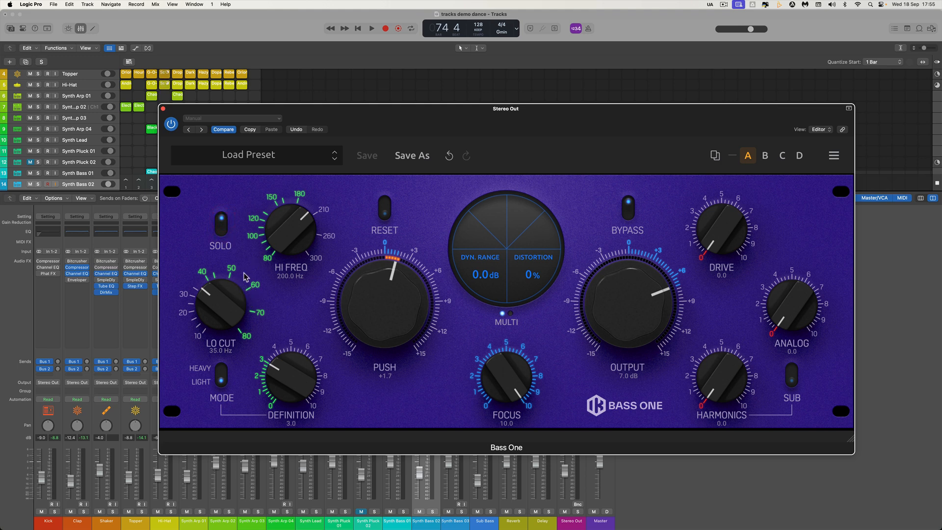
Audition Bass One with Push lowered to about -10.8 and Output raised to 15 dB.
key("space")
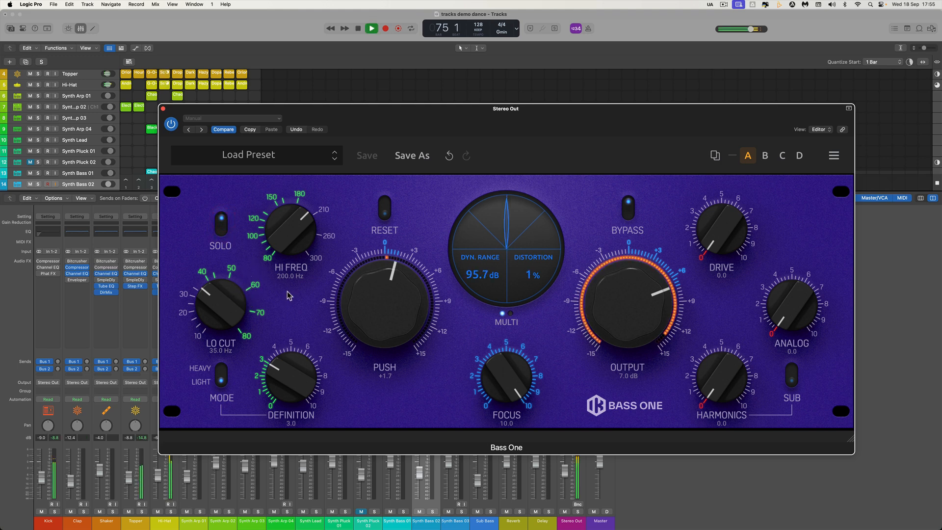
left_click_drag(384, 288, 376, 316)
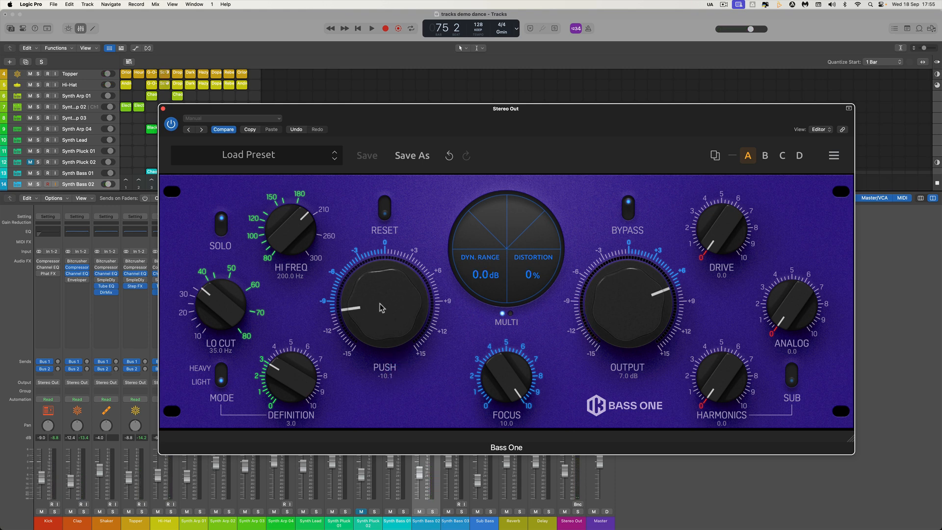
left_click_drag(380, 310, 389, 330)
key("space")
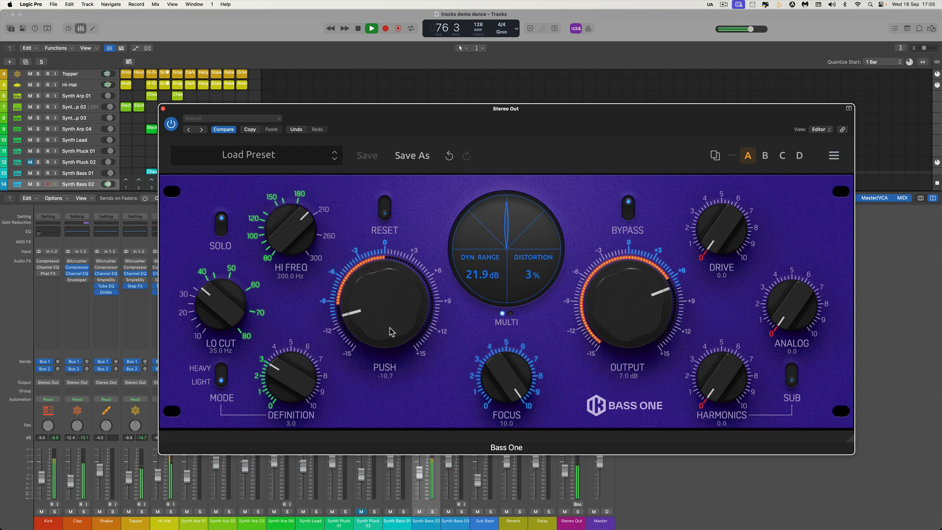
left_click_drag(593, 309, 614, 256)
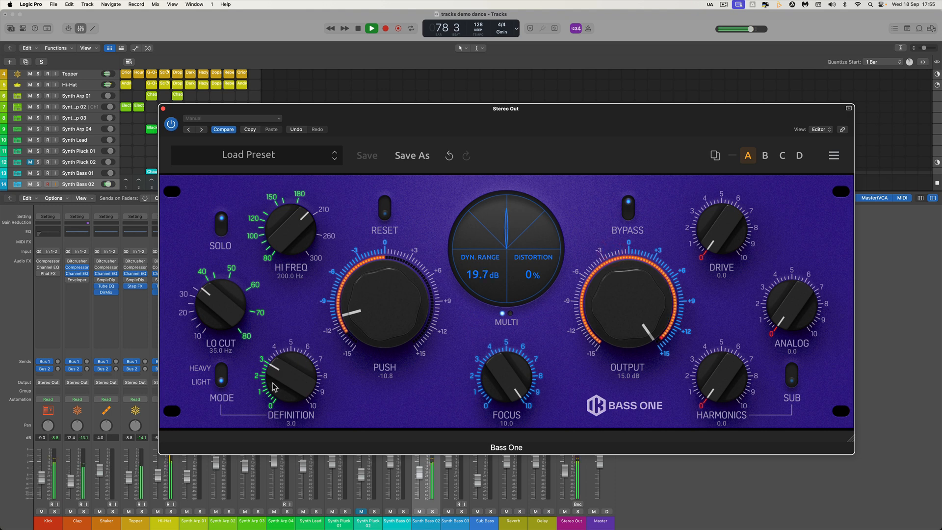
key("space")
Switch Bass One's Mode to Heavy and audition Definition at 9.9, finishing with it at 0.0.
left_click(222, 375)
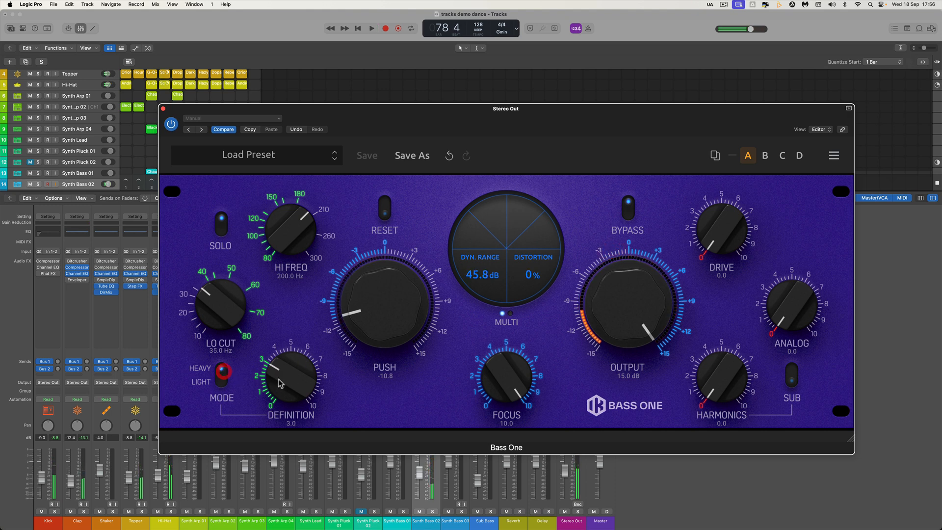
key("space")
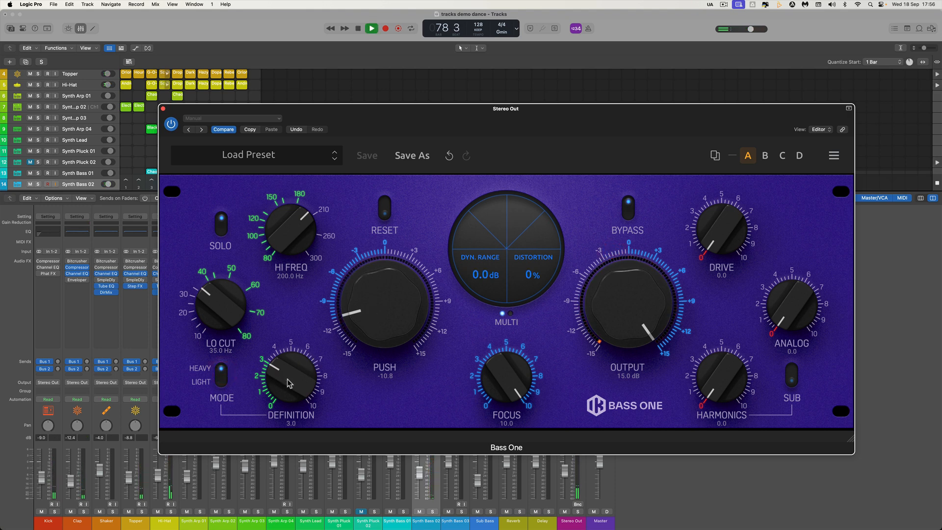
left_click_drag(289, 381, 247, 241)
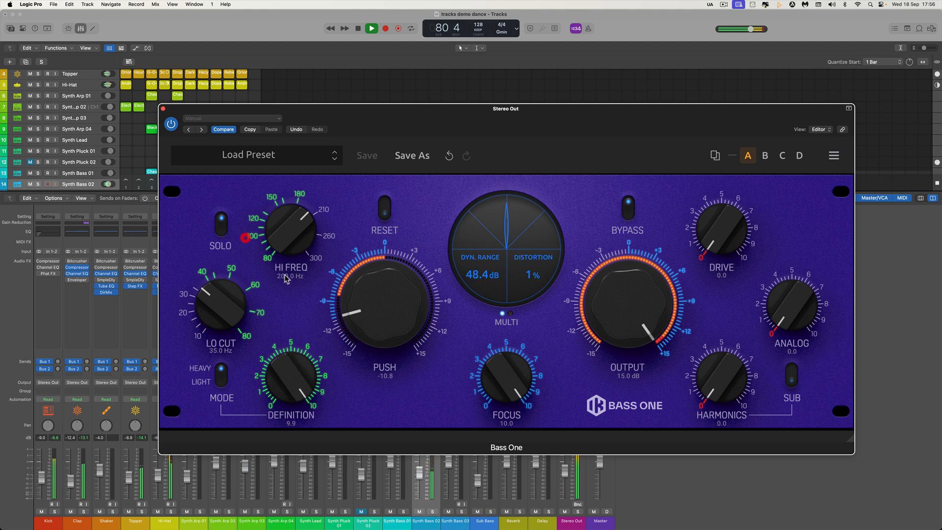
key("space")
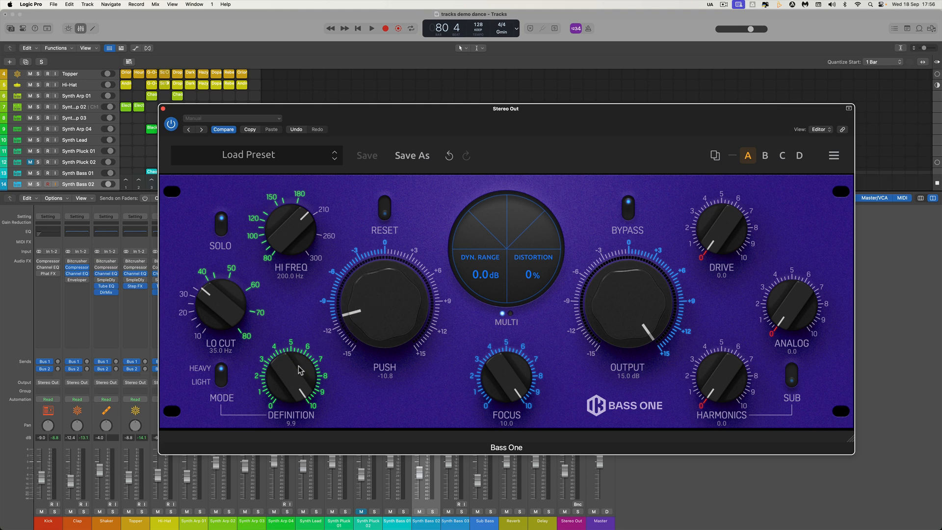
key("space")
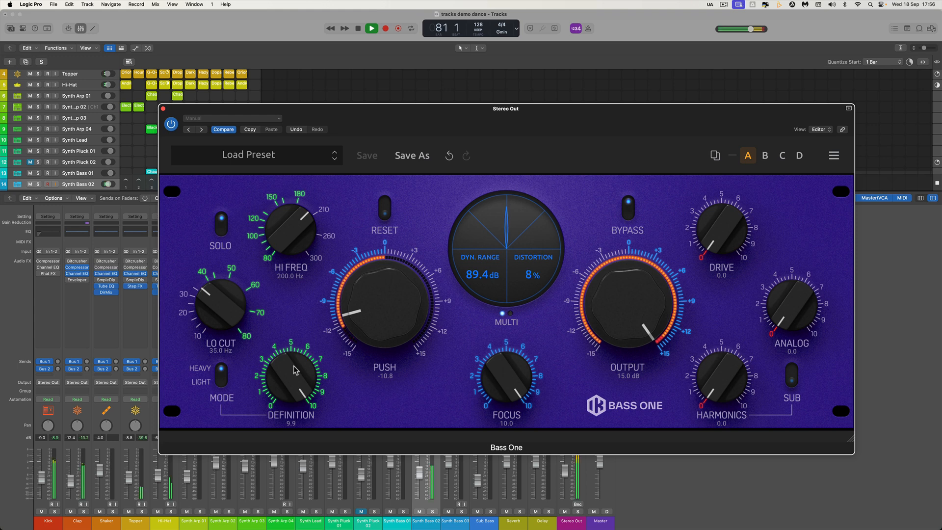
key("space")
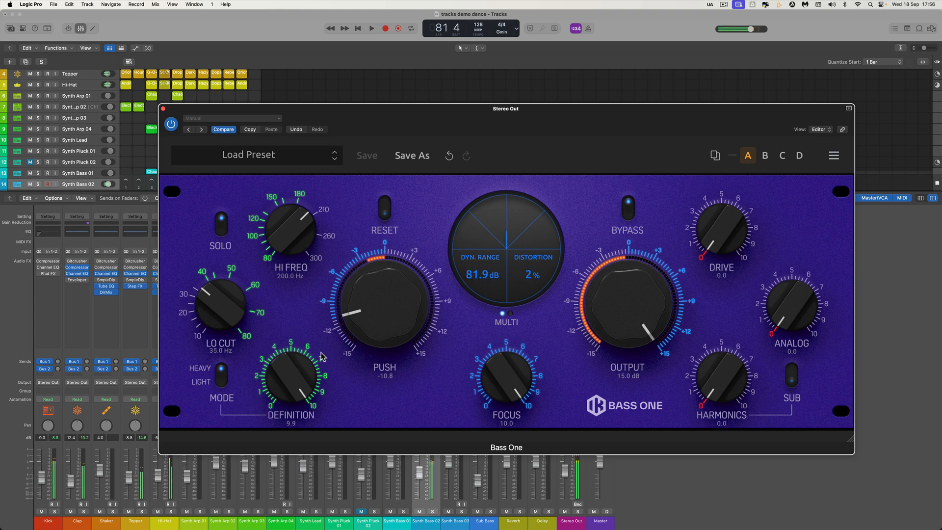
left_click_drag(296, 370, 316, 417)
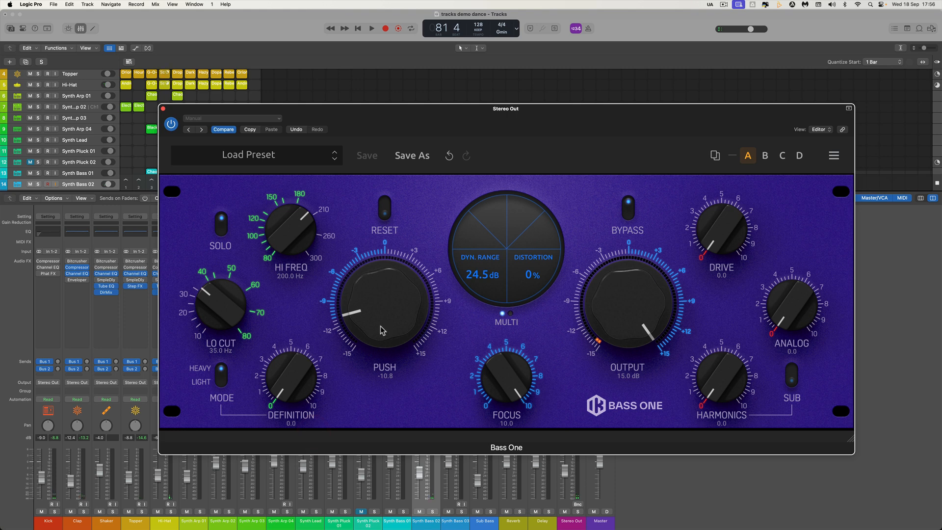
Raise Push to about +13.2 and reduce Output to about 1.7 dB while the track plays.
key("space")
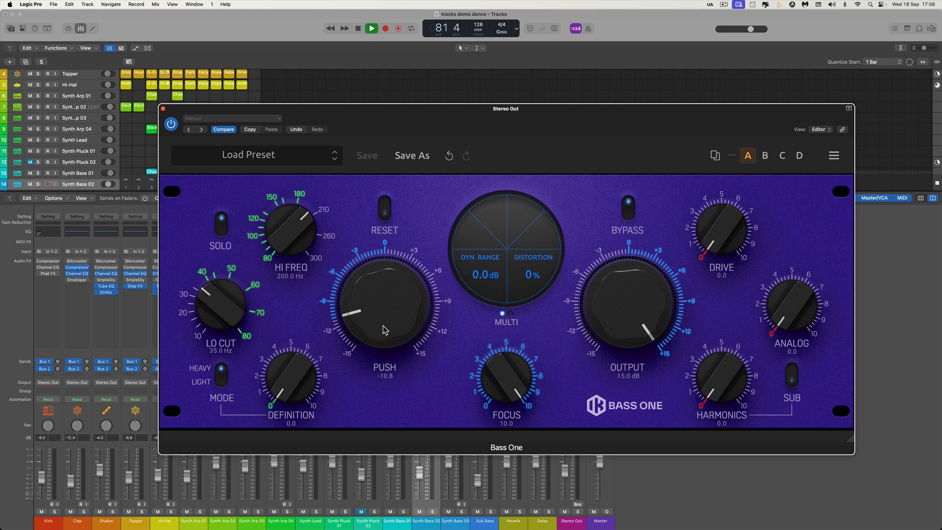
left_click_drag(383, 325, 381, 246)
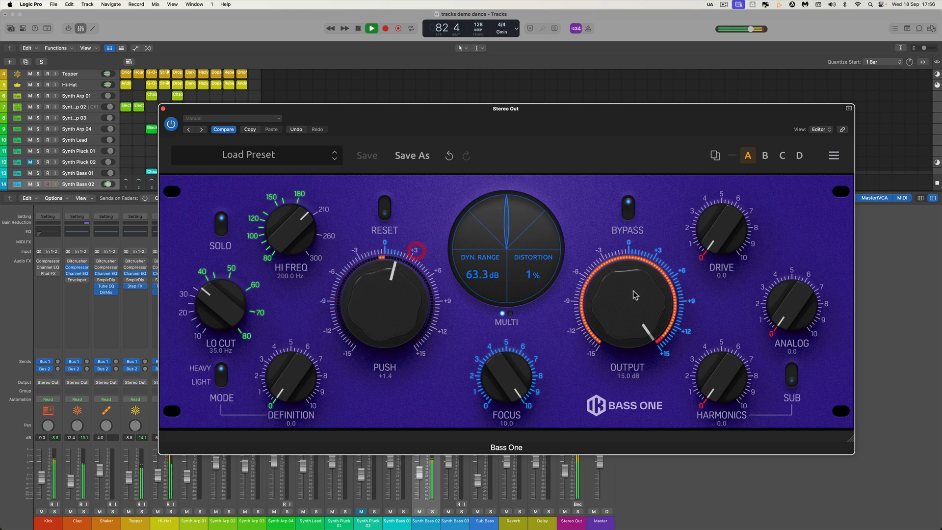
left_click_drag(633, 294, 655, 398)
left_click_drag(392, 318, 390, 237)
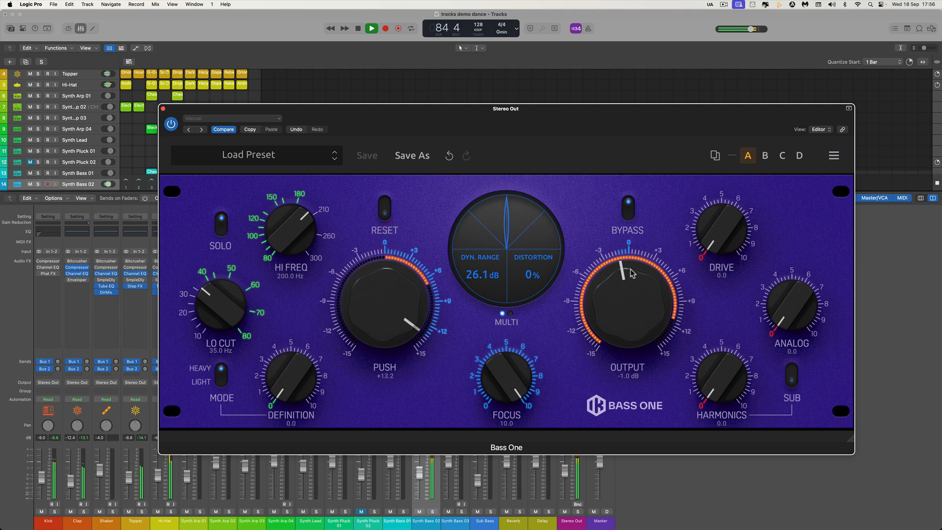
left_click_drag(638, 294, 640, 278)
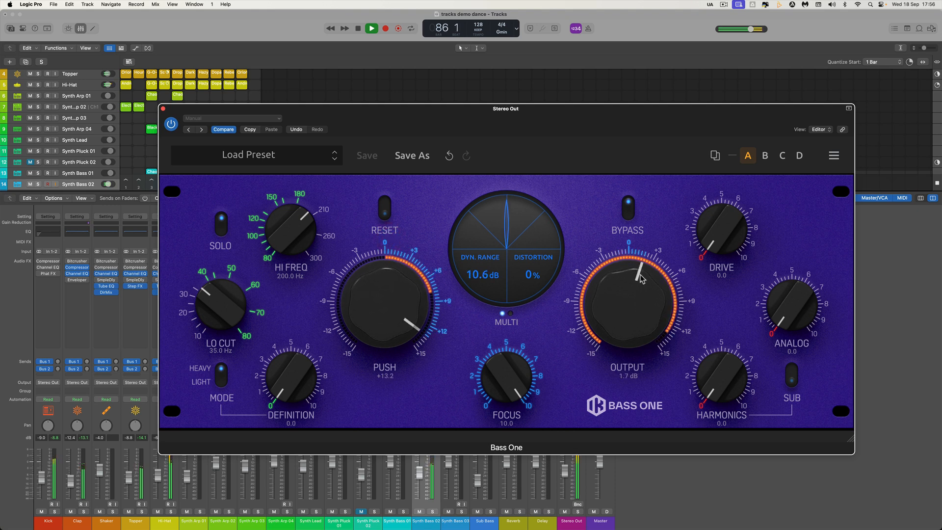
key("space")
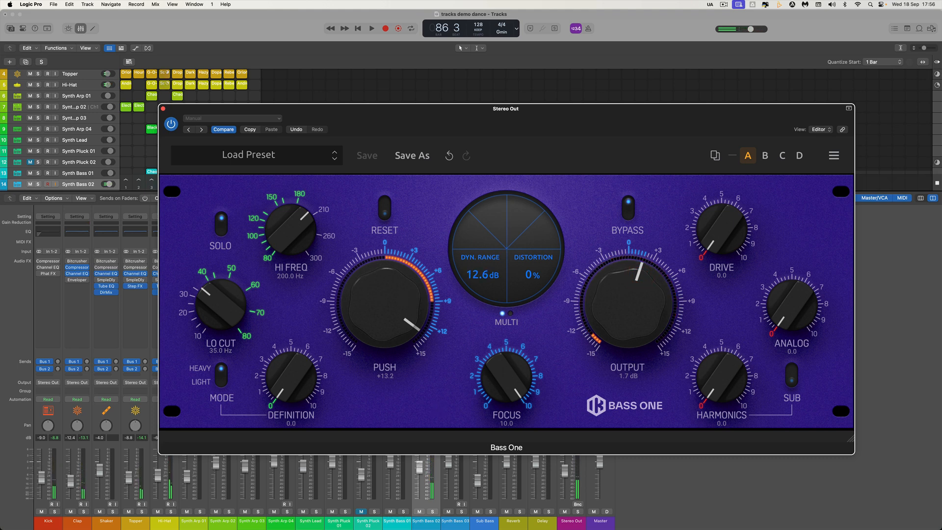
Ease Push back to about +11.6 and trim Output to about -0.4 dB while listening to the track.
left_click(421, 463)
key("space")
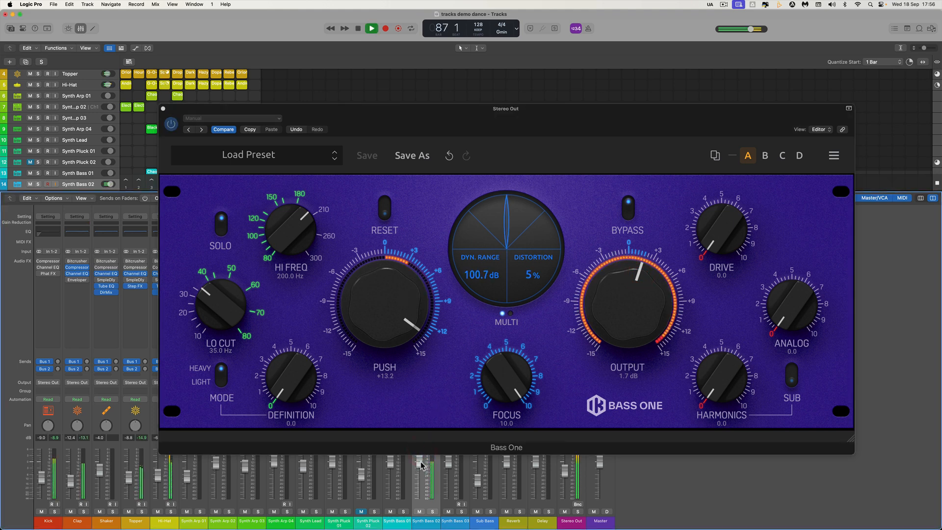
left_click(403, 327)
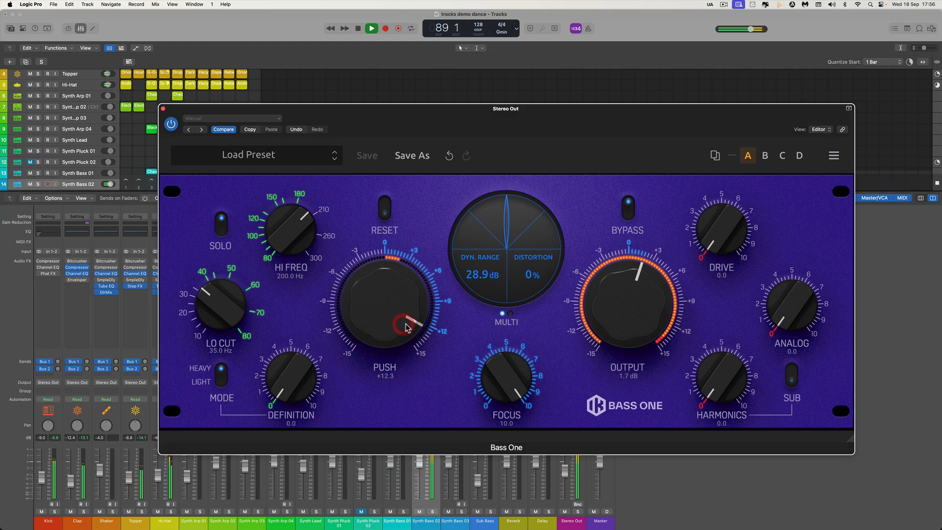
left_click_drag(405, 327, 403, 324)
left_click_drag(645, 307, 649, 324)
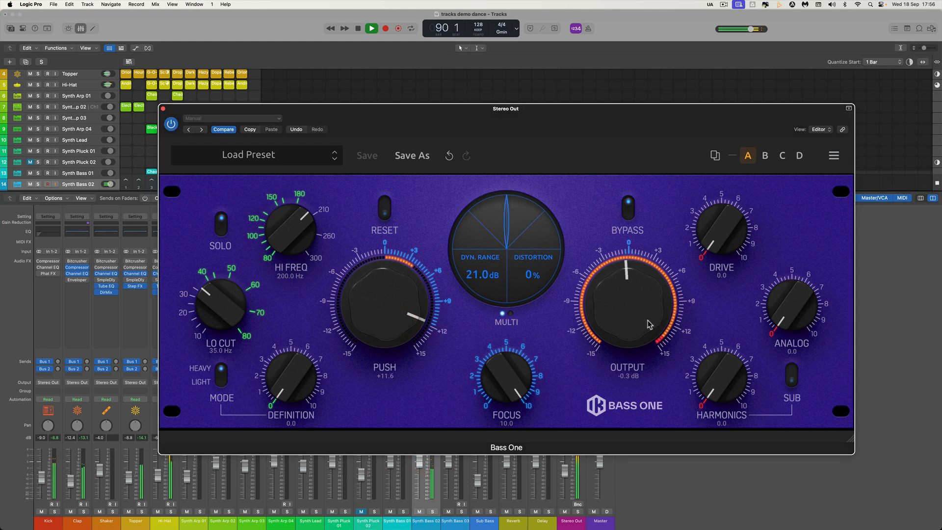
key("space")
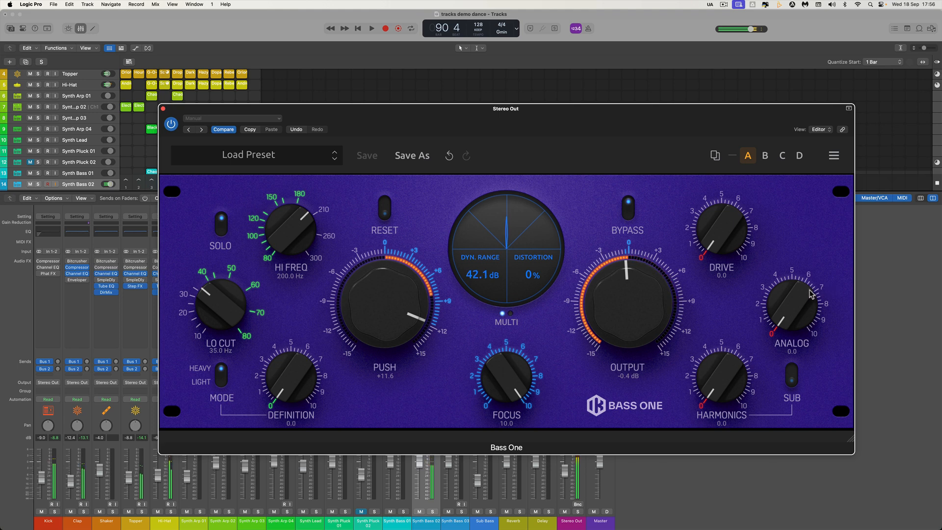
Set Analog to 5.0 and Definition to 4.3 while playing the track.
key("space")
left_click_drag(805, 300, 763, 172)
left_click_drag(284, 378, 282, 290)
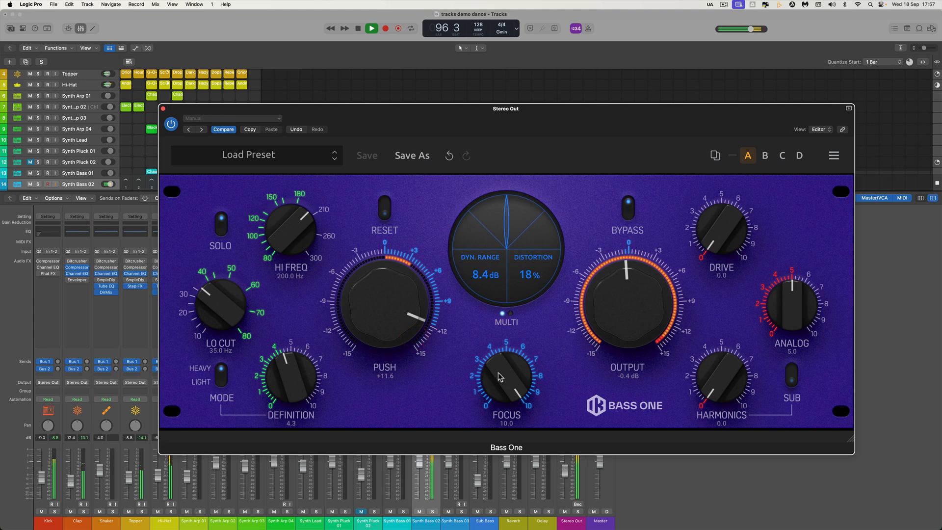
key("space")
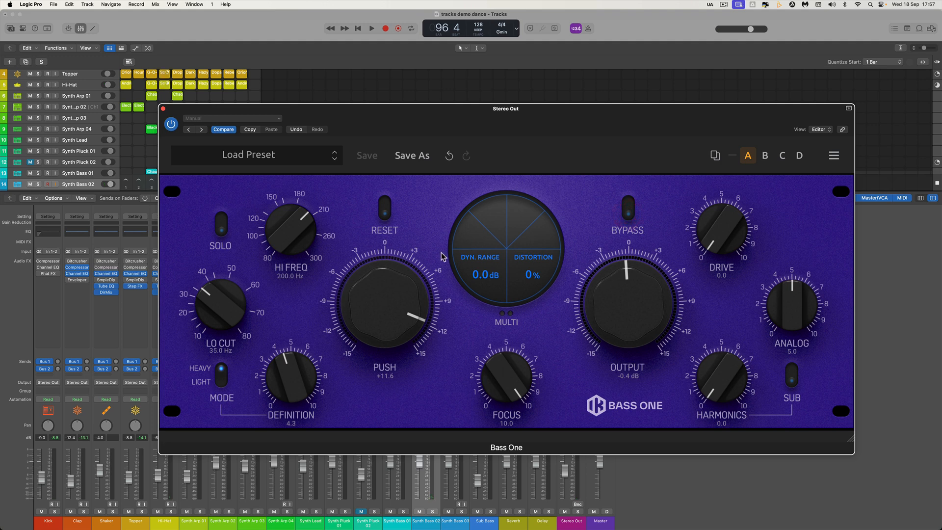
Set Output to about -0.1 dB and compare the bypassed and processed bass during playback.
key("space")
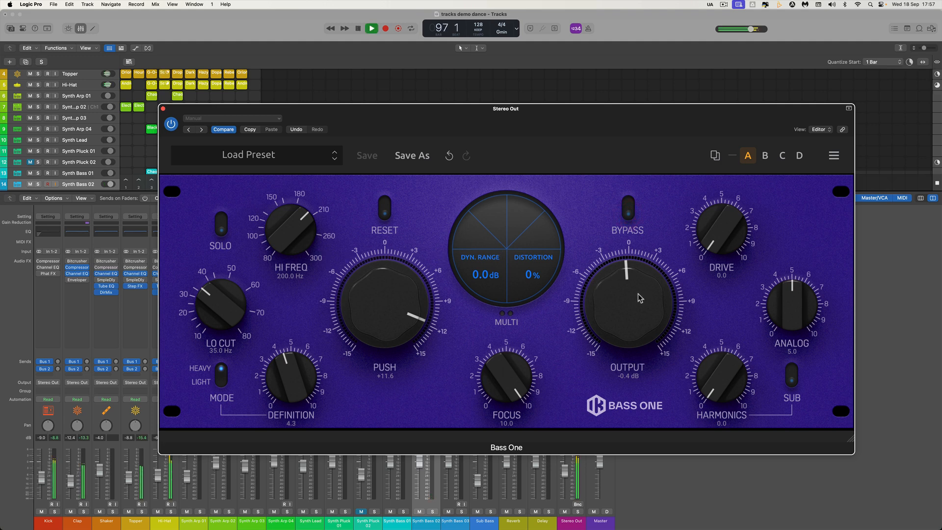
left_click_drag(638, 293, 639, 291)
left_click(629, 208)
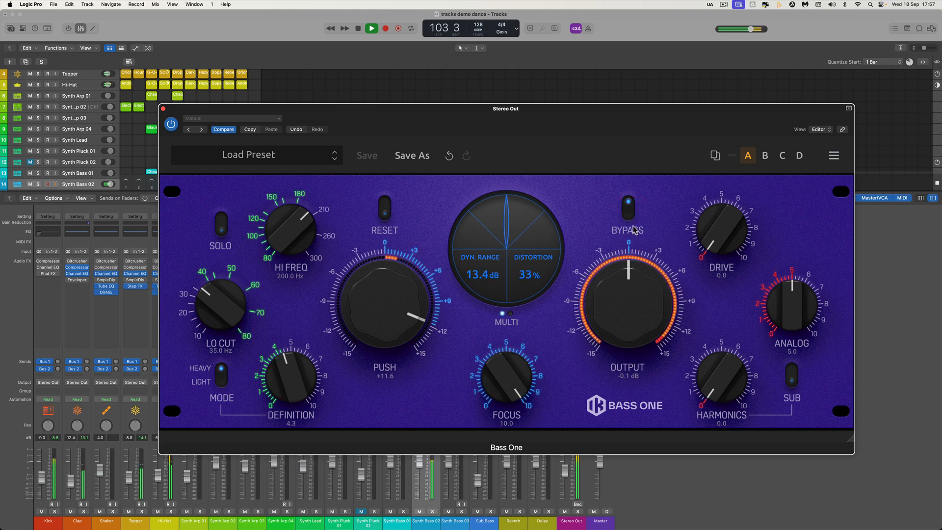
left_click(630, 211)
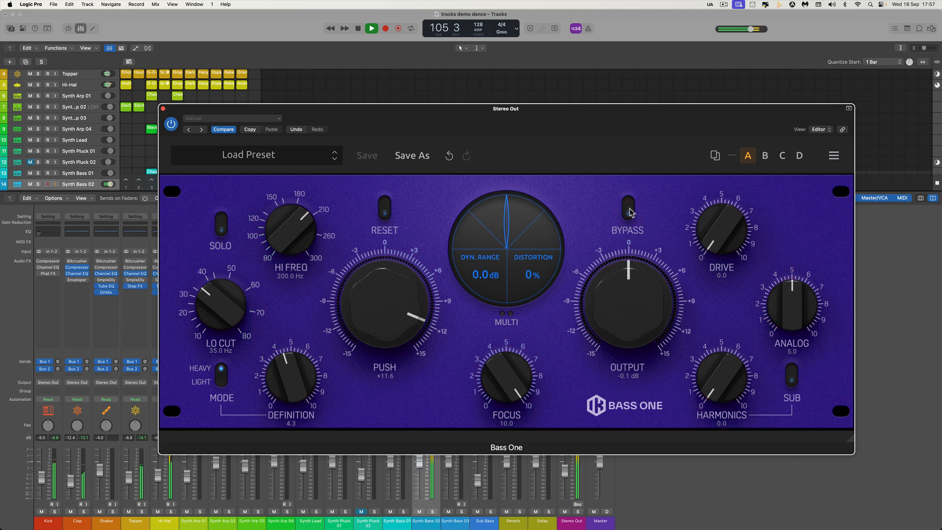
left_click(629, 208)
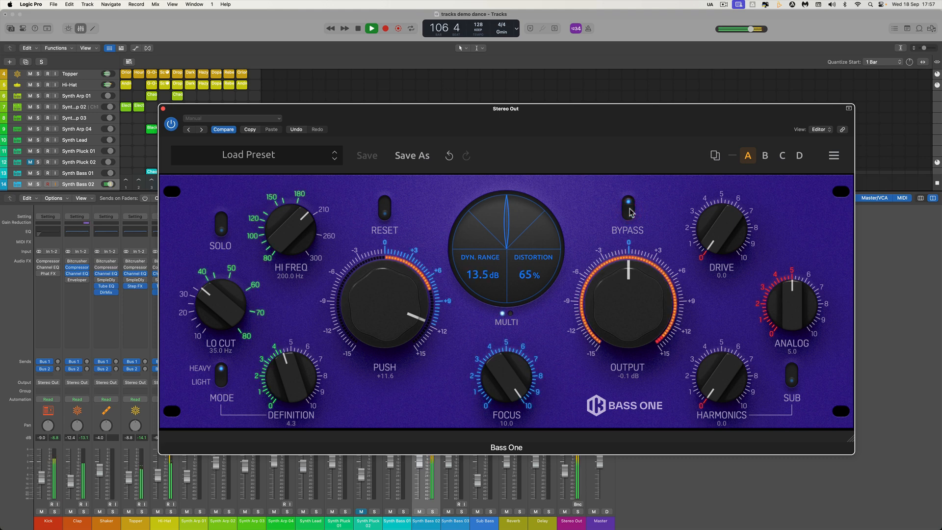
key("space")
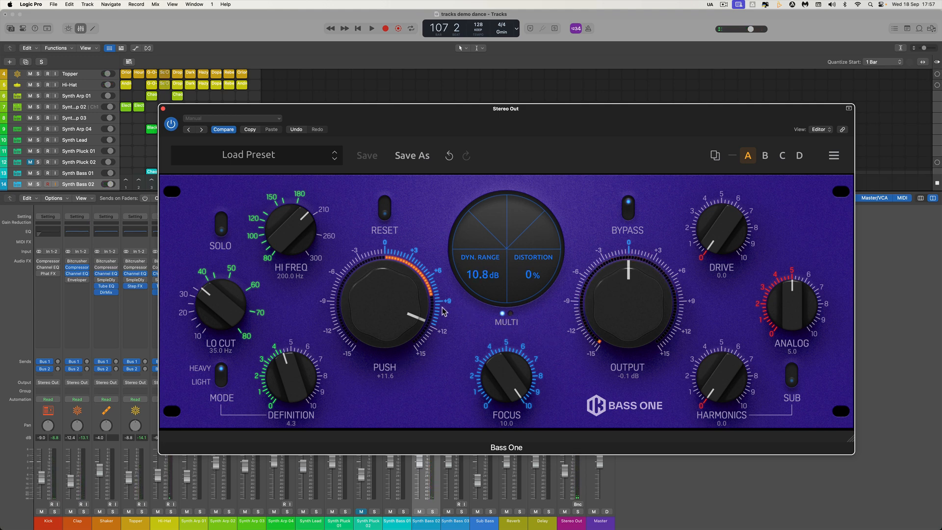
Raise Output to about 3.3 dB and compare the result against bypass again during playback.
left_click_drag(638, 306, 632, 290)
key("space")
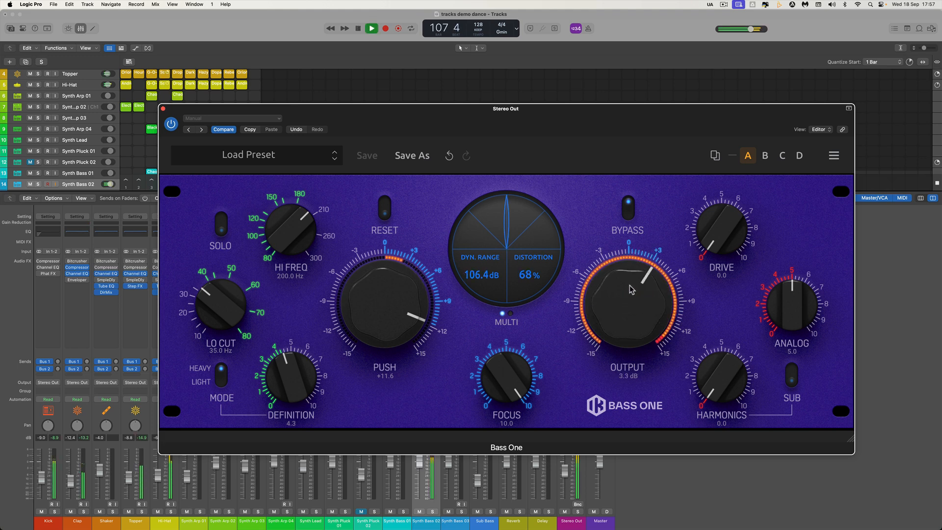
left_click(629, 214)
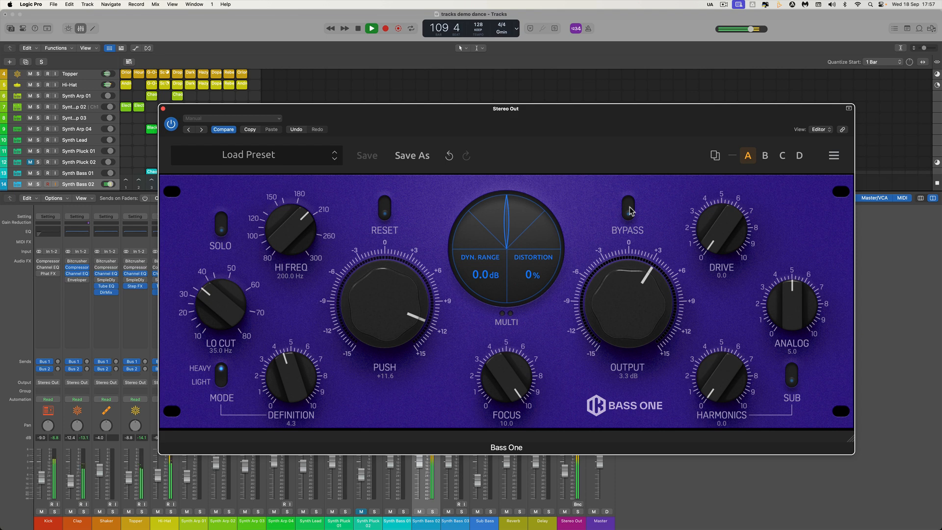
left_click(629, 210)
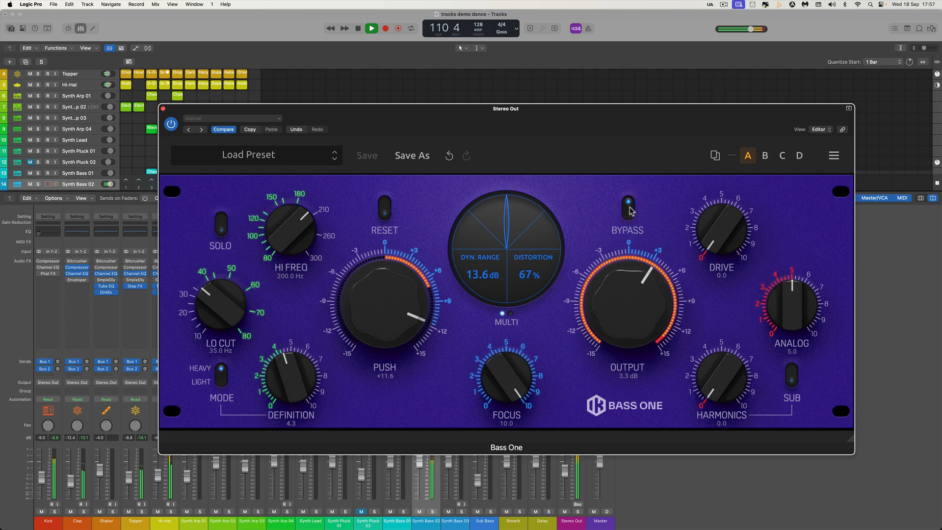
key("space")
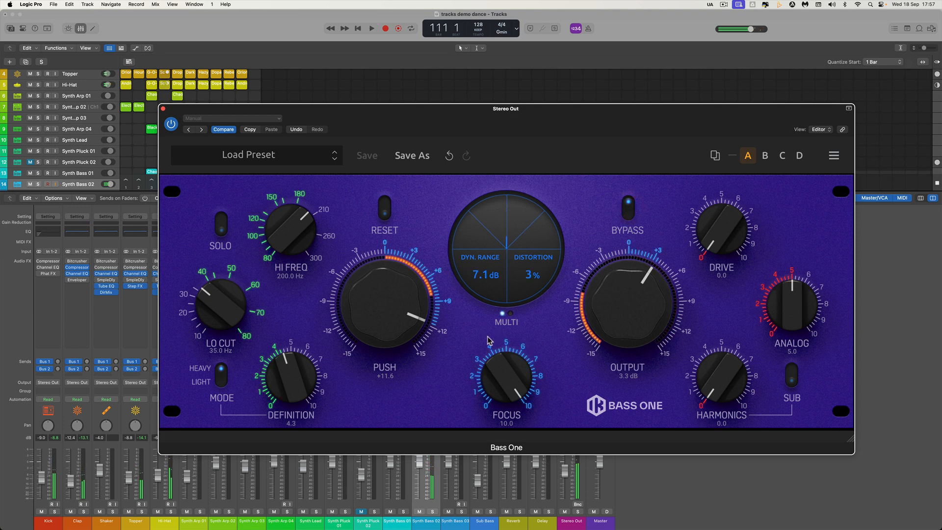
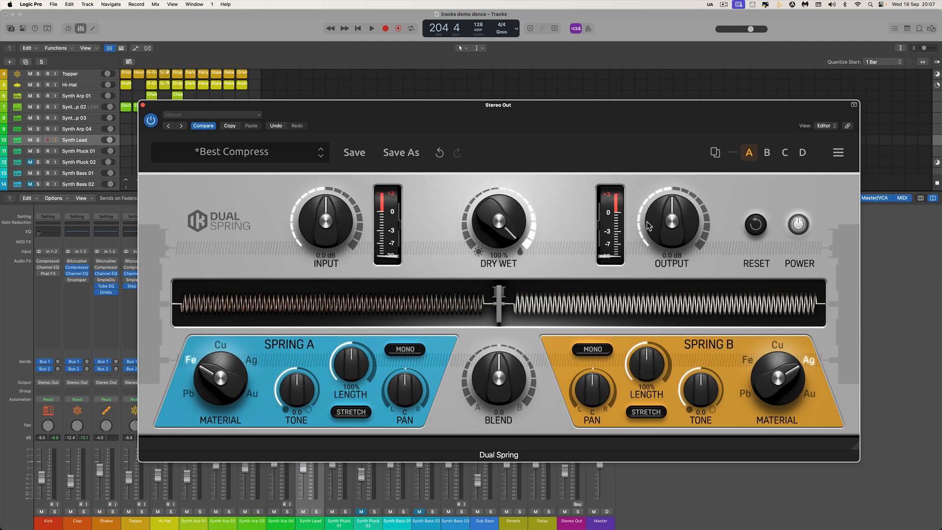
Set the Dry Wet mix of the Dual Spring plug-in to 80%.
left_click_drag(511, 240, 500, 235)
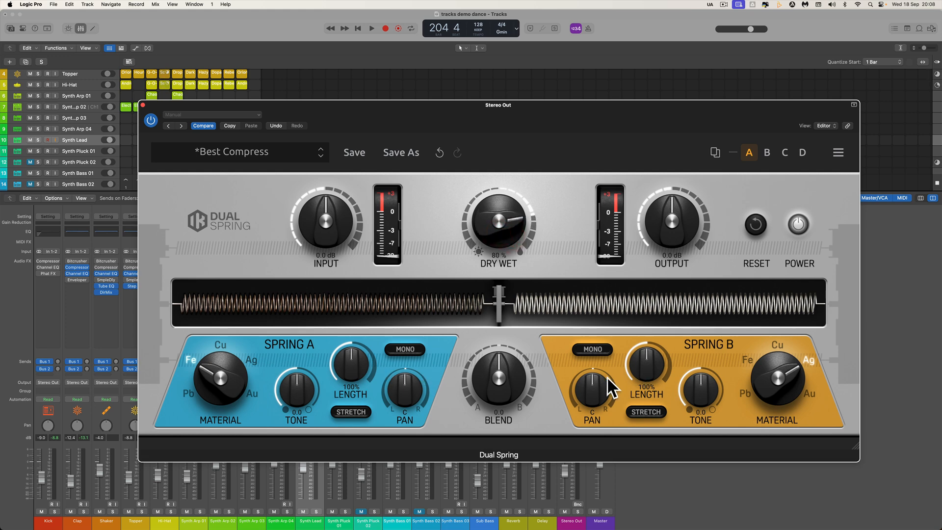
Set the Blend between the two springs to -100.0 and choose Pb as Spring A's Material.
left_click_drag(499, 365, 504, 434)
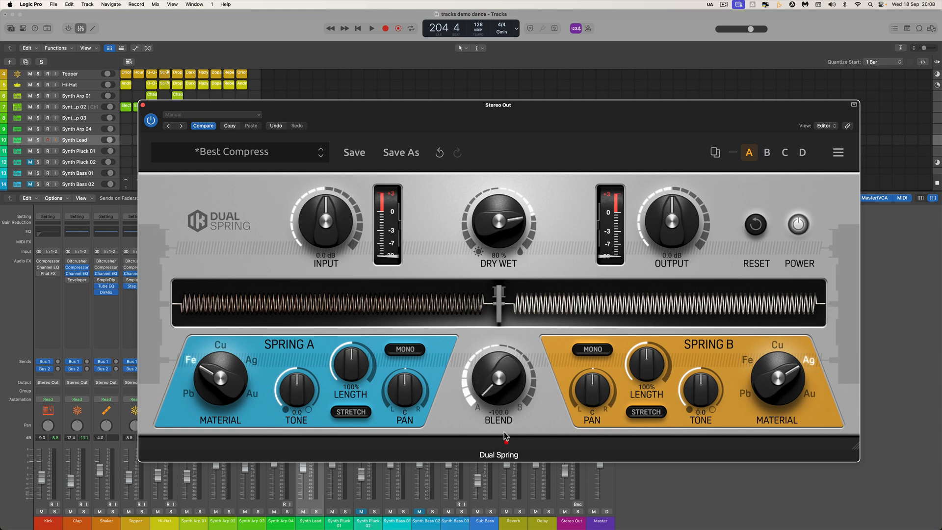
left_click_drag(496, 398, 512, 434)
left_click_drag(212, 366, 226, 411)
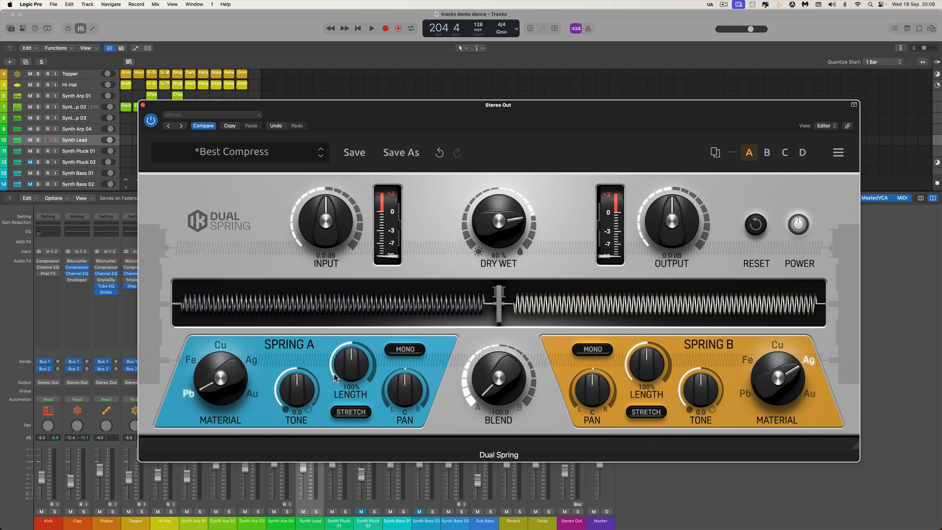
Set Spring A's Length to 200% and audition the Pb spring with a short burst of playback.
left_click_drag(352, 369, 339, 261)
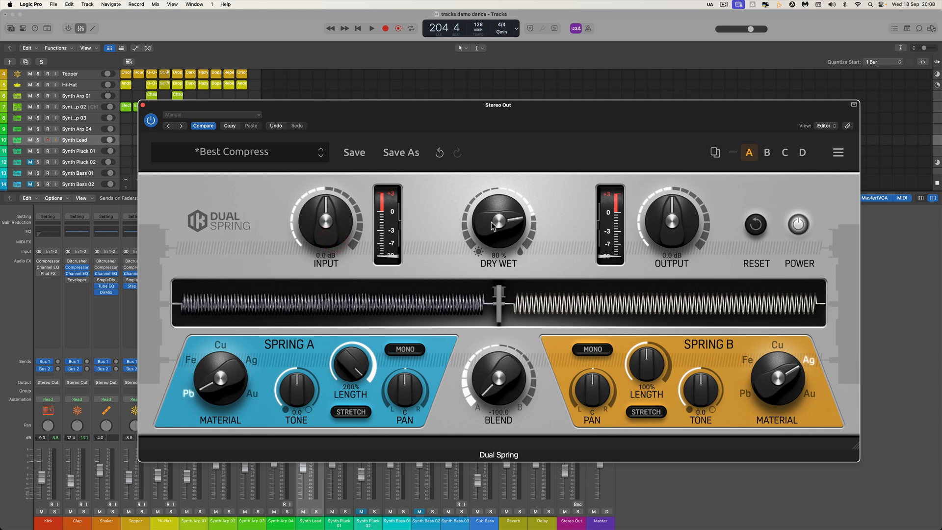
key("space")
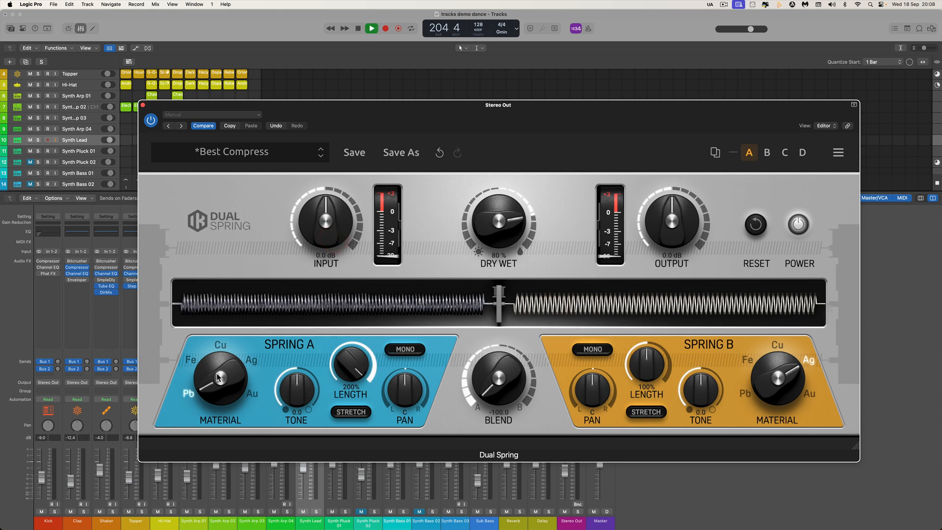
key("space")
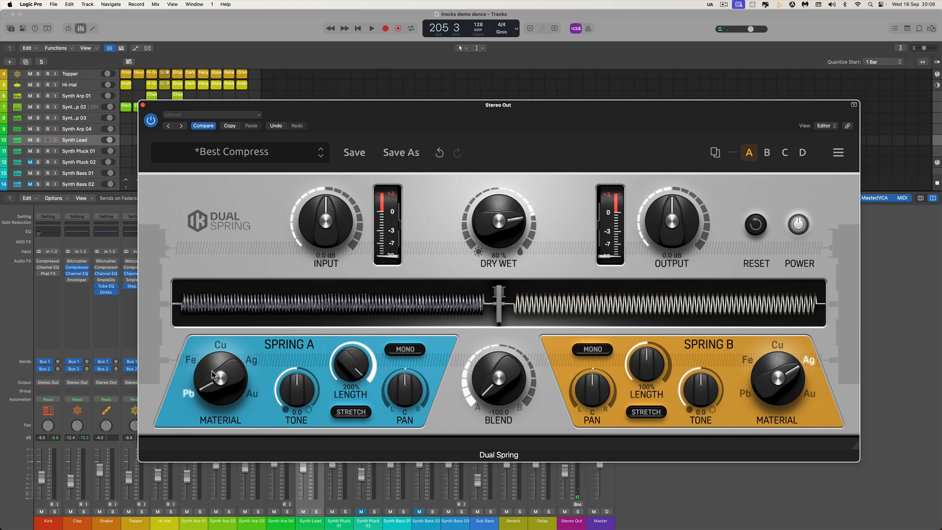
Switch Spring A's Material to Fe and to Cu, auditioning each with a short burst of playback.
left_click_drag(210, 351, 210, 342)
key("space")
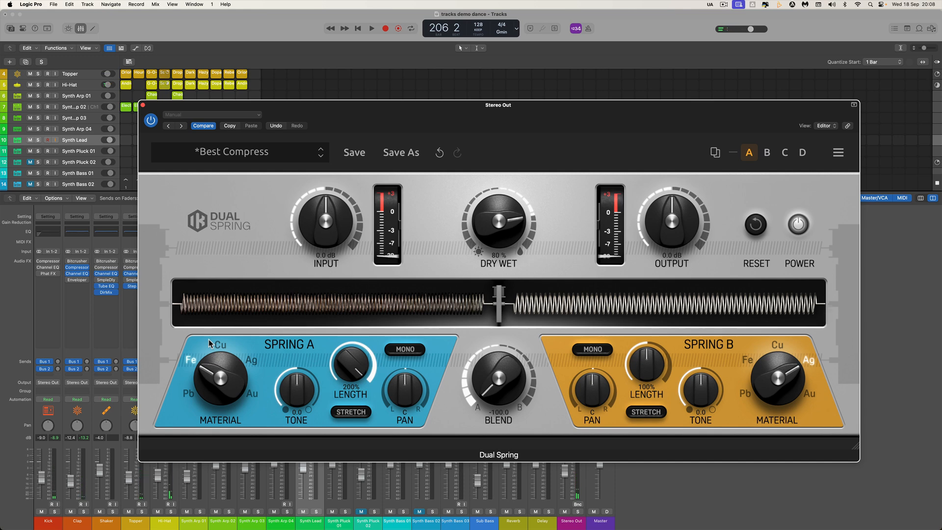
left_click_drag(208, 340, 216, 335)
key("space")
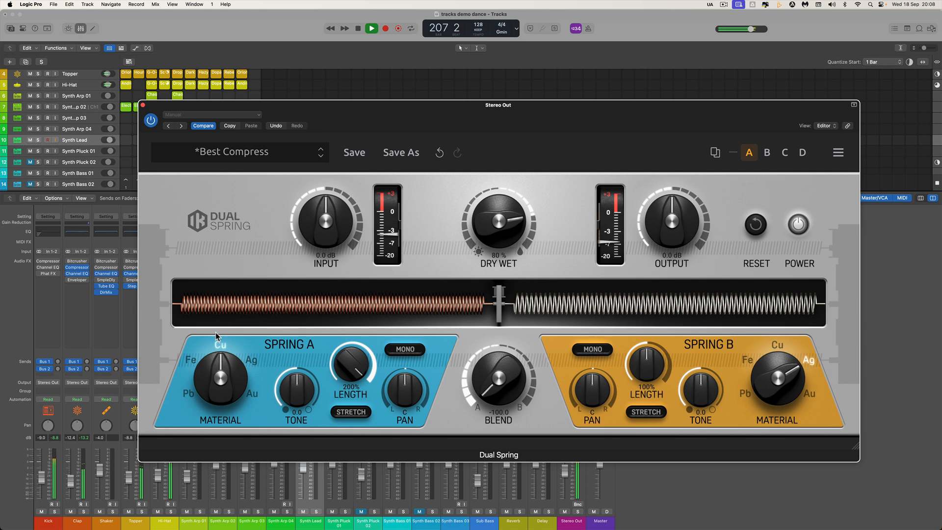
key("space")
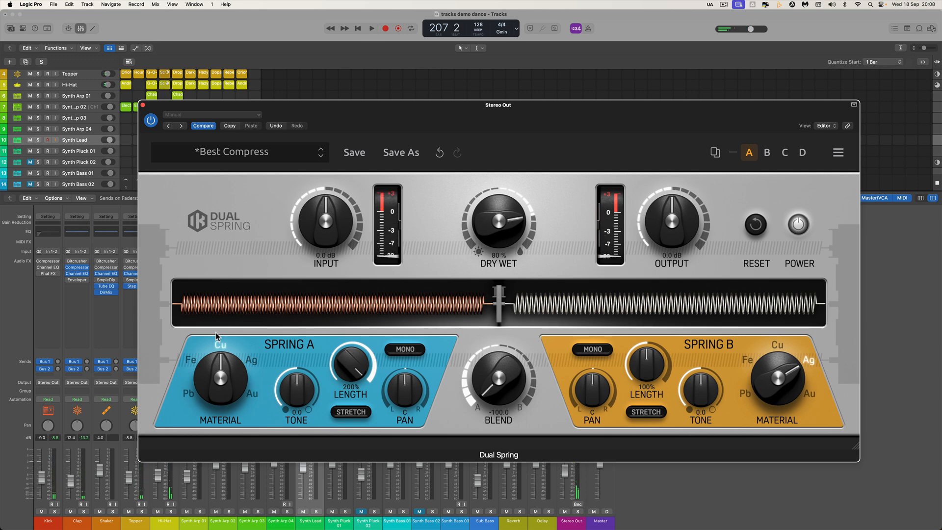
Switch Spring A's Material to Ag and to Au, playing a short burst of the track for each.
left_click_drag(222, 360, 220, 334)
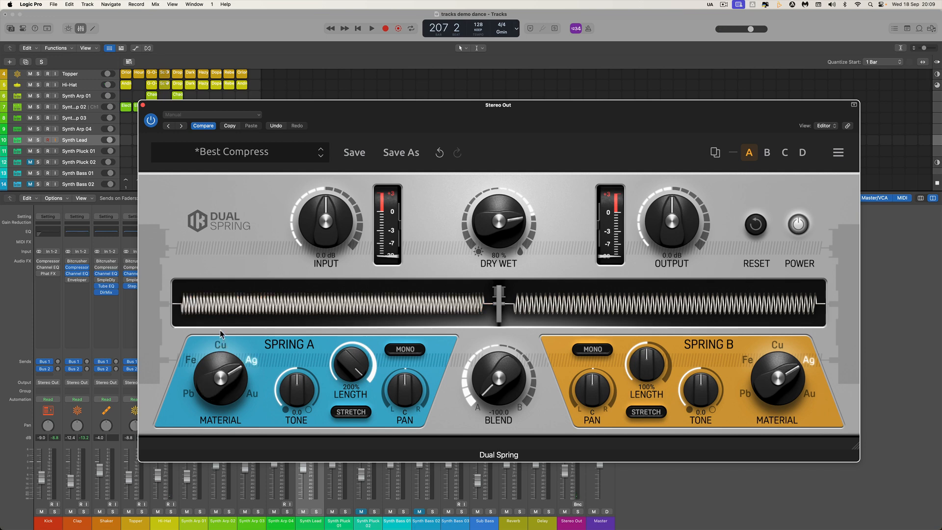
key("space")
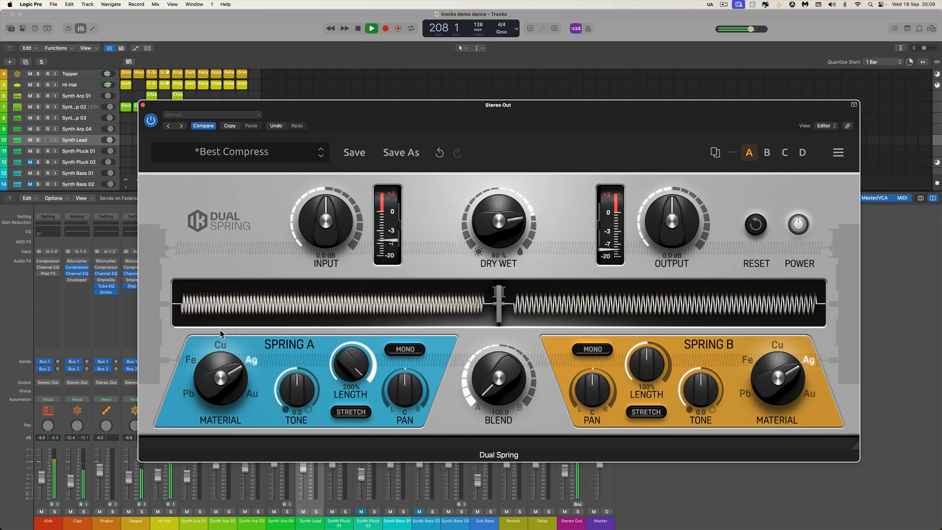
key("space")
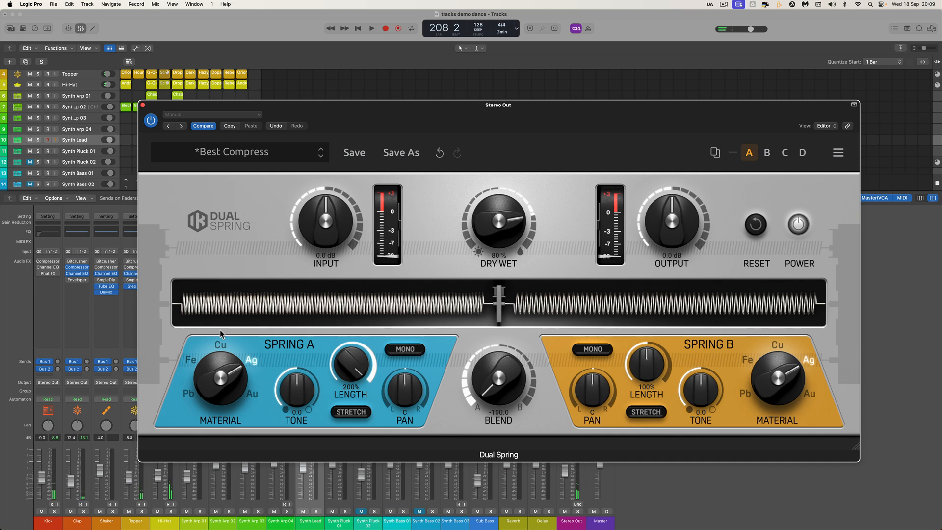
left_click_drag(228, 361, 226, 329)
key("space")
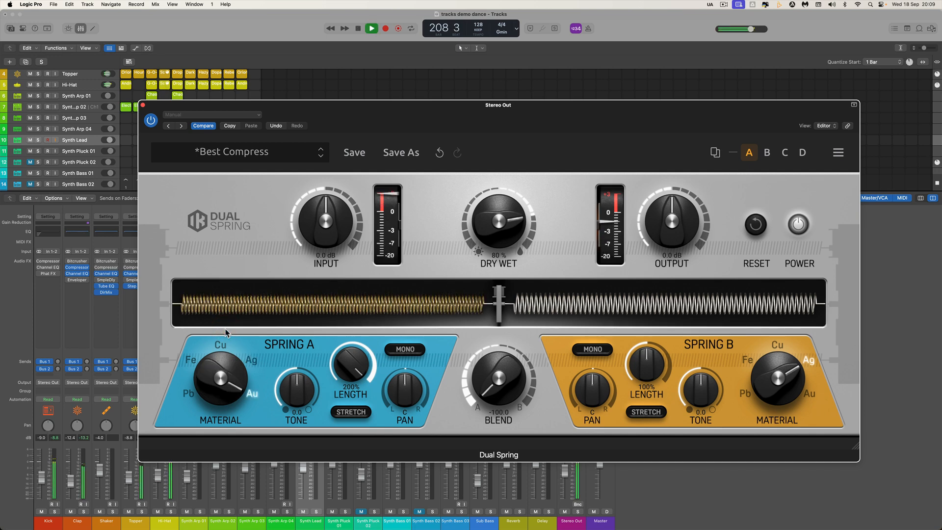
key("space")
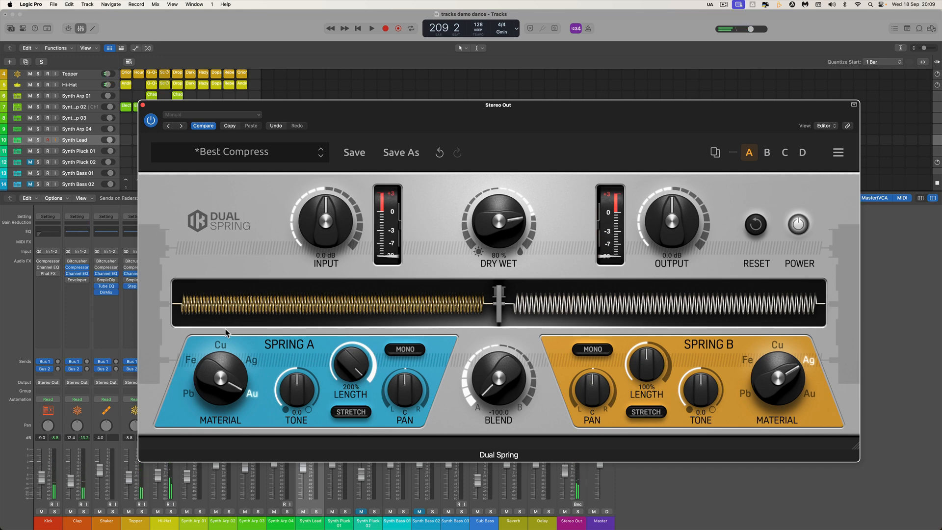
Return Spring A's Material to its lowest setting and step it through Fe, Cu and Ag up to Au.
left_click_drag(218, 356, 221, 419)
left_click_drag(210, 375, 209, 355)
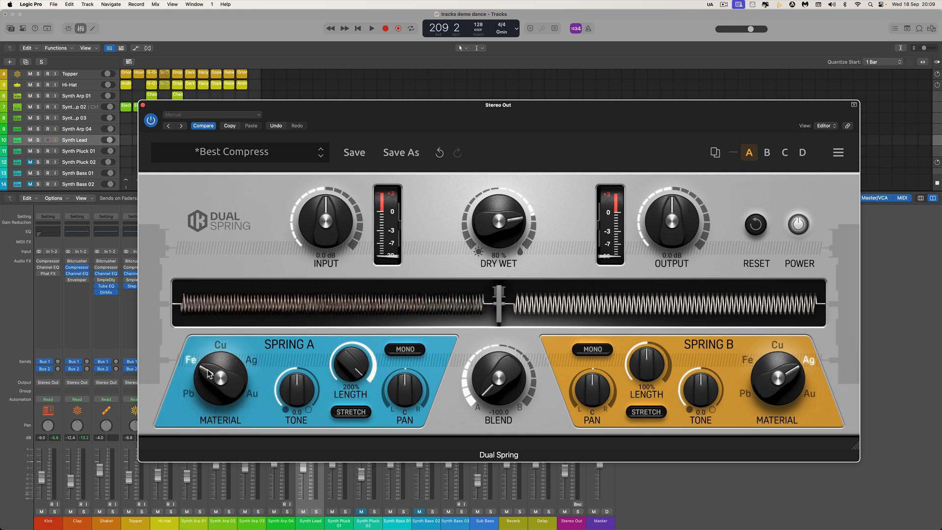
left_click(209, 345)
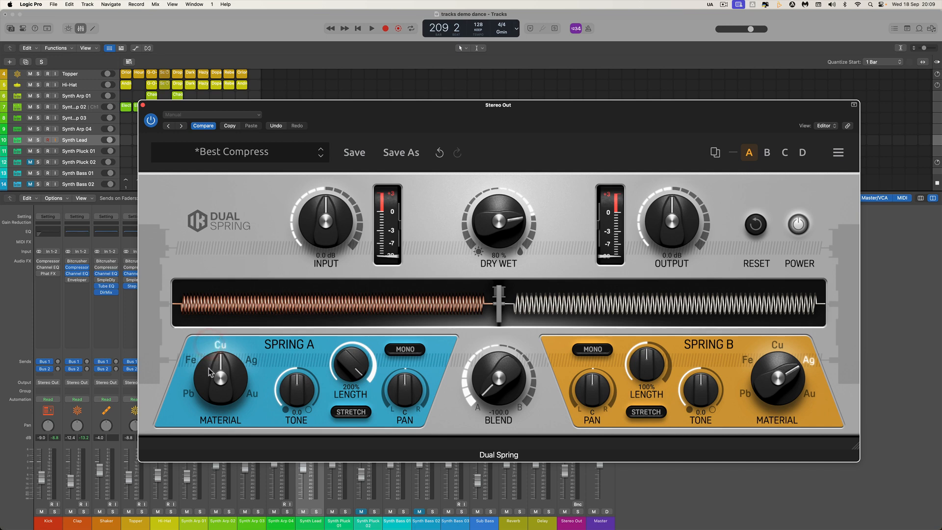
mouse_move(210, 348)
left_mouse_down()
mouse_move(210, 339)
mouse_move(229, 454)
mouse_move(217, 336)
mouse_move(233, 464)
mouse_move(216, 335)
left_mouse_up()
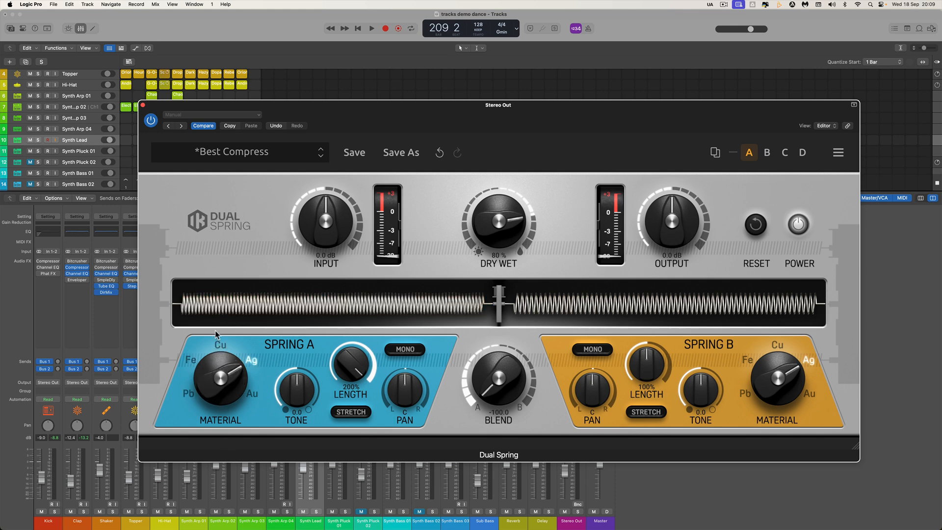
left_click(243, 394)
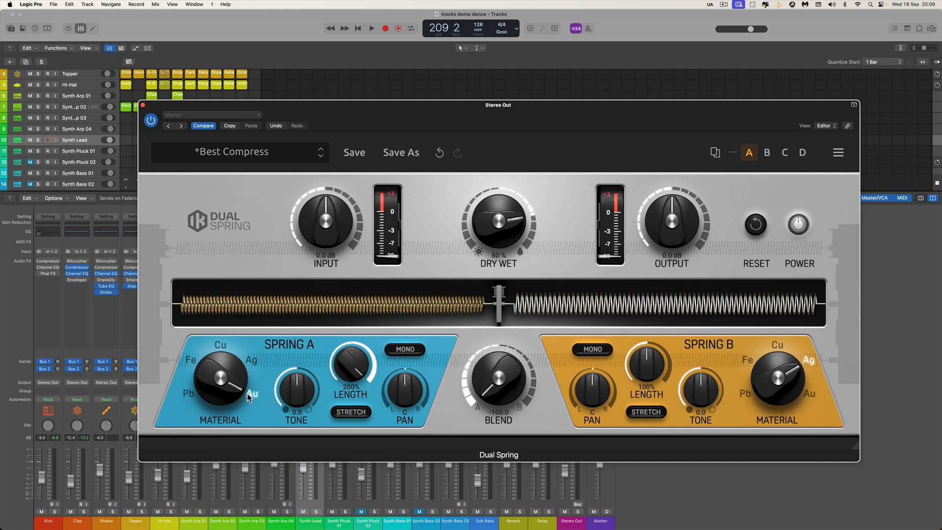
Reset Spring A's Length to 100% and change its Material to Pb.
key("space")
double_click(353, 368)
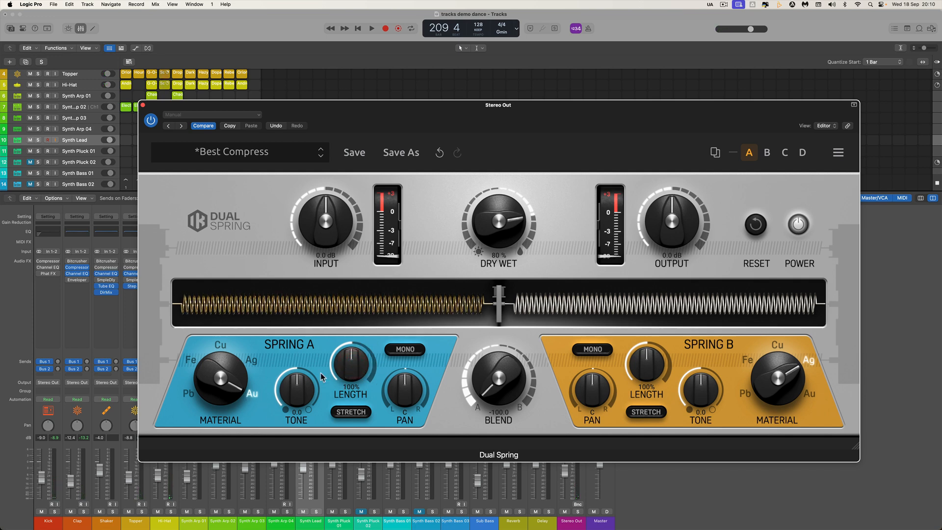
left_click_drag(222, 367, 238, 435)
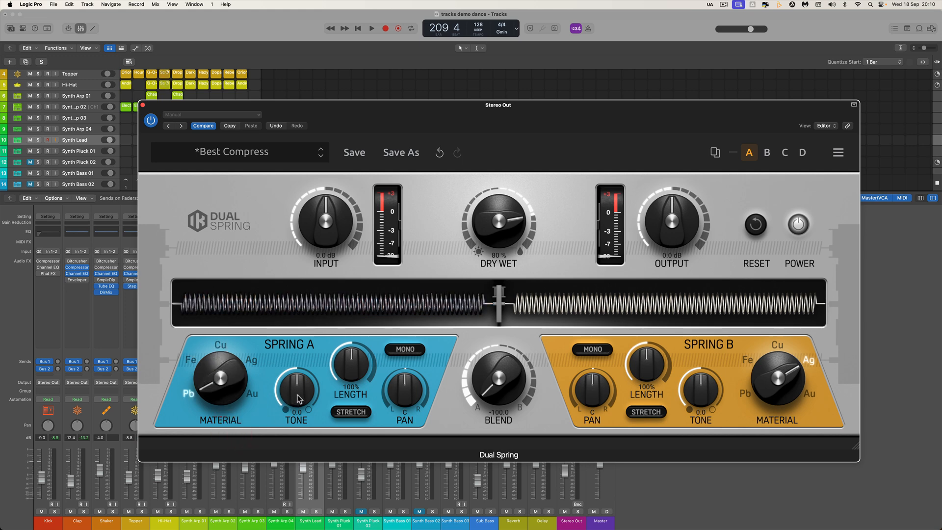
Set Spring A's Tone to -5.0 and sweep it up and back down during playback with the Pb material.
left_click_drag(299, 400, 313, 454)
left_click_drag(289, 380, 307, 433)
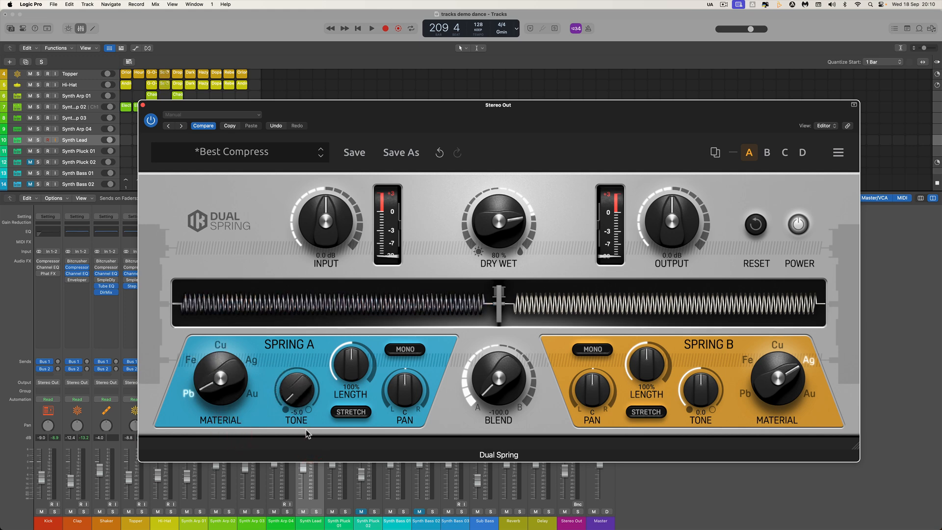
left_click_drag(289, 366, 308, 437)
key("space")
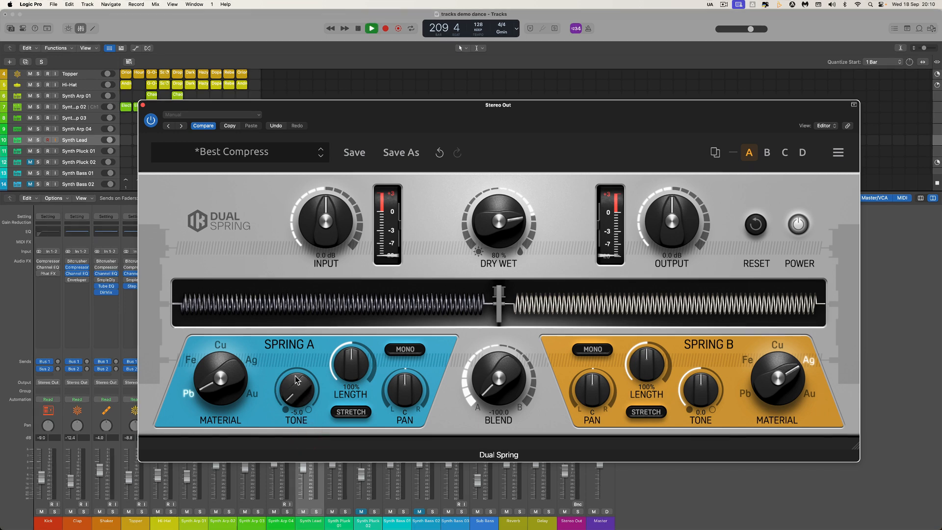
left_click_drag(295, 381, 285, 400)
key("space")
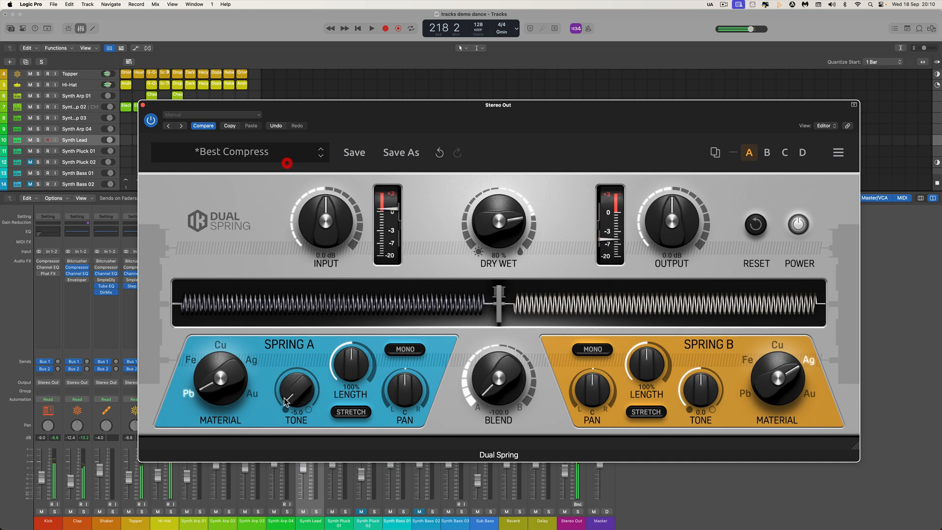
Change Spring A's Material to Fe and sweep its Tone during playback, returning it to -5.0.
left_click_drag(219, 376, 232, 362)
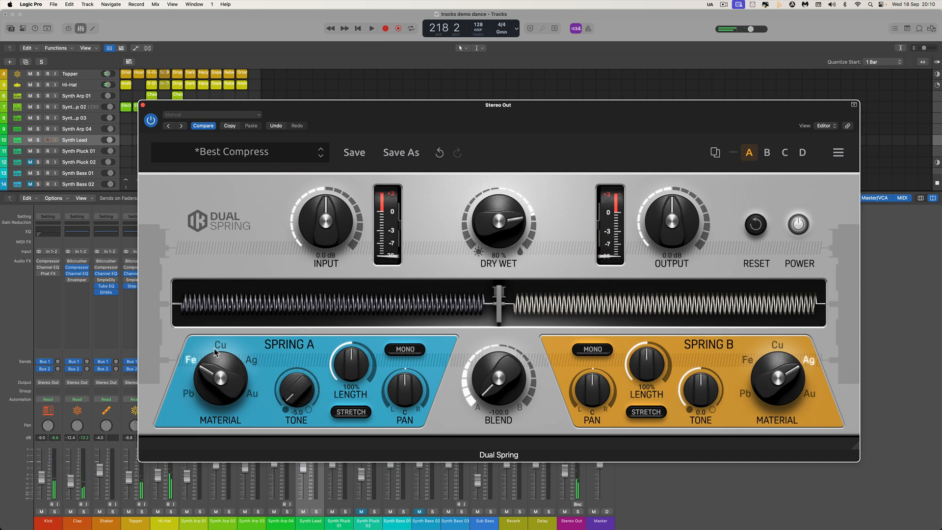
key("space")
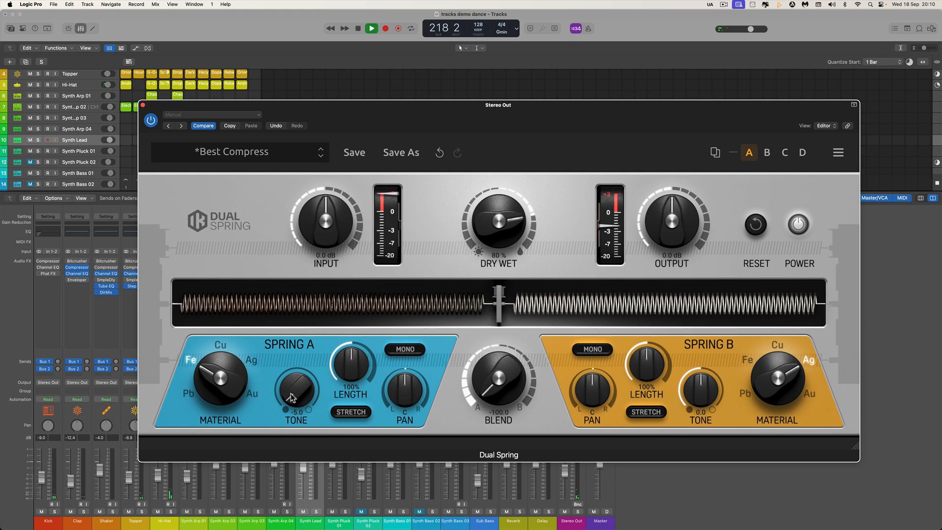
mouse_move(290, 390)
left_mouse_down()
mouse_move(288, 174)
mouse_move(301, 399)
left_mouse_up()
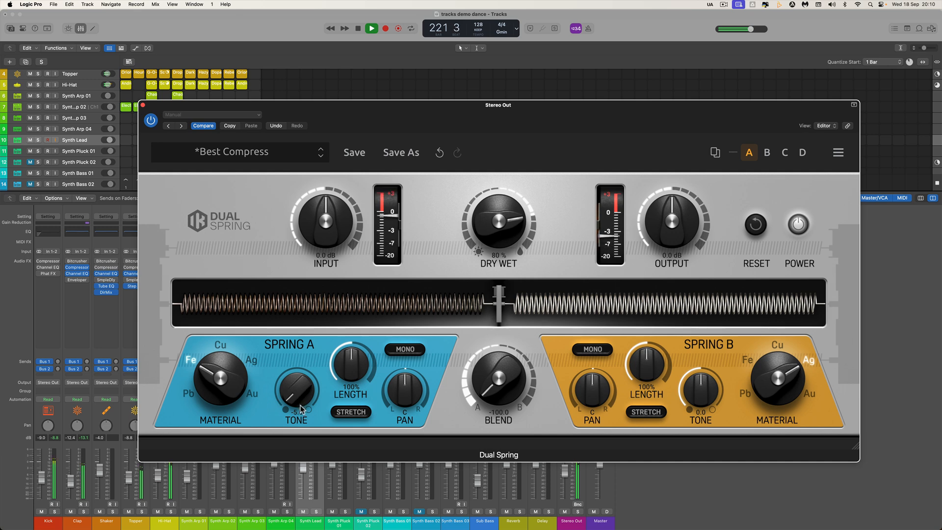
key("space")
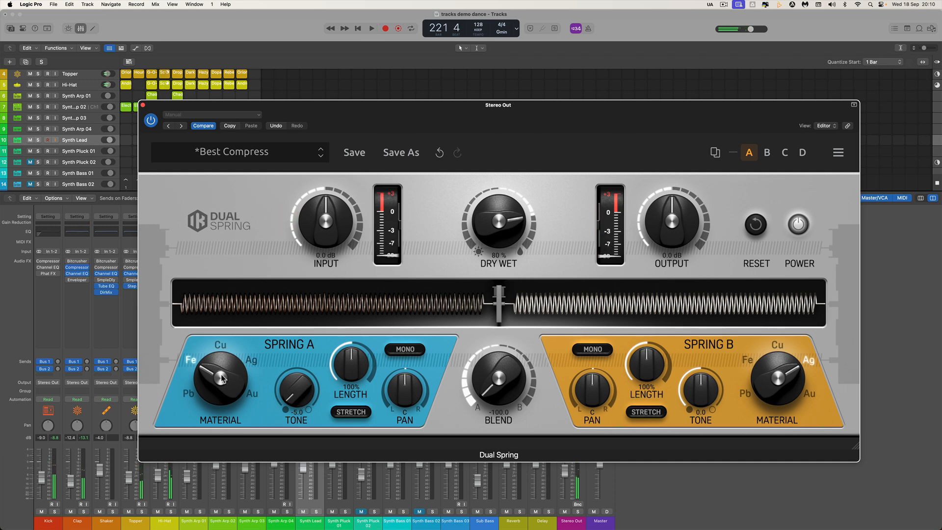
Change Spring A's Material to Cu and sweep its Tone during playback, ending at -5.0.
left_click_drag(222, 375, 224, 345)
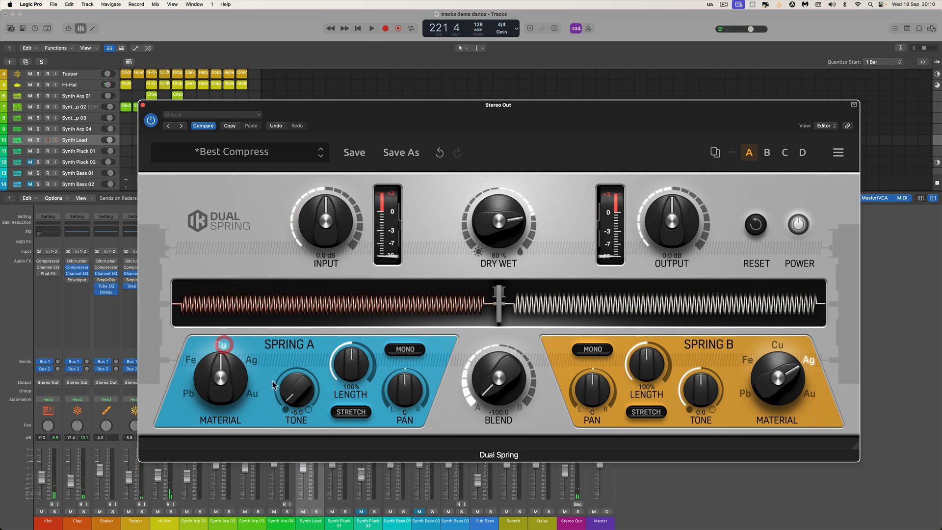
left_click(286, 393)
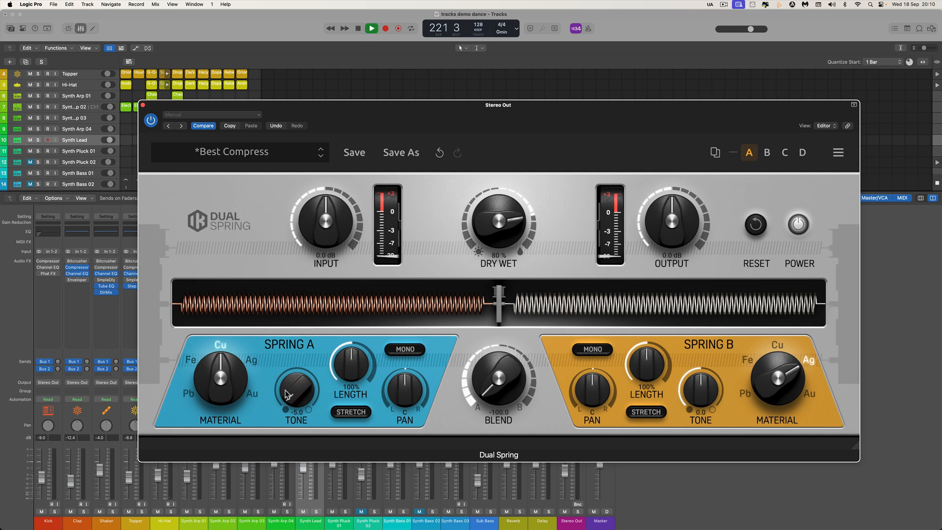
key("space")
mouse_move(287, 394)
left_mouse_down()
mouse_move(287, 177)
mouse_move(295, 405)
left_mouse_up()
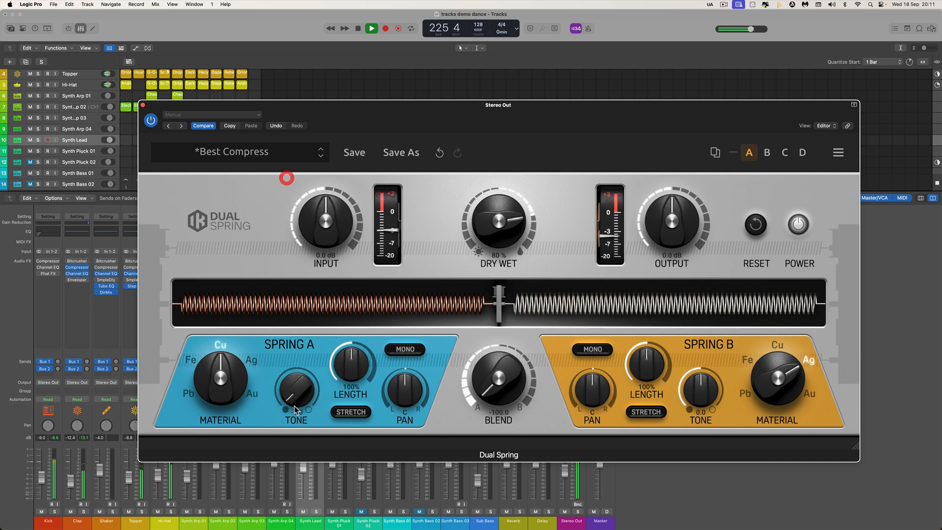
key("space")
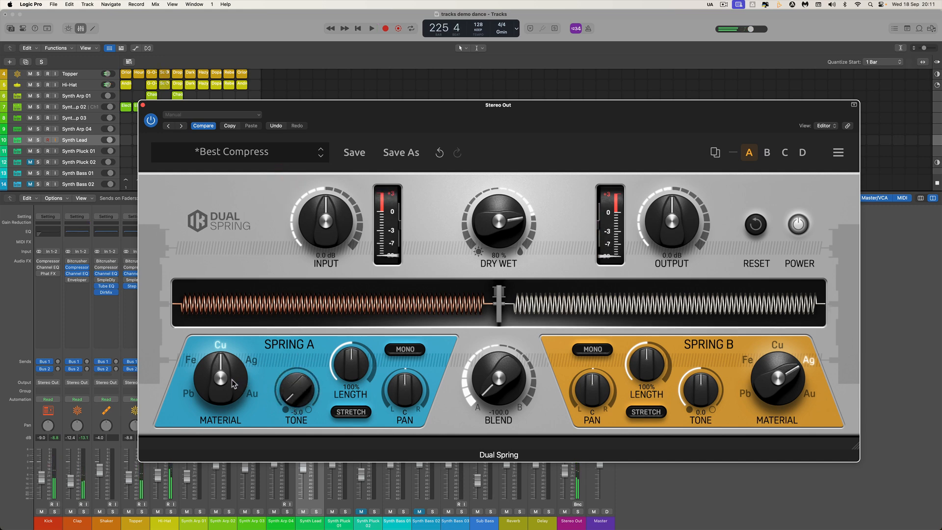
Change Spring A's Material to Ag and audition a Tone sweep during playback, ending at -5.0.
left_click_drag(232, 378, 284, 398)
key("space")
key("space")
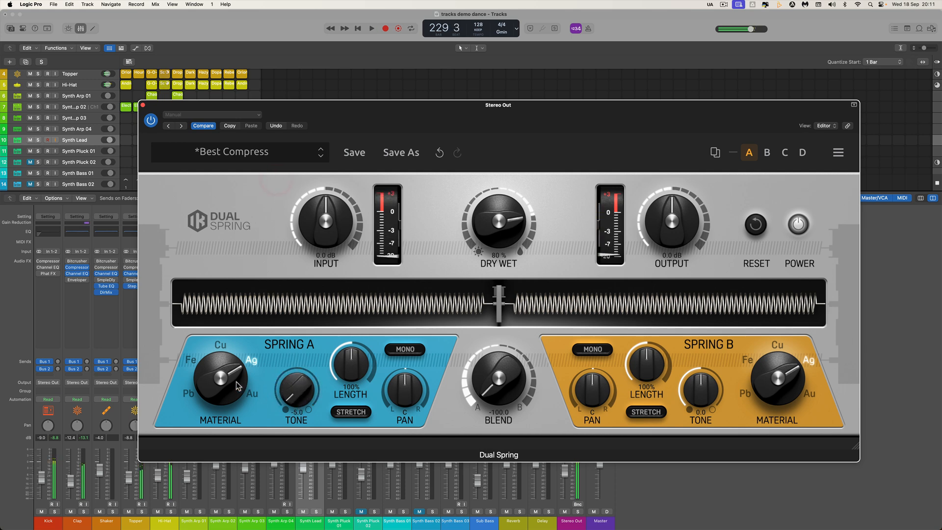
Change Spring A's Material to Au and audition a Tone sweep during playback, finishing with Tone reset to 0.0.
left_click_drag(235, 381, 236, 348)
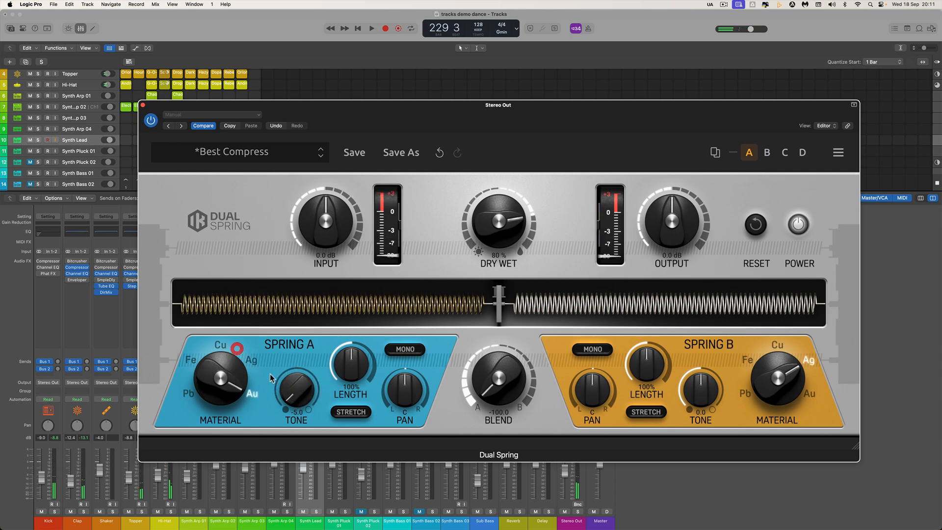
key("space")
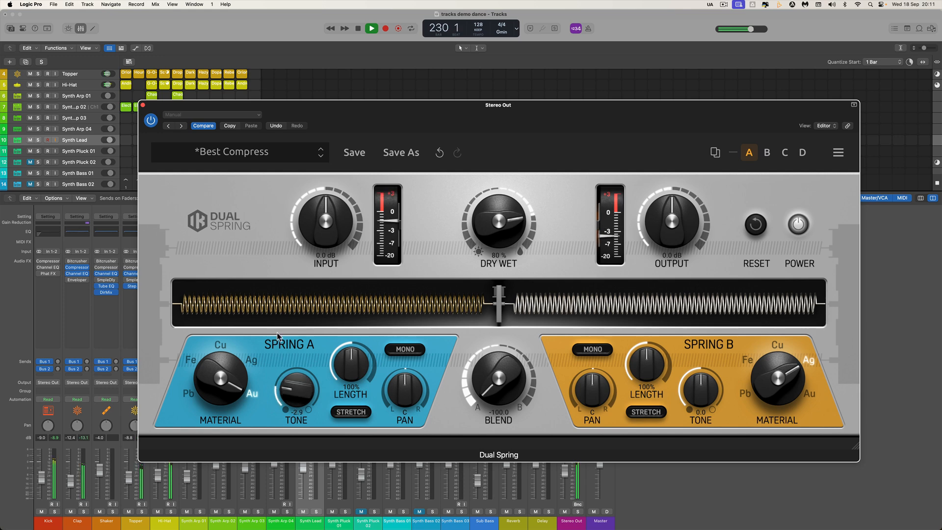
left_click_drag(287, 393, 310, 423)
key("space")
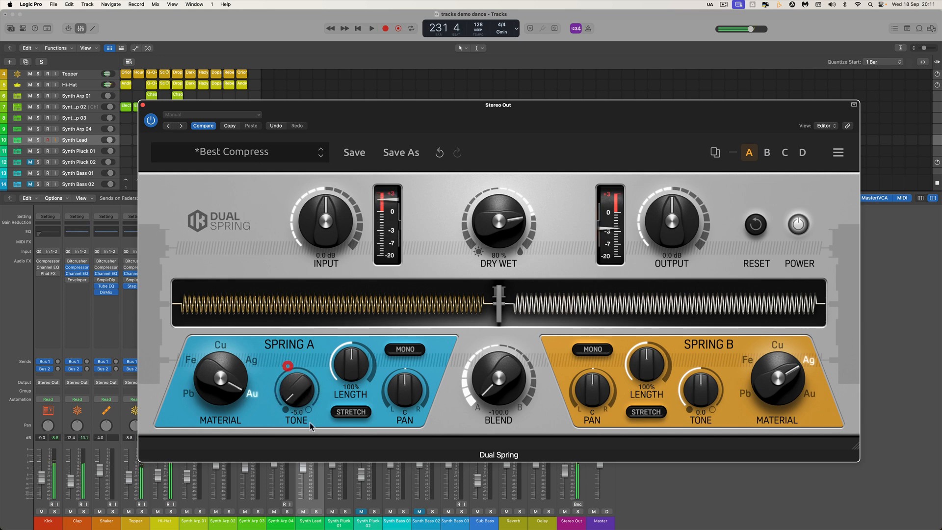
left_click(294, 396, "alt")
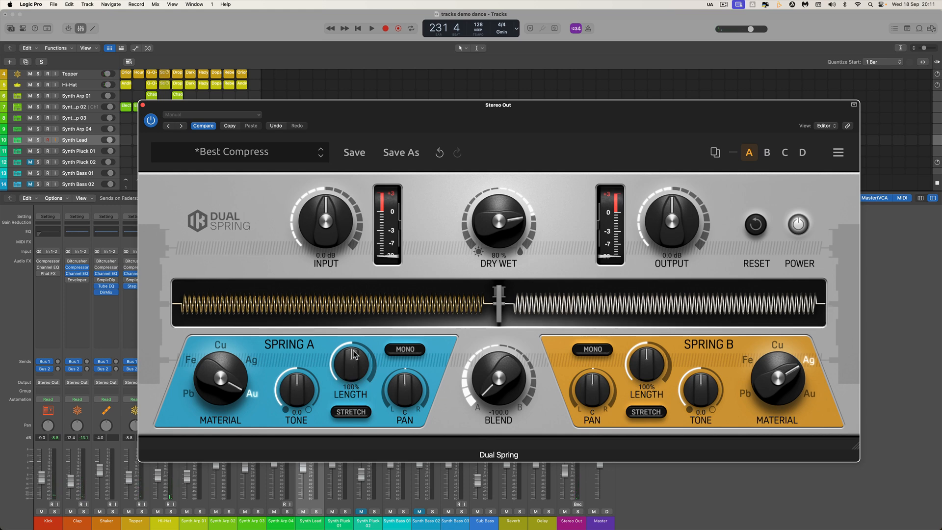
Enable Stretch on Spring A and shorten its Length to 14%.
left_click_drag(355, 353, 354, 412)
left_click(353, 412)
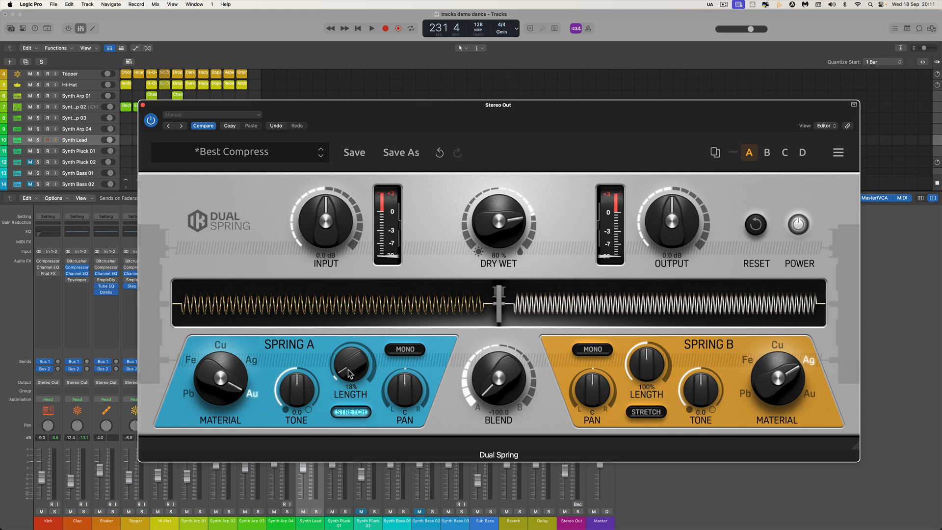
left_click_drag(350, 374, 350, 377)
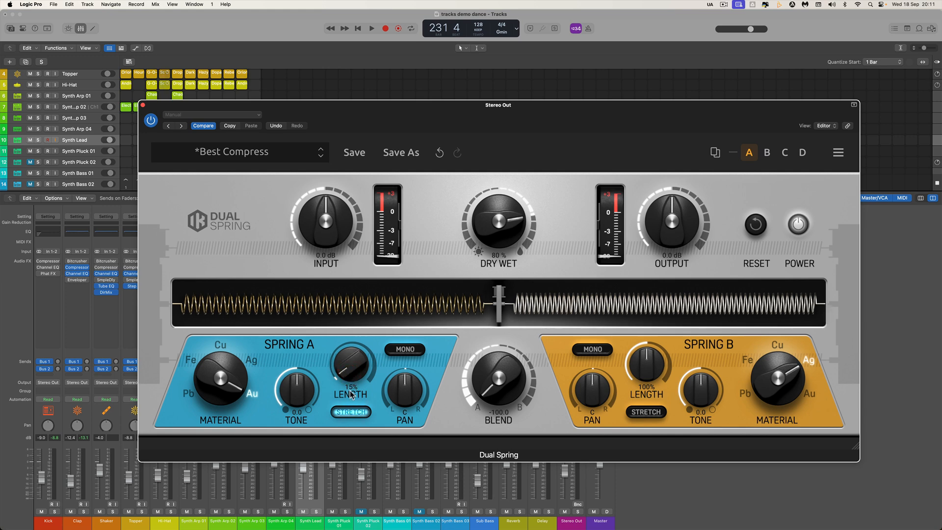
left_click_drag(347, 372, 347, 373)
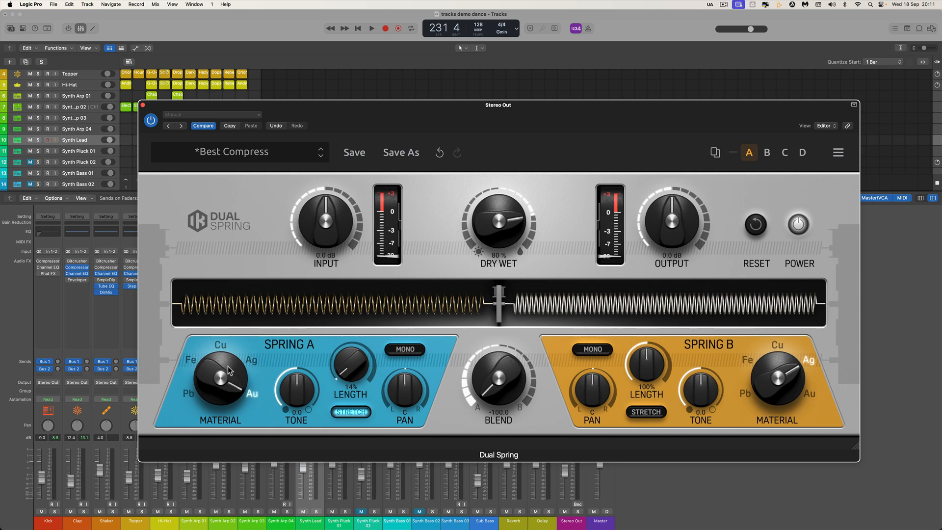
Change Spring A's Material to Pb and audition raising its Length to 24% during playback.
left_click_drag(221, 375, 214, 402)
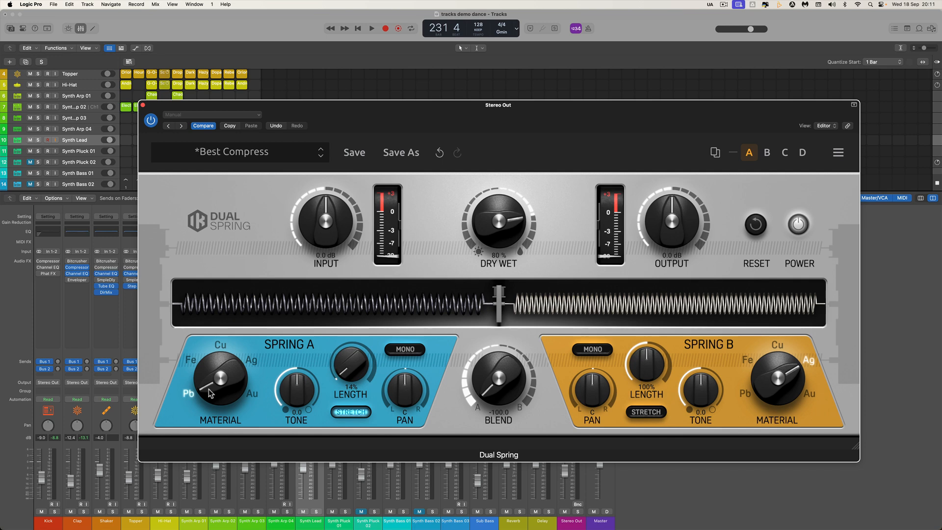
key("space")
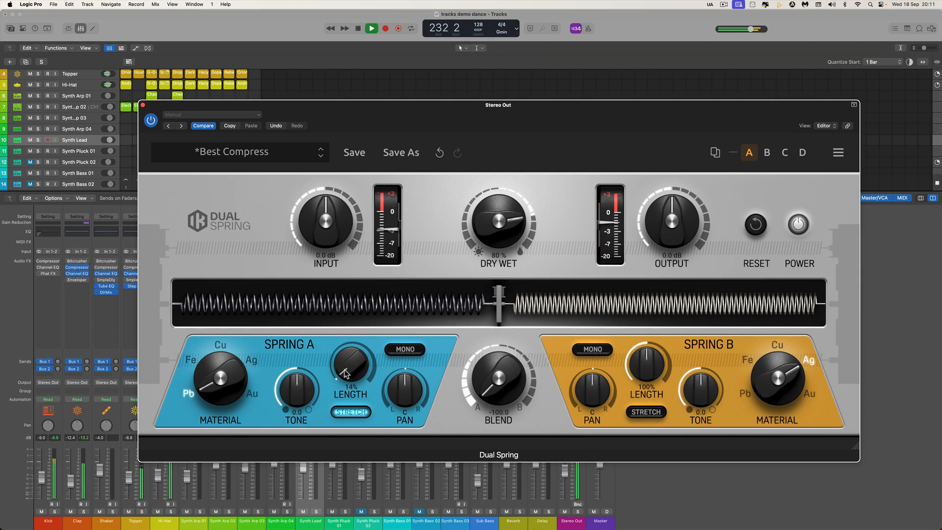
left_click_drag(346, 372, 343, 365)
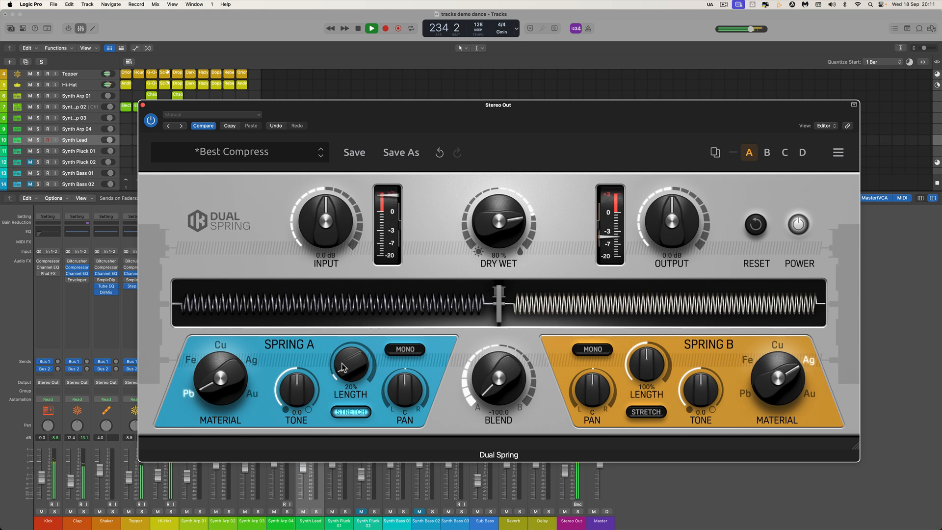
left_click_drag(342, 366, 341, 358)
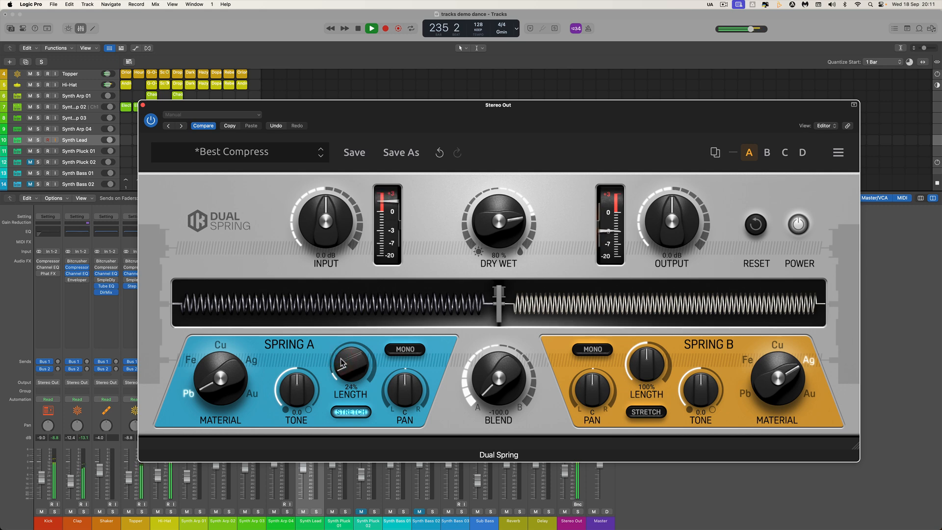
key("space")
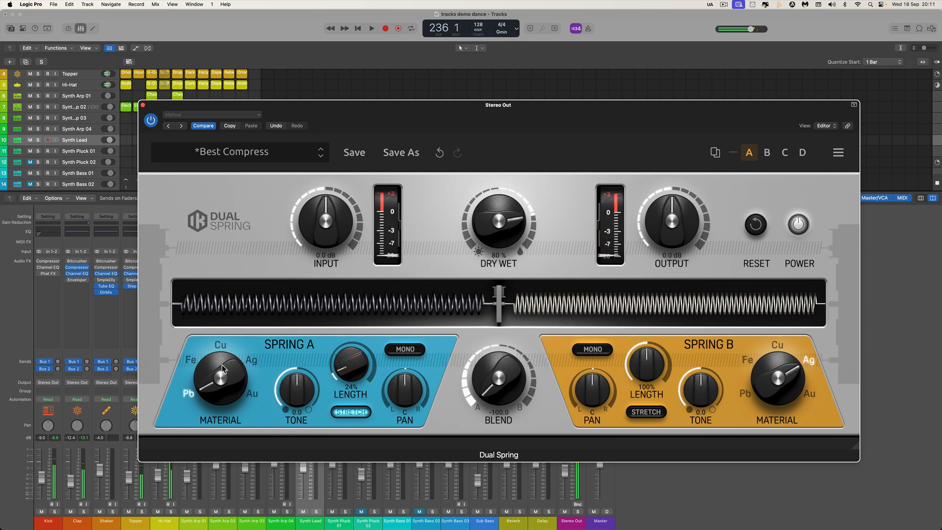
Change Spring A's Material to Fe and sweep its Length during playback, down to 16% and up to 32%.
left_click_drag(222, 365, 219, 338)
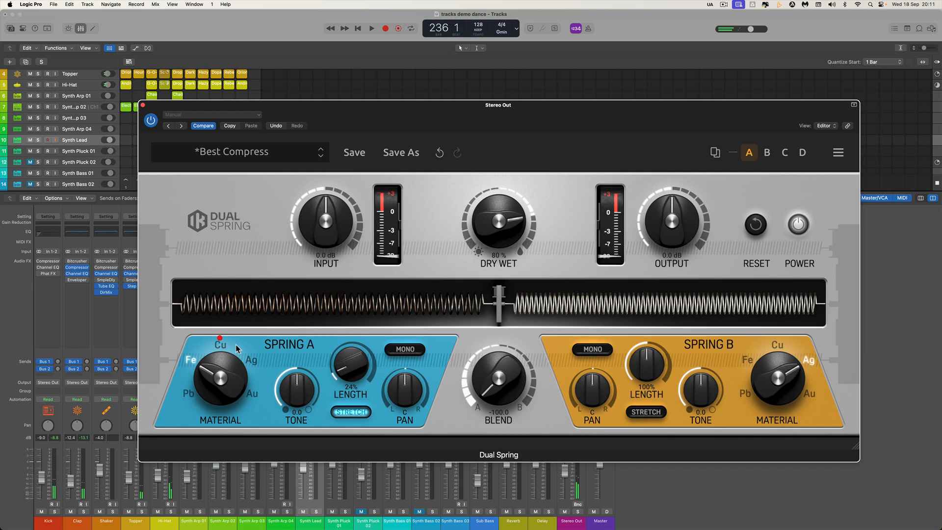
key("space")
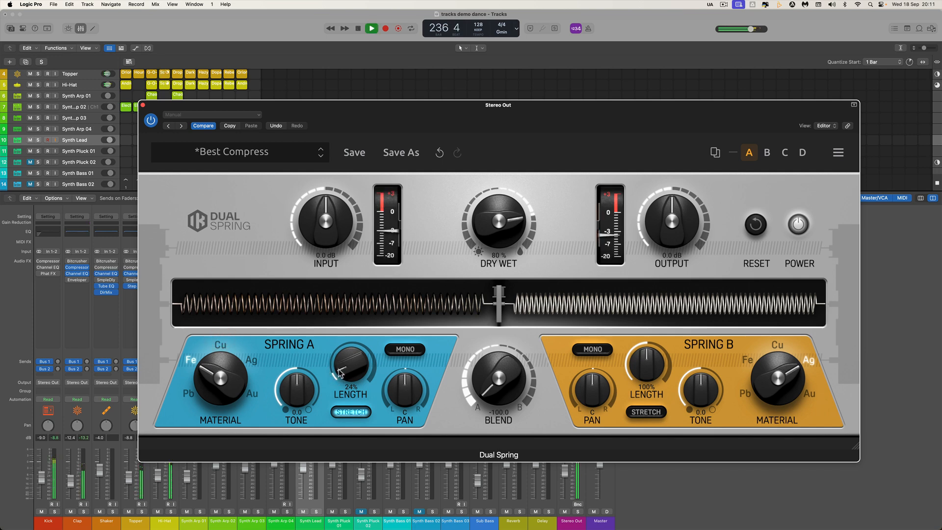
left_click_drag(339, 373, 344, 383)
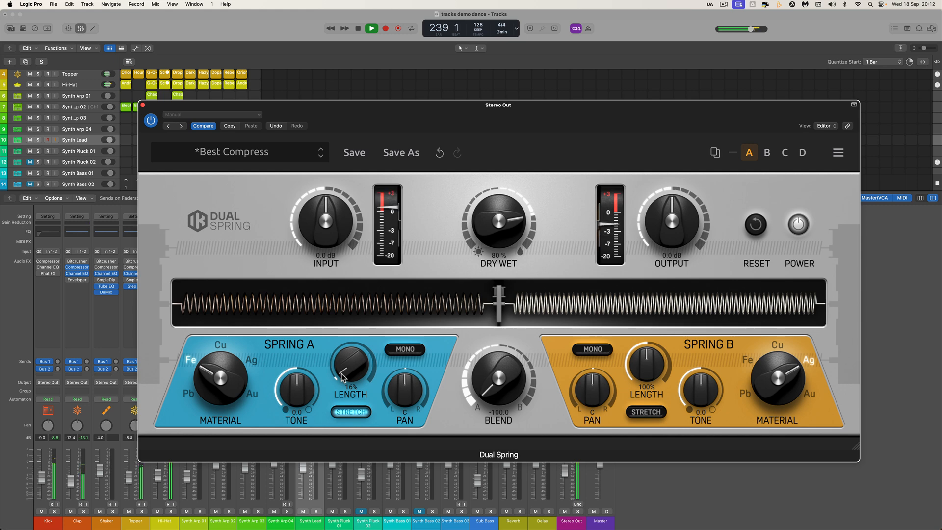
left_click_drag(342, 378, 342, 362)
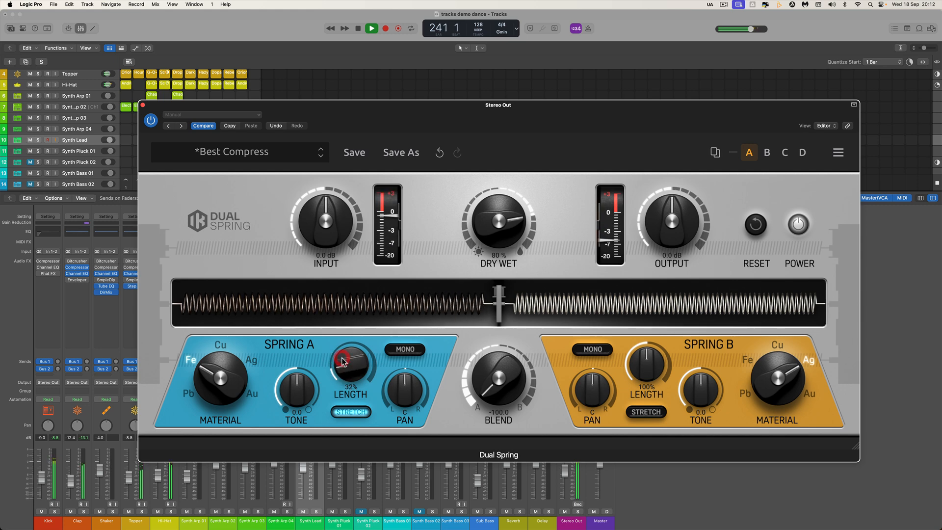
key("space")
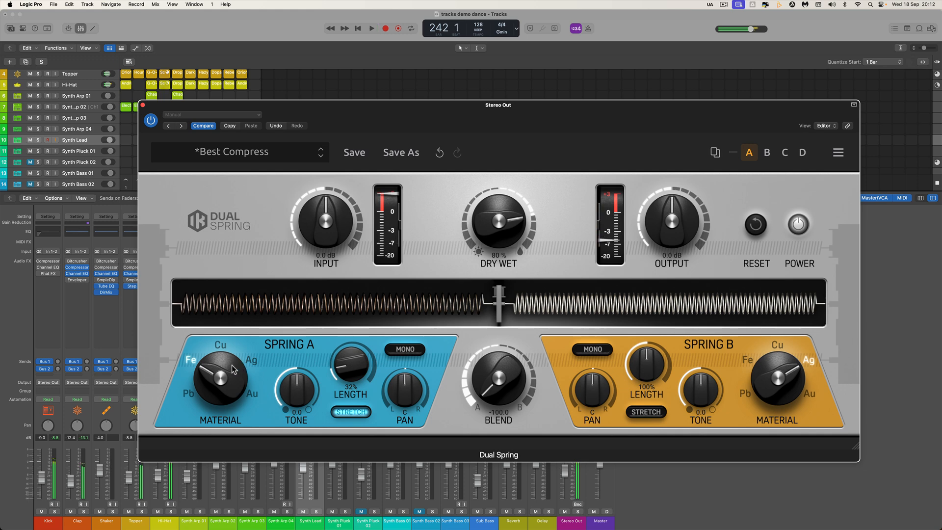
Change Spring A's Material to Cu and sweep its Length during playback, down to 18% and back up to 26%.
left_click(231, 337)
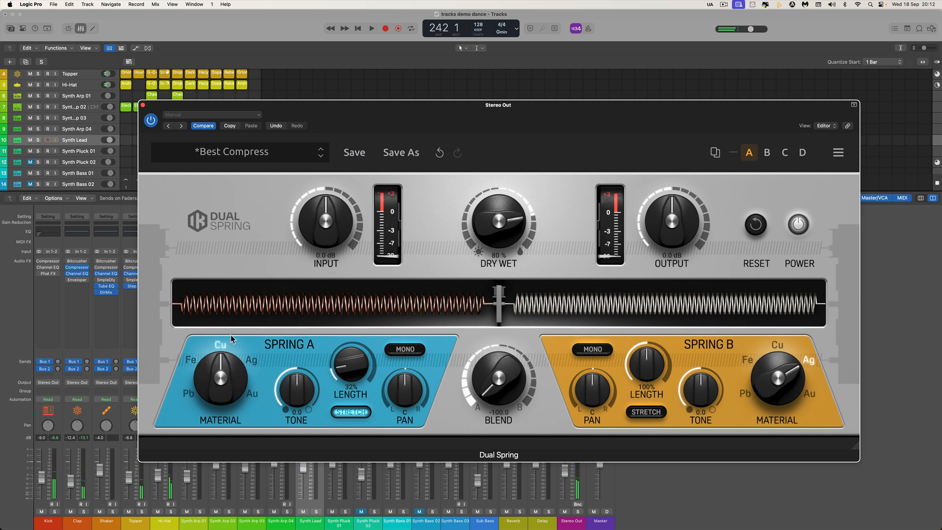
key("space")
left_click_drag(345, 363, 351, 377)
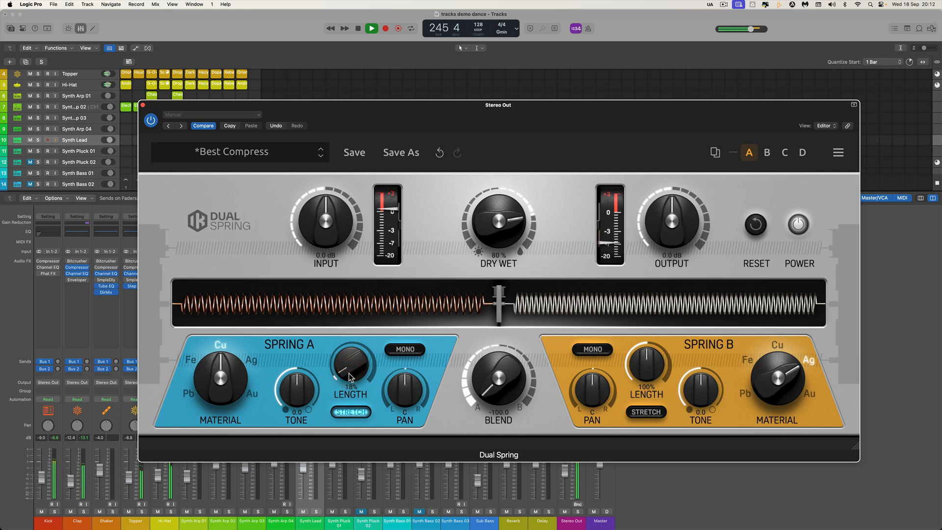
left_click_drag(352, 373, 348, 366)
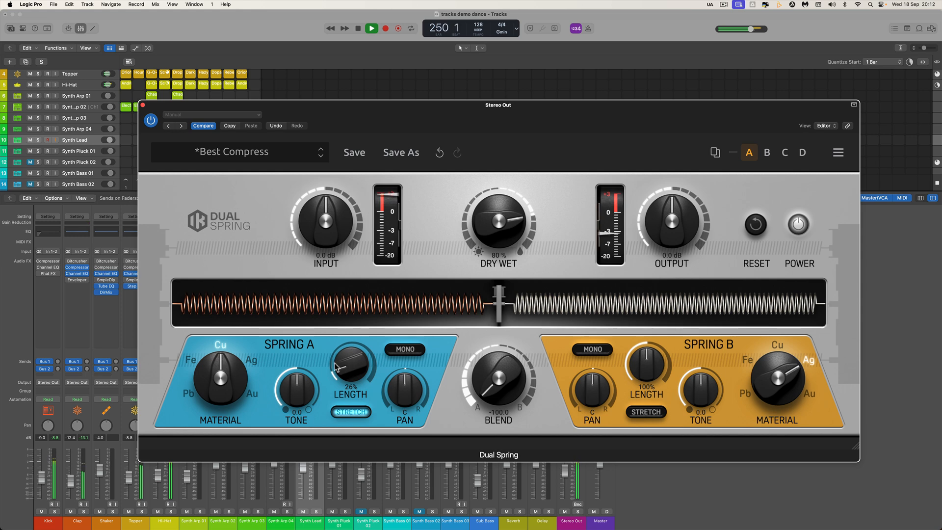
key("space")
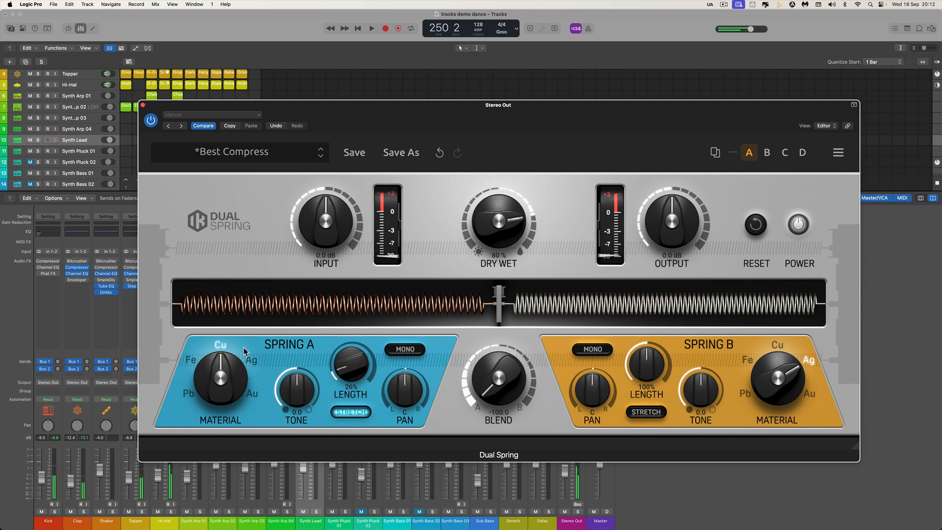
Change Spring A's Material to Ag and audition its Length during playback at 22%, 19% and finally 33%.
left_click_drag(233, 351, 234, 336)
key("space")
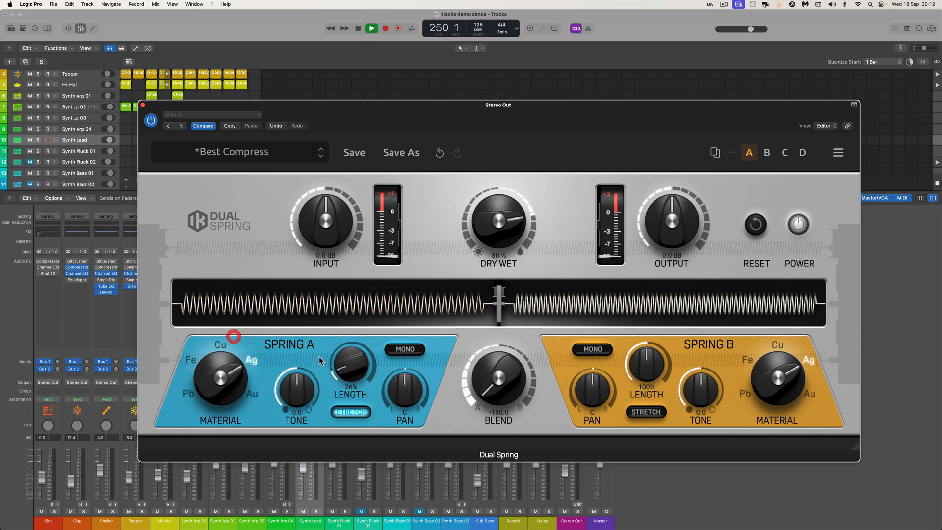
left_click_drag(345, 372, 347, 377)
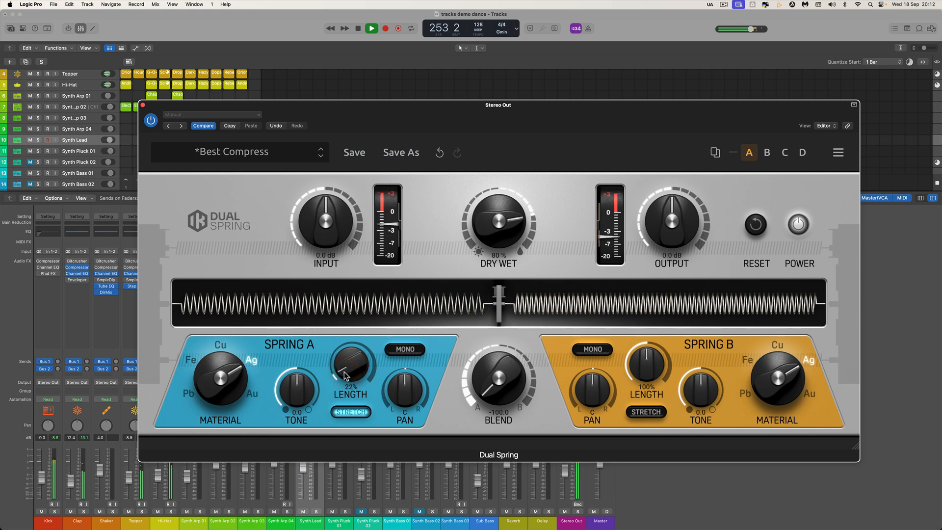
left_click_drag(346, 376, 347, 378)
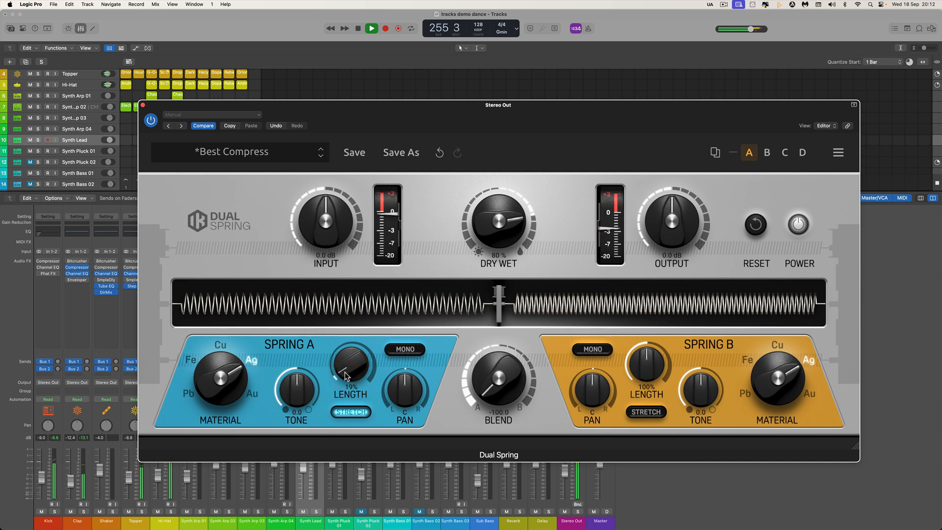
left_click_drag(347, 377, 347, 366)
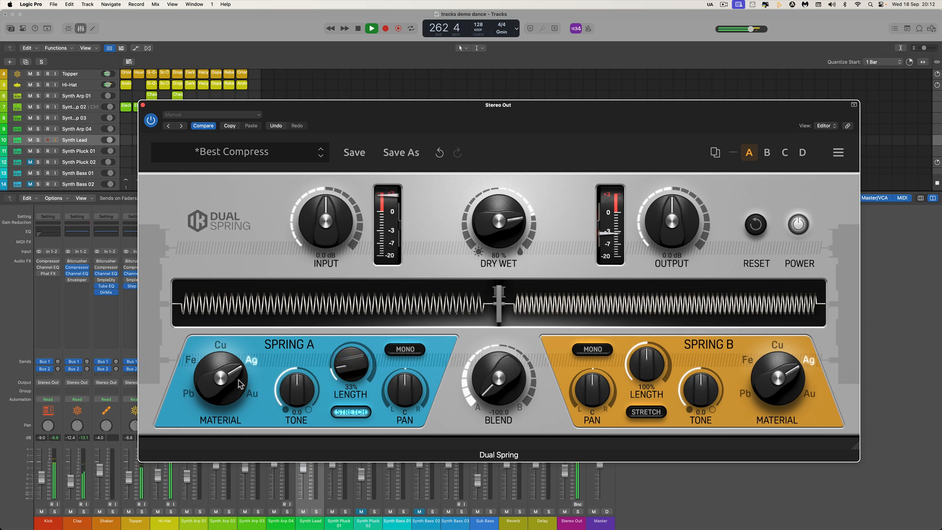
key("space")
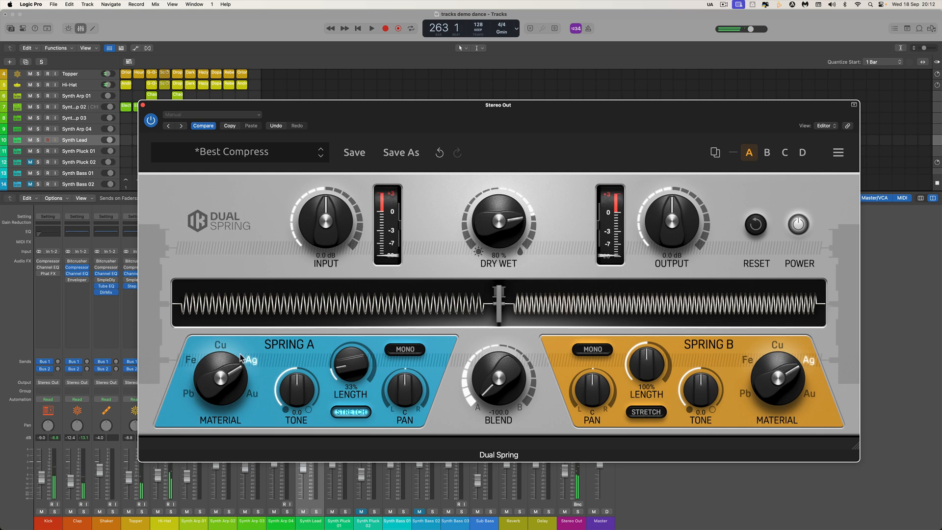
Change Spring A's Material to Au and sweep its Length during playback, down to 24% and up to 37%.
left_click_drag(240, 357, 241, 346)
key("space")
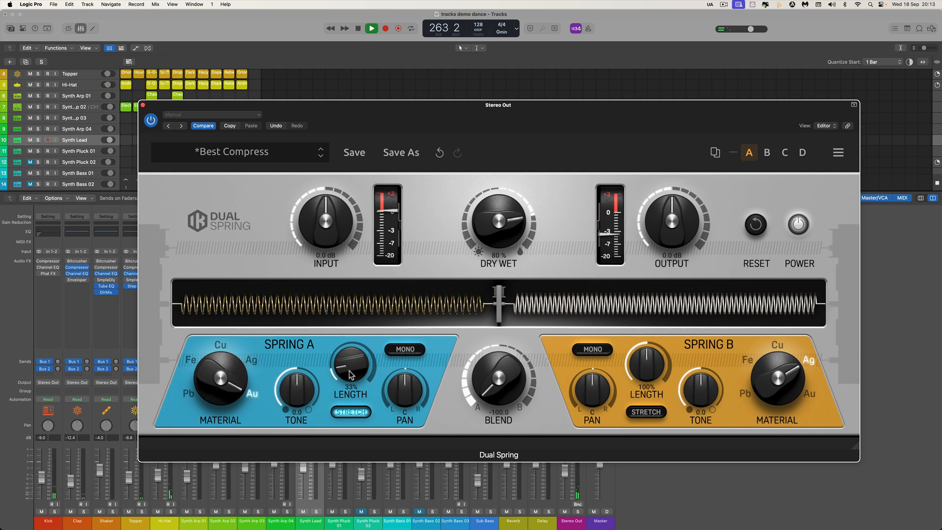
left_click_drag(350, 375, 352, 384)
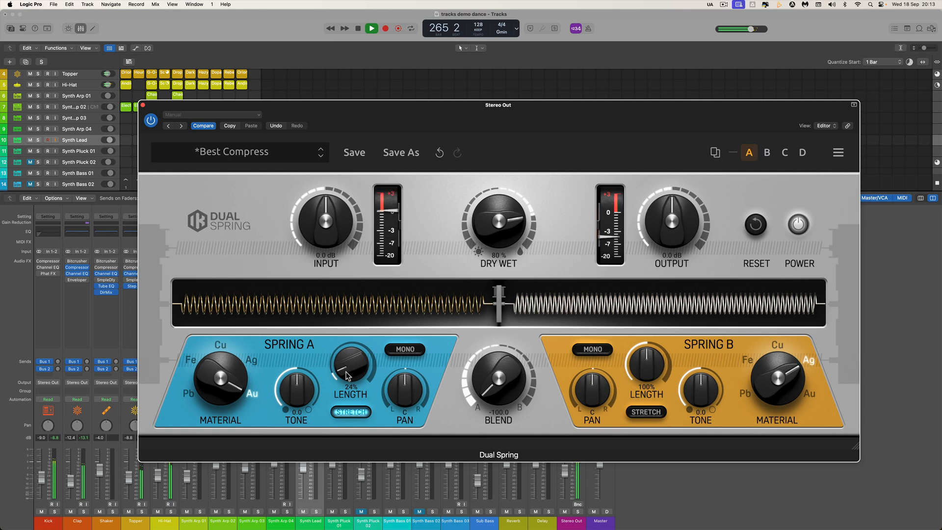
left_click_drag(347, 376, 340, 343)
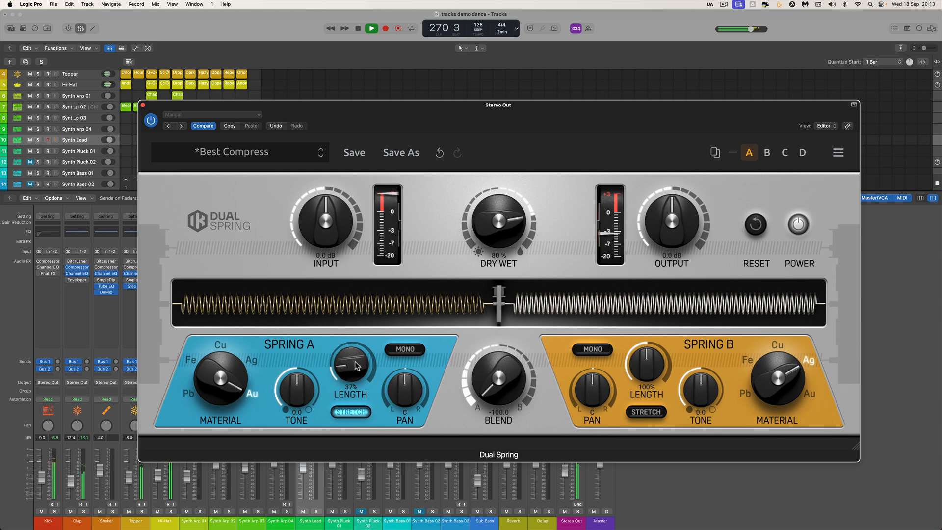
key("space")
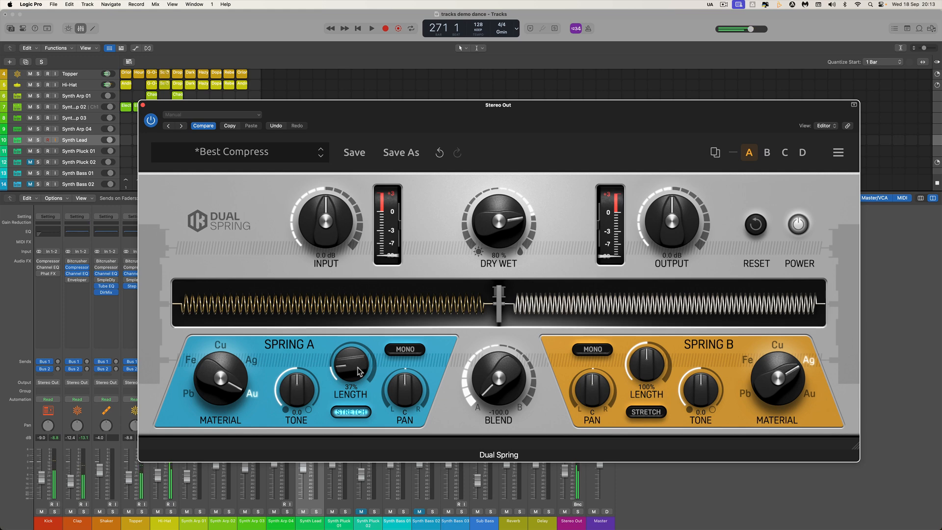
Set Spring A's Material back to Ag, switching its Stretch off and on again.
left_click(353, 413)
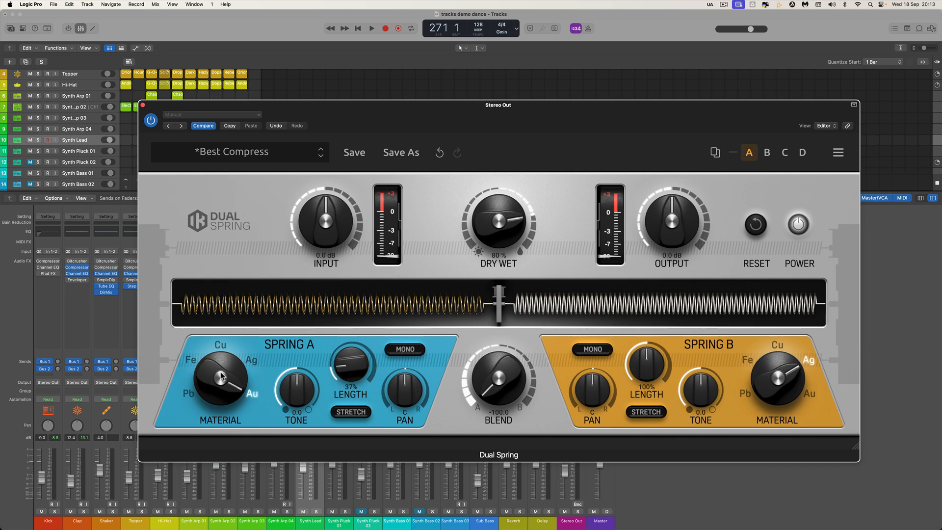
left_click_drag(214, 369, 216, 402)
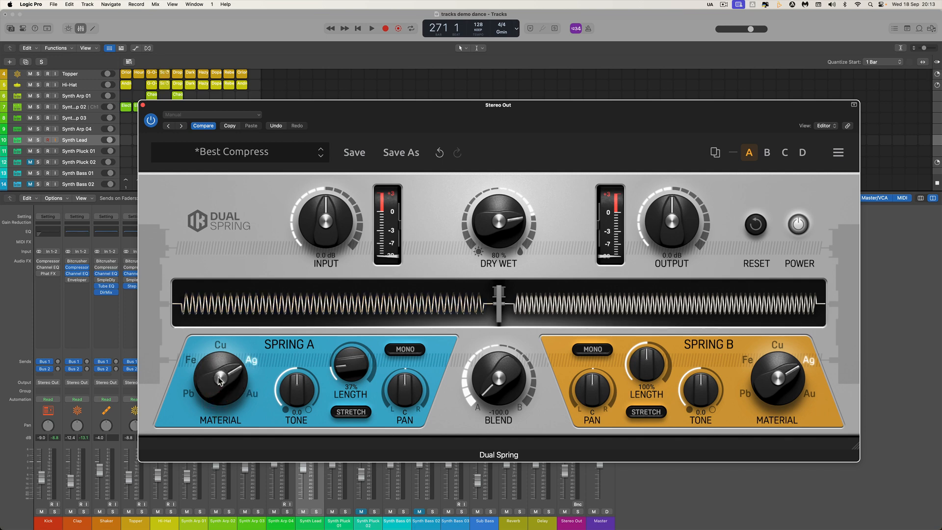
left_click(351, 412)
During playback, reduce Spring A's Length to 31% and raise its Tone to +2.7.
key("space")
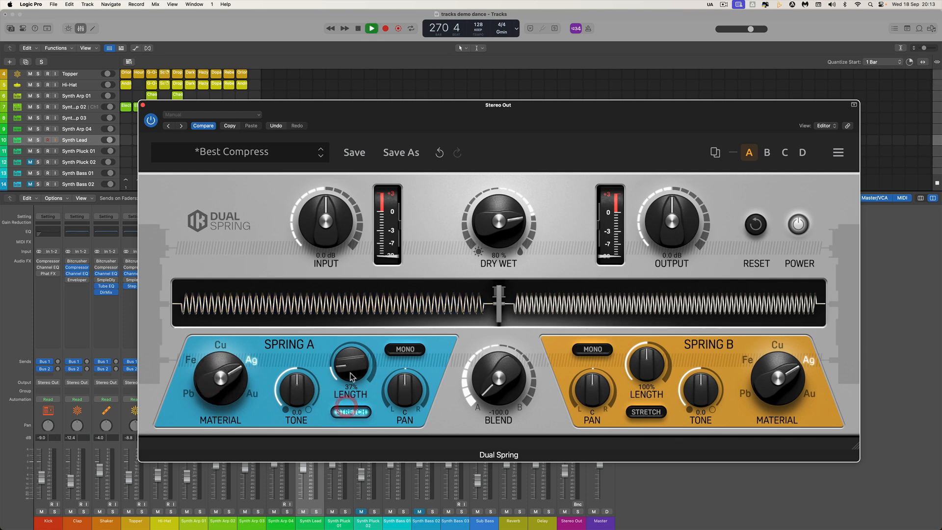
left_click_drag(350, 368, 351, 380)
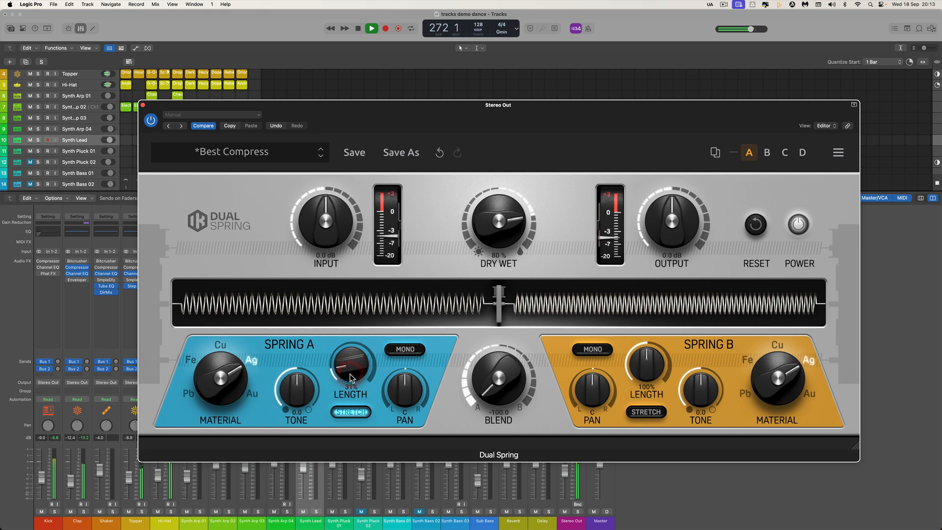
left_click_drag(295, 390, 286, 331)
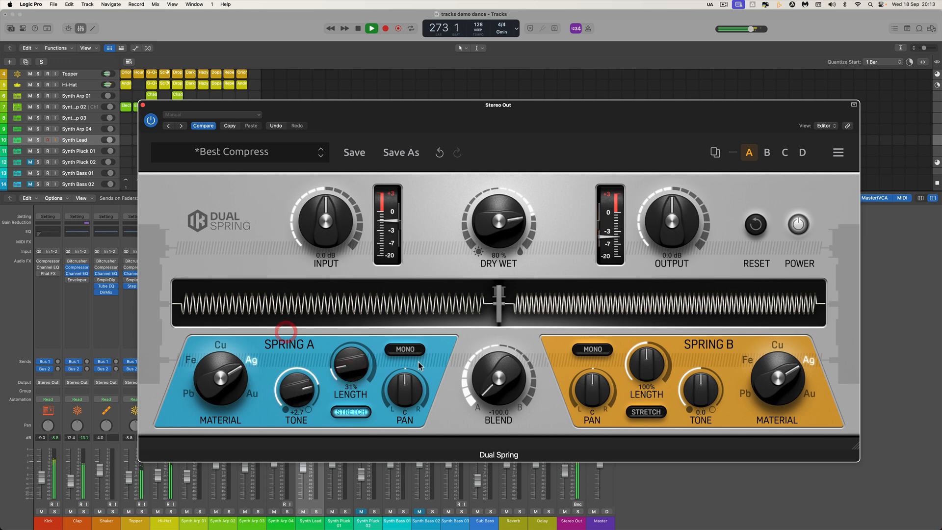
key("space")
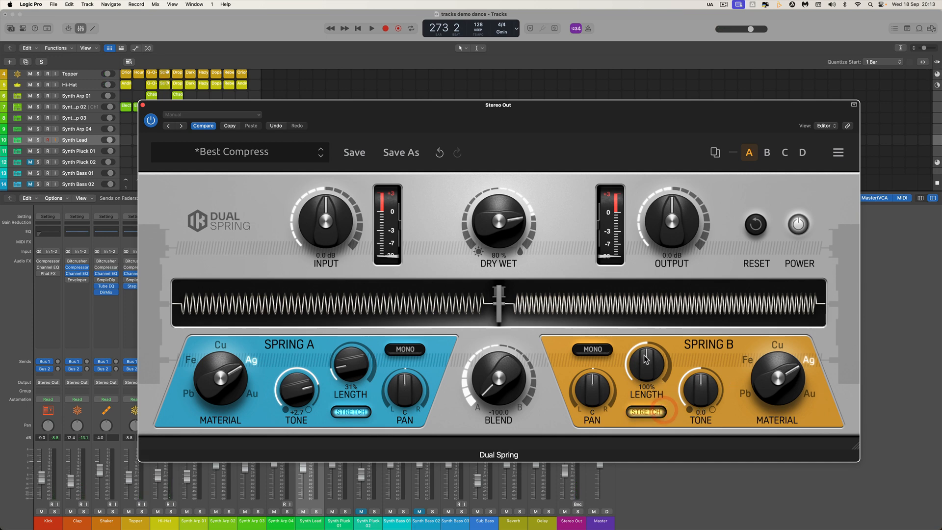
Enable Stretch on Spring B, setting its Length to 17% and its Tone to +3.2.
left_click(647, 411)
left_click_drag(642, 366, 644, 408)
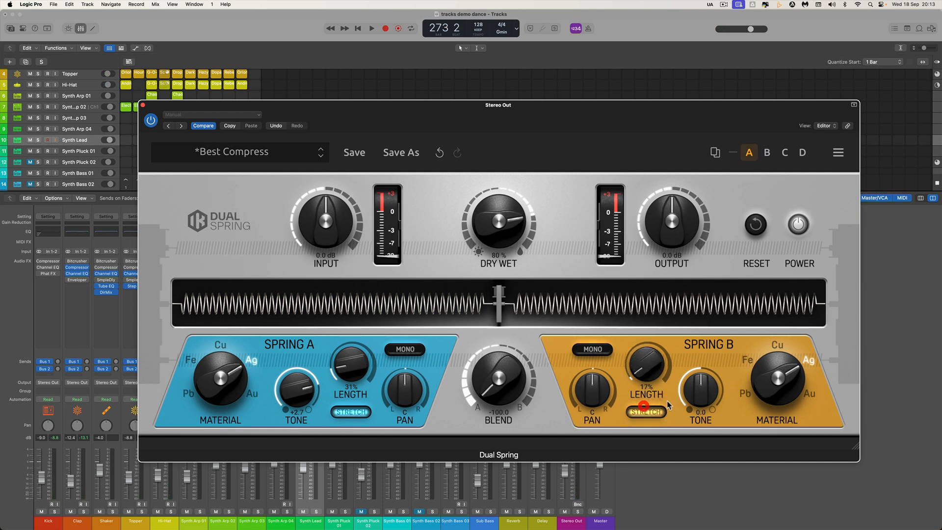
left_click_drag(697, 390, 699, 340)
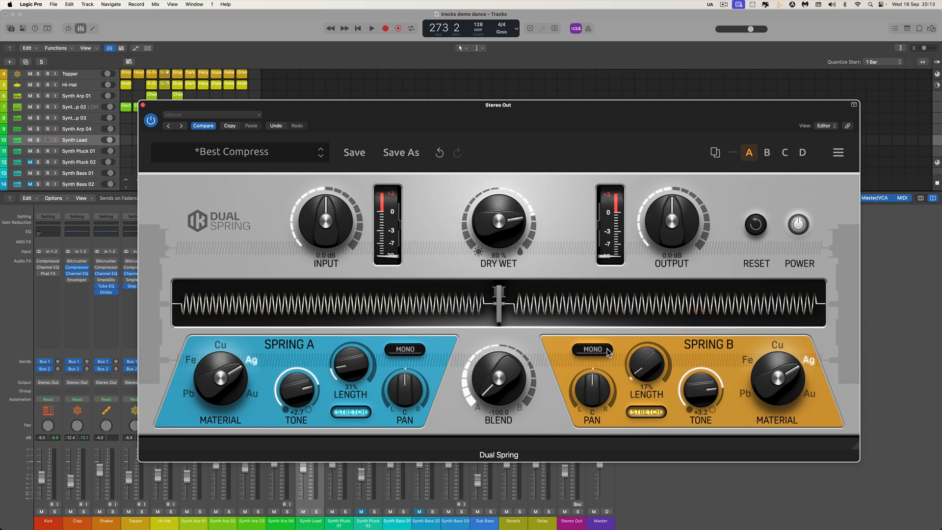
Start playback and move Blend fully to Spring B at +100.0.
key("space")
left_click_drag(503, 377, 481, 259)
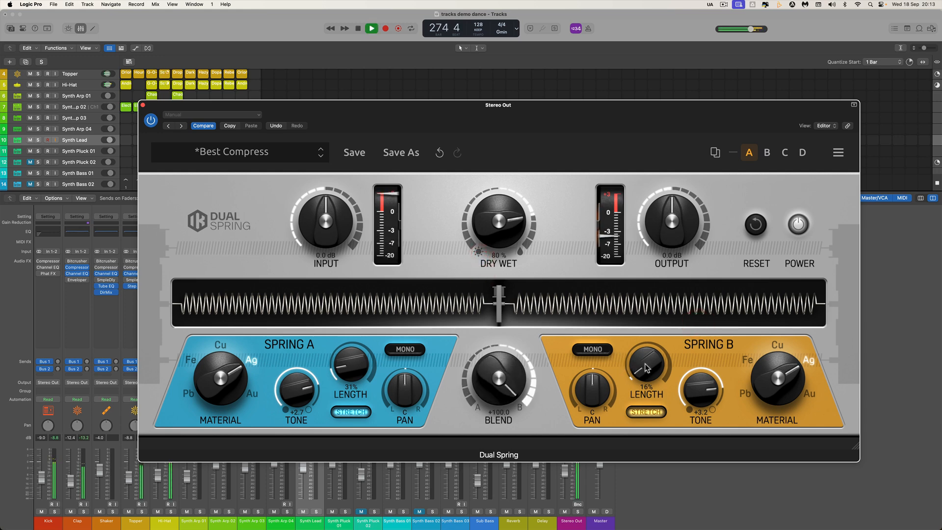
Fine-tune Spring B's Length to 20%, bring Blend back to +39.4, and stop playback.
left_click_drag(644, 363, 644, 360)
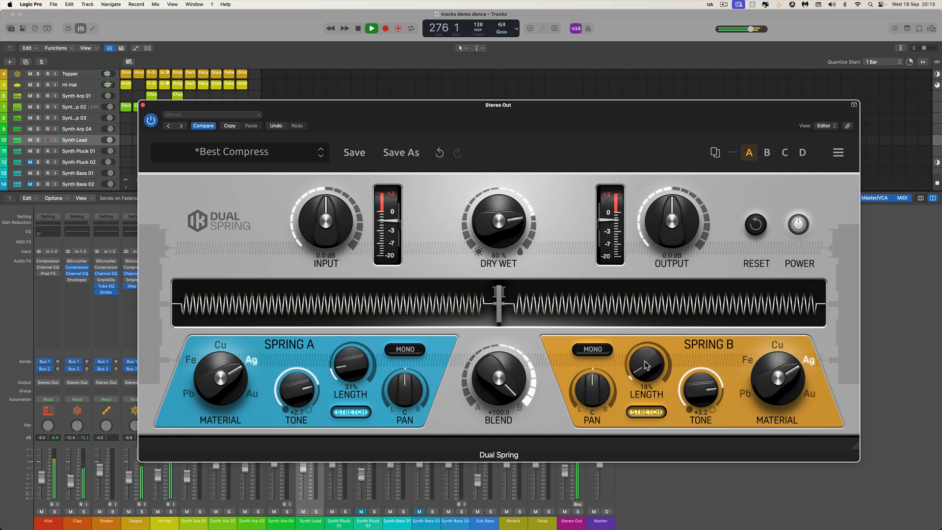
left_click_drag(646, 365, 647, 363)
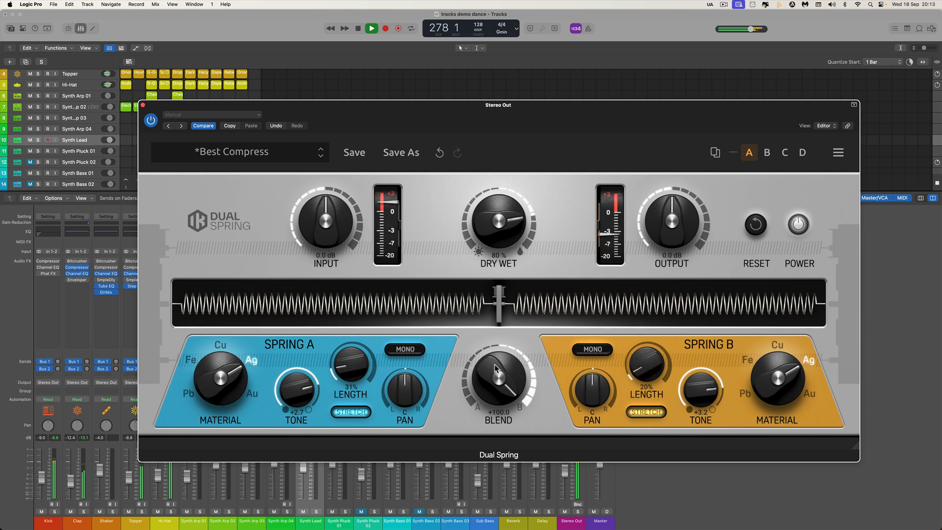
left_click_drag(499, 377, 500, 428)
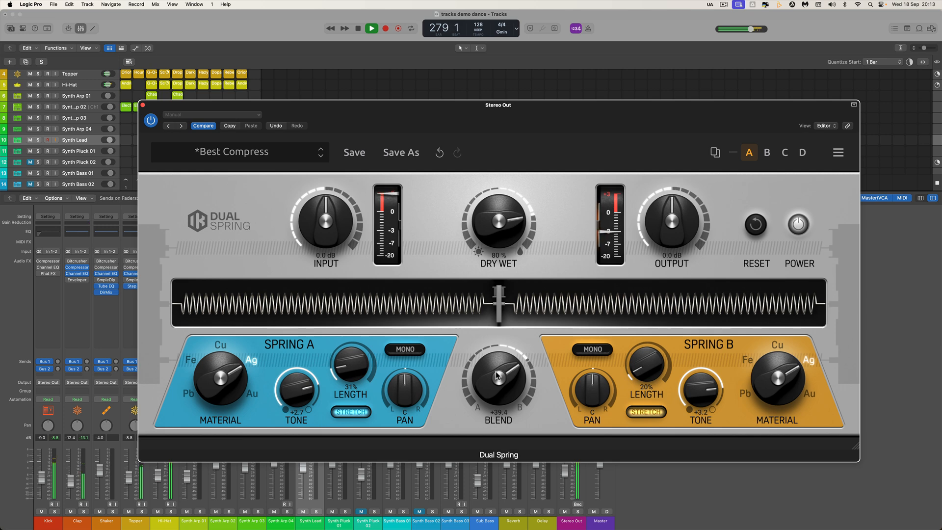
key("space")
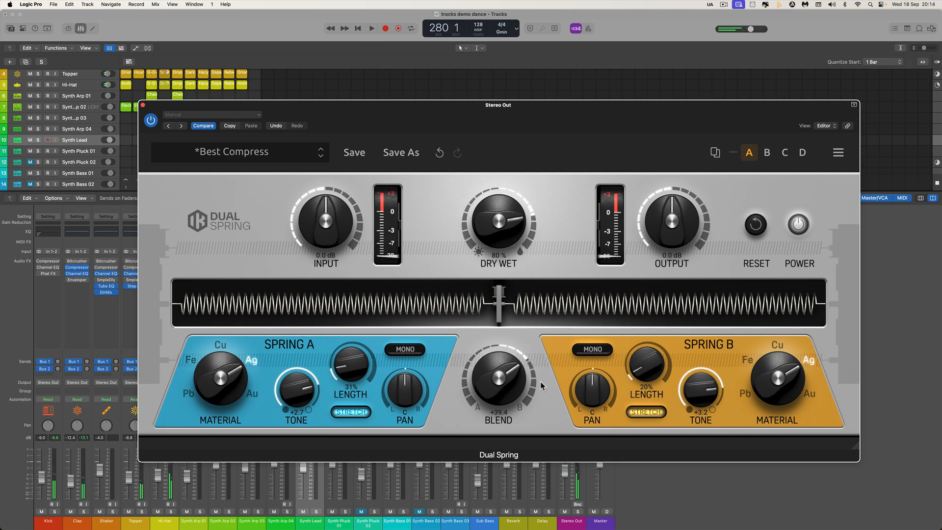
Resume playback, adjusting Blend to +44.9 and switching Spring B's Material to Cu.
key("space")
left_click_drag(504, 391, 512, 372)
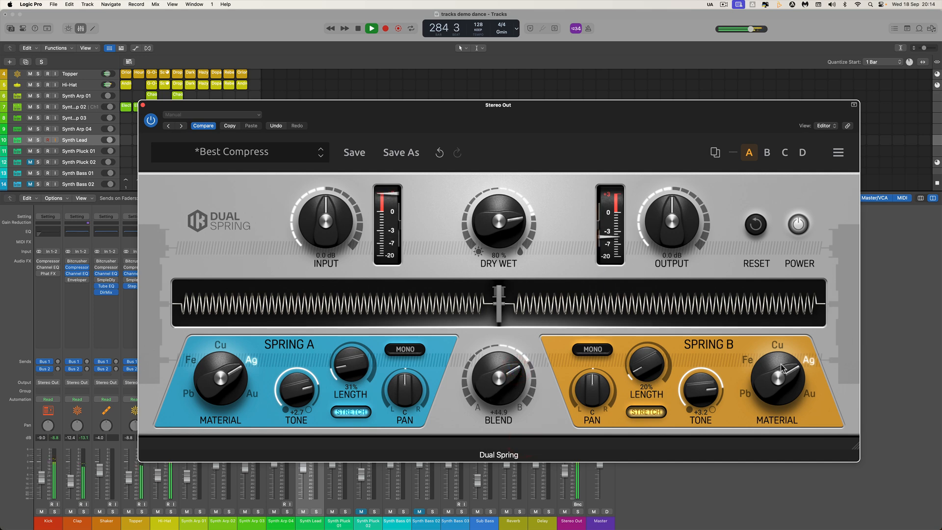
left_click_drag(781, 366, 781, 405)
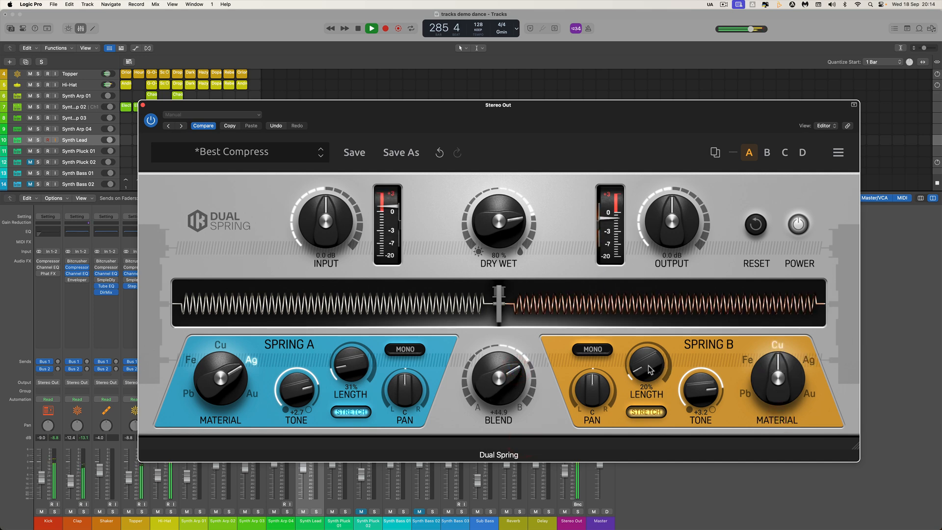
Set Spring B's Length to 15% and Spring A's Length to 35%, with Blend at +19.5.
left_click_drag(650, 369, 651, 375)
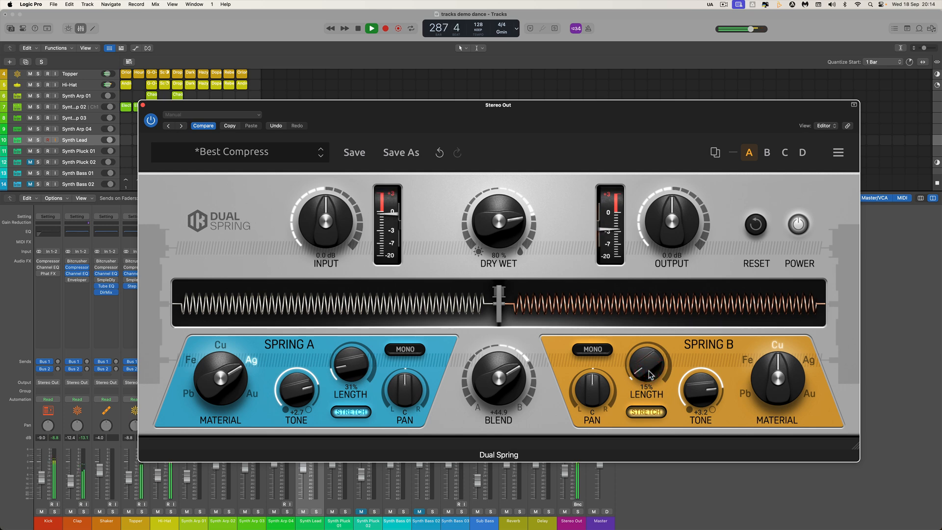
left_click_drag(366, 374, 355, 366)
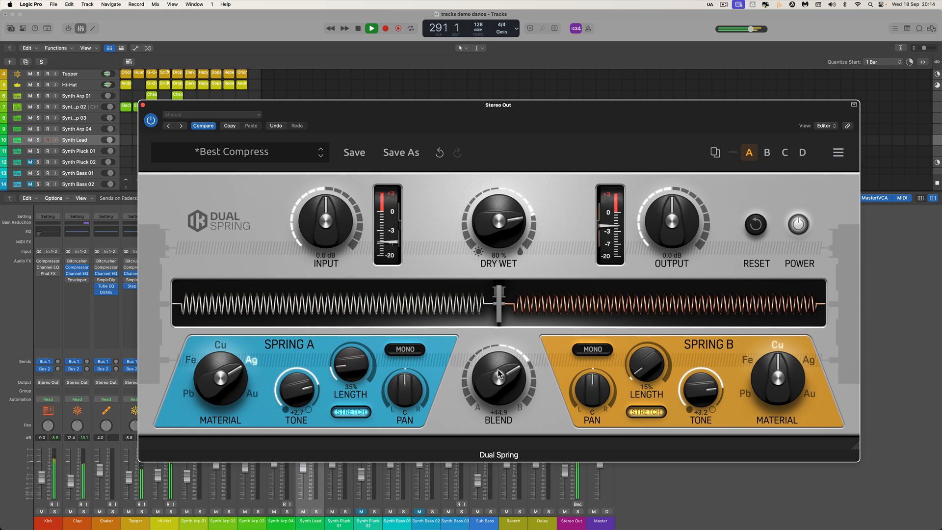
left_click_drag(499, 375, 499, 385)
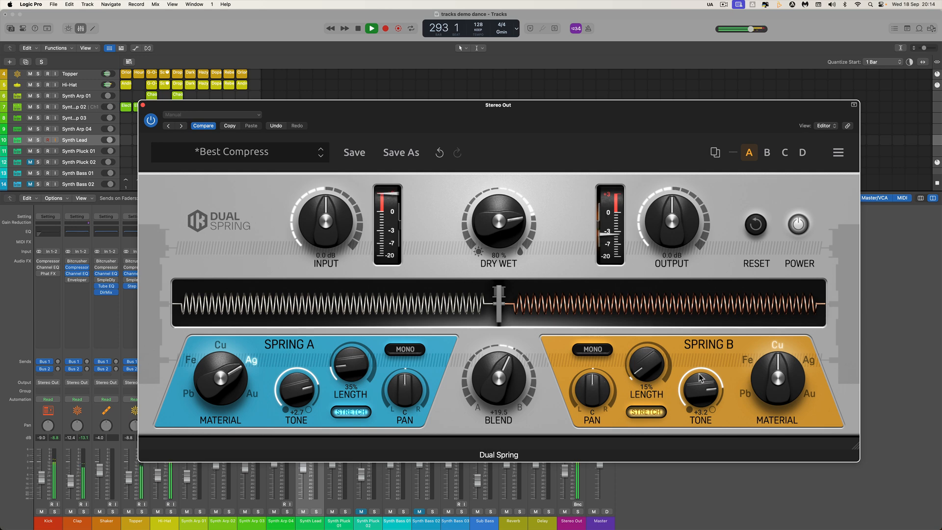
Change Spring B's Material to Fe, with its Length at 28% and its Tone at +4.0.
left_click_drag(768, 367, 766, 382)
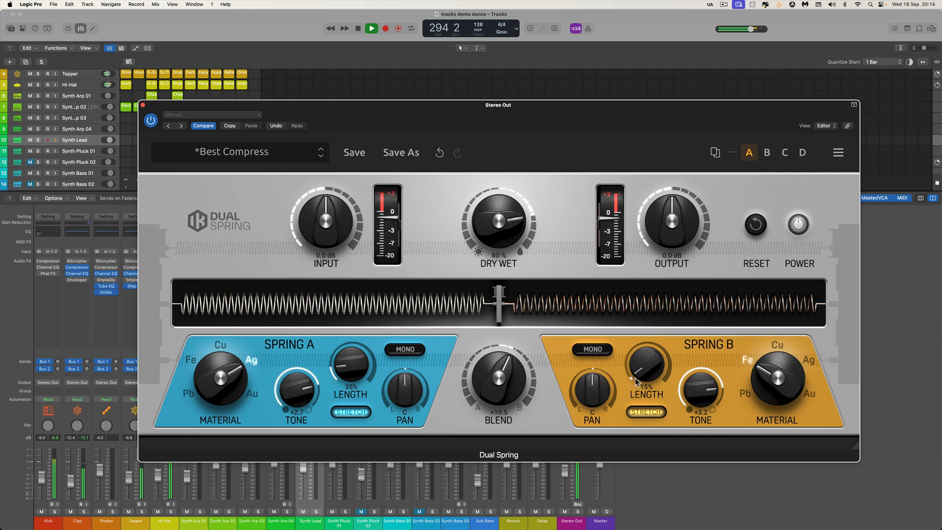
left_click_drag(642, 373, 642, 366)
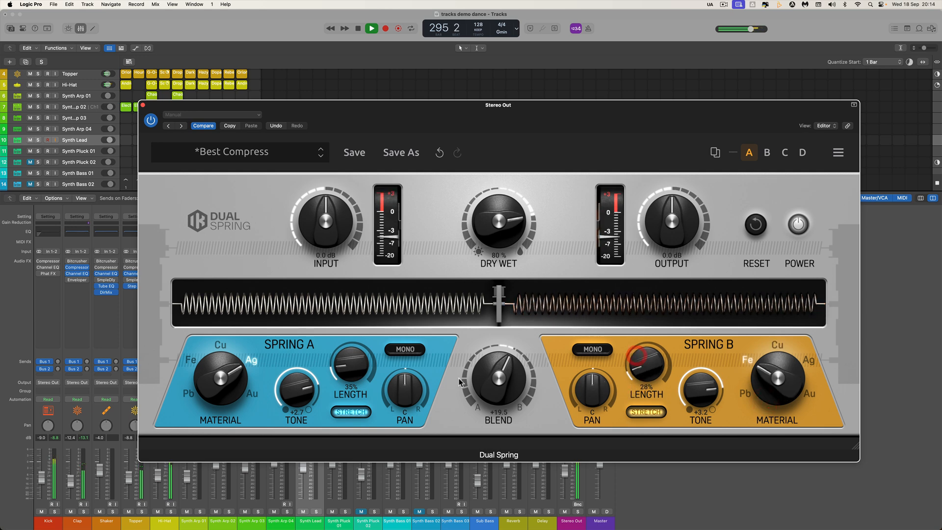
left_click_drag(698, 389, 693, 370)
Set Spring A's Length to 25% and Spring B's Length to 42%, moving Blend to -13.3.
left_click_drag(353, 377, 351, 389)
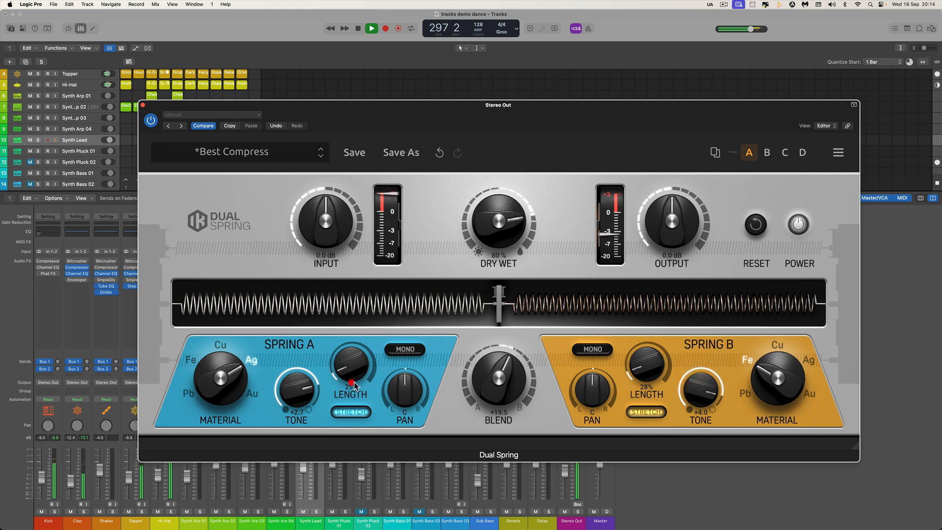
left_click_drag(486, 389, 491, 343)
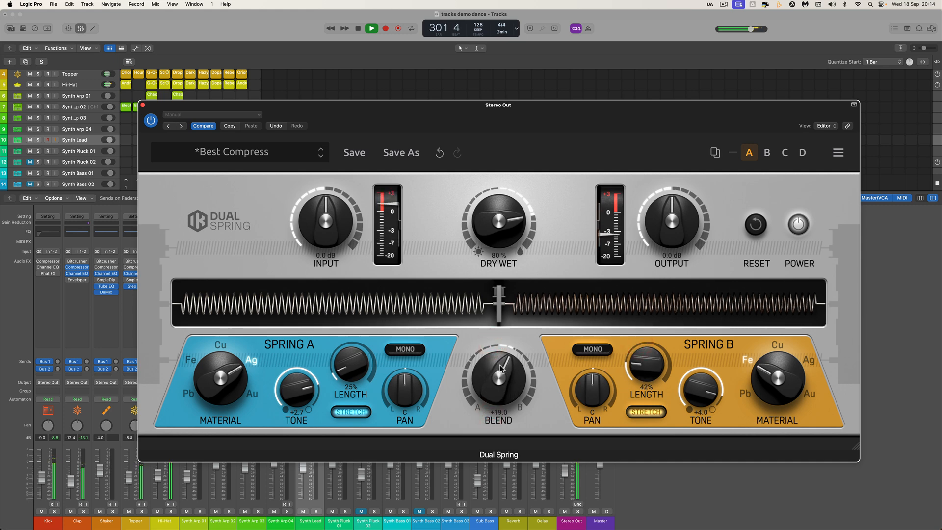
left_click_drag(500, 364, 530, 400)
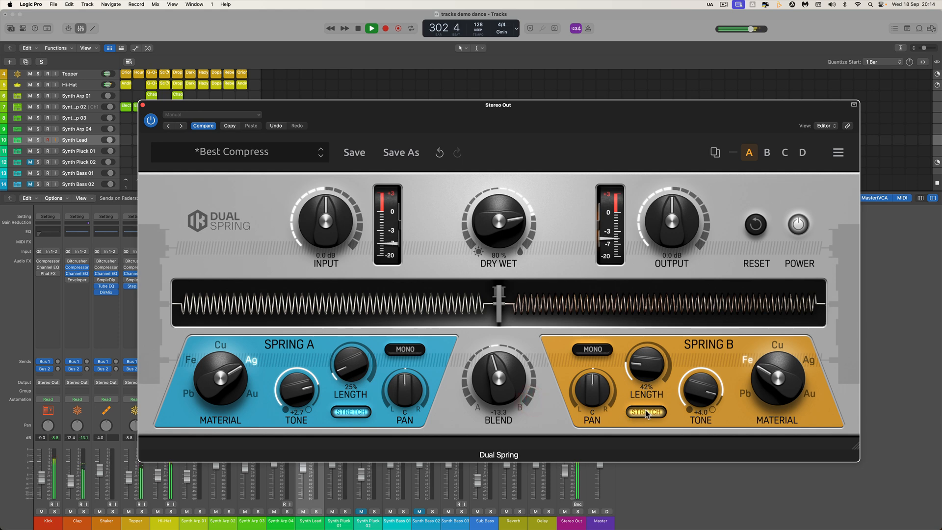
Turn off Spring B's Stretch with Length 37%, set Spring A's Length to 21% and Blend to -23.1, and stop playback.
left_click(645, 412)
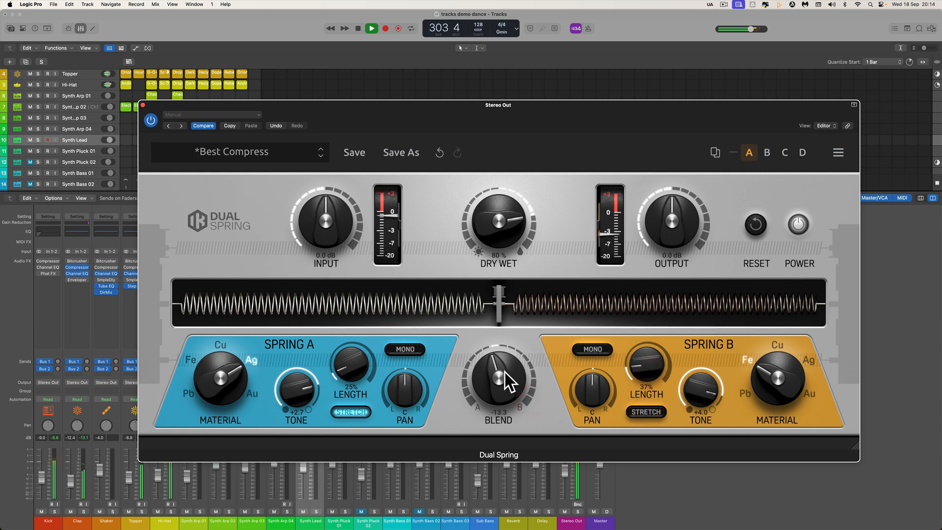
left_click_drag(508, 380, 503, 325)
left_click_drag(357, 358, 356, 364)
left_click_drag(504, 382, 488, 421)
key("space")
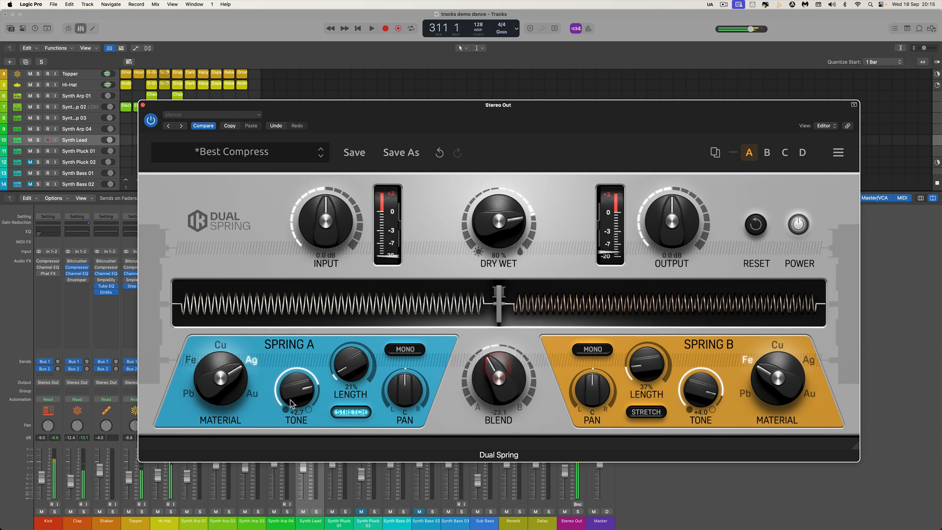
Switch both springs' Material to Au, setting Spring B's Length to 54% and Spring A's Length to 52%.
left_click_drag(230, 381, 219, 331)
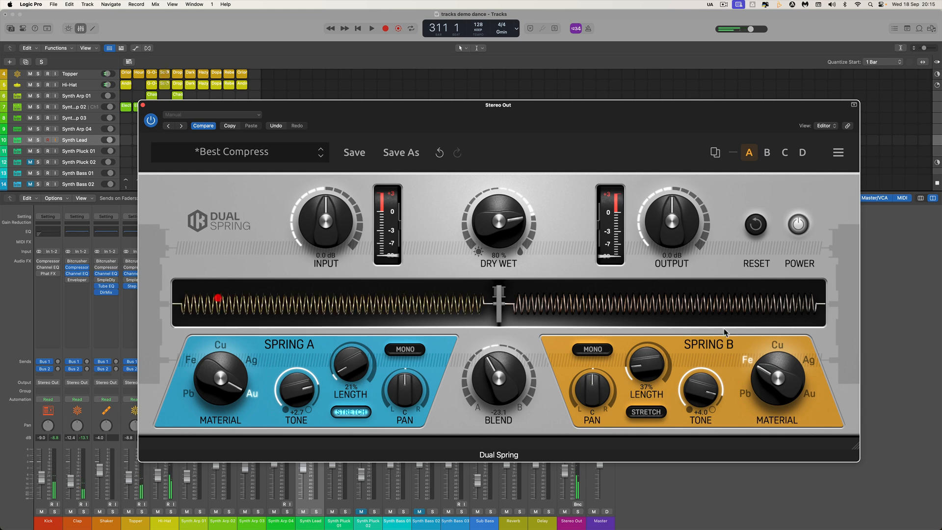
left_click_drag(778, 401, 762, 386)
left_click_drag(650, 369, 644, 346)
left_click_drag(351, 365, 345, 334)
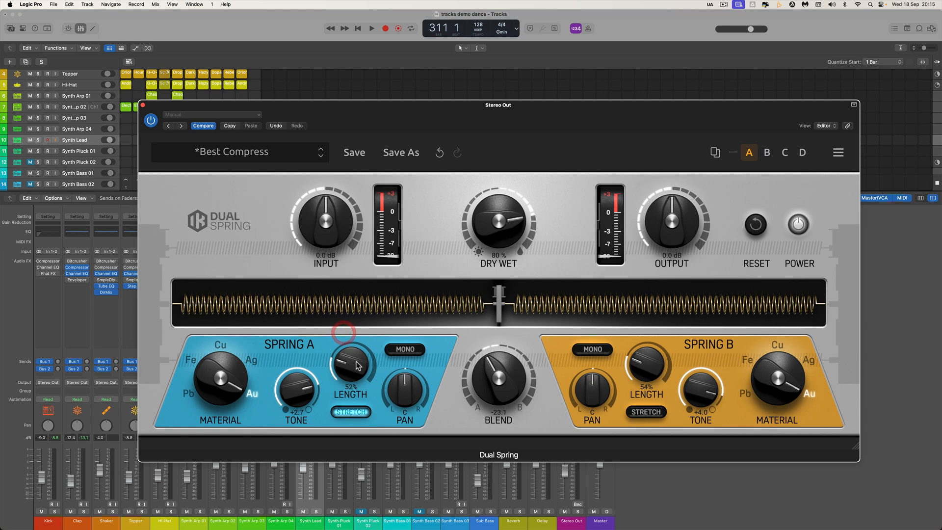
During playback, turn off Spring A's Stretch, with Tone +1.6 and Length 35%, and set Blend to -29.1.
key("space")
left_click_drag(300, 395, 306, 410)
left_click_drag(488, 375, 487, 385)
left_click_drag(373, 367, 373, 380)
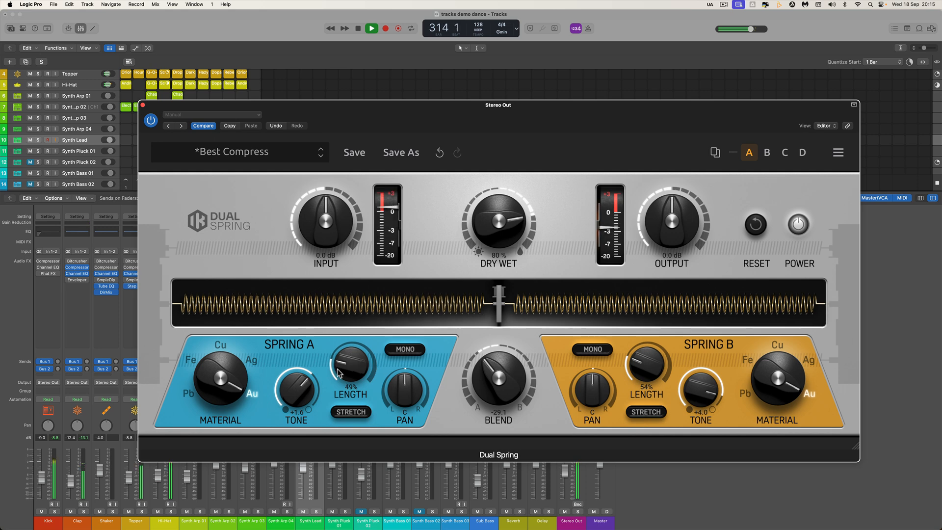
Raise Spring B's Length to 90%, stop playback, and lower its Tone to -2.4.
left_click_drag(646, 361, 646, 323)
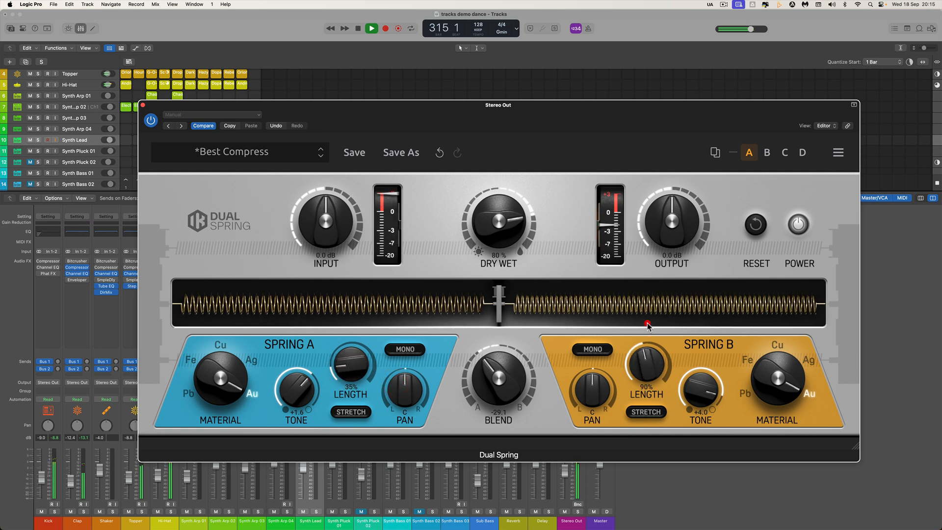
key("space")
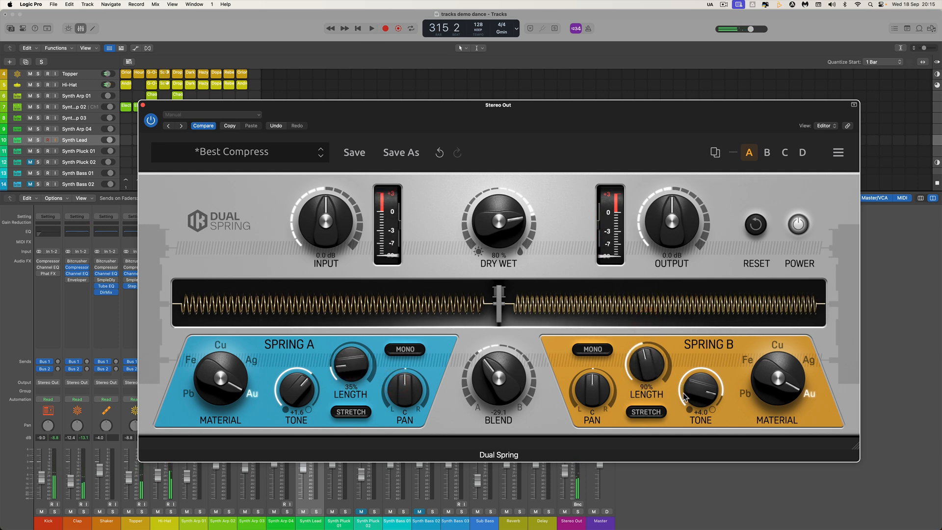
left_click_drag(701, 390, 701, 431)
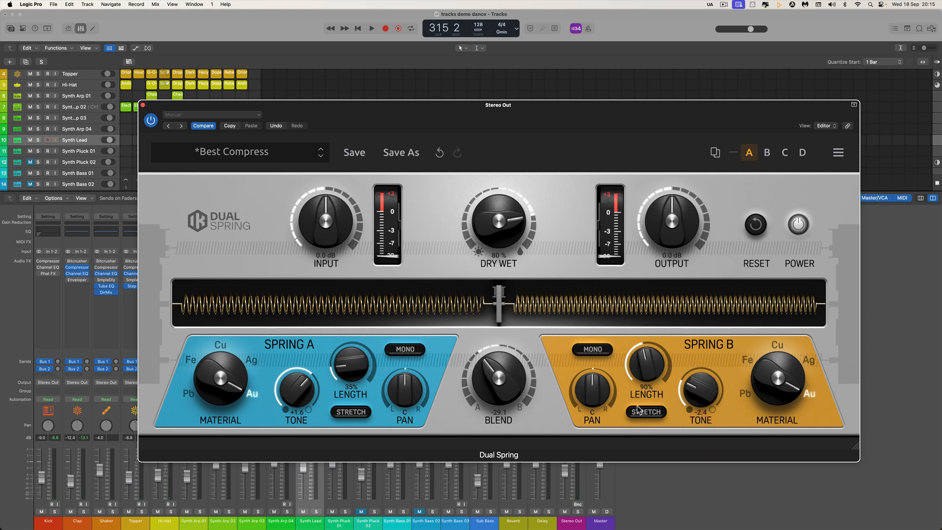
Pan Spring B to 6.8R and Spring A to 6.6L, restarting playback.
left_click_drag(595, 400, 589, 326)
key("space")
left_click_drag(405, 390, 428, 449)
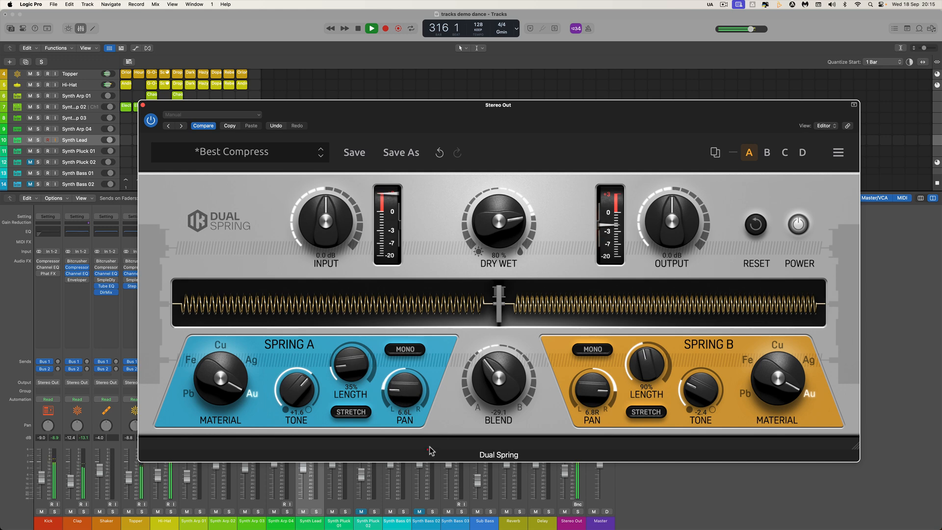
Reduce Spring A's Length to 29%, move Blend to -41.4, and stop playback.
left_click_drag(350, 372, 350, 379)
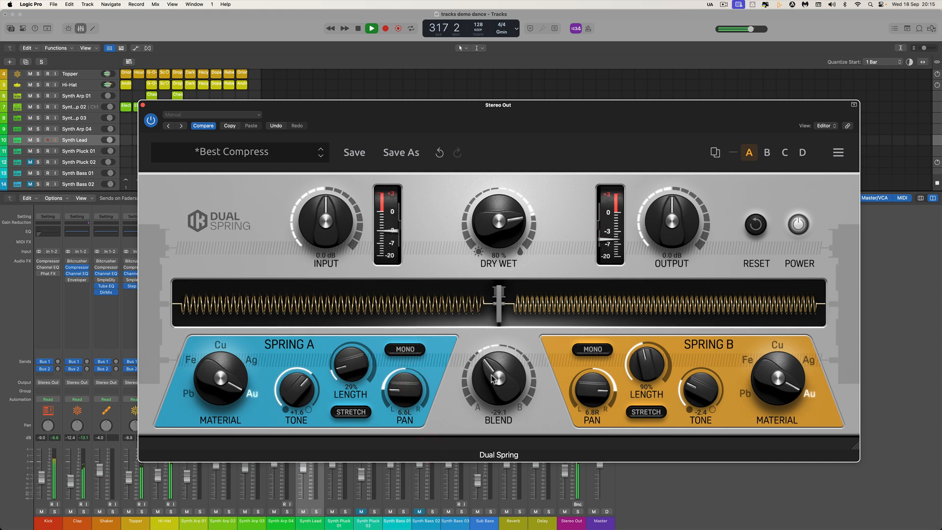
left_click_drag(495, 381, 495, 391)
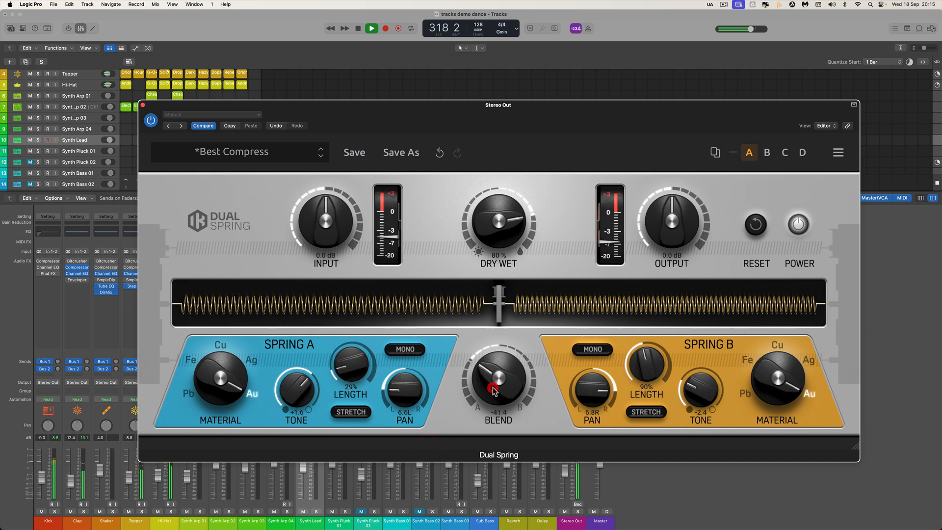
key("space")
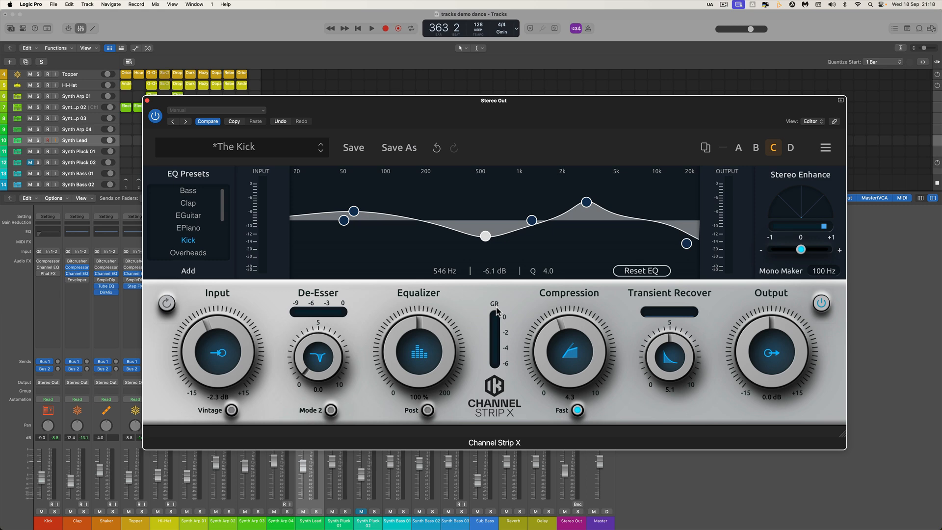
On Channel Strip X, enable Vintage, lower Output to -3.3 dB, and start playback.
left_click(232, 411)
left_click_drag(744, 355, 747, 382)
key("space")
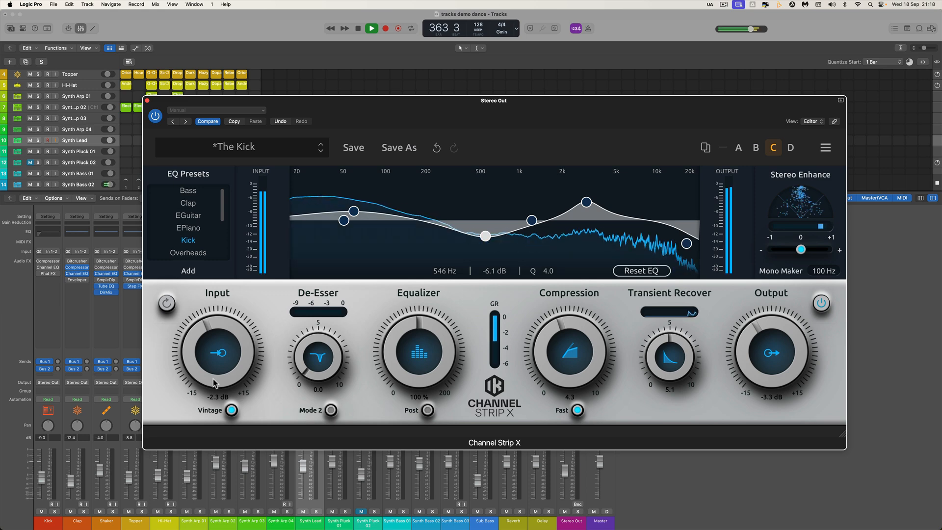
Compare Vintage on and off at an Input of +3.2 dB, leaving it off with playback stopped and Input at -1.2 dB.
left_click_drag(213, 379, 212, 342)
left_click(232, 411)
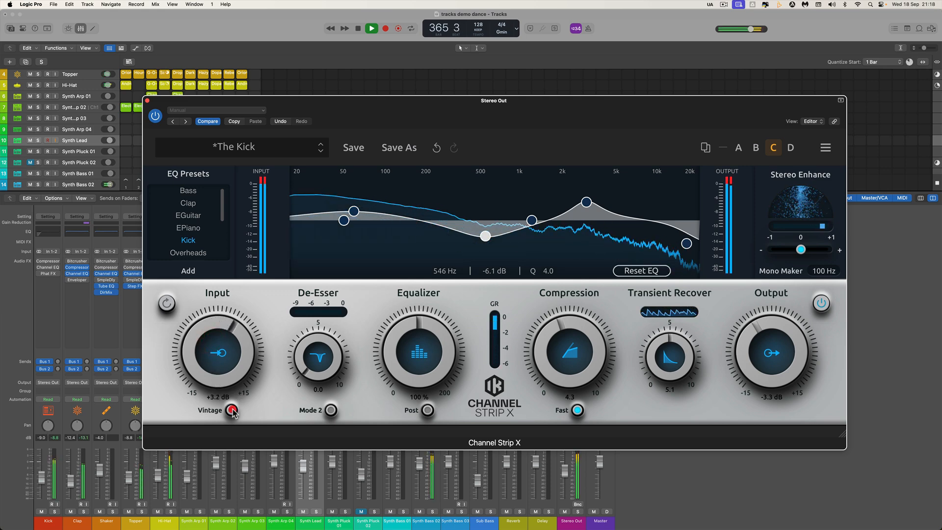
left_click(233, 409)
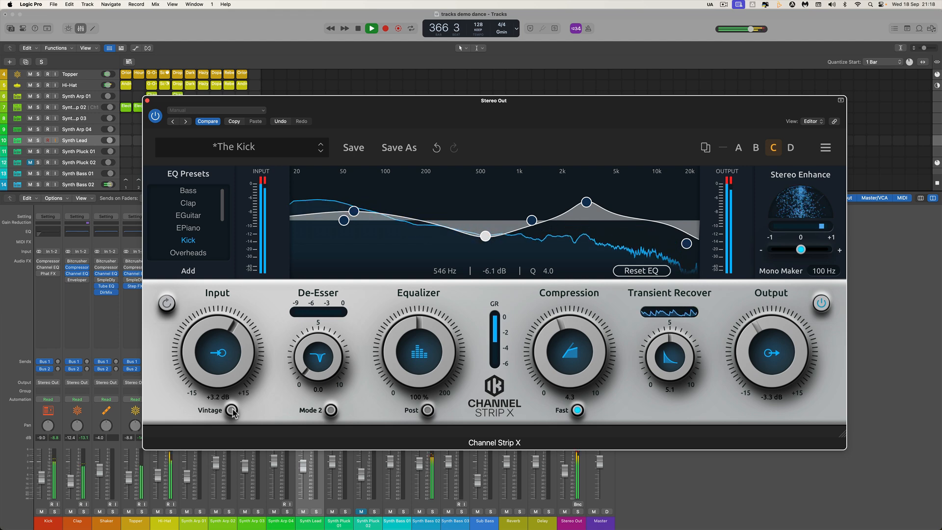
left_click(232, 410)
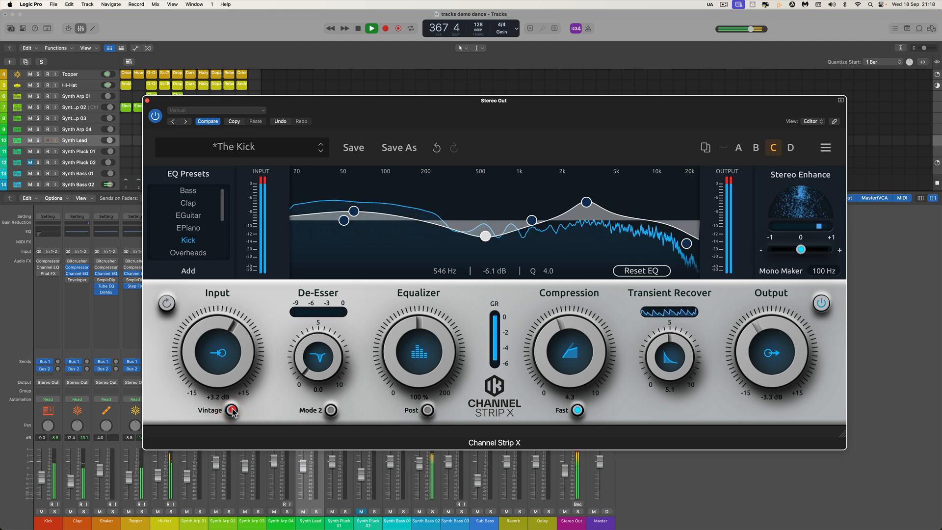
left_click(232, 410)
key("space")
left_click_drag(229, 362, 239, 397)
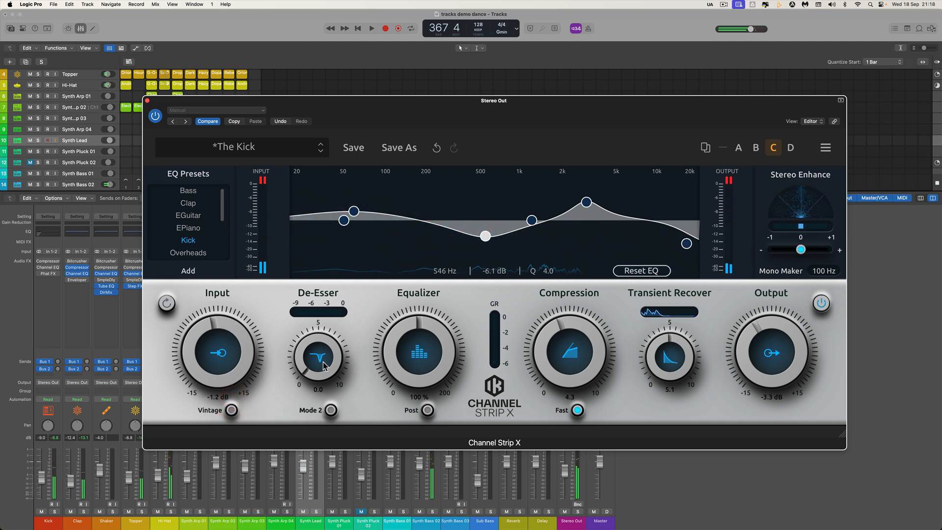
Raise the De-Esser to 4.1 and toggle its Mode 2 on and off.
left_click_drag(323, 361, 314, 280)
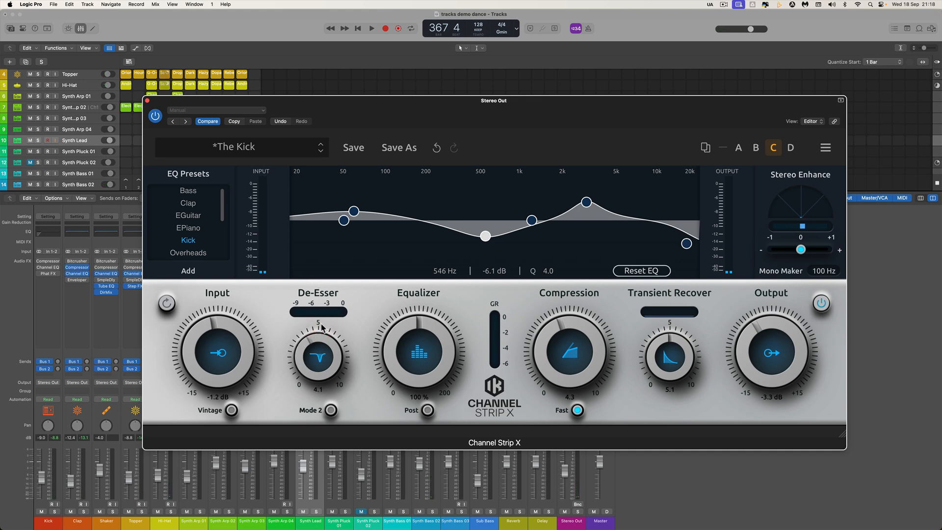
left_click(331, 411)
left_click(331, 411)
left_click(331, 411)
left_click(331, 411)
Sweep the De-Esser amount up and down, settling on 3.8.
left_click_drag(312, 297, 311, 274)
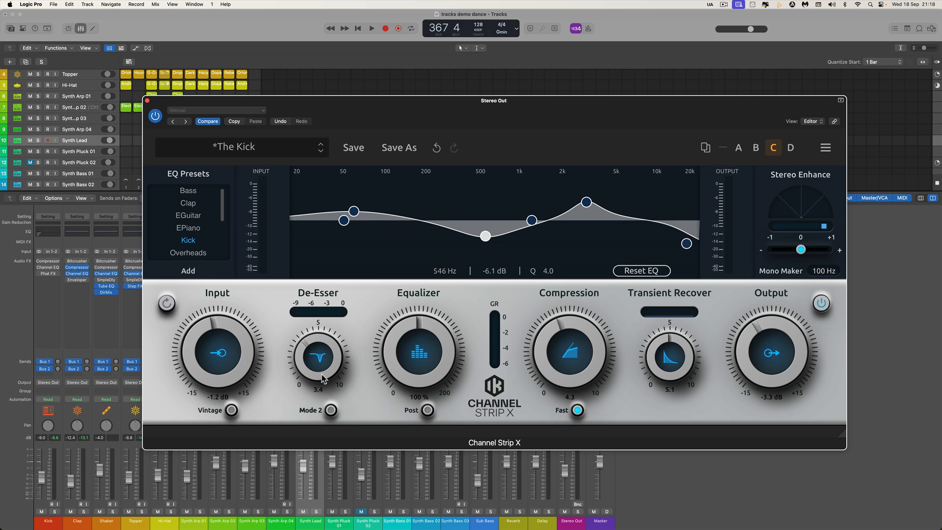
left_click_drag(325, 288, 331, 405)
left_click_drag(318, 361, 320, 376)
left_click_drag(325, 362, 318, 322)
Try the Equalizer at 144% with Post on, and bring it back to 103% with Post off.
left_click_drag(419, 369, 415, 313)
left_click(427, 411)
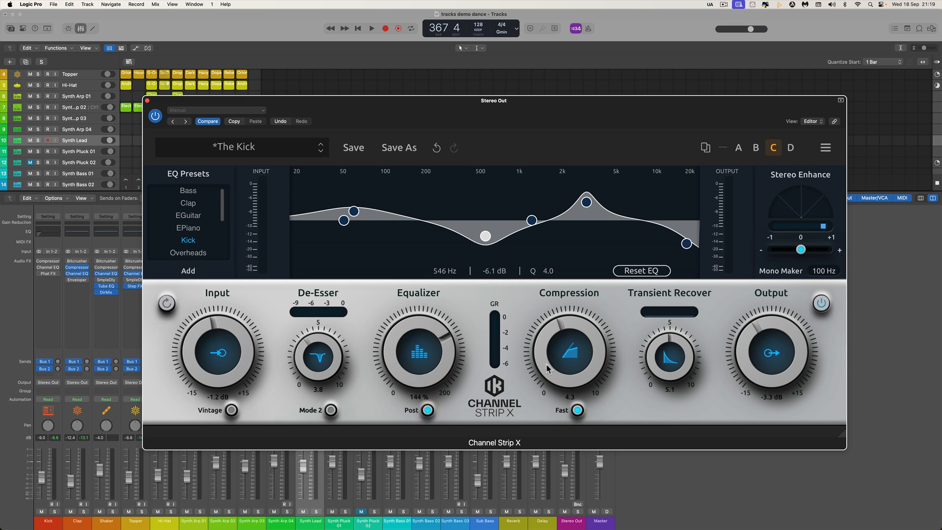
left_click_drag(411, 379, 419, 401)
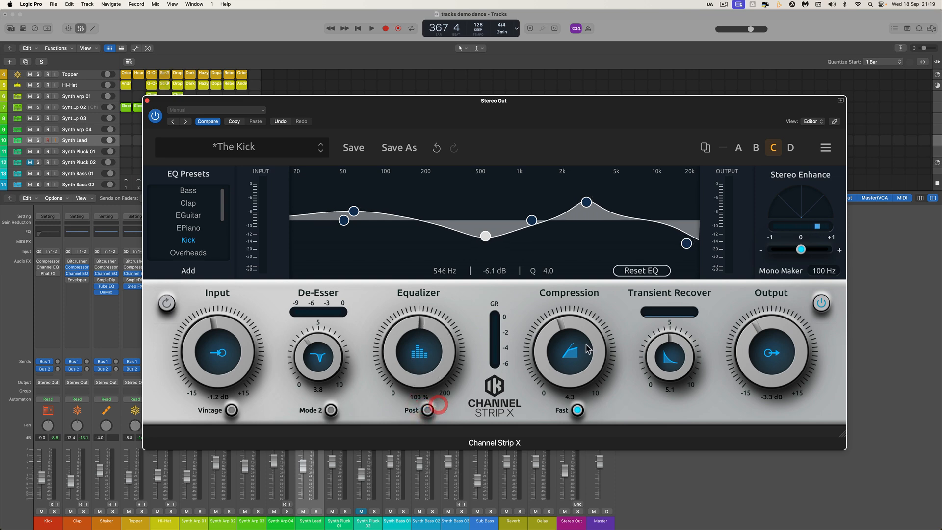
Raise the Compression amount to 4.8 and toggle its Fast mode, leaving it off.
left_click_drag(569, 344, 560, 398)
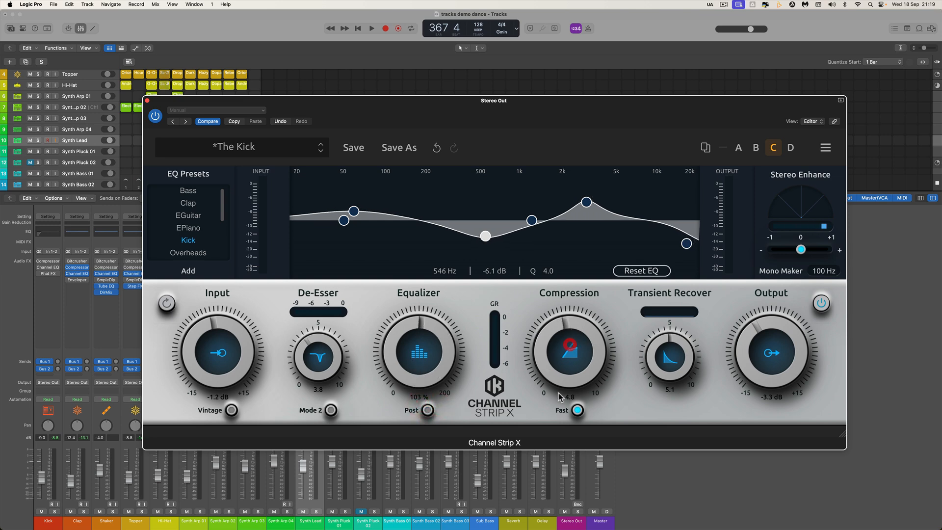
left_click(578, 410)
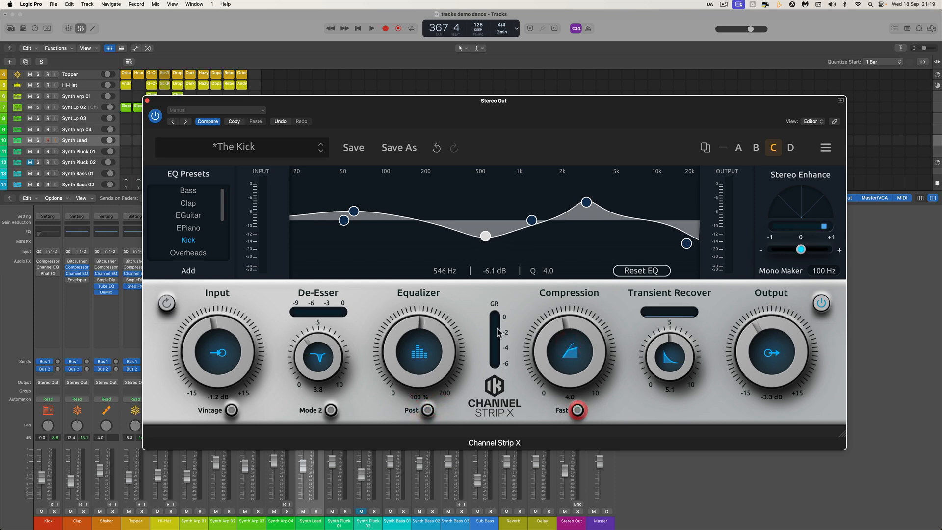
left_click(577, 408)
left_click(578, 408)
During playback, raise Compression to 7.5, lower it to 6.3 and compare Fast on and off, leaving it off with playback stopped.
key("space")
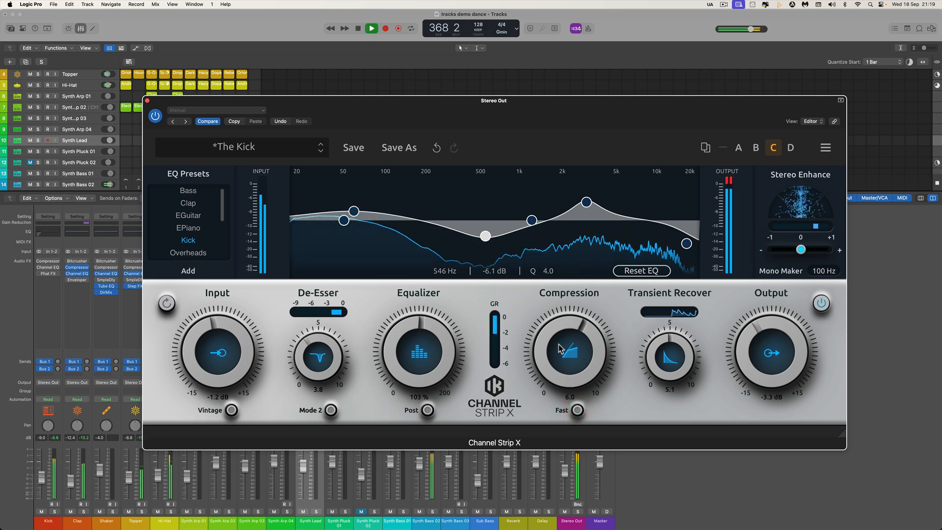
left_click_drag(563, 375, 559, 319)
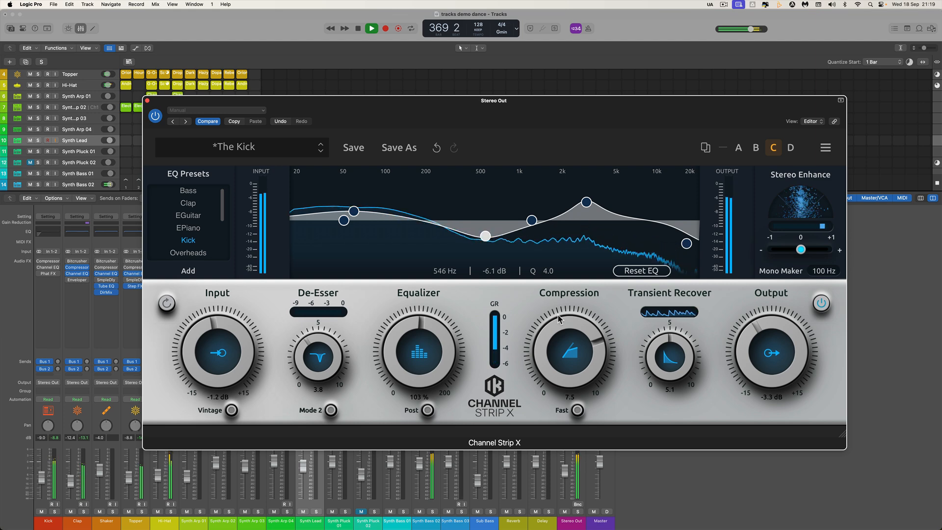
left_click_drag(567, 381, 577, 406)
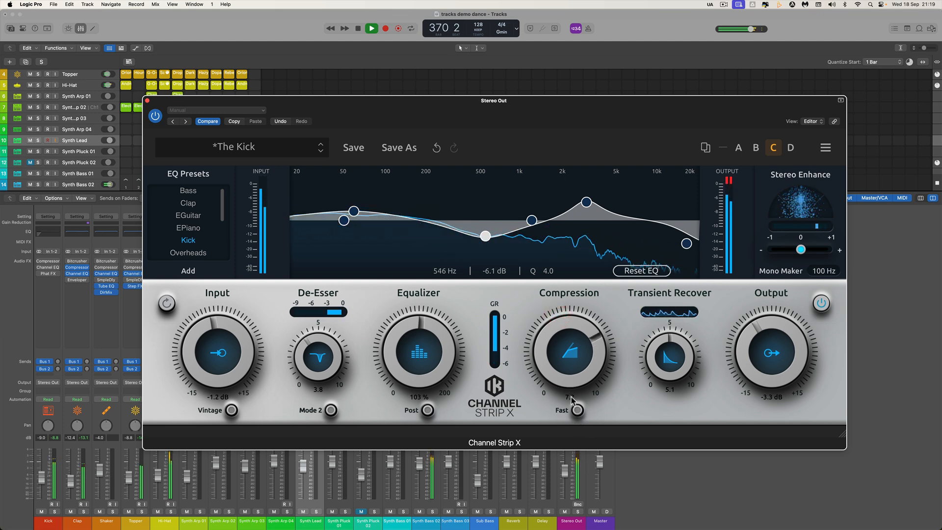
left_click(577, 411)
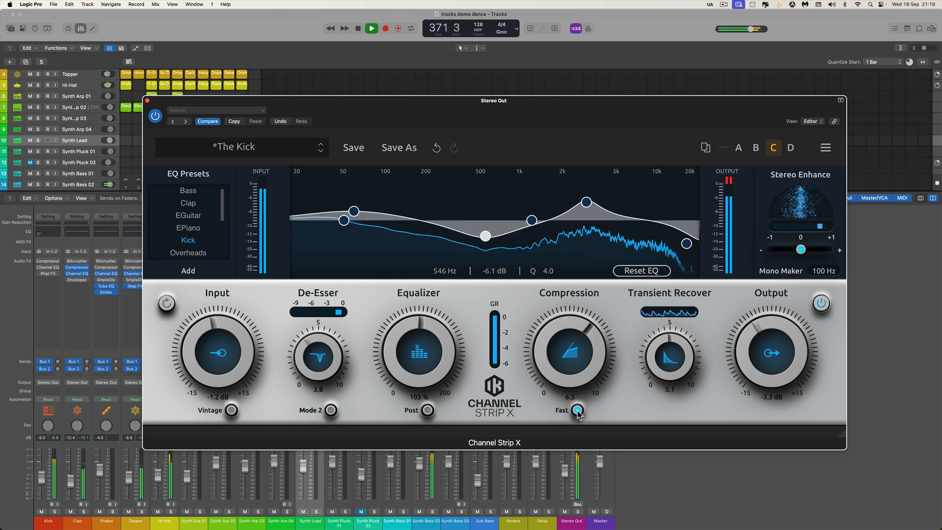
left_click(578, 412)
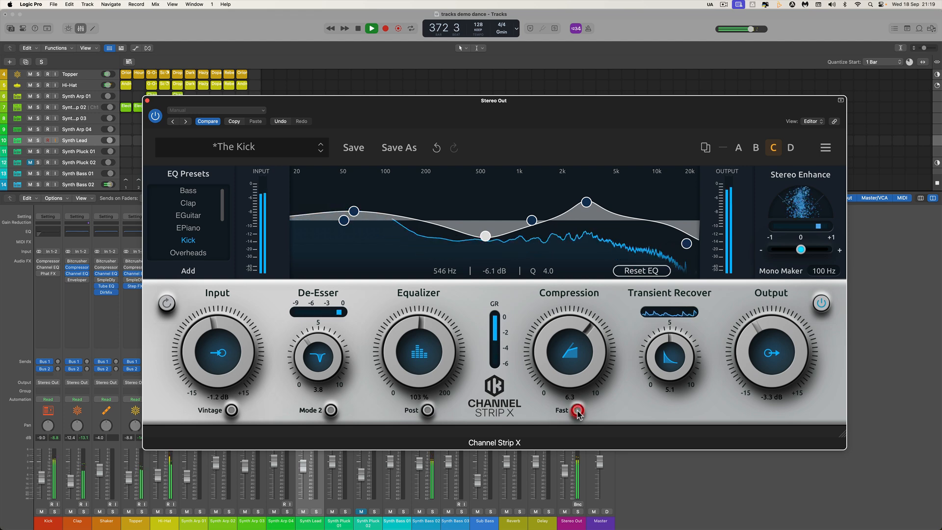
key("space")
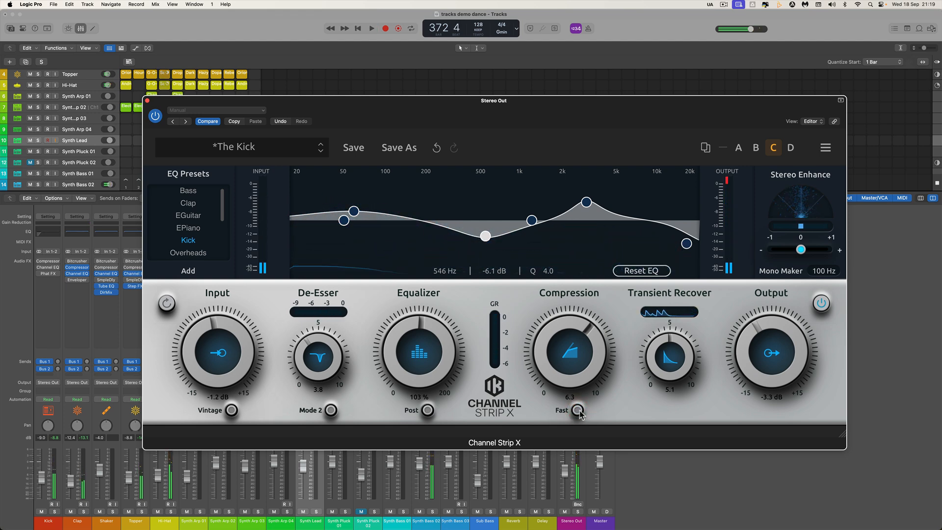
left_click(578, 410)
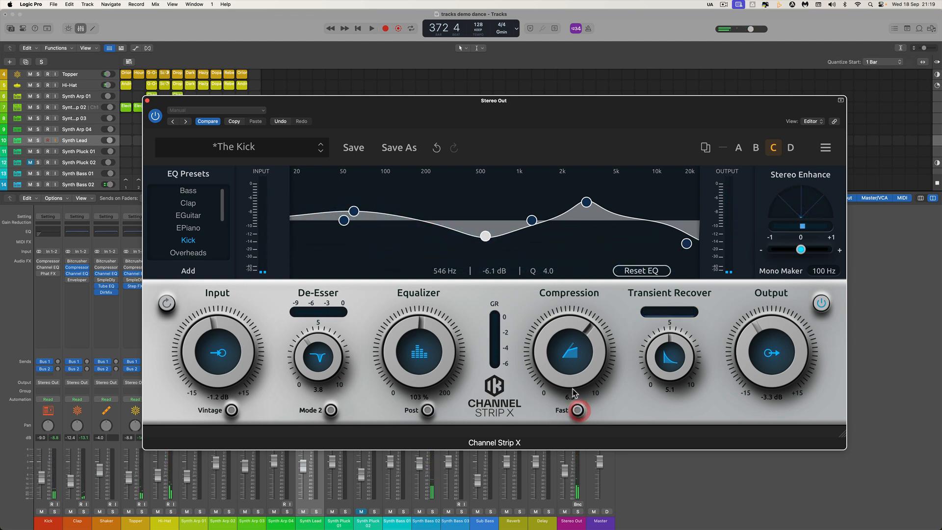
Set Compression to 4.6 and Transient Recover to 2.6, and play the track briefly to hear the result.
mouse_move(567, 363)
left_mouse_down()
mouse_move(570, 378)
mouse_move(567, 330)
mouse_move(573, 397)
mouse_move(581, 369)
left_mouse_up()
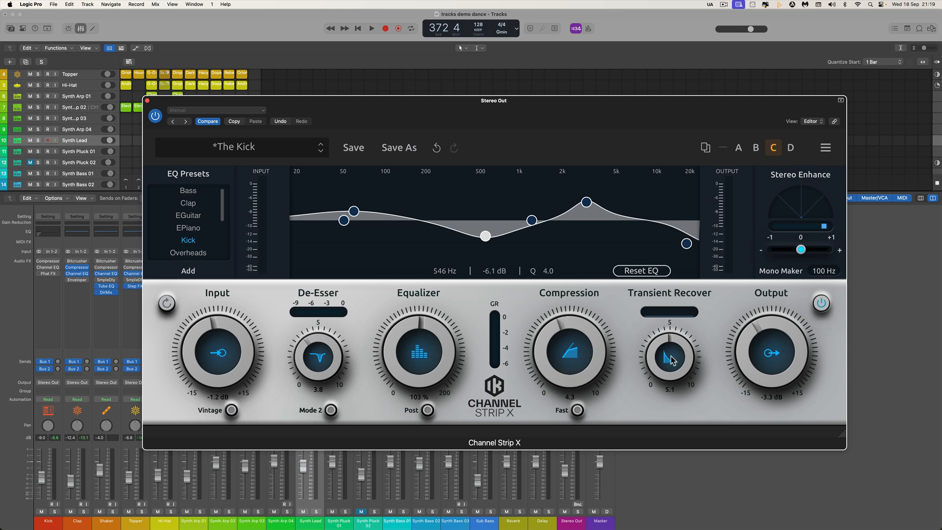
left_click_drag(669, 357, 672, 410)
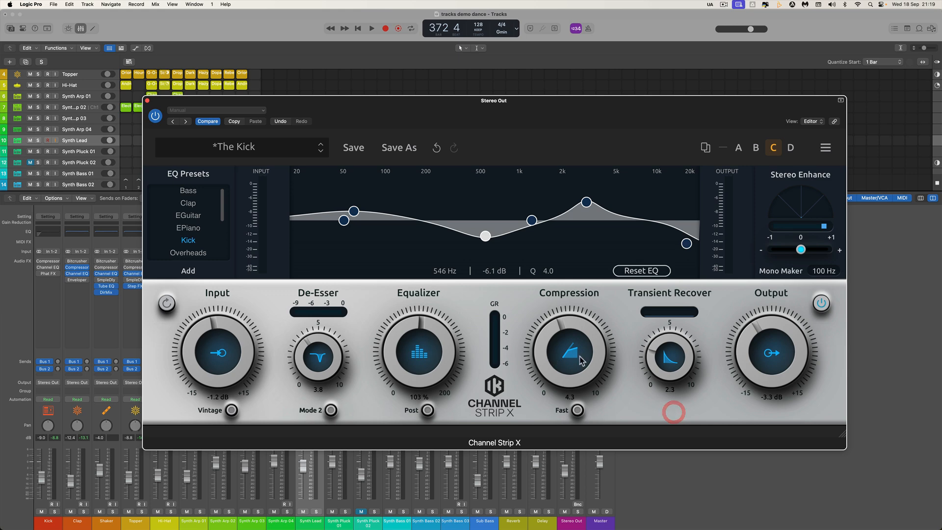
left_click_drag(580, 362, 597, 357)
mouse_move(662, 361)
left_mouse_down()
mouse_move(664, 375)
mouse_move(638, 227)
mouse_move(650, 353)
left_mouse_up()
key("space")
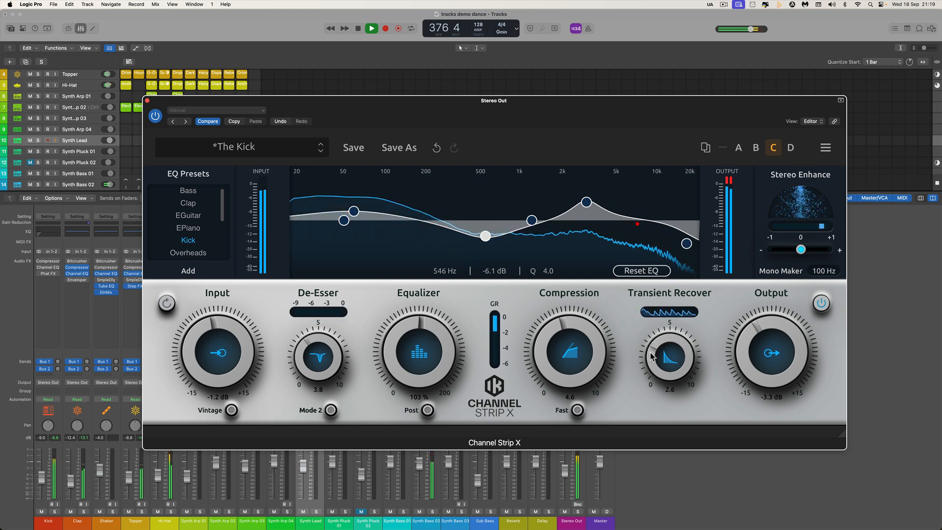
key("space")
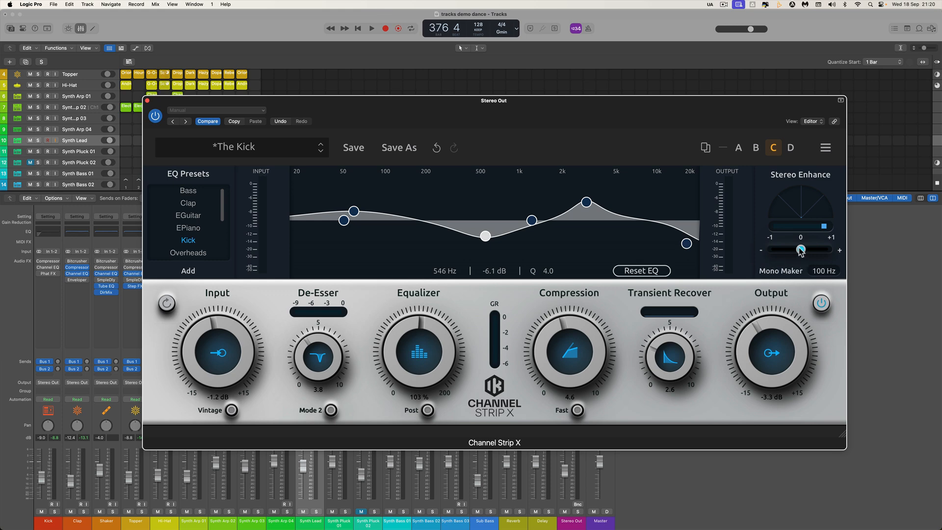
Sweep the Mono Maker frequency up and down to demonstrate its range.
mouse_move(801, 251)
left_mouse_down()
mouse_move(765, 253)
mouse_move(845, 251)
mouse_move(803, 253)
left_mouse_up()
left_click_drag(822, 275, 823, 307)
left_click_drag(831, 447, 830, 441)
left_click_drag(817, 25, 815, 30)
left_click_drag(821, 271, 803, 27)
left_click_drag(801, 114, 799, 102)
left_click_drag(813, 151, 811, 147)
left_click_drag(816, 215, 818, 186)
Narrow the Stereo Enhance width and return it to centre, and set the Mono Maker frequency to 107 Hz.
left_click_drag(805, 252, 771, 251)
mouse_move(795, 250)
left_mouse_down()
mouse_move(825, 251)
mouse_move(807, 251)
left_mouse_up()
left_click_drag(804, 251, 801, 252)
left_click_drag(820, 358, 821, 361)
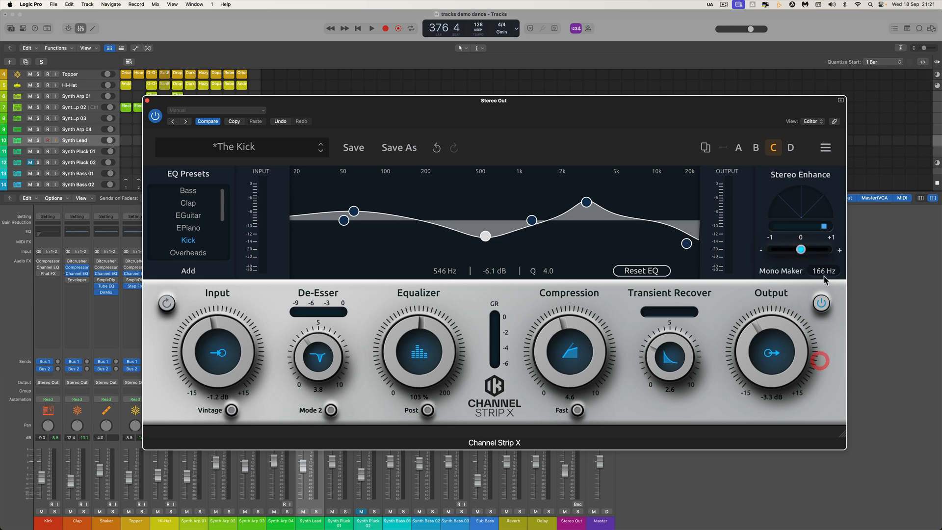
left_click_drag(820, 271, 827, 359)
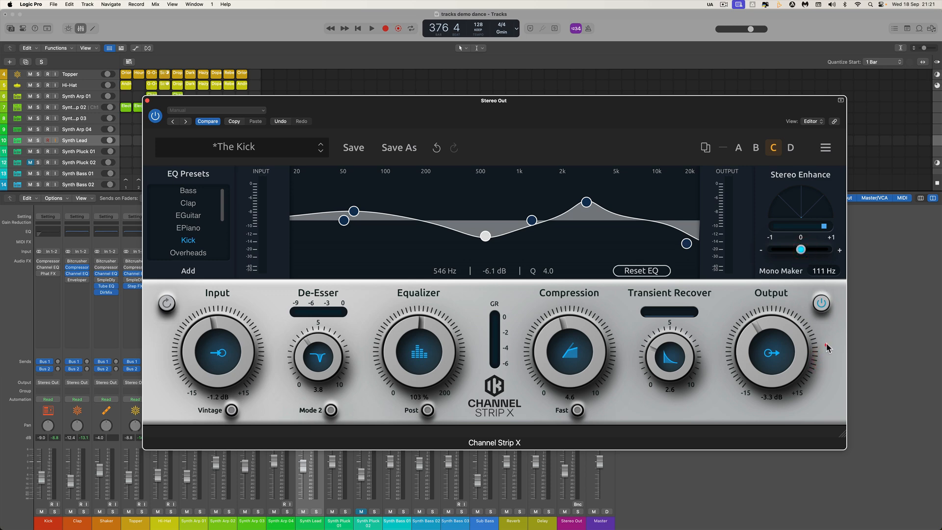
Play the track while widening Stereo Enhance to maximum and returning it to centre, and stop playback.
key("space")
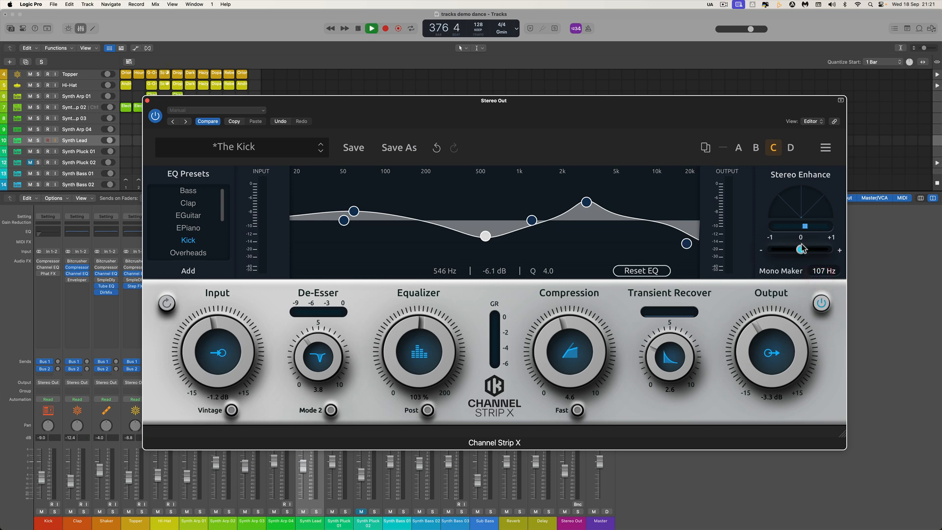
left_click_drag(804, 250, 837, 251)
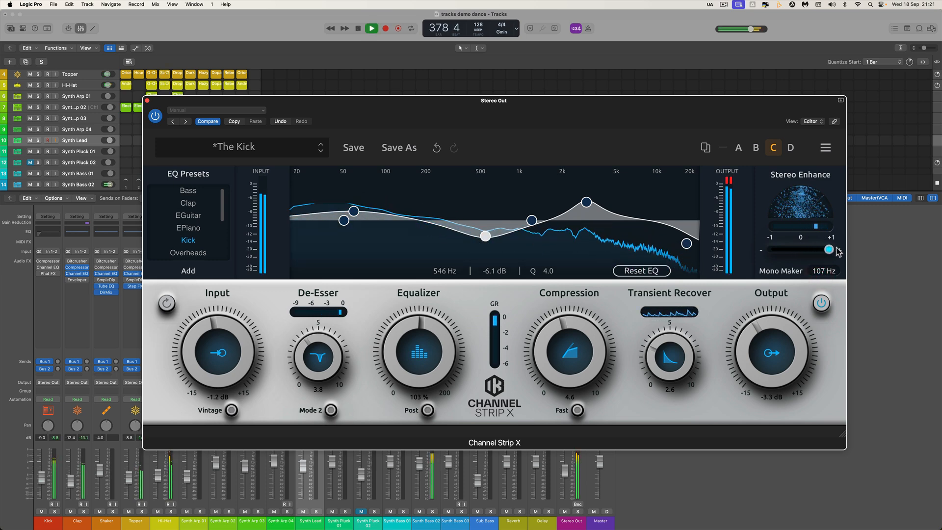
left_click_drag(827, 250, 802, 253)
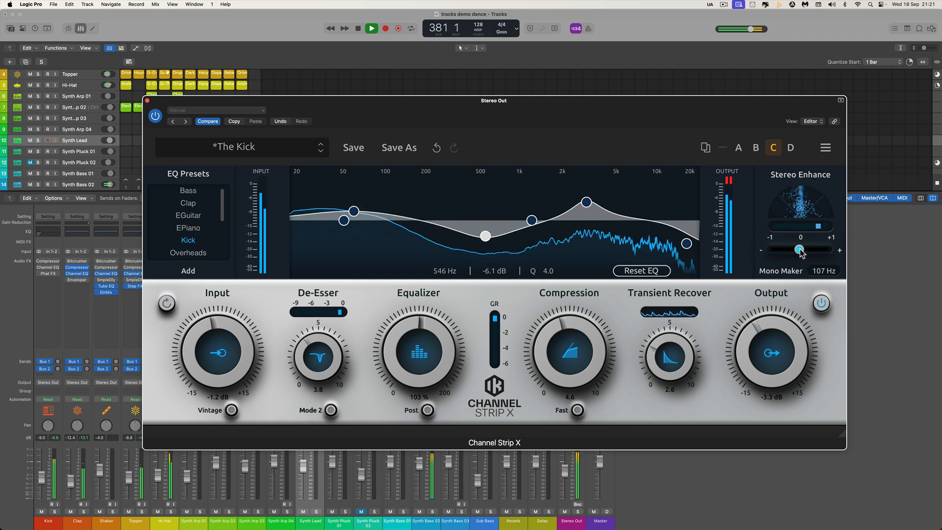
key("space")
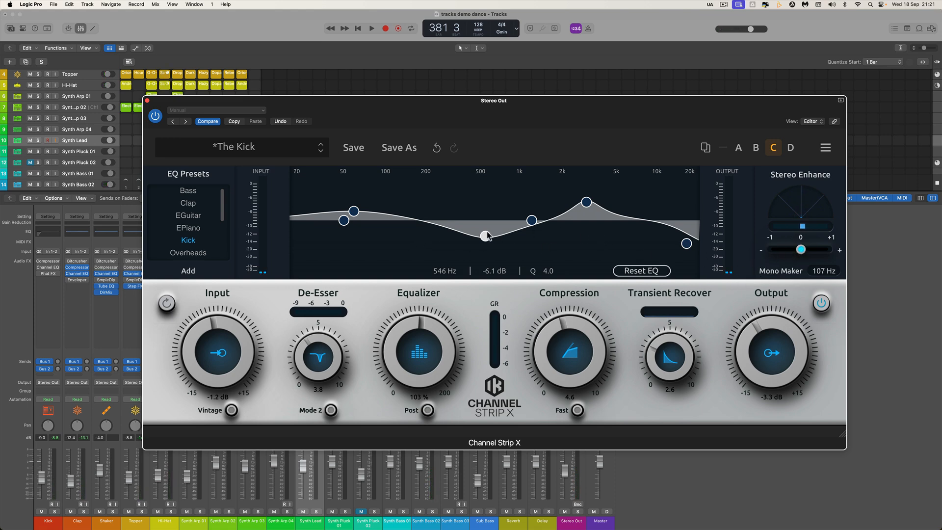
Drop the outermost EQ bands to -15 dB at 31 Hz and 17.15 kHz, shift the second to about 100 Hz, the third to 359 Hz, -4.8 dB.
left_click_drag(344, 225, 316, 283)
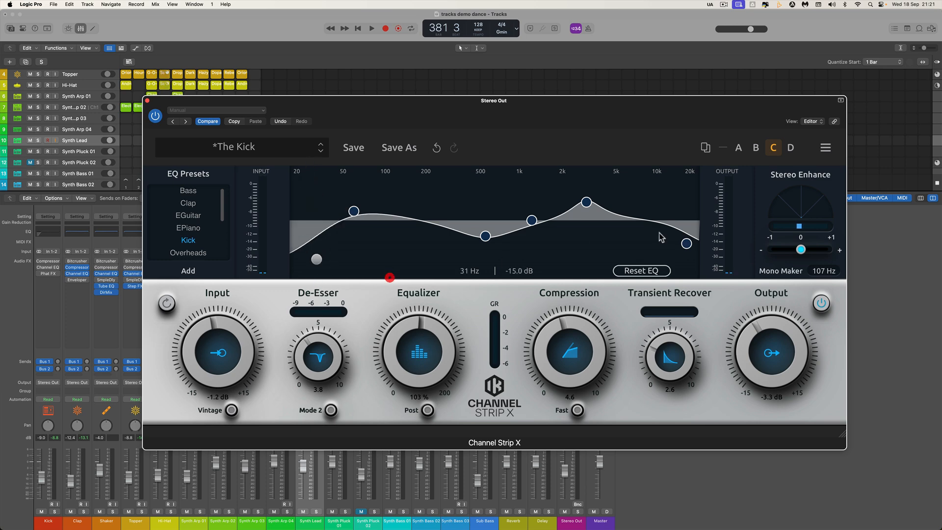
left_click_drag(687, 244, 691, 298)
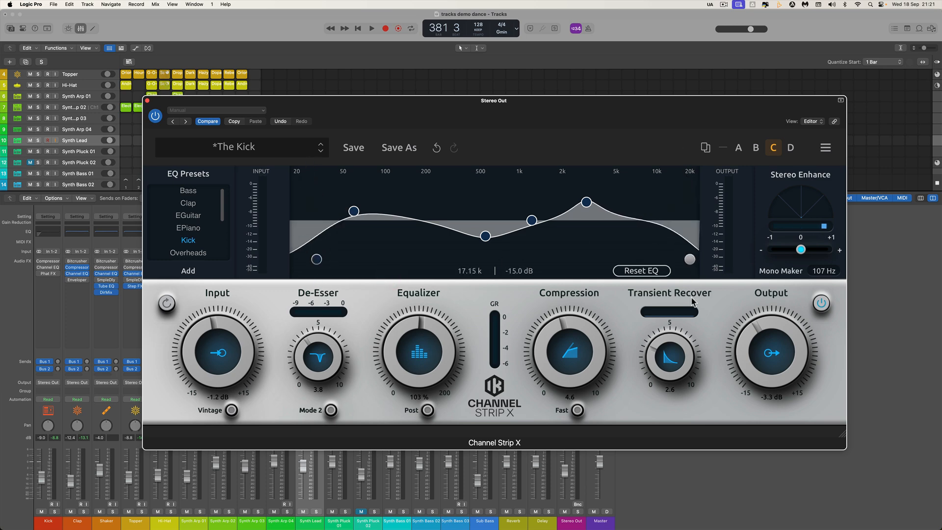
left_click_drag(486, 236, 462, 221)
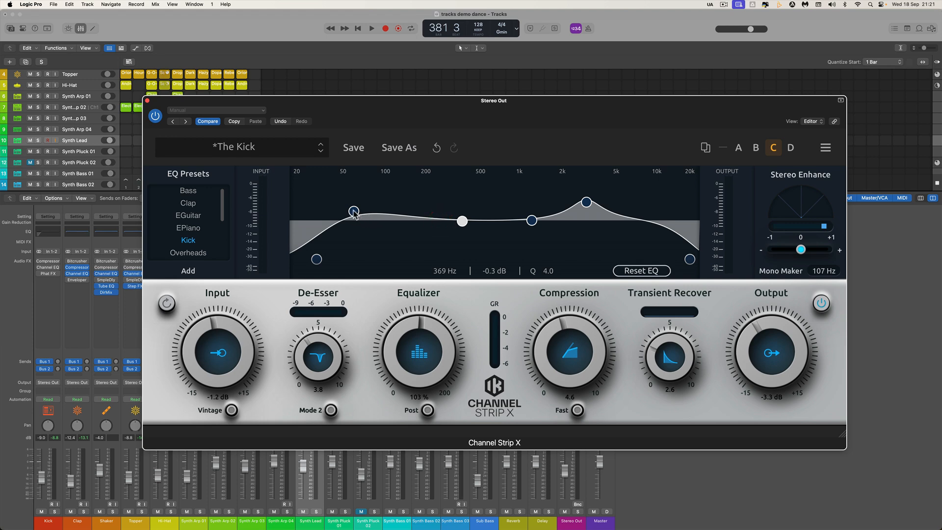
left_click_drag(353, 212, 385, 215)
left_click_drag(462, 221, 459, 232)
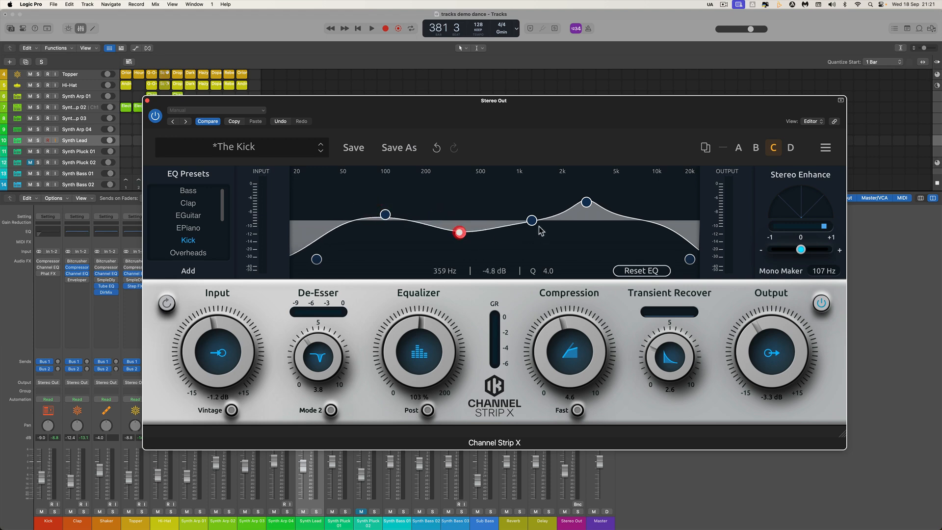
Set the fourth EQ band to 841 Hz, +1.3 dB, the fifth to 2.96 kHz, -2.9 dB, Q 38.7, and the third to 354 Hz, -1.0 dB.
left_click_drag(532, 221, 507, 208)
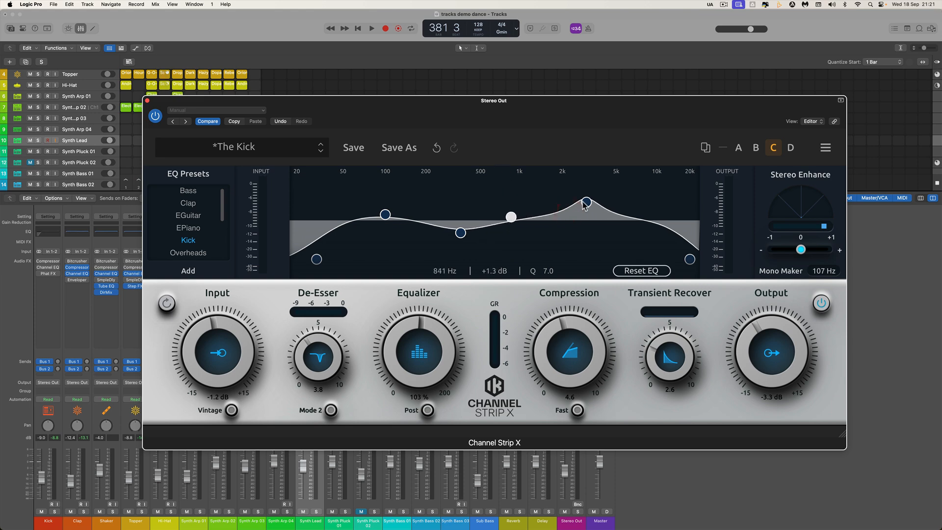
left_click_drag(583, 202, 573, 208)
mouse_move(549, 269)
left_mouse_down()
mouse_move(549, 181)
mouse_move(551, 196)
mouse_move(546, 184)
mouse_move(570, 185)
mouse_move(543, 185)
mouse_move(569, 185)
mouse_move(579, 240)
mouse_move(553, 243)
mouse_move(574, 221)
mouse_move(556, 255)
left_mouse_up()
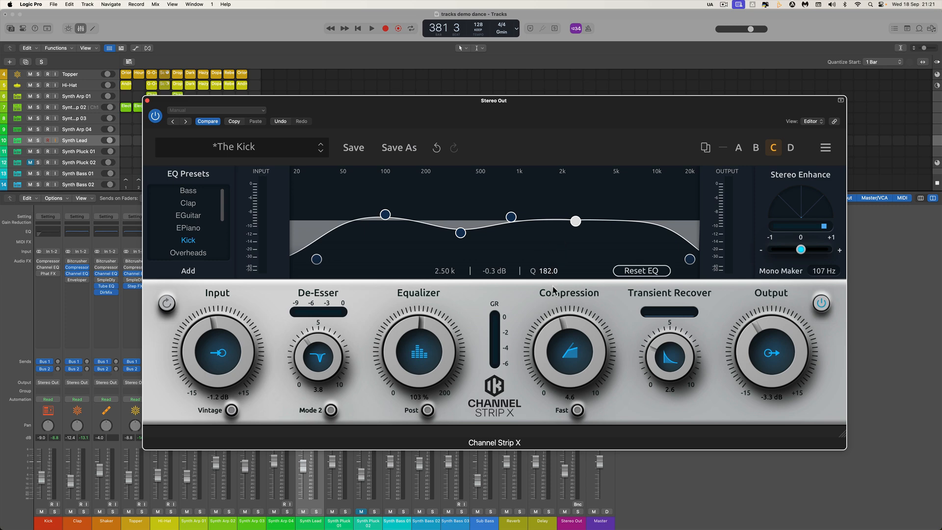
left_click_drag(553, 289, 561, 312)
mouse_move(575, 221)
left_mouse_down()
mouse_move(583, 230)
mouse_move(573, 225)
left_mouse_up()
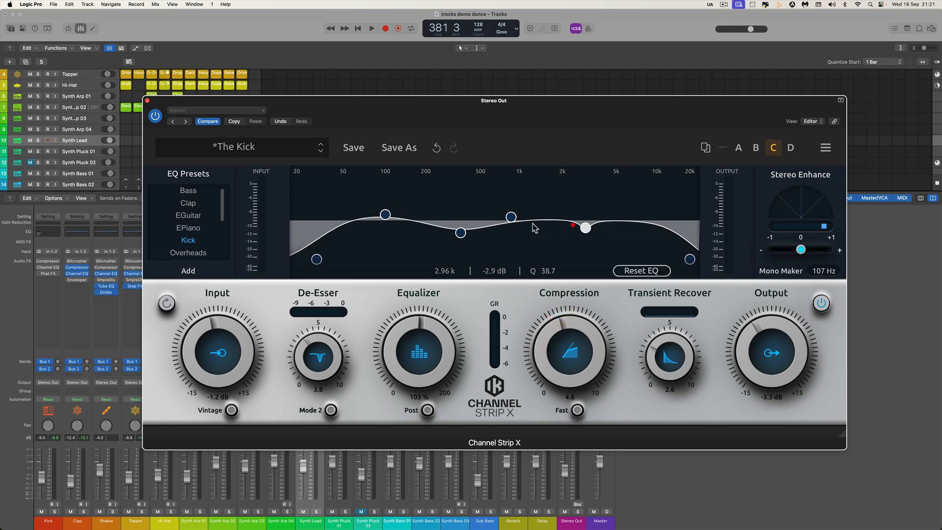
left_click_drag(460, 233, 460, 223)
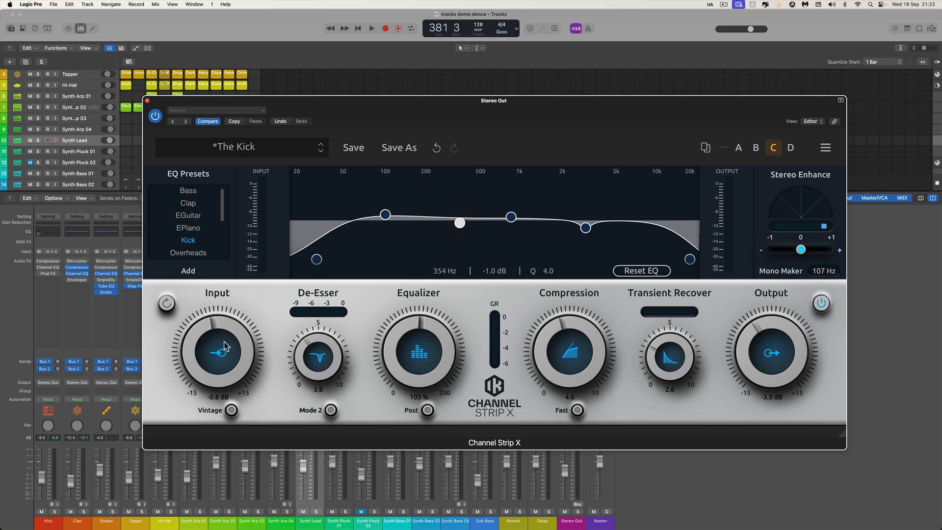
Set Input to +1.0 dB with Vintage on, Output to -3.9 dB and Compression to 5.0.
left_click_drag(224, 347, 239, 364)
left_click(232, 411)
left_click_drag(745, 358, 738, 361)
left_click_drag(589, 364, 571, 358)
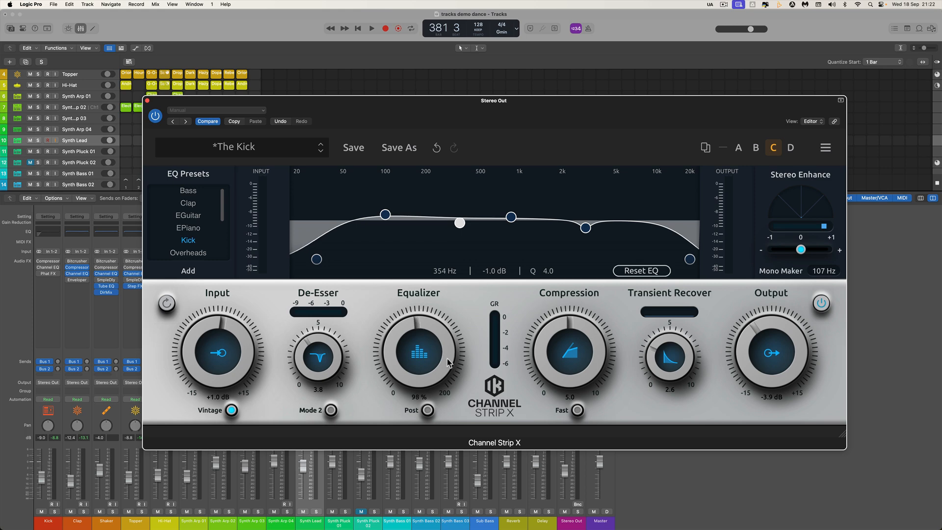
Set the Equalizer to 96% with Post on, the De-Esser to 5.2 with Mode 2 on, and Transient Recover to 4.1.
left_click_drag(447, 357, 448, 368)
left_click(428, 410)
left_click_drag(326, 373, 328, 367)
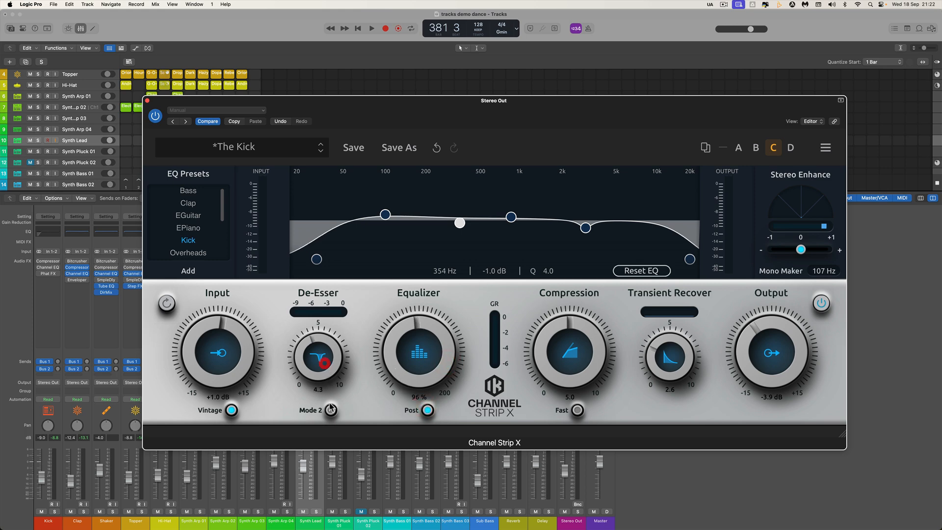
left_click(331, 410)
left_click_drag(327, 342, 335, 341)
left_click_drag(660, 358, 658, 332)
Try the EGuitar, EPiano and Kick EQ presets in turn.
left_click(192, 217)
left_click(192, 227)
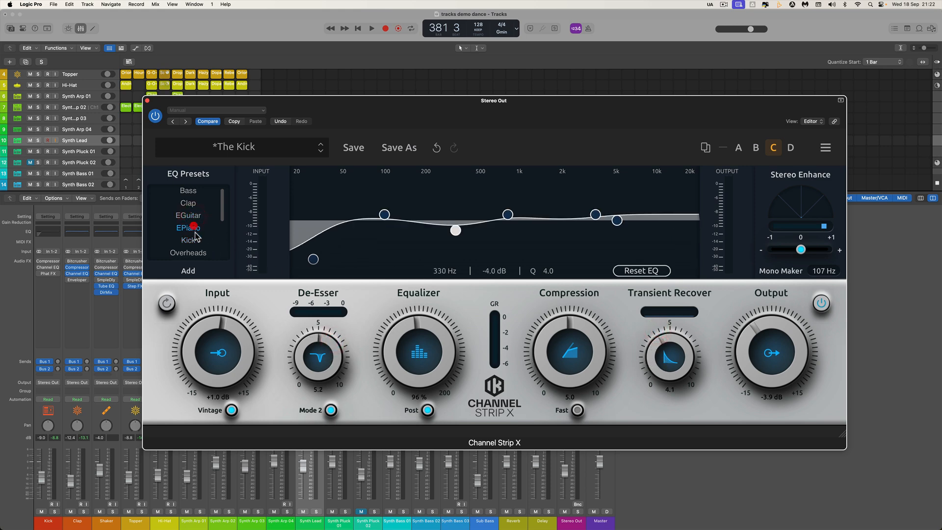
left_click(197, 239)
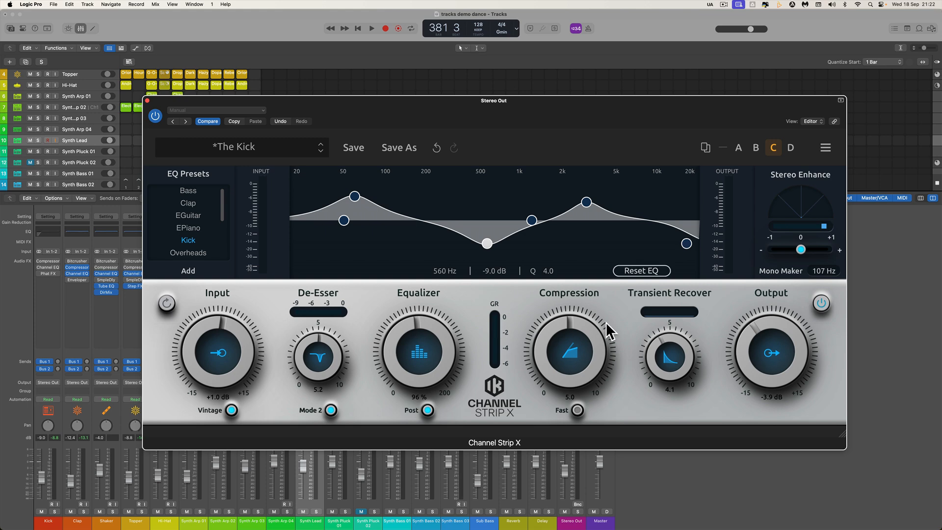
Widen Stereo Enhance to about halfway above centre and raise the Mono Maker frequency to 141 Hz.
mouse_move(805, 251)
left_mouse_down()
mouse_move(829, 250)
mouse_move(821, 251)
left_mouse_up()
left_click(818, 177)
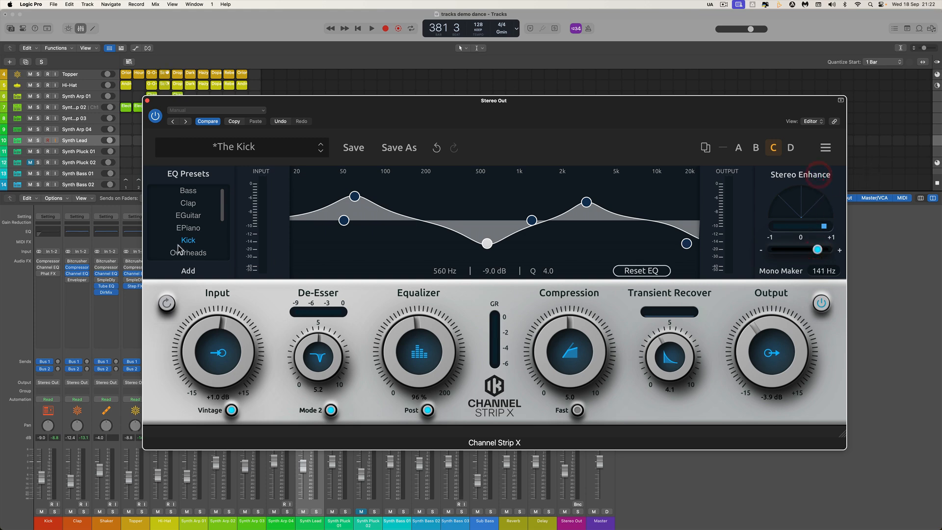
Step through the EPiano and EGuitar EQ presets and load the Vocal preset.
left_click(186, 228)
left_click(188, 215)
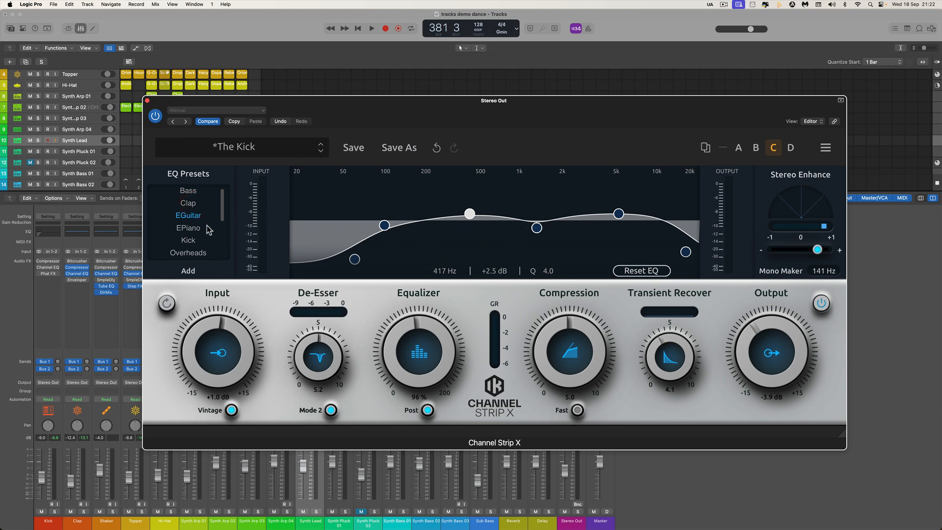
left_click(223, 259)
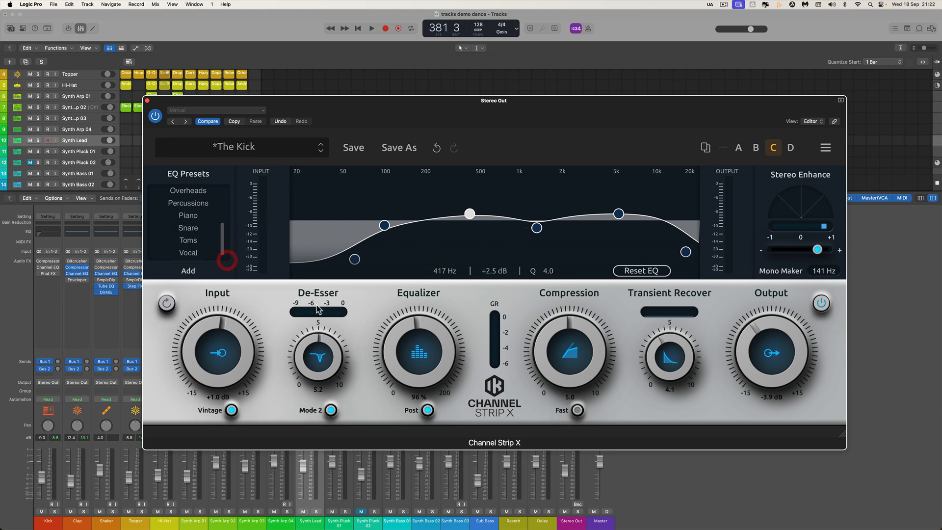
left_click(182, 253)
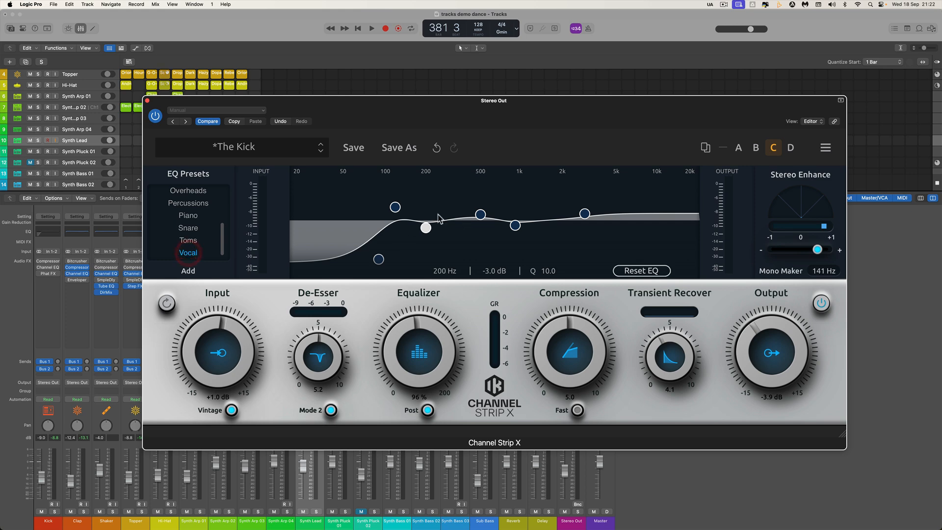
Shift the EQ's low shelf to 79 Hz, the upper bell to 1.26 kHz at -3.8 dB and raise the high shelf to +4.1 dB.
left_click_drag(377, 260, 371, 260)
left_click(370, 260)
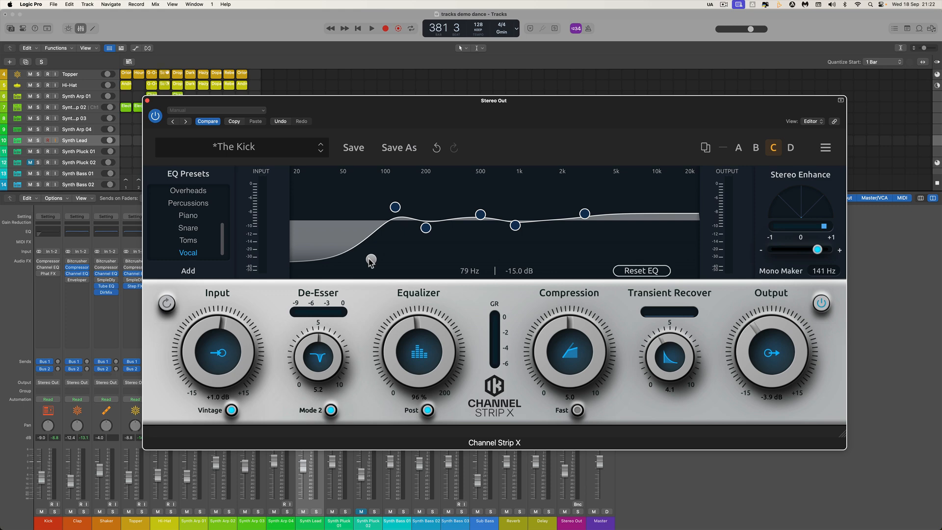
left_click_drag(515, 226, 585, 209)
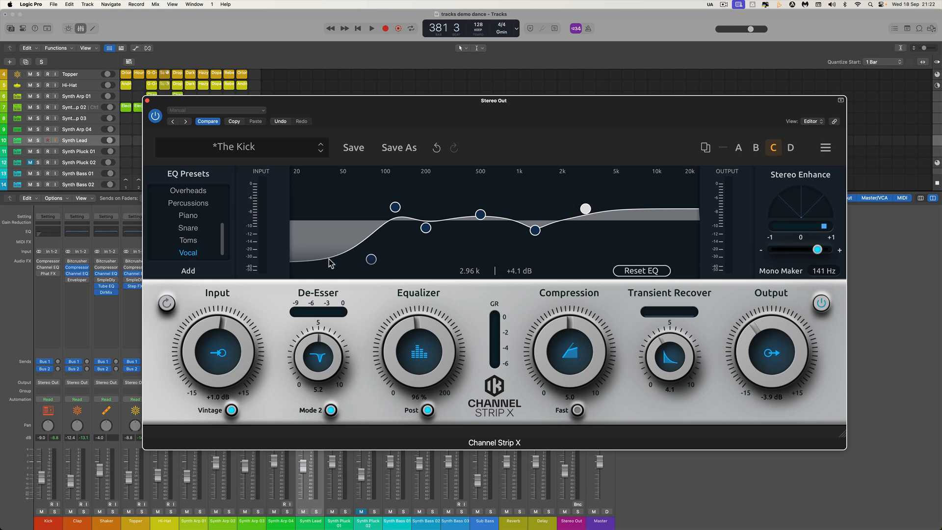
Add the current EQ curve as a target preset named "vox 1".
left_click(189, 271)
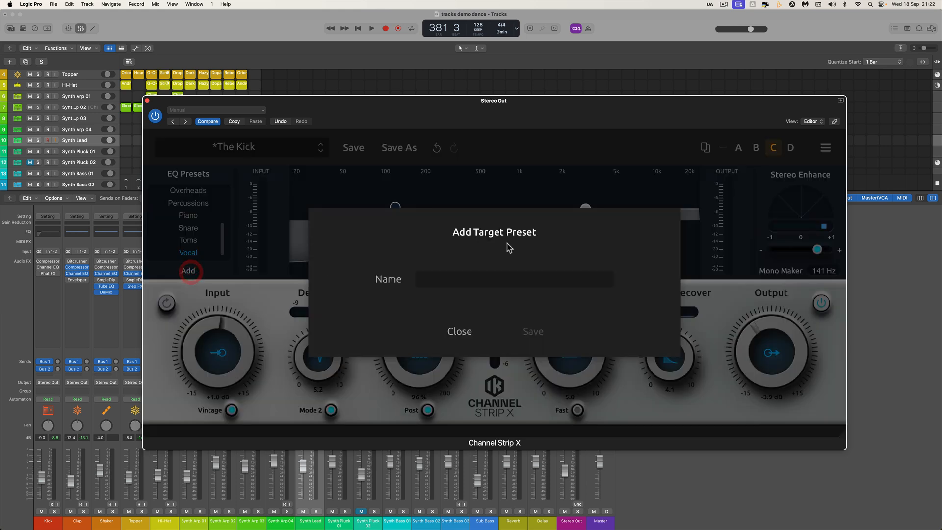
left_click(444, 279)
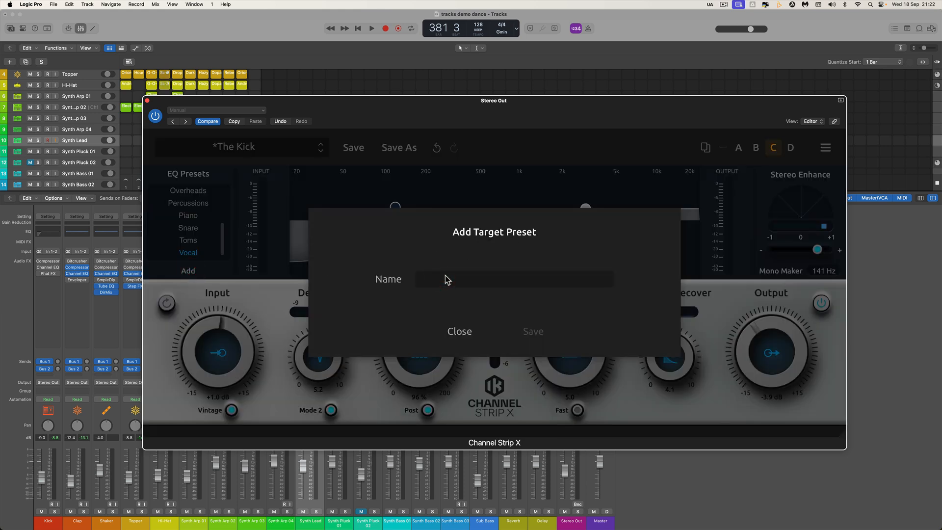
type("vox 1")
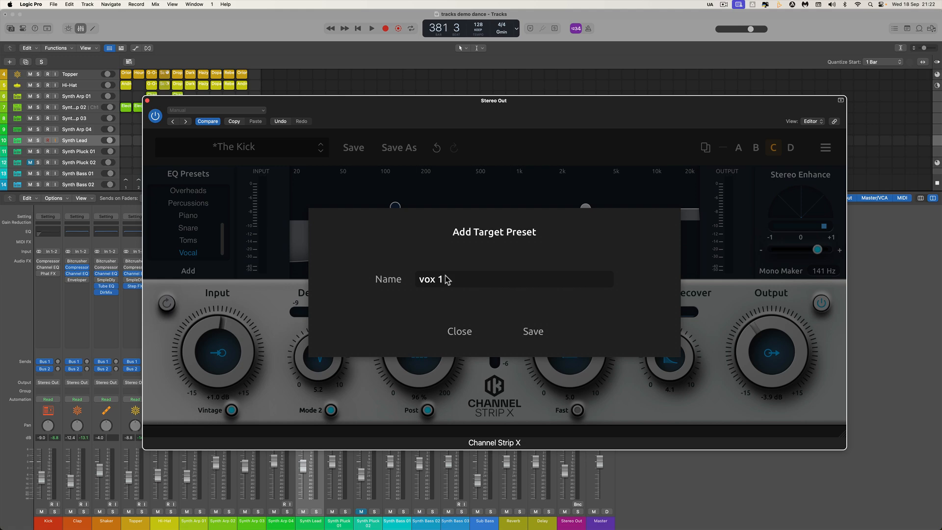
left_click(524, 330)
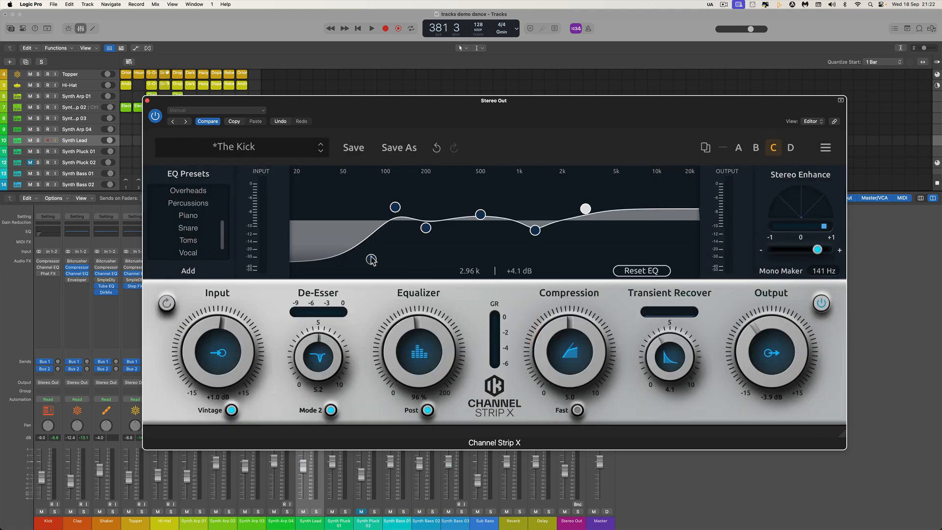
Move the EQ's low shelf further down in frequency and set the low bell to 77 Hz at +5.4 dB.
left_click_drag(370, 258, 337, 258)
left_click_drag(395, 206, 370, 212)
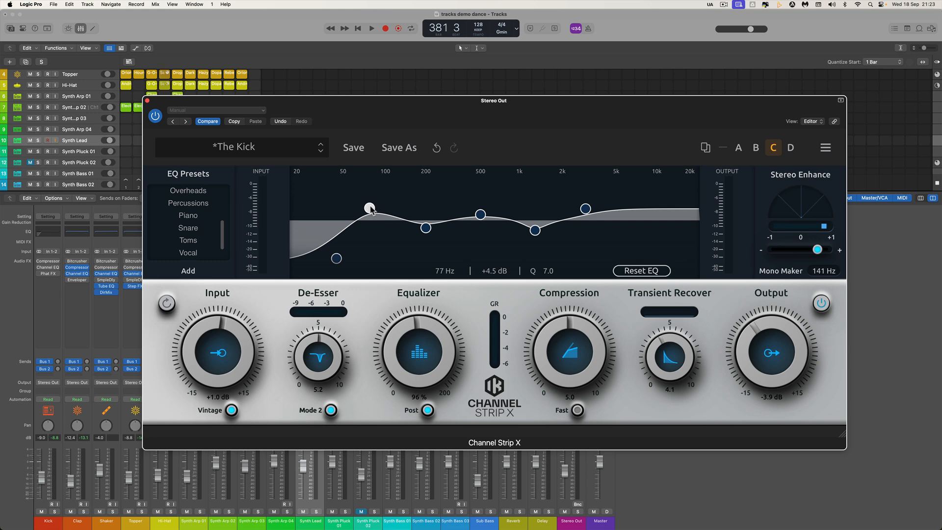
left_click_drag(372, 210, 369, 207)
left_click_drag(367, 209, 365, 208)
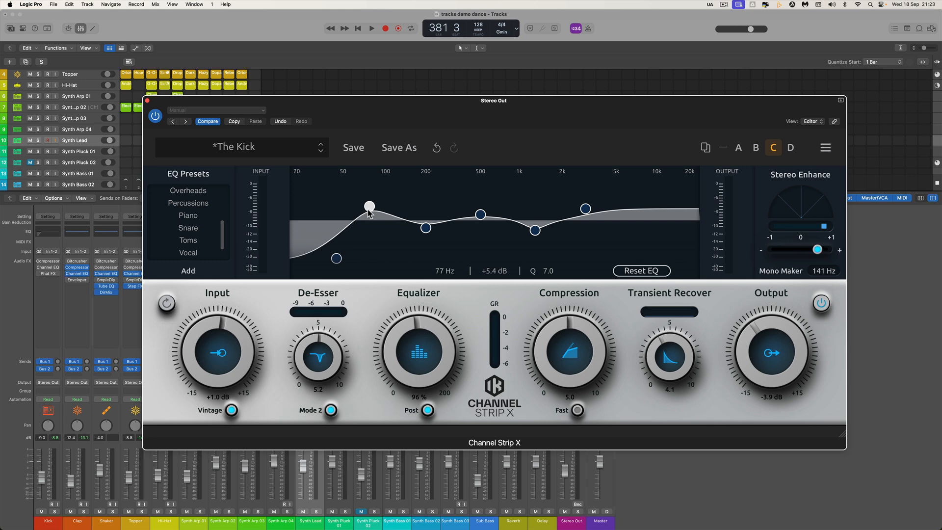
Add the modified EQ curve as a target preset named "vox 2".
left_click(191, 271)
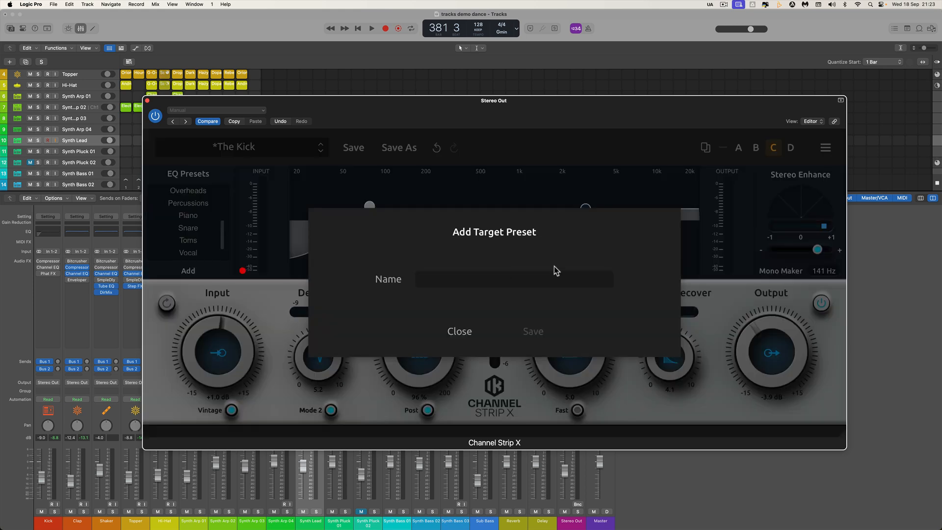
left_click(466, 279)
left_click(533, 331)
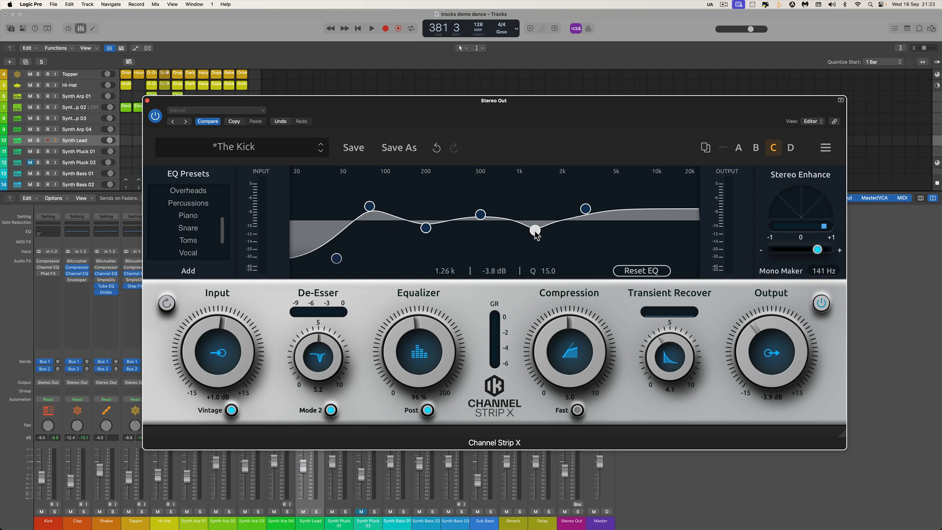
Raise the upper bell's frequency, set the high shelf to 5.02 kHz at +2.2 dB, and add the curve as EQ preset "vox 3".
left_click_drag(535, 233, 619, 216)
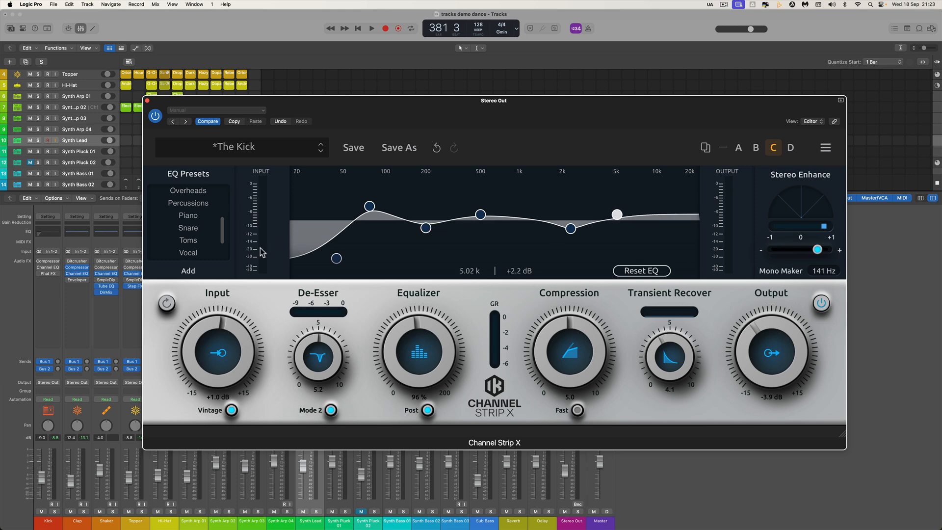
left_click(188, 271)
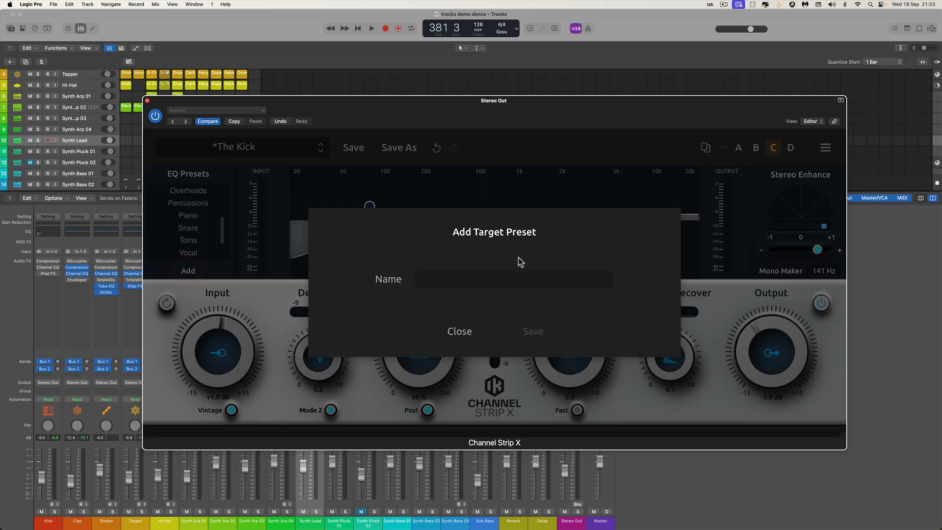
type("vox 3")
left_click(534, 331)
Play the track while switching between the vox 1 and vox 3 EQ presets, stop playback and load vox 2.
scroll(222, 239, "down", 3)
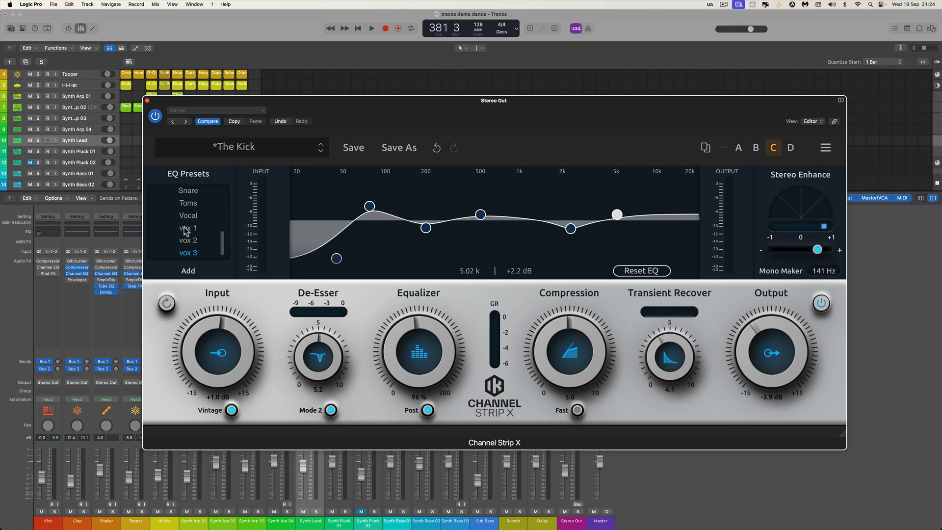
key("space")
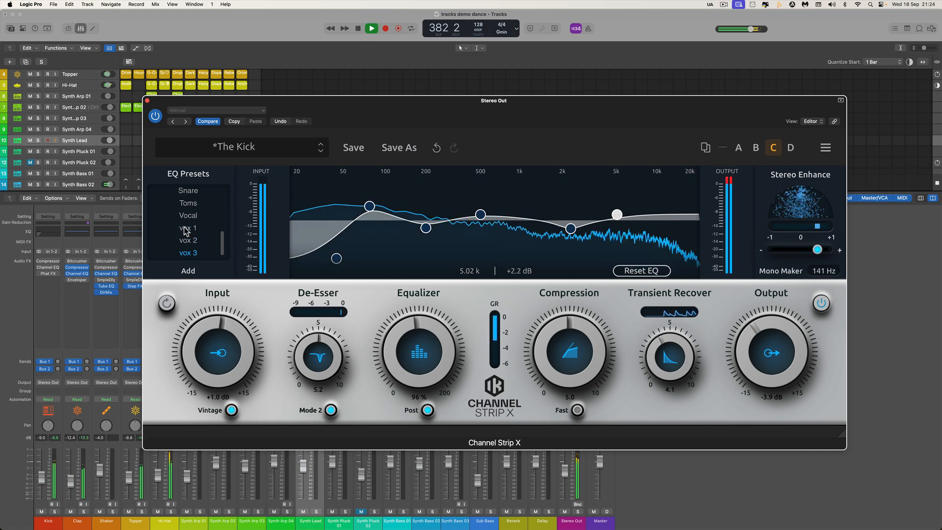
left_click(186, 229)
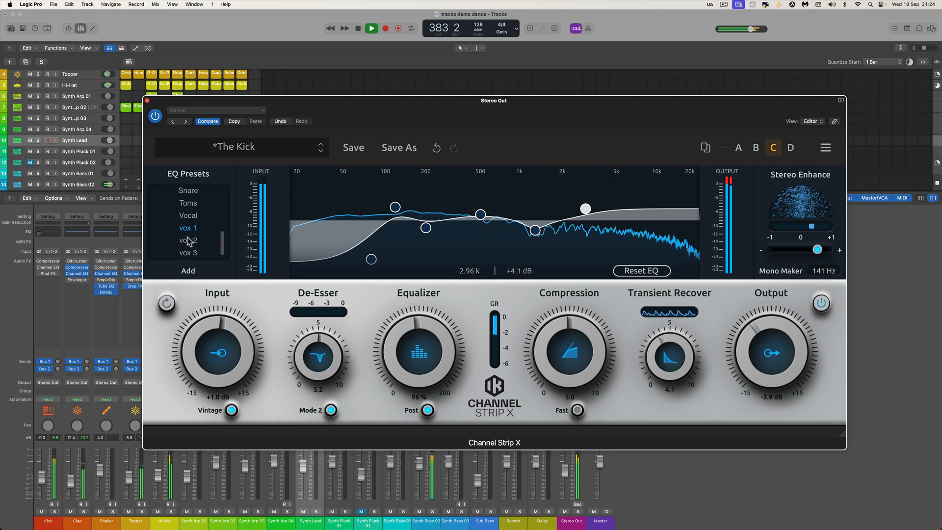
left_click(191, 252)
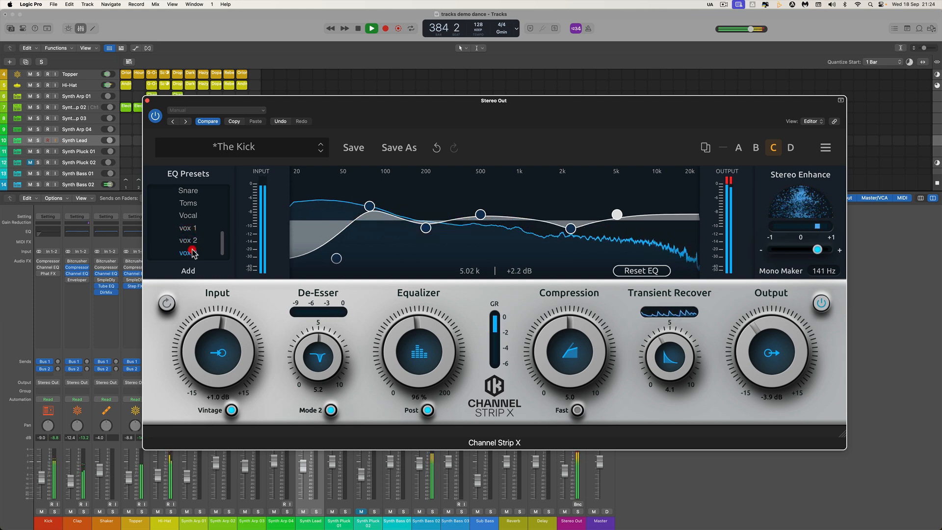
key("space")
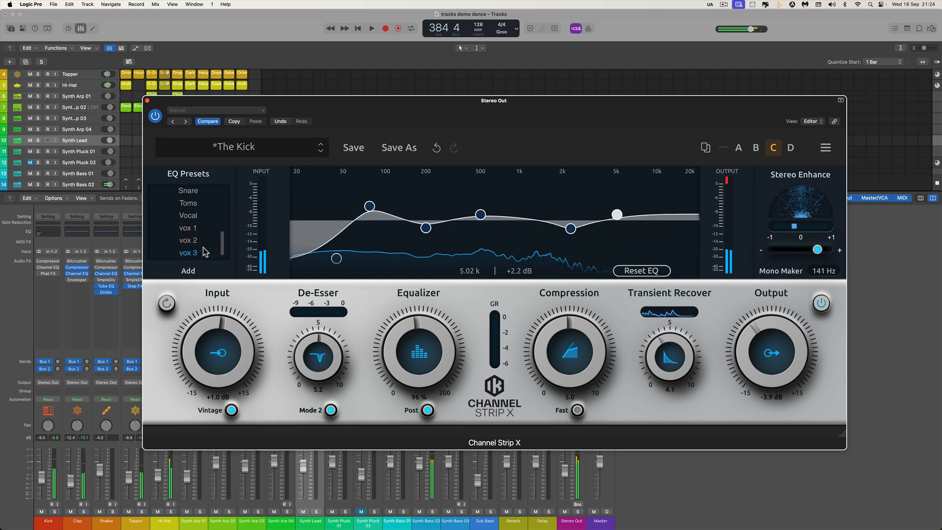
left_click(195, 241)
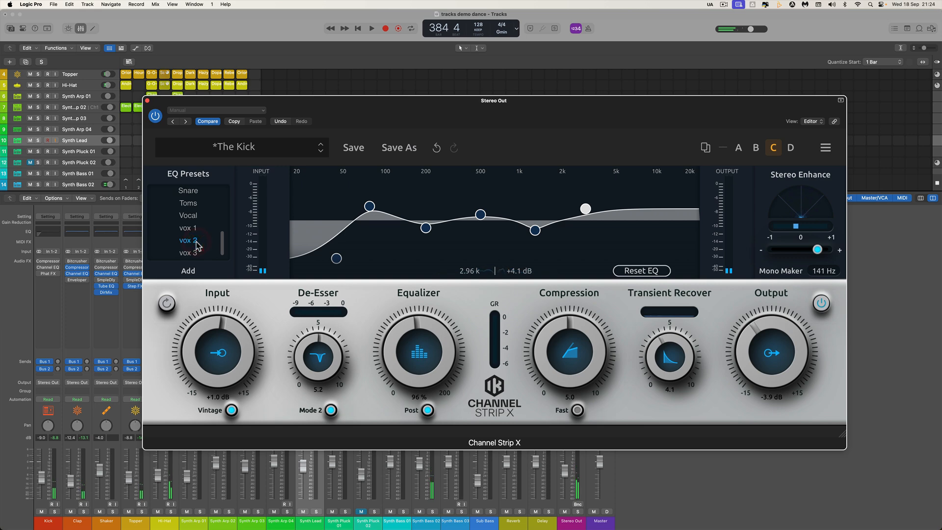
Delete the vox 1 and vox 3 EQ presets from the preset list.
left_click(195, 229)
right_click(193, 228)
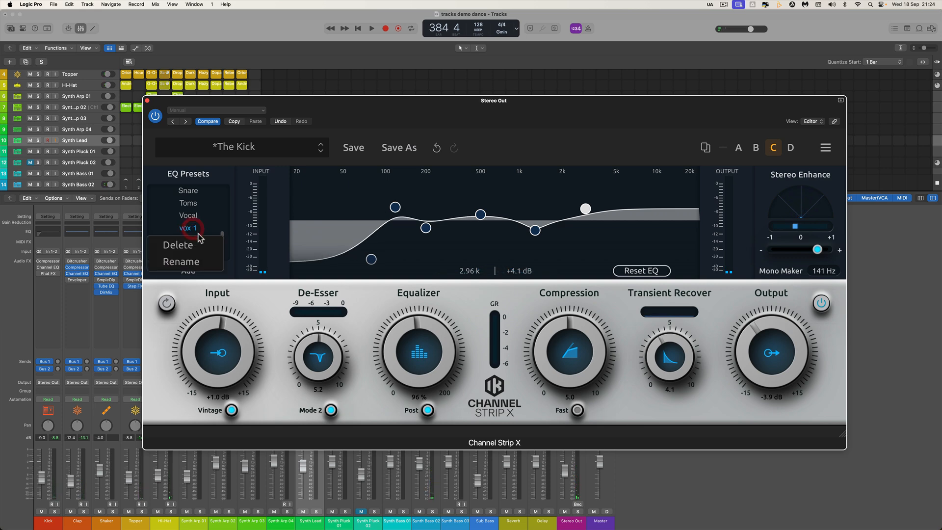
left_click(189, 242)
left_click(491, 190)
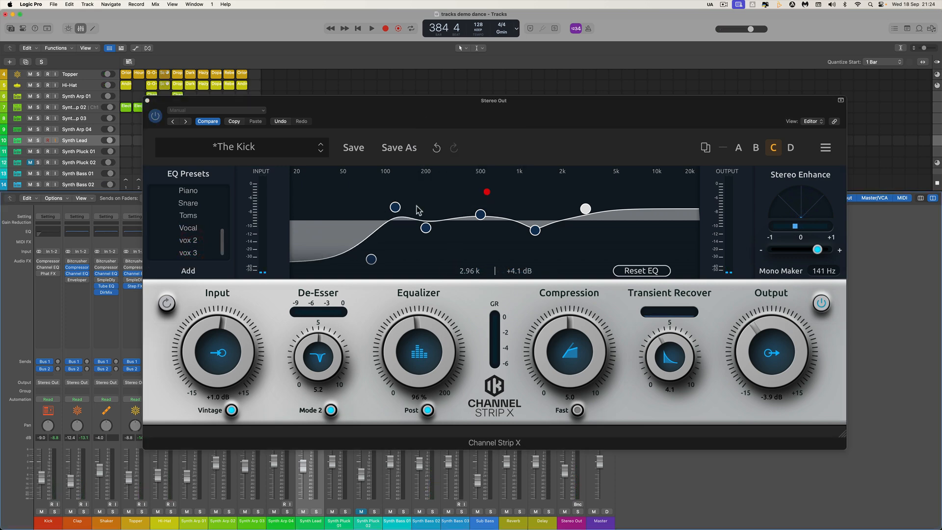
left_click(193, 253)
right_click(193, 253)
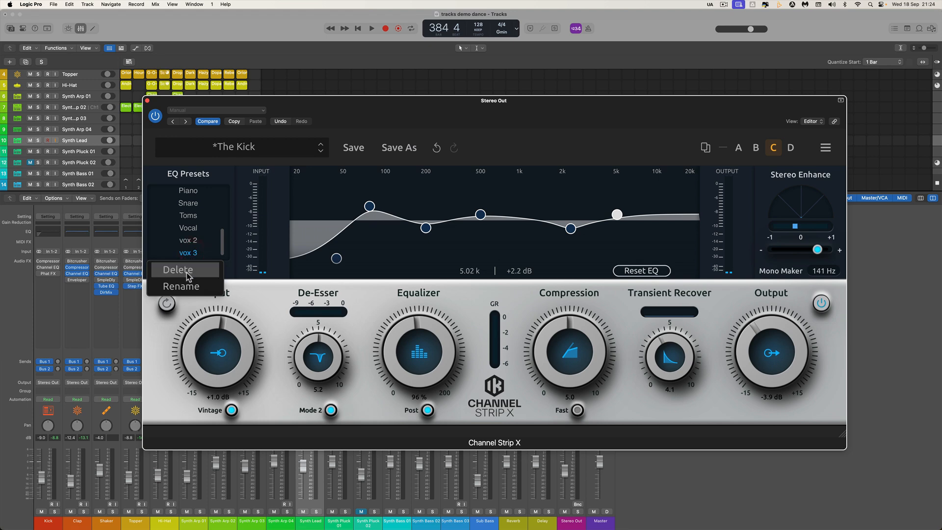
left_click(178, 270)
left_click(479, 193)
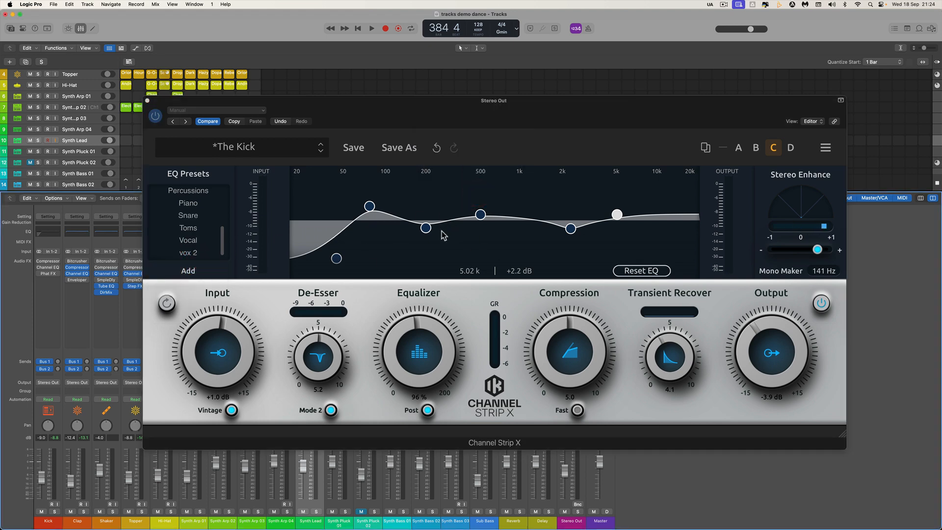
Look through the Channel Strip X Presets Browser and close it.
left_click(251, 148)
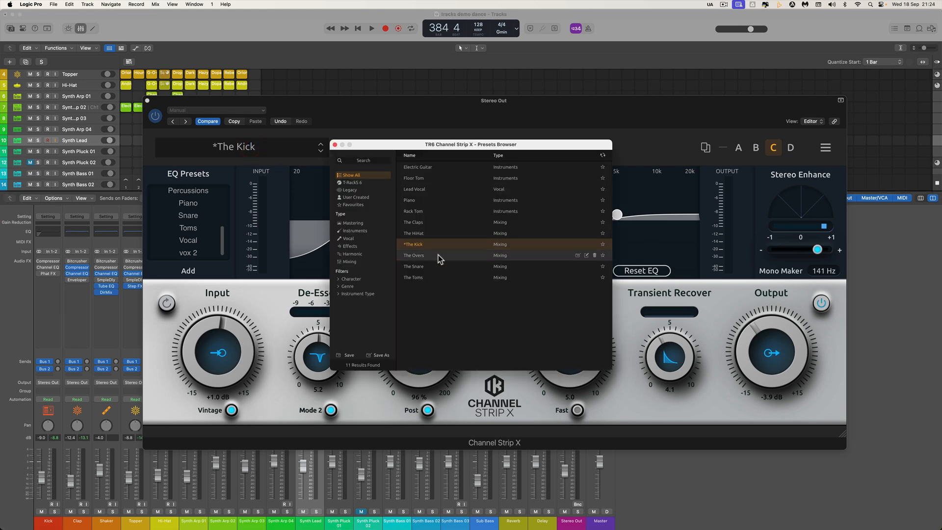
left_click(336, 145)
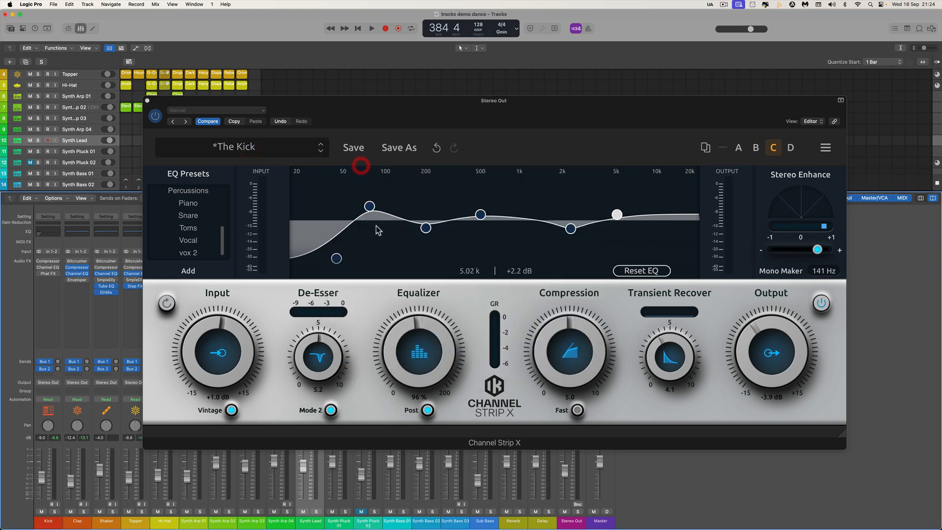
left_click_drag(620, 218, 624, 215)
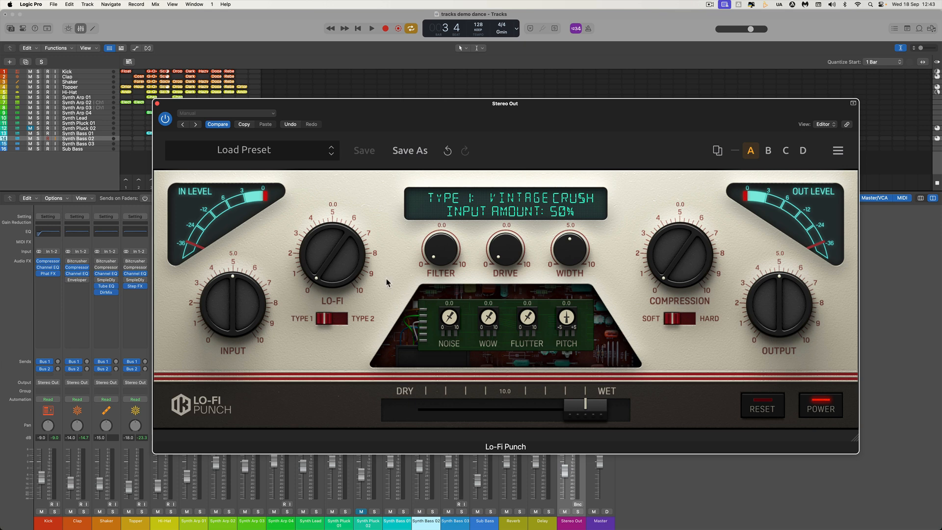
In the Lo-Fi Punch plug-in, audition the Type 1 Lo-Fi amount during playback, return it to 0% and stop the track.
left_click_drag(345, 271, 334, 284)
key("space")
mouse_move(333, 277)
left_mouse_down()
mouse_move(315, 134)
mouse_move(327, 287)
left_mouse_up()
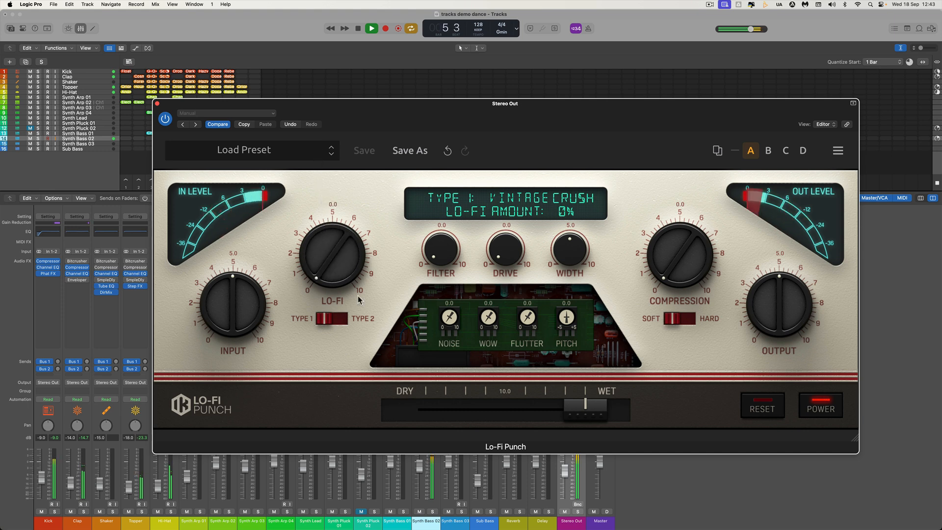
key("space")
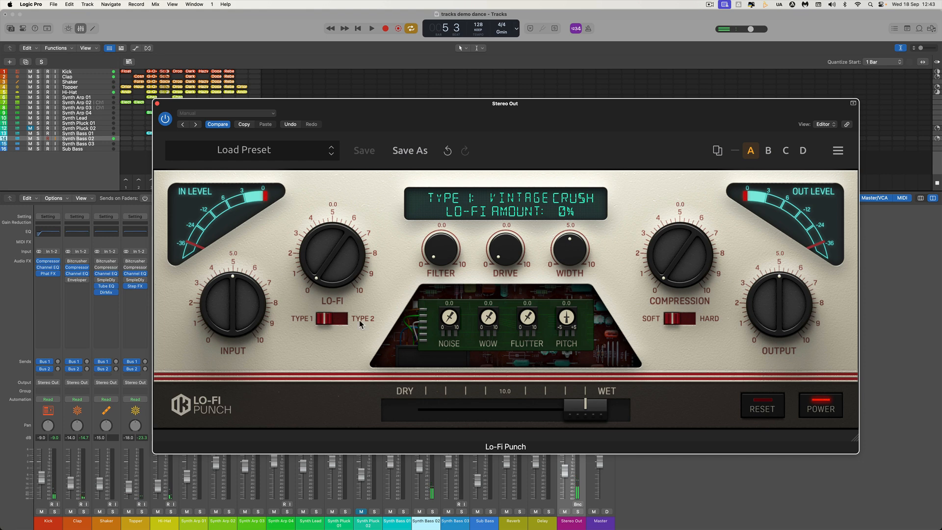
key("space")
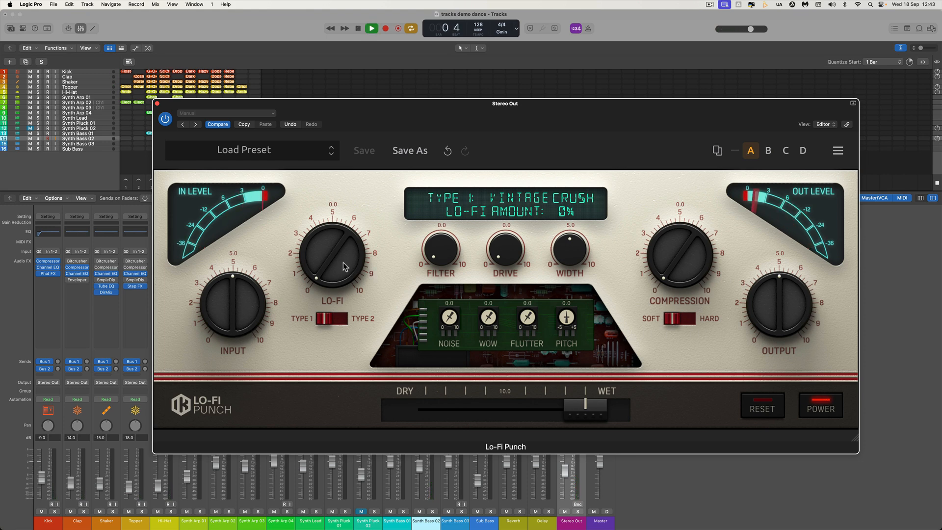
left_click_drag(346, 269, 346, 309)
key("space")
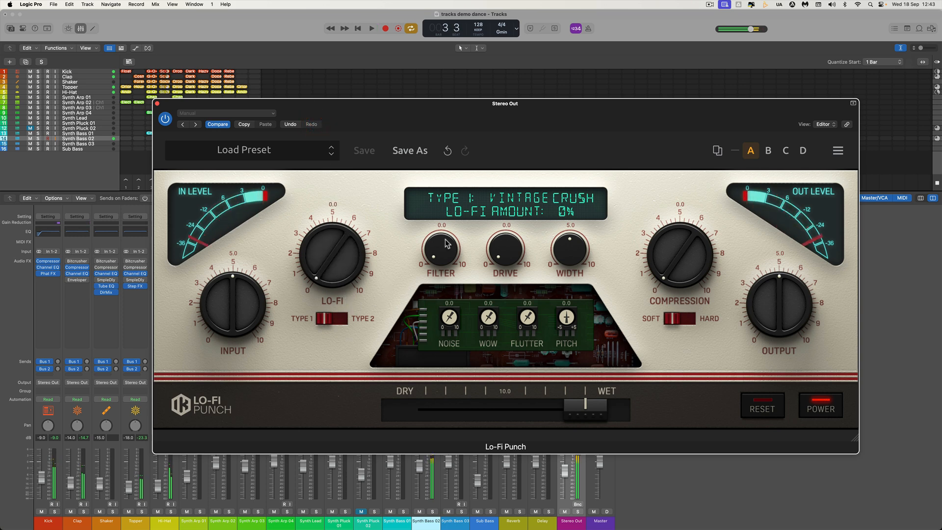
Switch Lo-Fi to Type 2, try its amount during playback and bring it back to 0%.
left_click(343, 317)
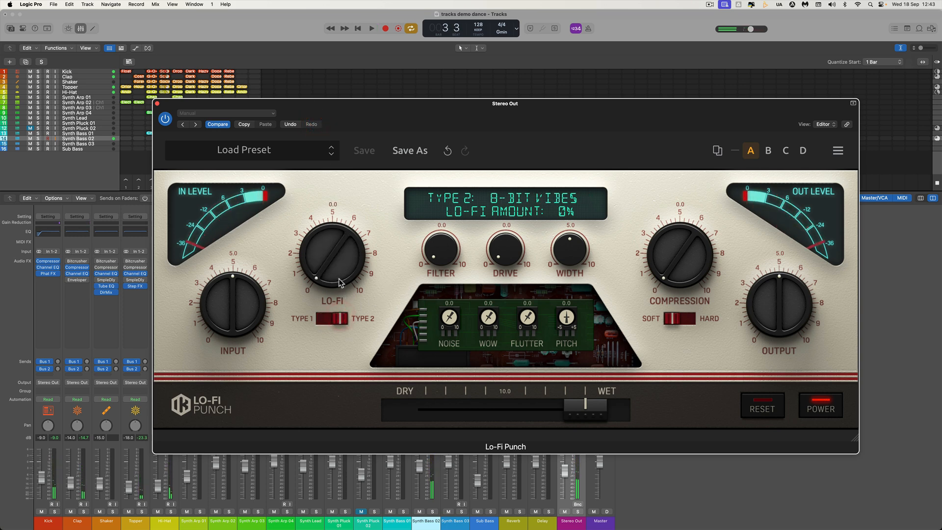
key("space")
left_click_drag(320, 271, 357, 306)
key("space")
Set Filter to 5.6, play the track, and set Drive to 2.5 and Width to 5.3.
left_click_drag(452, 263, 427, 138)
key("space")
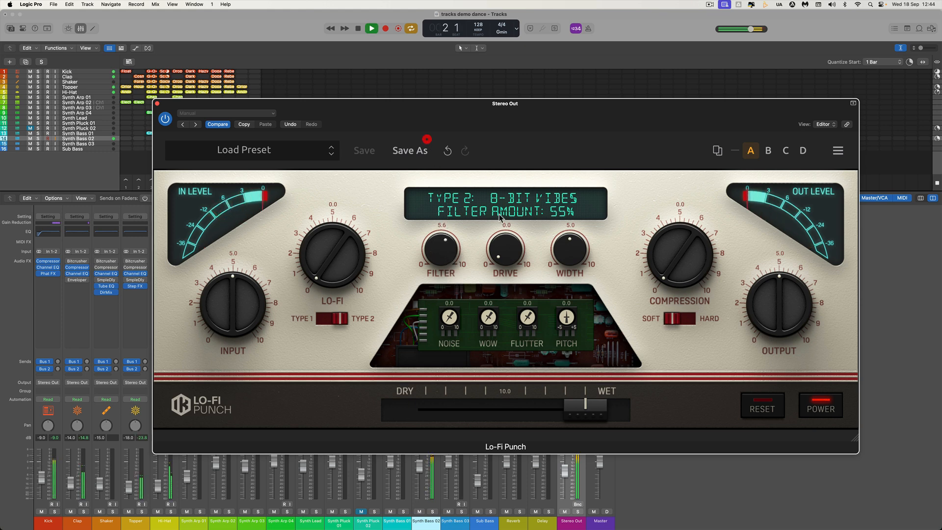
left_click_drag(503, 249, 496, 201)
left_click_drag(568, 242, 573, 355)
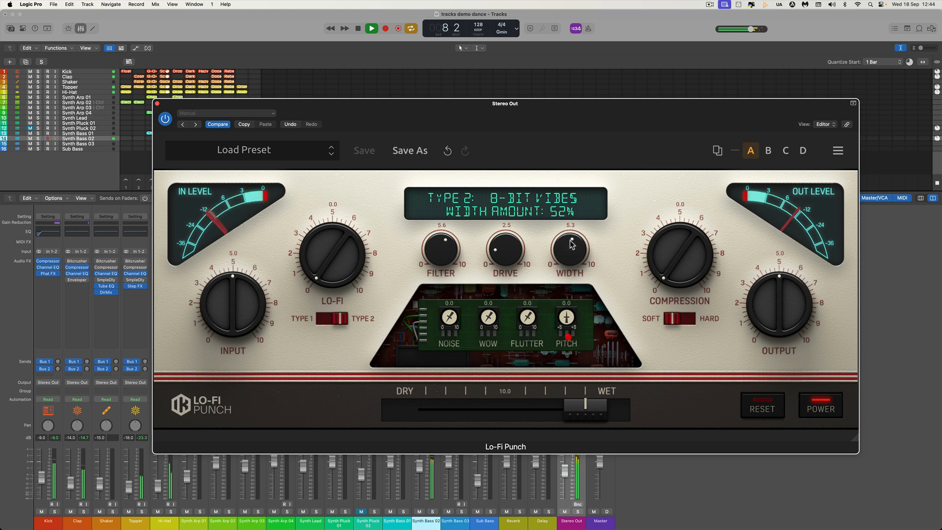
Sweep the Filter and Drive amounts during playback, ending with Drive at 4.5 and Filter at 6.9.
left_click_drag(513, 249, 510, 234)
left_click_drag(445, 243, 448, 268)
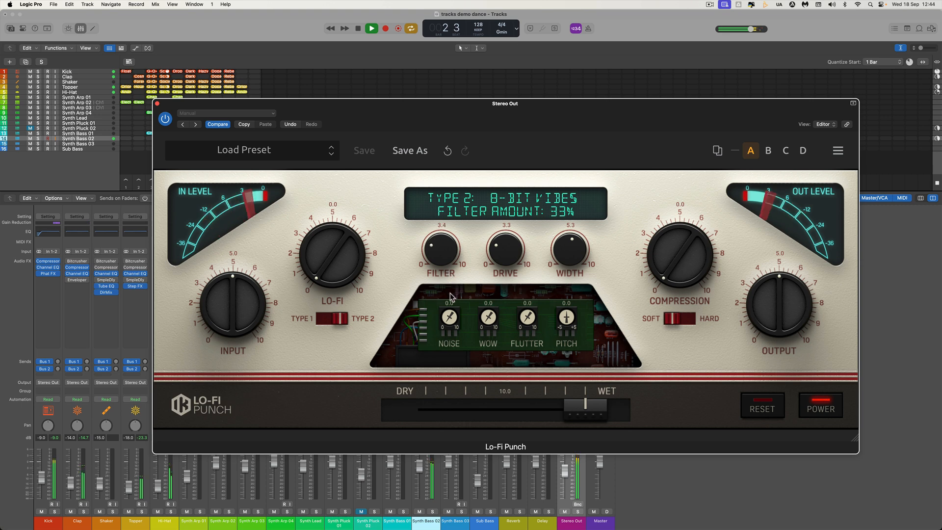
left_click_drag(454, 316, 449, 274)
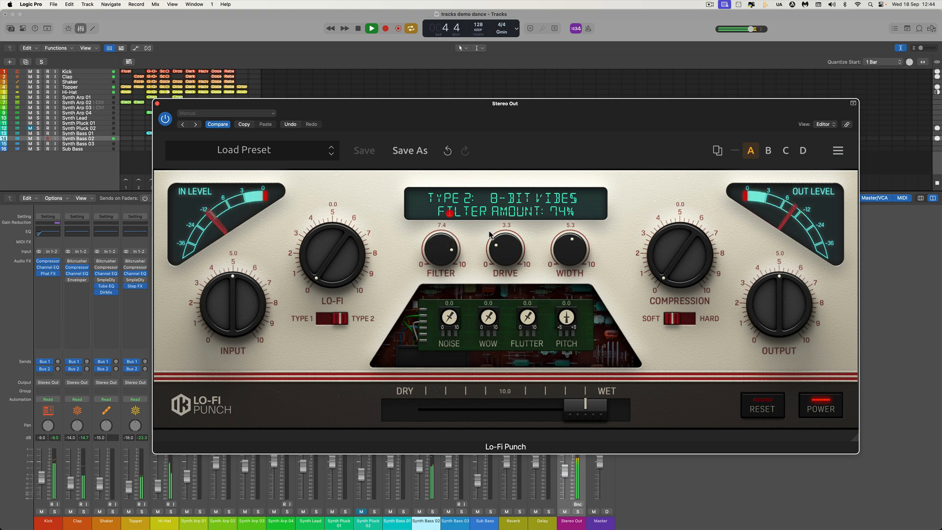
left_click_drag(503, 243, 501, 214)
left_click_drag(447, 234, 447, 246)
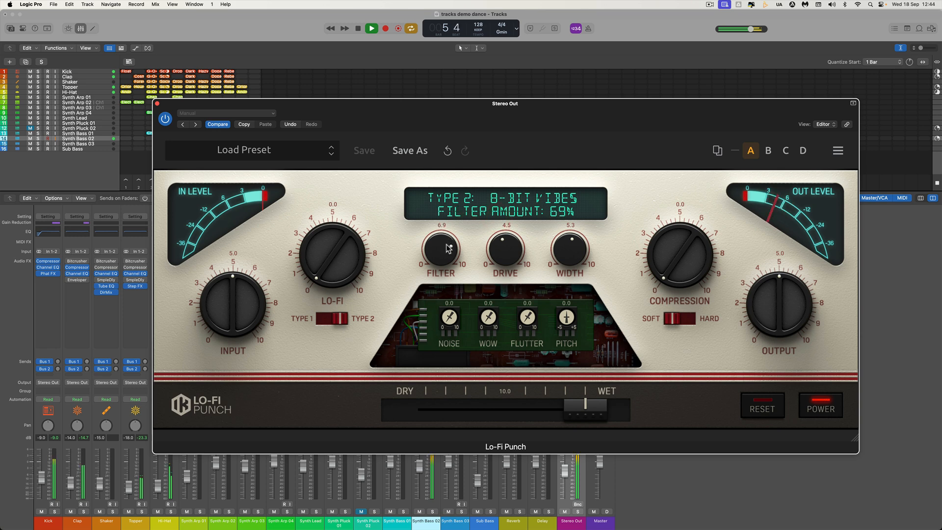
During playback, raise the Lo-Fi amount, switch Lo-Fi to Type 1 and set its amount to 3.9.
left_click_drag(353, 259, 328, 235)
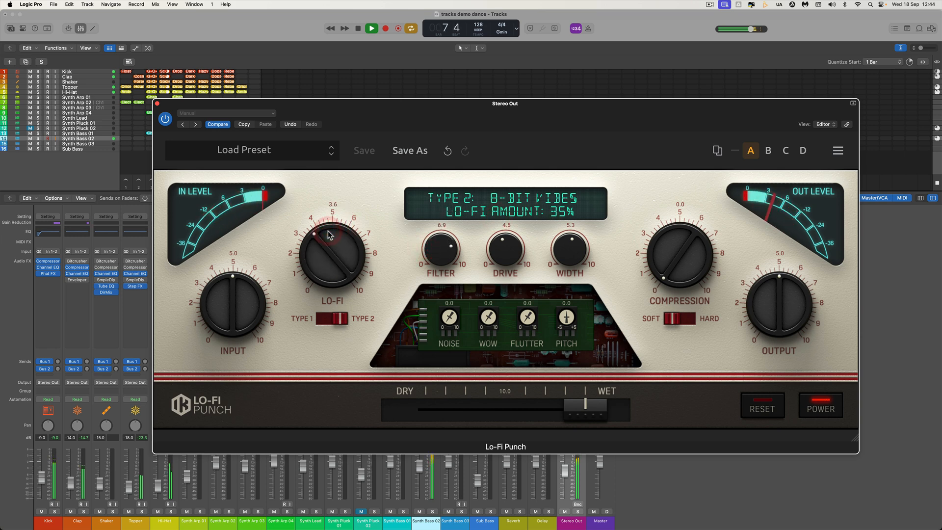
left_click(326, 322)
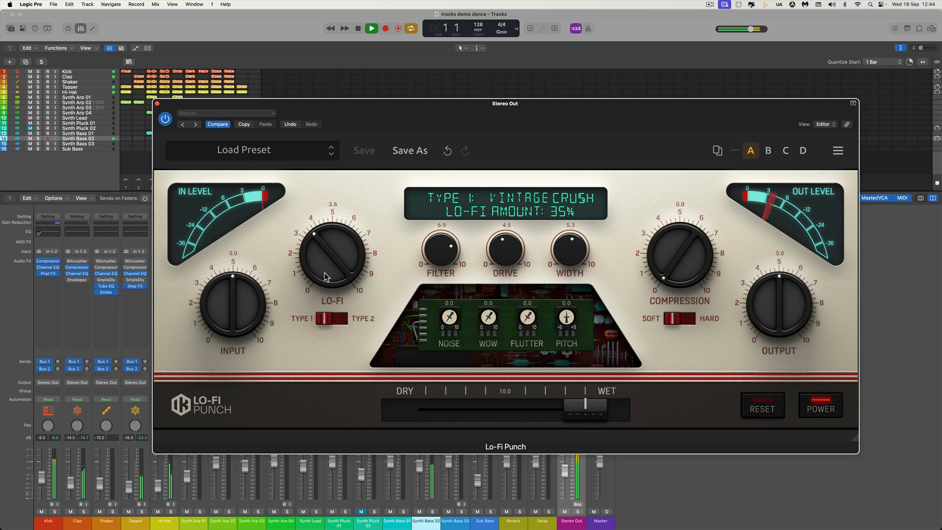
left_click_drag(326, 276, 324, 269)
Set Drive to 6.0 and Width to 3.3, and raise Filter to 8.1 before settling it at 7.2.
left_click_drag(431, 250, 439, 225)
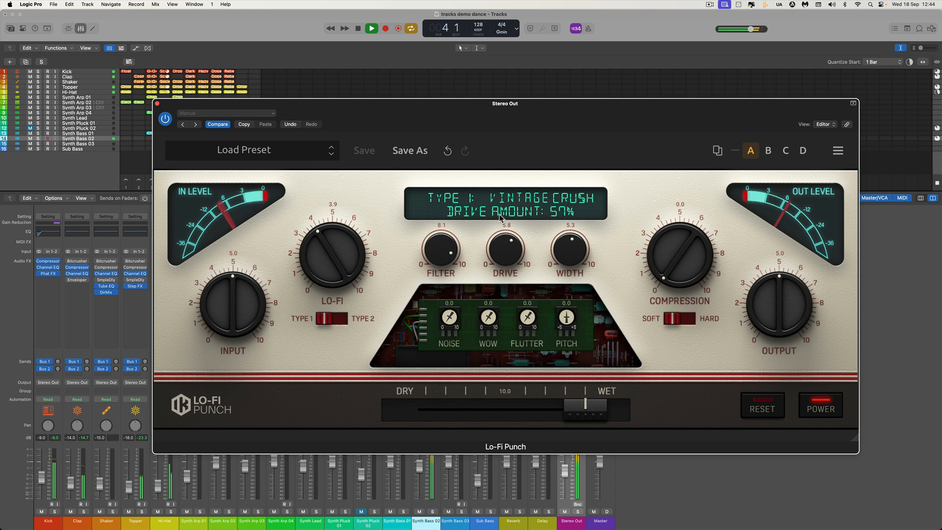
left_click_drag(500, 218, 500, 216)
left_click_drag(570, 248, 578, 295)
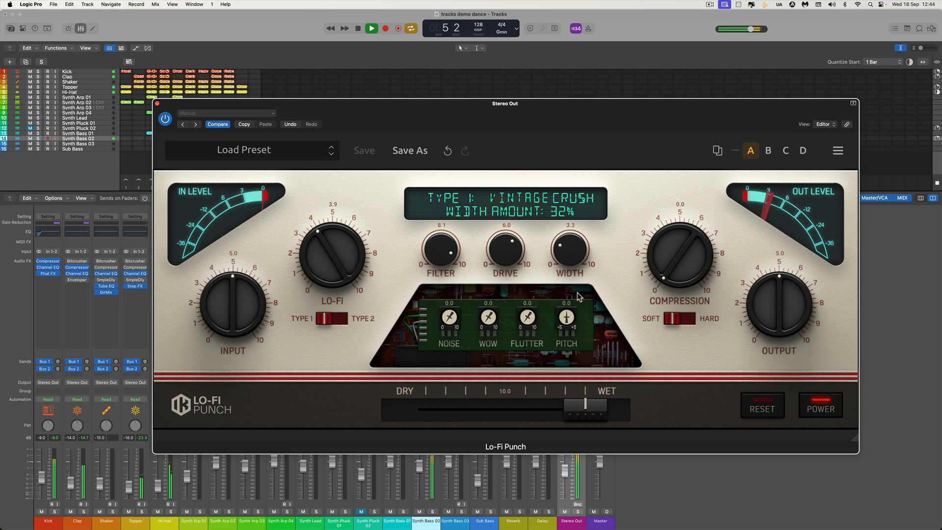
mouse_move(437, 257)
left_mouse_down()
mouse_move(461, 338)
mouse_move(454, 264)
left_mouse_up()
Restart playback, raise Compression to 4.5 and lower Filter to 5.1.
mouse_move(676, 270)
left_mouse_down()
mouse_move(662, 275)
mouse_move(682, 274)
left_mouse_up()
key("space")
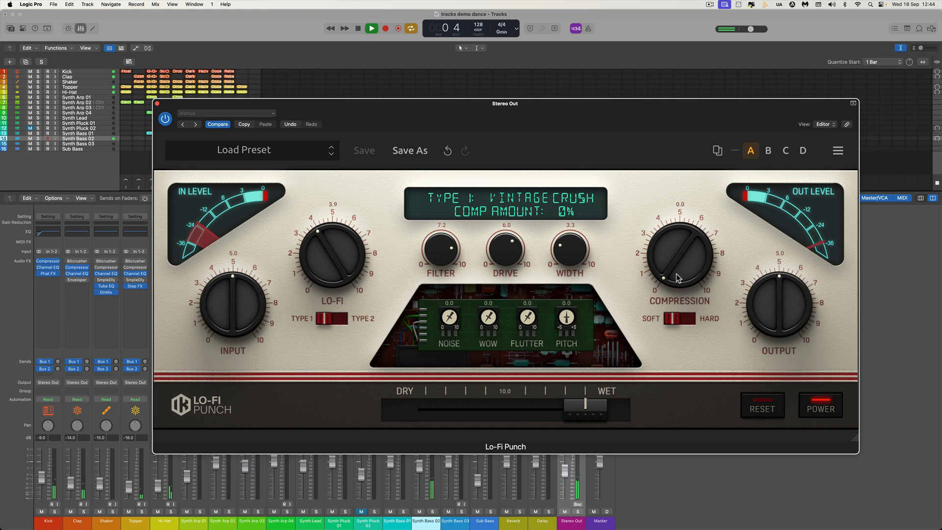
left_click_drag(675, 261, 668, 181)
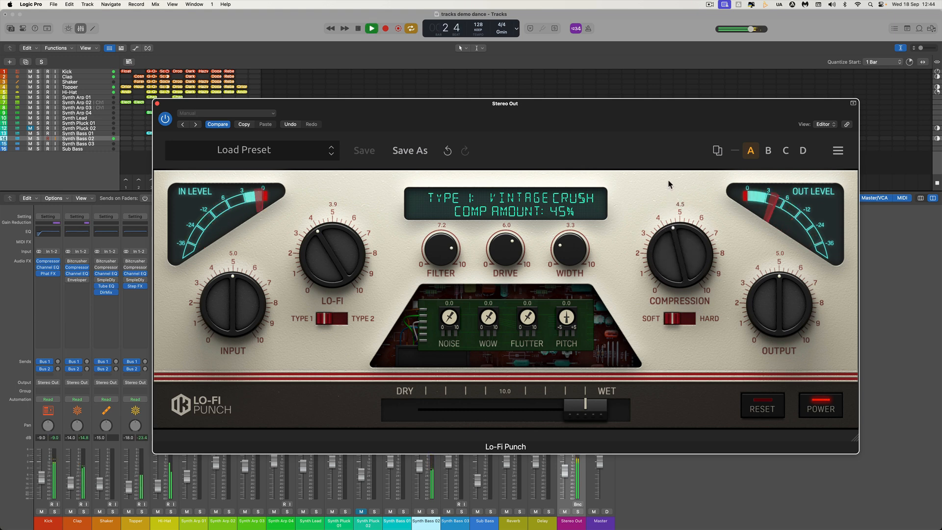
left_click_drag(443, 258, 452, 292)
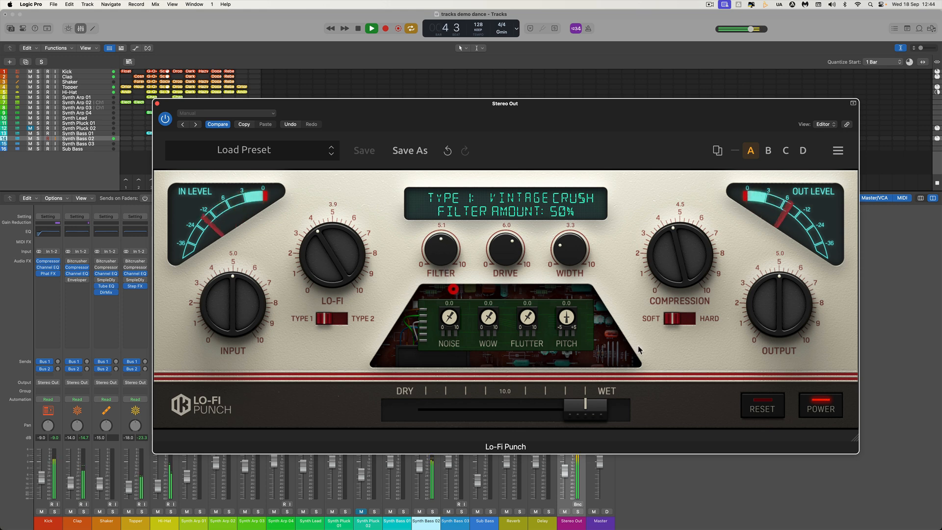
Set Compression to 4.2 in Hard mode, lower Lo-Fi to 2.5 and stop playback.
left_click_drag(684, 265, 687, 288)
left_click(690, 319)
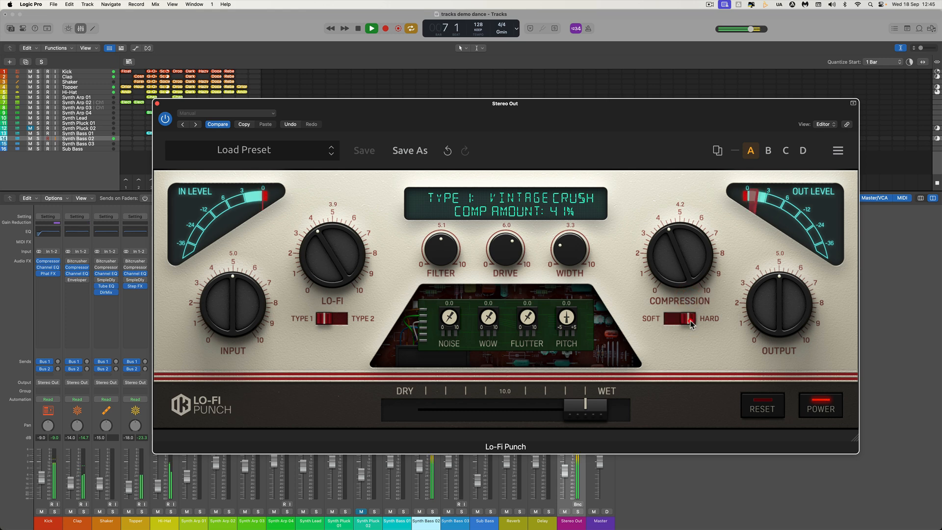
left_click_drag(343, 255, 343, 271)
key("space")
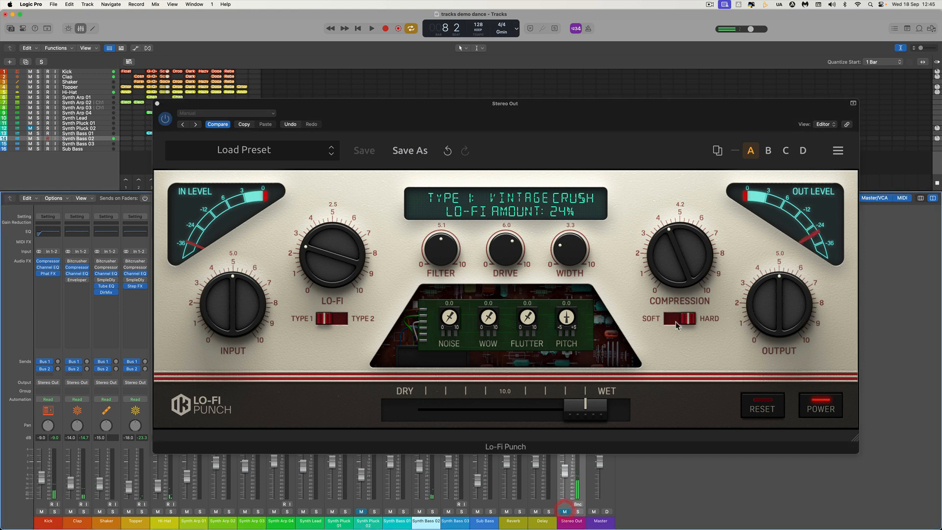
Make sure Stereo Out is unmuted, and lower Filter to 0.5 and both Drive and Width to 0.0.
left_click(564, 511)
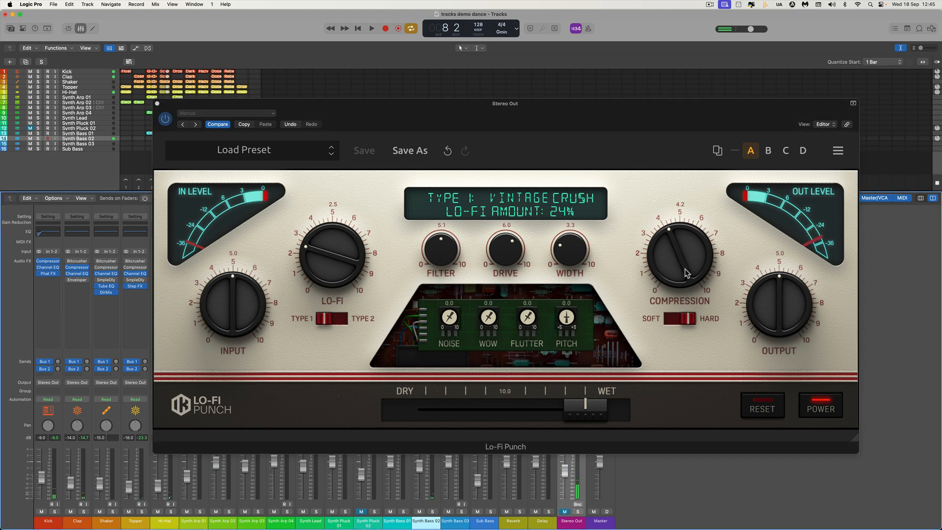
left_click(564, 511)
left_click_drag(446, 255, 477, 330)
left_click_drag(516, 251, 524, 309)
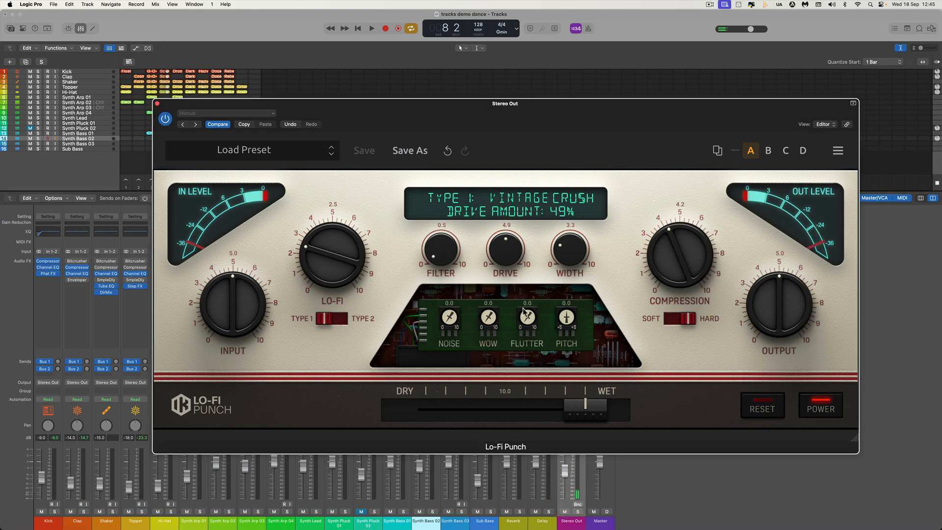
left_click_drag(569, 264, 582, 326)
left_click_drag(494, 262, 504, 292)
Play the track with Lo-Fi at 1.6, compare Soft compression at 6.2 with Hard compression at 5.9, and stop playback.
key("space")
left_click_drag(342, 265, 395, 278)
left_click_drag(664, 264, 666, 230)
left_click(674, 320)
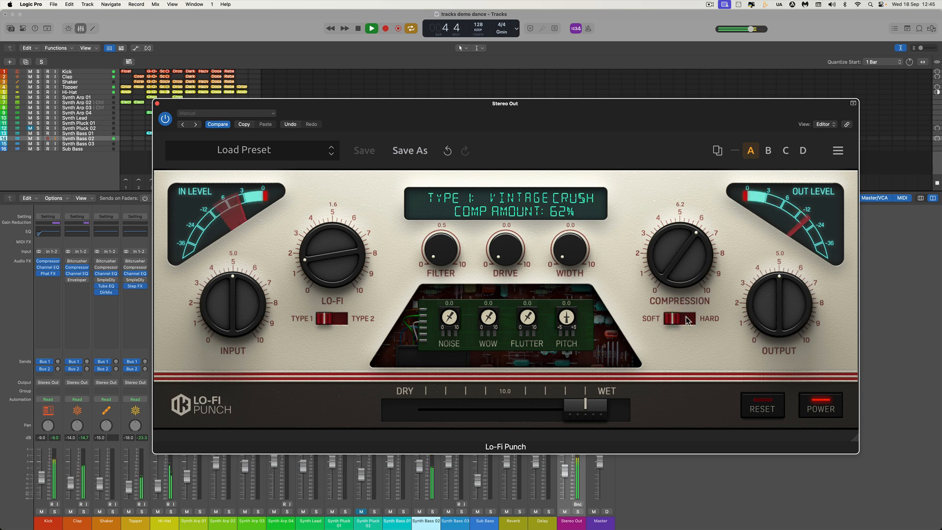
left_click_drag(680, 264, 683, 283)
key("space")
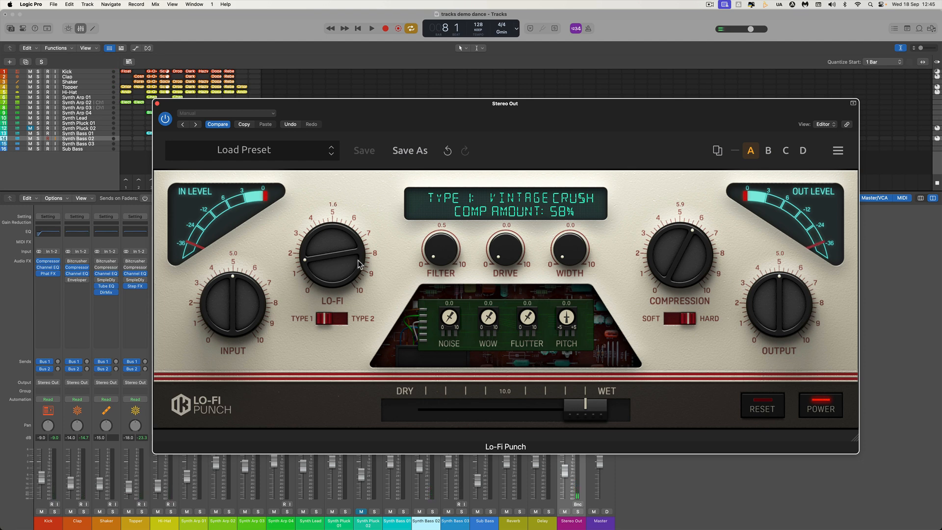
Raise Lo-Fi to 2.8, play the track, and set Filter to 3.0 and Drive to 3.3.
left_click_drag(357, 260, 420, 290)
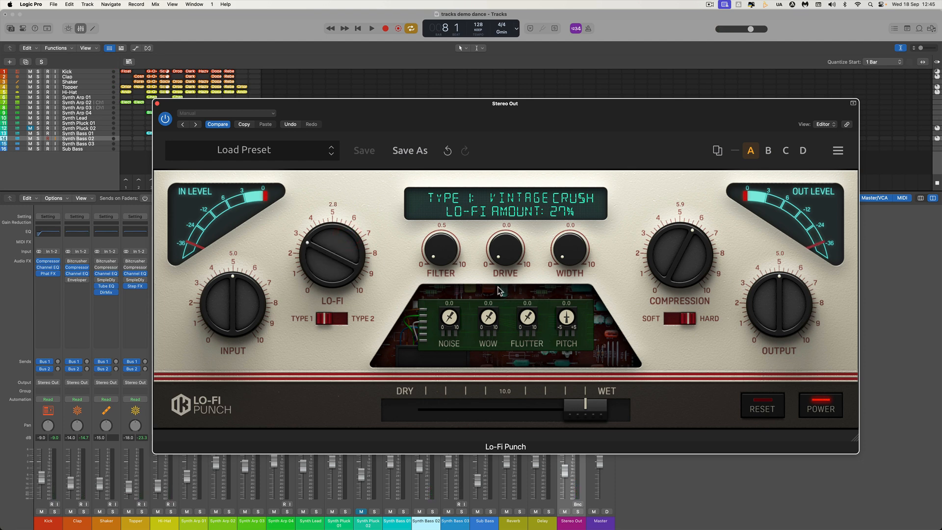
key("space")
left_click_drag(441, 251, 445, 201)
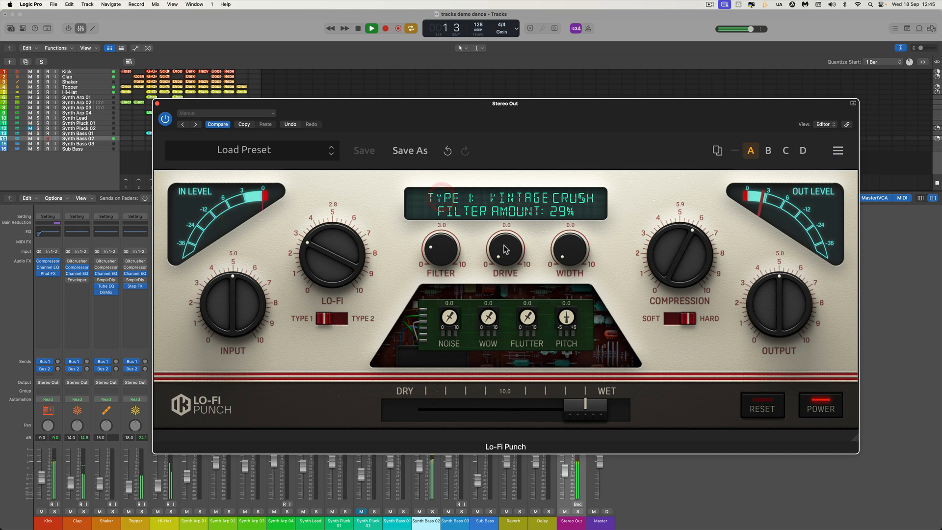
left_click_drag(505, 250, 498, 183)
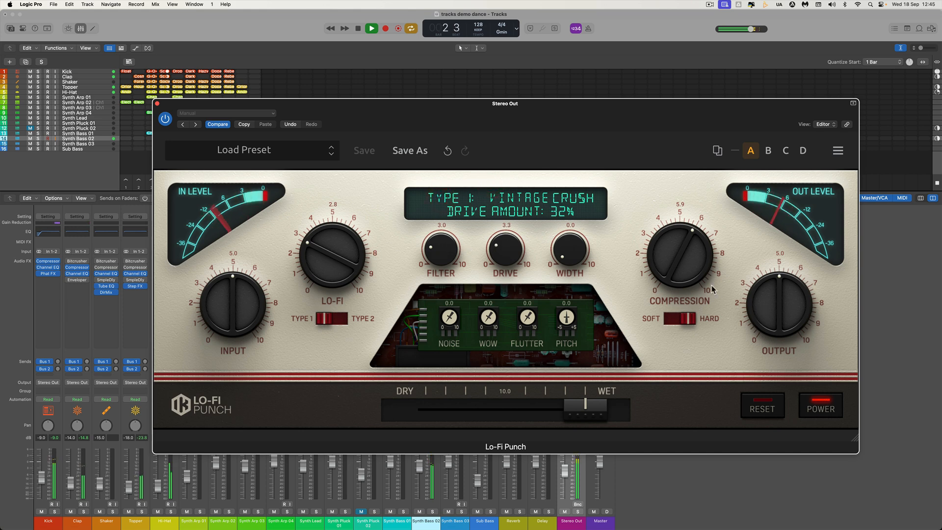
Switch Compression to Soft at 2.6, and audition Noise at 8.3 before reducing it to 1.7.
left_click_drag(711, 285, 695, 337)
left_click(670, 319)
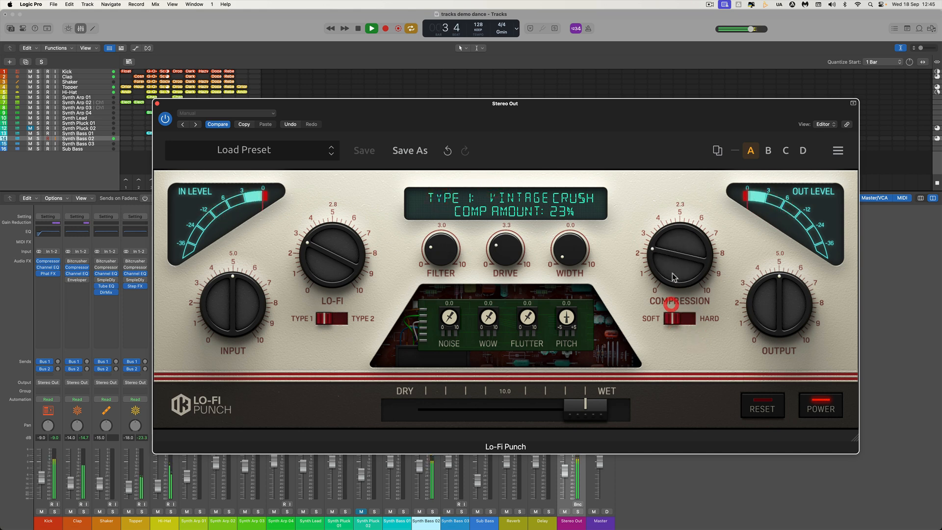
left_click_drag(449, 318, 443, 241)
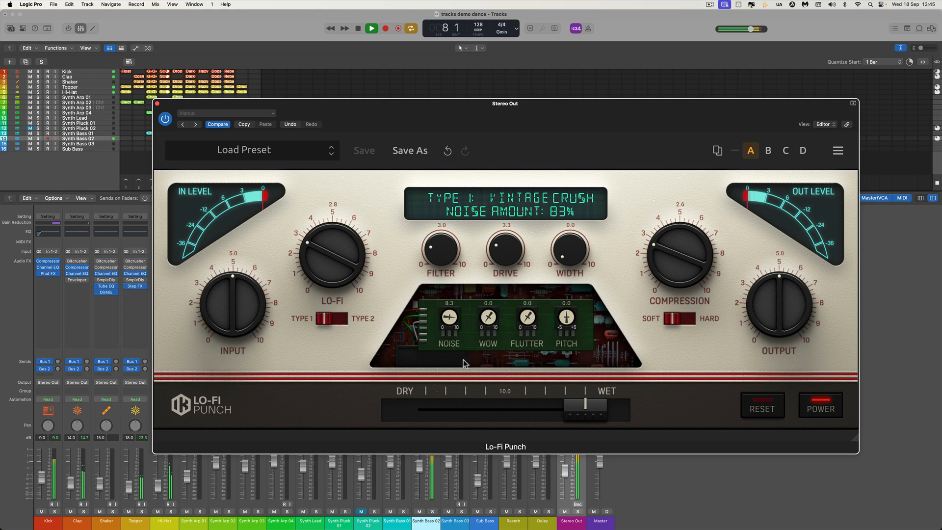
left_click_drag(449, 317, 451, 344)
Set Wow to 3.8, Flutter to 5.0, Noise to 0.0 and Pitch to 0.4, and stop playback.
left_click_drag(488, 318, 480, 244)
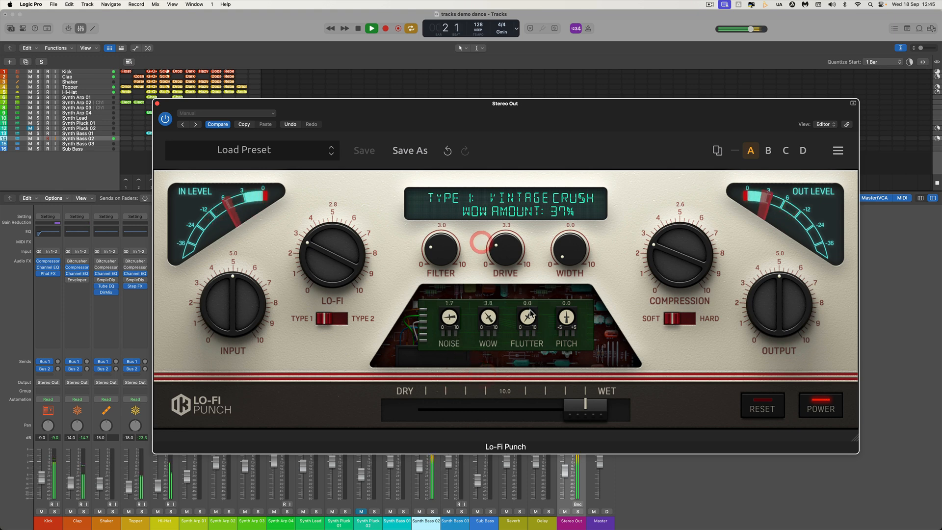
left_click_drag(530, 313, 524, 231)
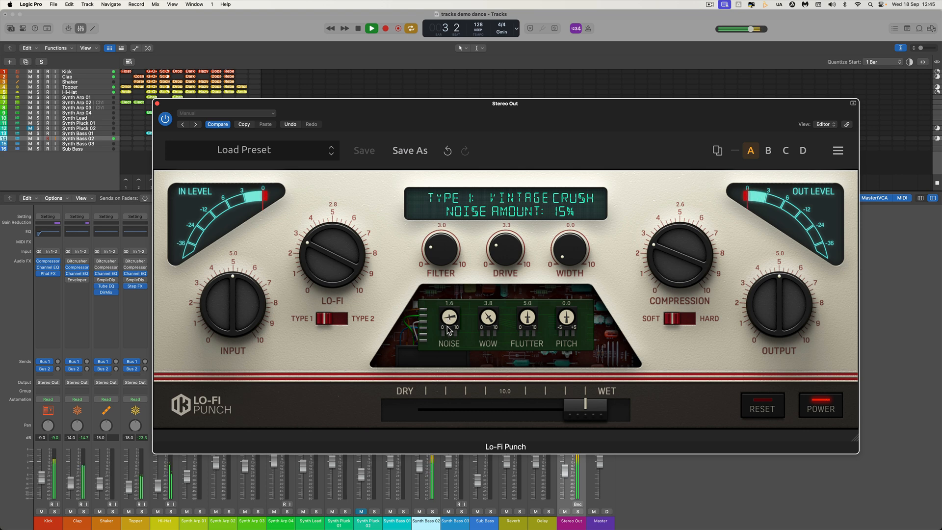
left_click_drag(449, 330, 449, 339)
left_click_drag(568, 315, 567, 311)
key("space")
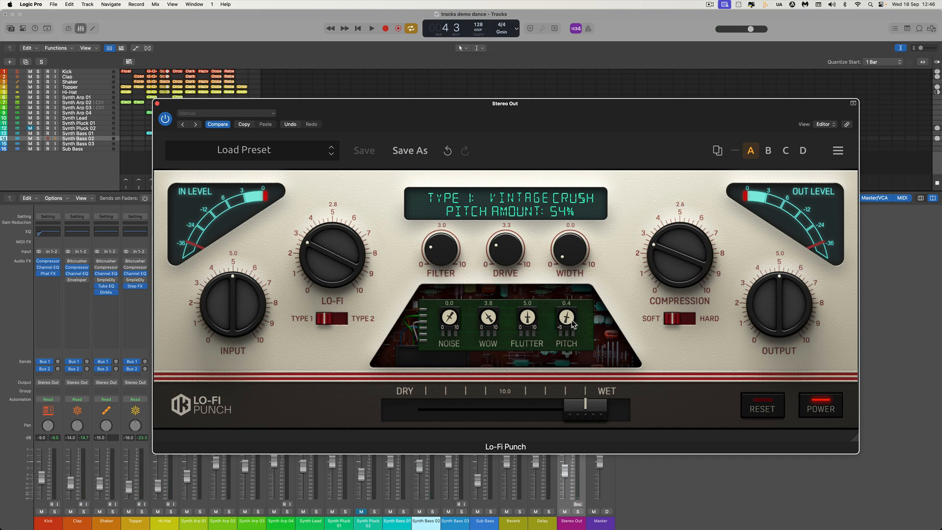
Resume playback and set Drive to 5.2, Filter to 4.8, Width to 1.2, Pitch to 0.2 and Compression to 3.2.
key("space")
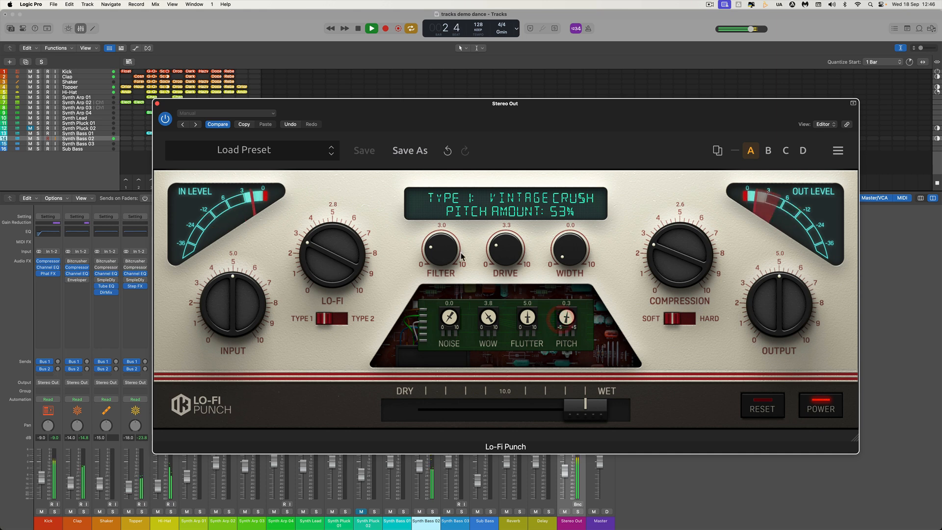
left_click(509, 247)
left_click_drag(509, 247, 454, 227)
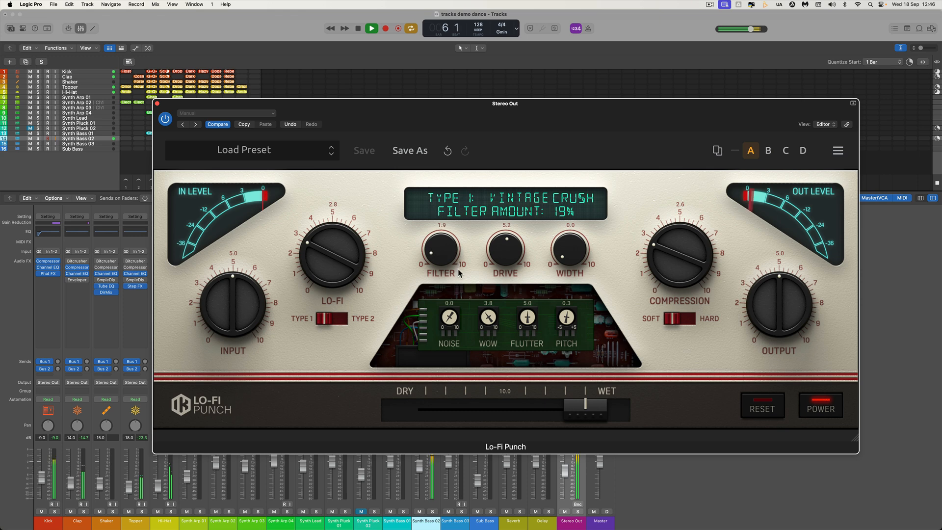
left_click_drag(458, 272, 446, 250)
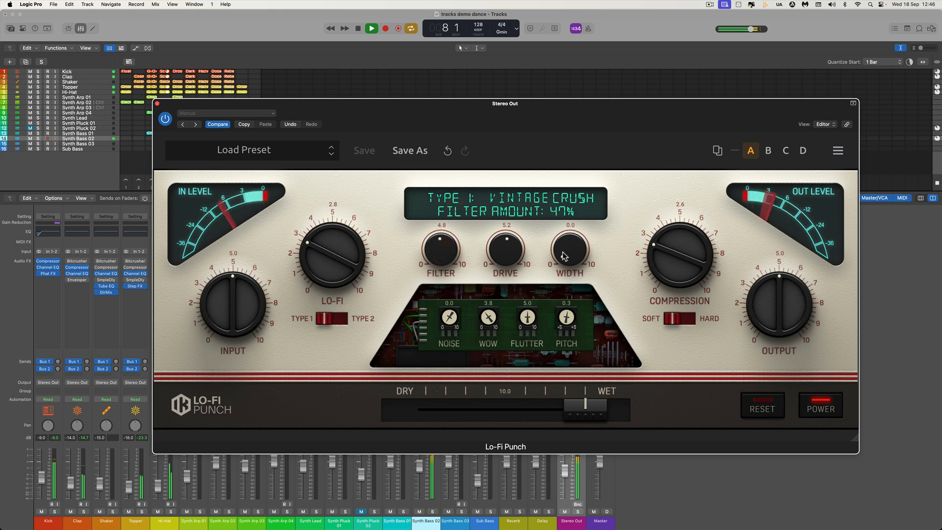
left_click_drag(568, 259, 569, 248)
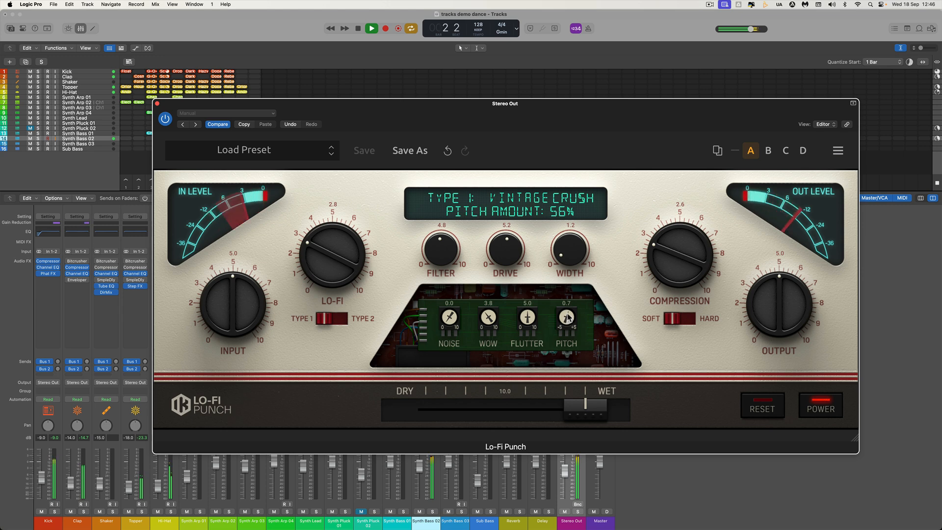
mouse_move(568, 318)
left_mouse_down()
mouse_move(583, 378)
mouse_move(575, 328)
left_mouse_up()
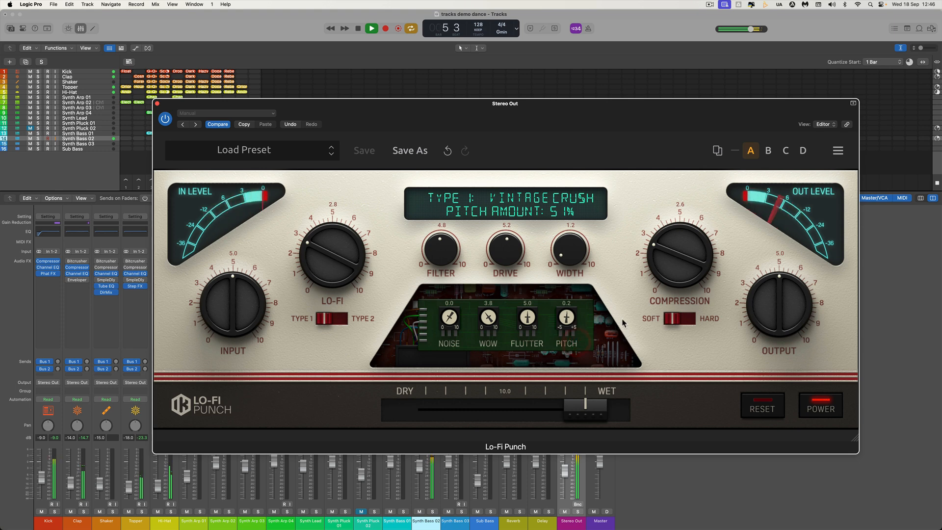
left_click_drag(666, 272, 664, 258)
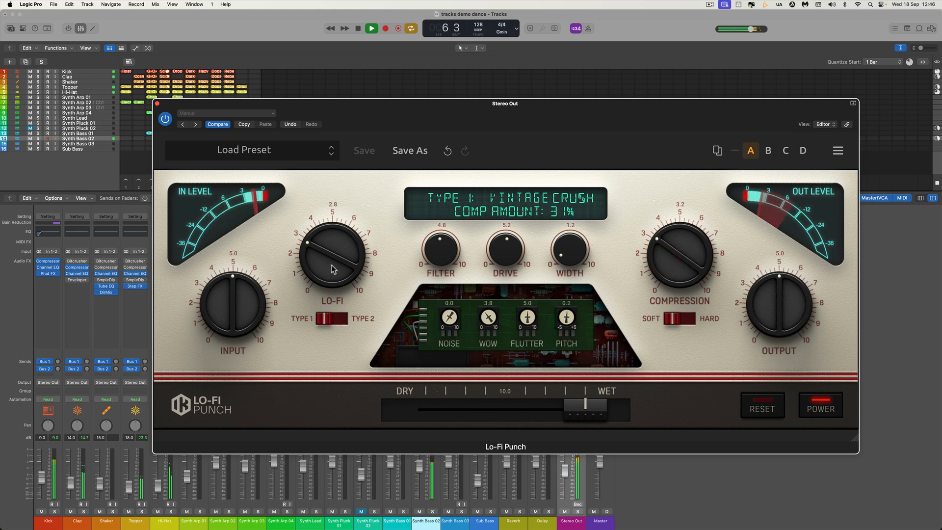
Audition Type 2 with Lo-Fi at 5.3 and Filter at 3.4, and return to Type 1 with Lo-Fi at 3.3.
left_click_drag(334, 270, 330, 223)
left_click(339, 319)
left_click_drag(441, 254, 427, 270)
left_click(338, 318)
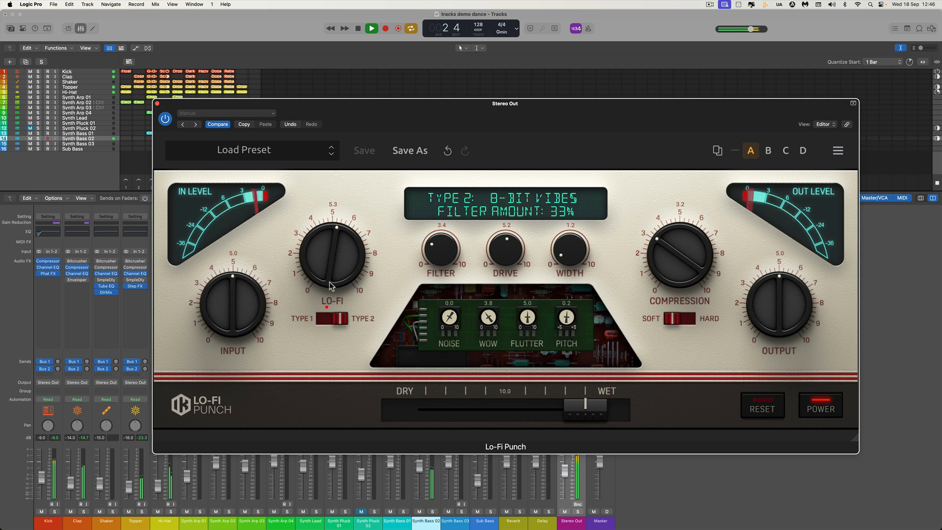
left_click_drag(328, 282, 342, 304)
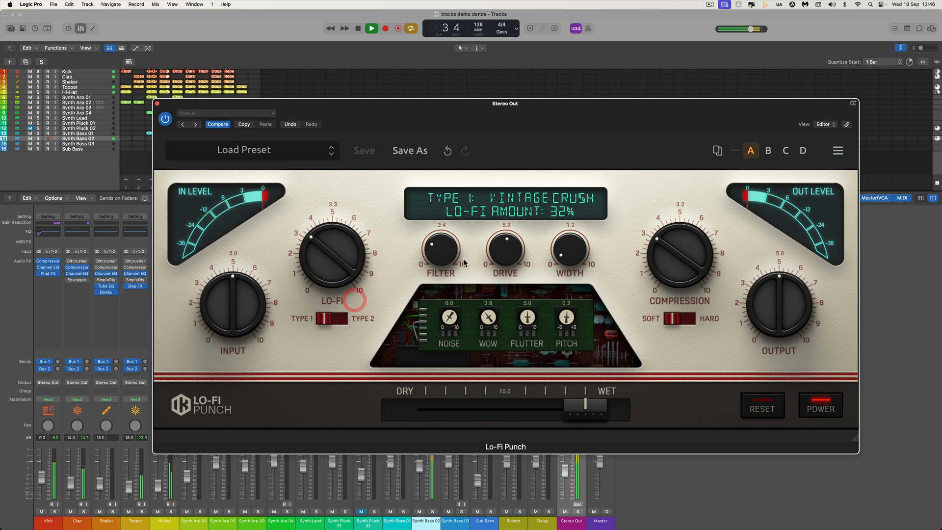
Set Drive to 4.7, Pitch to 0.3 and Filter to 3.8, and stop playback.
left_click_drag(510, 259, 511, 269)
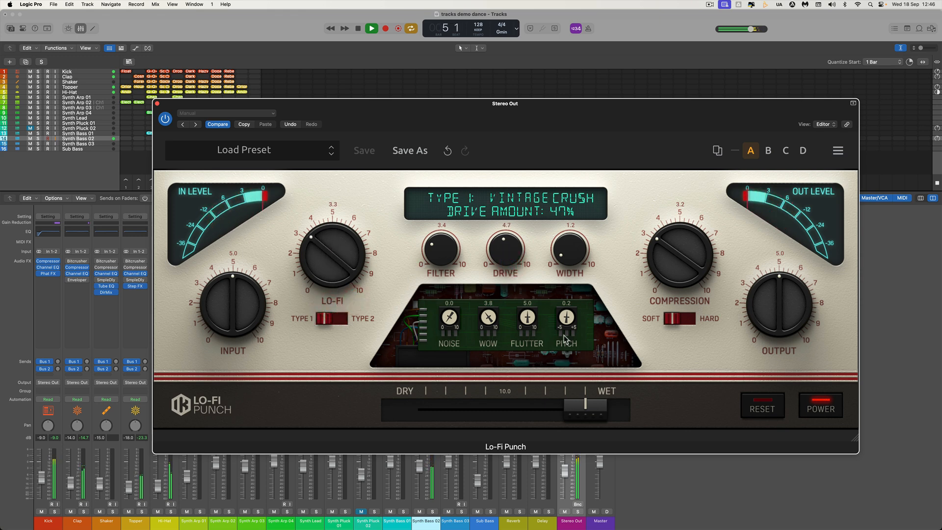
left_click_drag(567, 321, 568, 320)
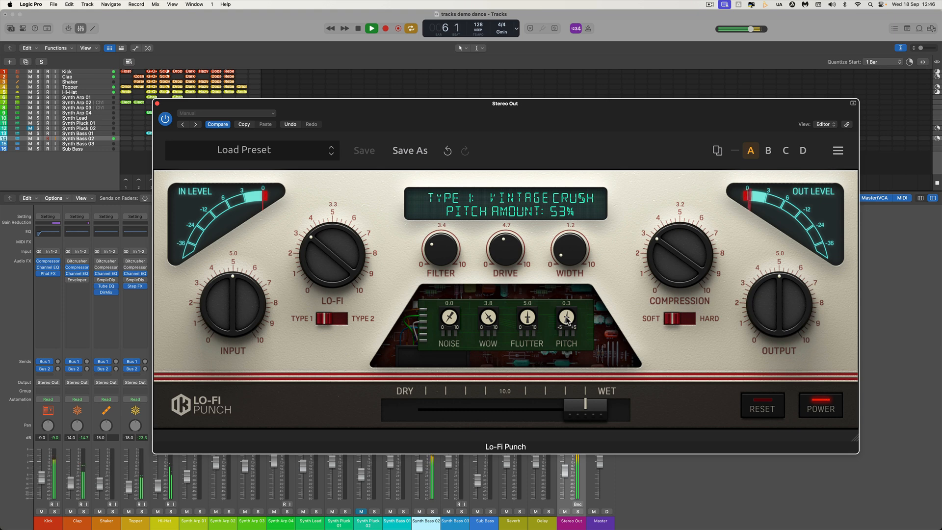
left_click_drag(433, 250, 433, 248)
key("space")
Set the Dry/Wet mix to 5.1 and play the track while setting Flutter to 2.8, Wow to 1.7, Noise to 0.5 and Pitch to 0.4.
left_click_drag(585, 413, 505, 414)
key("space")
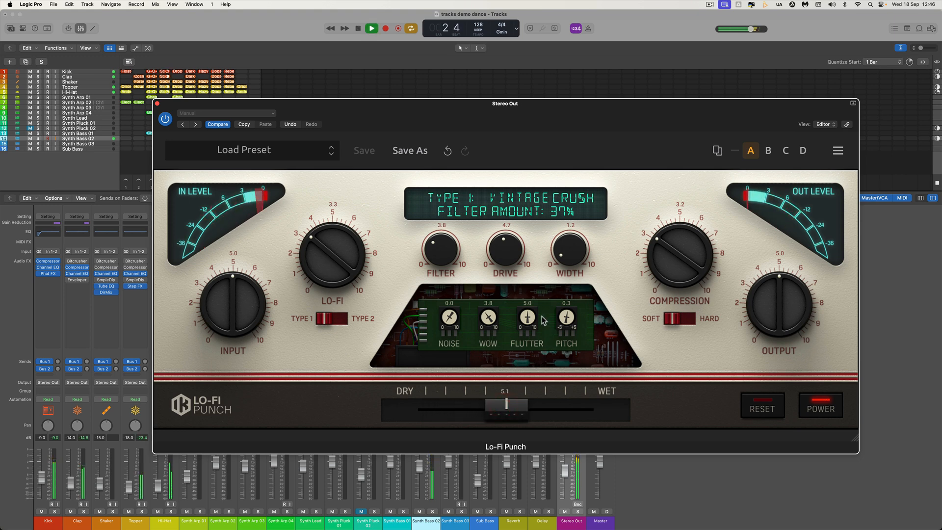
left_click_drag(528, 317, 503, 349)
left_click_drag(449, 317, 426, 291)
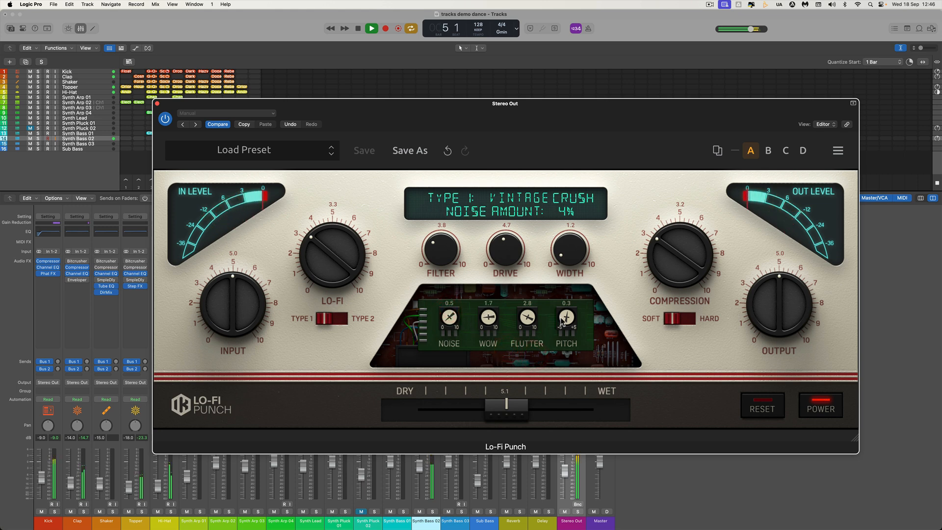
left_click_drag(566, 317, 564, 319)
Lower Drive to 4.0 and Filter to 2.7, raise the Dry/Wet mix to 6.1 and set Pitch to 0.6.
left_click_drag(501, 256, 499, 267)
left_click_drag(441, 240, 445, 265)
left_click(525, 408)
left_click_drag(525, 407, 541, 408)
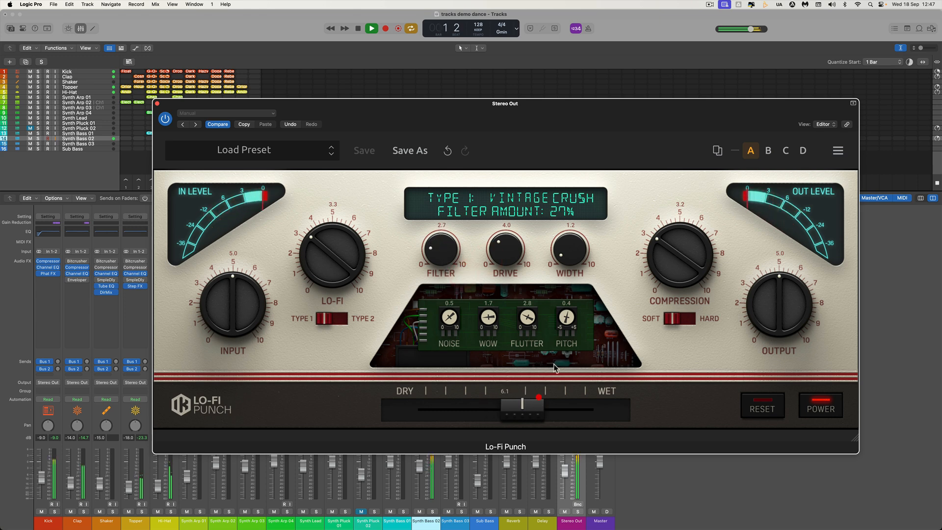
left_click_drag(567, 320, 568, 320)
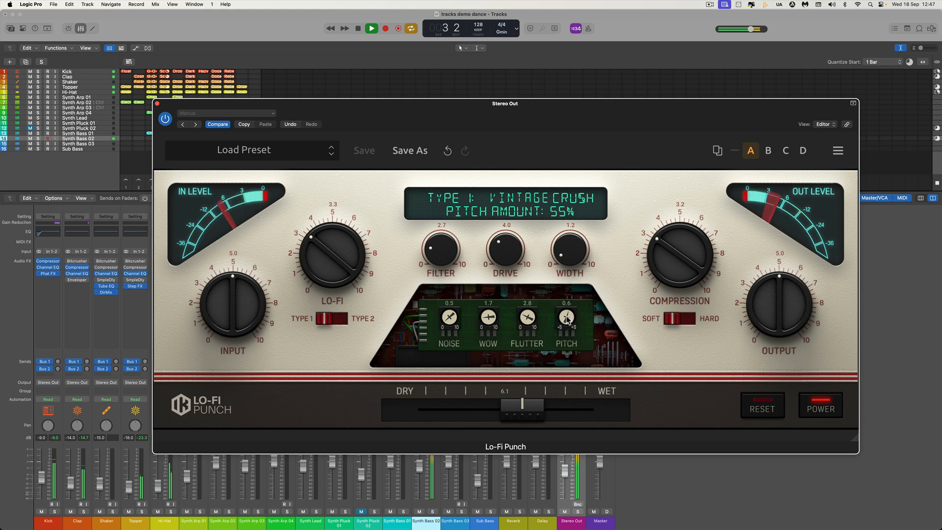
Stop playback and set Pusher's three crossovers between 100 and 200 Hz, just above 500 Hz and at about 3 kHz.
key("space")
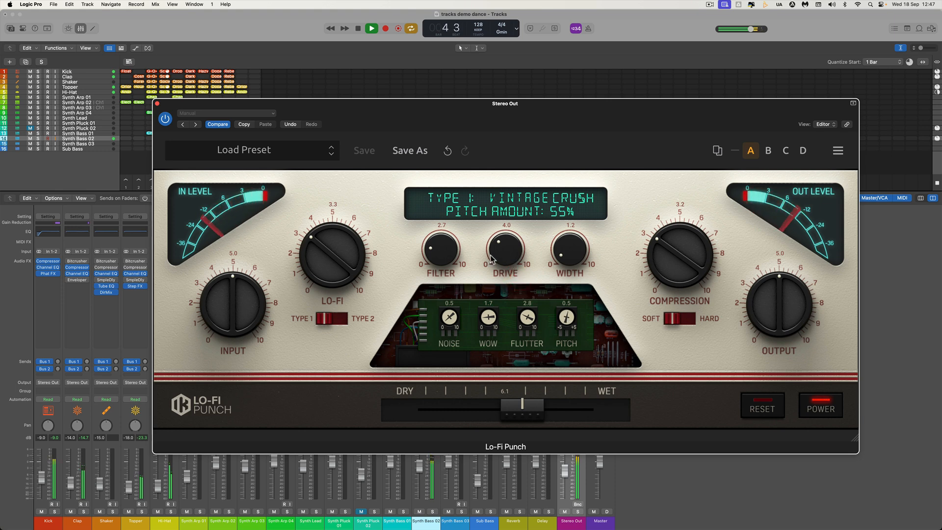
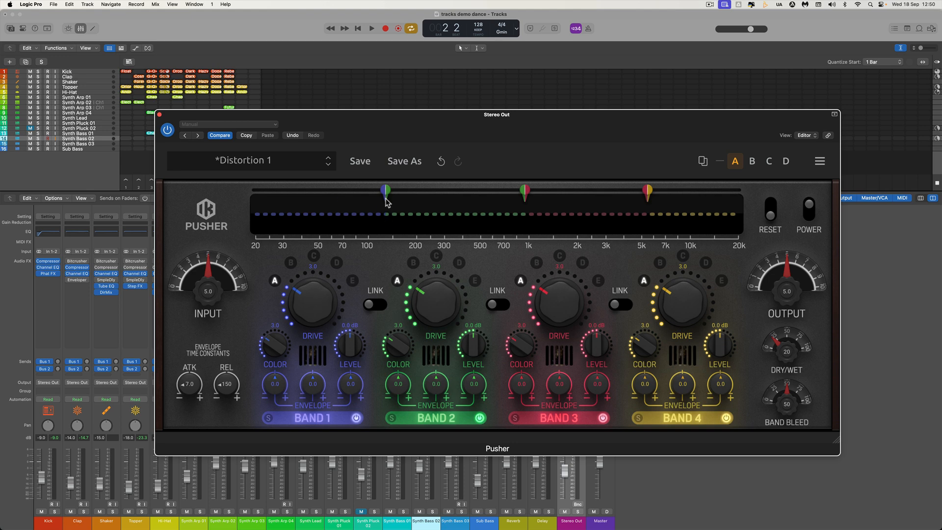
mouse_move(386, 199)
left_mouse_down()
mouse_move(378, 199)
mouse_move(425, 199)
mouse_move(392, 199)
mouse_move(410, 194)
left_mouse_up()
left_click_drag(647, 194, 632, 193)
mouse_move(520, 192)
left_mouse_down()
mouse_move(484, 192)
mouse_move(495, 193)
left_mouse_up()
left_click_drag(631, 192, 612, 193)
left_click_drag(389, 193, 379, 193)
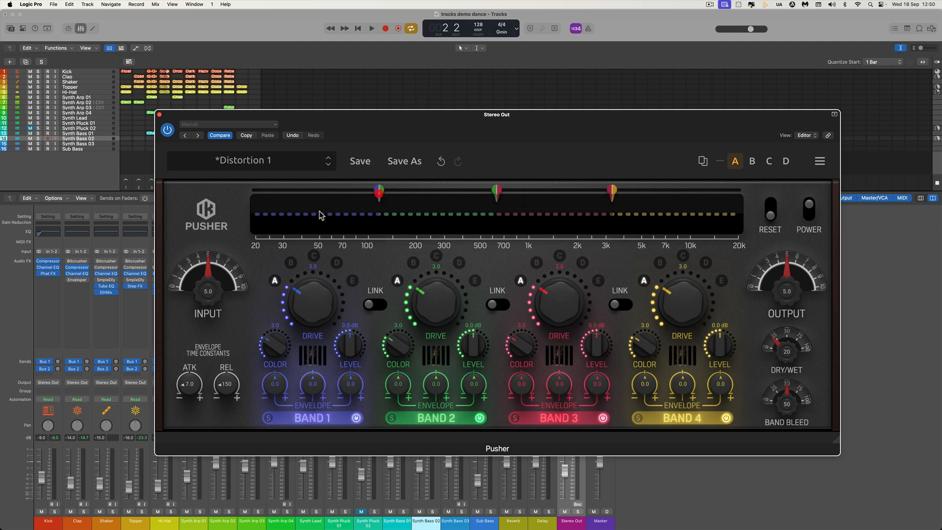
left_click_drag(496, 193, 489, 193)
left_click_drag(612, 192, 606, 195)
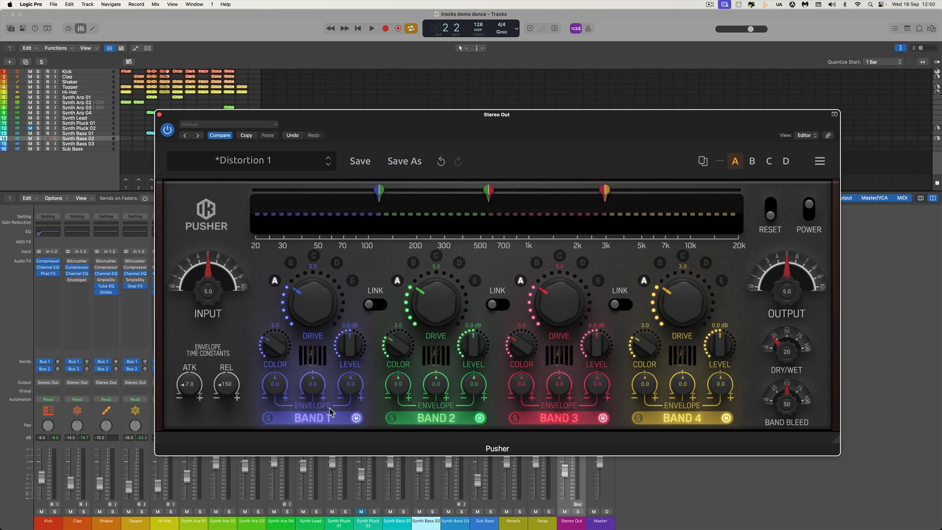
Switch off Bands 1, 3 and 4 and set Band 2's lower crossover to 118 Hz and its upper one to about 700 Hz.
left_click(357, 419)
left_click(604, 417)
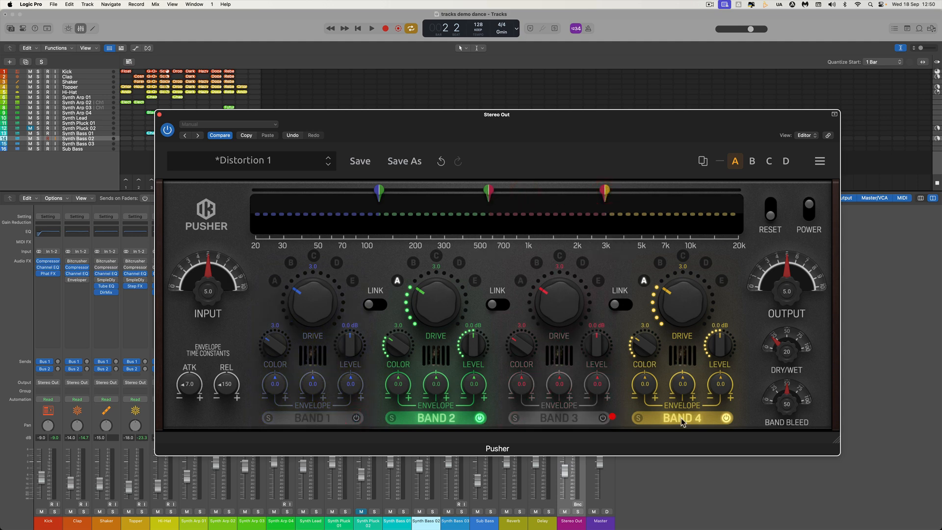
left_click(726, 418)
left_click_drag(379, 197, 500, 192)
left_click_drag(440, 192, 371, 193)
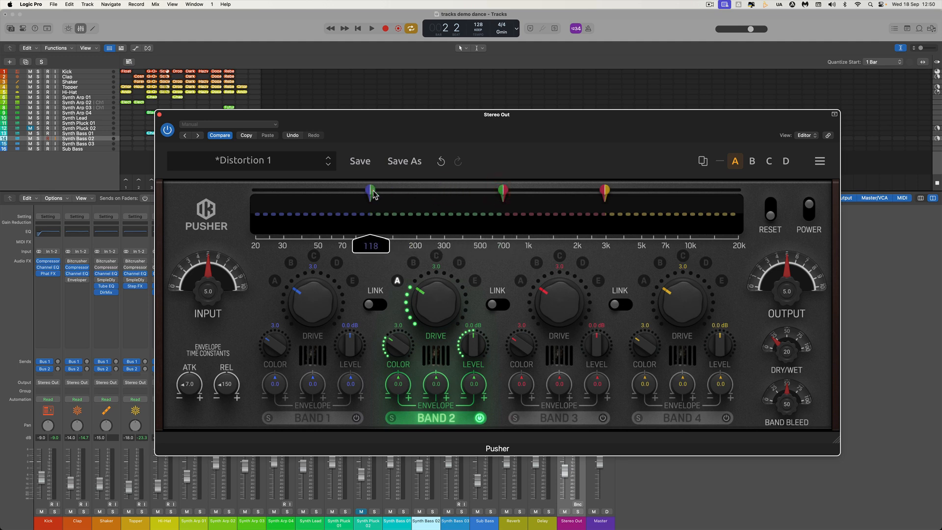
Turn Bands 1, 3 and 4 back on, and try Band 2's Color envelope before resetting it to 0.0.
left_click(357, 418)
left_click(603, 418)
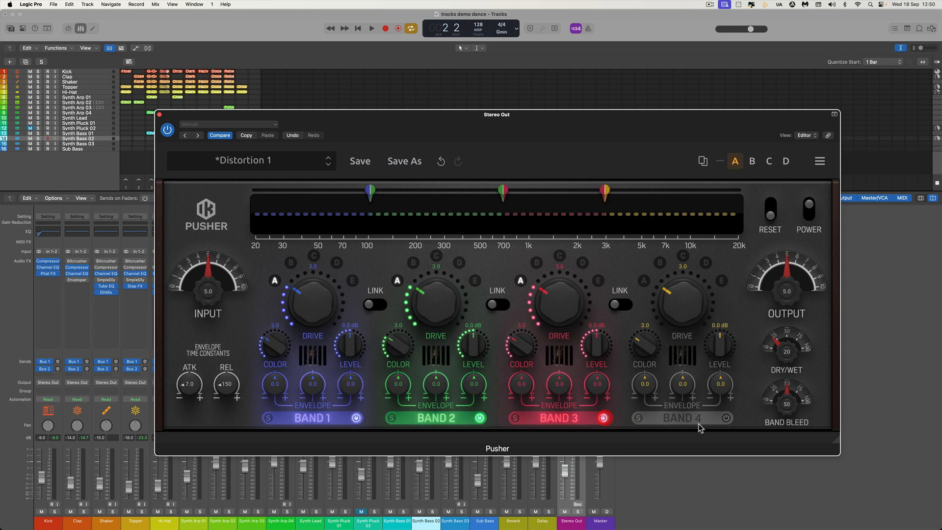
left_click(726, 419)
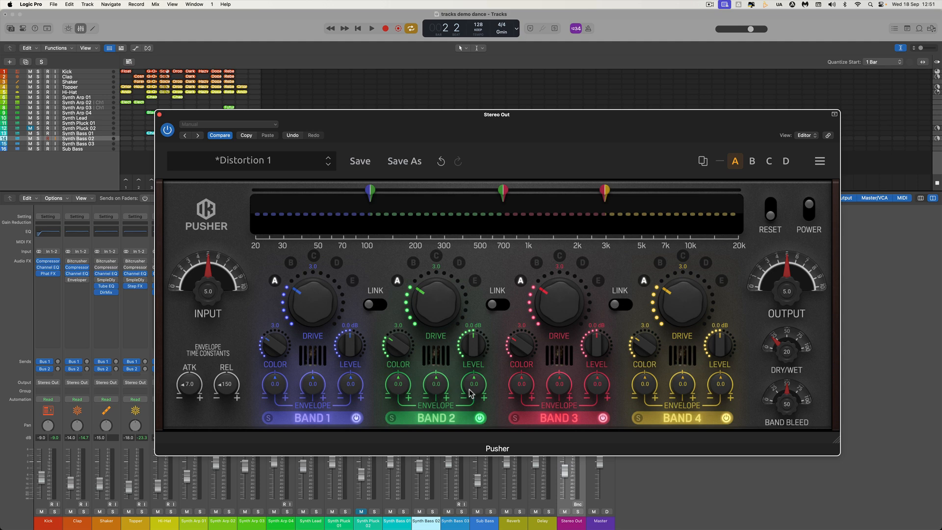
left_click_drag(399, 376, 401, 354)
left_click(399, 383)
Isolate Band 2 by switching off the other bands, set its Drive to 3.5 and widen it to span just below 200 Hz to 2 kHz.
left_click(362, 417)
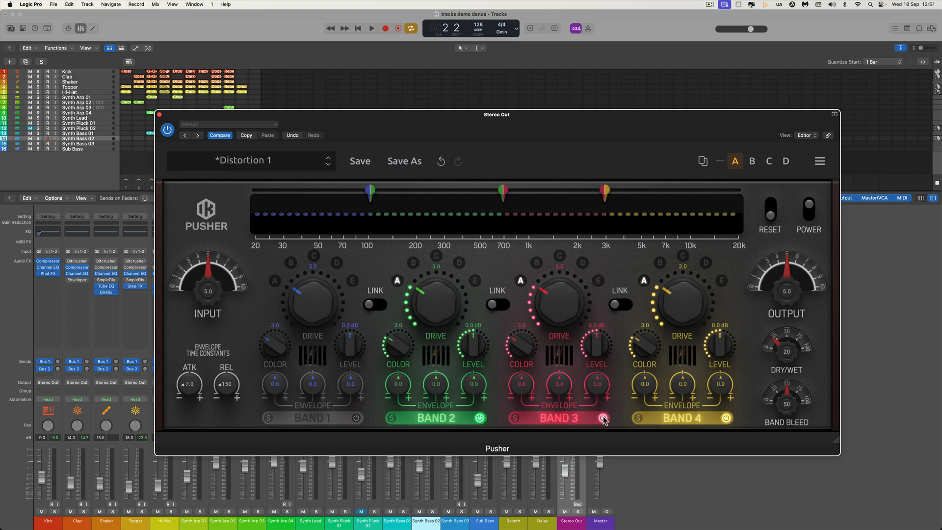
left_click(603, 418)
left_click(725, 419)
left_click_drag(438, 307, 438, 297)
left_click_drag(372, 193, 409, 193)
left_click_drag(506, 194, 574, 195)
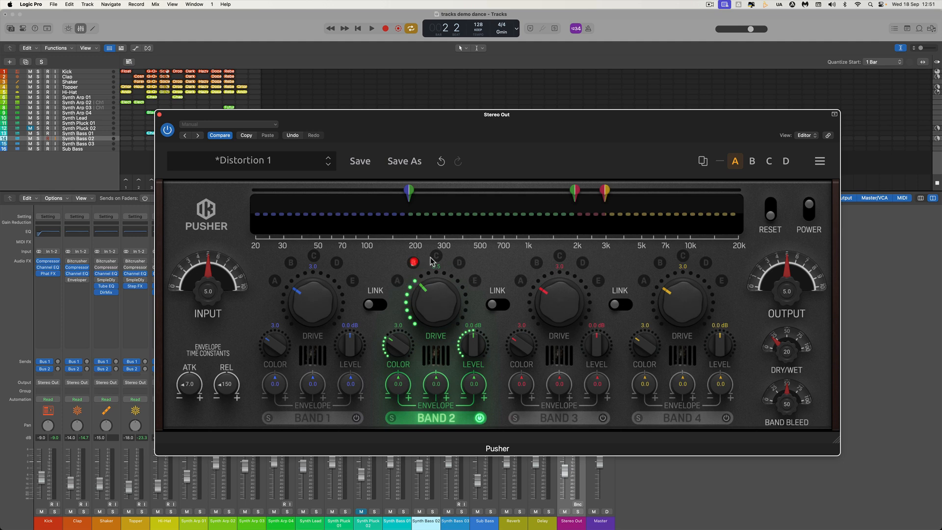
Choose distortion type E for Band 2, set its Drive to 7.4 and Dry/Wet to 100, and play the track.
left_click(460, 263)
left_click(475, 280)
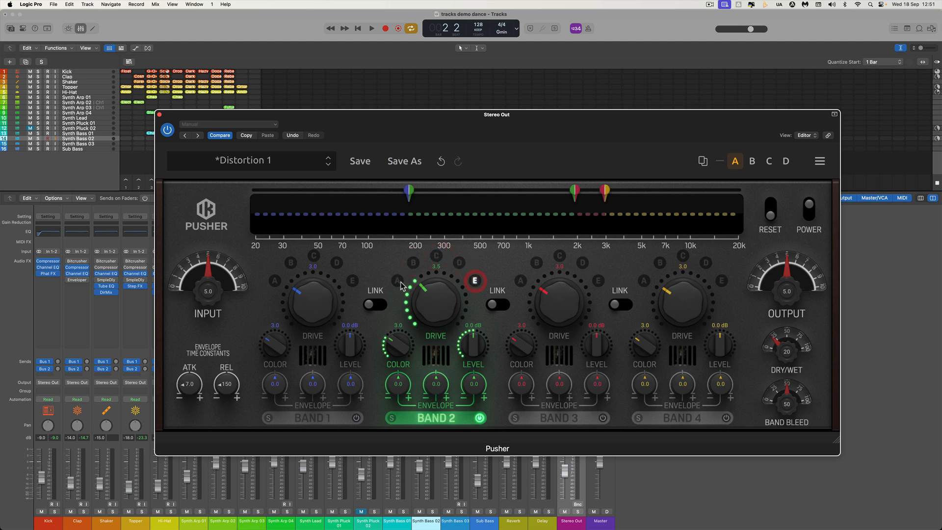
left_click_drag(441, 294, 432, 222)
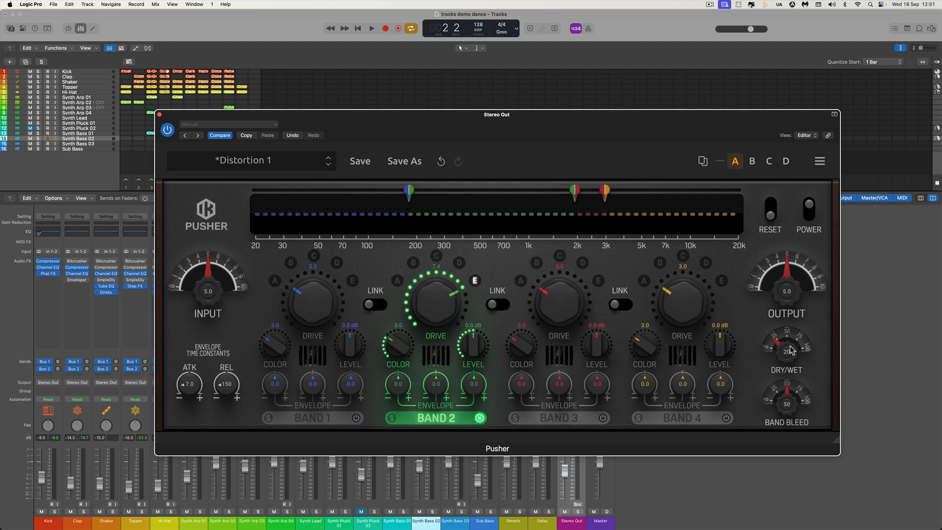
left_click_drag(789, 345, 725, 136)
key("space")
Audition Band 2's distortion type A with Drive at 8.0, followed by types B and C.
left_click(398, 281)
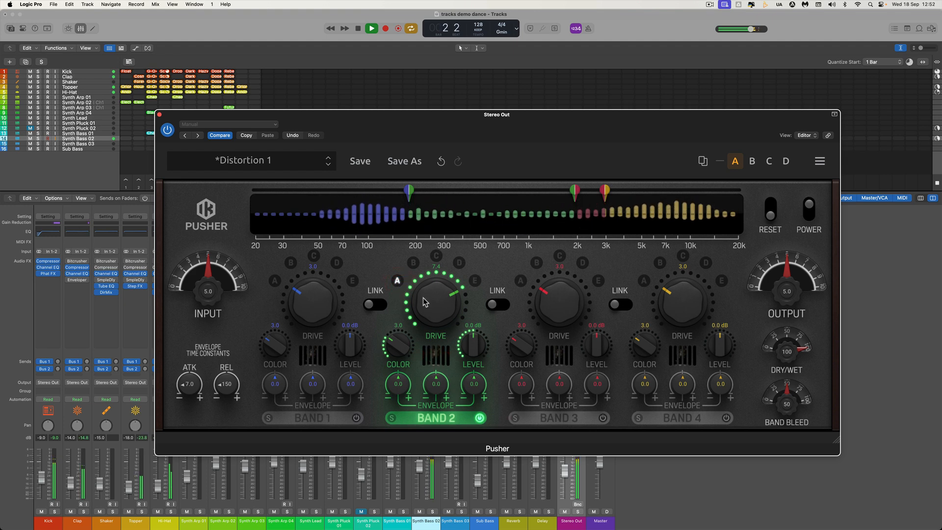
left_click_drag(424, 299, 422, 289)
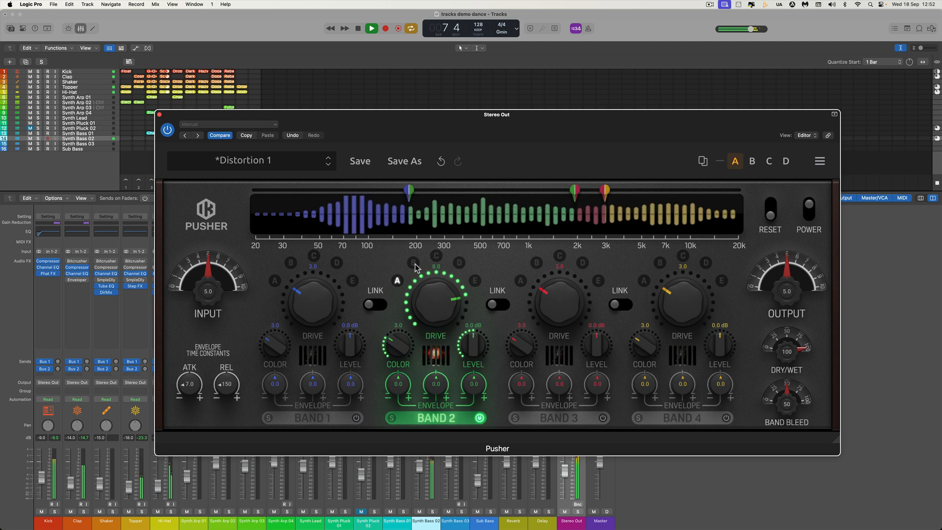
left_click(415, 265)
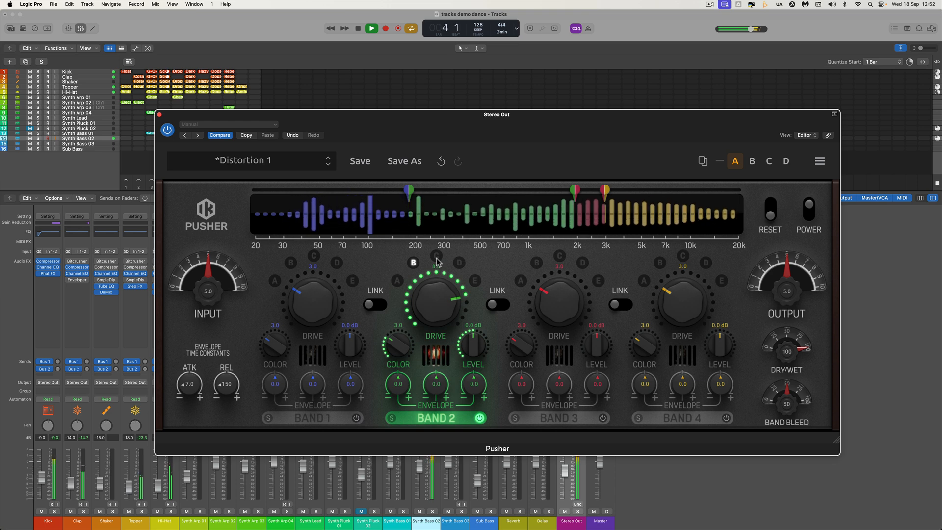
left_click(436, 257)
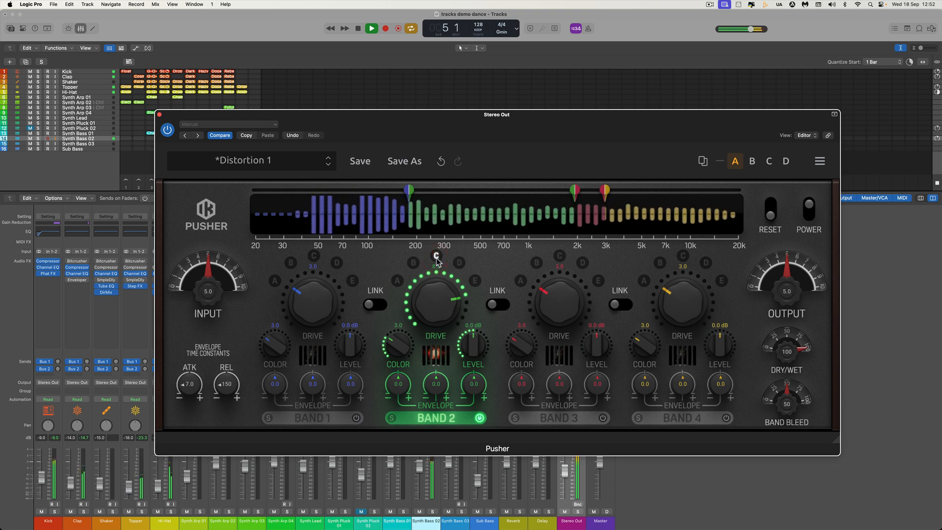
Lower Band 2's Drive to 7.6, audition types D and E, and set Drive to 7.2.
left_click_drag(445, 288, 446, 295)
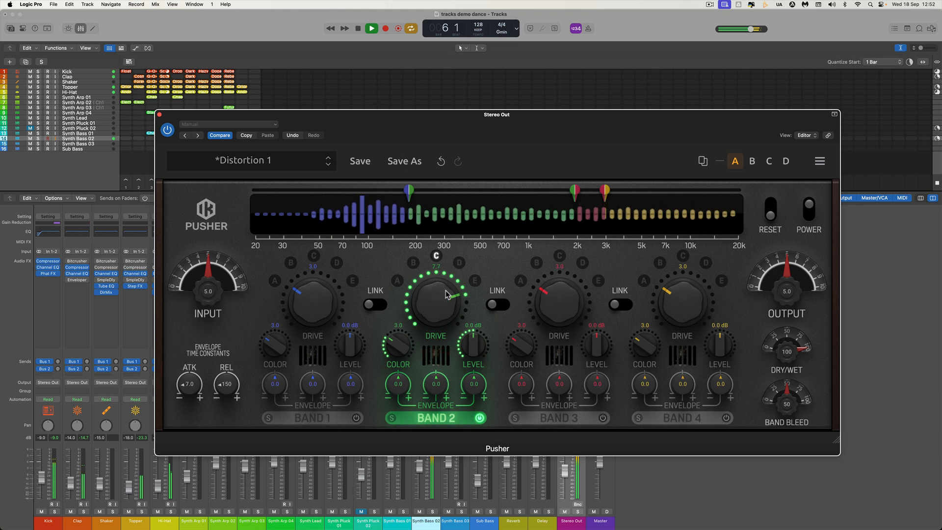
left_click(460, 264)
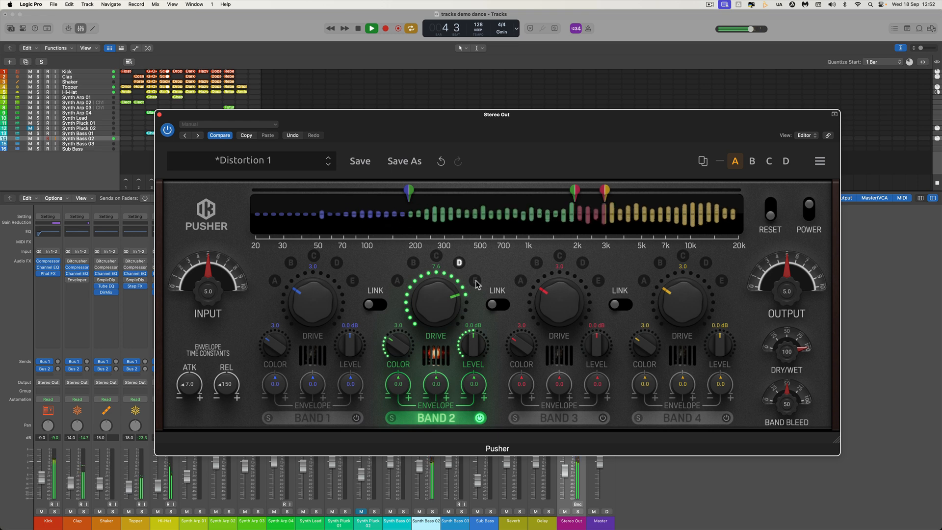
left_click(475, 281)
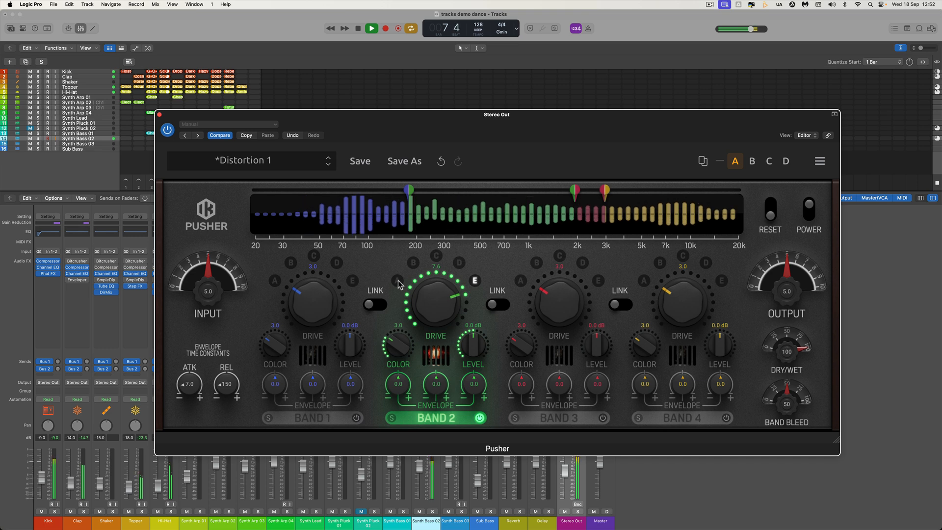
left_click_drag(436, 298, 437, 305)
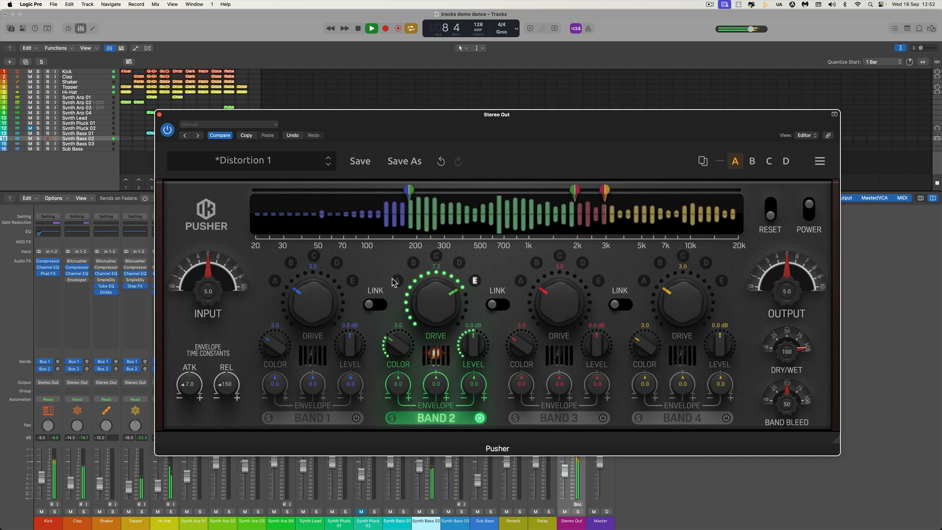
Audition Band 2's type A with Color lowered to 0.1 and type B with Color raised.
left_click(396, 280)
left_click_drag(399, 342, 426, 402)
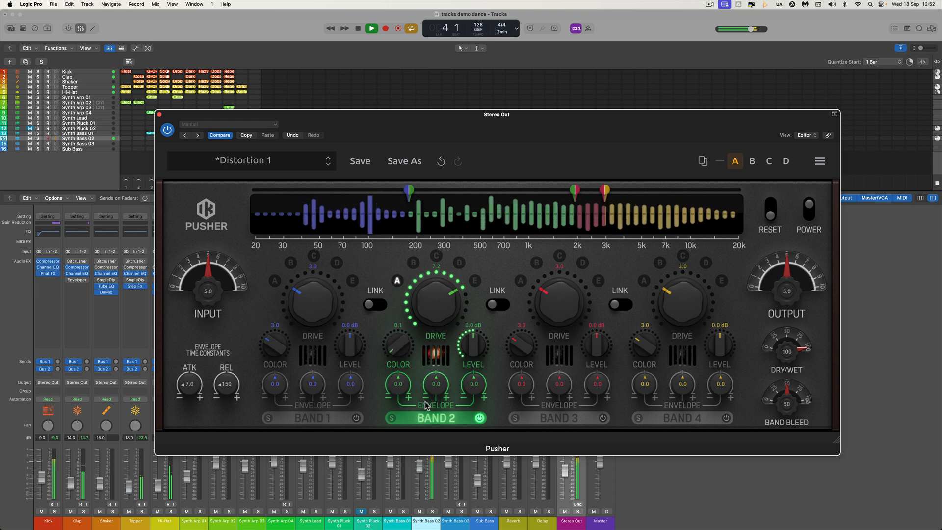
left_click(414, 262)
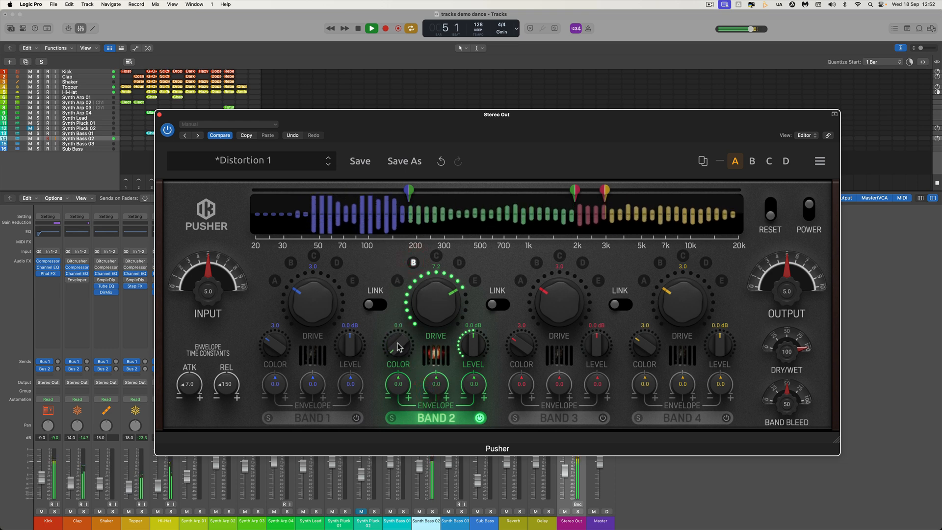
mouse_move(394, 311)
left_mouse_down()
mouse_move(354, 136)
mouse_move(358, 197)
mouse_move(394, 309)
left_mouse_up()
Audition Band 2's type C while sweeping Color up and back down to 0.2.
left_click(436, 256)
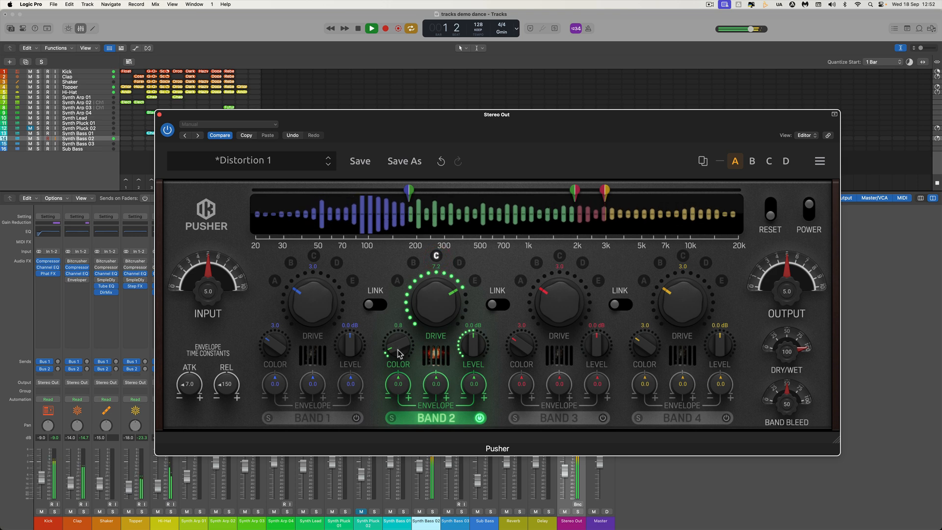
left_click_drag(397, 324, 381, 174)
left_click_drag(382, 206, 394, 365)
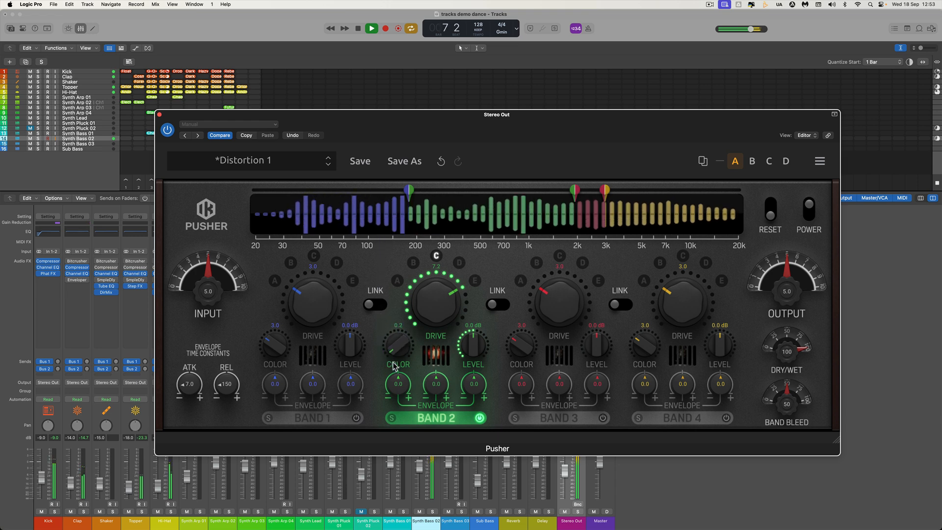
Audition Band 2's types D and E, set Color to 1.3 and stop playback.
left_click(460, 263)
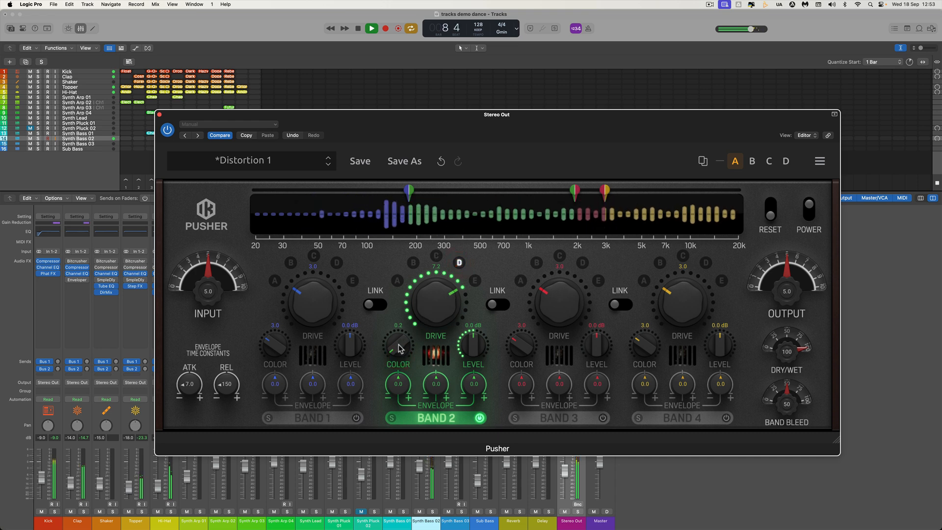
mouse_move(397, 345)
left_mouse_down()
mouse_move(368, 155)
mouse_move(376, 245)
mouse_move(399, 324)
mouse_move(368, 180)
mouse_move(403, 348)
left_mouse_up()
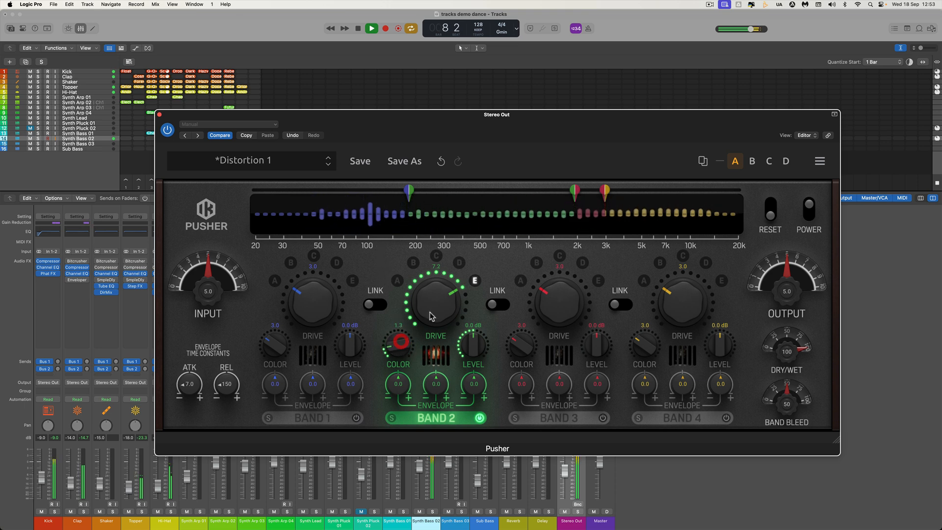
key("space")
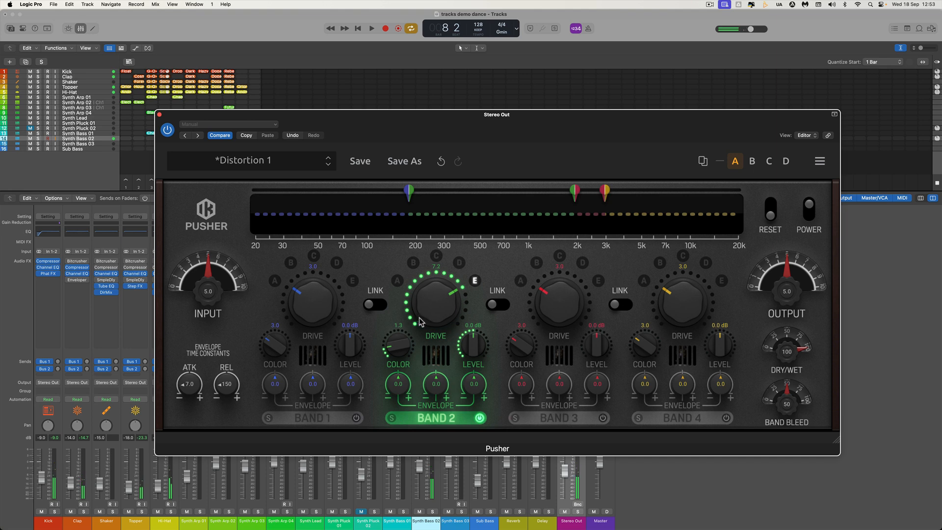
Turn Bands 1, 3 and 4 back on and set the two lower crossovers just above 100 Hz and just above 500 Hz.
left_click(602, 418)
left_click(726, 418)
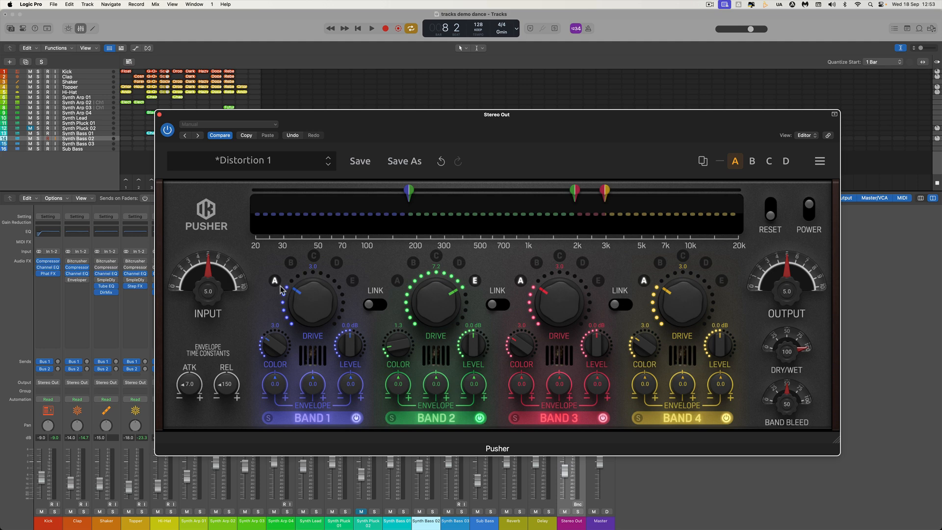
left_click_drag(411, 195, 390, 194)
left_click_drag(573, 194, 573, 195)
left_click_drag(497, 196, 498, 193)
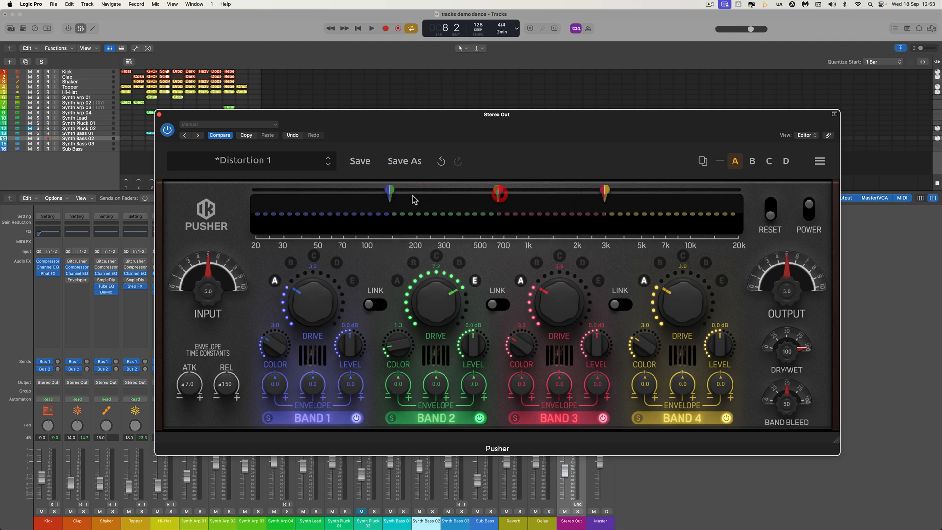
left_click_drag(391, 193, 409, 194)
left_click_drag(499, 193, 488, 194)
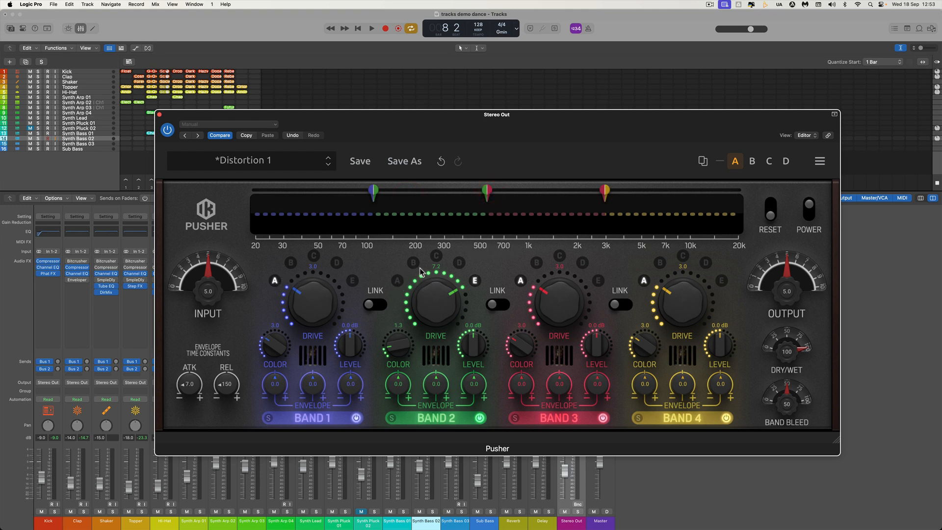
Assign distortion type B to Band 2, type C to Band 3 and type E to Band 4.
left_click(560, 257)
left_click(683, 256)
left_click(722, 281)
Set Band 1's Drive to 5.5, adjust Band 3's Drive and set Band 3's Color to 5.7.
left_click_drag(319, 306, 322, 278)
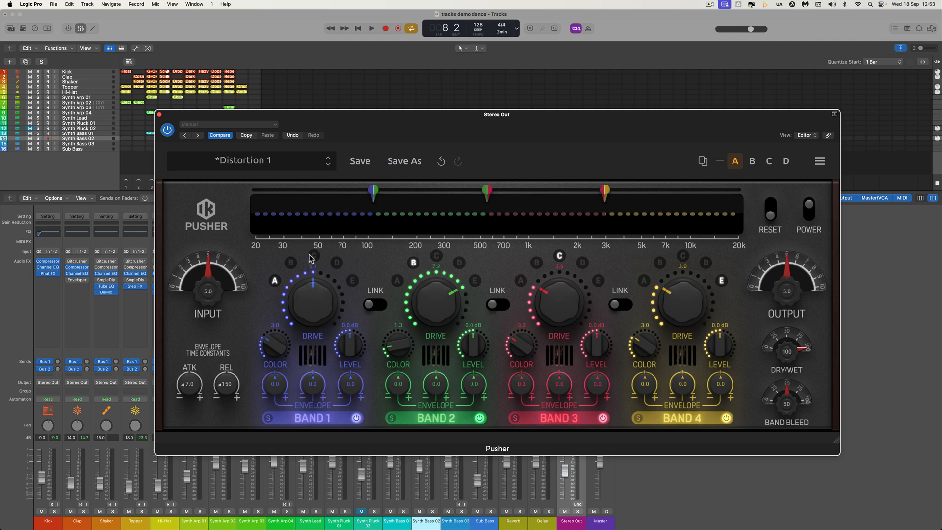
left_click_drag(563, 294, 560, 269)
left_click_drag(529, 346, 526, 294)
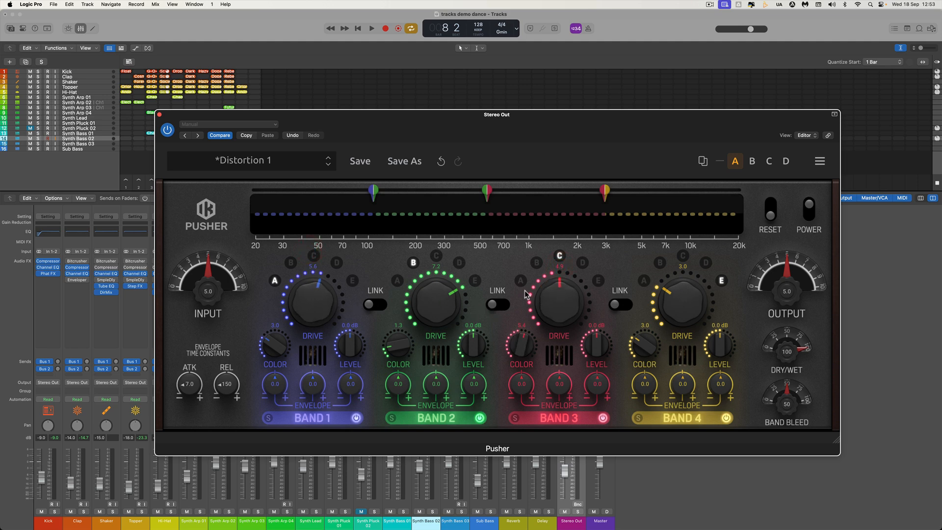
Link Bands 3 and 4, and set Band 4's Drive to 3.7, Color to 3.4 and Level to -0.6 dB.
left_click(626, 305)
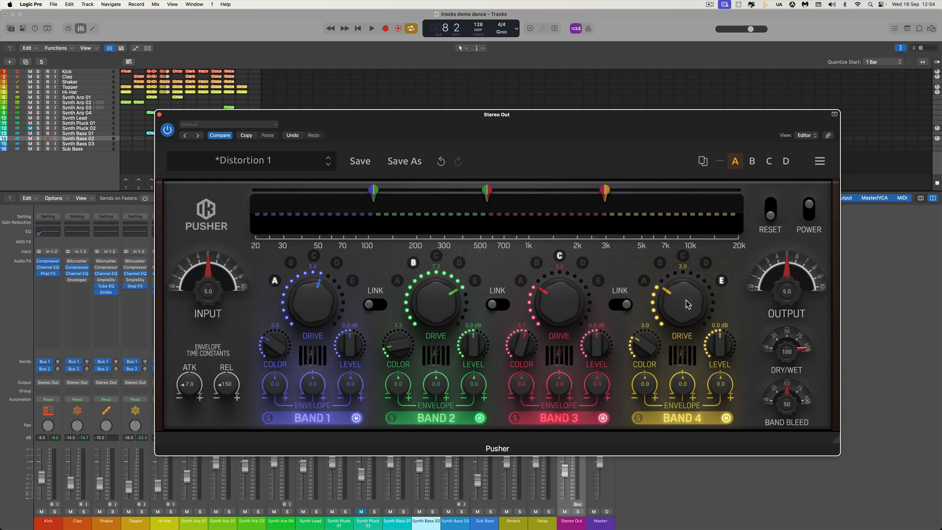
left_click_drag(687, 304, 686, 288)
left_click_drag(656, 340, 651, 336)
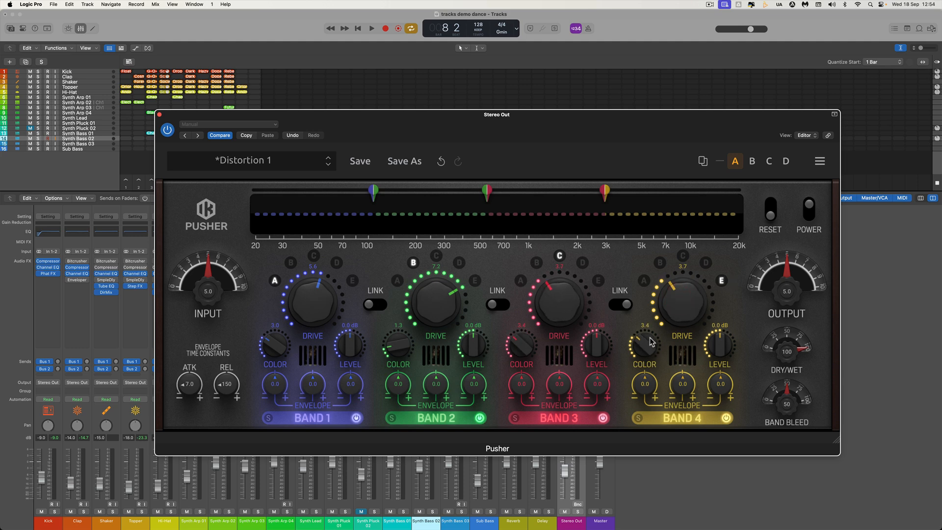
left_click_drag(727, 346, 721, 355)
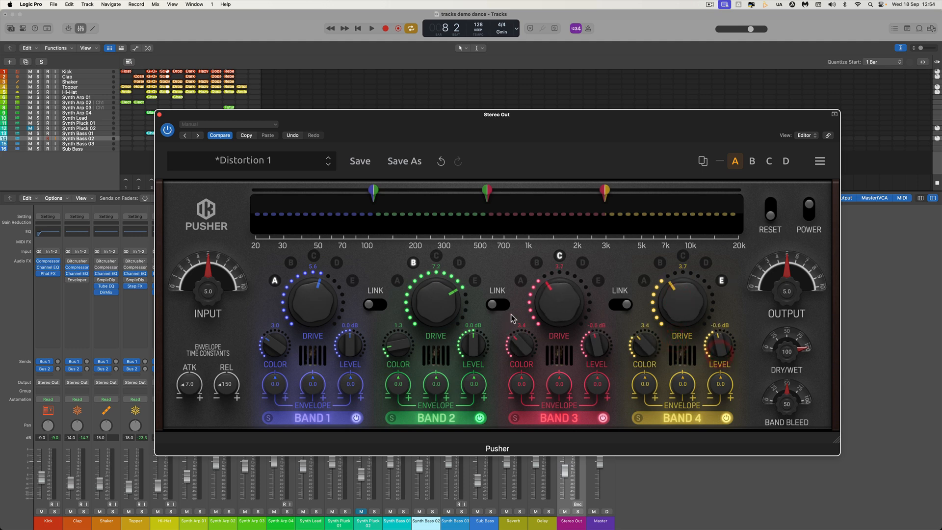
Link Bands 2 and 3, set the linked Drive of Bands 2, 3 and 4 to 6.9, and unlink Bands 2 and 3.
left_click(503, 305)
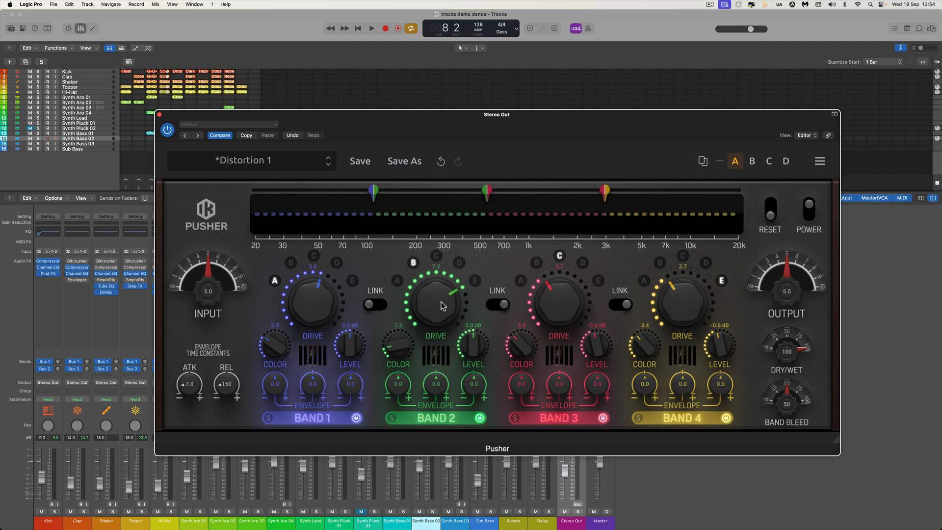
mouse_move(444, 306)
left_mouse_down()
mouse_move(448, 328)
mouse_move(445, 312)
left_mouse_up()
left_click(494, 306)
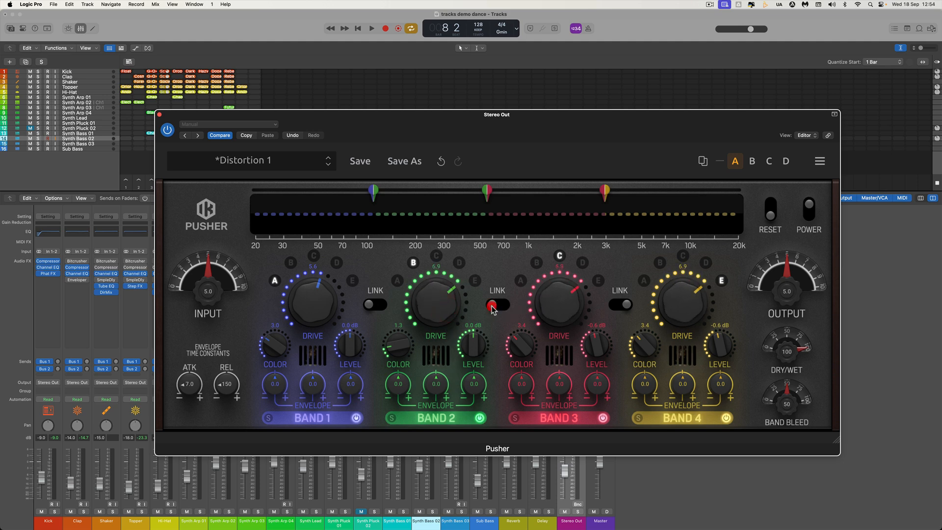
Link Bands 1 and 2 with their Drive at 6.1, and set the linked Drive of Bands 3 and 4 to 6.3.
left_click(381, 305)
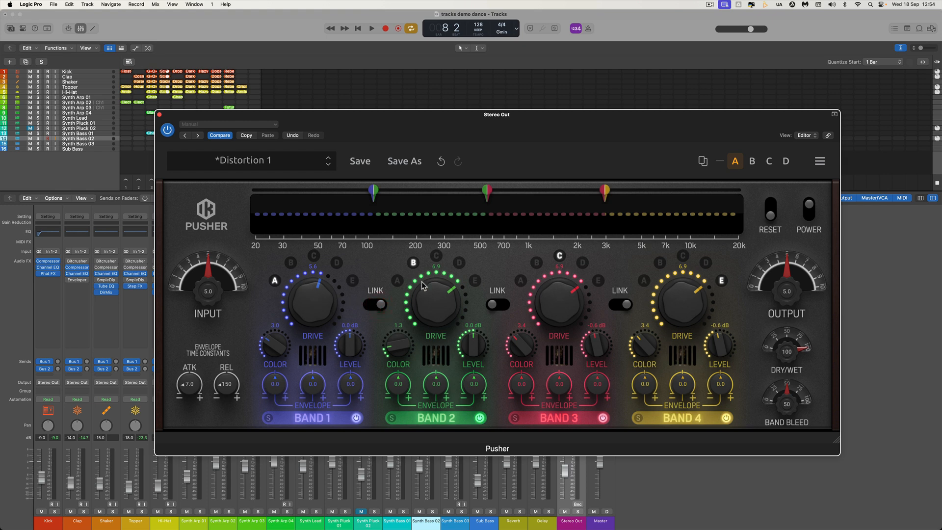
left_click_drag(433, 302, 439, 325)
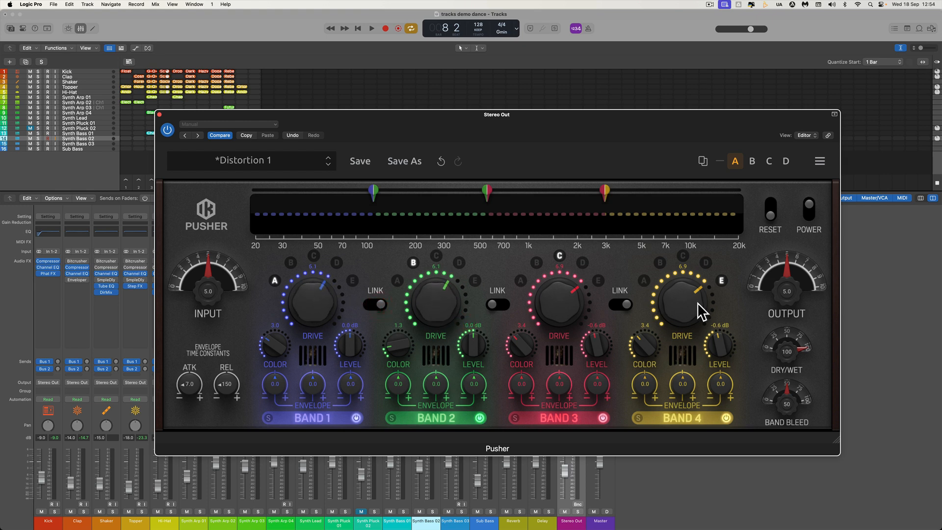
left_click_drag(697, 312, 698, 317)
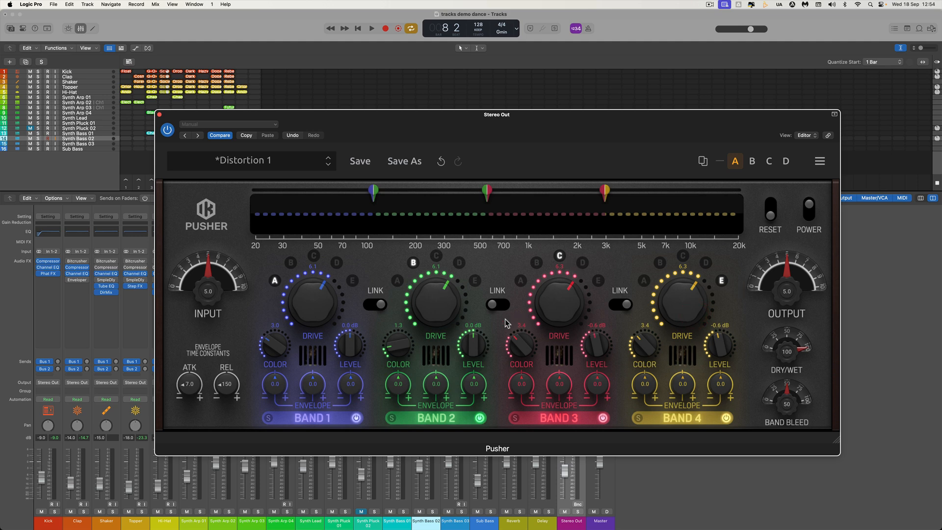
Unlink Bands 3 and 4, link Bands 2 and 3, and set Drive to 5.8 on Band 4 and 4.7 on Bands 1 to 3.
left_click(620, 305)
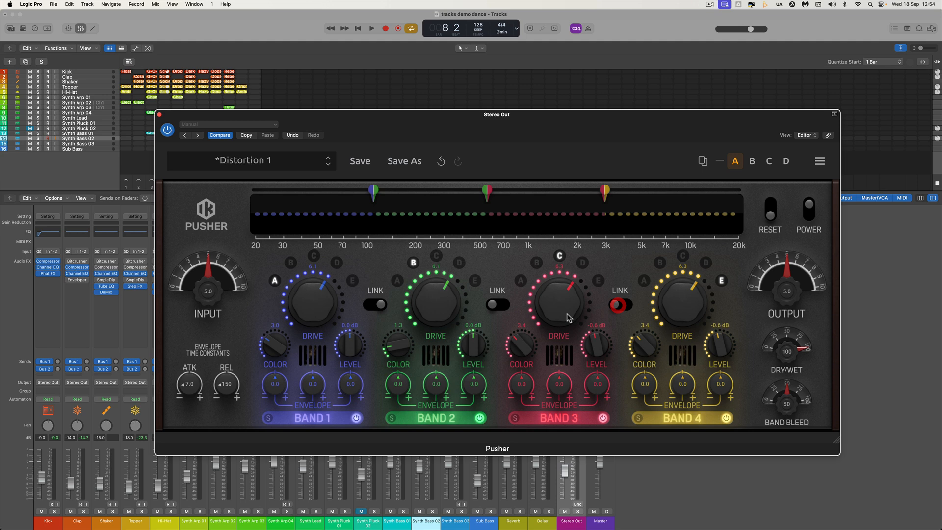
left_click(500, 304)
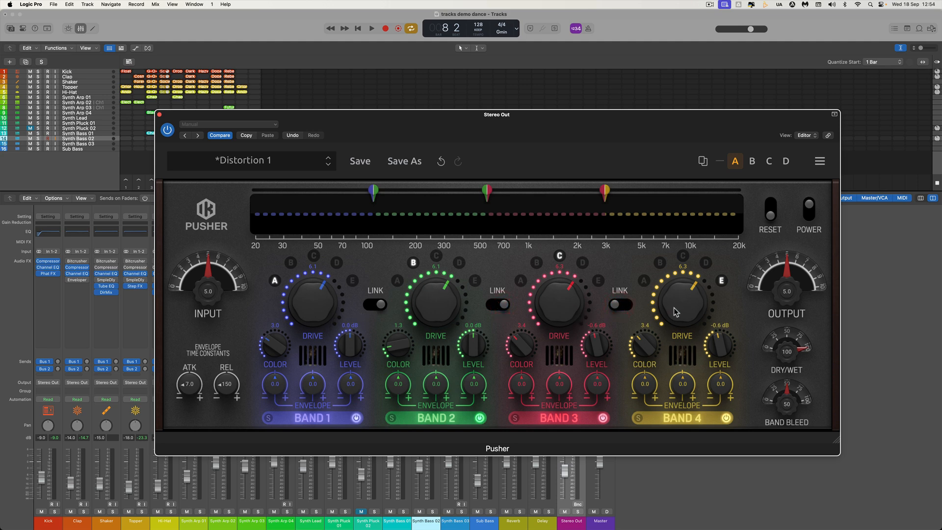
left_click_drag(685, 306, 684, 313)
mouse_move(567, 303)
left_mouse_down()
mouse_move(565, 323)
mouse_move(558, 314)
left_mouse_up()
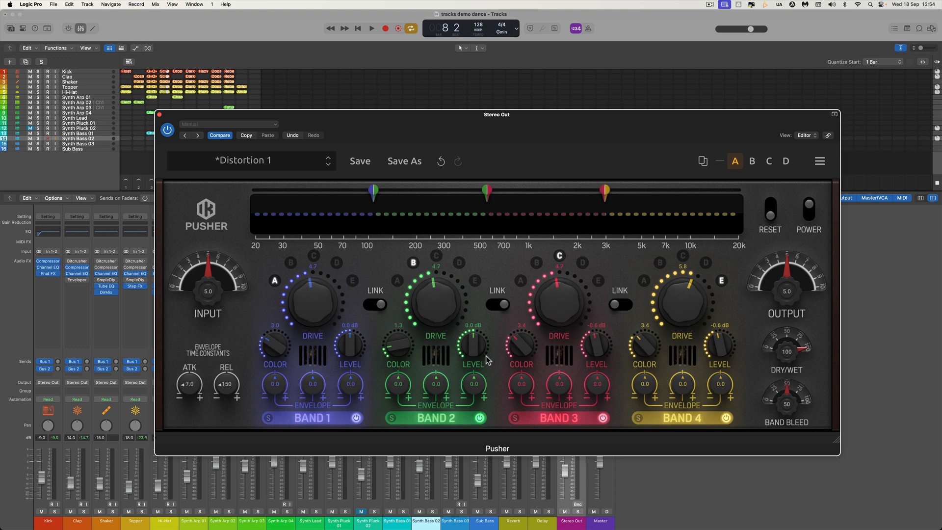
Turn off Bands 1, 3 and 4 so only Band 2 stays active.
left_click(357, 418)
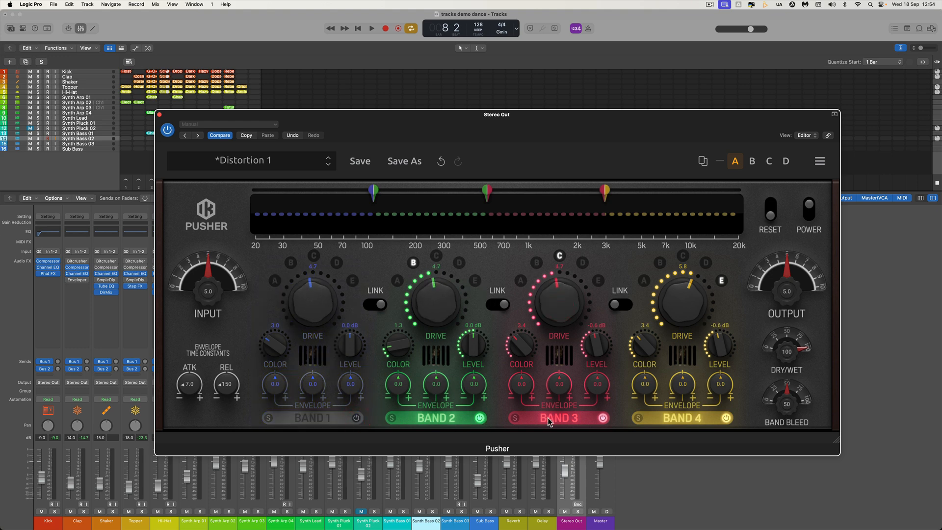
left_click(605, 417)
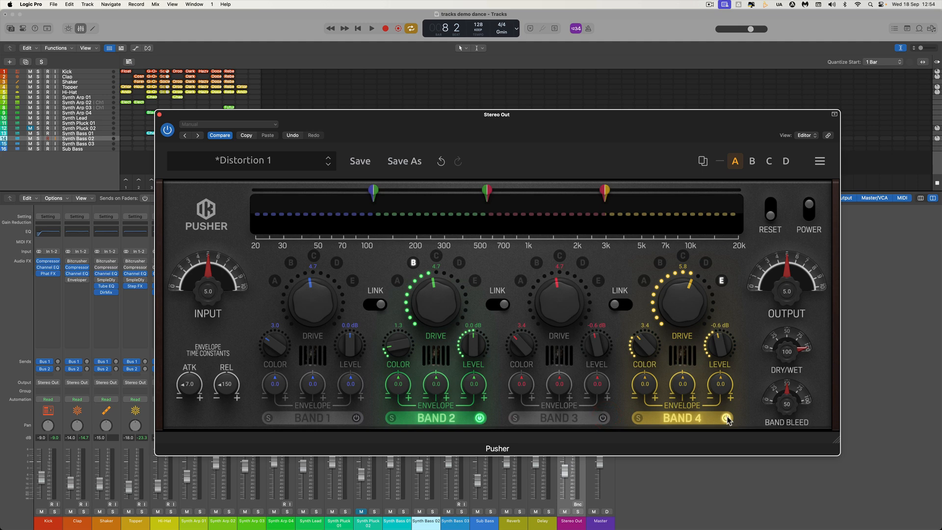
left_click(727, 418)
Assign distortion type C to Band 2 and, during playback, set its Drive to 6.3, Color to 6.0 and Level to 5.6 dB.
left_click_drag(424, 310, 437, 256)
key("space")
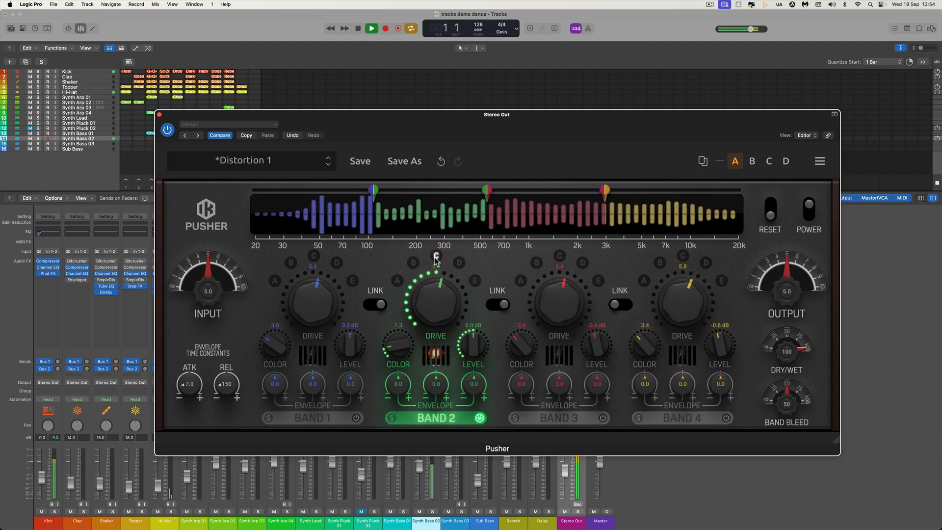
left_click_drag(395, 347, 404, 267)
left_click_drag(468, 338, 456, 283)
left_click_drag(409, 337, 411, 368)
left_click_drag(439, 312, 440, 294)
left_click_drag(471, 353, 472, 342)
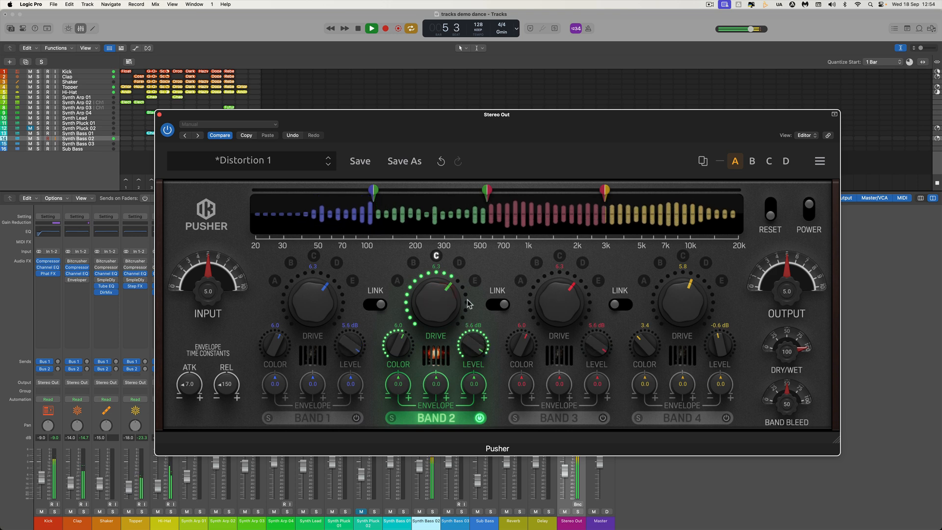
Unlink Band 2 from Bands 1 and 3, lower its Level to 4.7 dB and stop playback.
left_click(493, 307)
left_click(389, 309)
mouse_move(465, 347)
left_mouse_down()
mouse_move(465, 376)
mouse_move(461, 361)
left_mouse_up()
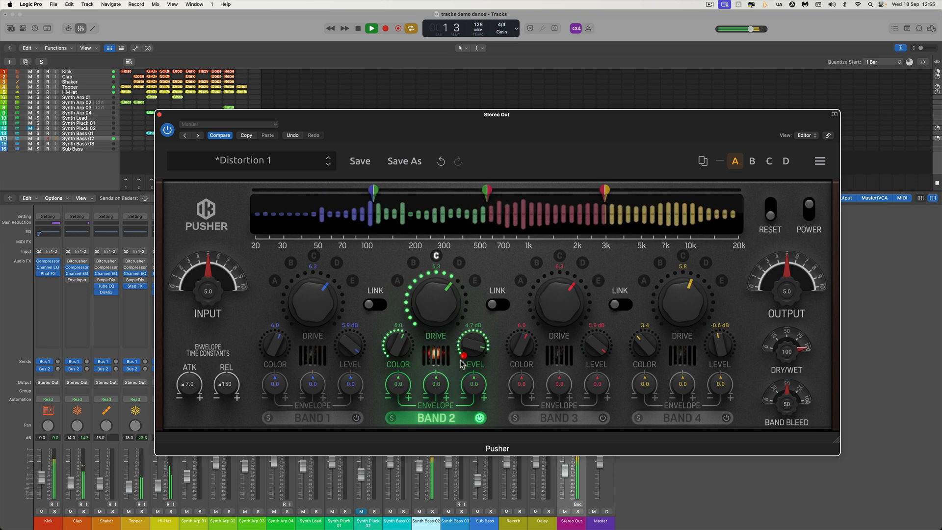
key("space")
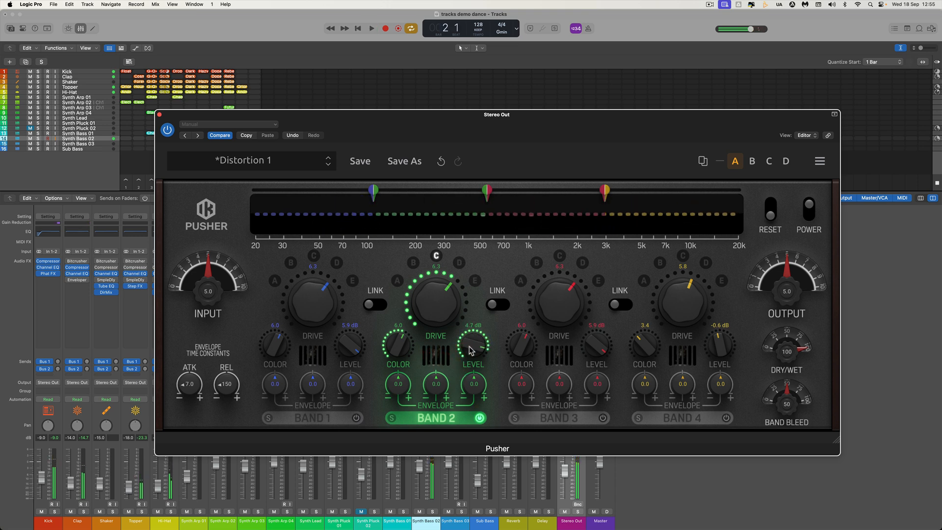
Raise Band 2's Color to 8.9 and, with playback running, its Drive to 7.7.
left_click_drag(398, 346, 398, 334)
key("space")
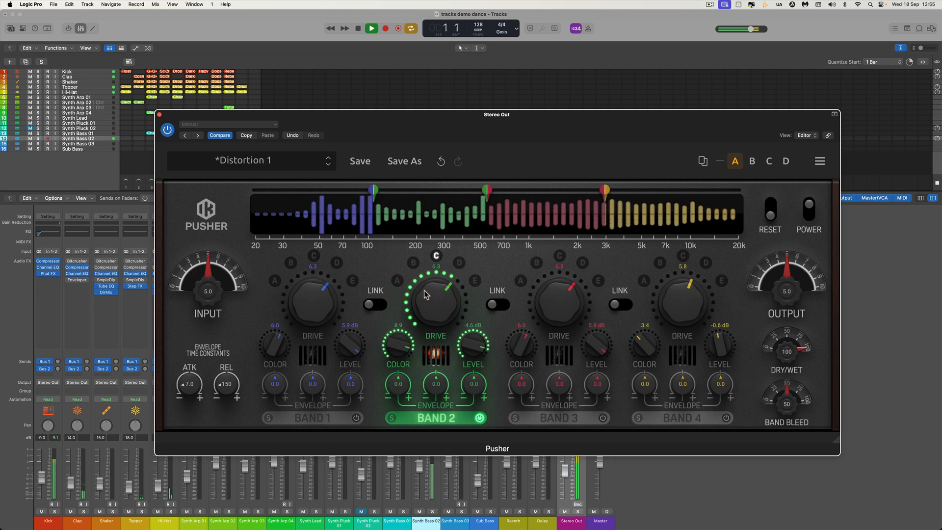
left_click_drag(433, 296, 456, 271)
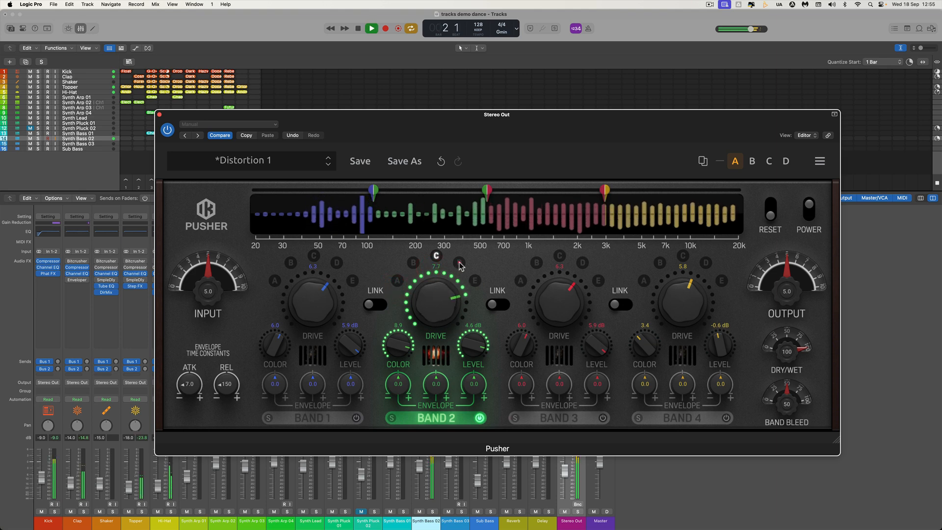
Audition distortion types D, E and B on Band 2, lower its Color to 1.7 and return it to type C.
left_click(459, 263)
left_click(474, 280)
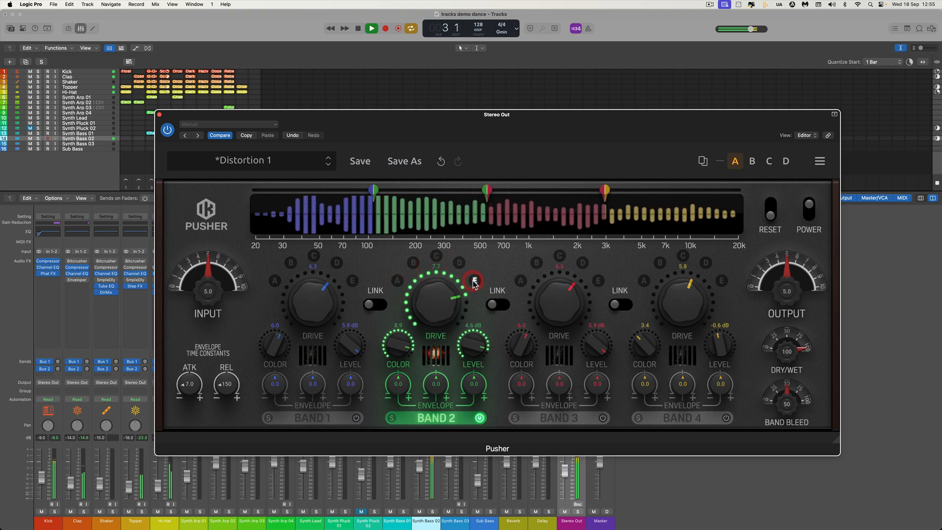
left_click(414, 262)
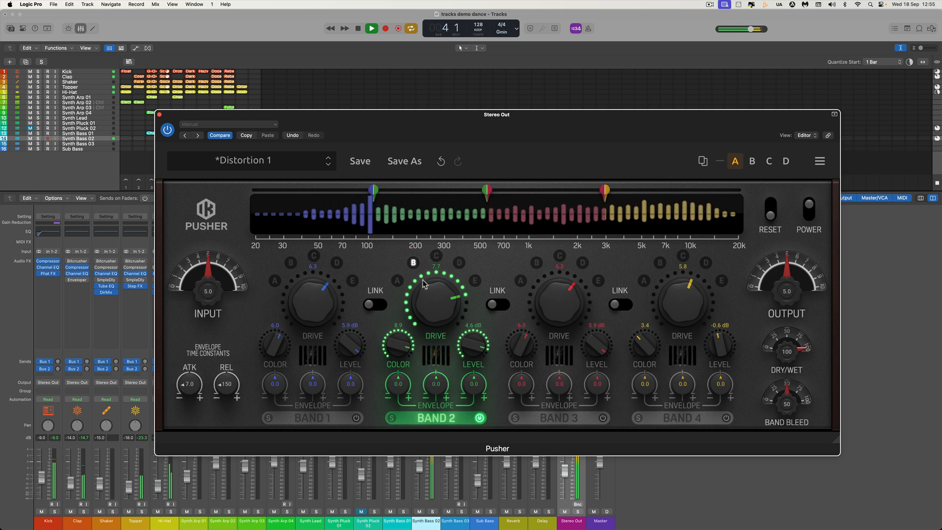
left_click_drag(398, 344, 438, 484)
left_click(436, 256)
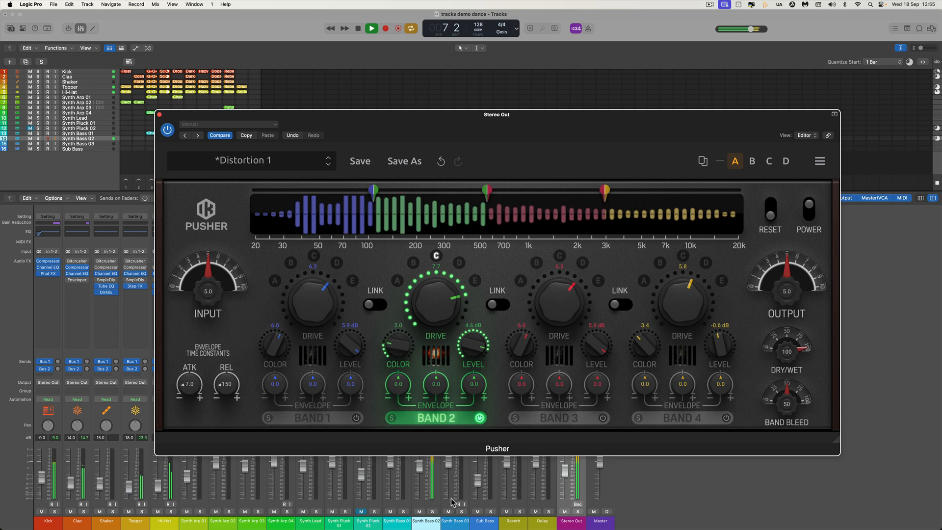
key("space")
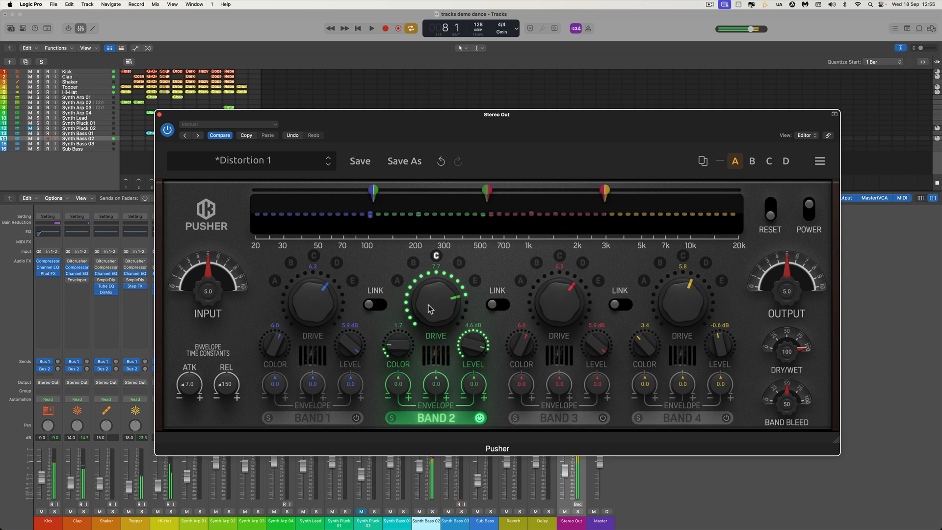
Set Band 2's Drive to 7.5 and Color to 0.1, with its crossovers at about 230 Hz and 1 kHz, and audition the sound.
left_click_drag(431, 305, 432, 307)
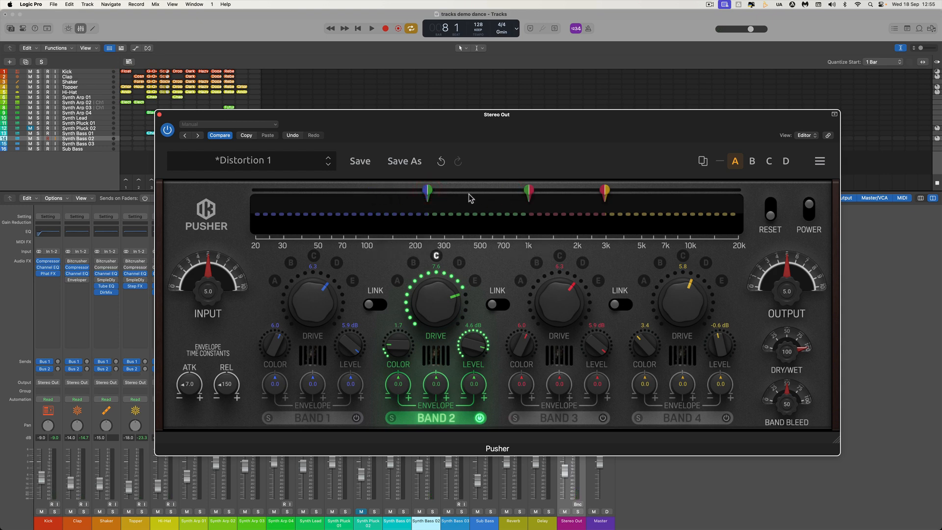
key("space")
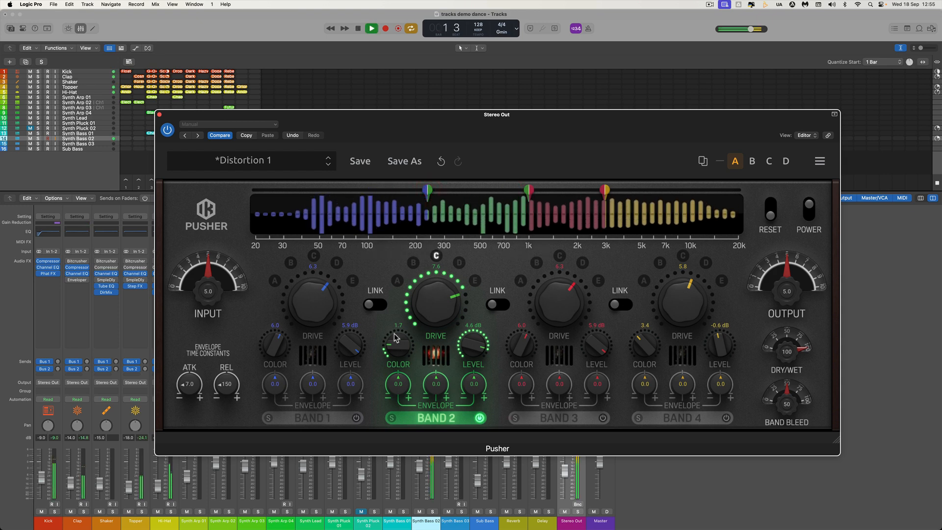
left_click_drag(395, 337, 380, 372)
key("space")
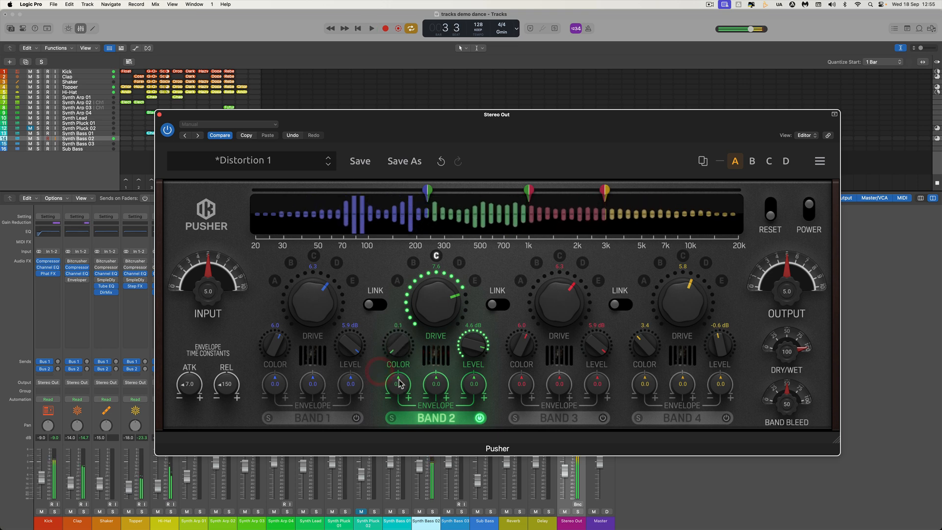
key("space")
key("space")
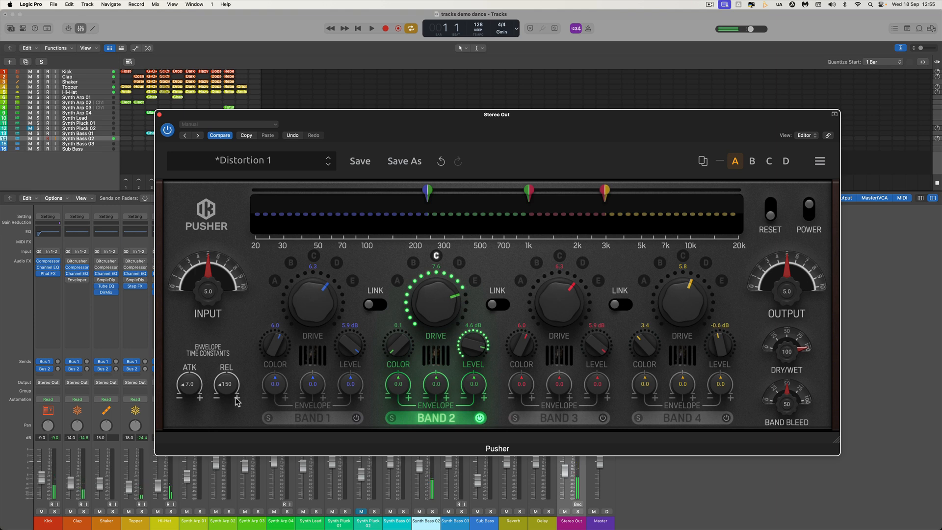
Set the envelope attack to 30.4 and release to 122, and raise Band 2's Color envelope amount to 0.7 during playback.
left_click_drag(197, 391, 193, 364)
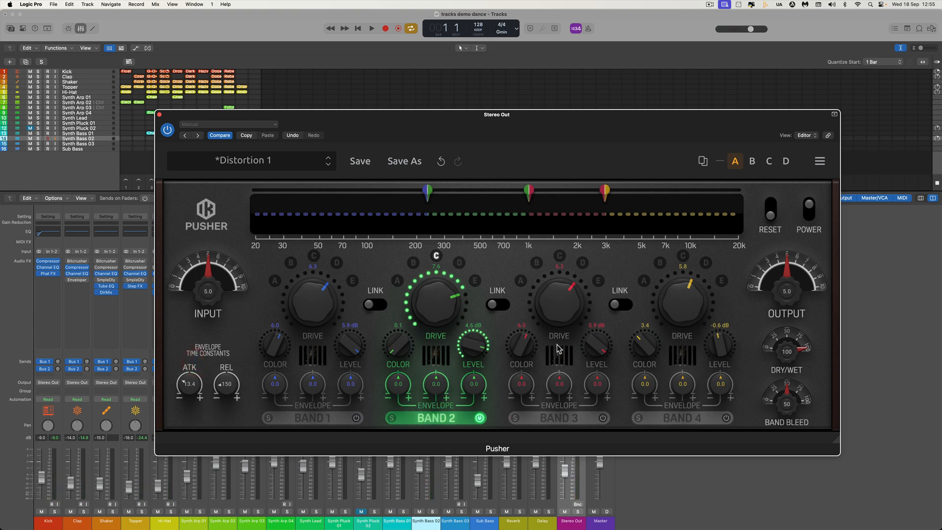
left_click_drag(195, 391, 189, 350)
key("space")
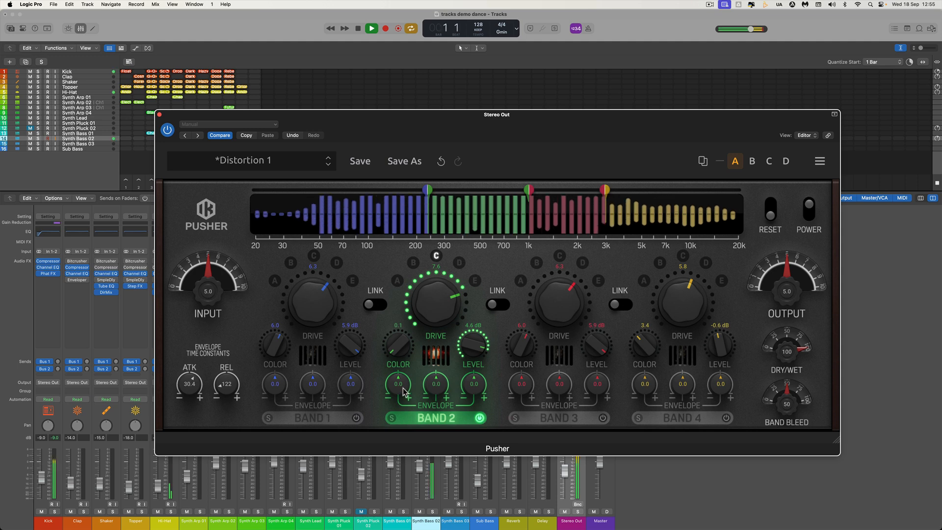
left_click_drag(399, 386, 394, 325)
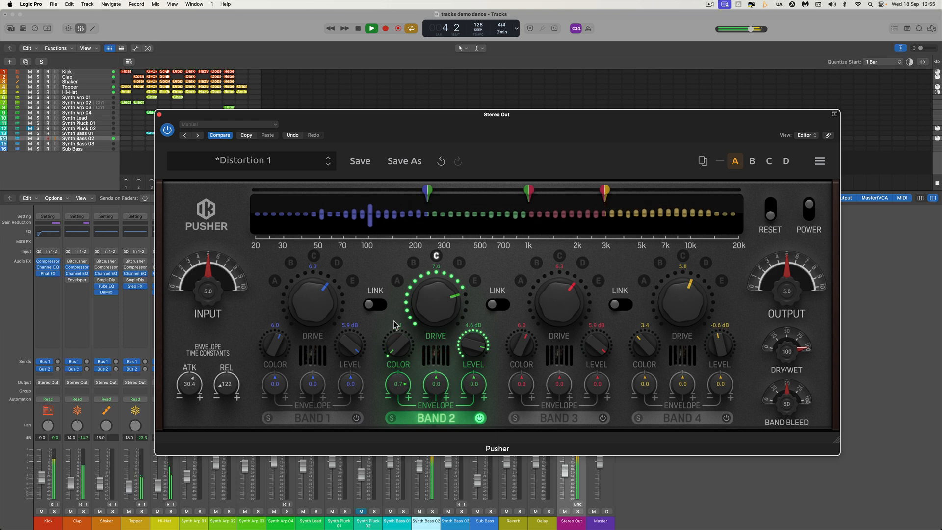
key("space")
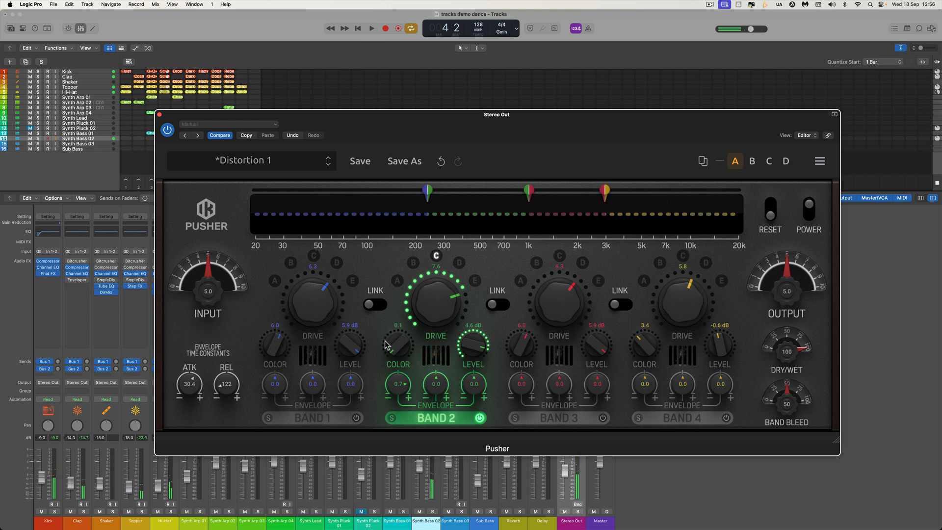
Set the envelope attack to 30.3 and release to 826, auditioning releases of 422 and 829 on the way, and restart playback.
left_click_drag(190, 384, 191, 380)
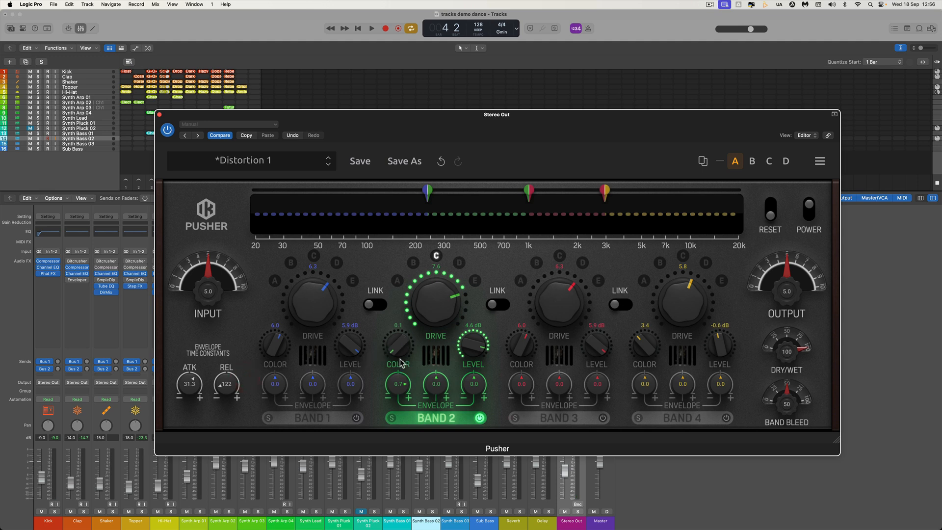
key("space")
key("space")
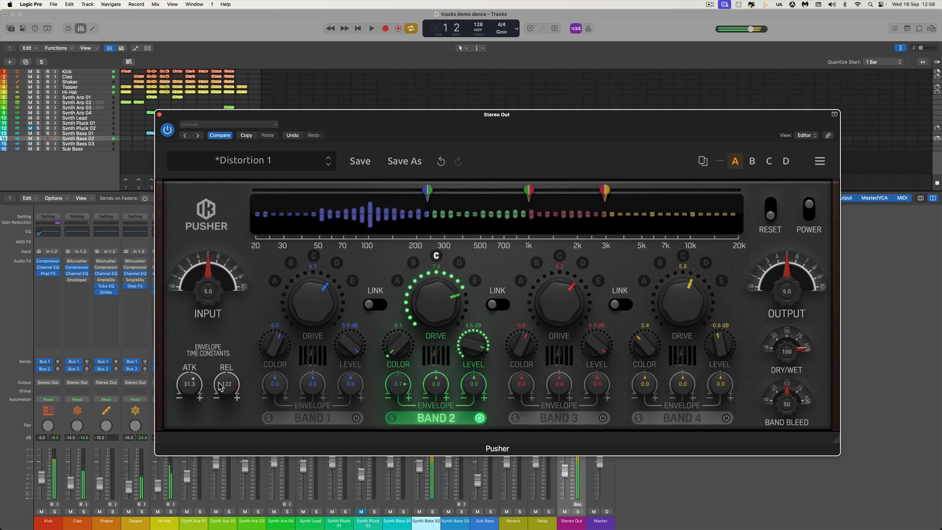
left_click_drag(226, 385, 265, 337)
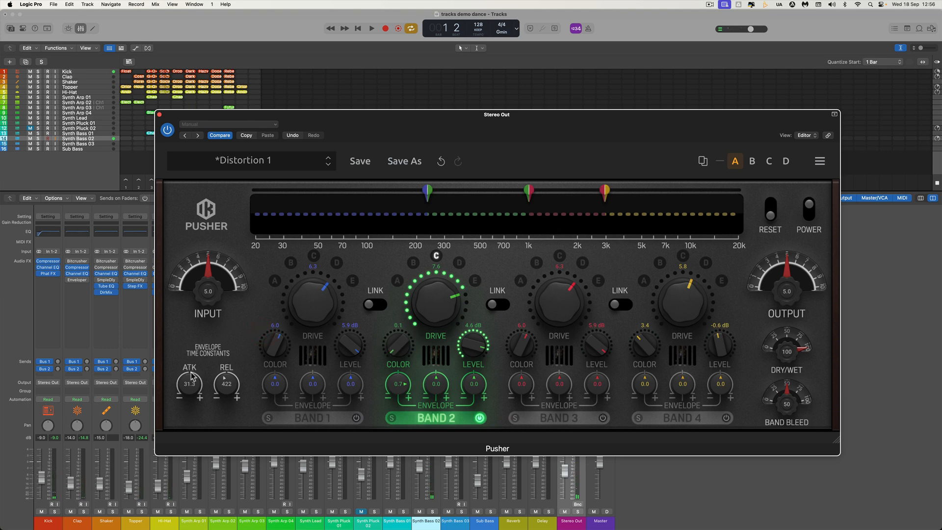
key("space")
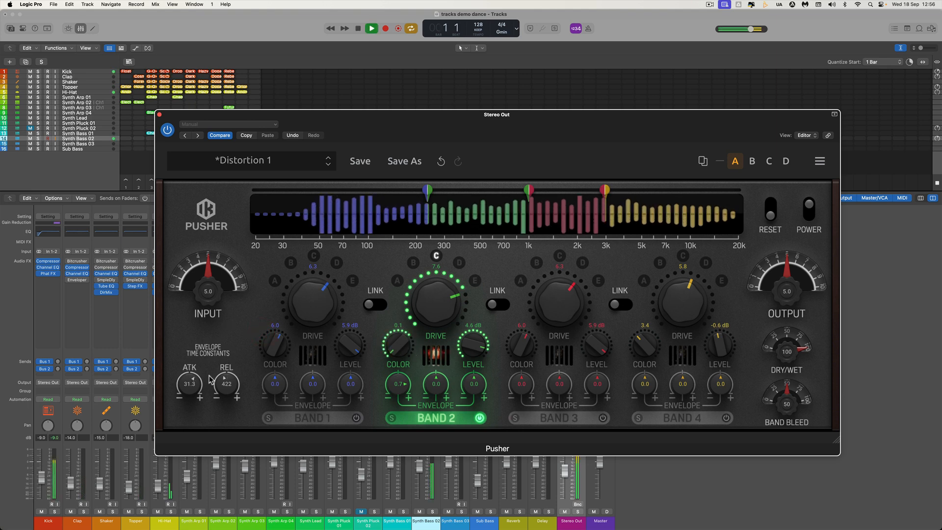
left_click_drag(219, 386, 228, 350)
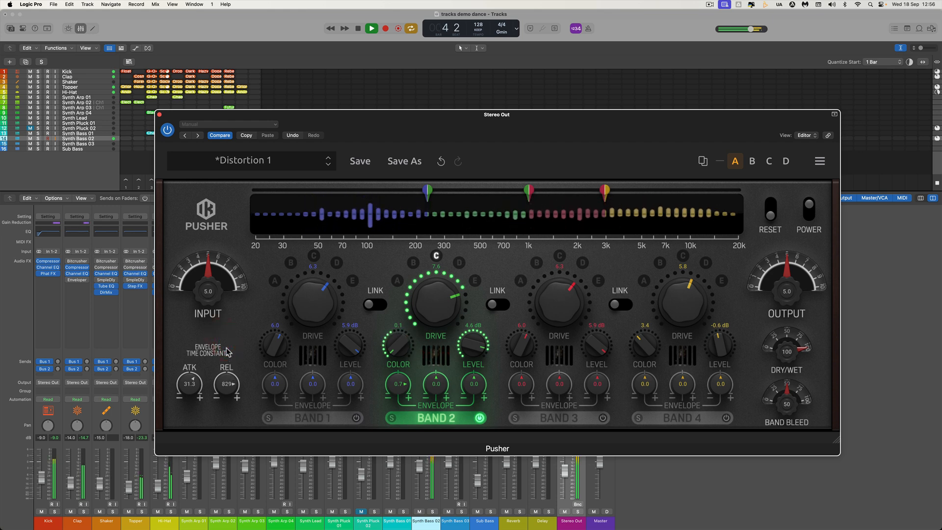
key("space")
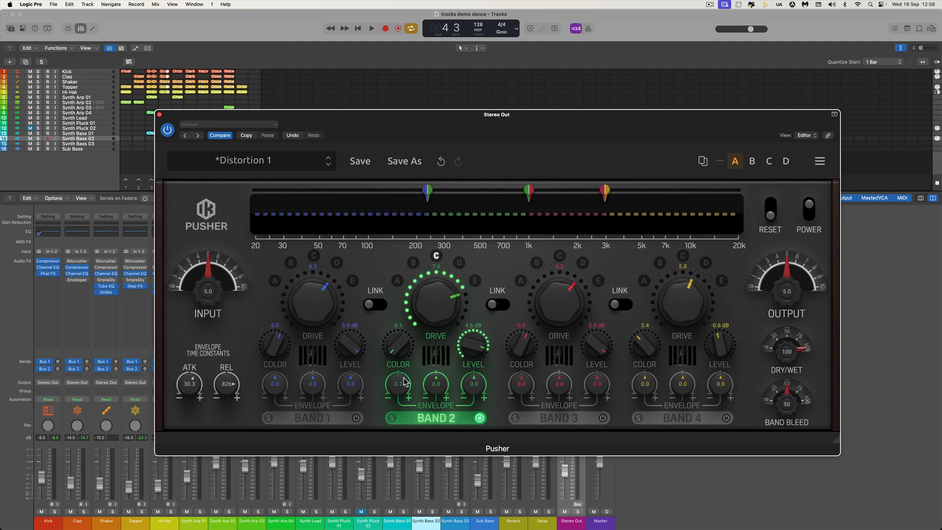
key("space")
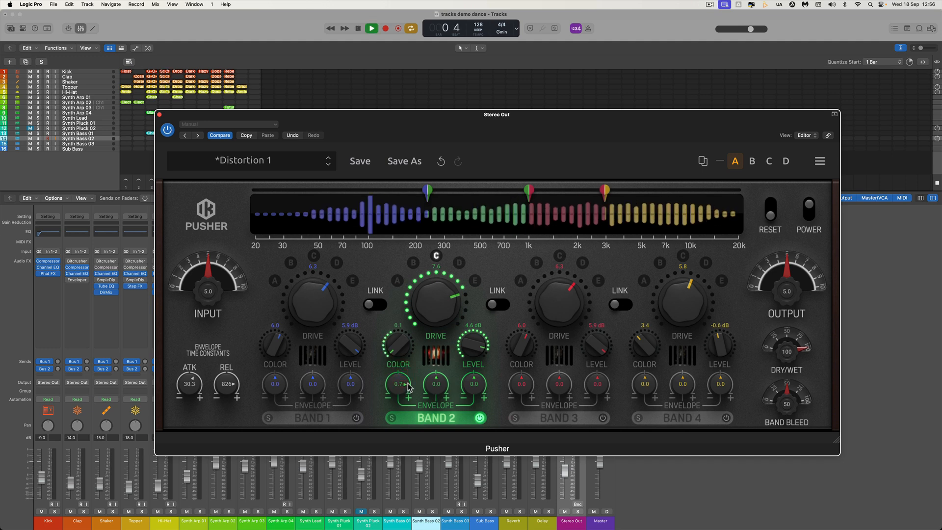
Set Band 2's Color to 8.5 and its Color envelope amount to -0.7, auditioning the inverted envelope during playback.
key("space")
left_click_drag(400, 355, 380, 189)
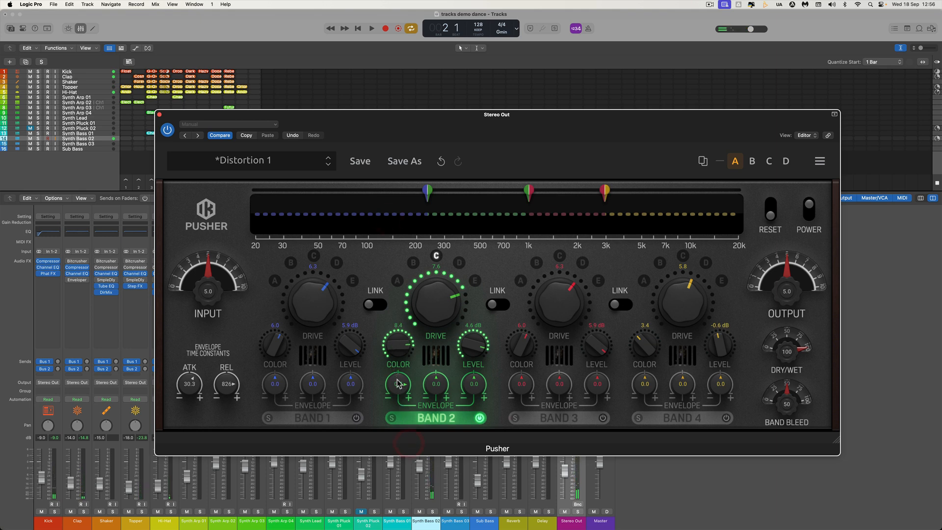
key("space")
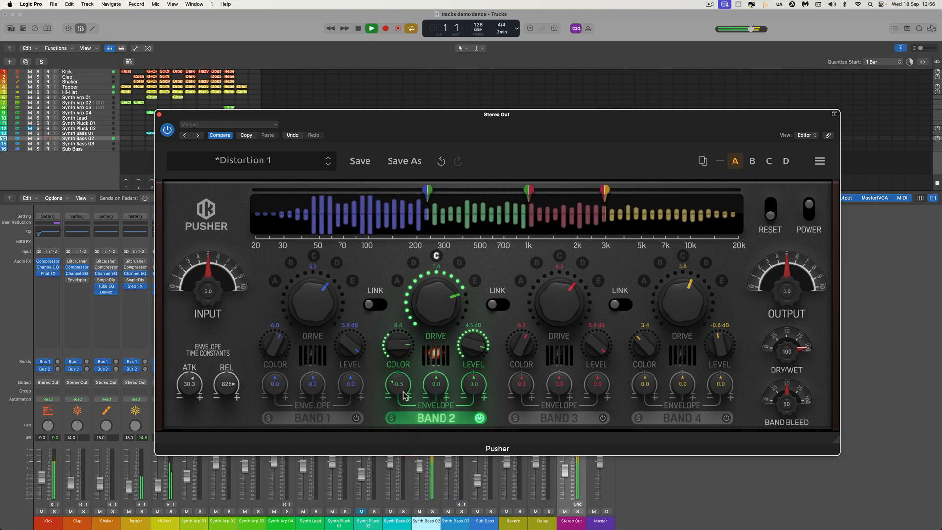
left_click_drag(399, 385, 405, 407)
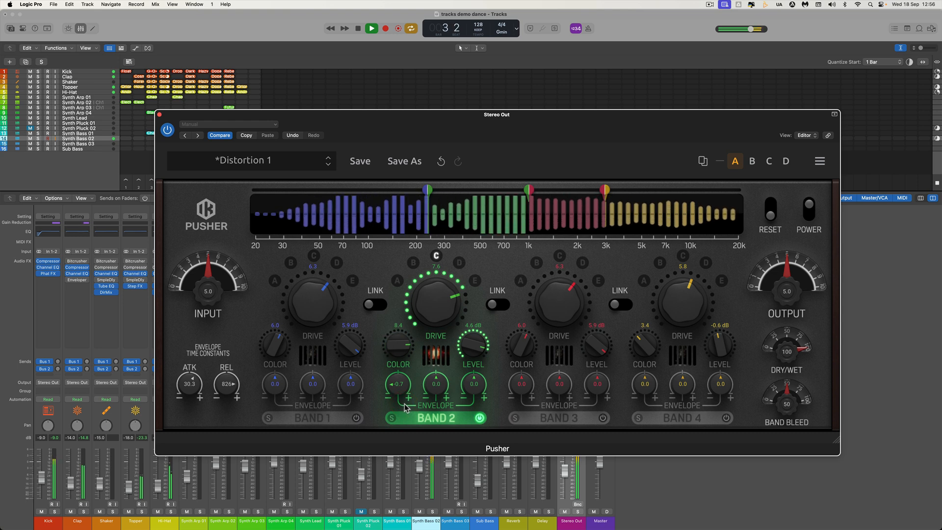
key("space")
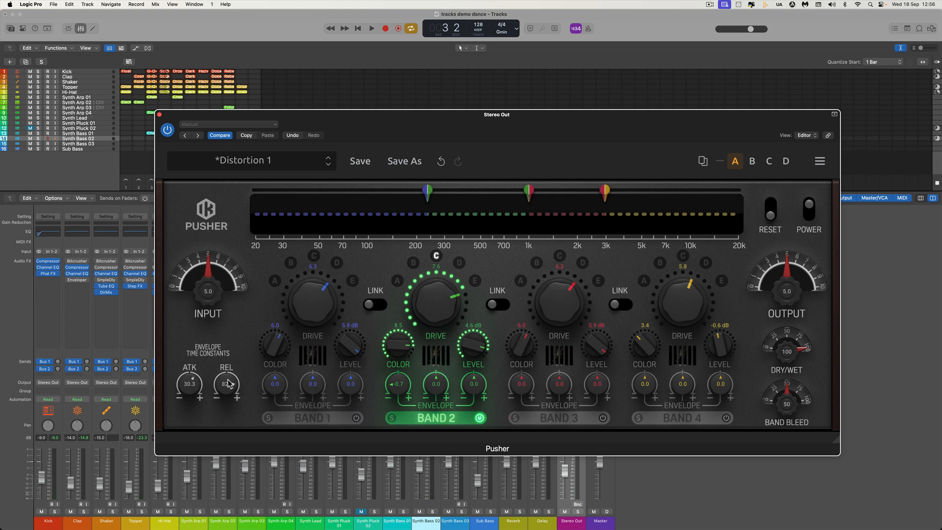
Set the envelope release to 568 and play the track to audition it.
left_click_drag(222, 377, 229, 407)
key("space")
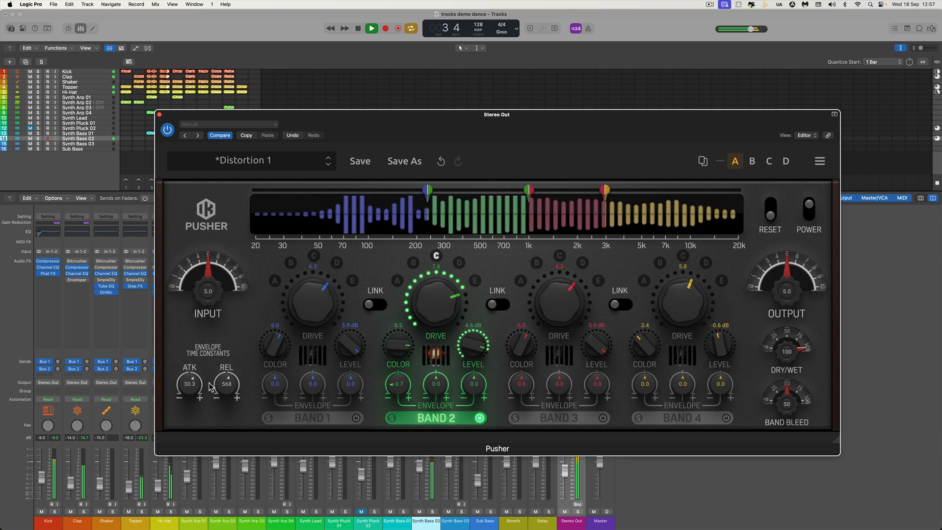
key("space")
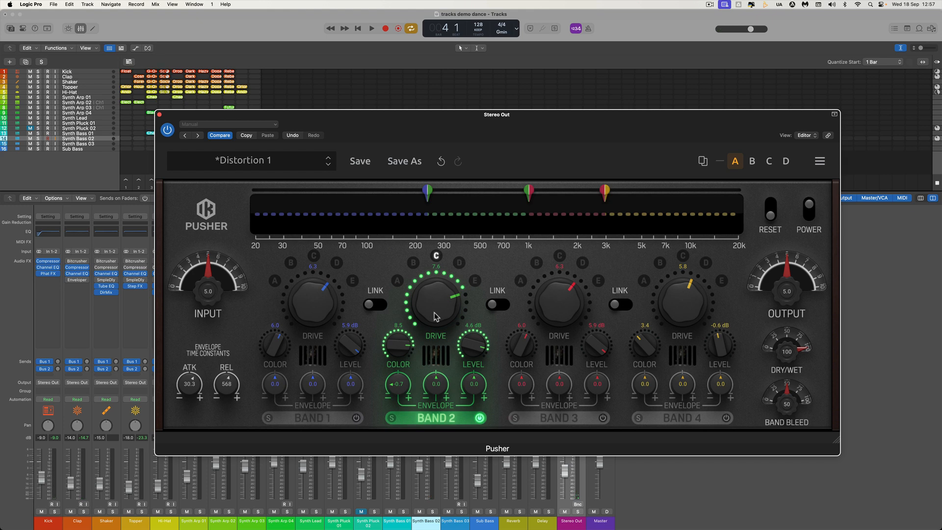
Move Band 2's lower crossover to about 90 Hz and its upper crossover to about 500 Hz.
left_click_drag(429, 191, 407, 192)
left_click_drag(529, 192, 482, 193)
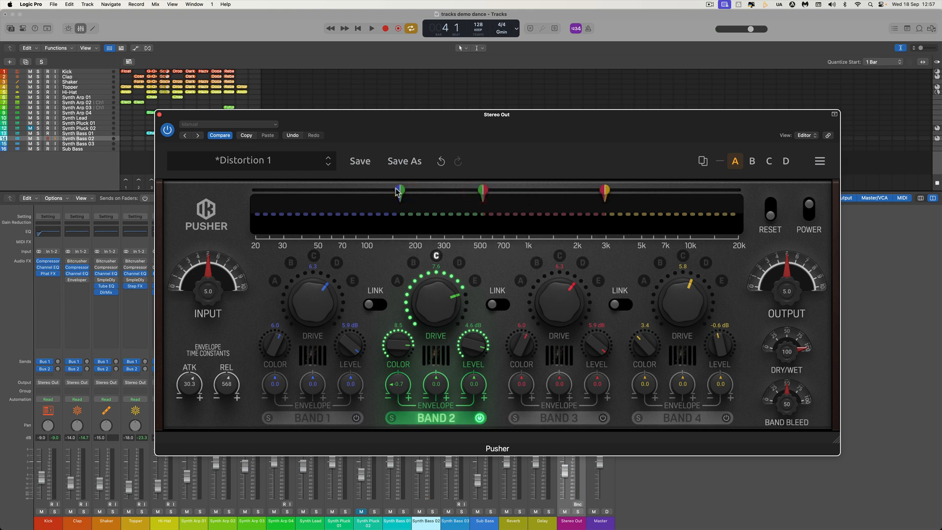
left_click_drag(397, 192, 359, 194)
Load the Old Radio preset, trying Snare and Hat Enhancer on the way, and audition it briefly.
left_click(251, 166)
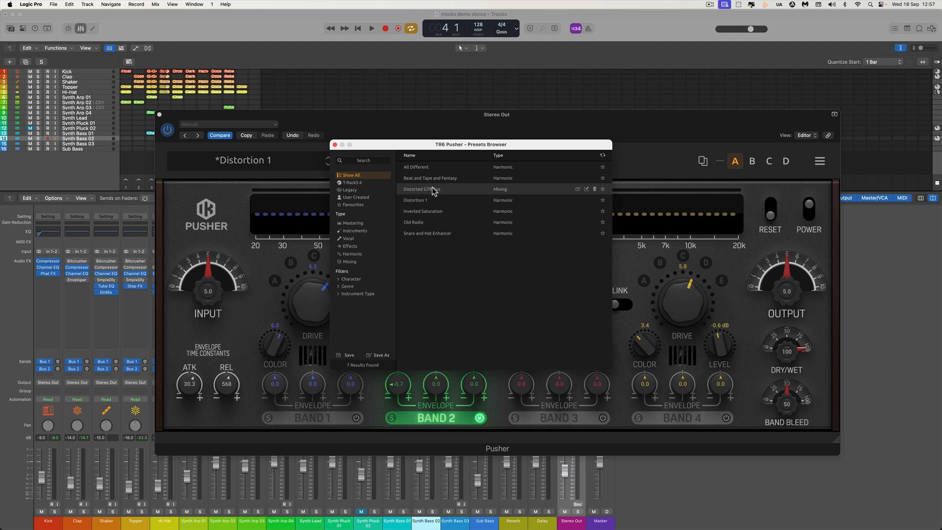
left_click(435, 234)
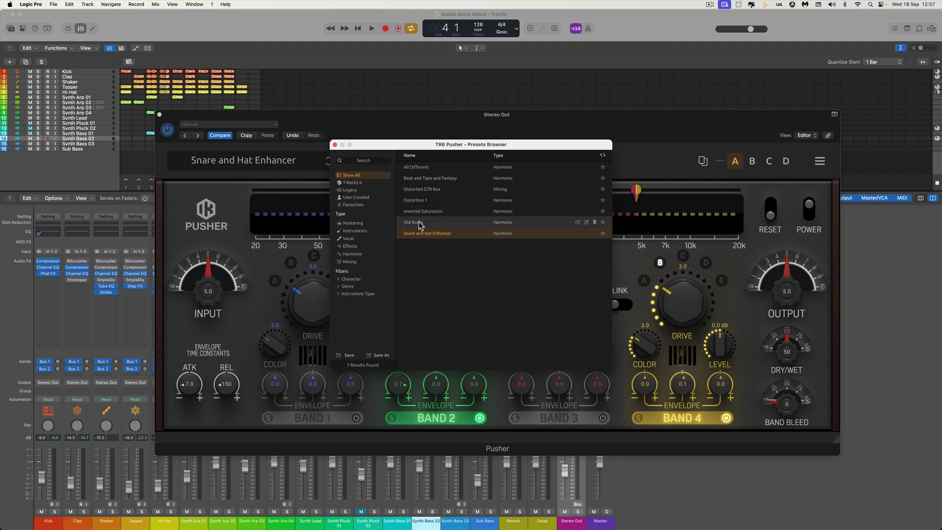
left_click(421, 222)
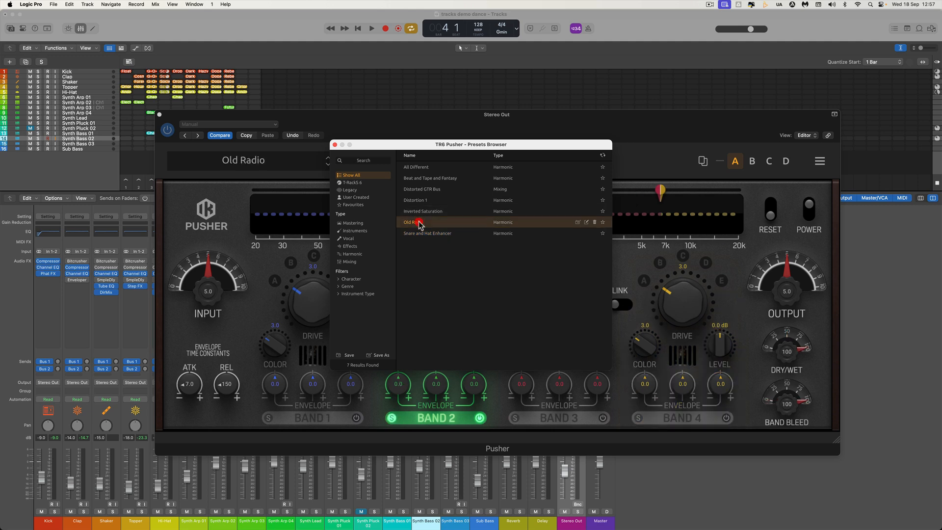
left_click(334, 144)
key("space")
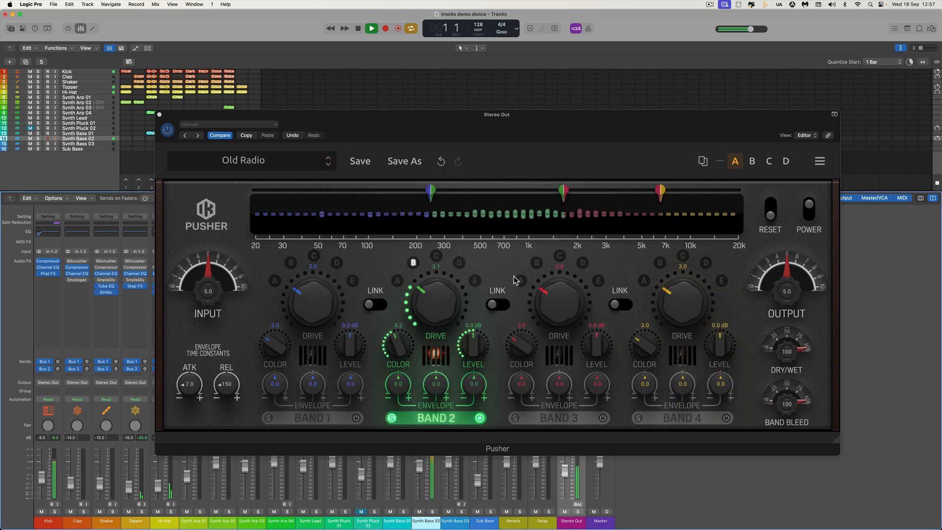
key("space")
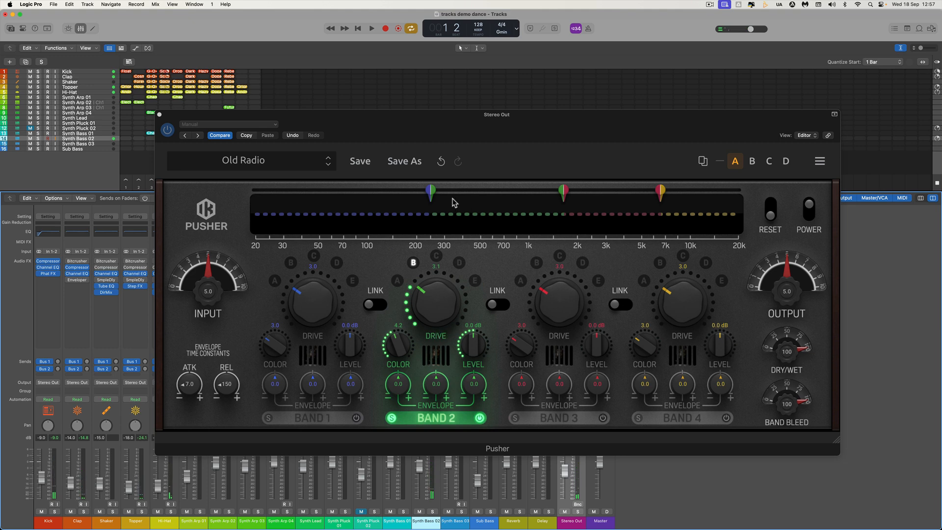
Check Band 2's lower and upper crossover points in Old Radio and play the track again.
left_click(432, 196)
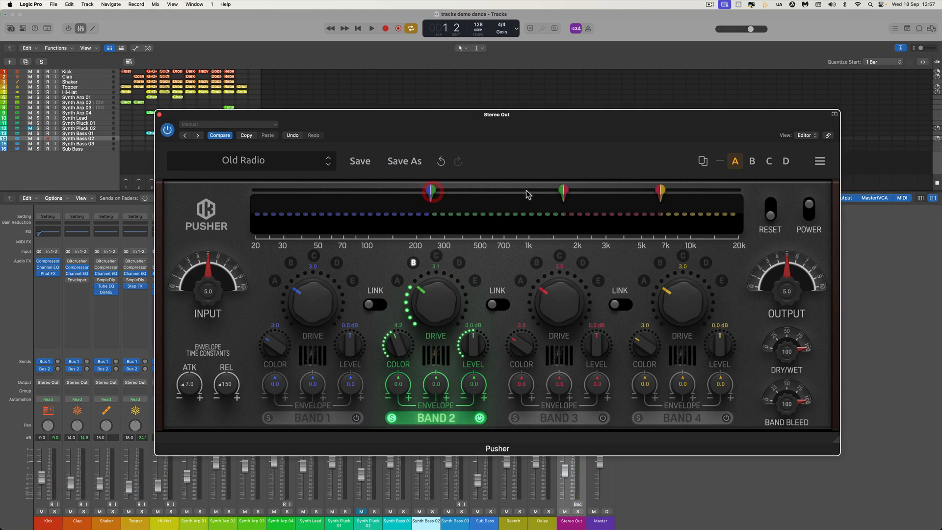
left_click(564, 194)
key("space")
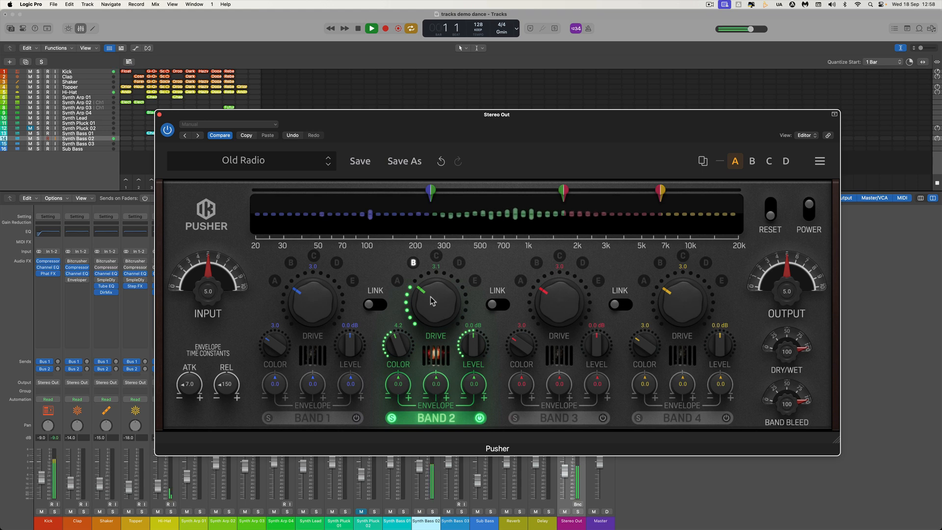
key("space")
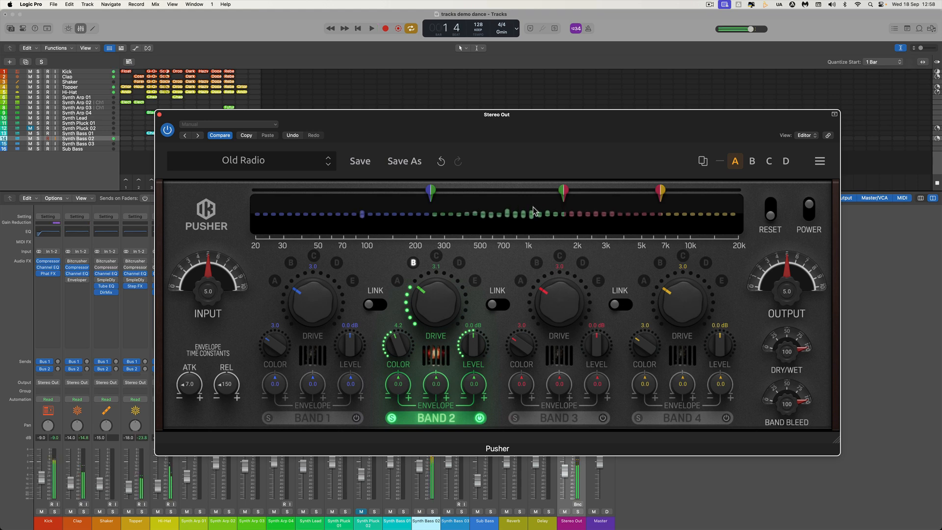
Load the Snare and Hat Enhancer preset and close the presets browser.
left_click(268, 163)
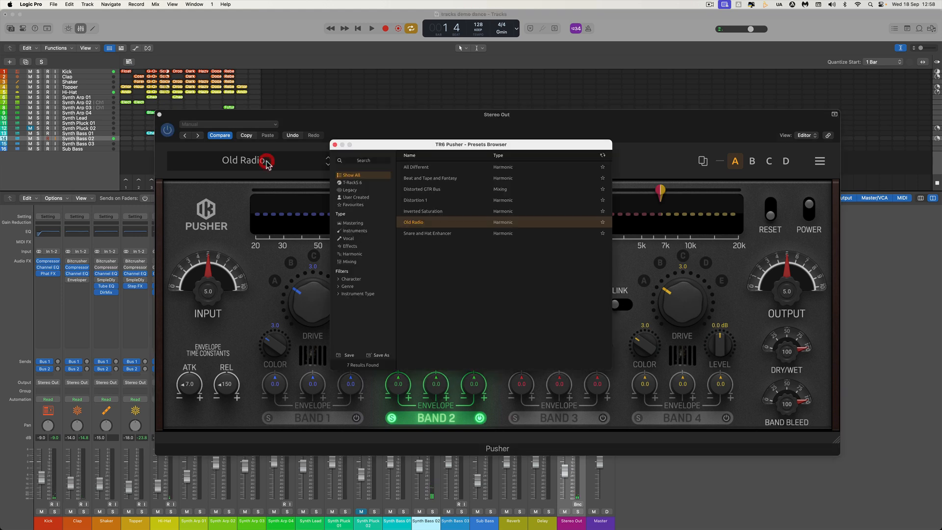
left_click(425, 234)
left_click(335, 144)
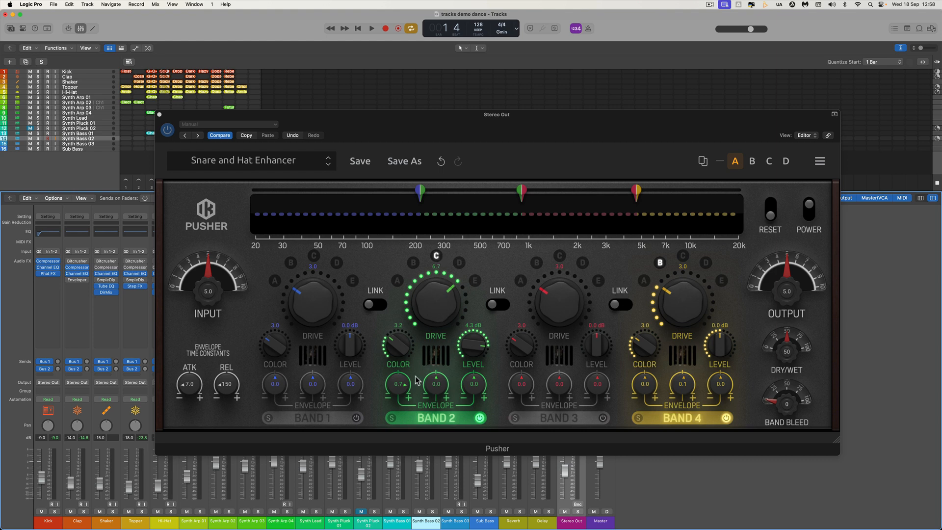
Check the crossover points of Snare and Hat Enhancer and audition the preset on the track.
left_click(421, 191)
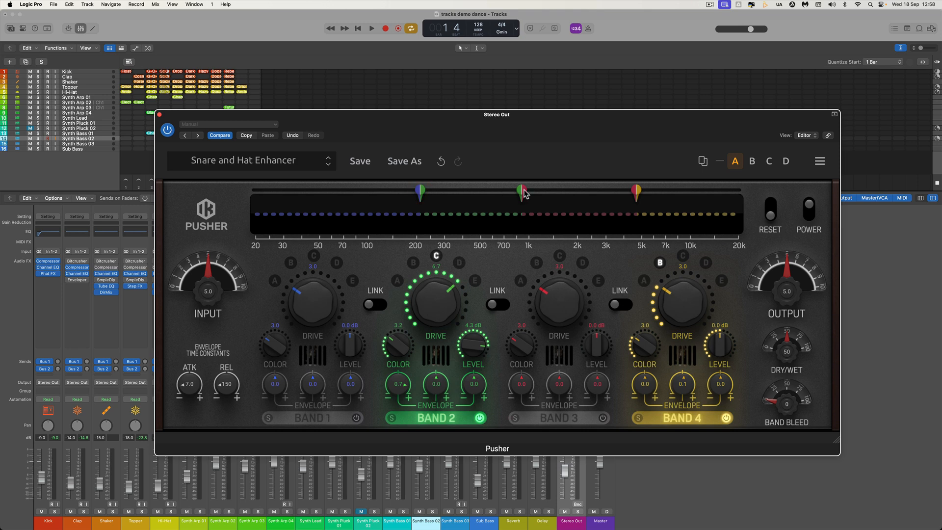
mouse_move(524, 193)
mouse_move(637, 193)
left_click(522, 191)
key("space")
key("space")
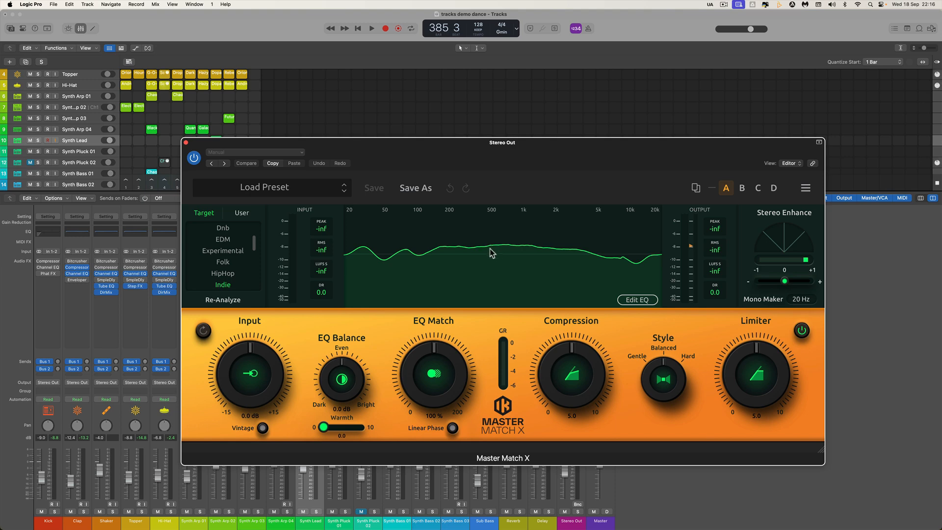
Close Master Match X, open the Stereo Out channel's T-RackS 6 insert and reposition its window slightly.
left_click(185, 143)
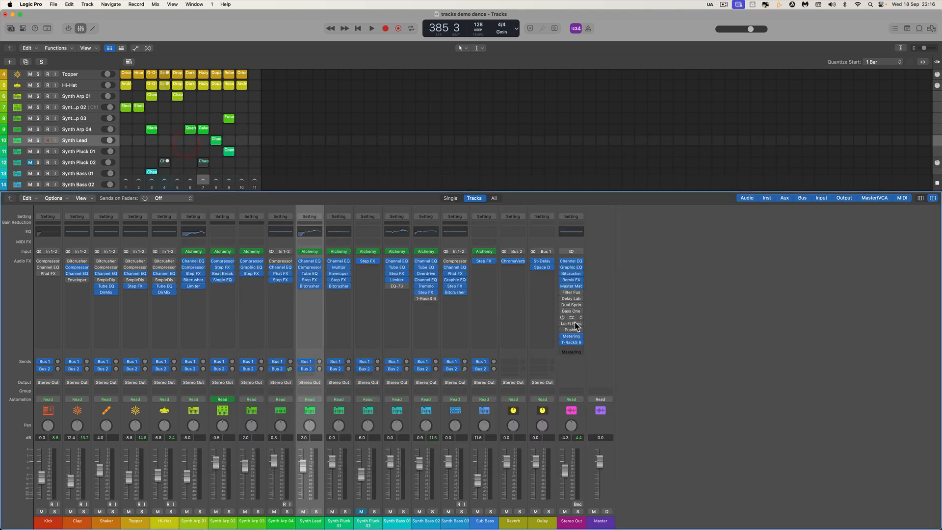
left_click(571, 343)
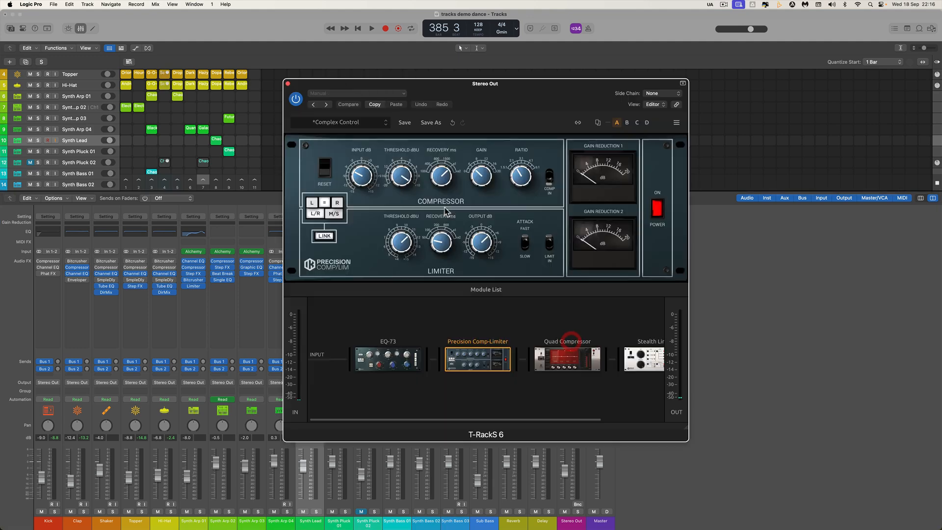
left_click_drag(465, 93, 468, 93)
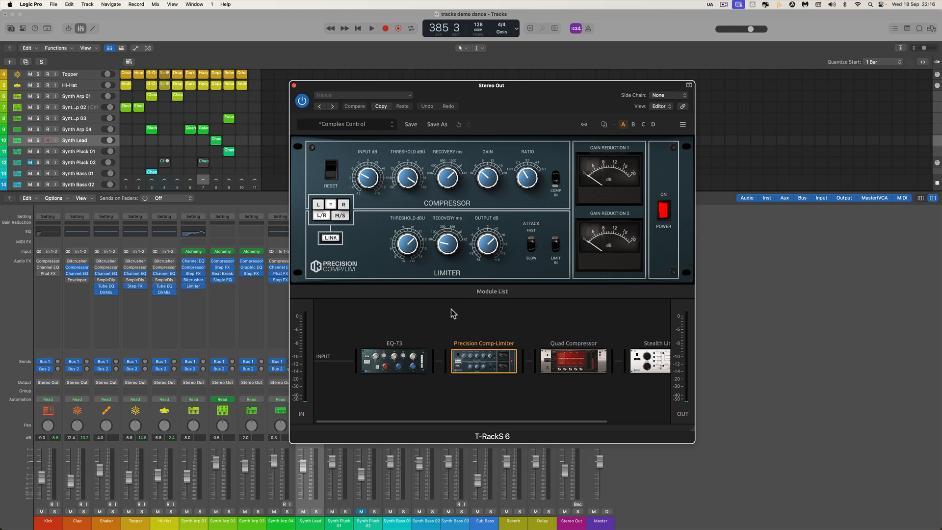
Examine the T-RackS 6 chain of EQ-73, Precision Comp-Limiter, Quad Compressor and the stealth limiter, and close the plug-in window.
mouse_move(384, 354)
mouse_move(504, 363)
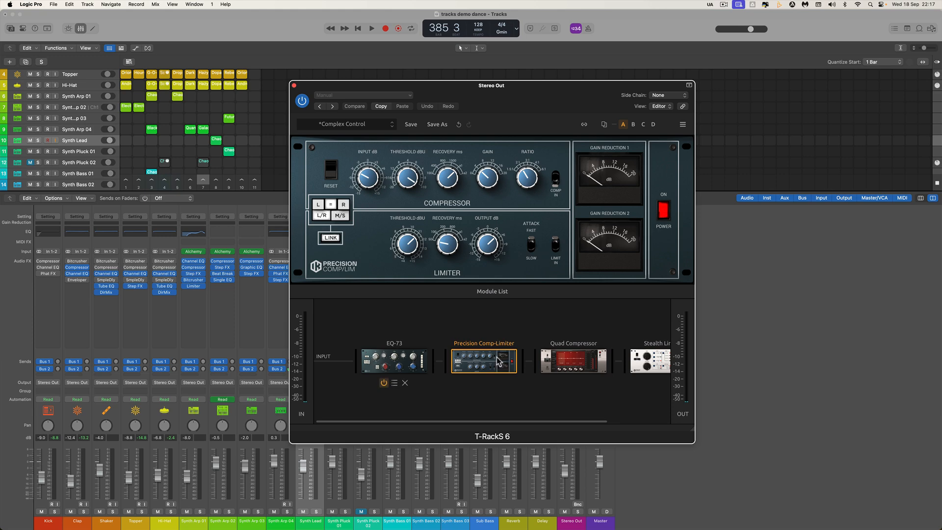
mouse_move(605, 362)
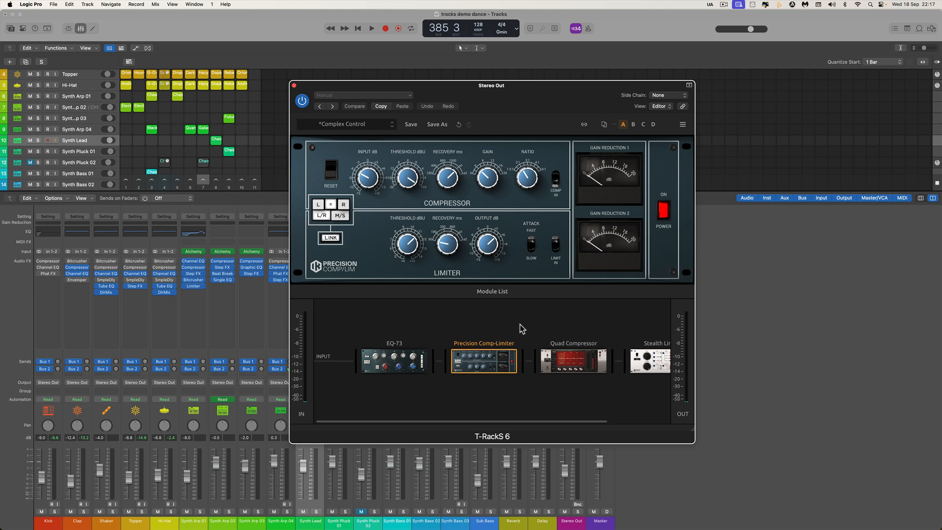
scroll(521, 329, "right", 1)
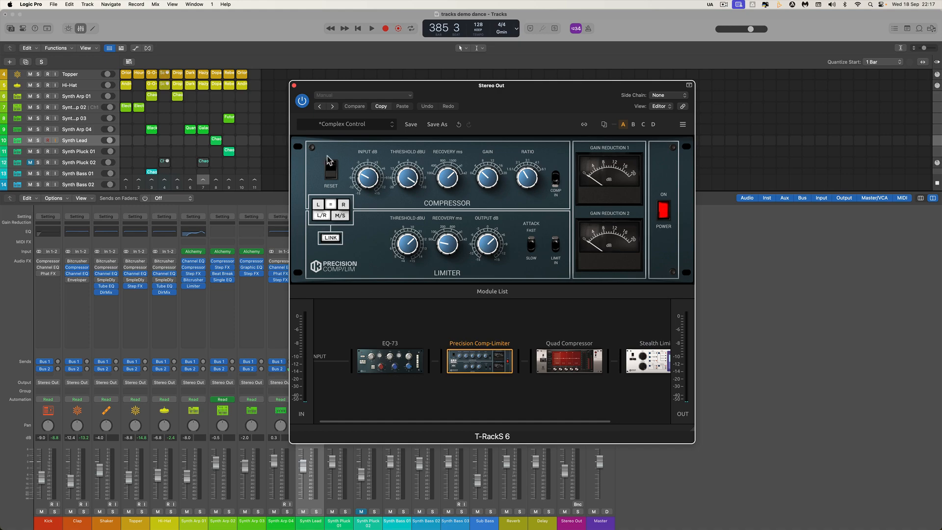
left_click(293, 86)
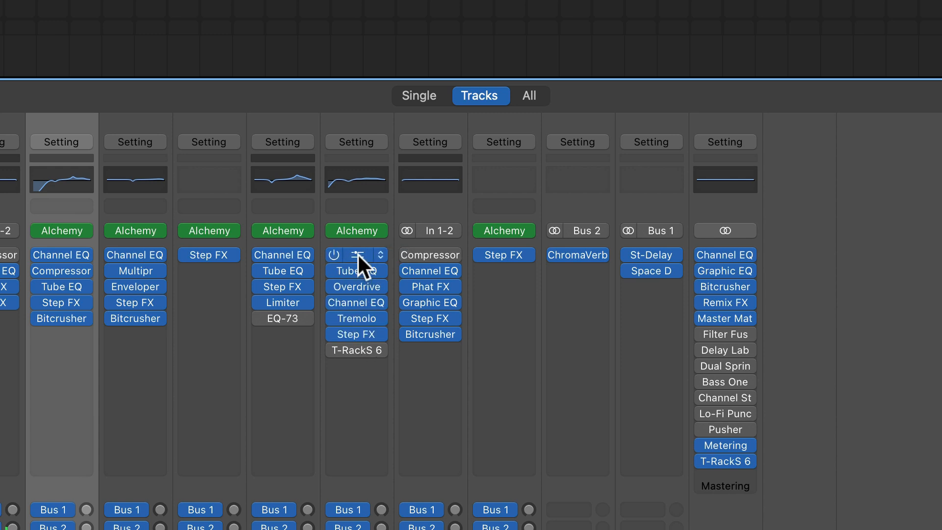
Bypass Synth Bass 02's six effects from Channel EQ through Step FX, and enable and open its T-RackS 6 insert.
left_click_drag(361, 330, 360, 257)
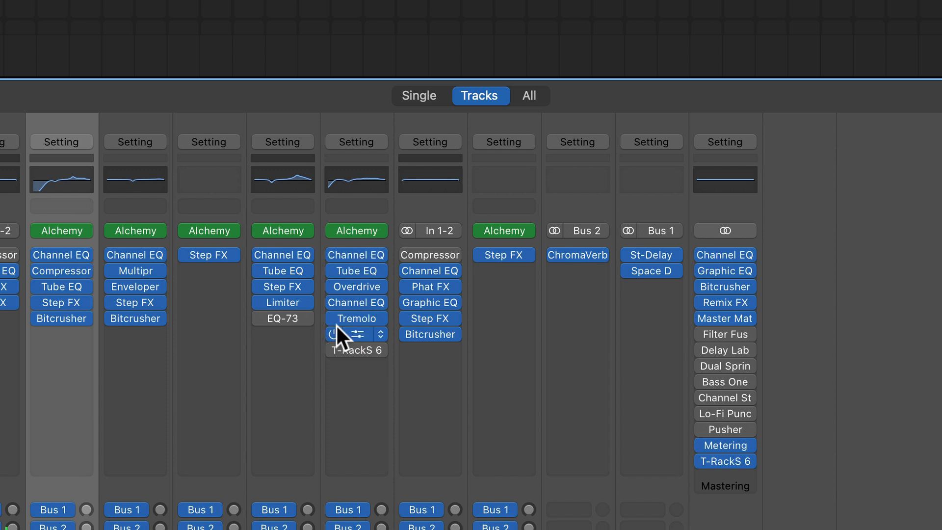
left_click_drag(337, 325, 337, 325)
left_click_drag(360, 254, 361, 324)
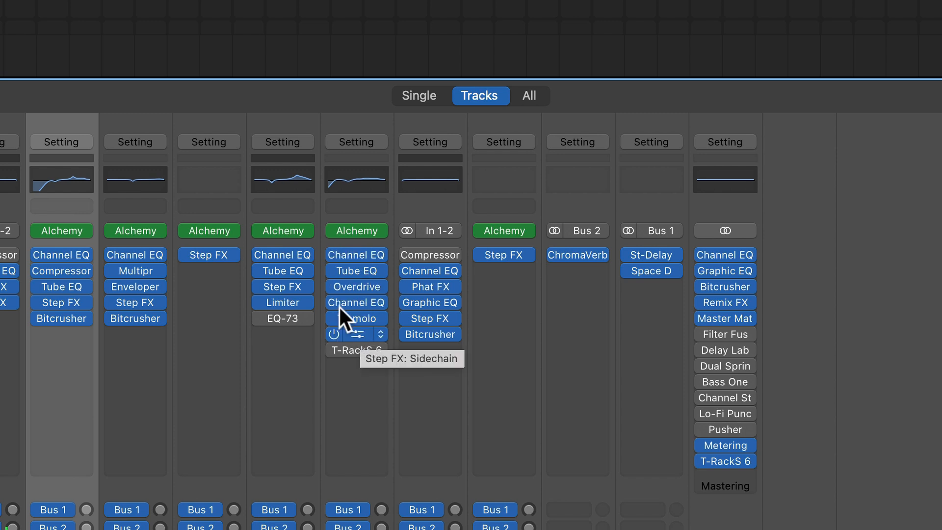
left_click_drag(331, 254, 330, 334)
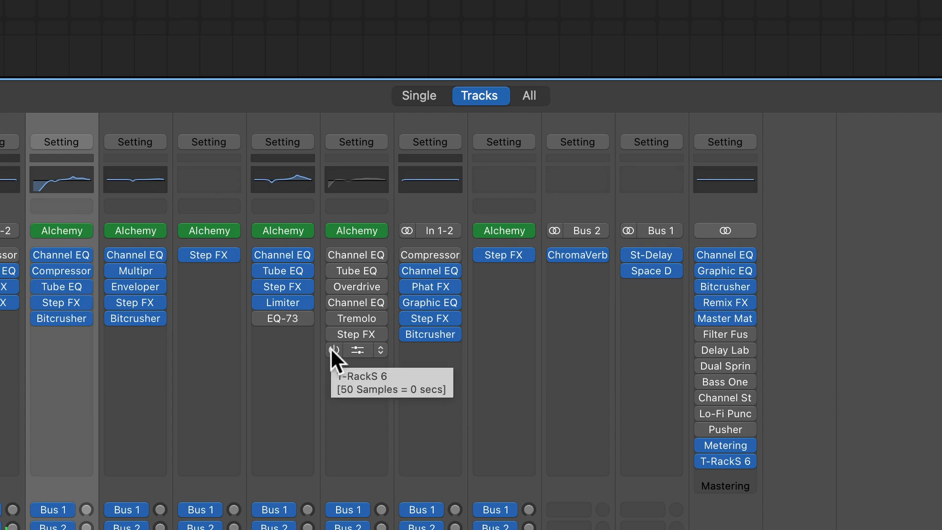
left_click(331, 350)
left_click(358, 350)
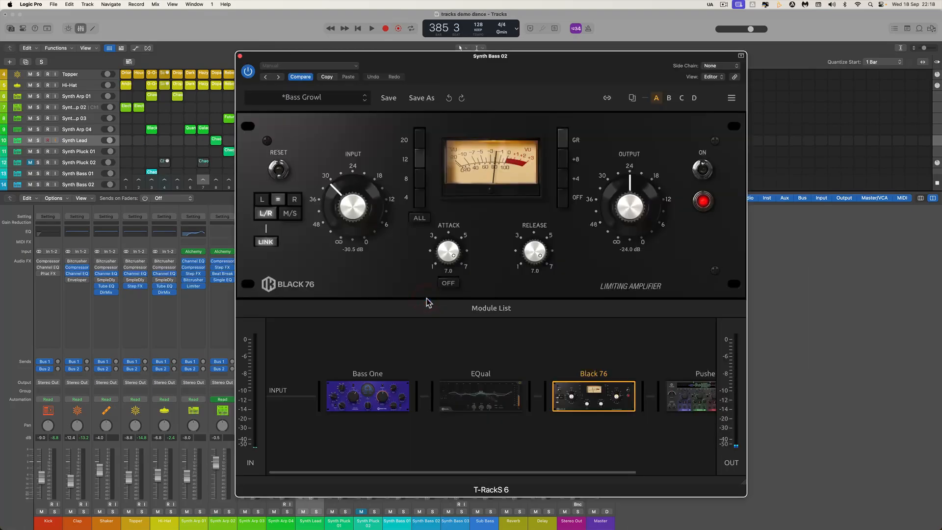
Look through the Bass presets in the T-RackS 6 Mixing folder and close the presets browser without loading one.
left_click(303, 97)
left_click(405, 190)
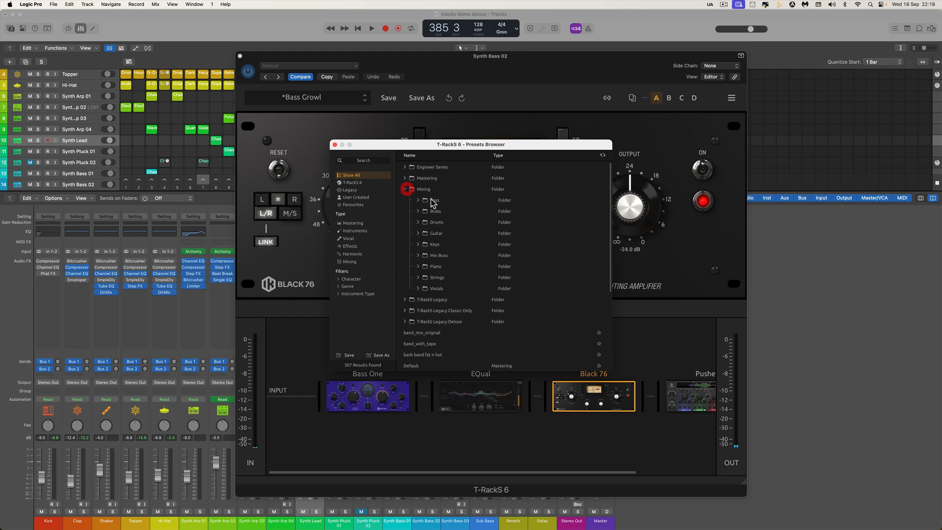
left_click(419, 201)
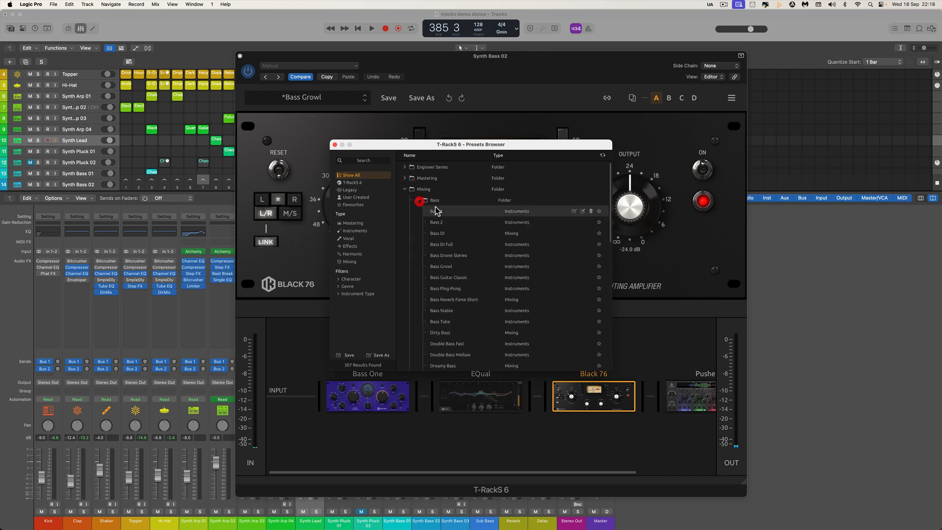
left_click(405, 189)
left_click(334, 145)
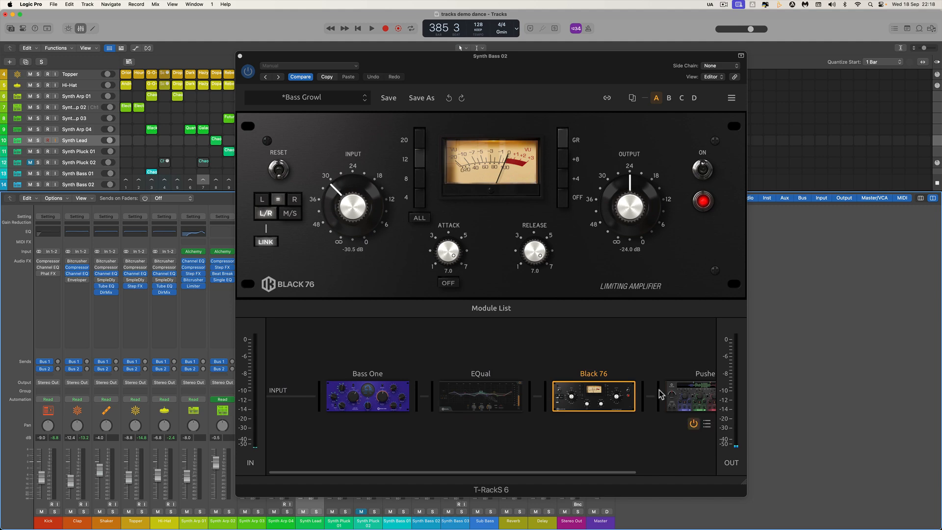
Open the T-RackS 6 module library and look through all modules from Bass One down to White Channel.
left_click(495, 309)
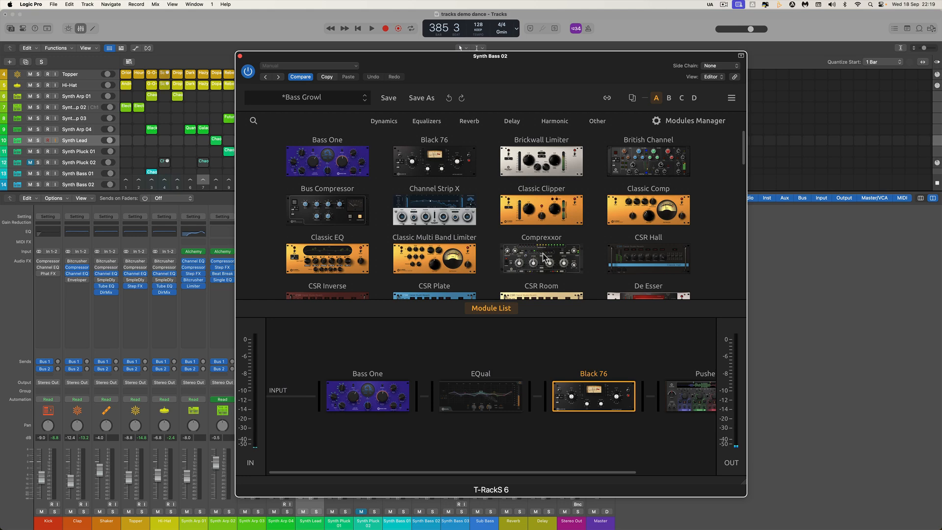
scroll(543, 257, "down", 5)
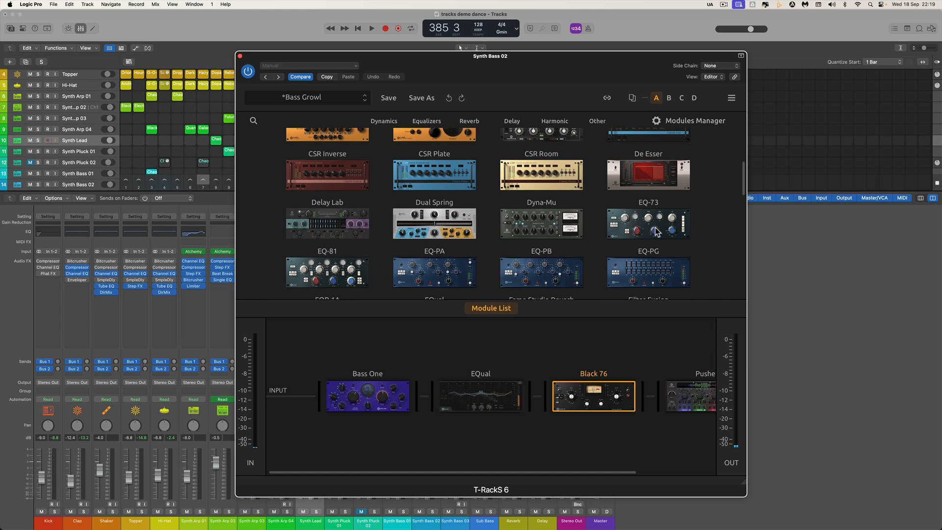
scroll(591, 256, "down", 5)
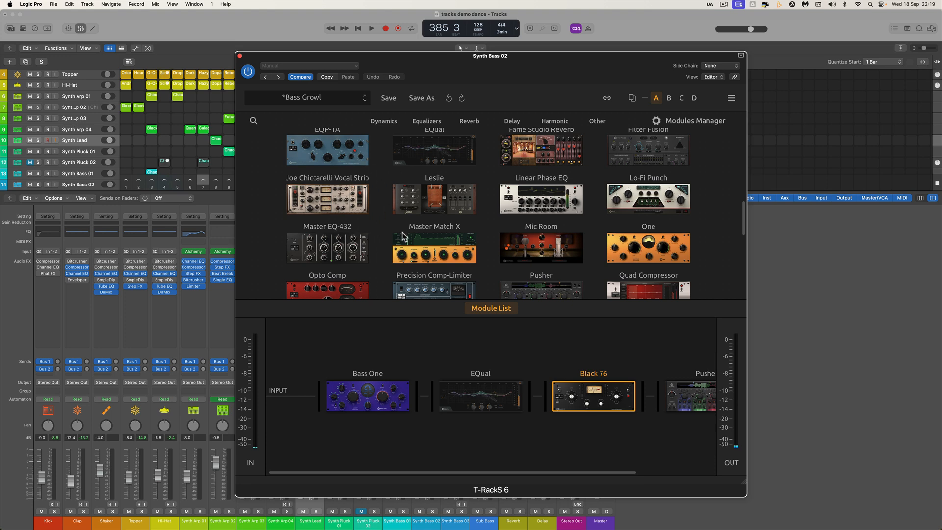
scroll(503, 251, "down", 2)
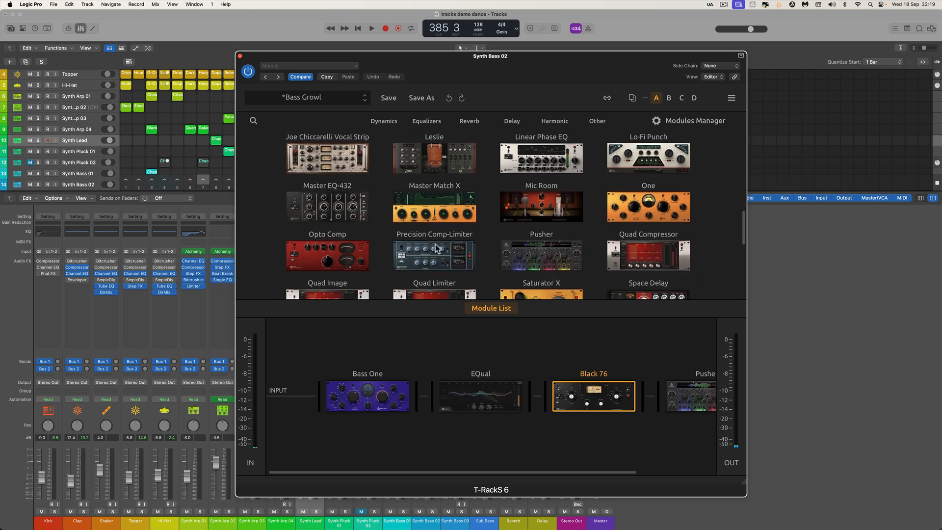
scroll(449, 247, "down", 6)
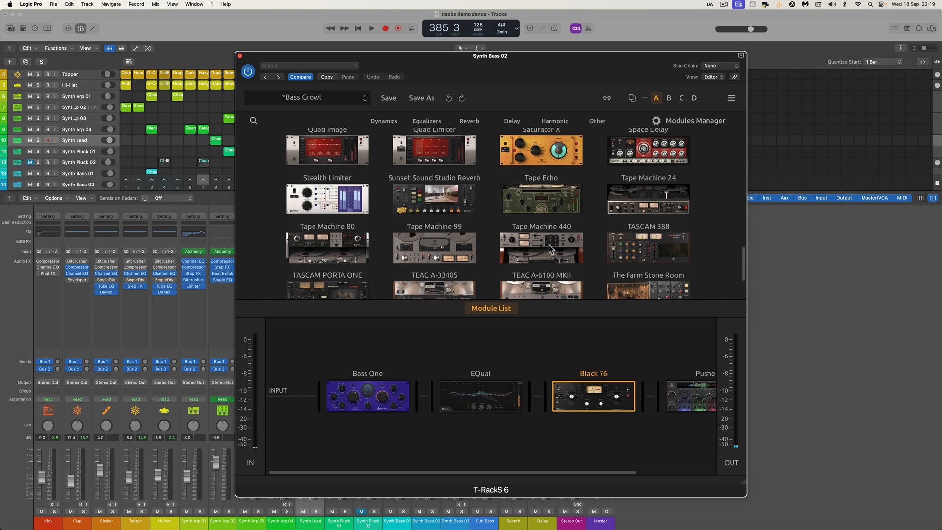
scroll(549, 248, "down", 3)
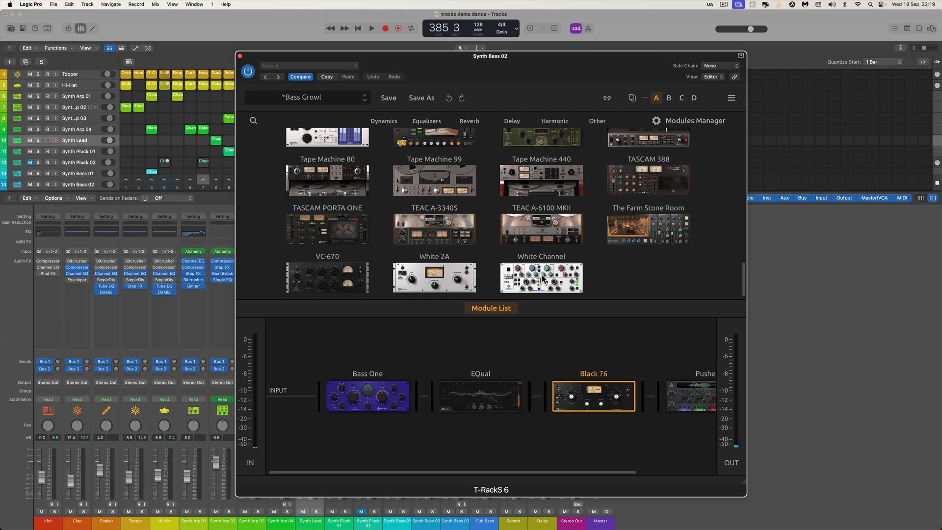
Review the library's dynamics, equalizer, reverb and tape modules again, and close it to return to Black 76.
scroll(532, 227, "up", 6)
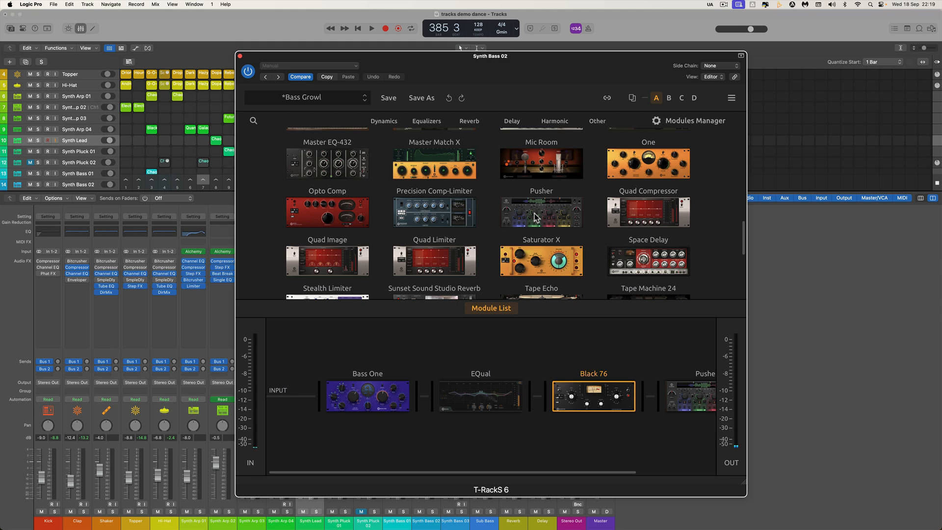
scroll(536, 217, "up", 3)
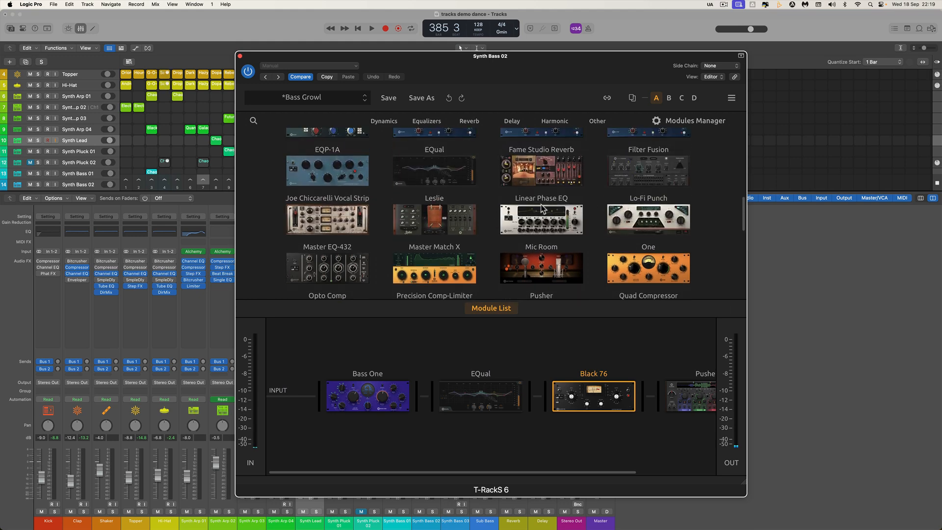
scroll(541, 204, "up", 3)
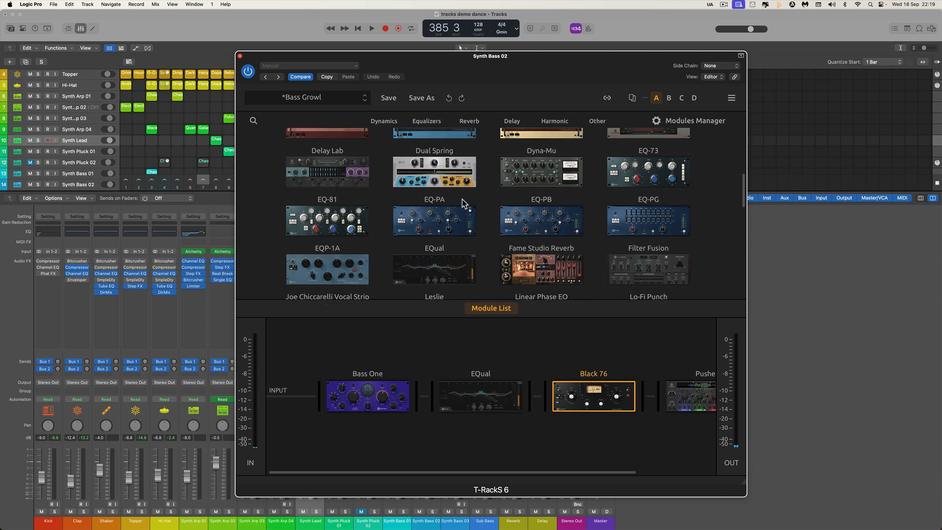
scroll(506, 201, "up", 4)
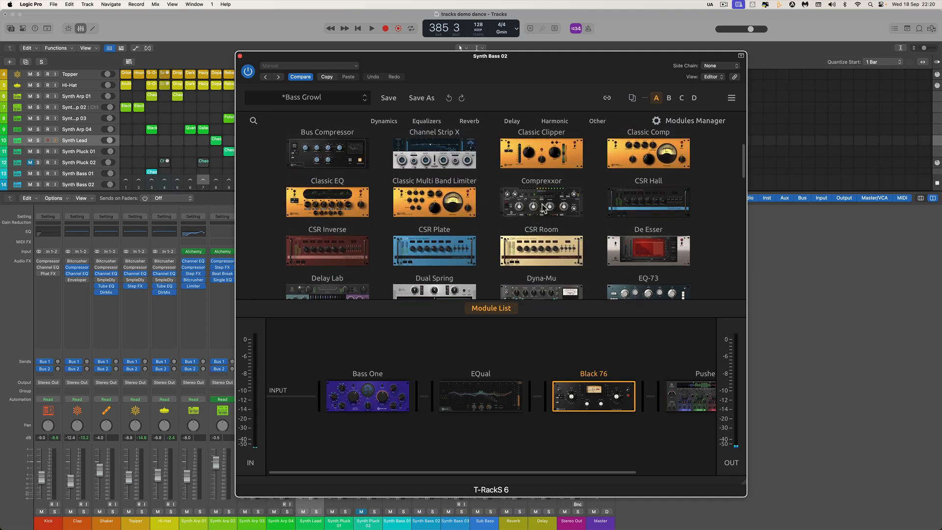
scroll(543, 208, "down", 1)
scroll(543, 208, "down", 3)
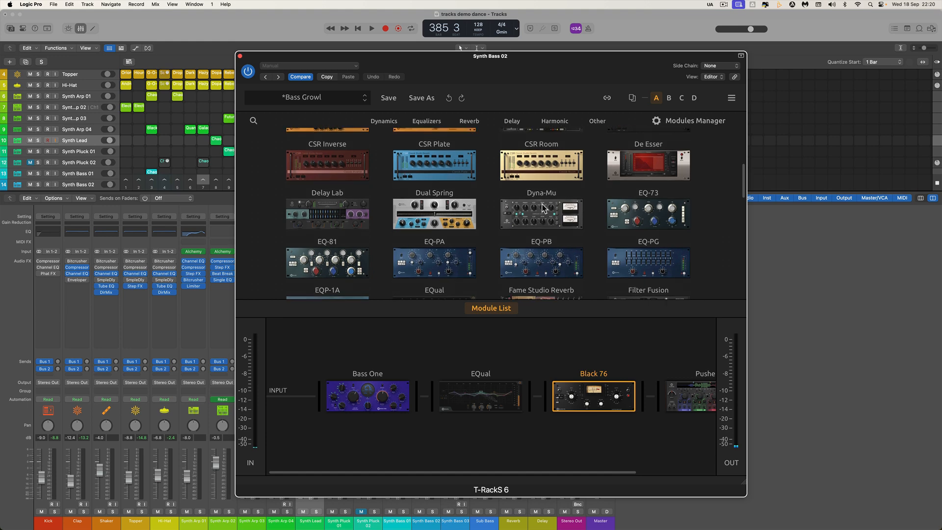
scroll(543, 208, "up", 1)
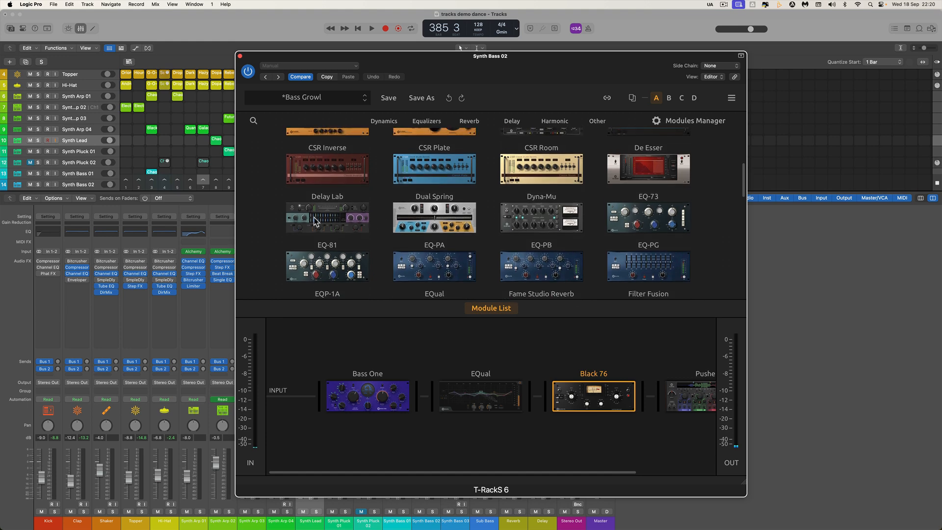
scroll(466, 216, "up", 5)
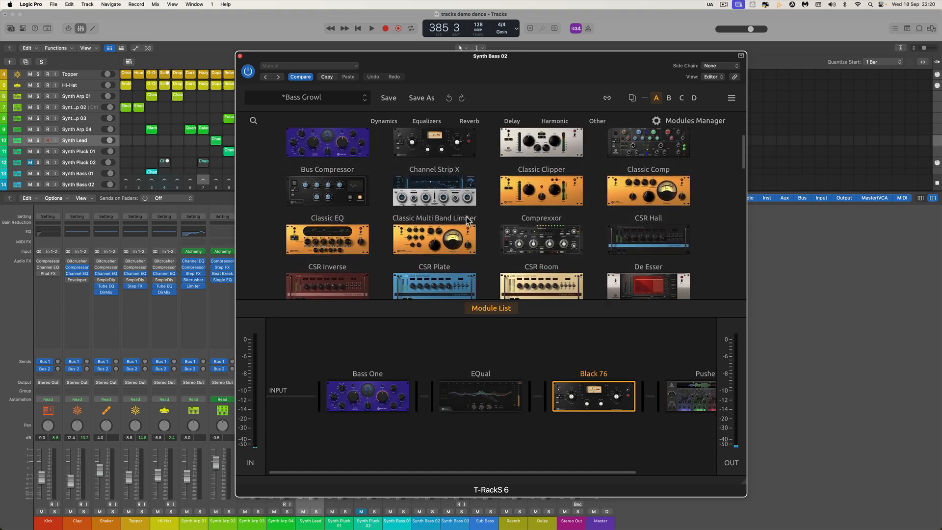
scroll(326, 187, "up", 1)
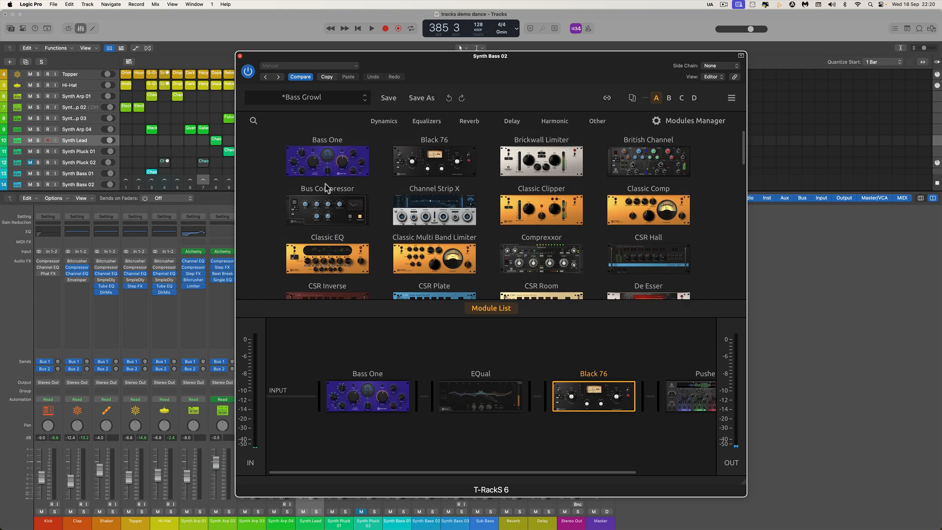
scroll(590, 183, "down", 4)
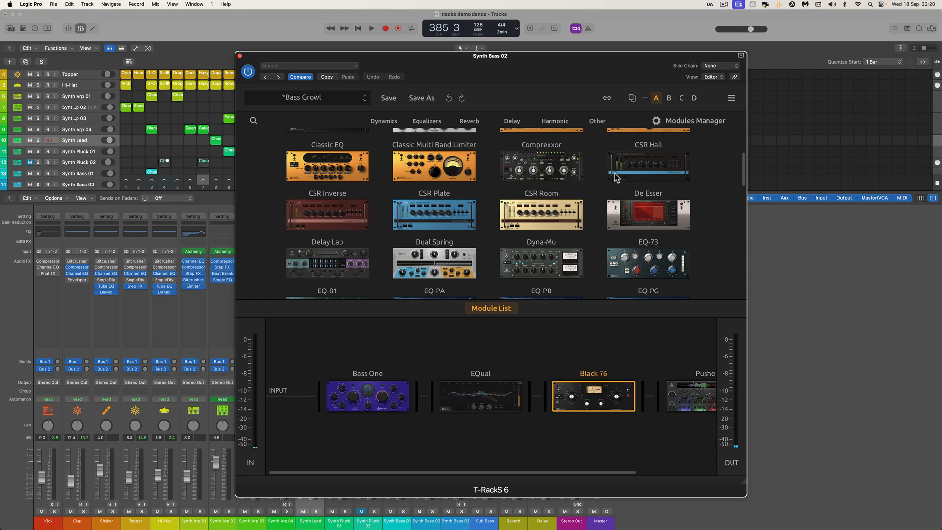
scroll(546, 214, "down", 5)
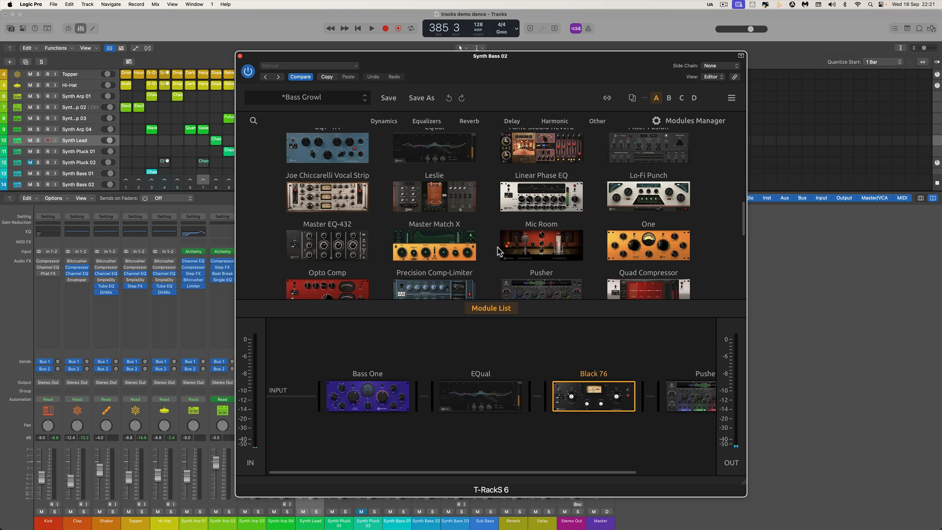
left_click(496, 308)
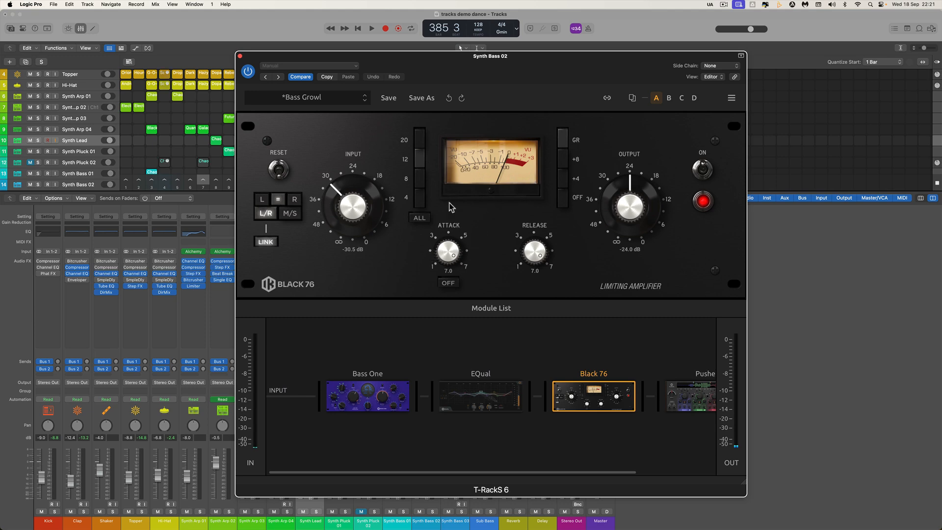
Switch Black 76 between its left and right channel controls and return to controlling both channels together.
left_click(277, 201)
left_click(263, 199)
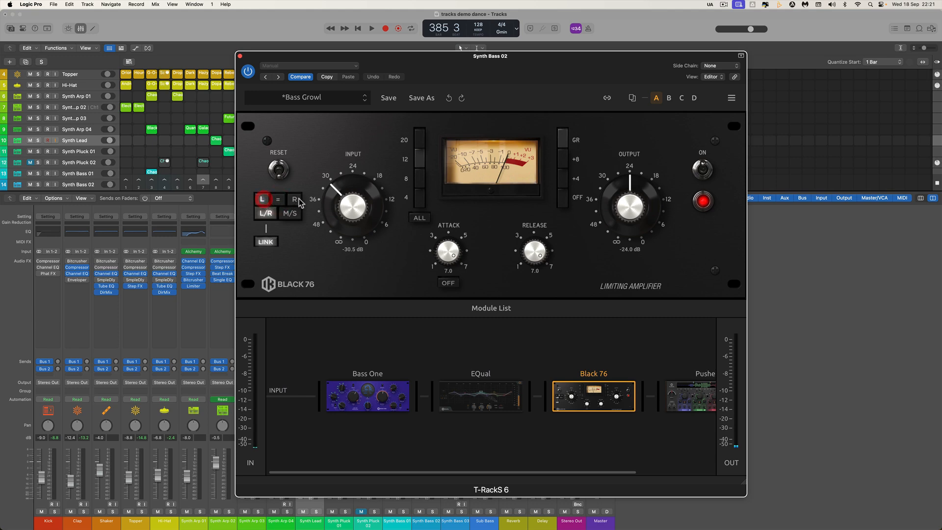
left_click(295, 199)
left_click(263, 199)
left_click(296, 200)
left_click(278, 200)
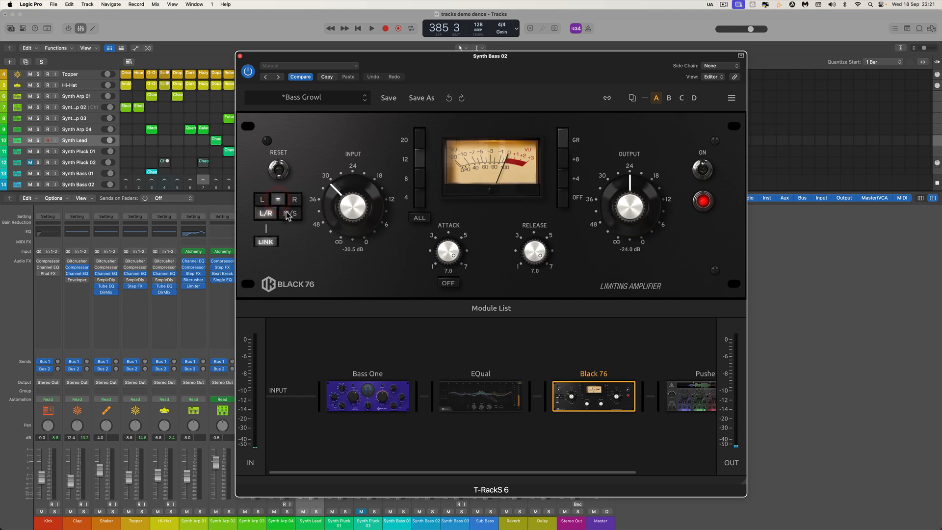
Try Black 76's M/S mode with its mid and side channel controls, and return to joint L/R processing.
left_click(290, 214)
left_click(262, 199)
left_click(293, 199)
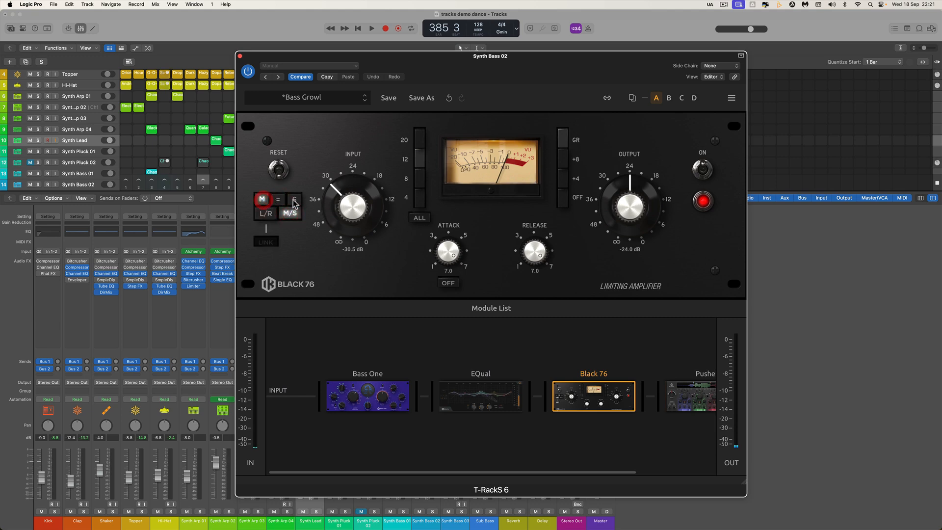
left_click(277, 199)
left_click(266, 213)
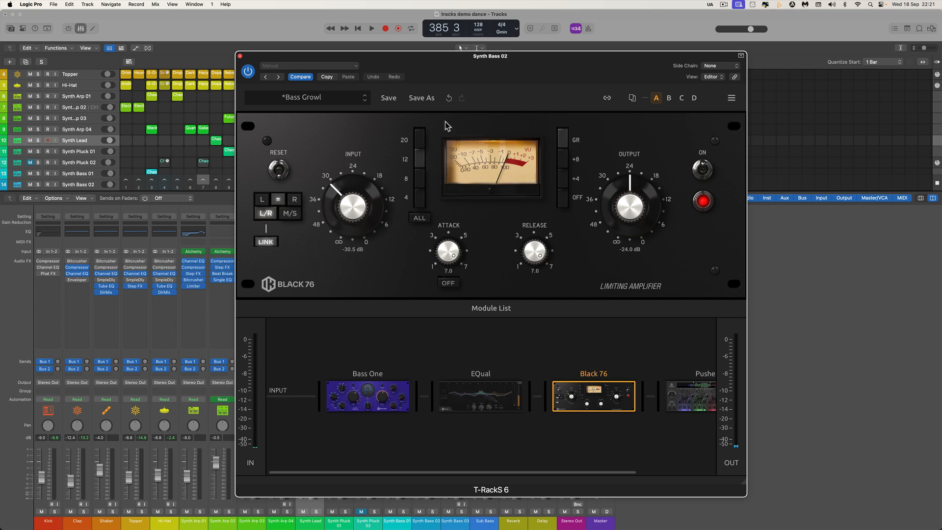
Step back through the T-RackS 6 undo history and redo the undone changes.
left_click(448, 99)
left_click(448, 98)
left_click(448, 99)
left_click(448, 98)
left_click(448, 98)
left_click(450, 98)
left_click(449, 99)
left_click(449, 99)
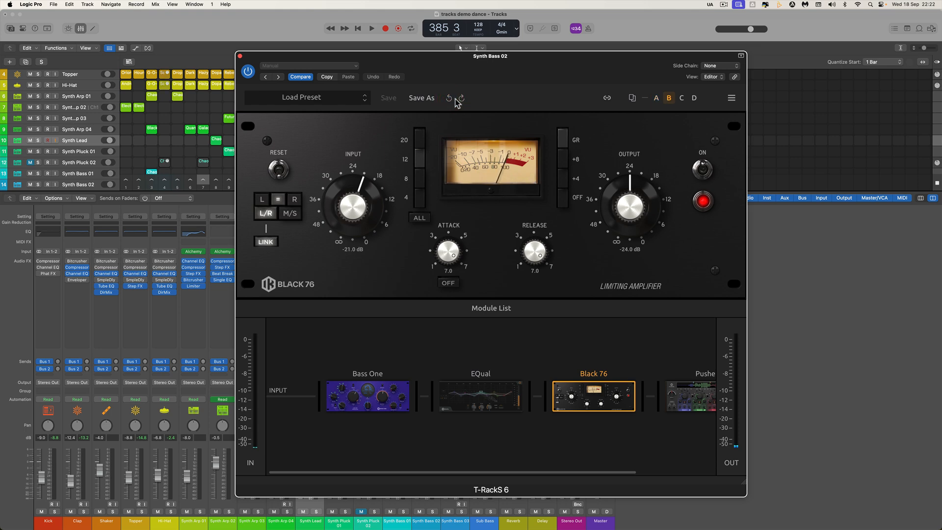
left_click(461, 100)
left_click(462, 99)
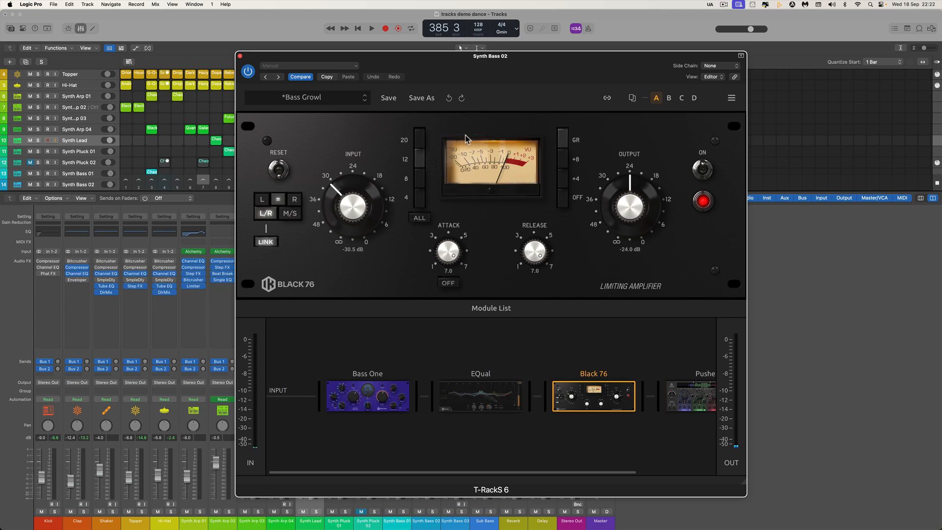
left_click(461, 100)
Copy slot A's settings to slot D, and switch repeatedly between slots A and B to compare them.
left_click(632, 99)
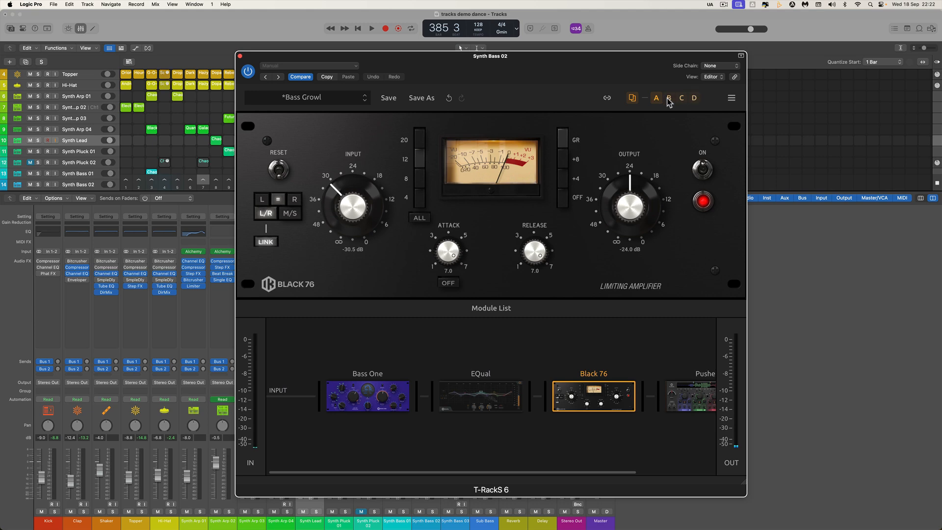
left_click(692, 98)
left_click(670, 99)
left_click(656, 99)
left_click(667, 99)
left_click(657, 98)
left_click(669, 98)
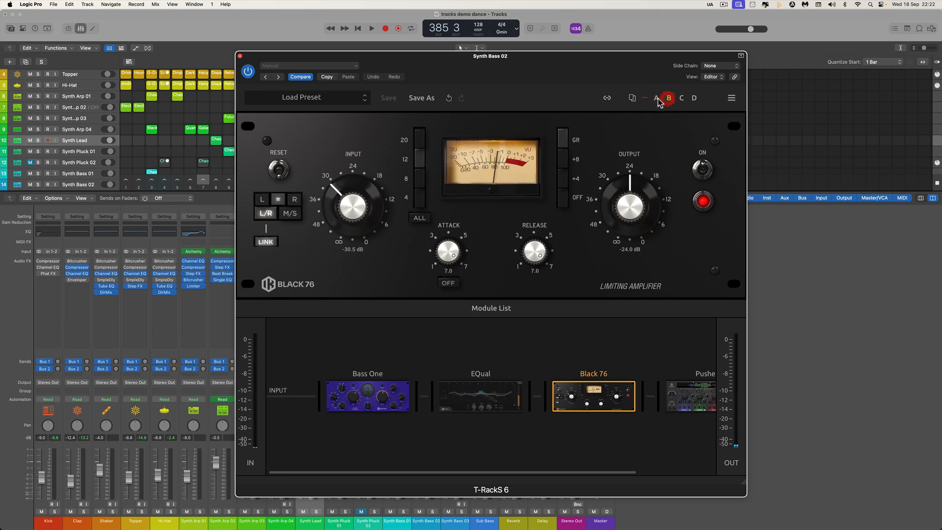
left_click(658, 99)
left_click(668, 98)
left_click(657, 98)
left_click(668, 98)
left_click(658, 98)
left_click(668, 98)
left_click(657, 98)
left_click(670, 98)
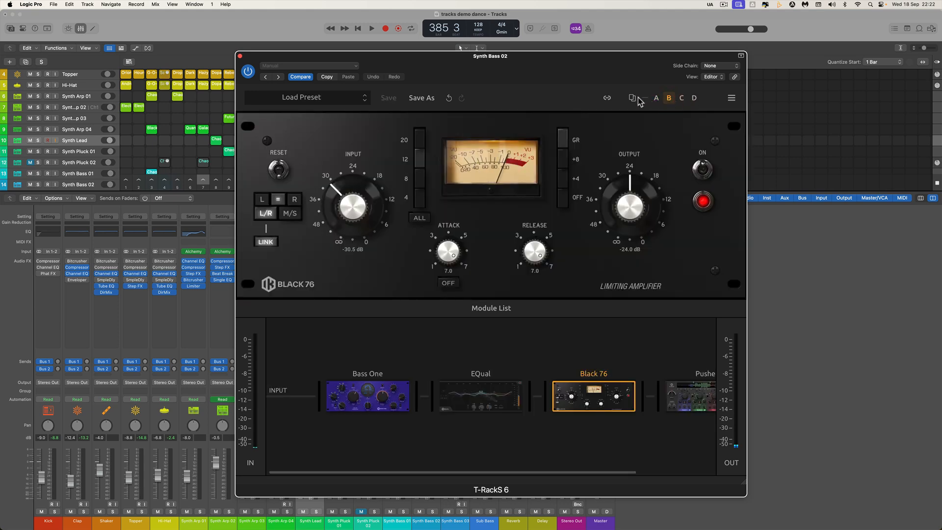
Check slots C and B, copy slot B's settings to slot D, and cycle through the slots back to A.
left_click(682, 98)
left_click(670, 98)
left_click(633, 99)
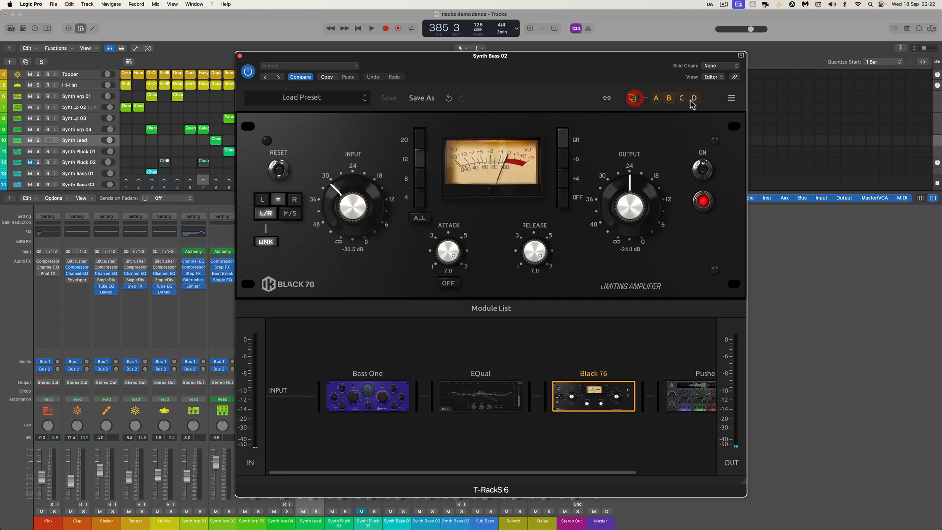
left_click(693, 99)
left_click(656, 100)
left_click(668, 99)
left_click(682, 99)
left_click(653, 100)
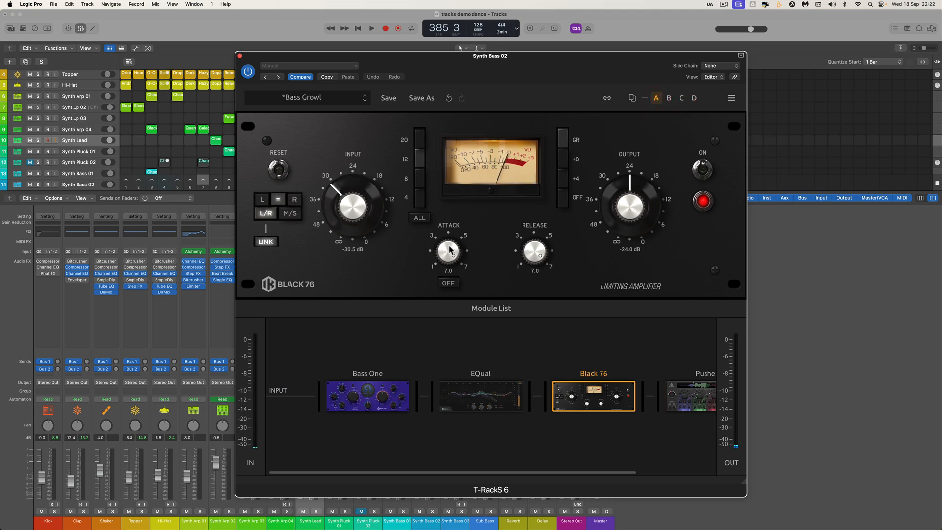
Set Black 76's input to about -21.7 dB in slot B, output to -32.9 dB in C, and input -20.5 dB and output -34.4 dB in D.
left_click_drag(344, 209, 380, 164)
left_click(668, 98)
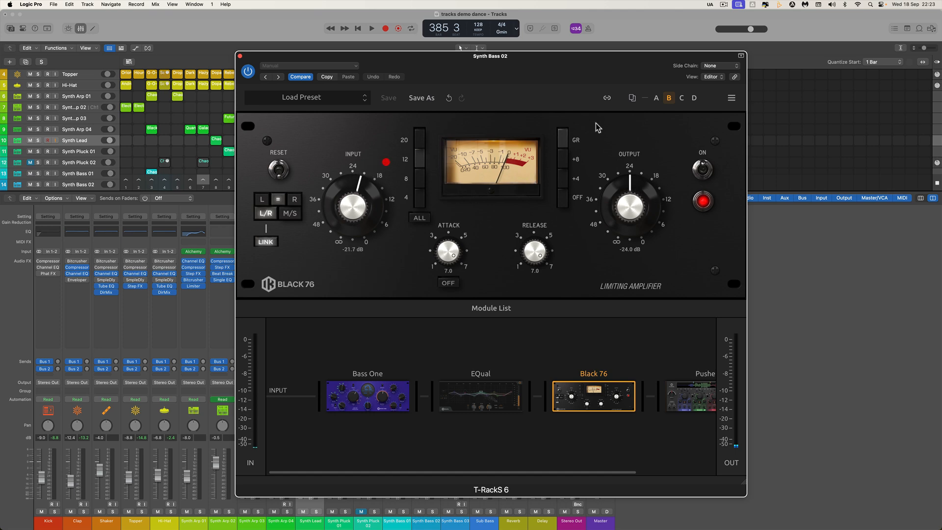
left_click(682, 97)
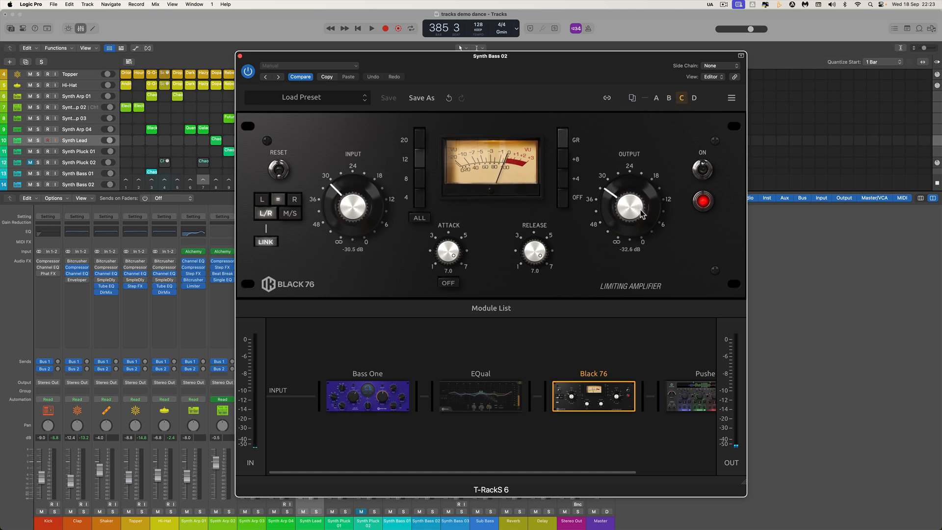
left_click(693, 98)
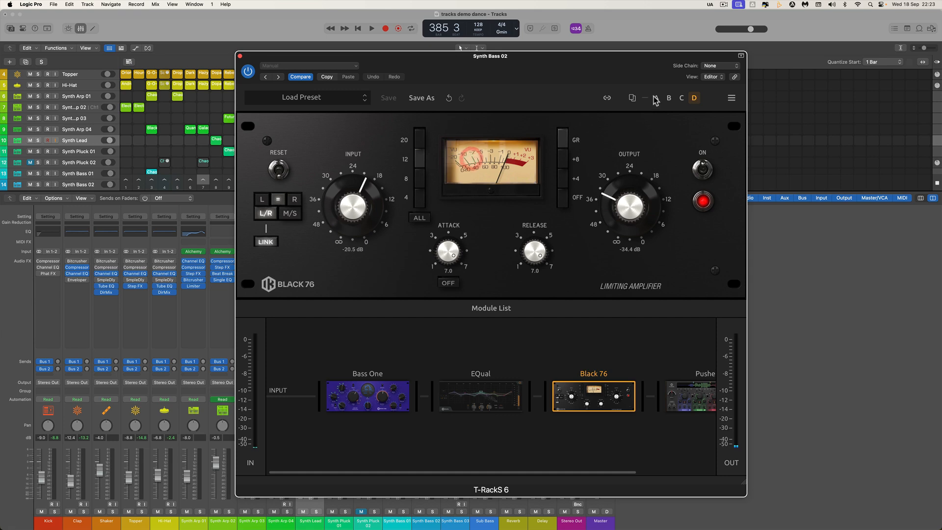
Compare the differing Black 76 settings by switching through slots A, B, C and D.
left_click(669, 97)
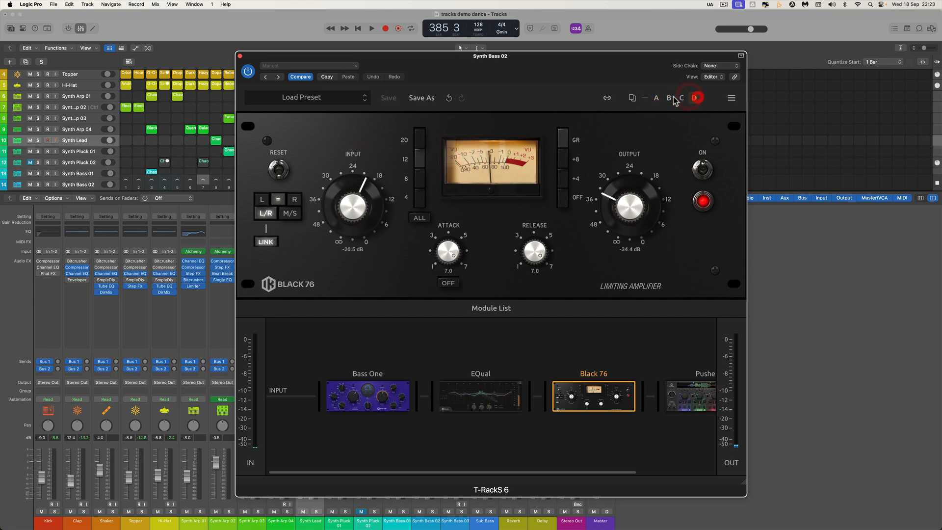
left_click(658, 98)
left_click(669, 98)
left_click(682, 98)
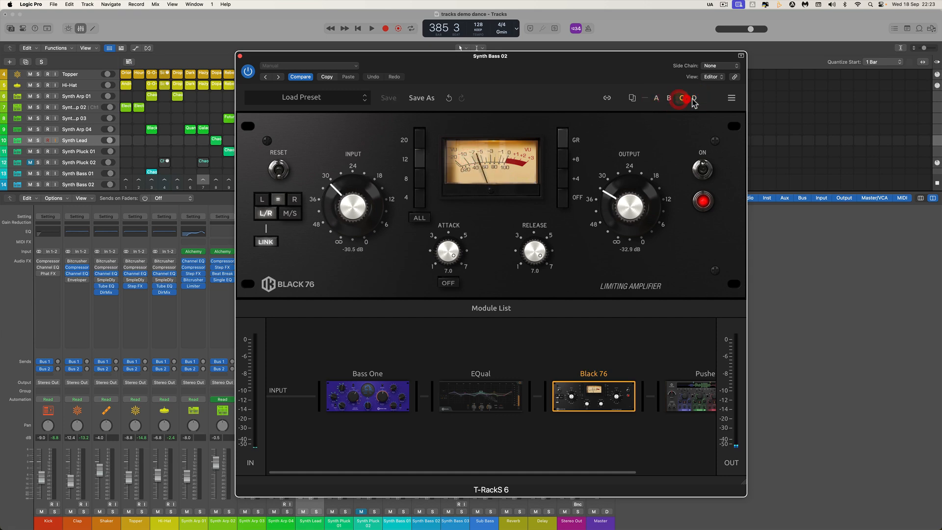
left_click(694, 98)
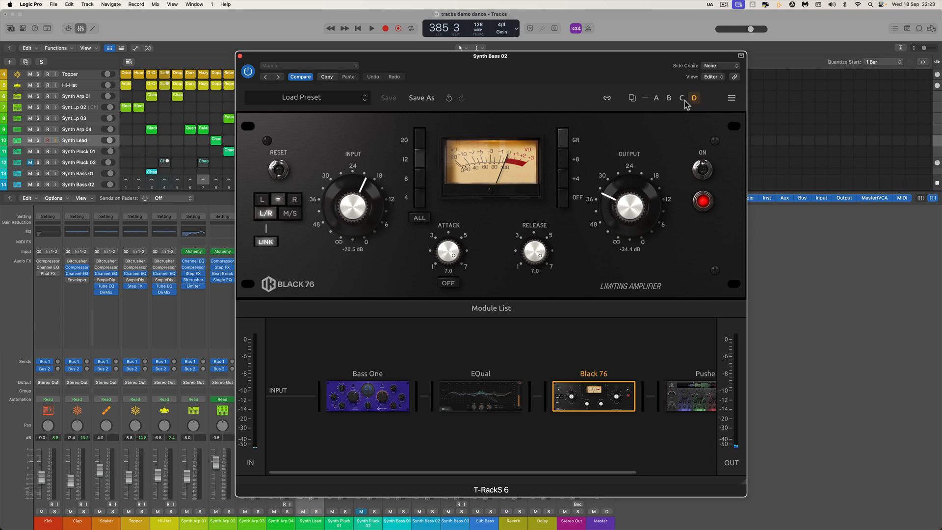